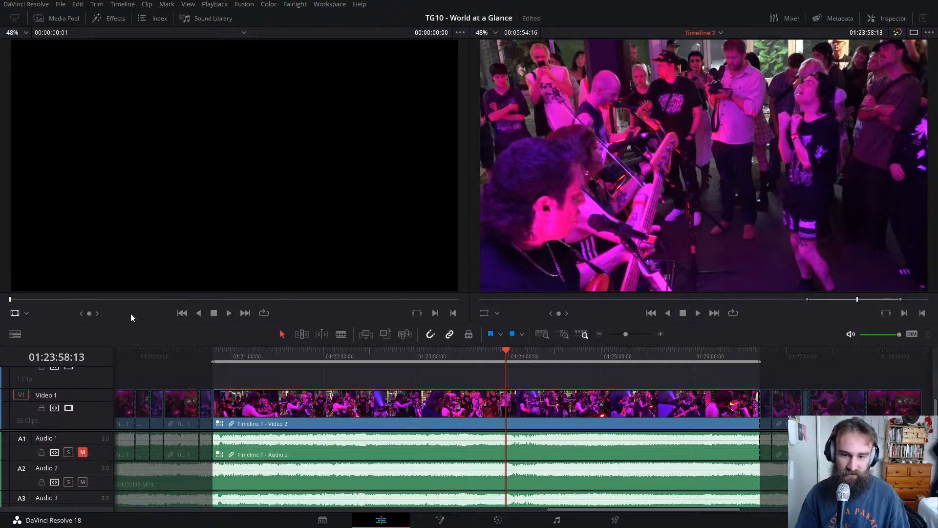
Step: Extend the marked in/out range over all of Timeline 2, from its first frame at 01:00:00:00 to its last clip
scroll(484, 357, right, 3)
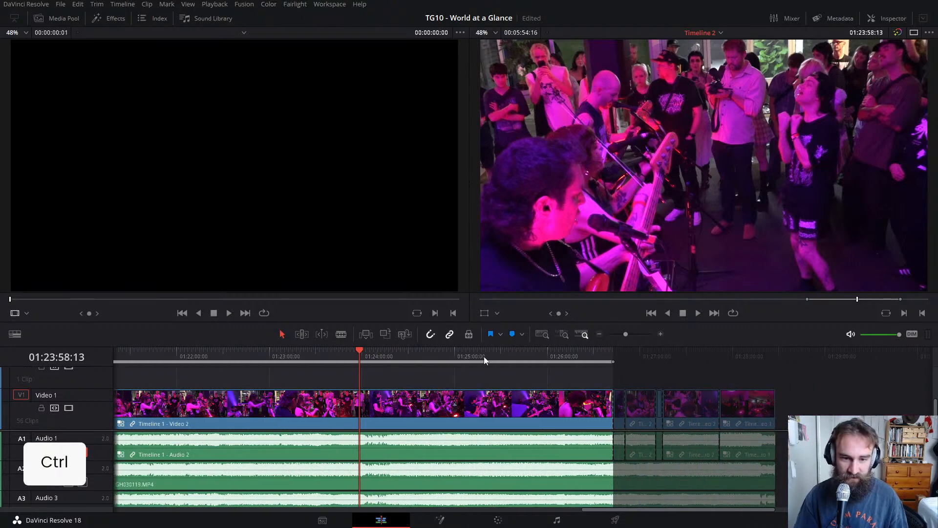
drag(300, 353, 39, 333)
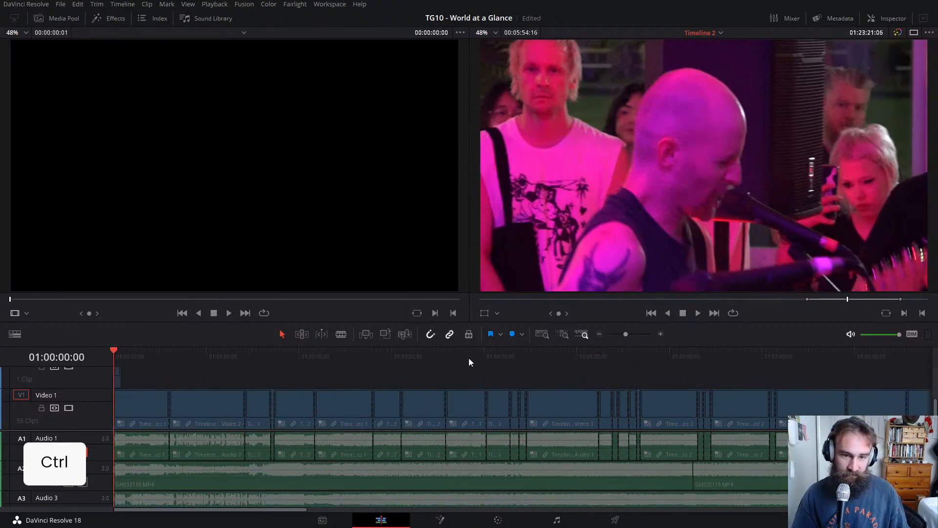
scroll(453, 373, down, 5)
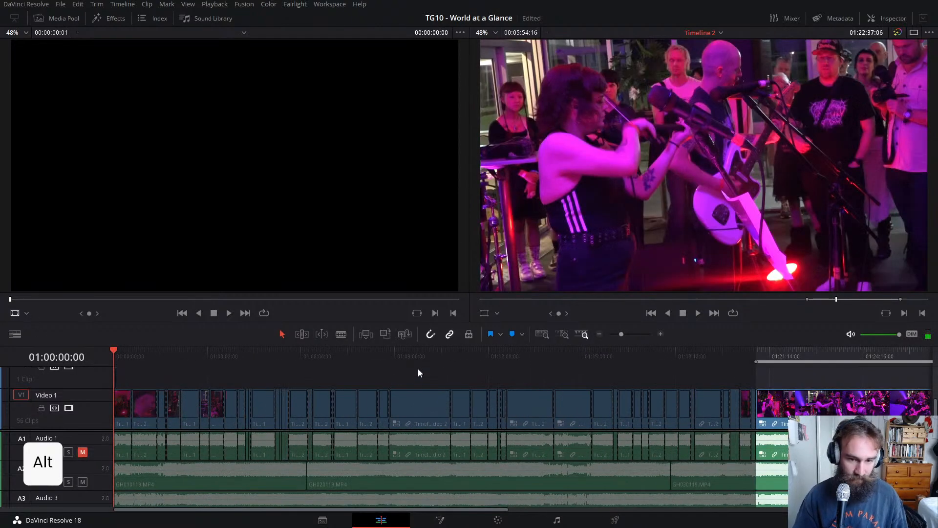
scroll(413, 367, down, 3)
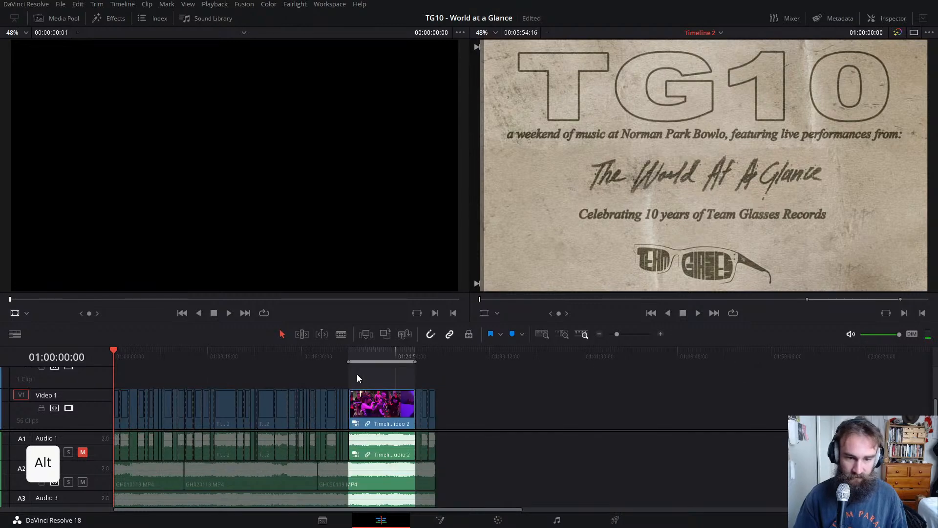
key(i)
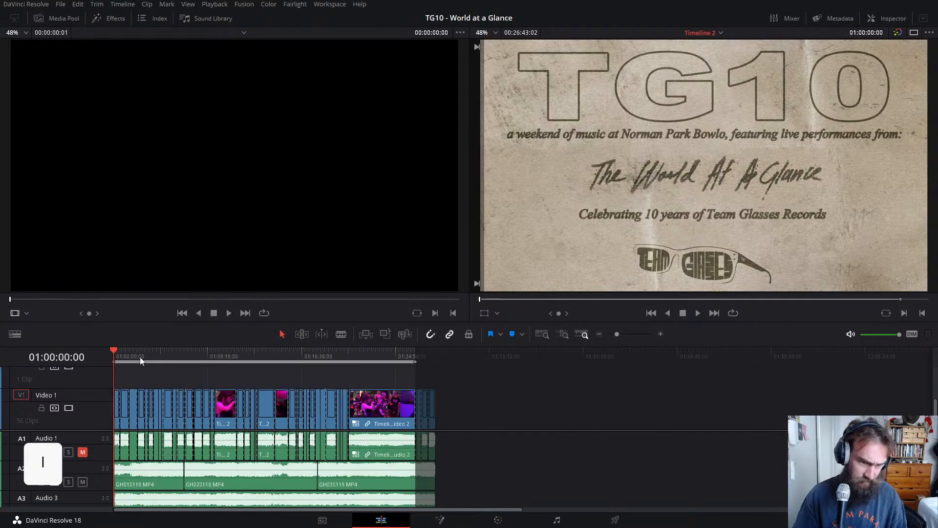
drag(140, 357, 174, 352)
key(o)
scroll(414, 440, down, 1)
scroll(415, 441, up, 2)
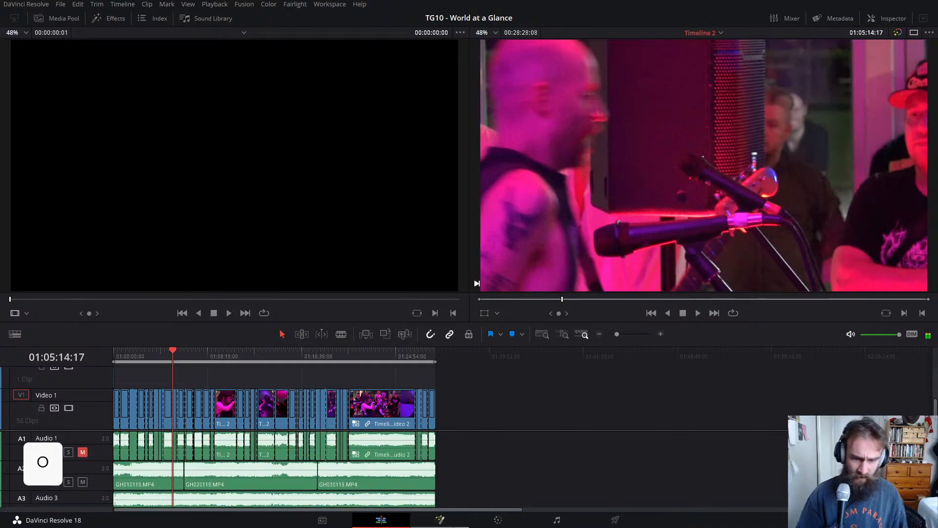
Step: Open the Color page and hide the Gallery, LUTs and Media Pool so the viewer gets more room
click(501, 522)
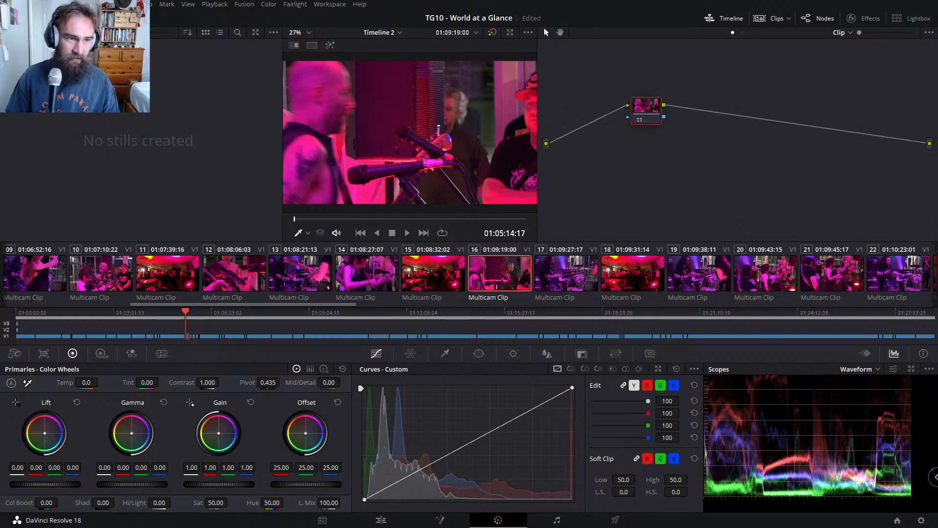
click(24, 18)
click(24, 18)
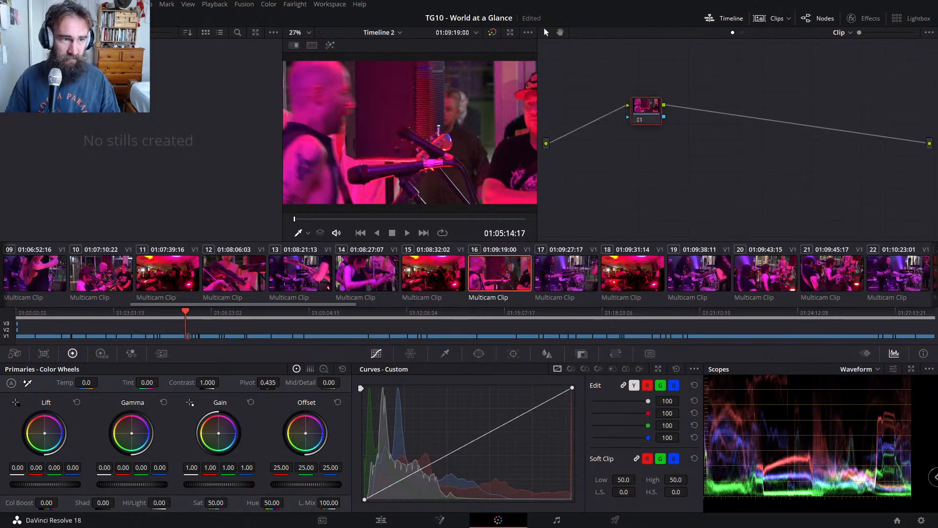
click(62, 18)
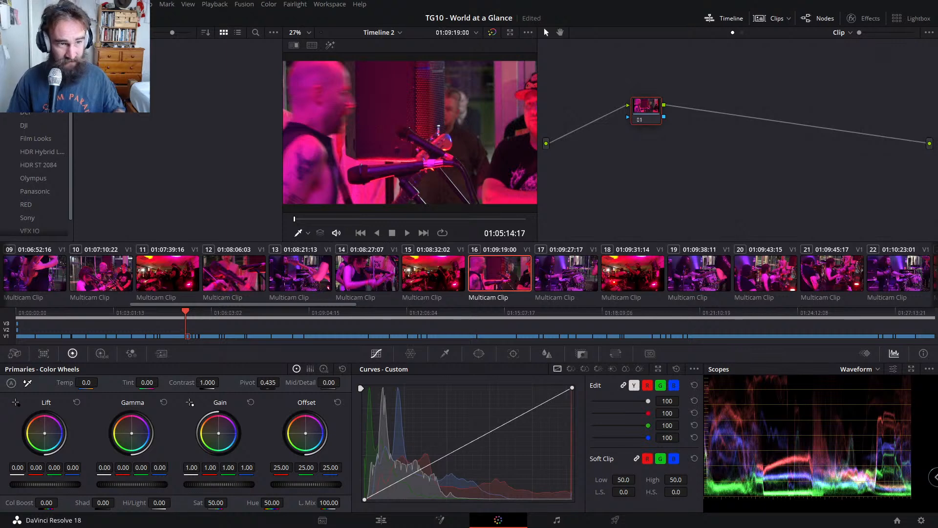
click(110, 18)
click(124, 217)
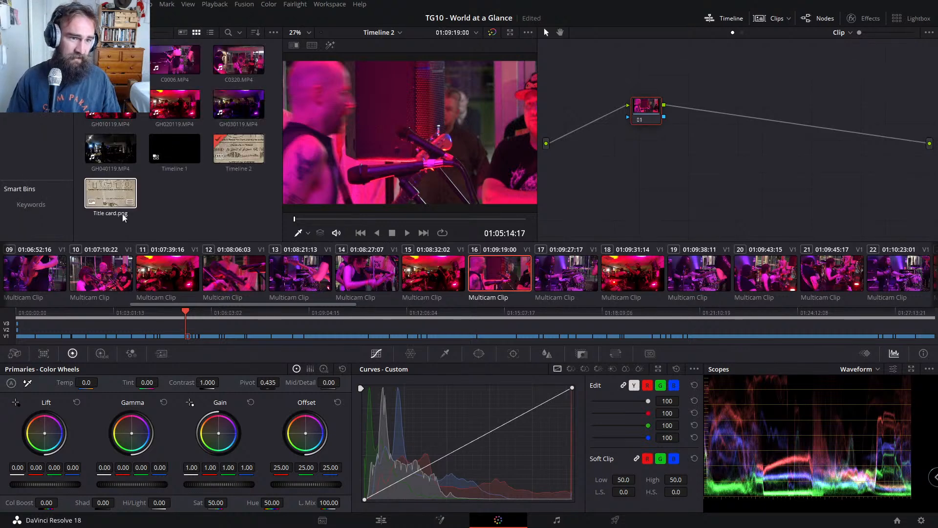
click(110, 18)
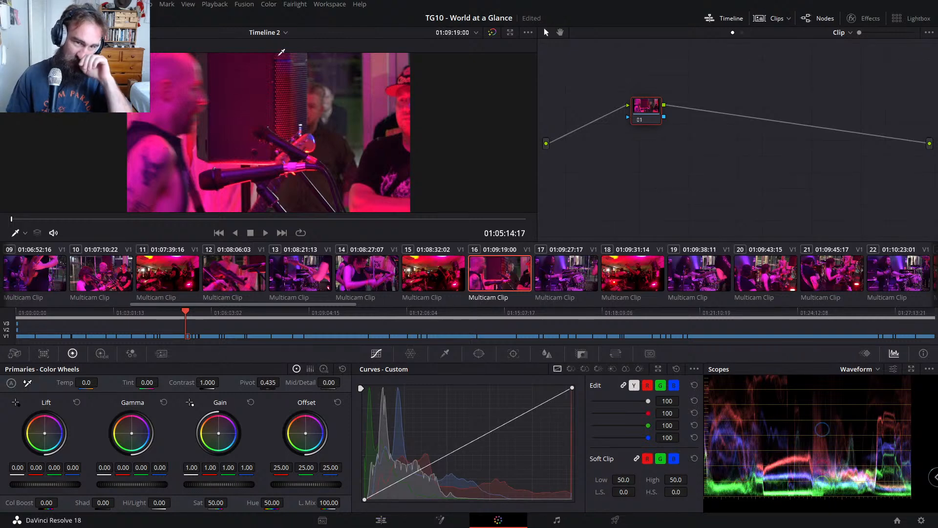
Step: Return to the Edit page and enlarge the timeline area so all four audio tracks fit
click(381, 519)
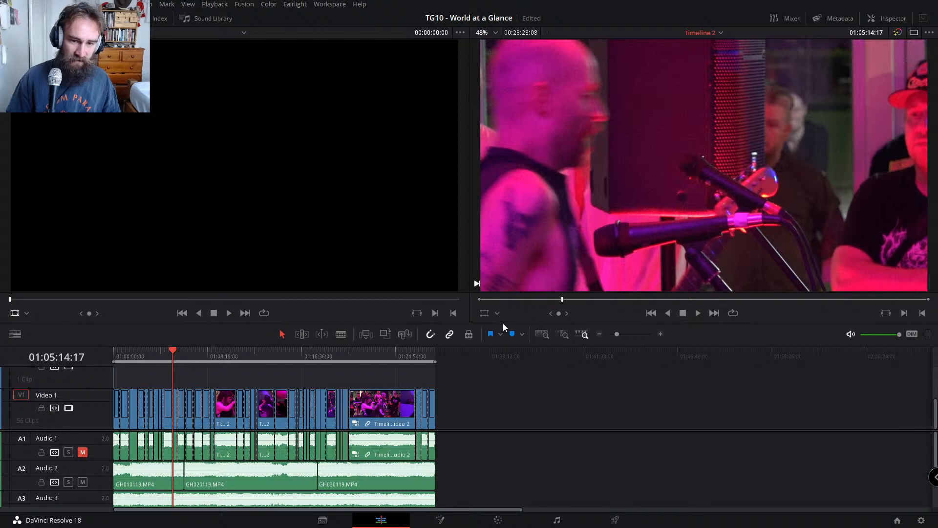
drag(503, 323, 503, 190)
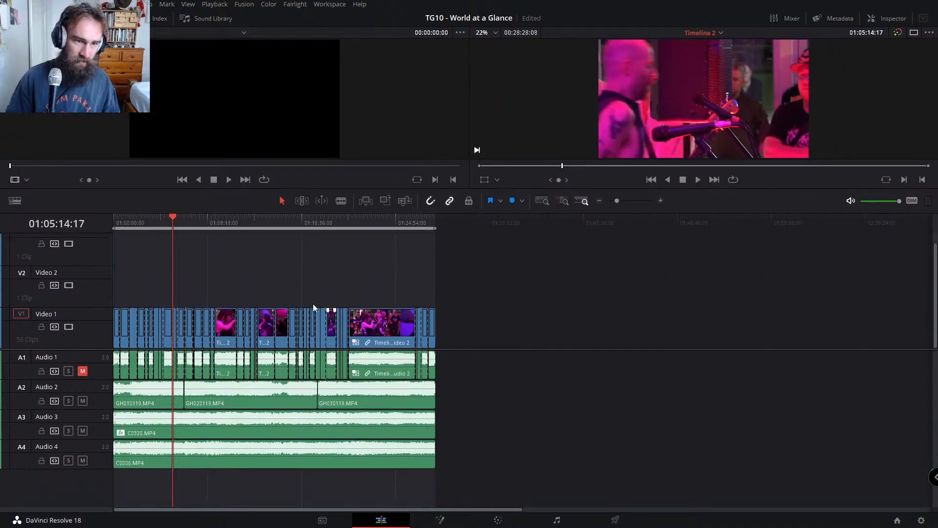
click(498, 519)
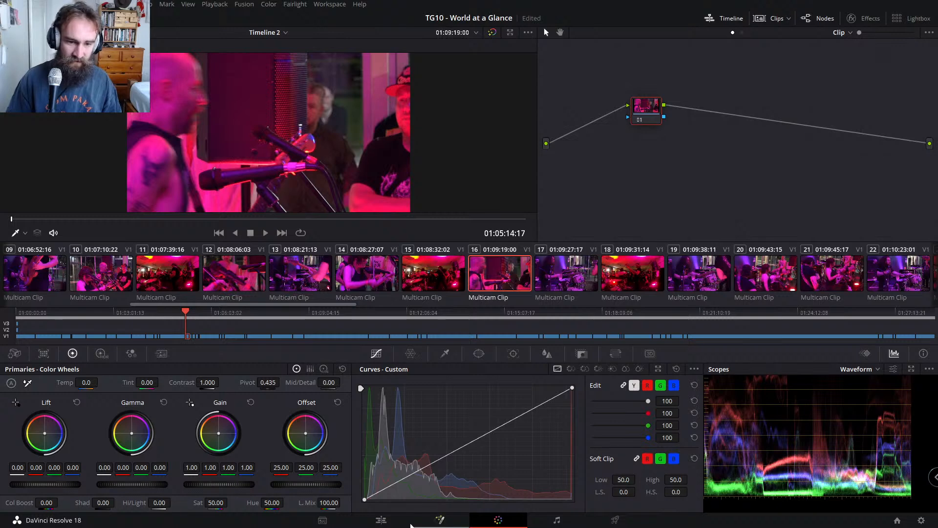
click(409, 522)
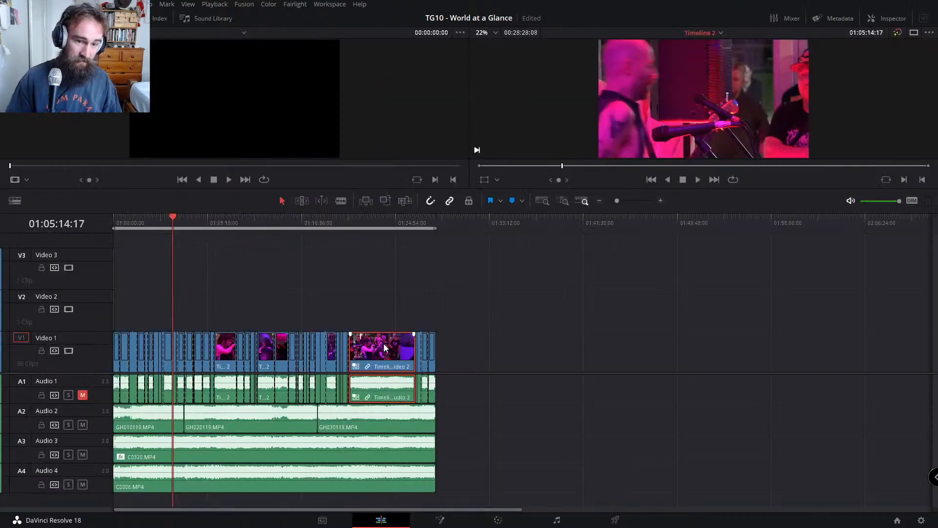
Step: Open the long Timeline 1 multicam clip on Video 1 in its own timeline and move the playhead to the start
right_click(385, 351)
click(430, 38)
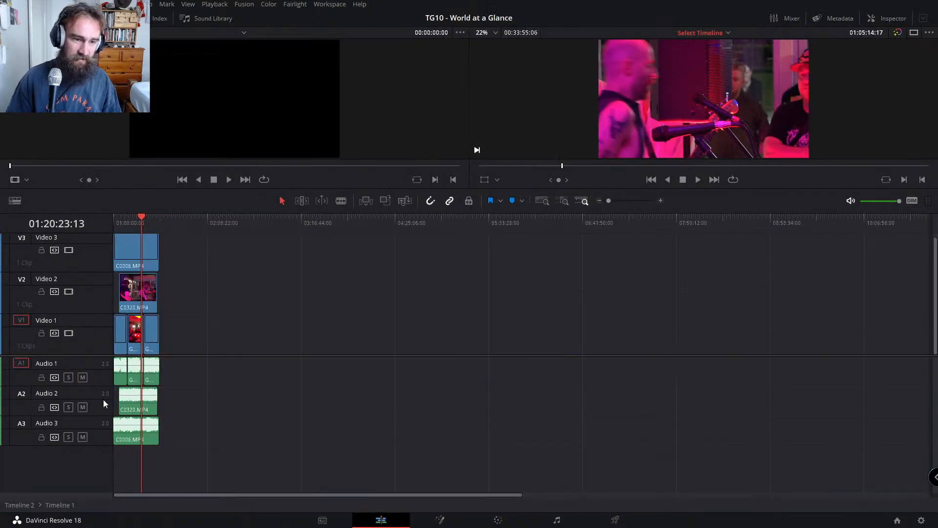
drag(139, 218, 74, 211)
scroll(244, 293, up, 5)
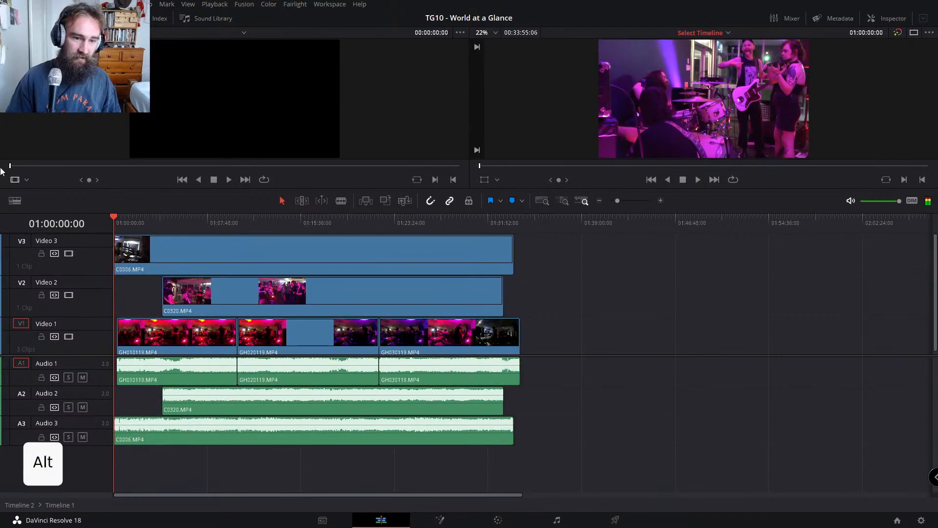
drag(555, 340, 62, 324)
right_click(268, 332)
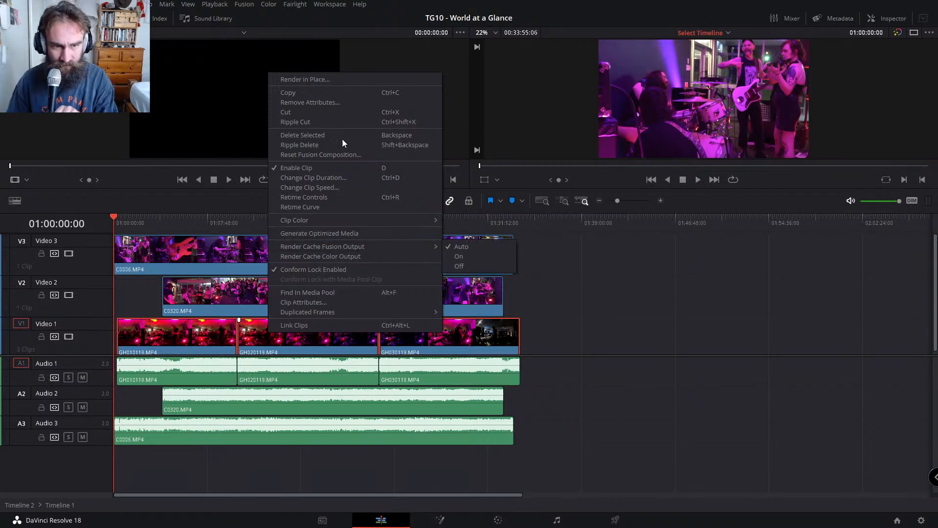
click(549, 301)
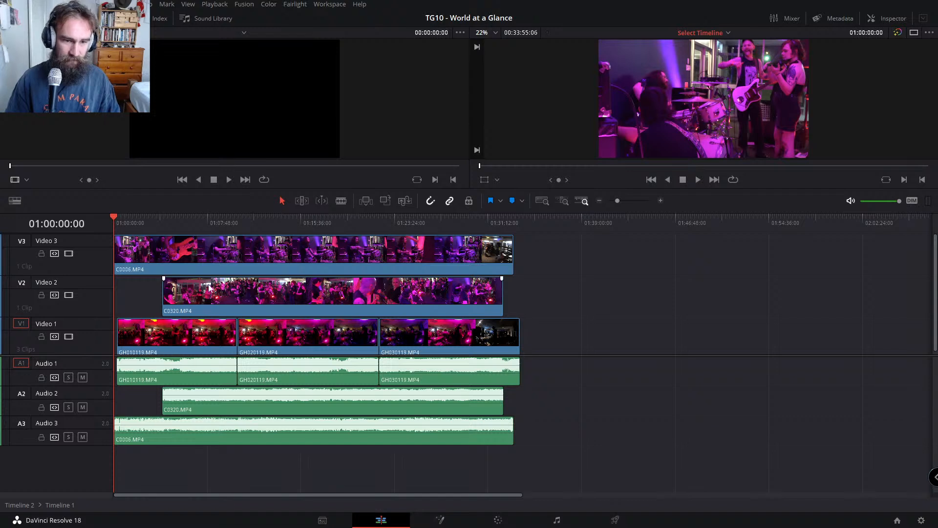
drag(636, 342, 130, 329)
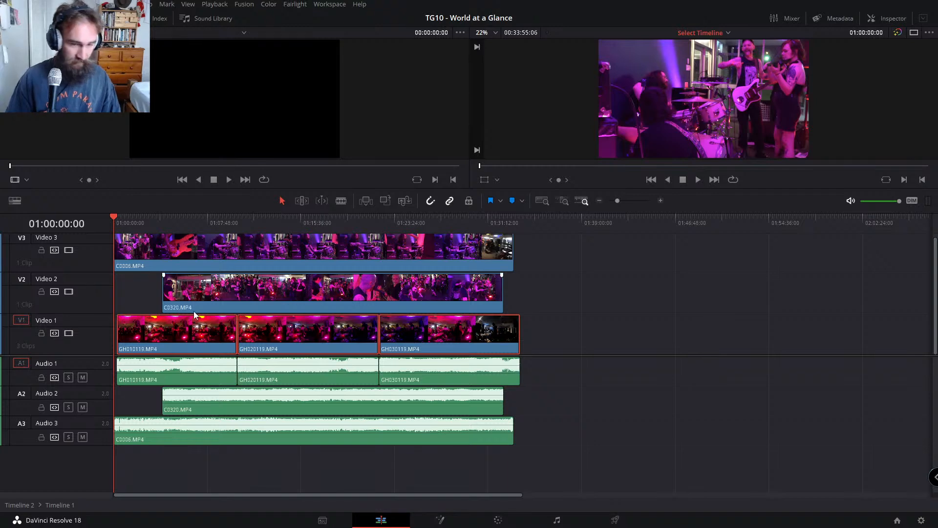
scroll(300, 326, up, 4)
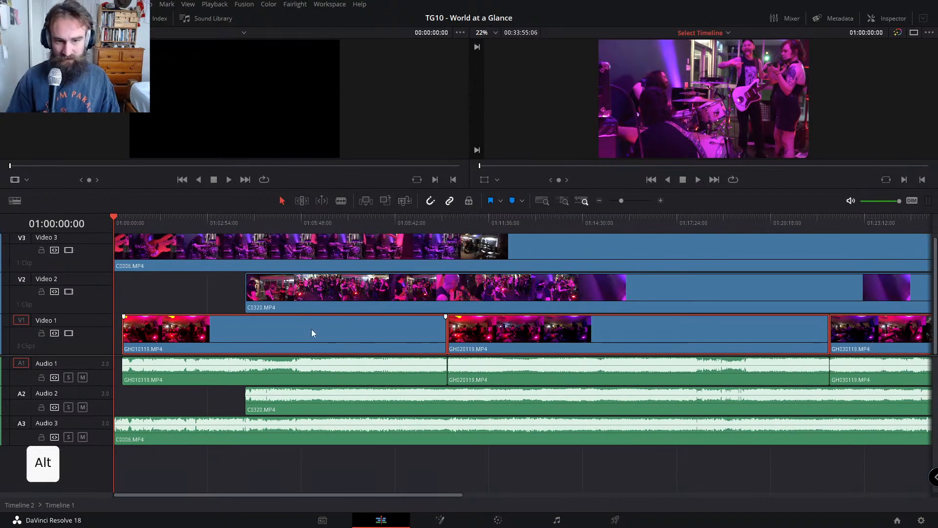
scroll(312, 330, down, 2)
right_click(373, 331)
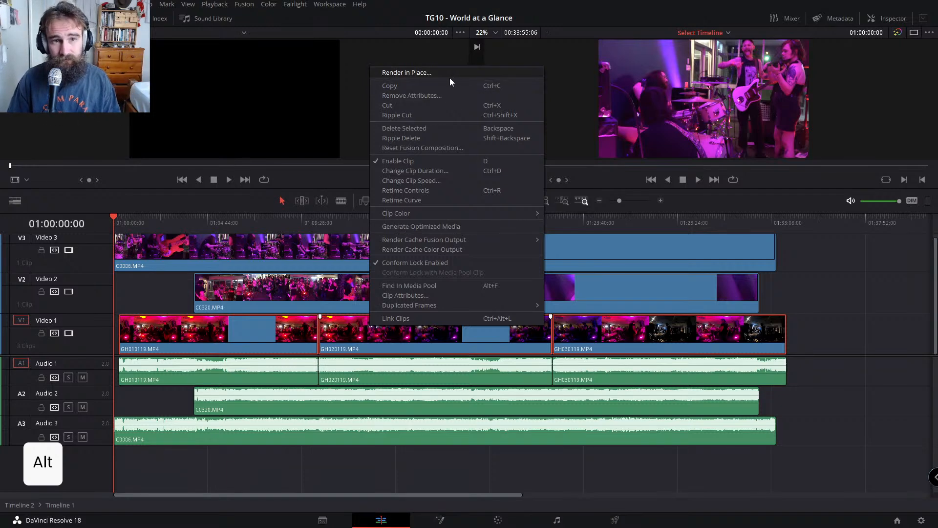
Step: Open the Color page for the multicam's source timeline and look through each of its five camera clips
click(498, 520)
click(498, 520)
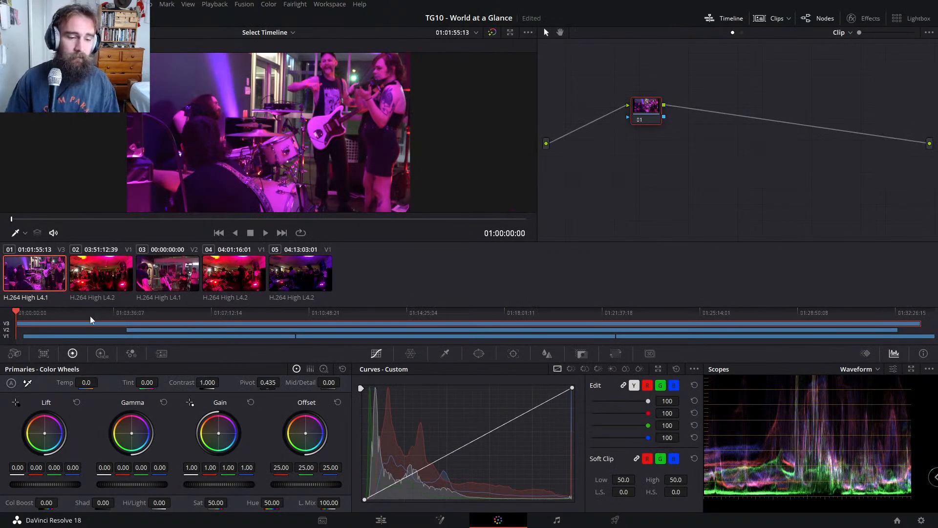
key(alt)
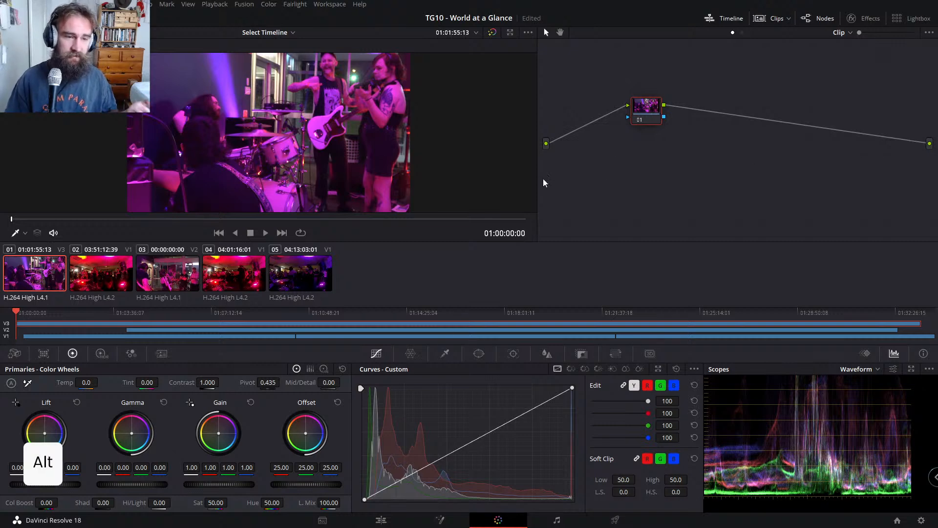
click(100, 280)
click(191, 277)
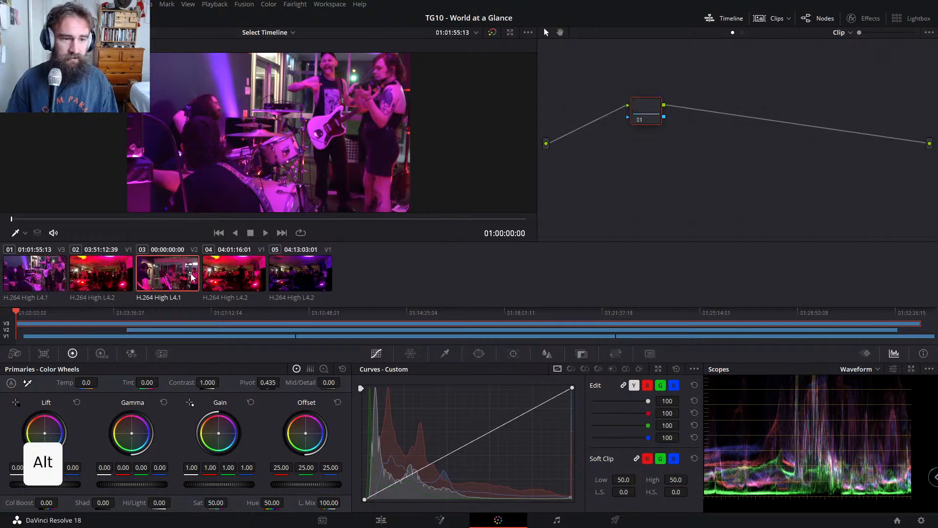
click(238, 276)
click(288, 275)
click(31, 281)
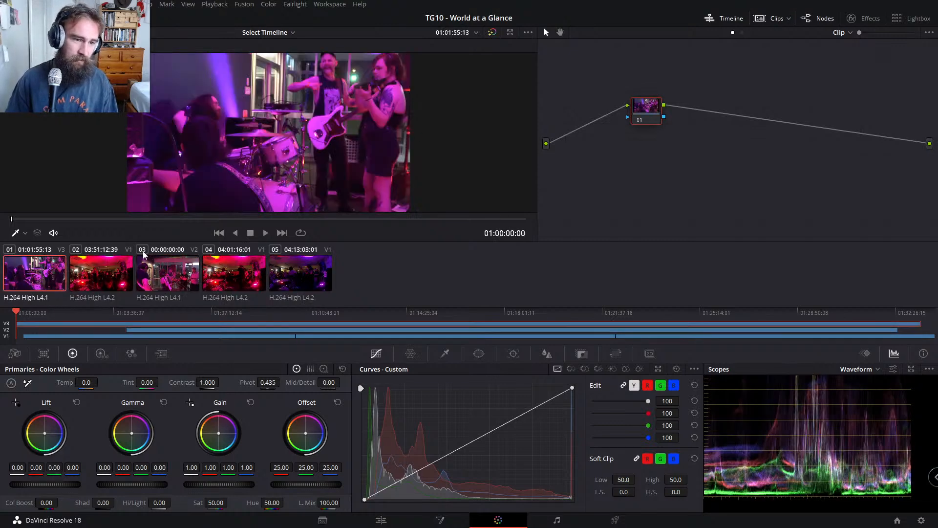
click(107, 274)
click(184, 272)
click(256, 269)
click(295, 272)
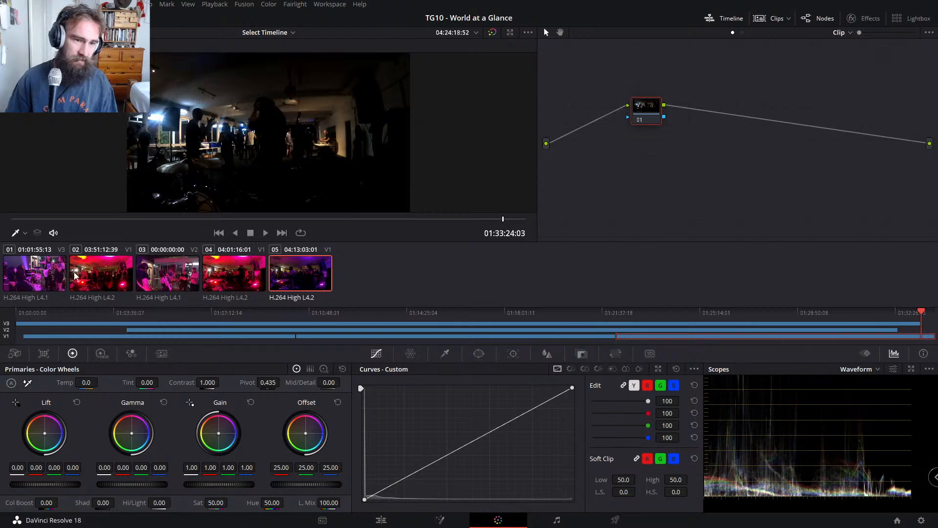
click(27, 266)
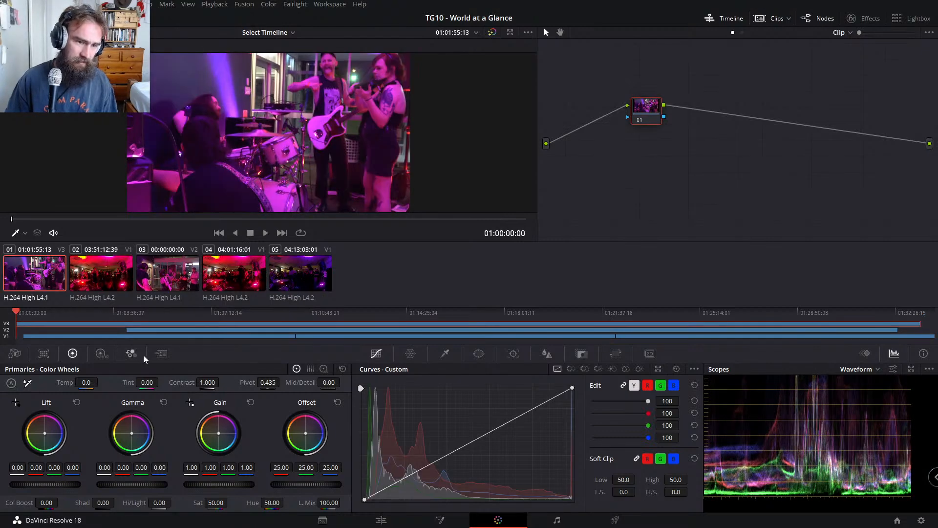
Step: Compare clip 03 from Video 2 with the three Video 1 clips: 02, 04 and 05
click(178, 286)
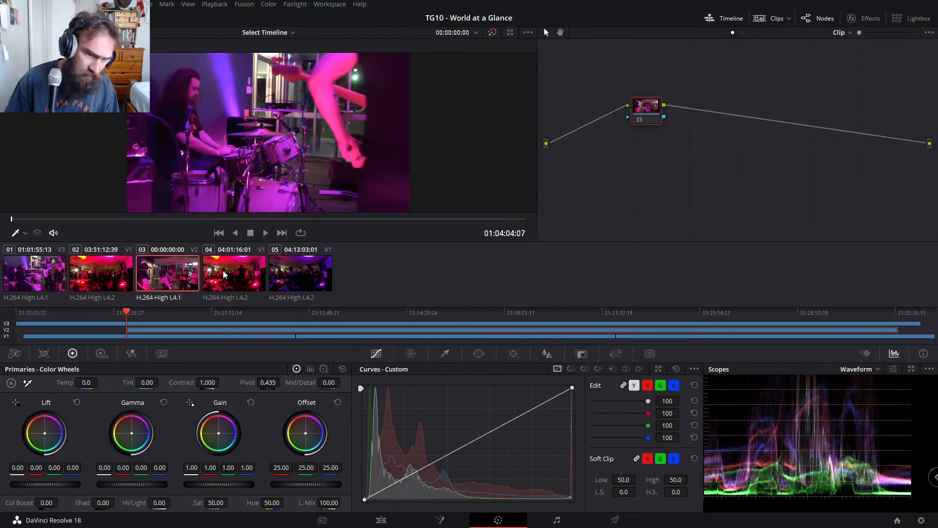
click(94, 284)
click(226, 284)
click(297, 277)
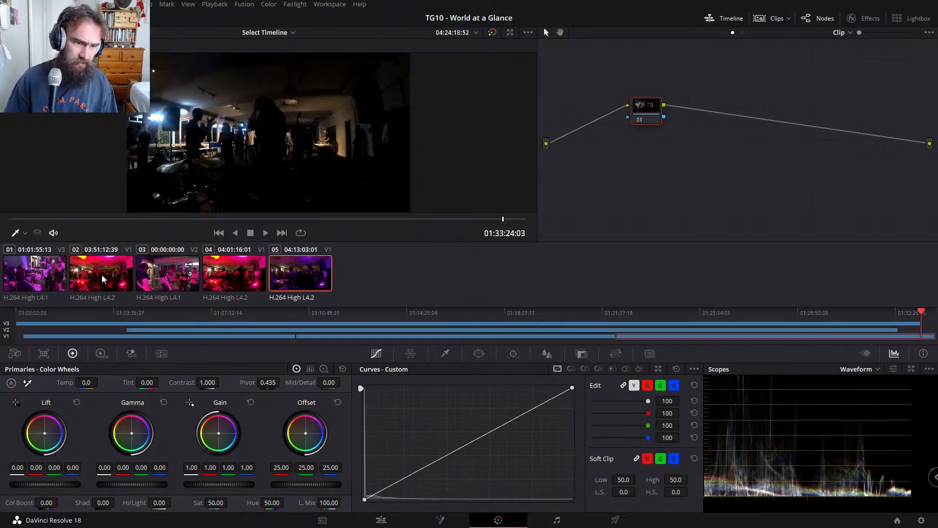
click(102, 279)
click(232, 279)
click(296, 279)
click(108, 282)
click(237, 277)
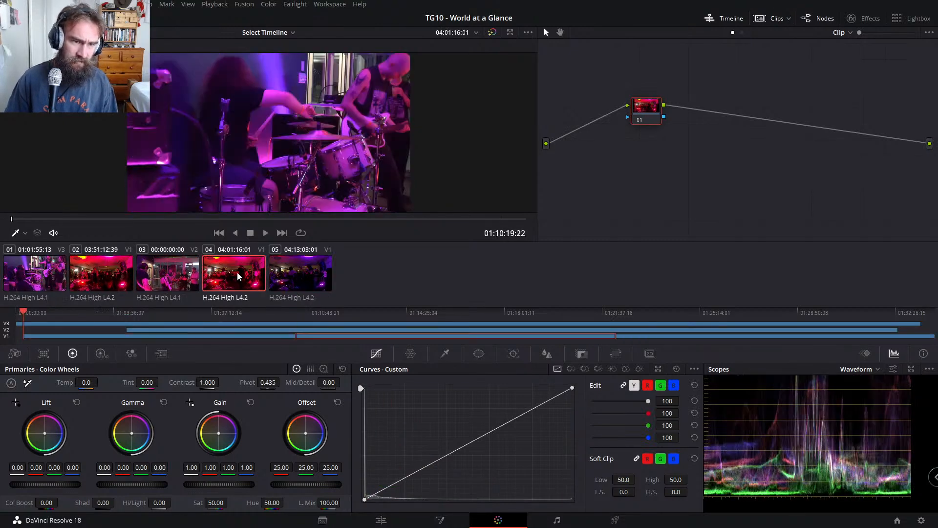
click(112, 280)
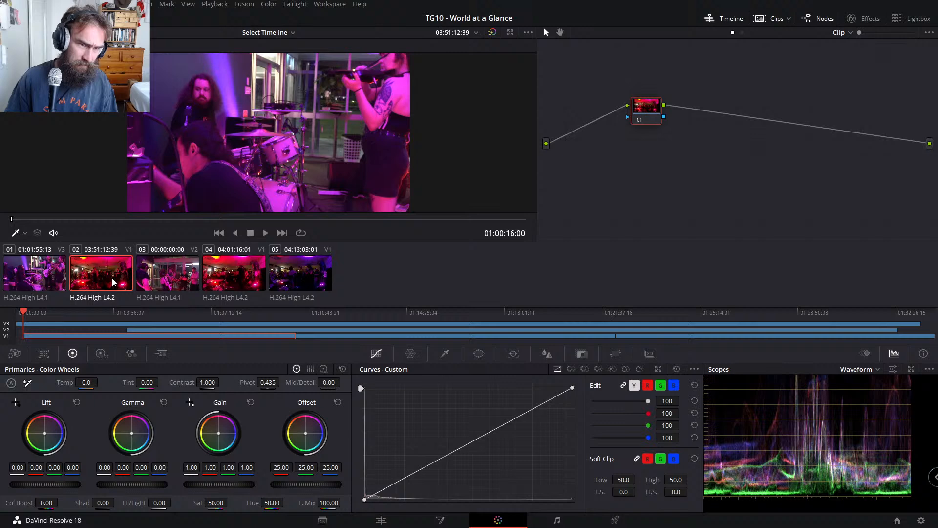
Step: Isolate the Video 1 track in the Color page and review its three clips
click(6, 336)
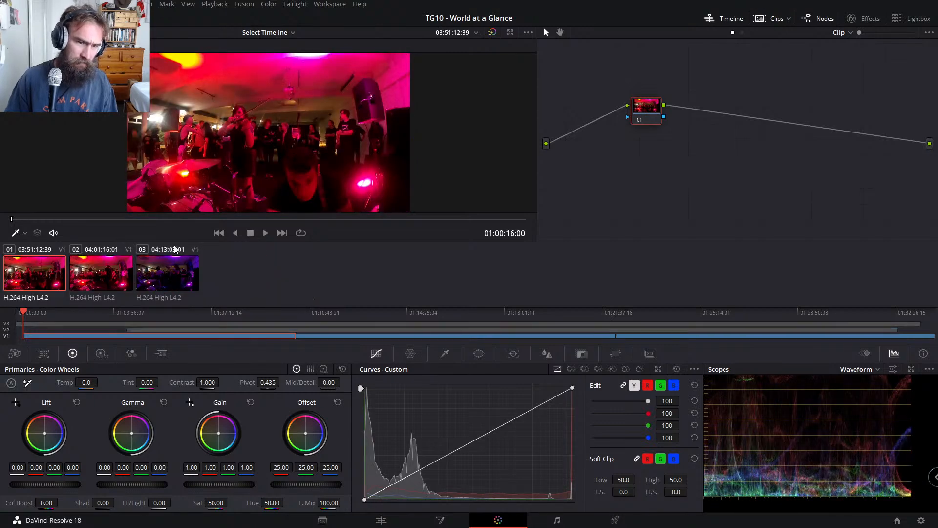
click(106, 271)
click(150, 271)
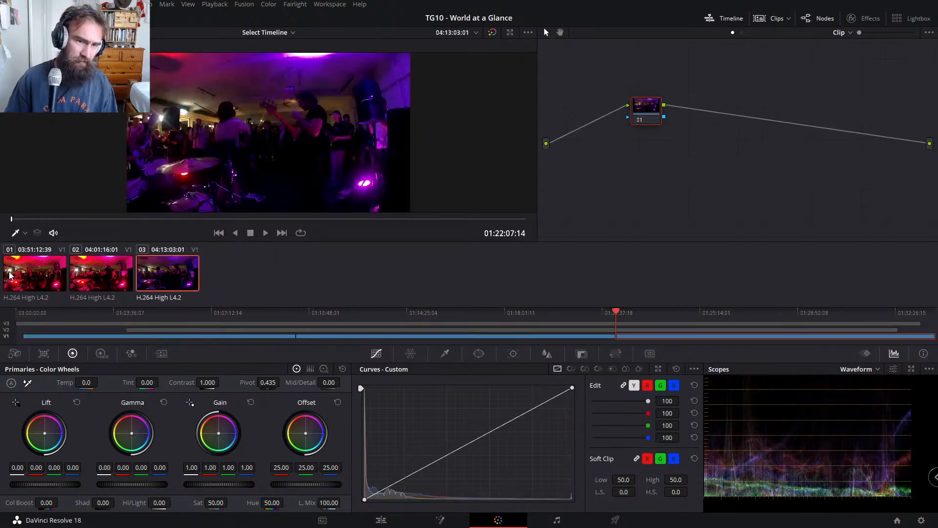
click(102, 277)
click(172, 272)
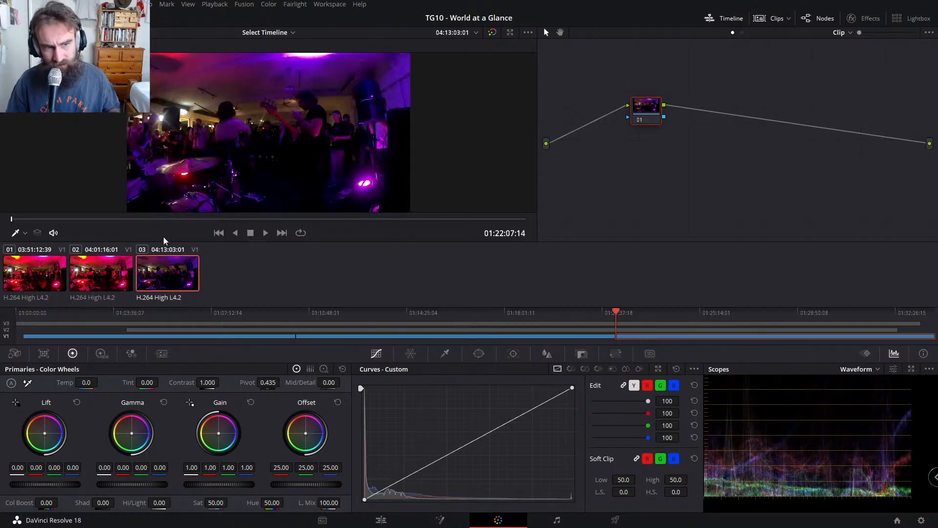
Step: Add two serial nodes after node 01 on clip 03 and place the three-node chain near the middle of the graph
drag(640, 156, 739, 75)
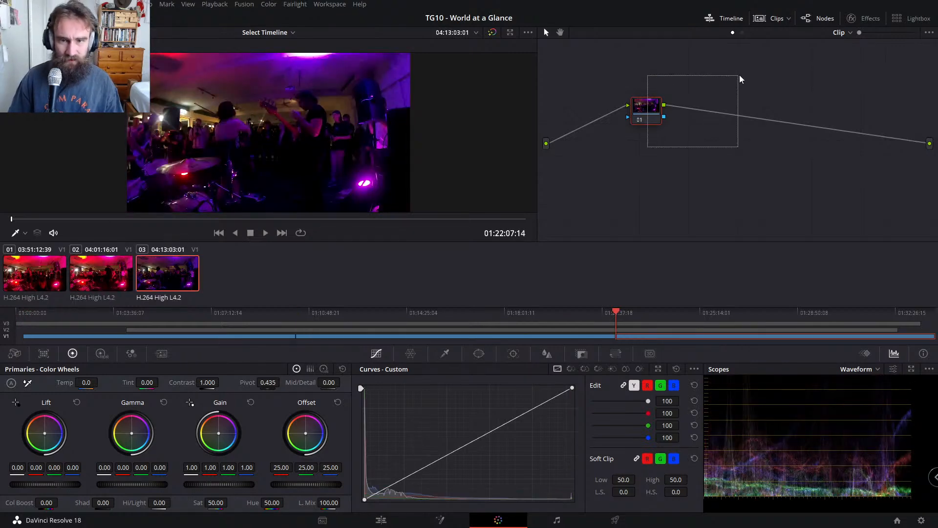
mouse_move(635, 106)
mouse_down()
mouse_move(576, 155)
mouse_move(573, 145)
mouse_up()
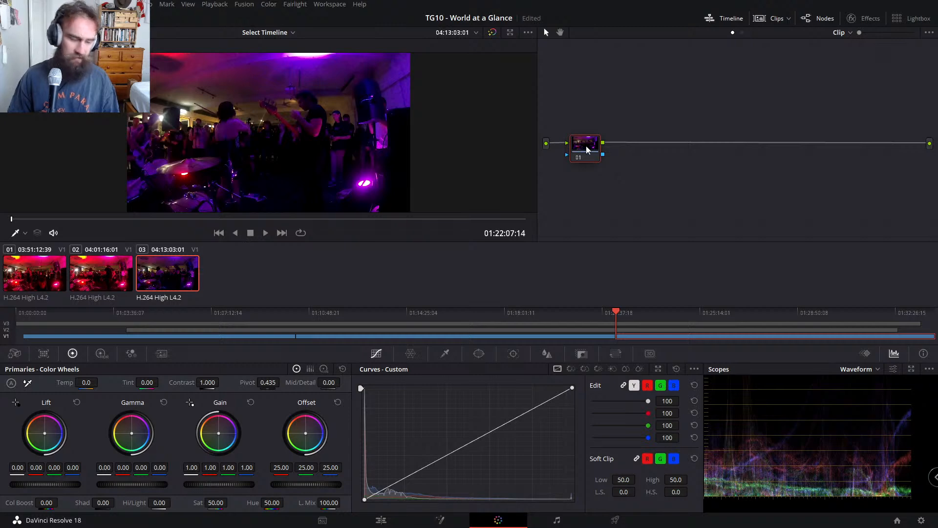
key(alt+s)
key(alt+s)
drag(561, 183, 793, 55)
drag(622, 150, 703, 150)
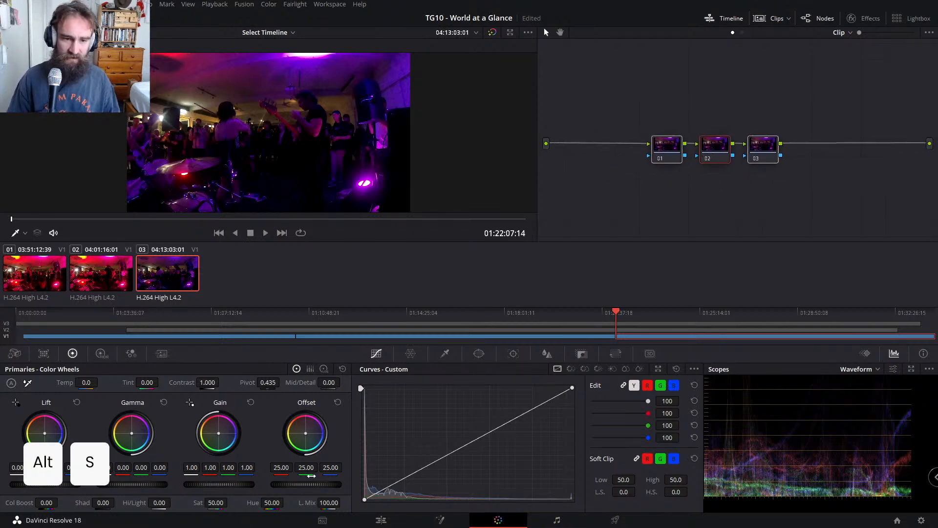
Step: Play clip 01 from its start and sample it at two further points to judge the stage lighting
click(22, 273)
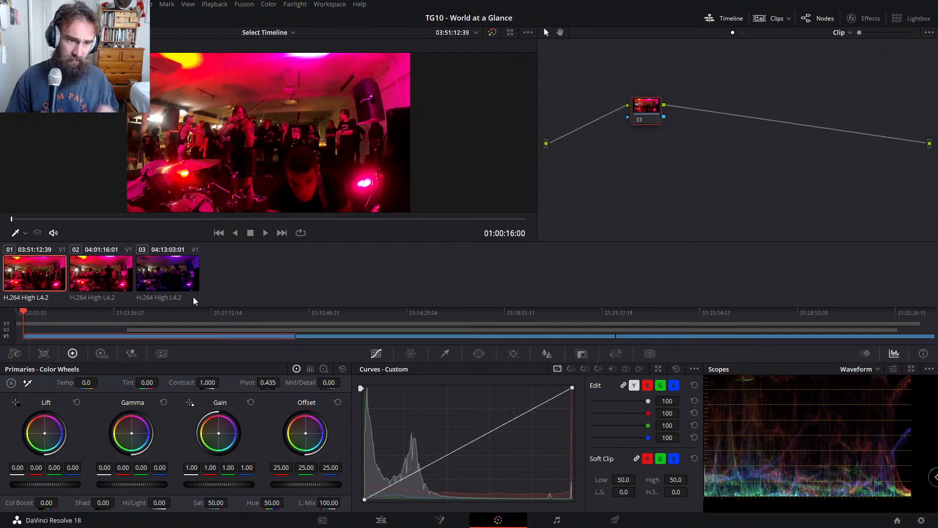
key(space)
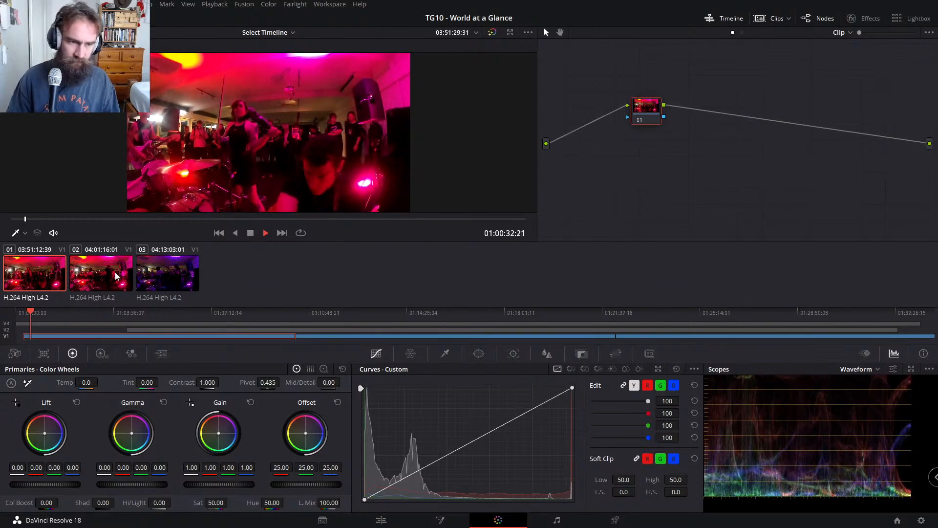
click(141, 312)
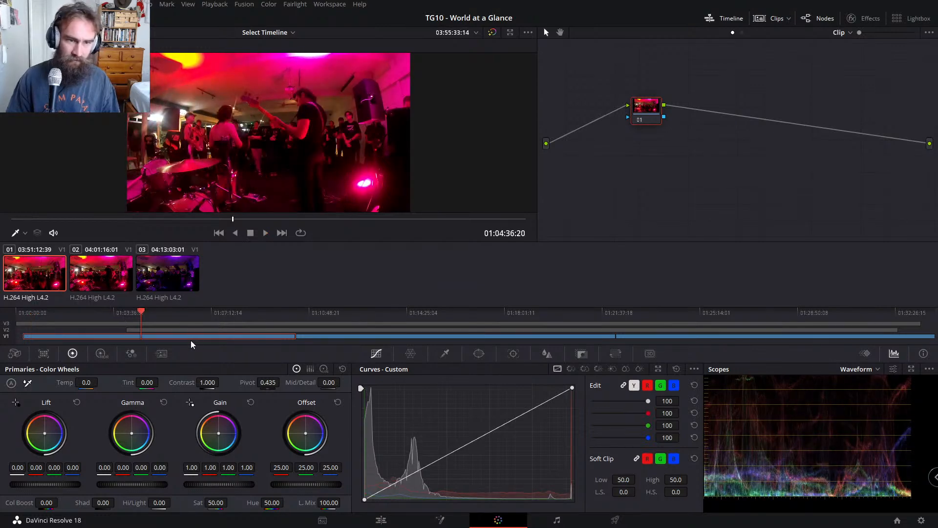
click(207, 312)
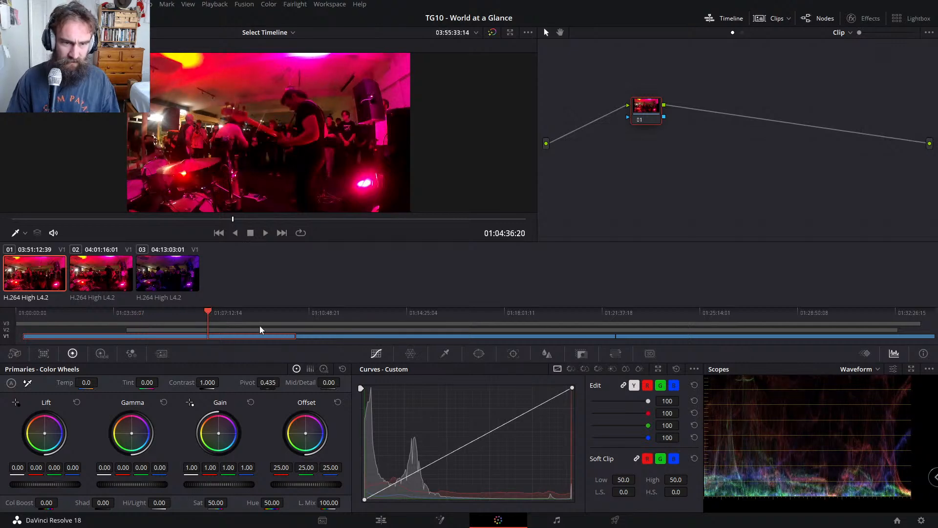
key(space)
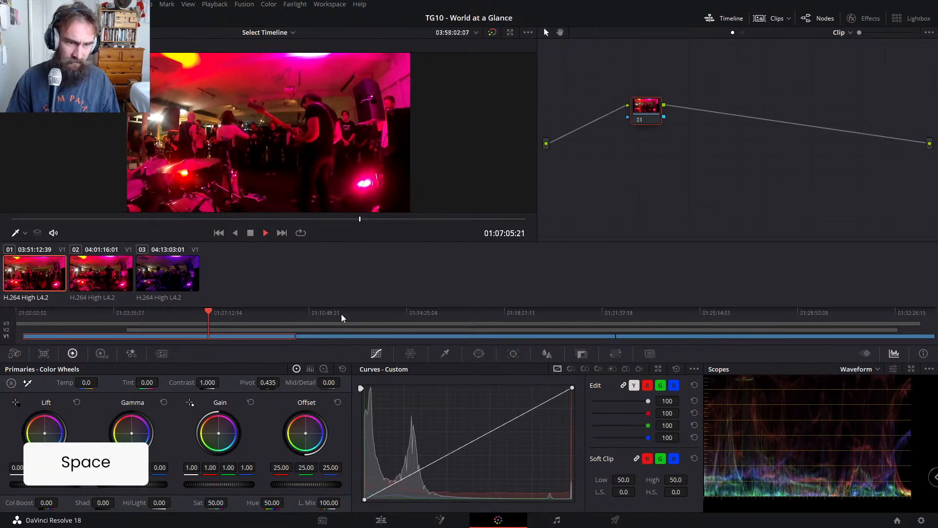
key(space)
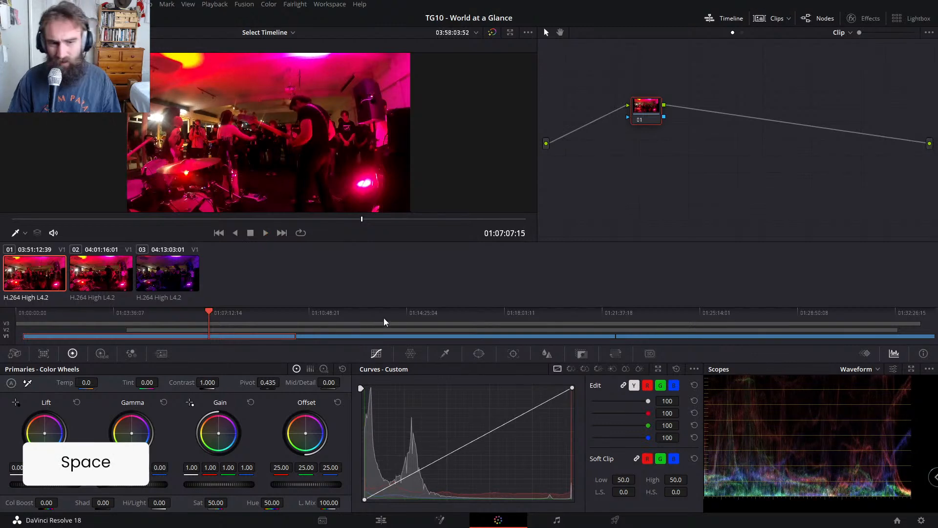
Step: Skim the lighting across clips 02 and 03 and return to clip 01 at about 01:07:17:23
click(406, 314)
click(456, 312)
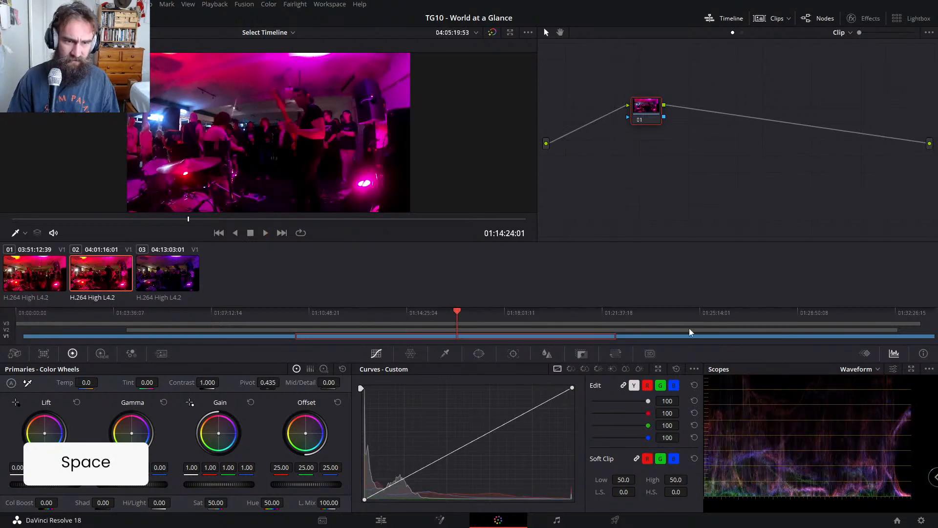
click(698, 317)
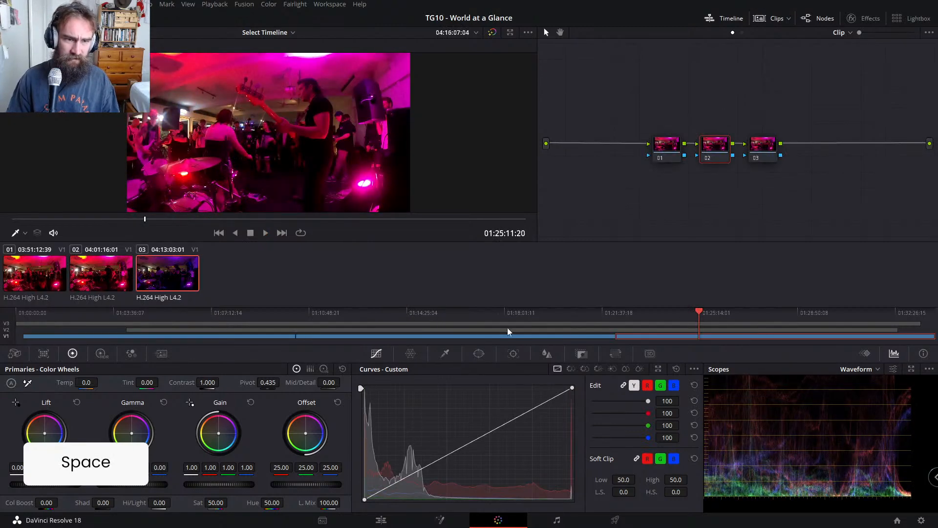
drag(741, 318, 912, 313)
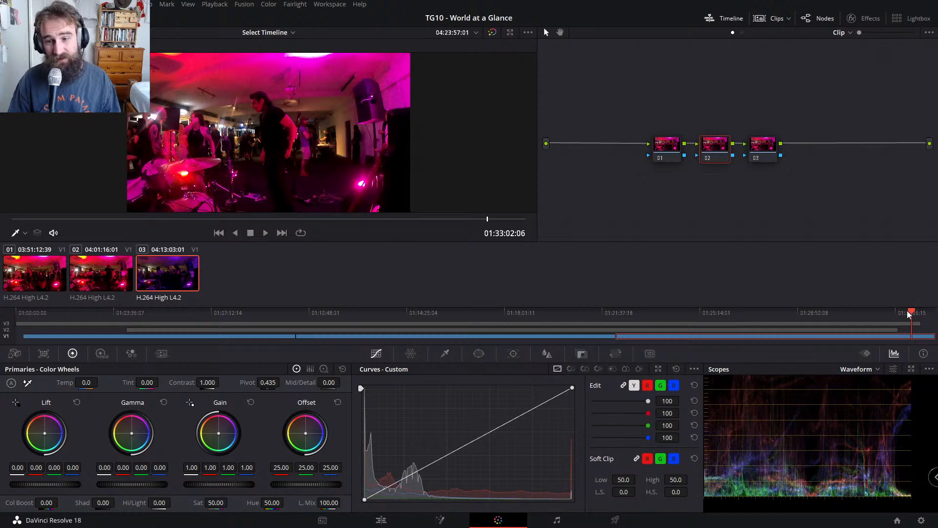
drag(910, 311, 179, 333)
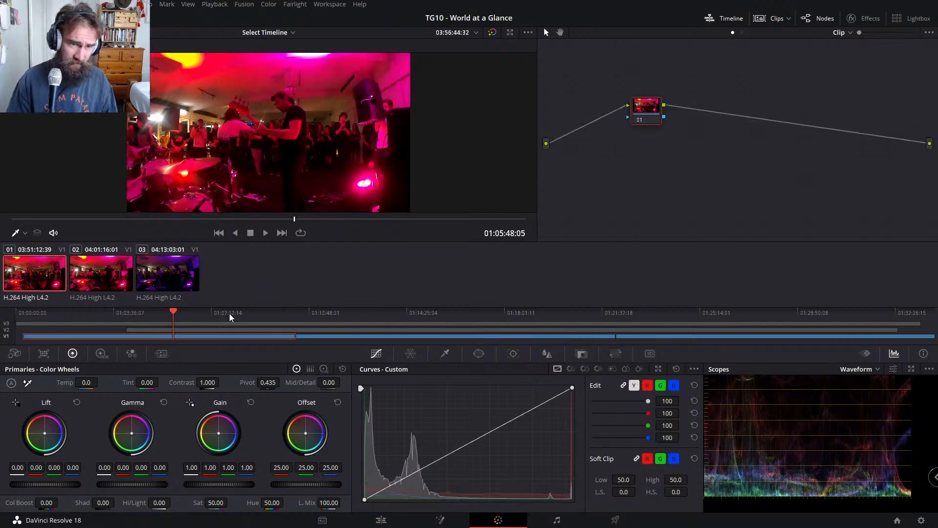
click(212, 316)
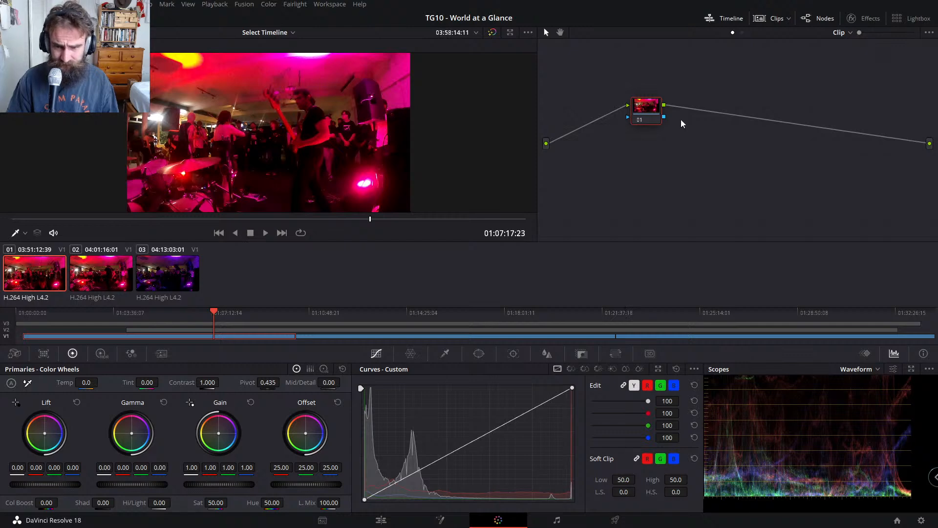
Step: Examine the current frame of clip 01 in the Parade scope and the Vectorscope
scroll(681, 124, up, 1)
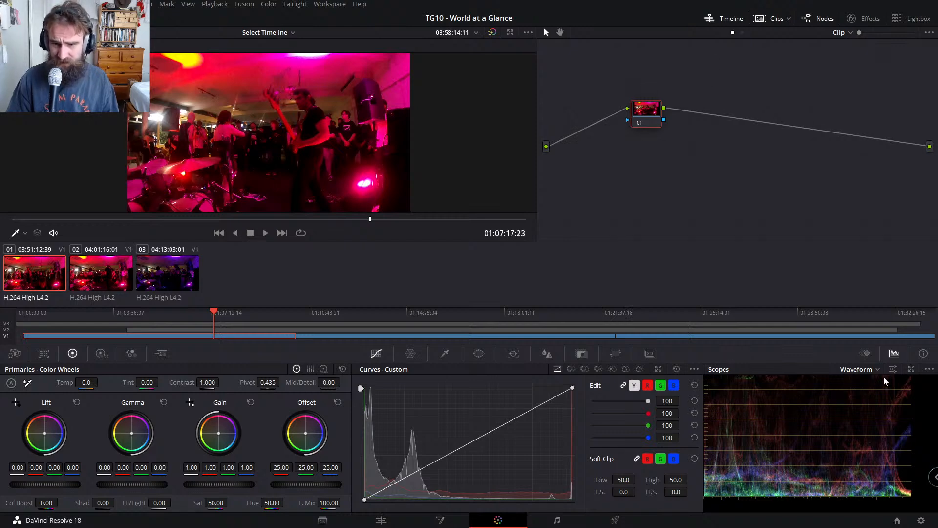
click(862, 369)
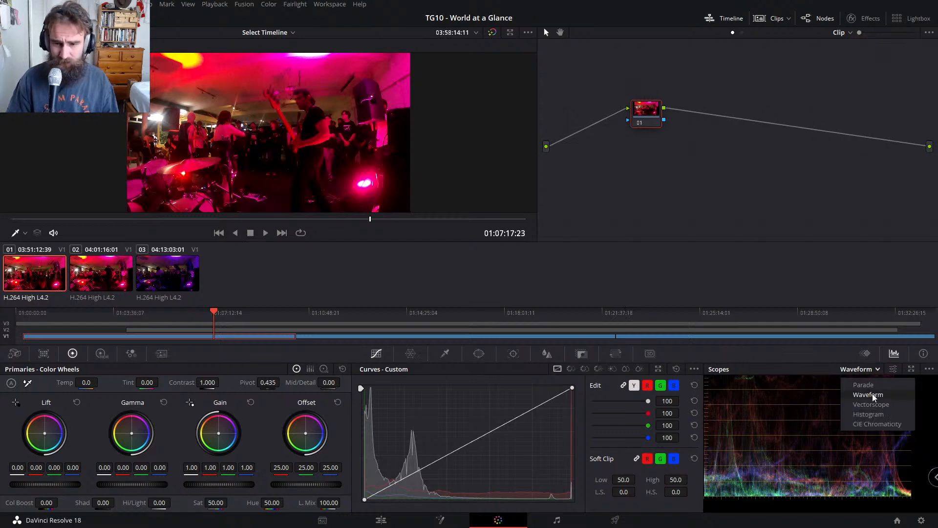
click(874, 385)
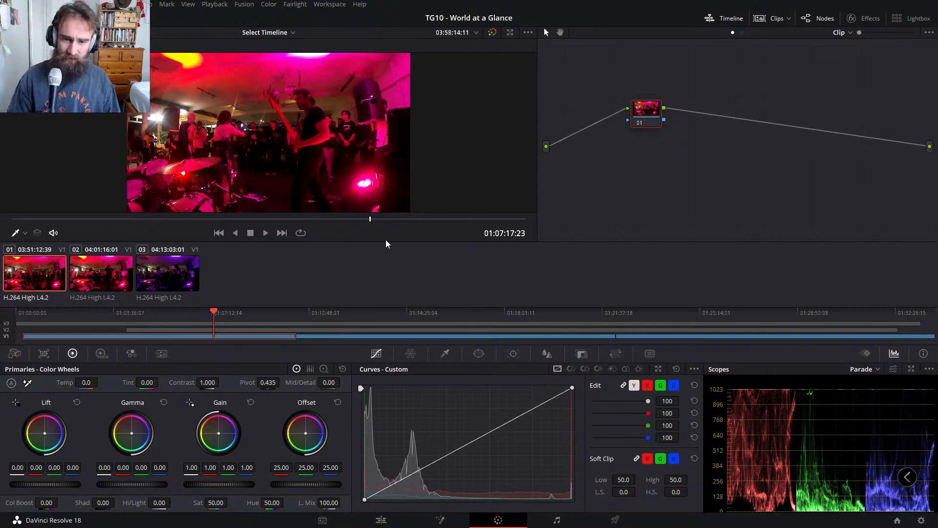
click(869, 370)
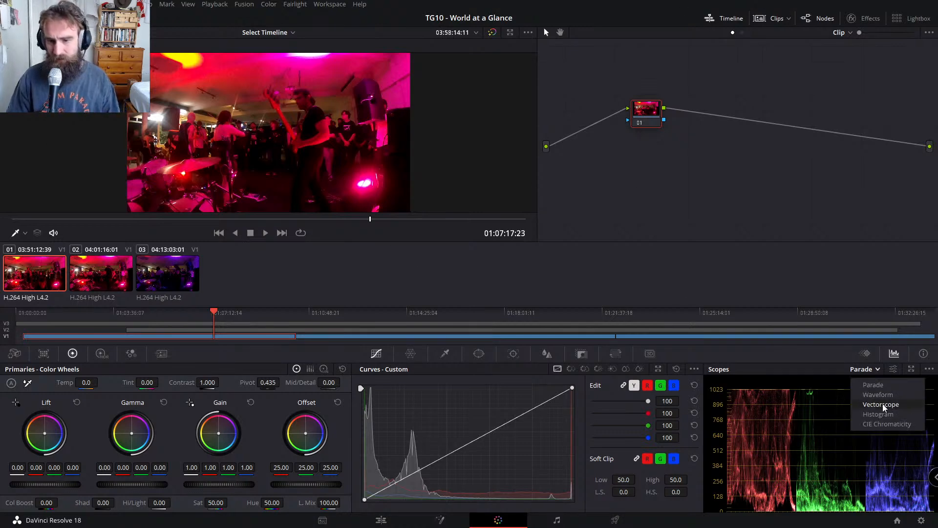
click(881, 404)
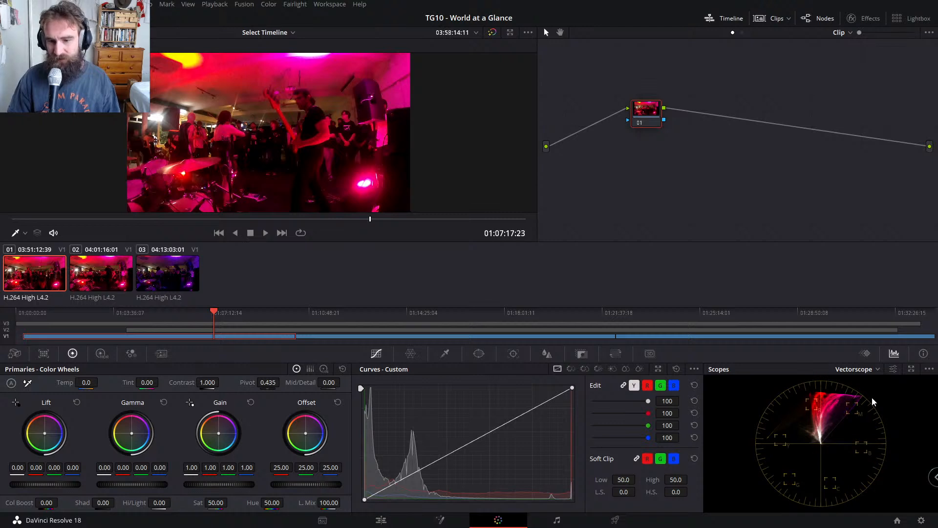
Step: Study the Vectorscope trace and examine the same frame in the CIE Chromaticity scope
click(857, 369)
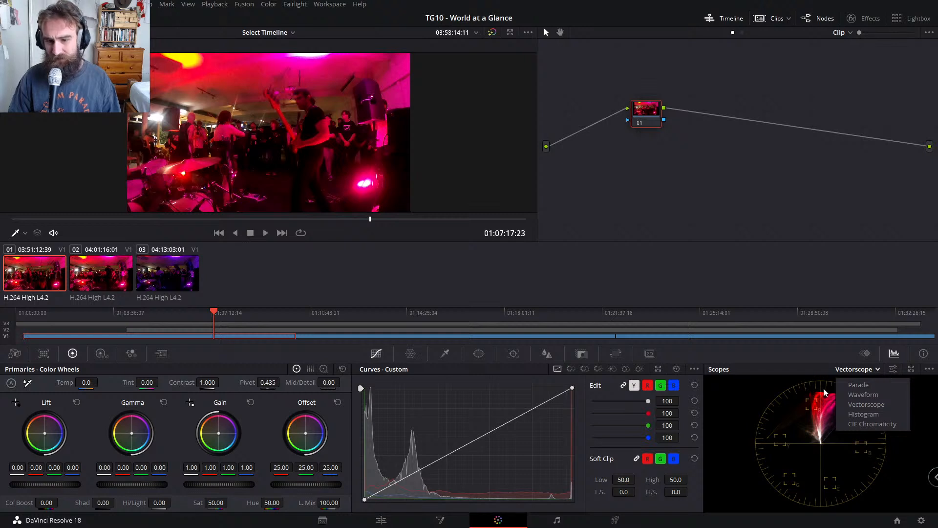
click(773, 392)
click(875, 370)
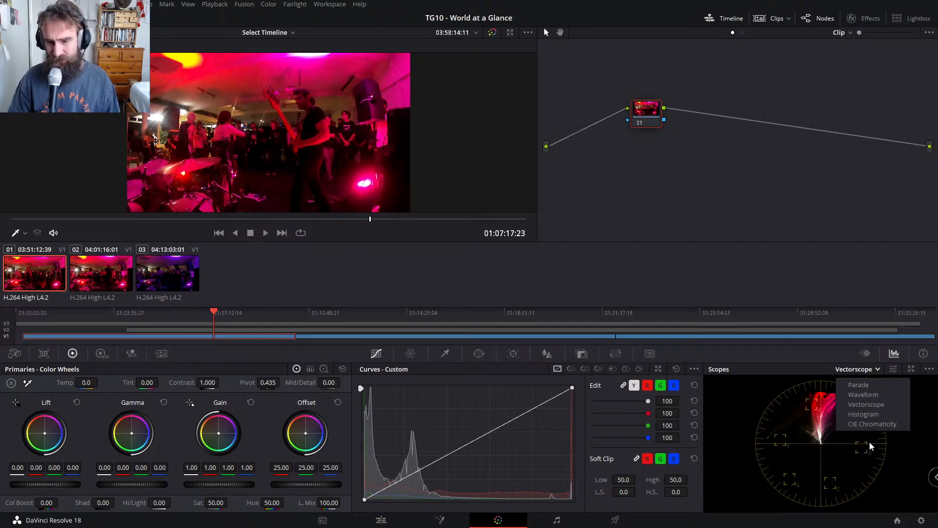
click(822, 464)
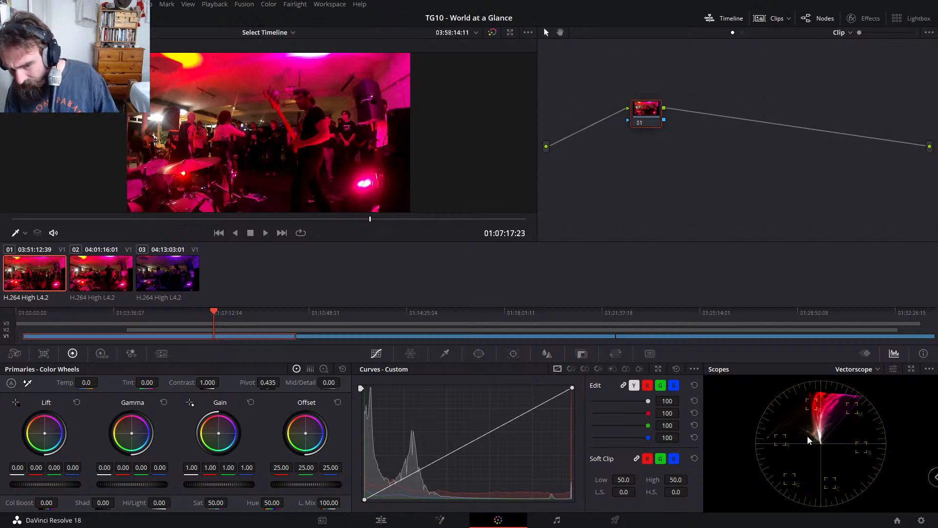
click(875, 370)
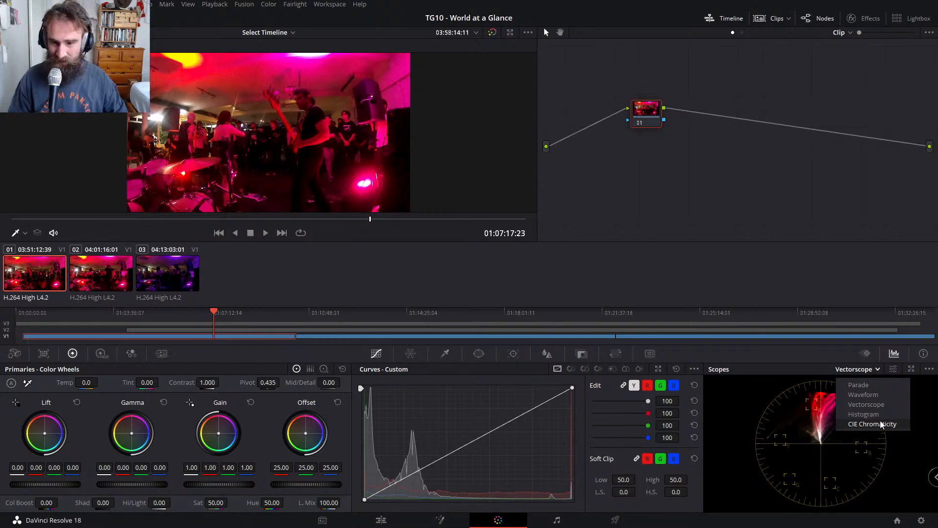
click(874, 425)
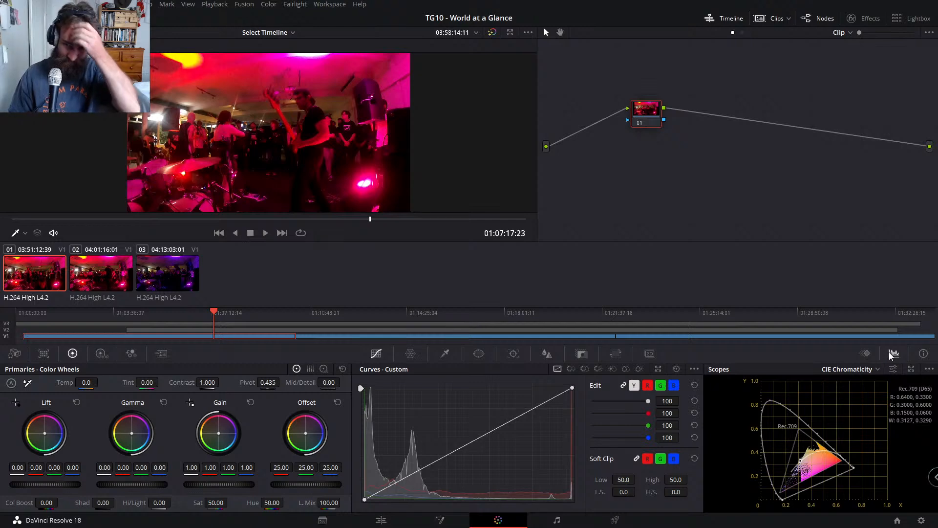
Step: Switch the scope back to Parade for another check and return it to Waveform
click(878, 371)
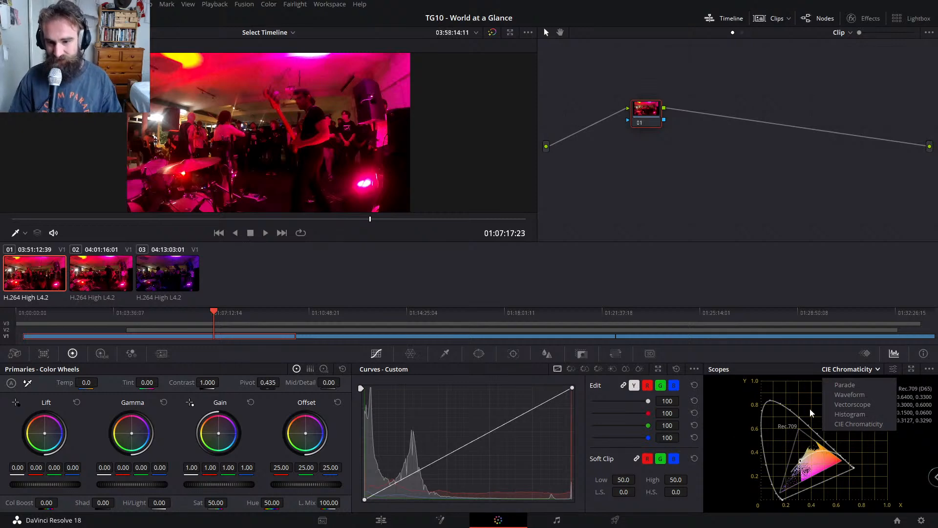
click(853, 386)
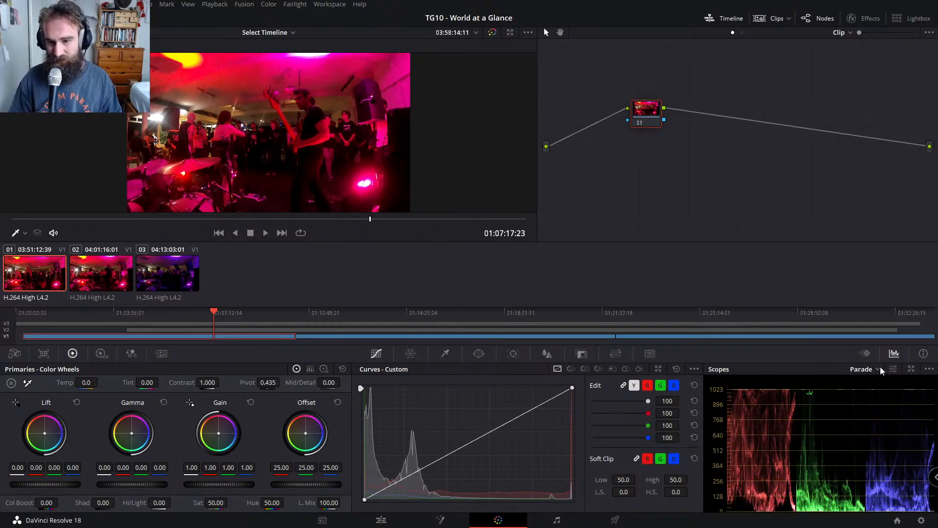
click(877, 370)
click(861, 393)
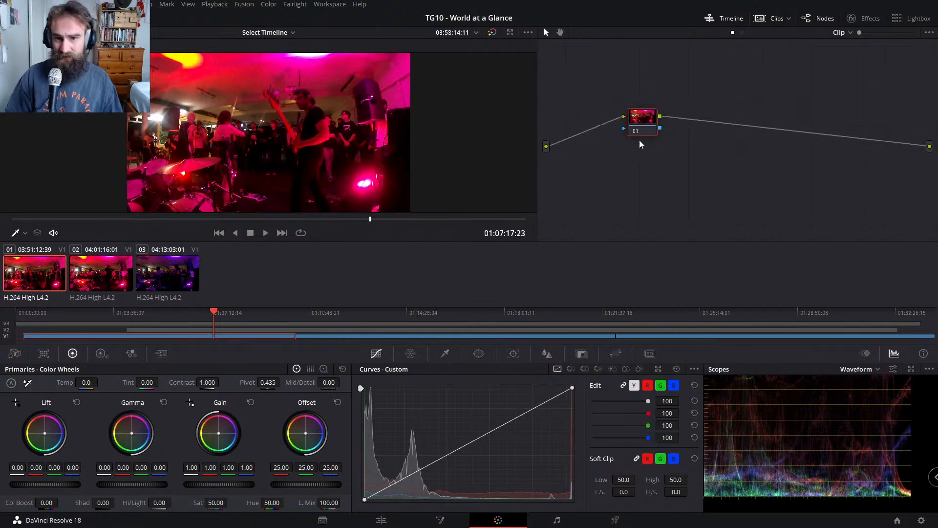
Step: Move node 01 of clip 01 close to the graph's input and add three serial nodes after it
drag(655, 118, 604, 151)
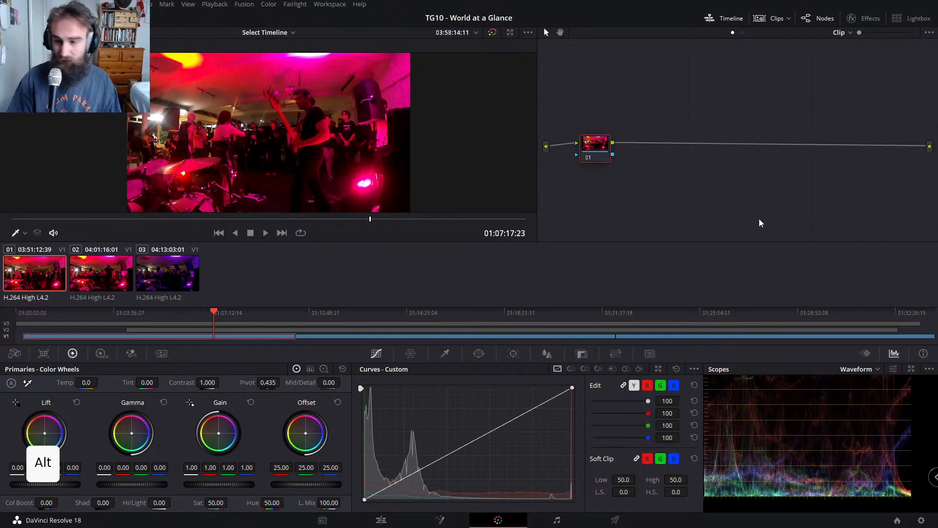
key(alt+s)
key(alt+s)
key(alt+s)
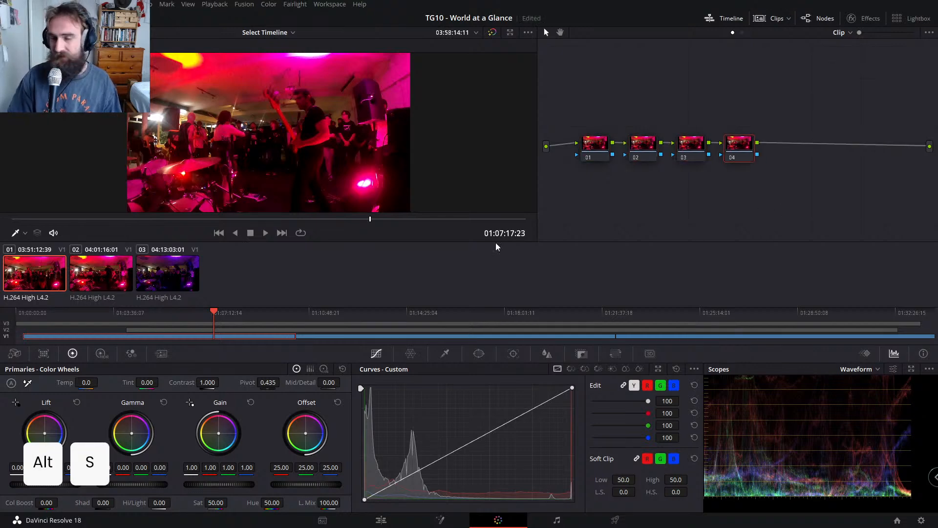
Step: Arrange the four nodes in two rows, with nodes 01 and 02 above nodes 03 and 04
drag(559, 49, 872, 193)
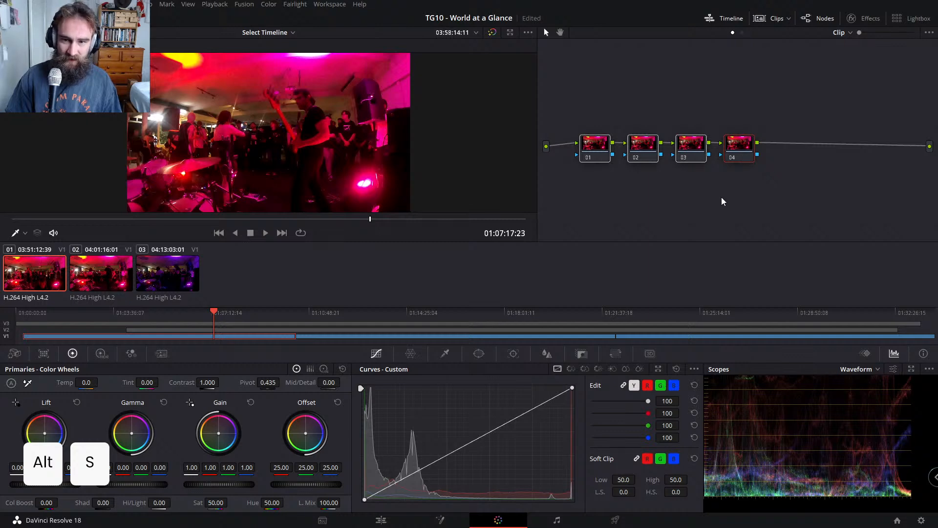
drag(644, 149, 641, 111)
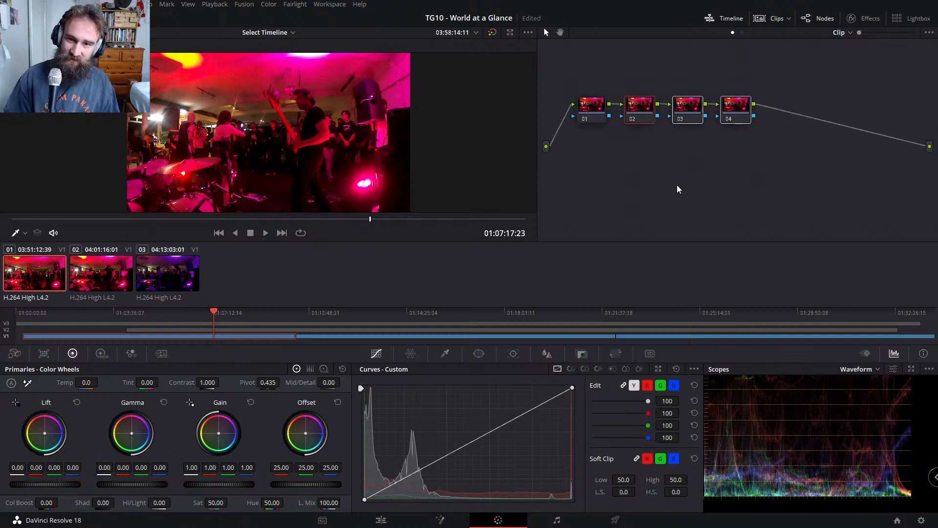
drag(690, 114, 592, 166)
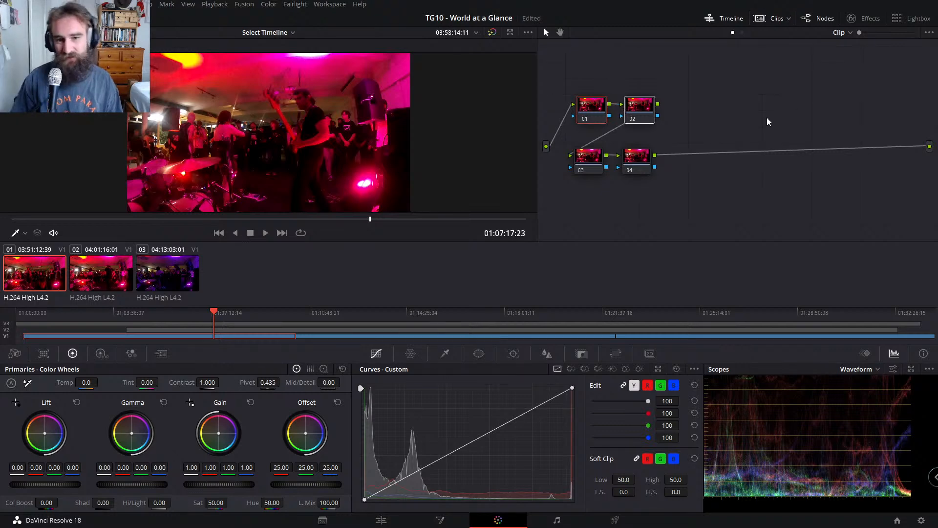
Step: Shift the four-node block slightly away from the graph's input and make node 01 the active node
drag(570, 195, 689, 113)
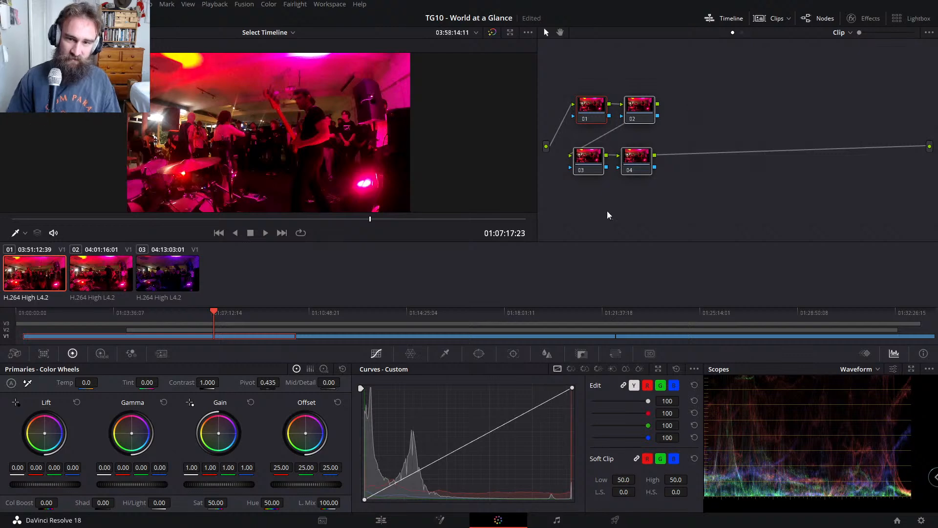
drag(564, 239, 662, 151)
drag(584, 210, 660, 120)
click(696, 121)
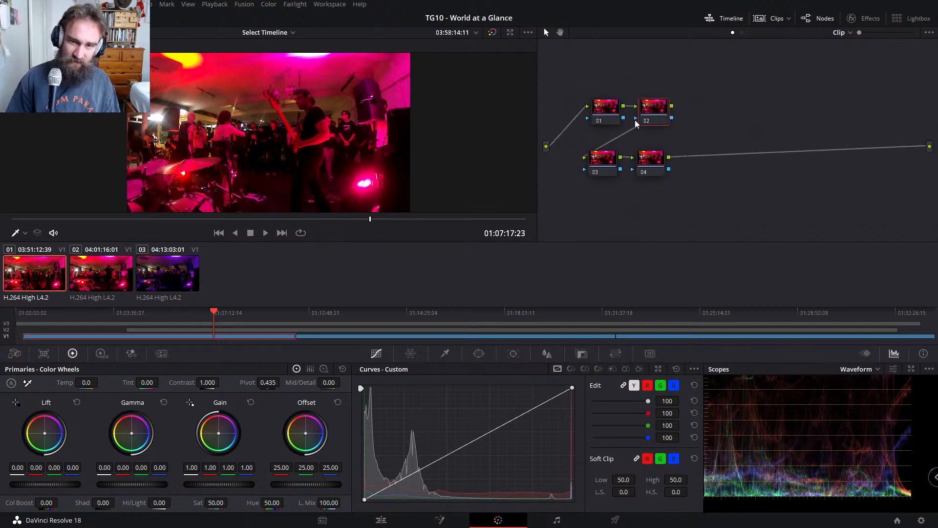
click(610, 121)
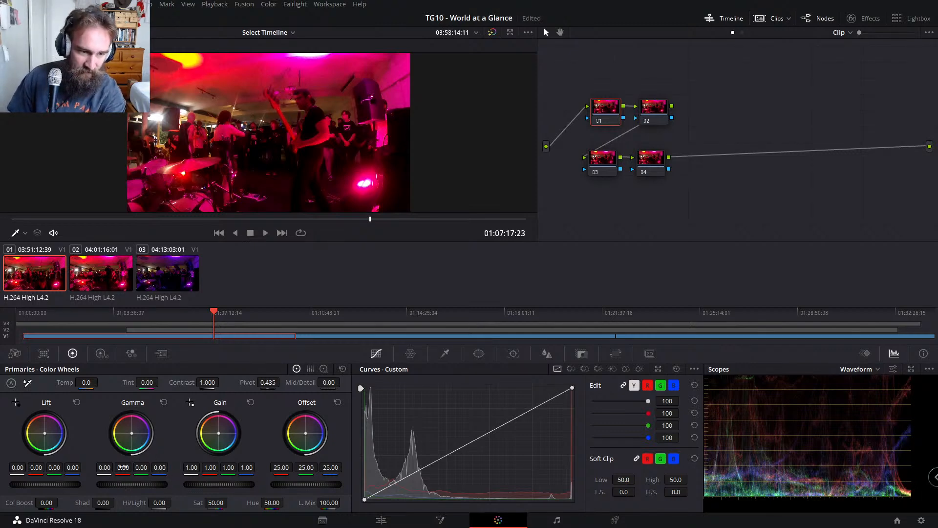
Step: Reset the first gamma adjustment on node 01 and raise its master Gamma to 0.12 instead
drag(132, 484, 159, 484)
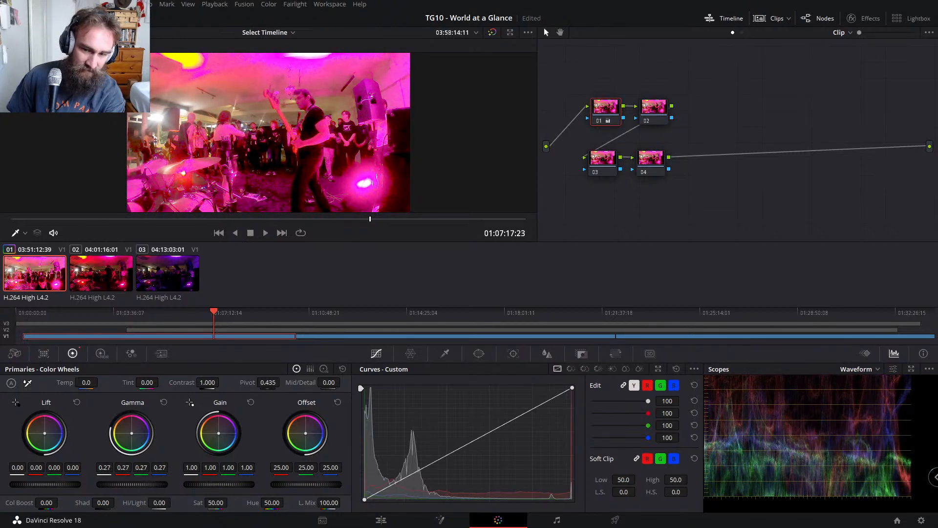
click(163, 403)
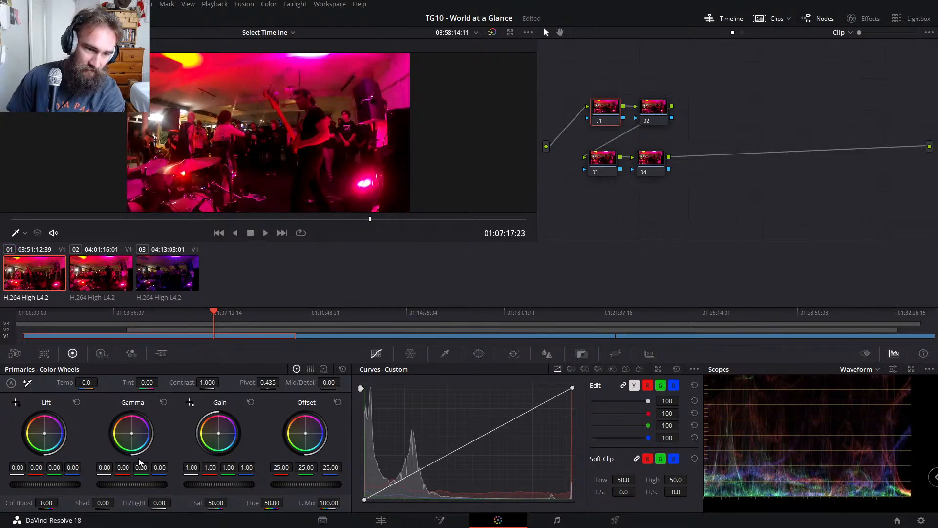
drag(109, 482, 122, 482)
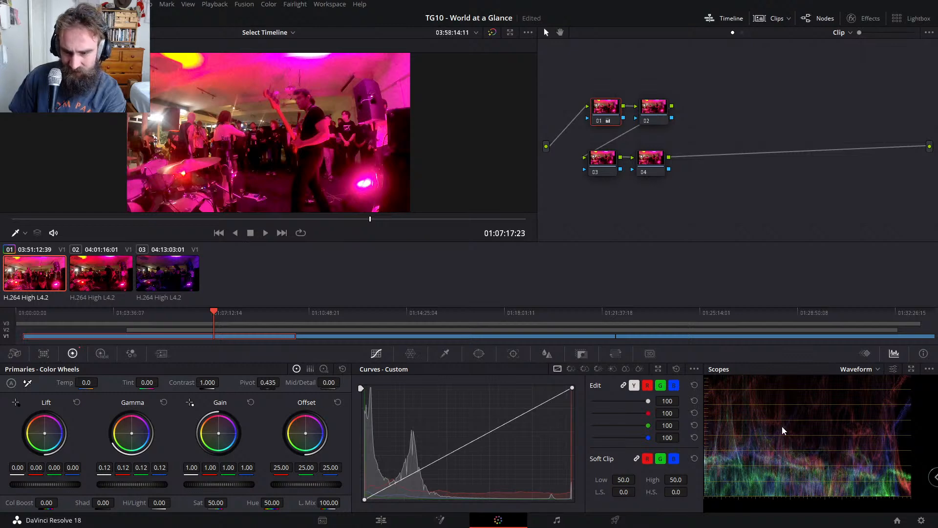
Step: Switch the waveform scope's display mode to CbCr for a check and return it to RGB
click(893, 369)
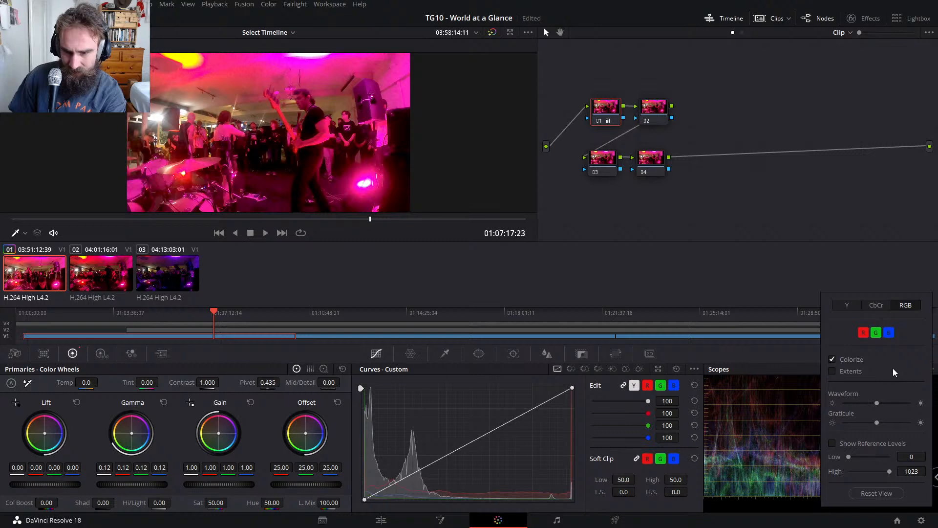
click(876, 305)
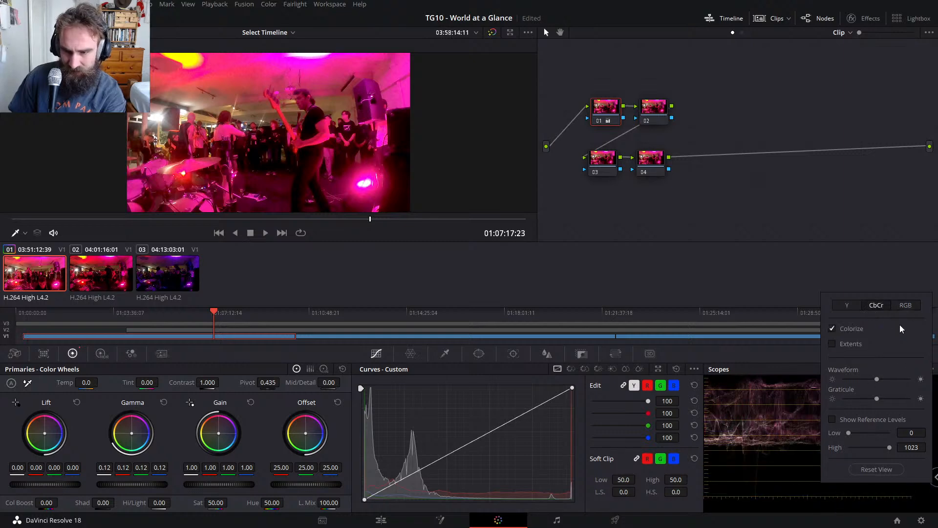
click(905, 305)
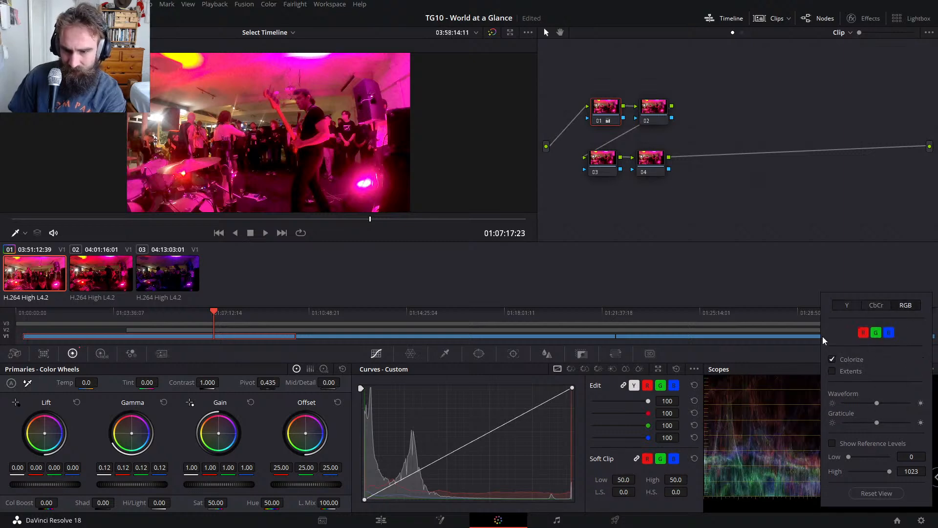
click(799, 361)
click(894, 369)
click(787, 353)
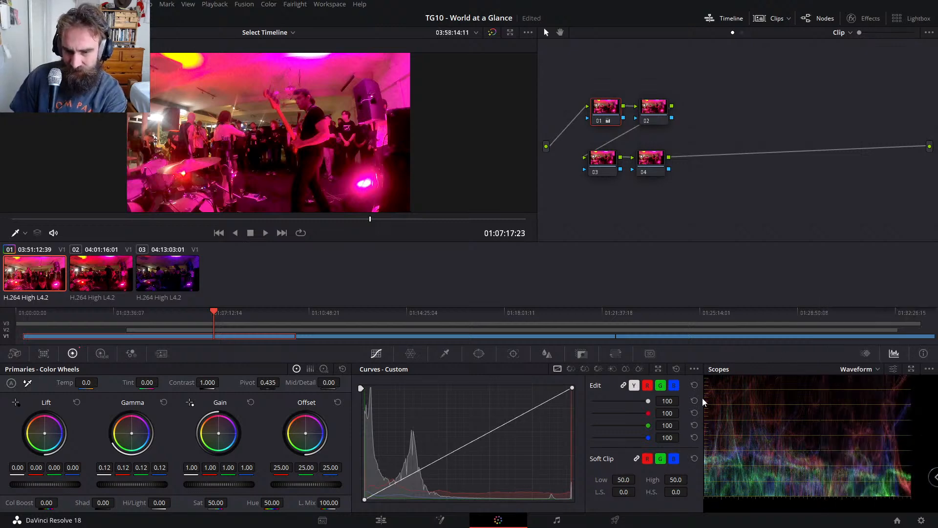
Step: Try Video Level Scopes as the waveform scale style, and switch the scope's Low Pass Filter on and off
click(930, 369)
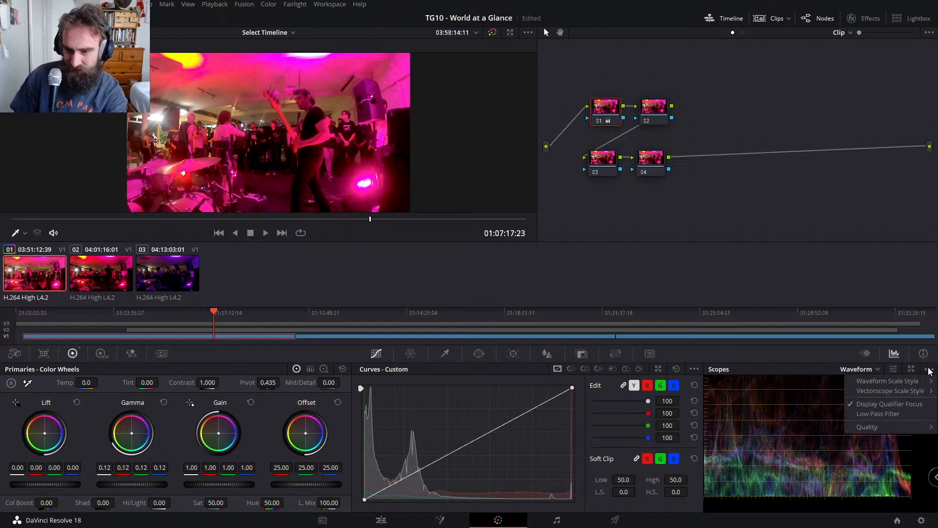
mouse_move(917, 384)
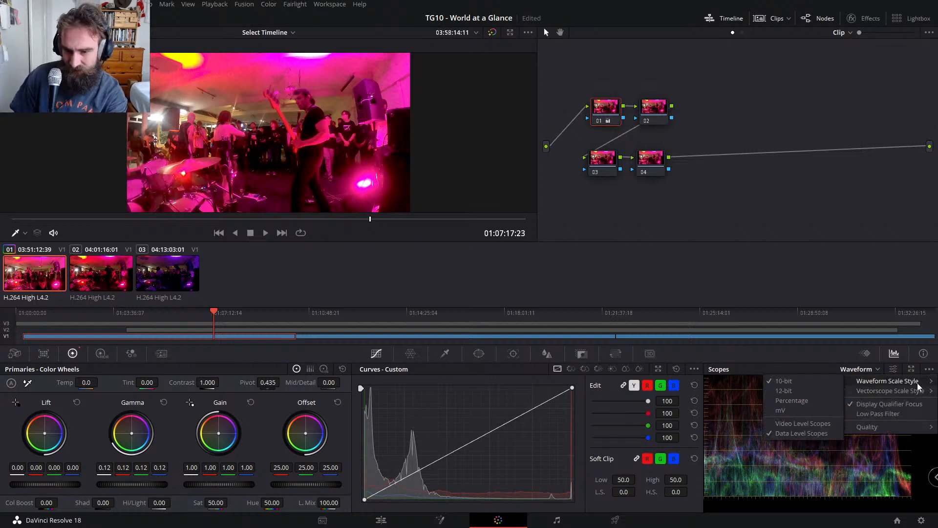
click(824, 422)
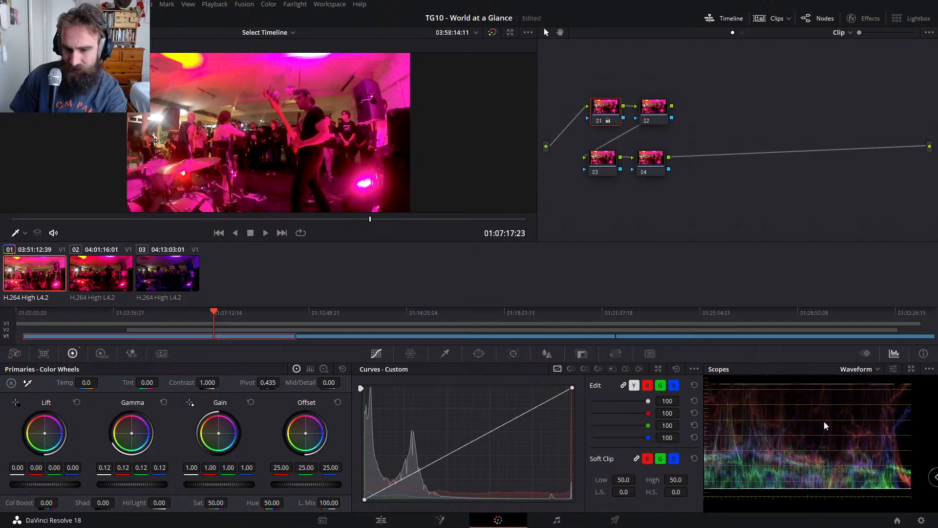
click(929, 368)
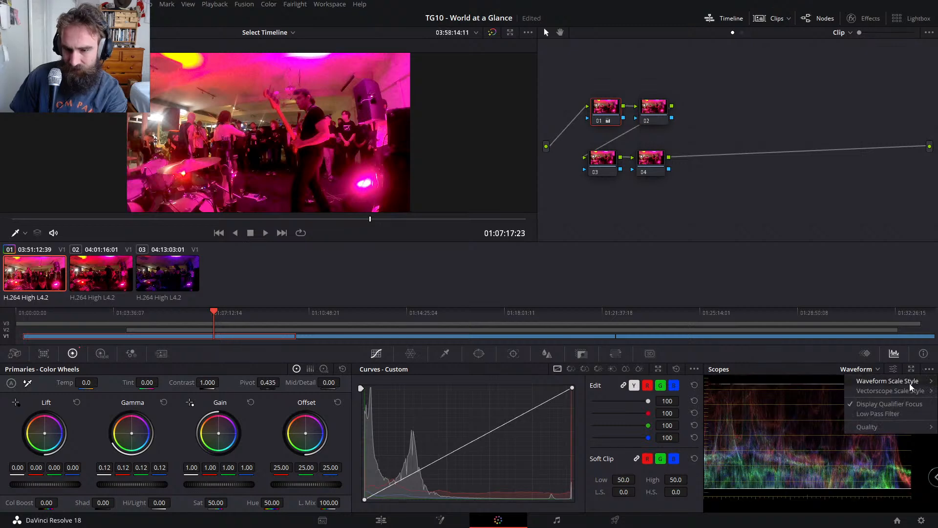
click(896, 414)
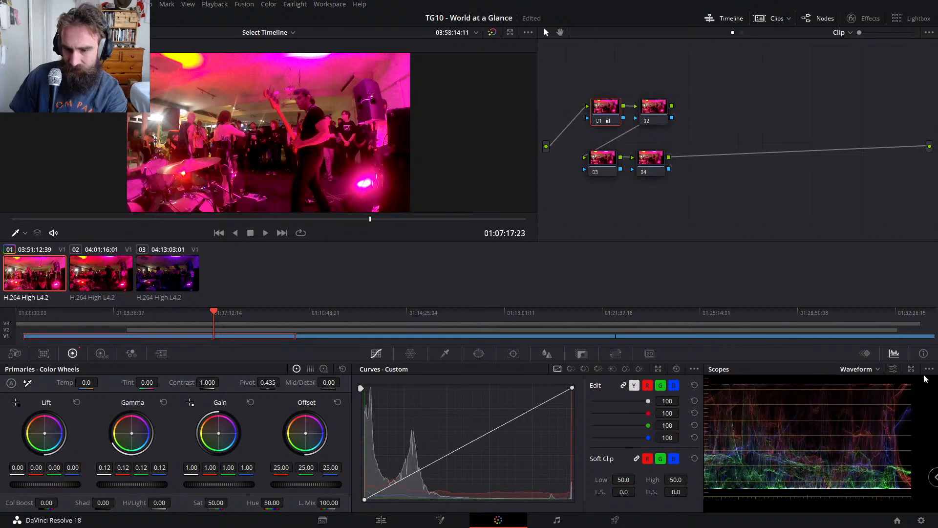
click(929, 369)
click(896, 413)
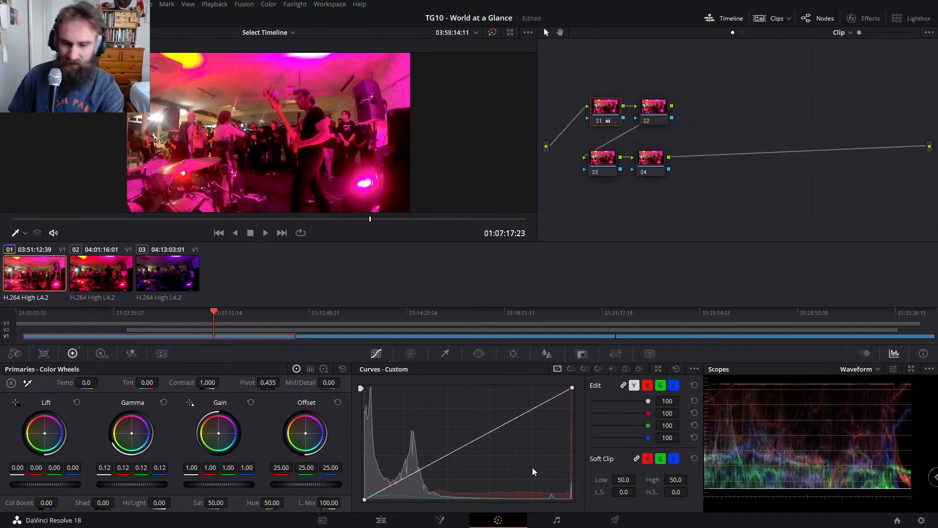
Step: Switch the scope's Display Qualifier Focus option off and back on
click(929, 369)
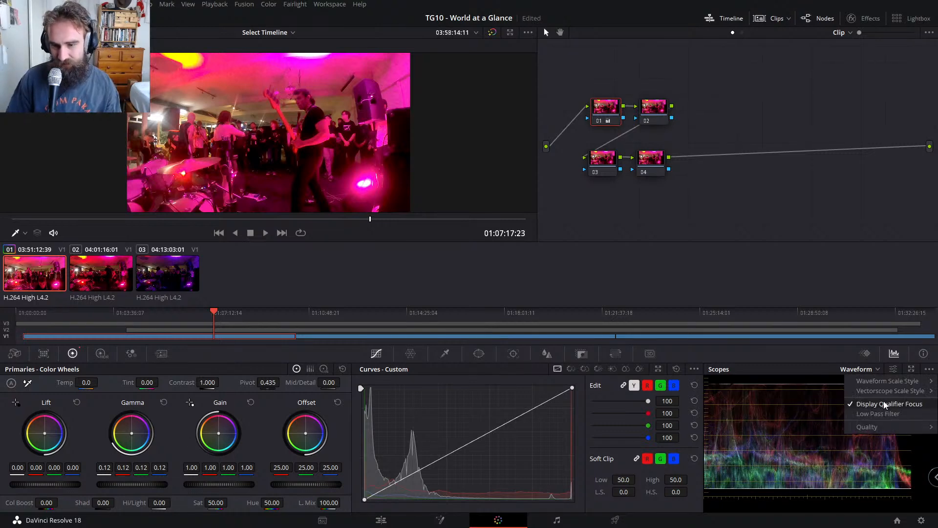
click(895, 411)
click(929, 369)
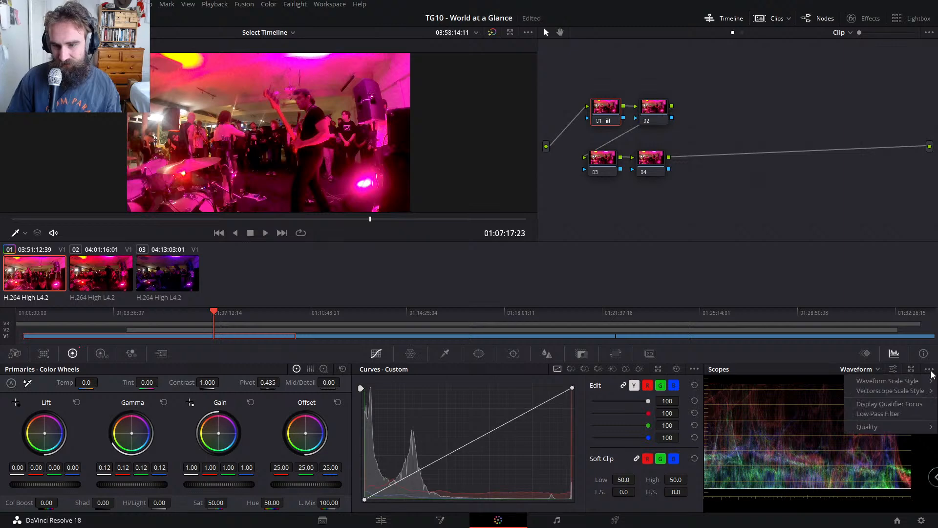
click(896, 411)
Step: Turn off Display Qualifier Focus for the scopes and set the waveform scale style to Data Level Scopes
click(928, 369)
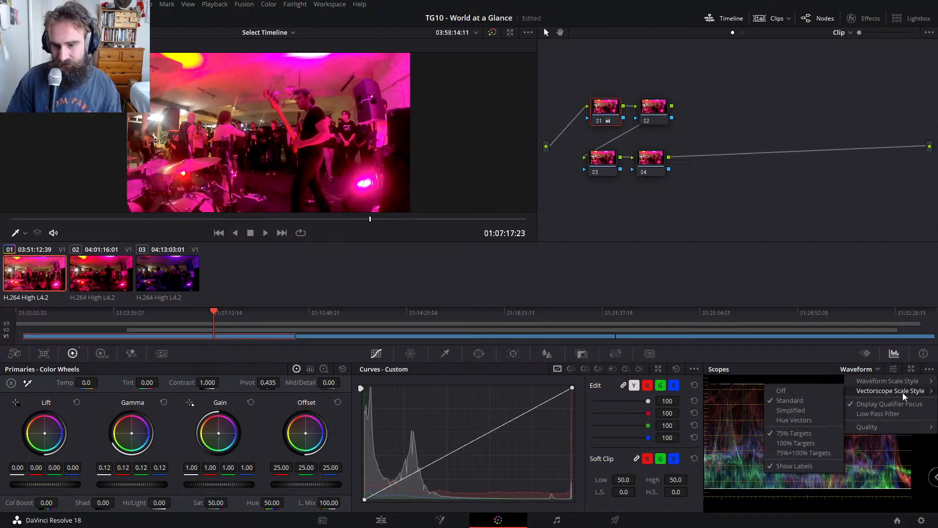
mouse_move(894, 383)
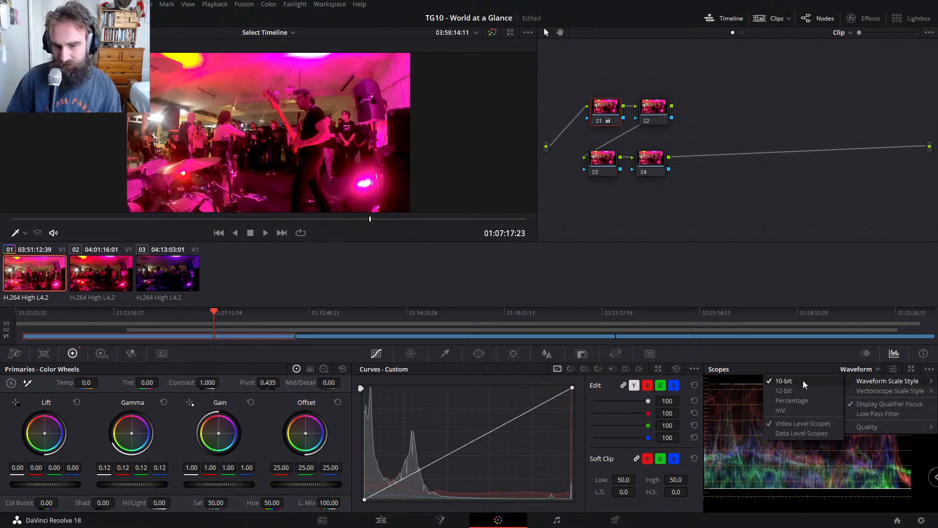
click(805, 423)
click(929, 369)
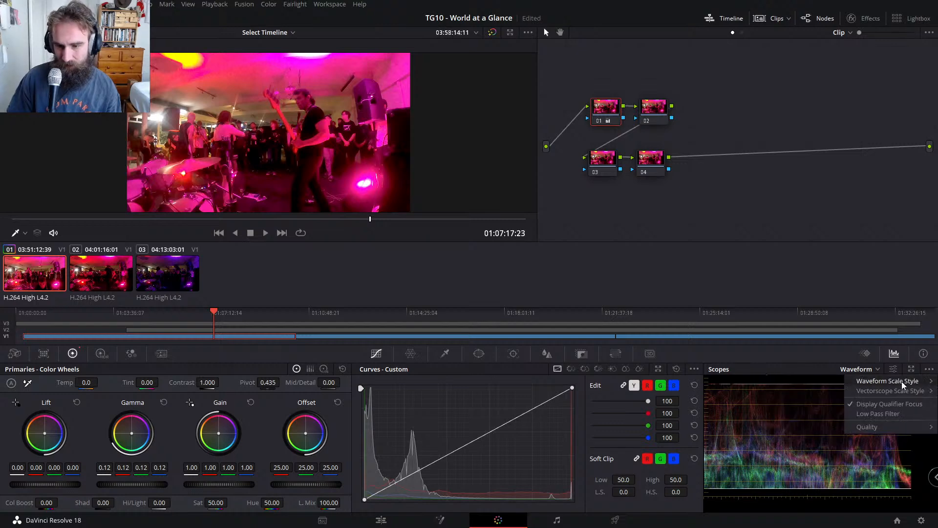
click(879, 405)
click(930, 369)
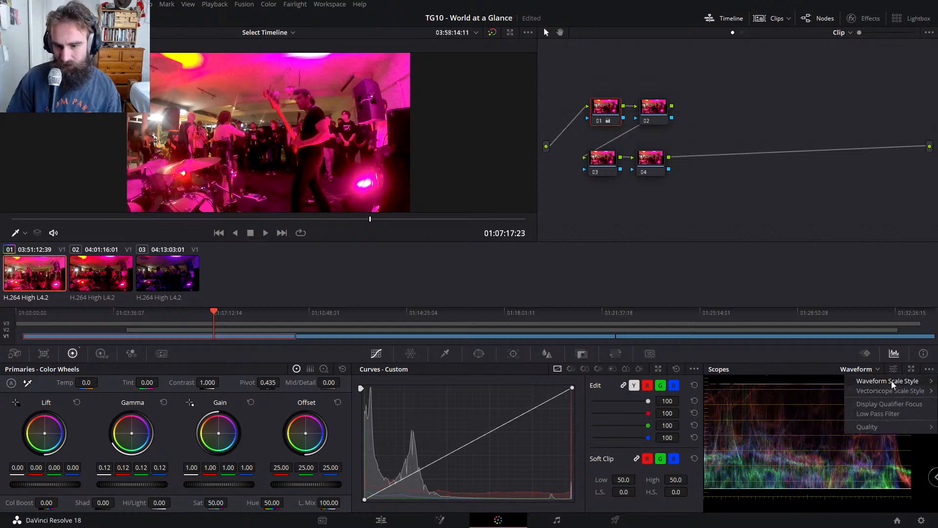
mouse_move(889, 382)
click(812, 433)
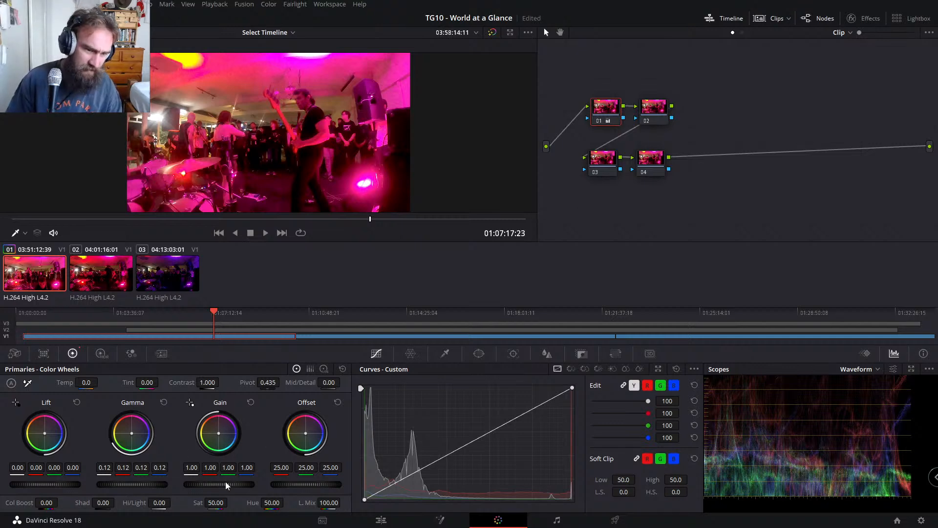
Step: Toggle node 01 off and on repeatedly to compare the picture and waveform with and without the gamma adjustment
key(ctrl+d)
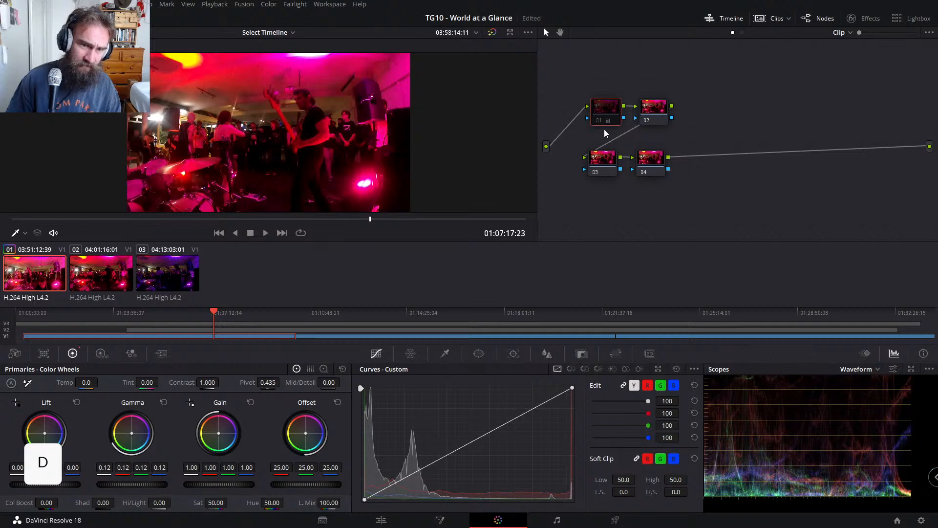
key(ctrl+d)
key(ctrl+d)
key(ctrl+d)
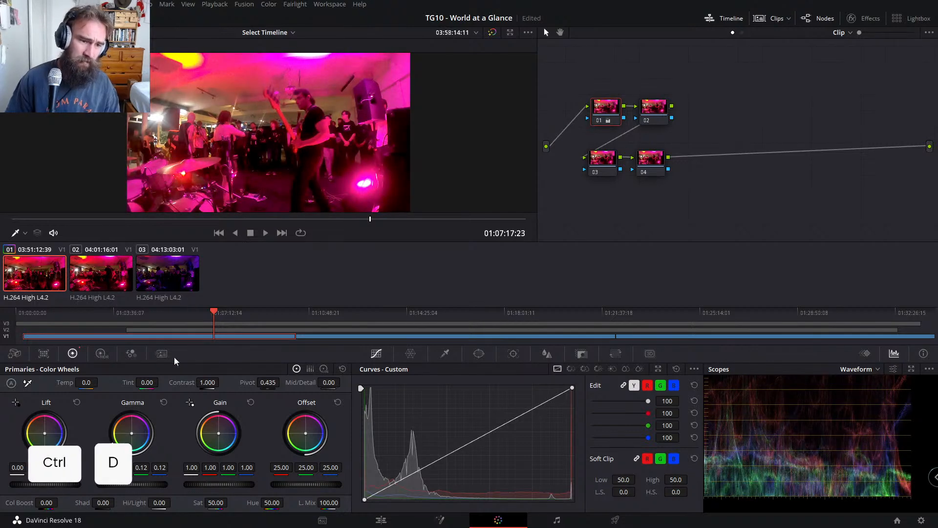
key(ctrl+d)
key(ctrl+d)
drag(566, 71, 626, 141)
drag(643, 81, 759, 185)
drag(566, 52, 613, 115)
key(ctrl+d)
key(ctrl+d)
key(ctrl+d)
key(ctrl+d)
key(ctrl+d)
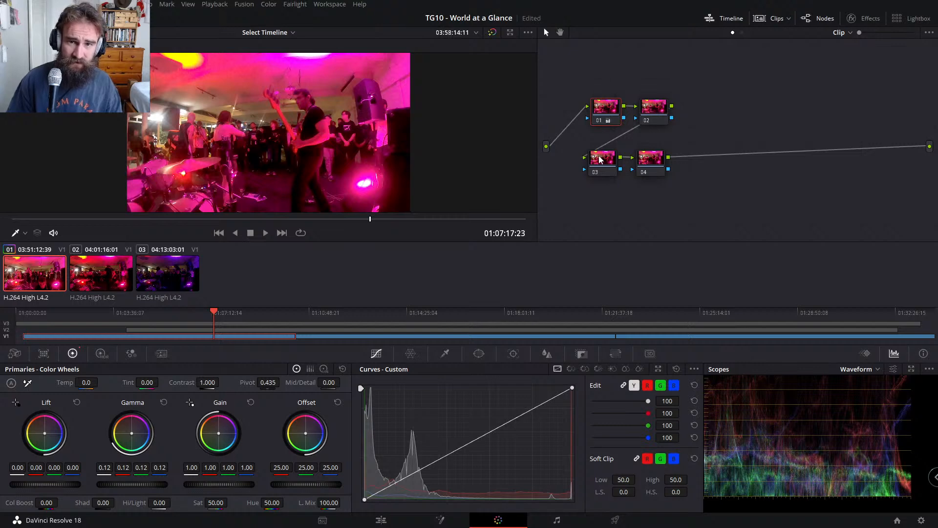
Step: Move node 01 slightly closer to the graph's input and label it "Wheels"
mouse_move(611, 103)
mouse_down()
mouse_move(604, 82)
mouse_move(600, 116)
mouse_up()
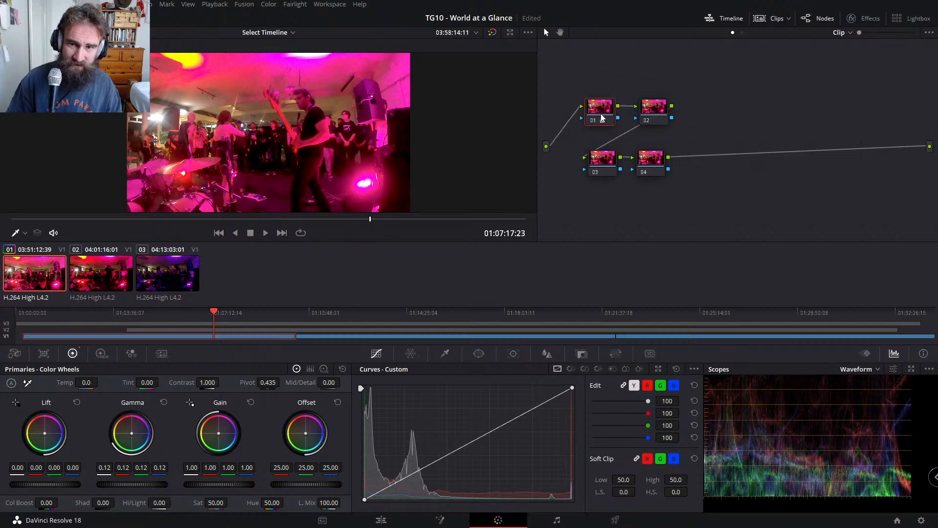
right_click(601, 116)
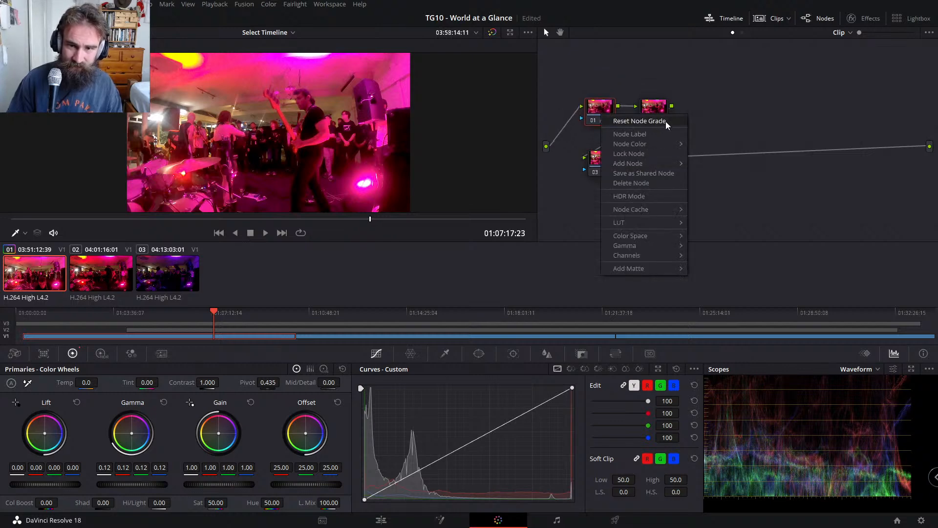
click(662, 135)
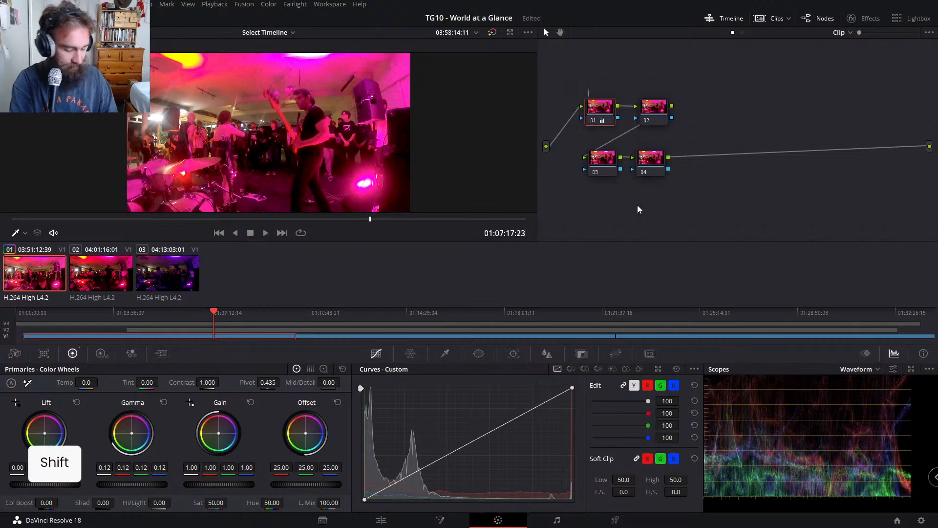
text(Wheels)
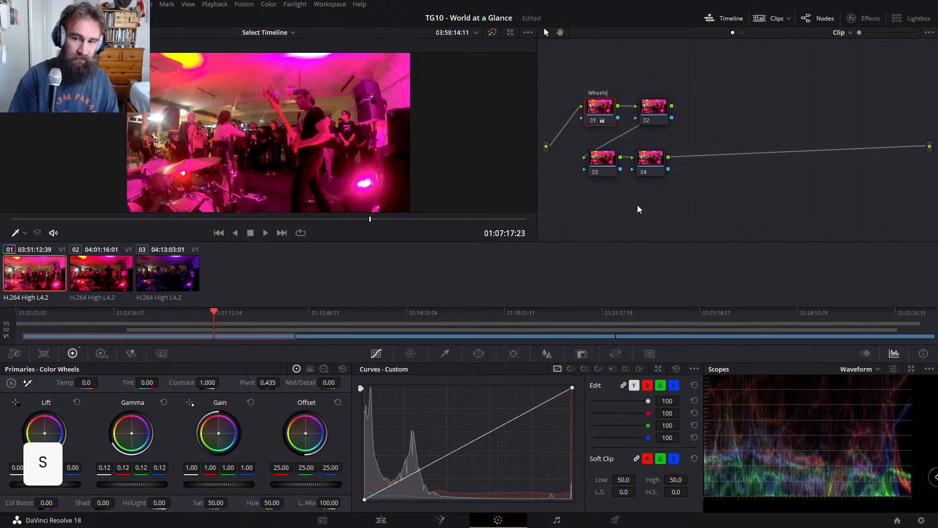
click(646, 200)
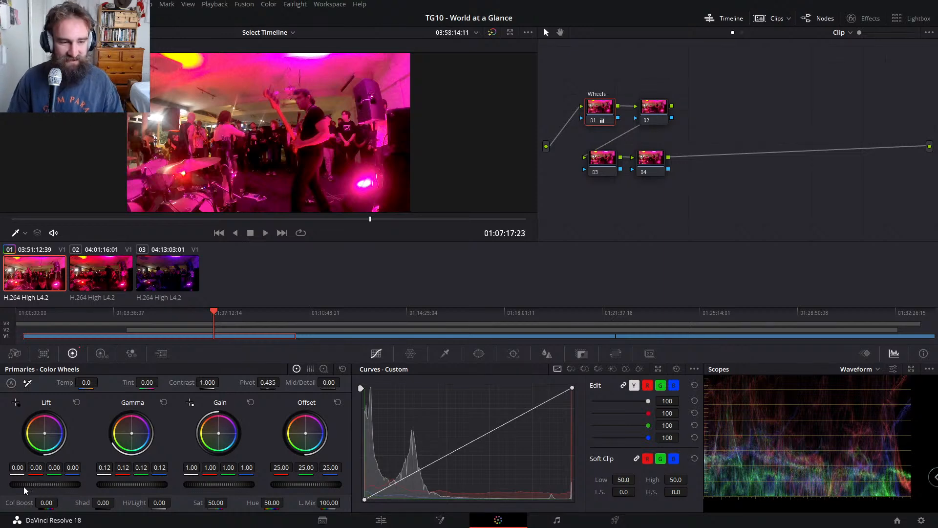
Step: Raise the master Lift of the Wheels node to 0.04 and compare the picture with the node off and on
drag(44, 484, 56, 484)
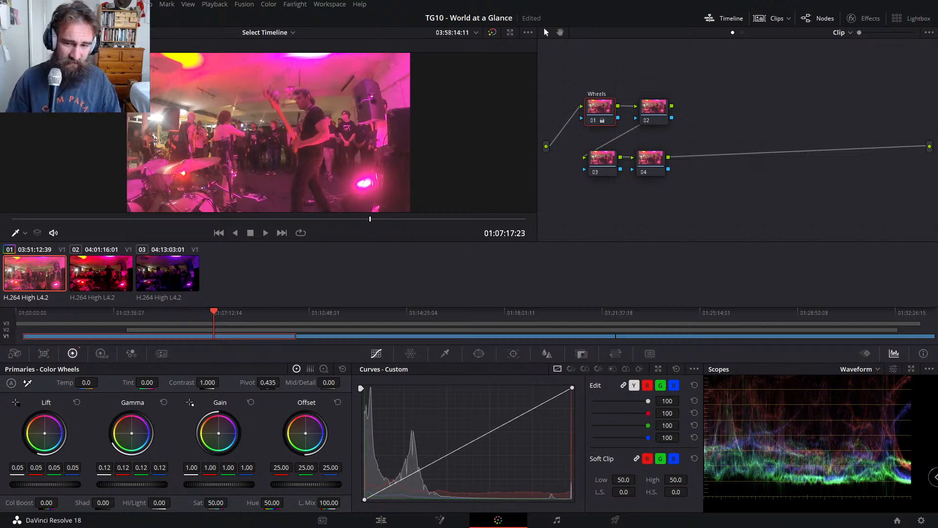
drag(45, 484, 41, 484)
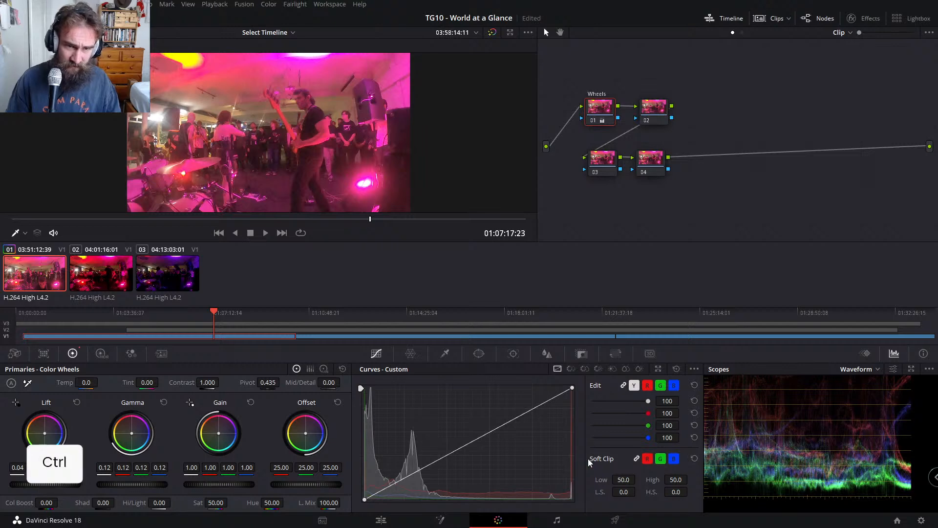
key(ctrl+d)
key(ctrl+d)
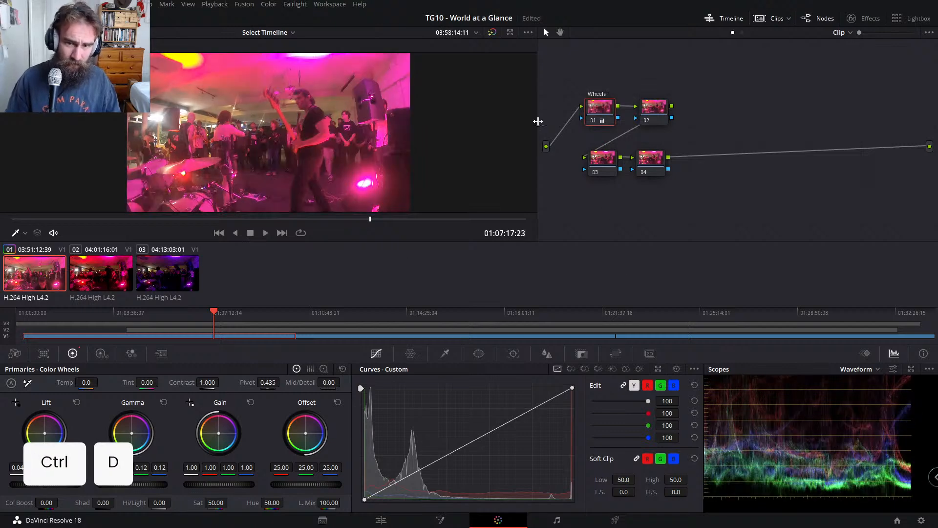
key(ctrl+d)
key(ctrl+d)
key(ctrl+d)
key(ctrl+d)
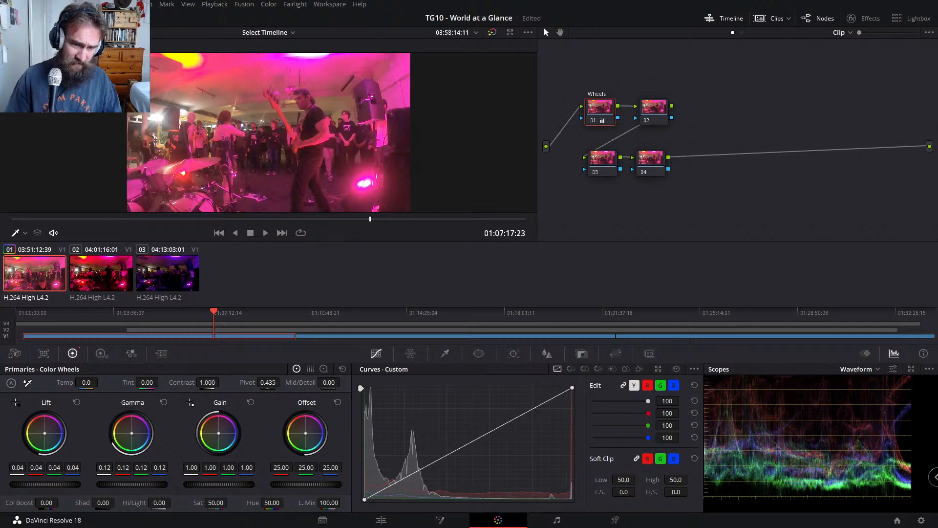
Step: Lower the master Gain of the Wheels node to 0.72 and compare the start of clip 01 with the node off and on
drag(219, 484, 192, 484)
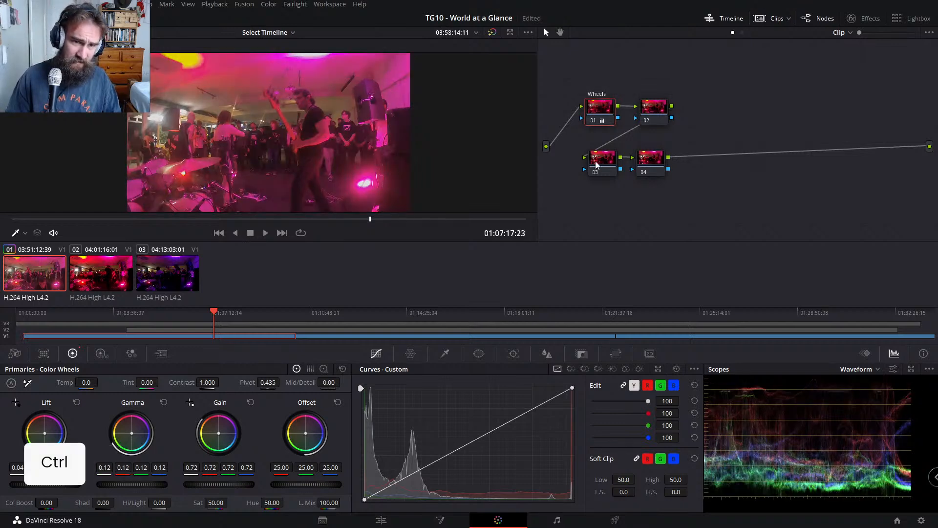
click(100, 271)
click(63, 280)
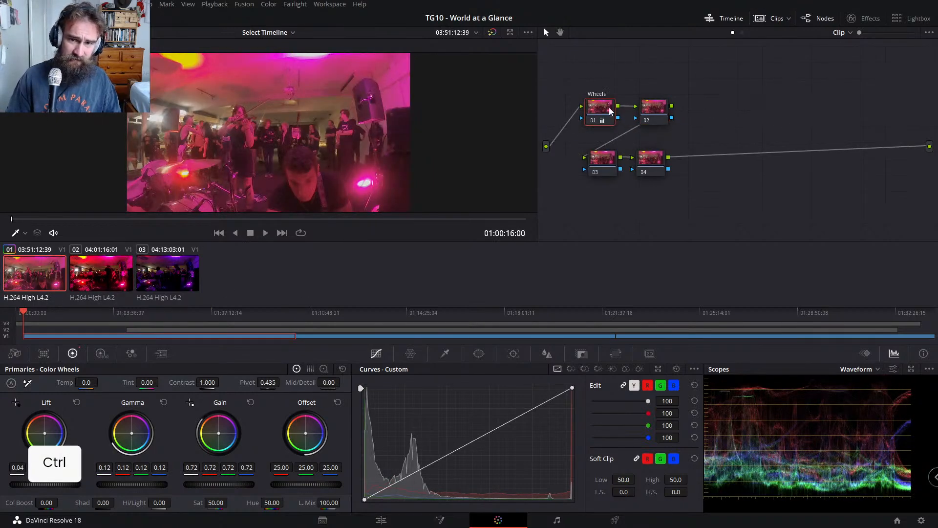
key(ctrl+d)
key(ctrl+d)
key(ctrl+d)
key(ctrl+d)
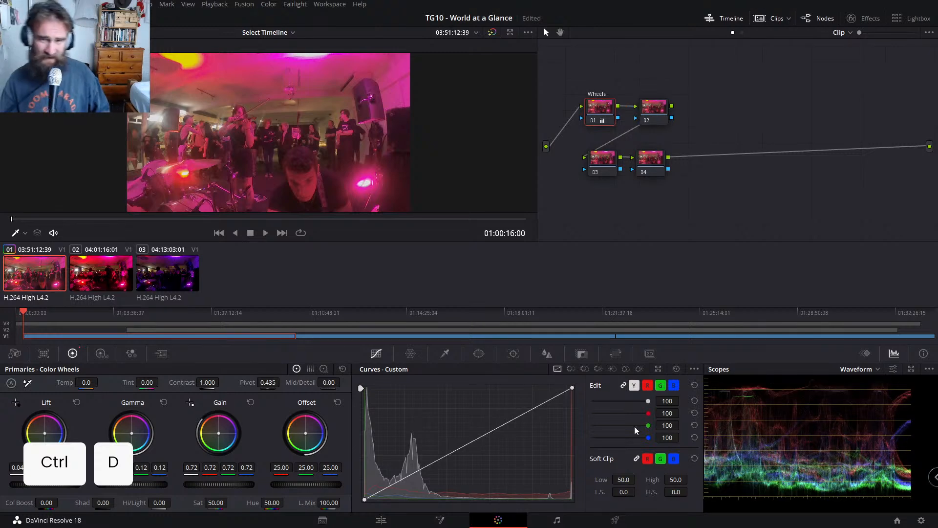
Step: Toggle the Wheels node off and on repeatedly to compare the original and balanced picture at the start of clip 01
click(655, 111)
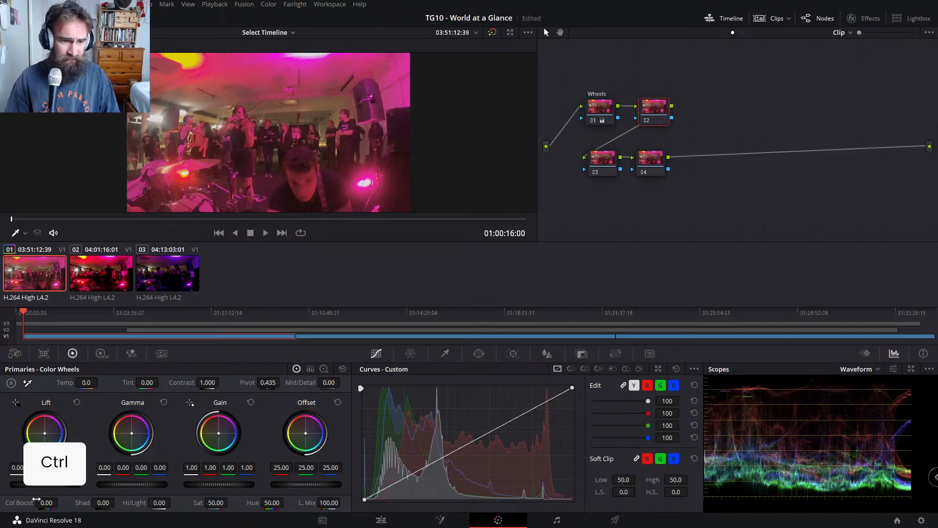
drag(598, 120, 606, 117)
key(ctrl+d)
key(ctrl+d)
key(ctrl+d)
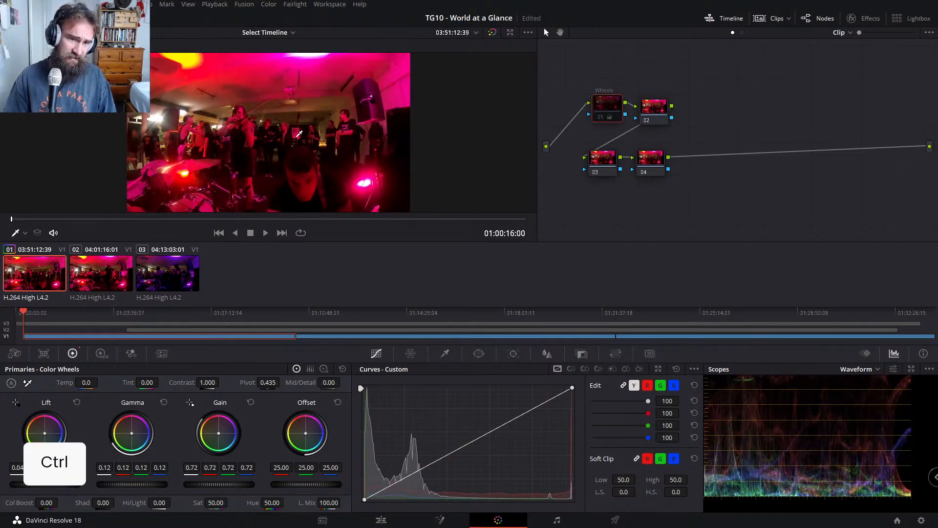
key(ctrl+d)
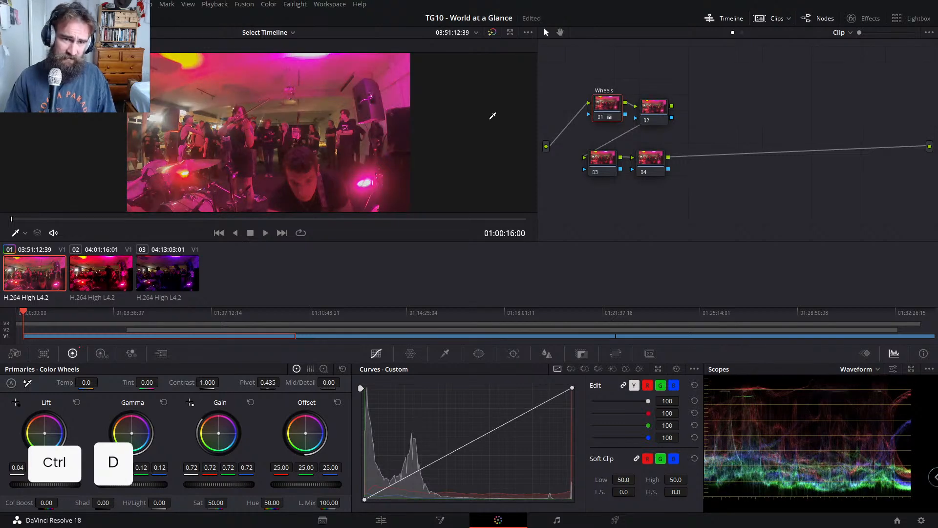
key(ctrl+d)
key(ctrl+d)
key(ctrl+d)
key(ctrl+d)
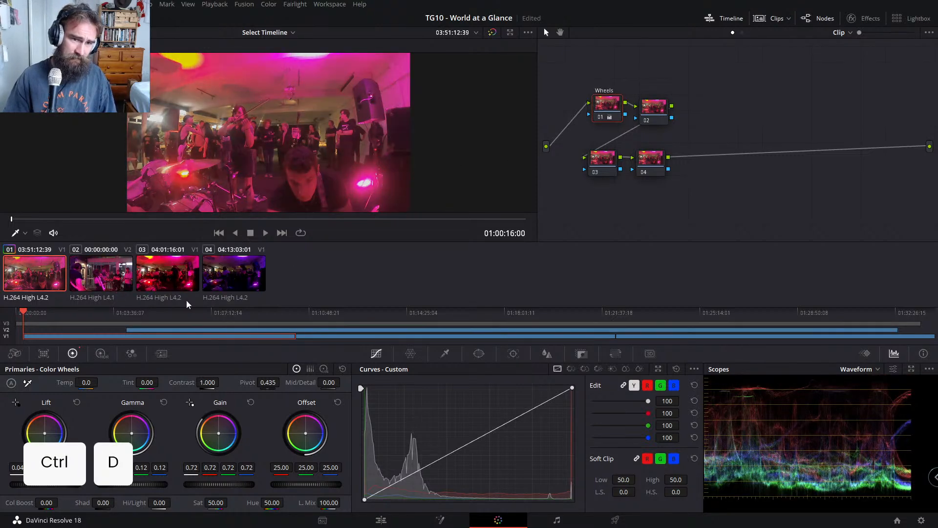
Step: Move the playhead to 01:05:12:12 and toggle Video 2 on and off to compare its close-up with the graded Video 1 shot
click(157, 314)
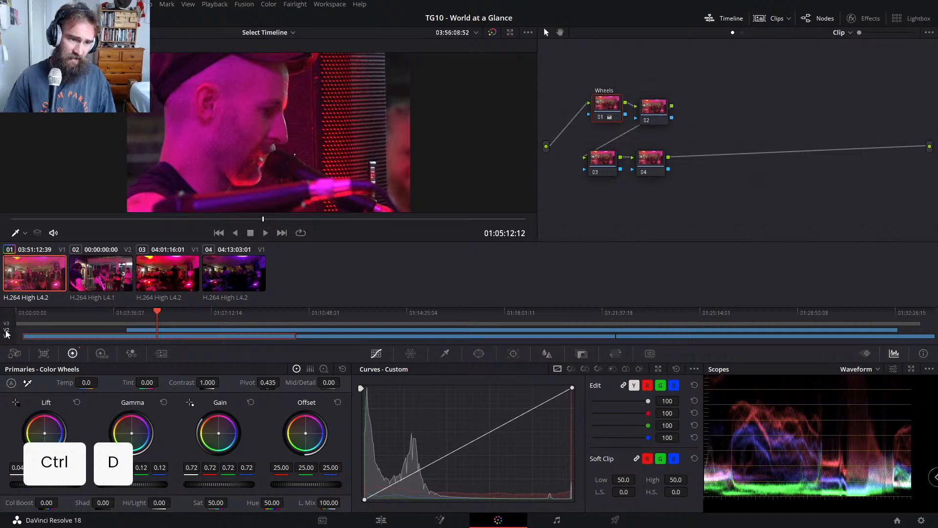
click(6, 330)
click(7, 330)
click(7, 330)
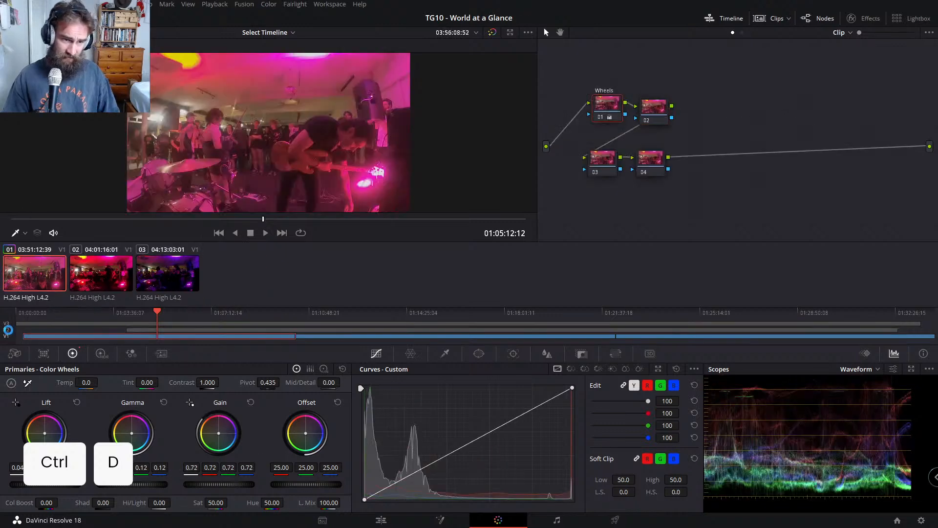
click(8, 331)
click(8, 330)
click(7, 331)
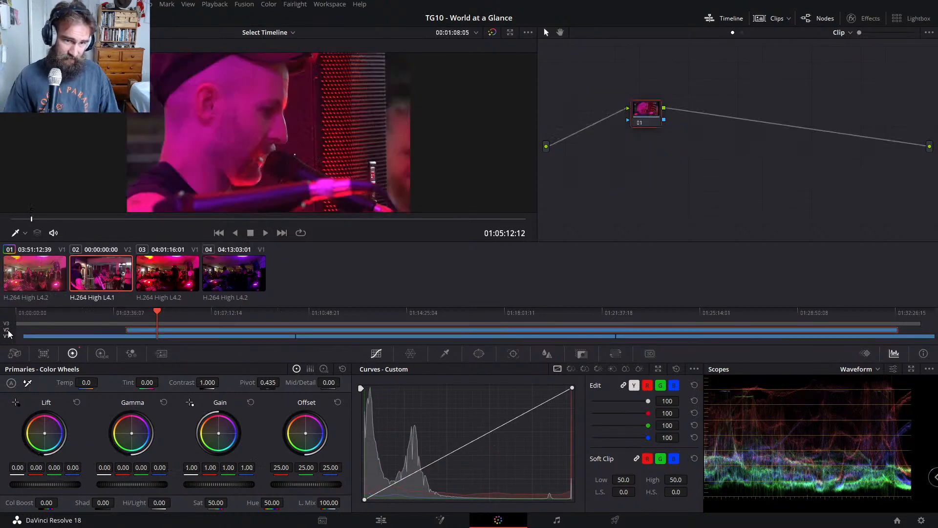
click(7, 330)
click(7, 331)
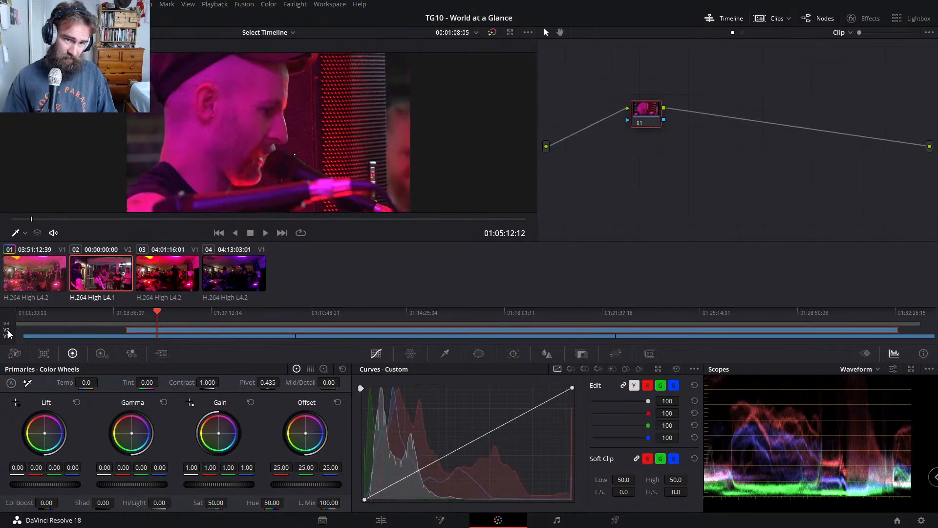
click(7, 331)
click(8, 331)
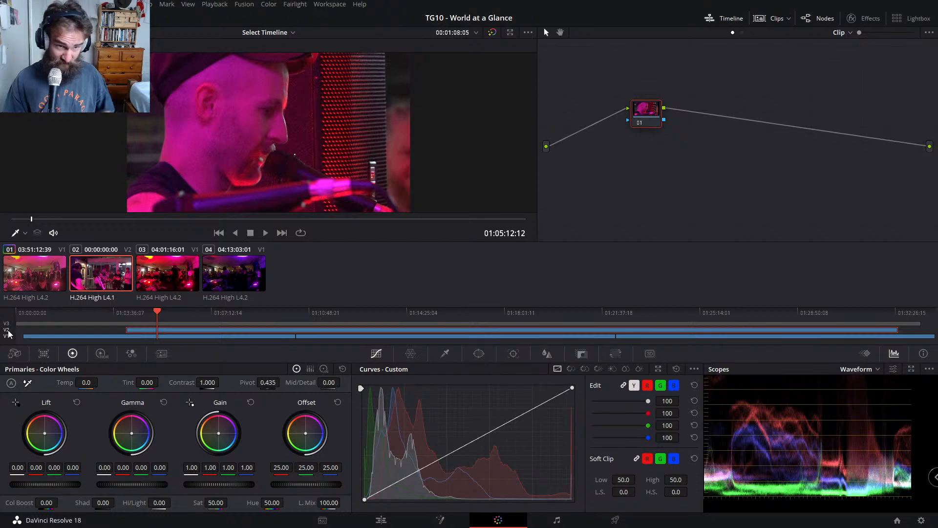
click(7, 331)
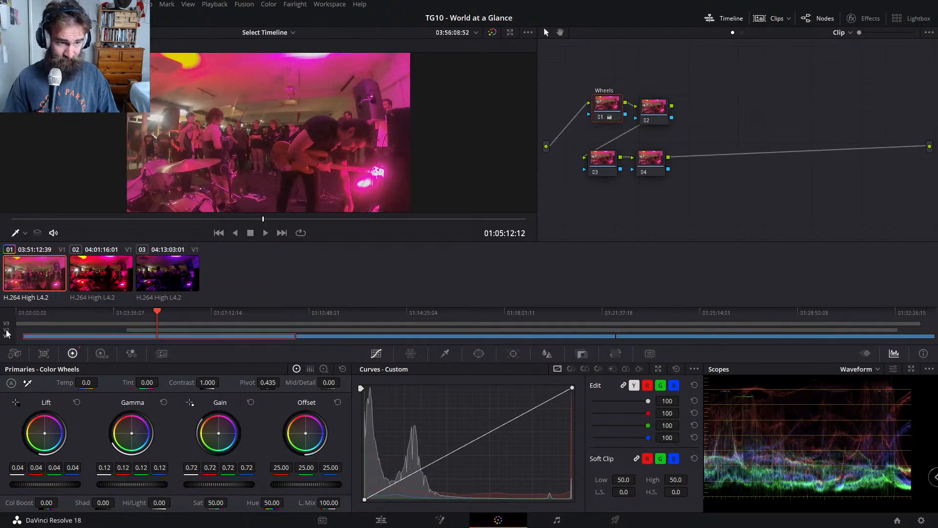
click(6, 331)
click(6, 331)
click(7, 331)
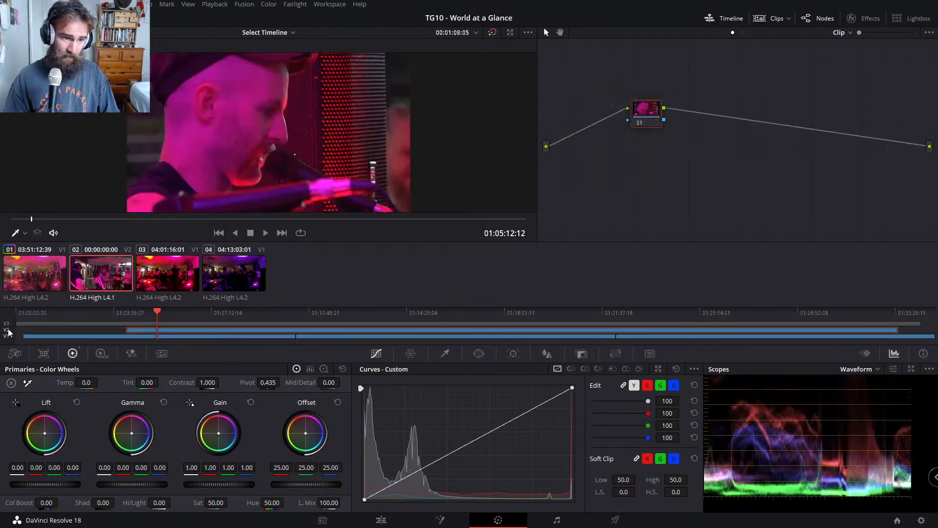
click(7, 331)
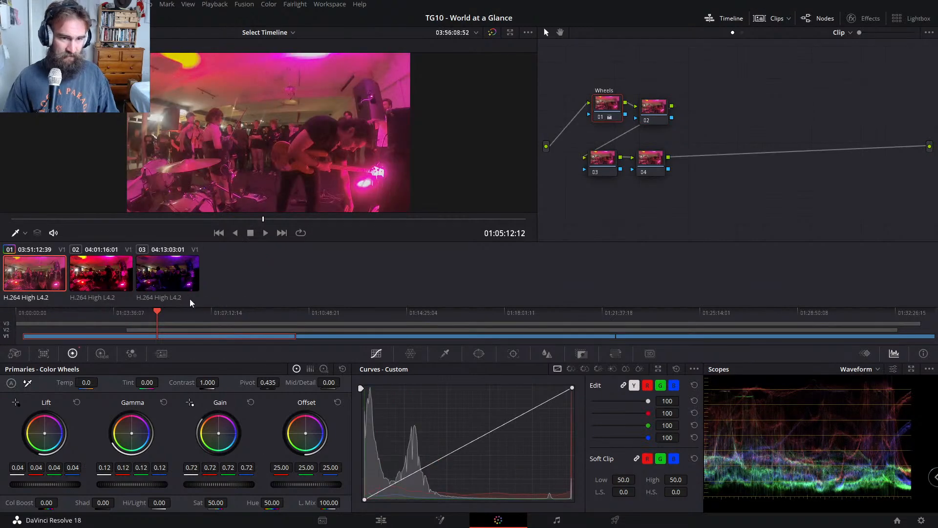
click(634, 388)
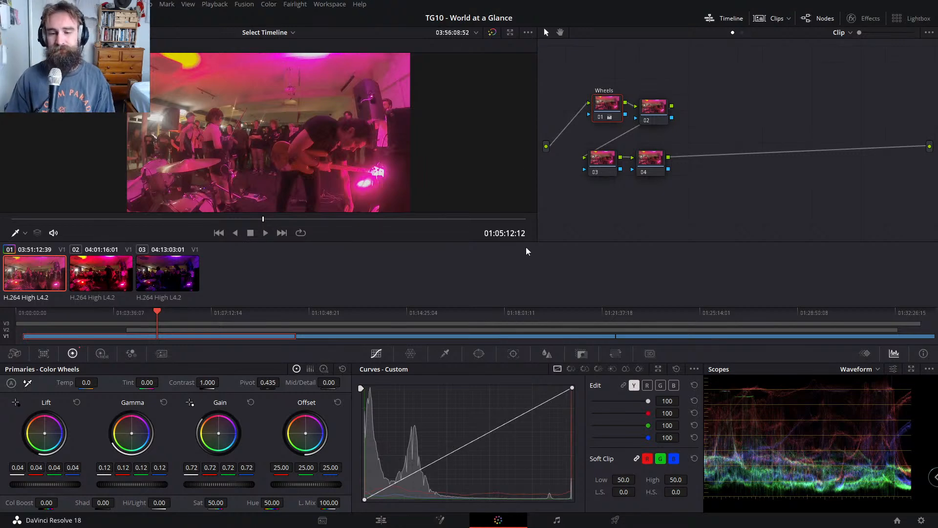
click(691, 371)
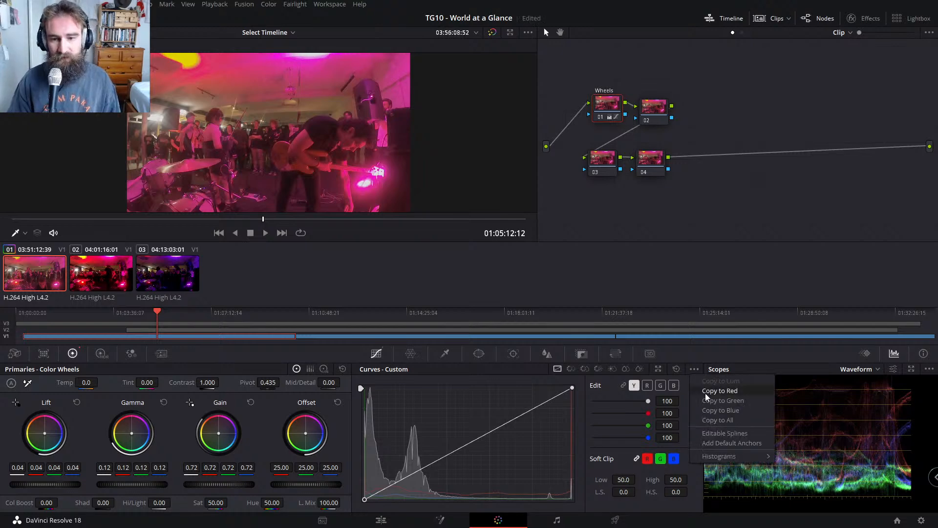
click(648, 385)
click(660, 385)
shift+click(634, 385)
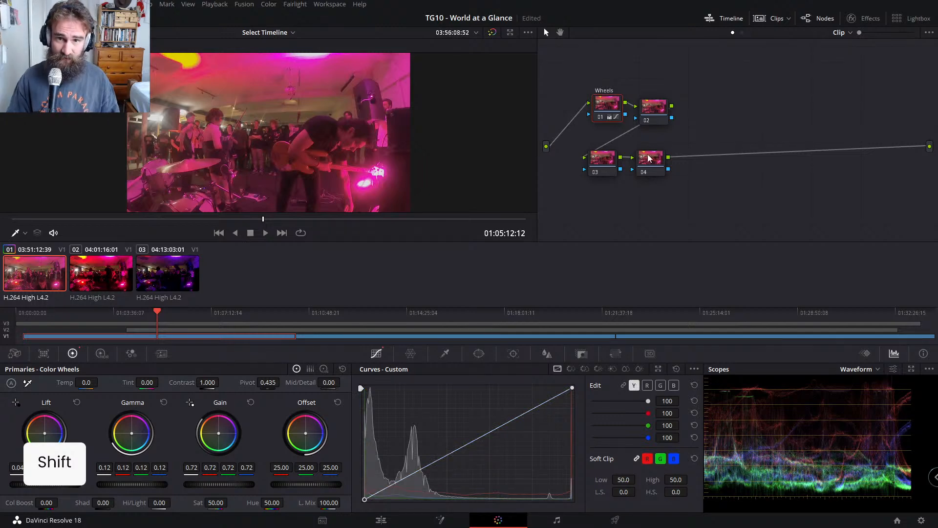
click(640, 121)
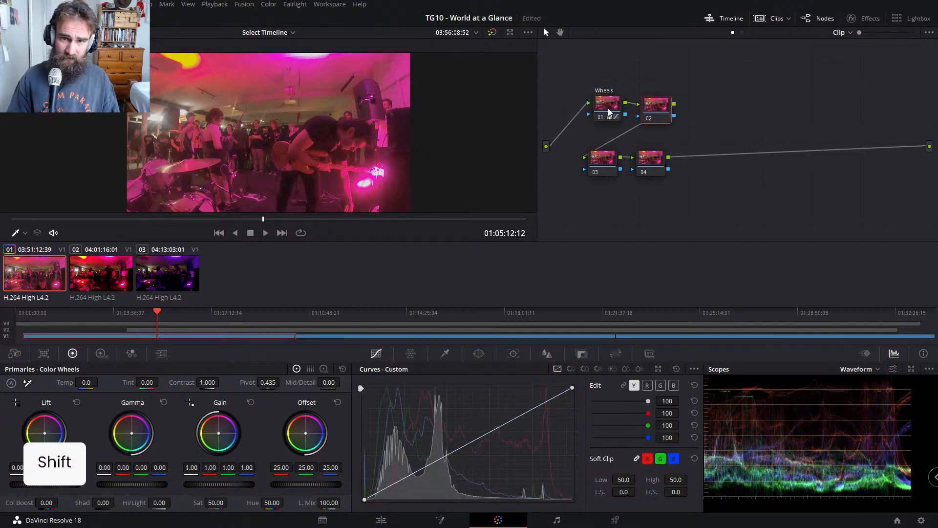
click(610, 112)
click(676, 369)
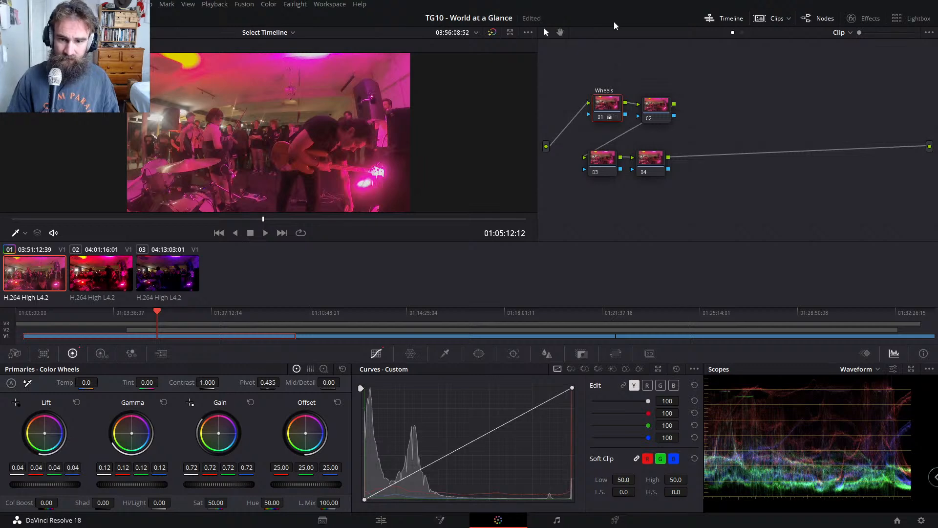
Step: On node 02, unlink the custom curve channels so only luminance is edited, and enable Editable Splines
click(656, 107)
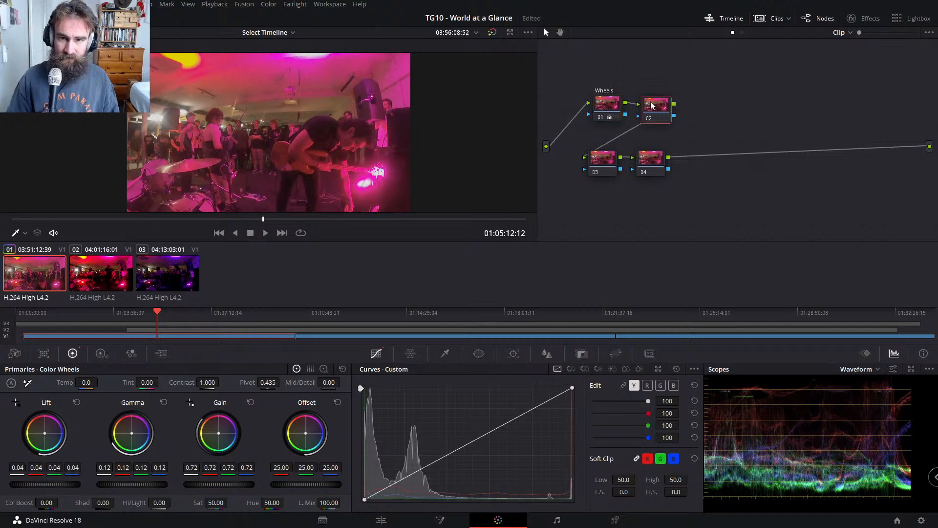
click(624, 386)
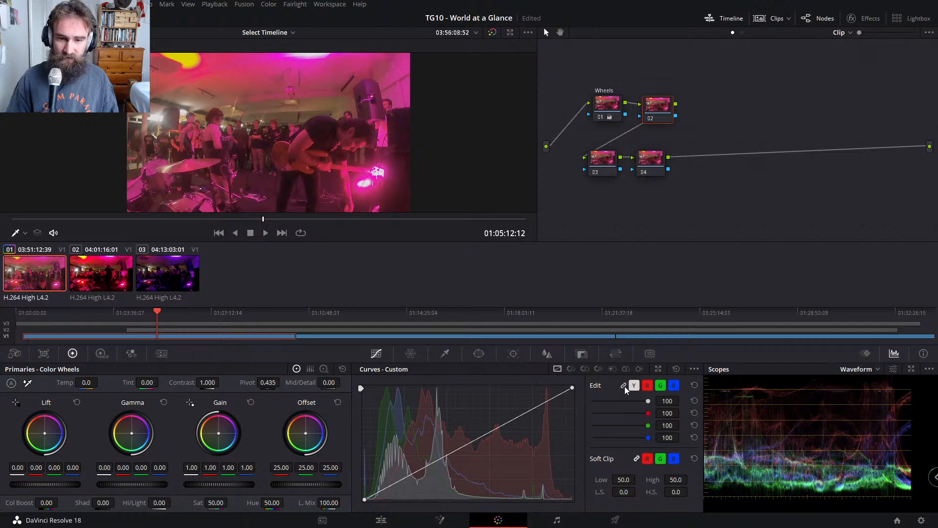
click(625, 386)
click(623, 385)
click(624, 386)
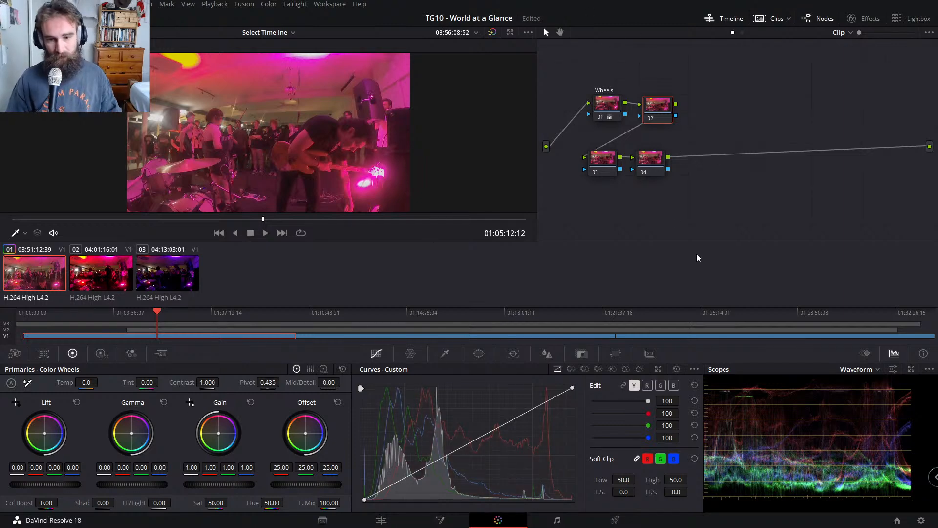
click(692, 370)
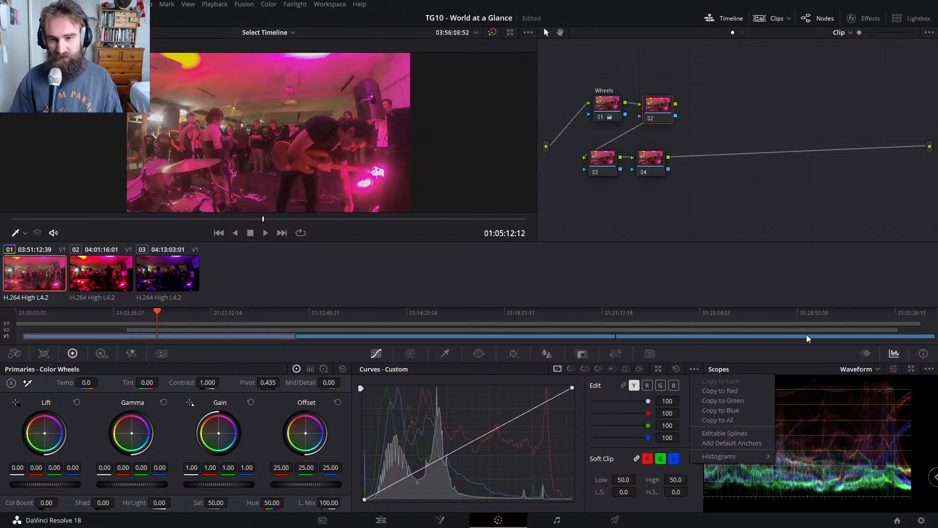
click(754, 430)
click(694, 369)
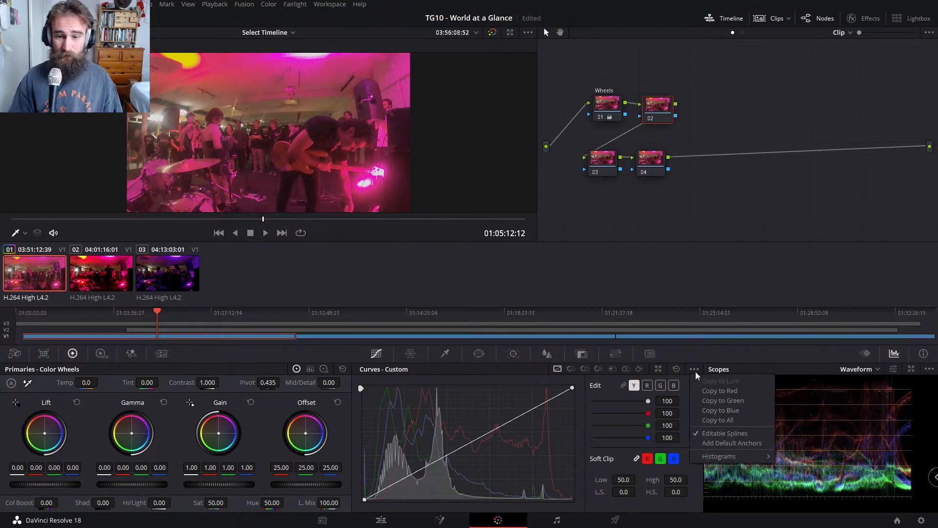
Step: Bend node 02's luminance curve into a slight S by lowering the shadow handle and raising the highlight handle
click(433, 462)
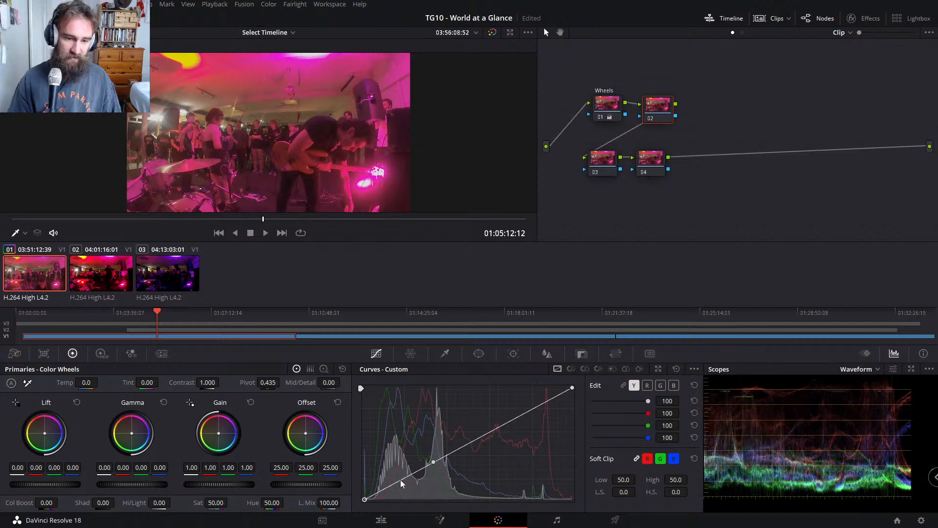
drag(435, 462, 437, 470)
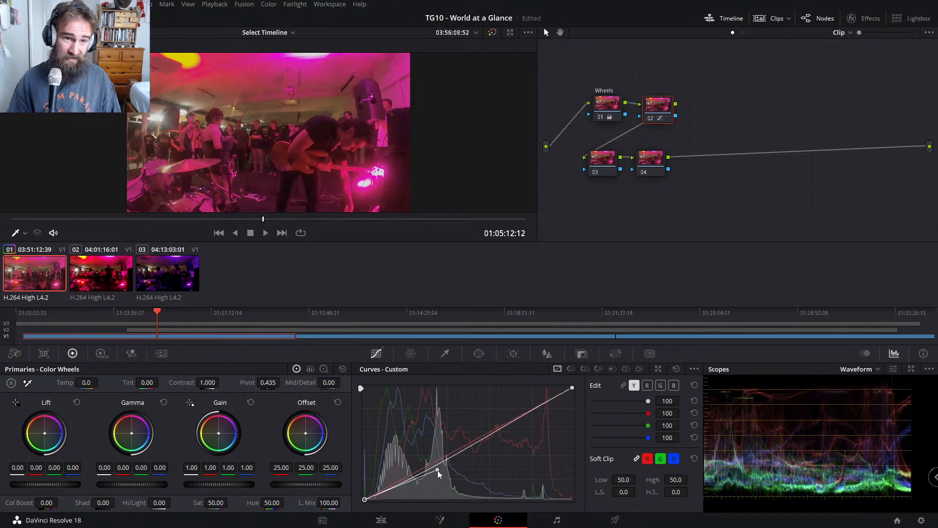
click(573, 388)
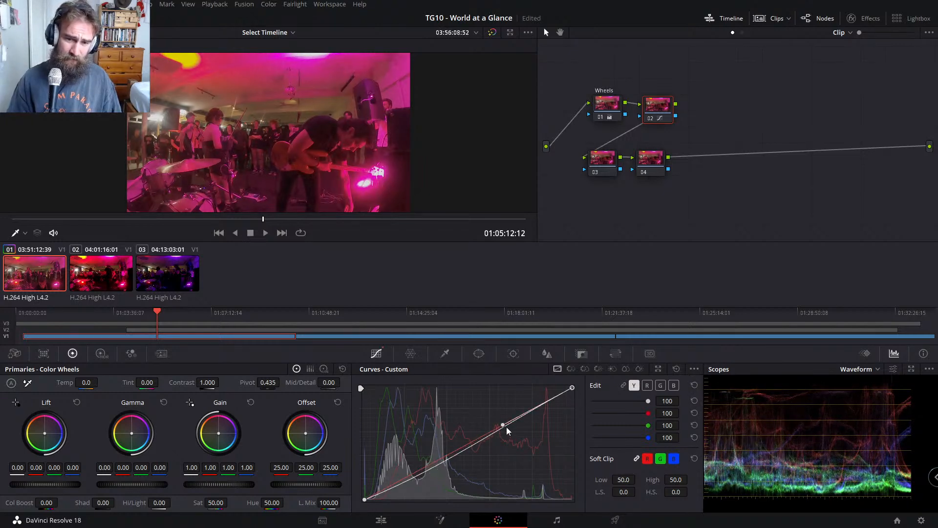
drag(504, 426, 502, 414)
Step: Strengthen the S-curve on node 02 by pulling its shadow handle further down and its highlight handle slightly further up
click(364, 499)
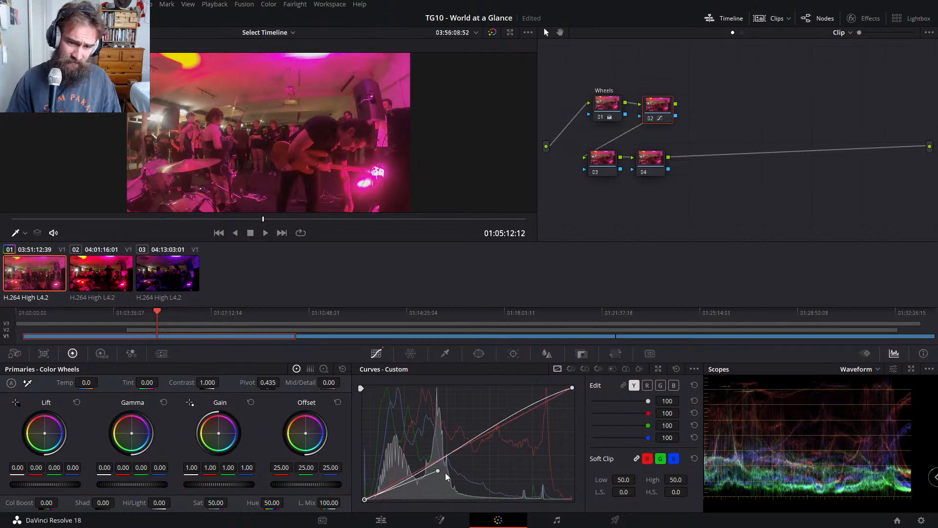
drag(438, 470, 438, 473)
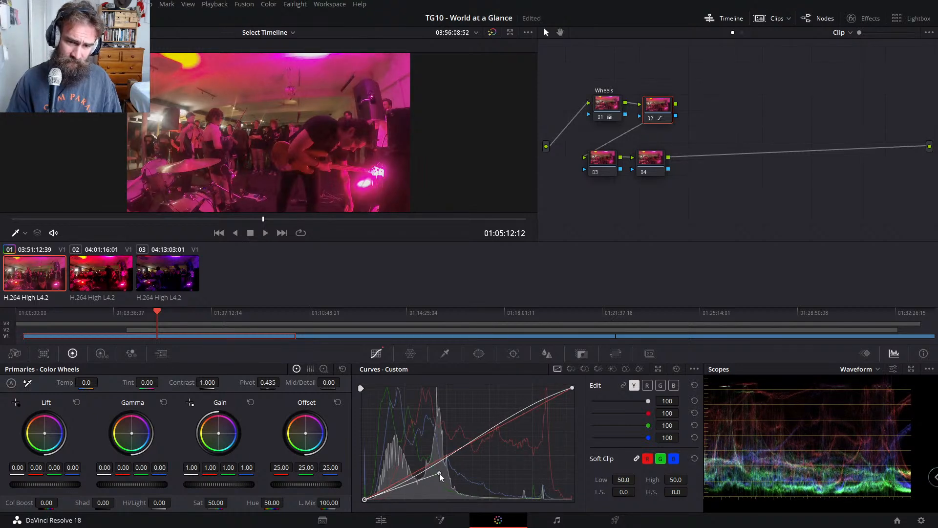
click(574, 387)
drag(502, 409, 501, 407)
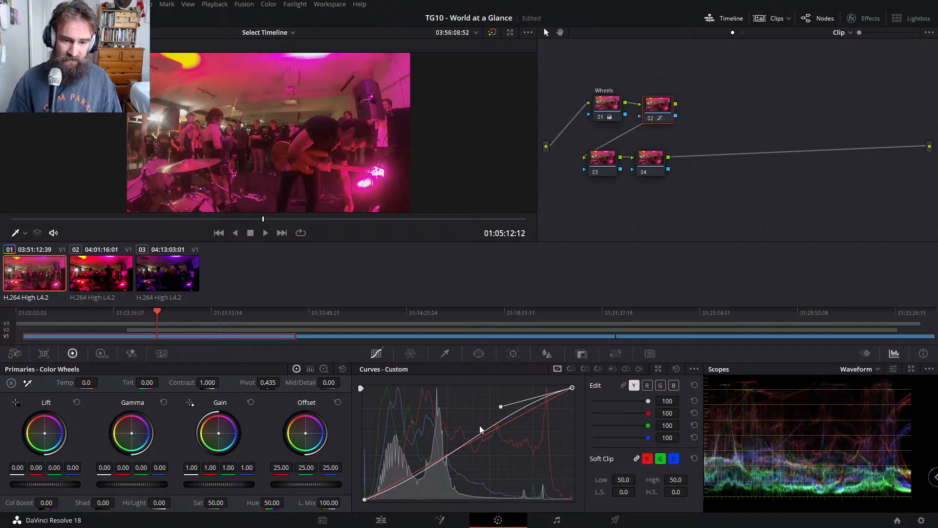
click(364, 500)
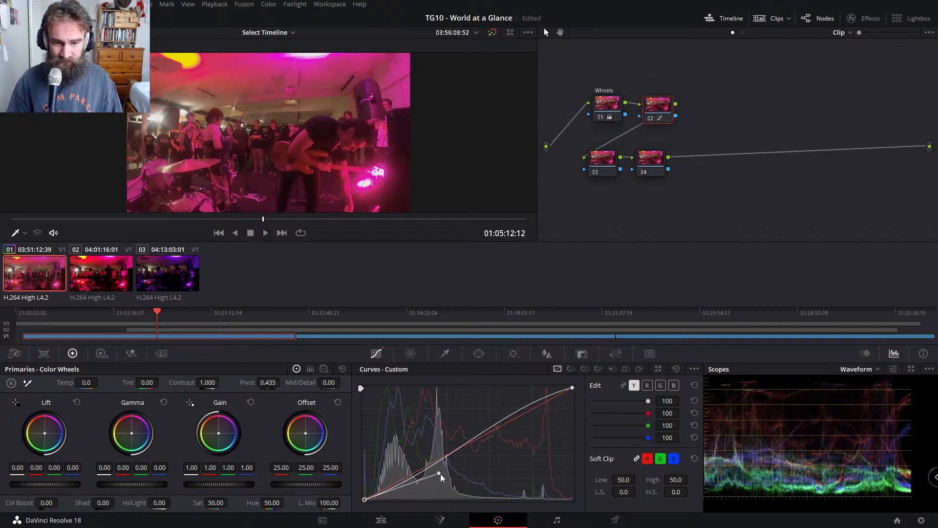
drag(441, 473, 441, 477)
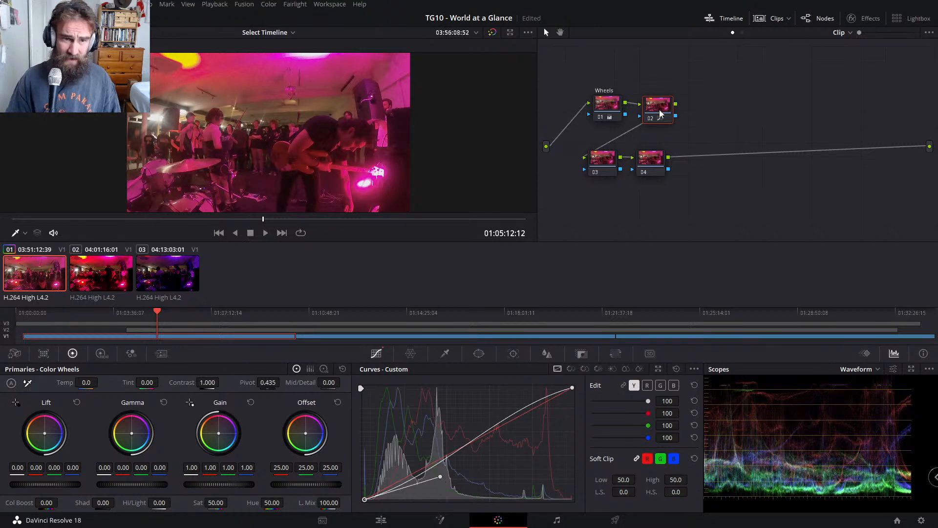
Step: Toggle node 02 off and on repeatedly to compare the picture with and without the luminance S-curve
key(ctrl+d)
key(ctrl+d)
key(ctrl+d)
key(ctrl+d)
key(ctrl+d)
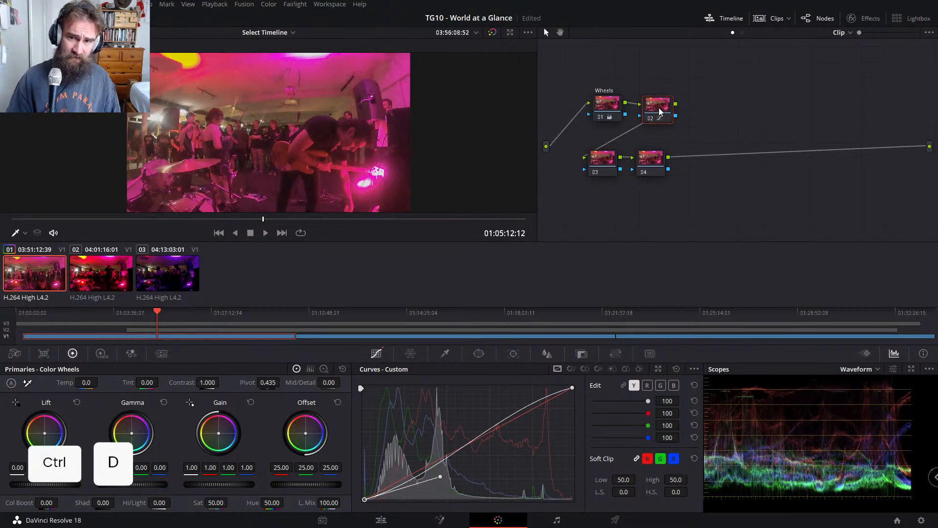
Step: Label node 02 "S-curve"
right_click(659, 108)
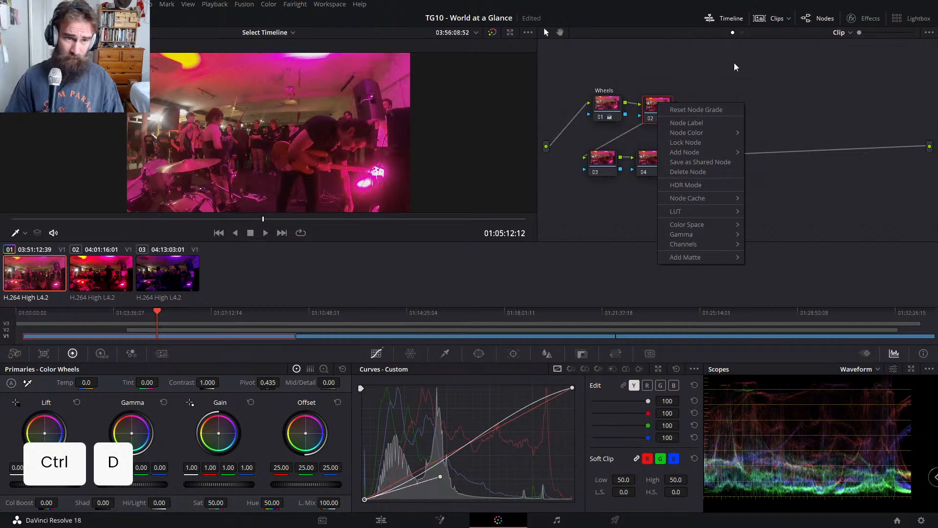
click(654, 98)
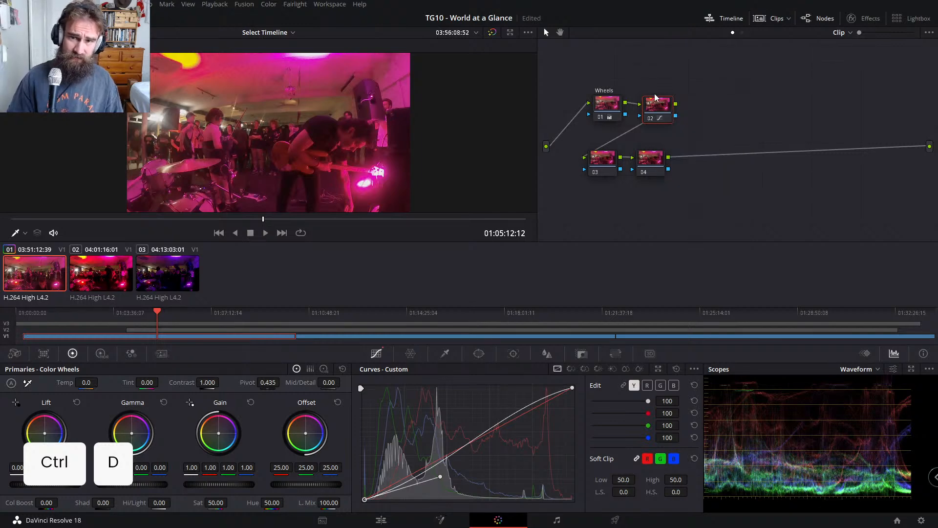
right_click(657, 110)
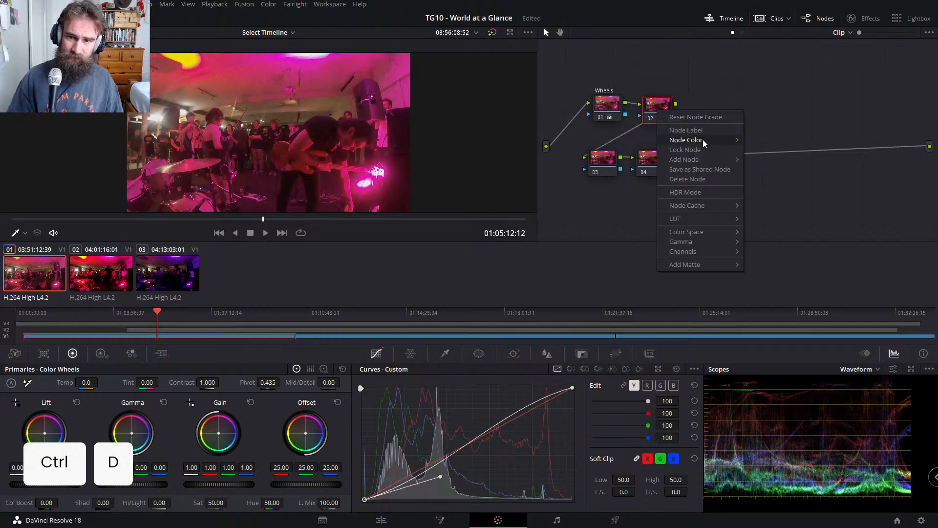
click(710, 130)
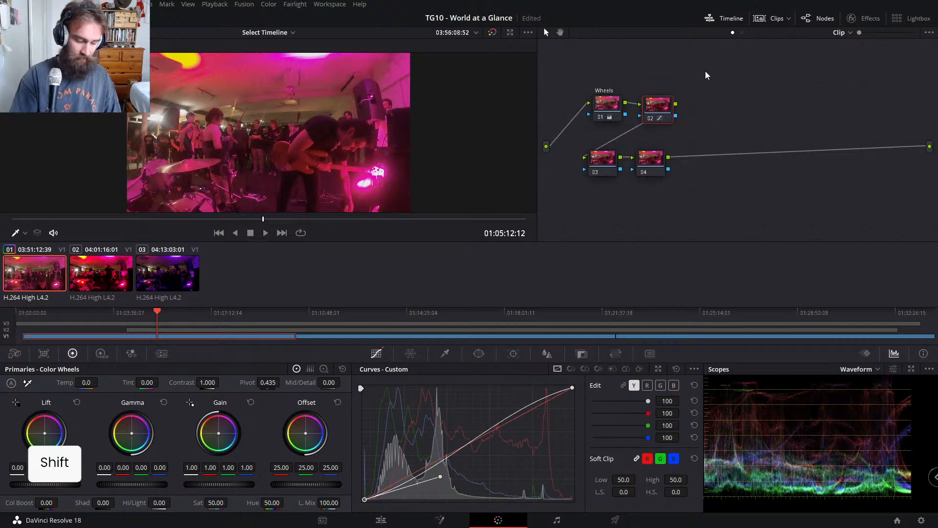
text(S-curve)
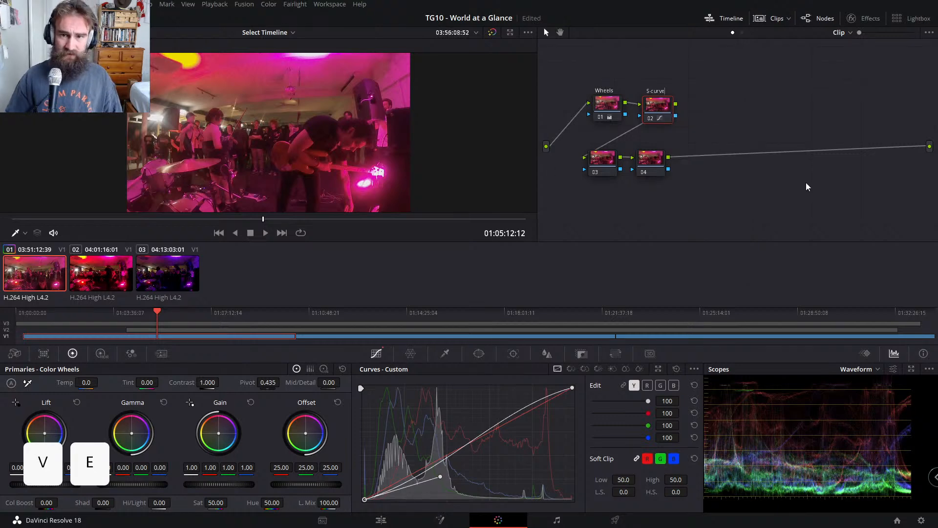
click(460, 83)
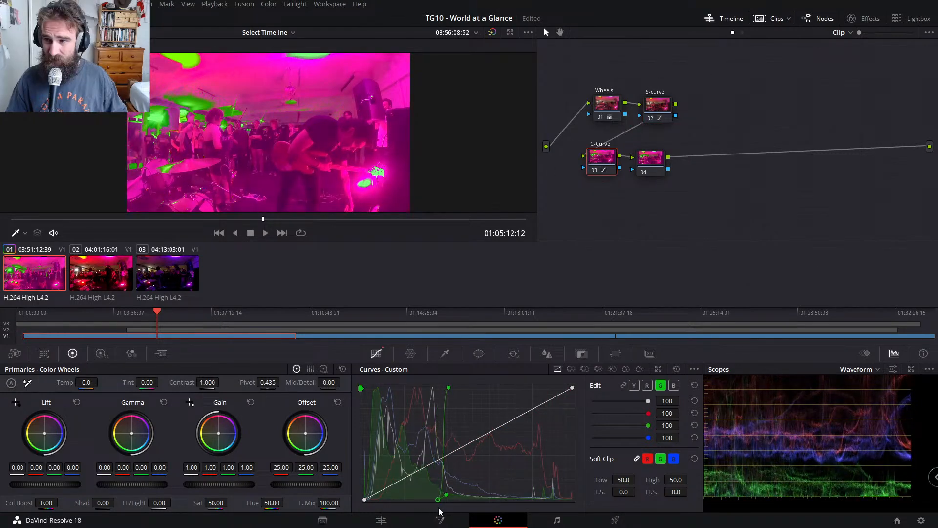
Step: Reset the green curve's black and white points on the C-Curve node to the corners, and check the red and blue curves
mouse_move(364, 499)
mouse_down()
mouse_move(374, 474)
mouse_move(356, 400)
mouse_move(348, 499)
mouse_up()
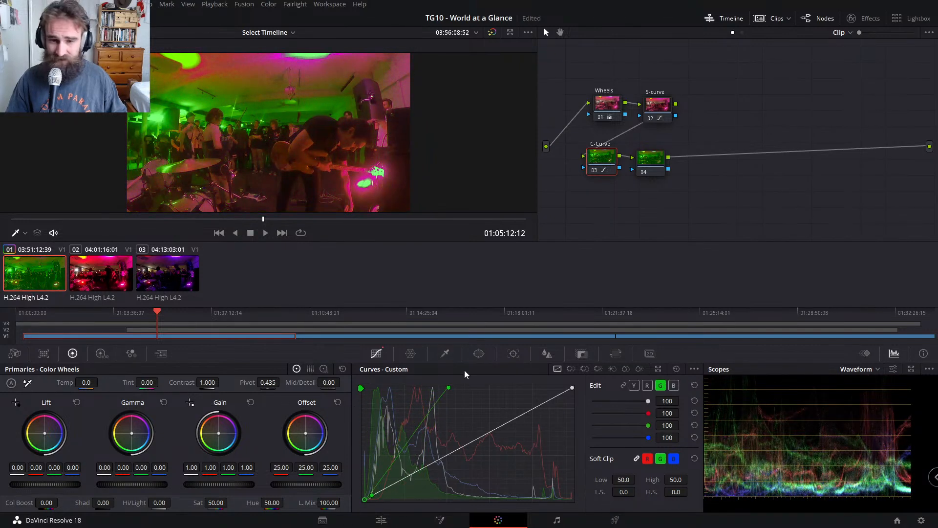
drag(447, 390, 668, 383)
click(646, 386)
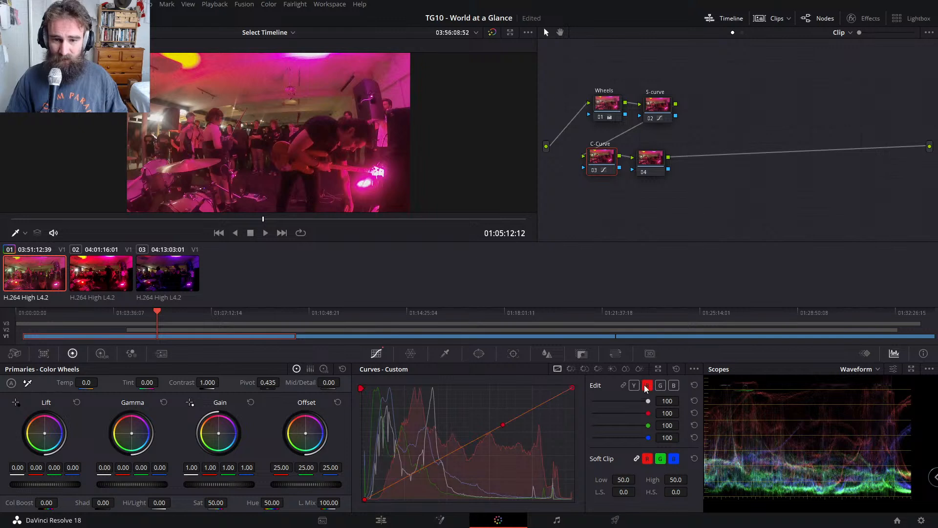
click(674, 386)
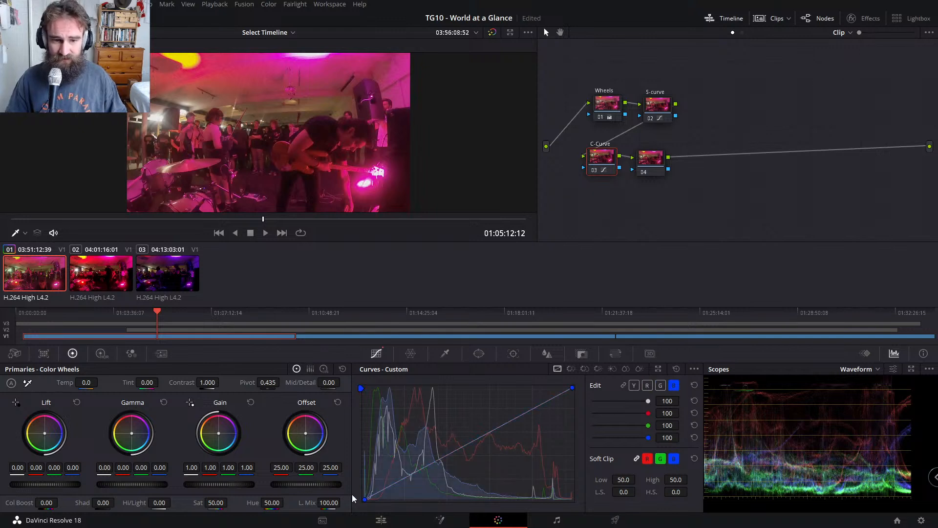
mouse_move(365, 499)
mouse_down()
mouse_move(409, 517)
mouse_move(362, 504)
mouse_up()
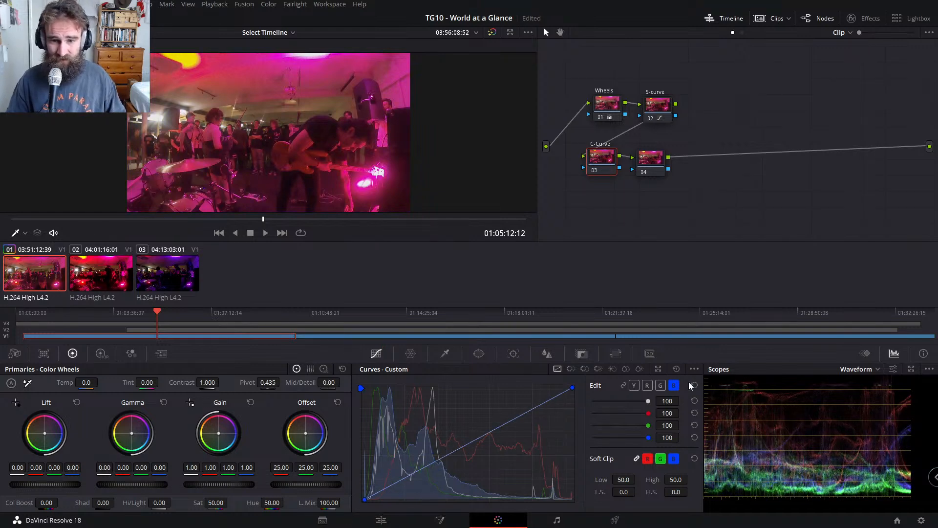
click(647, 385)
click(673, 386)
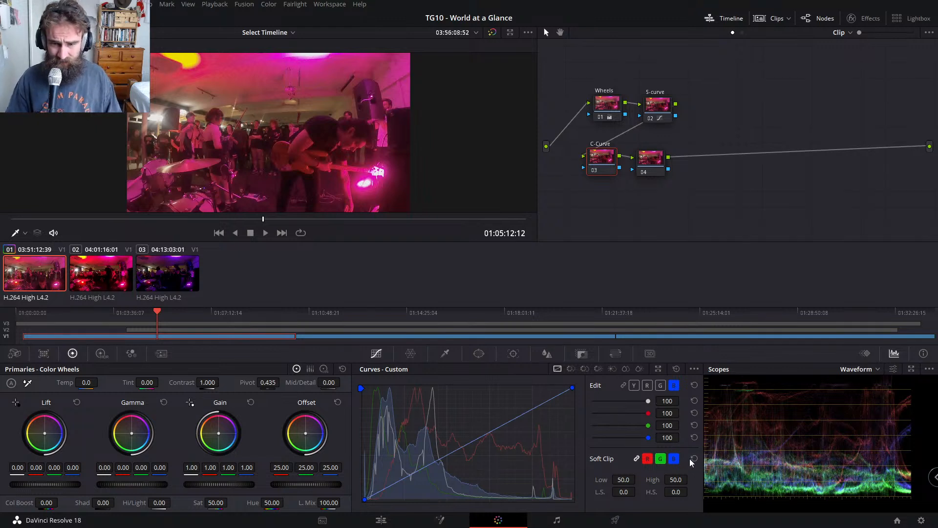
Step: Turn off Editable Splines while editing the green curve on the C-Curve node, keeping its black point in the corner
click(660, 386)
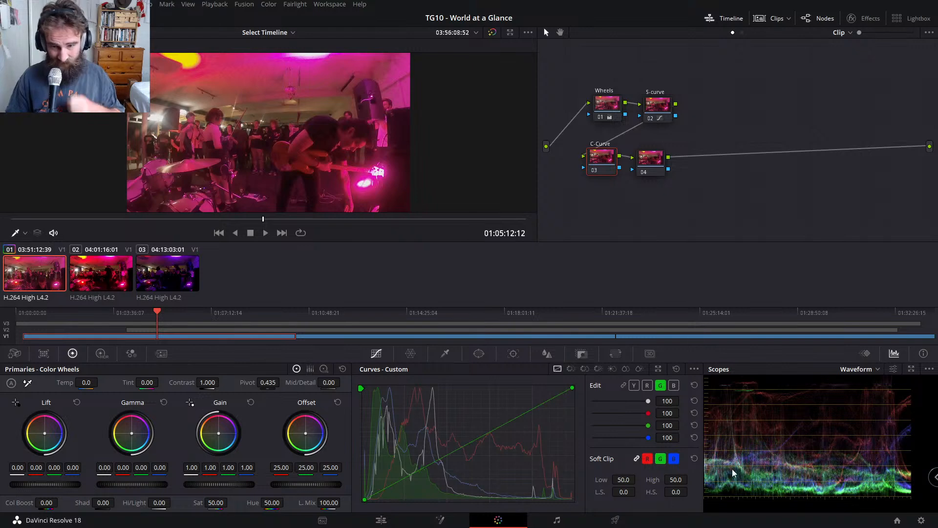
mouse_move(365, 499)
mouse_down()
mouse_move(360, 491)
mouse_move(359, 504)
mouse_up()
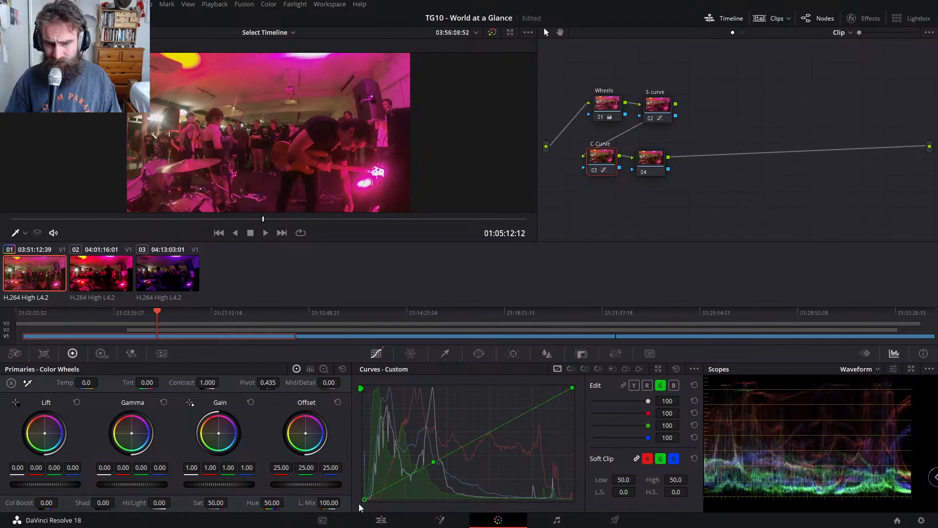
click(694, 368)
click(728, 421)
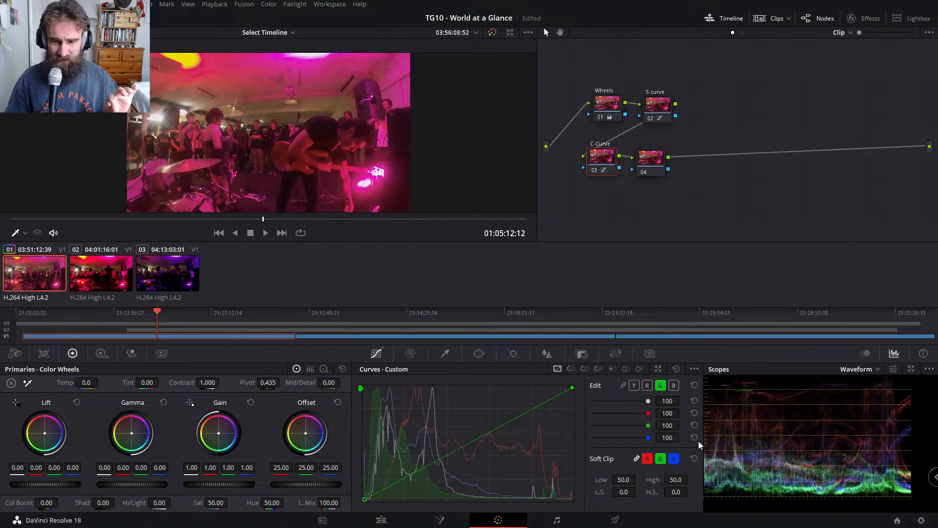
drag(367, 498, 348, 508)
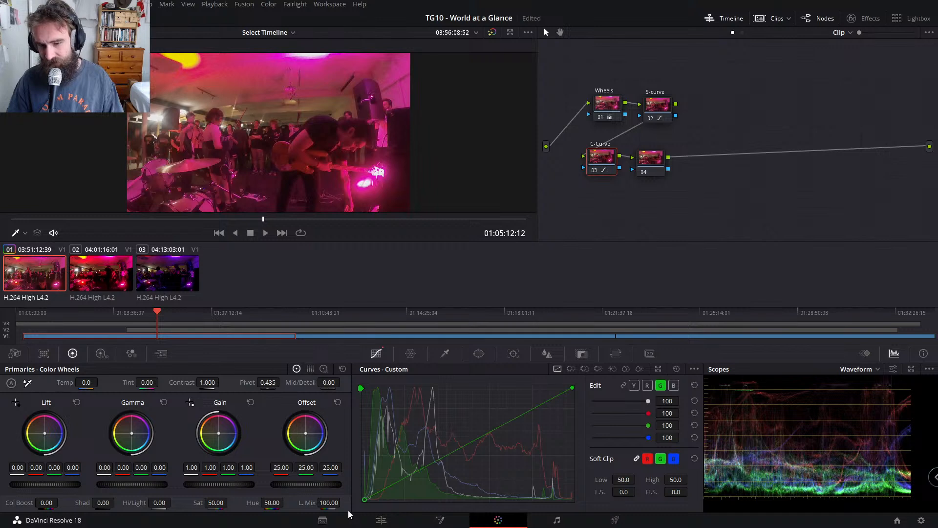
Step: Switch Editable Splines on for the green curve and back off again
click(693, 369)
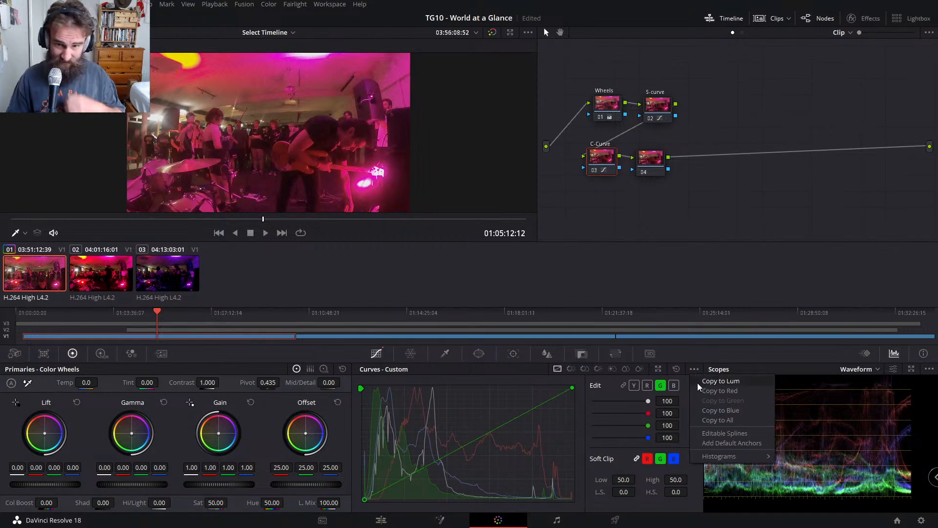
click(731, 432)
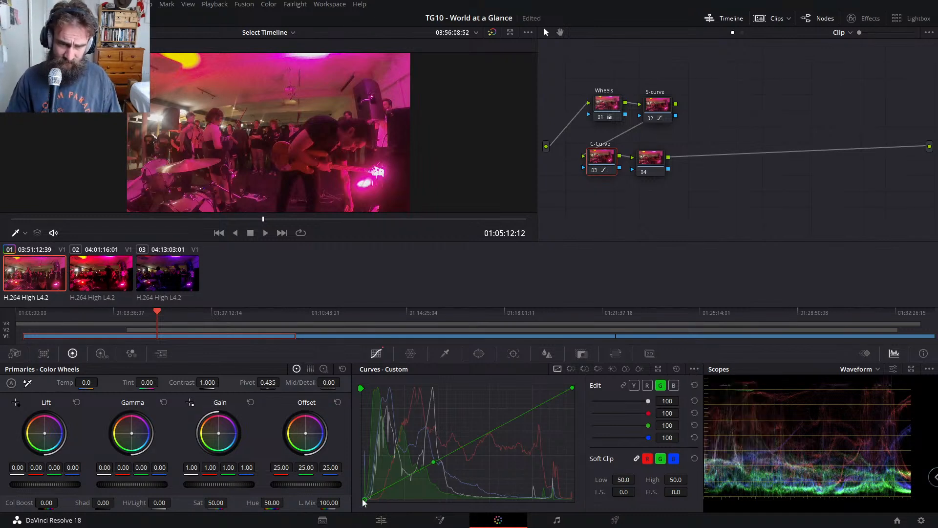
click(695, 371)
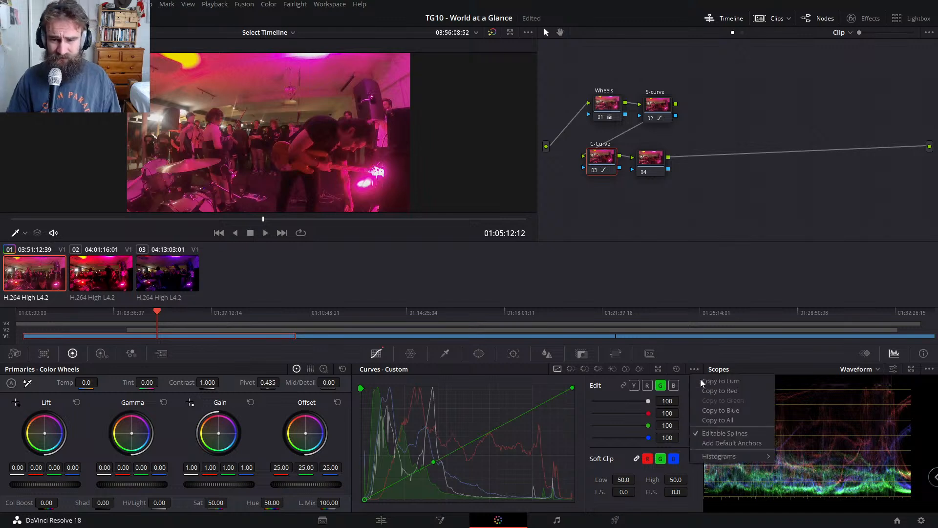
click(727, 432)
Step: Shift the blue curve's black point slightly inward on node 03, compare with the node off and on, and reduce the shift
click(674, 386)
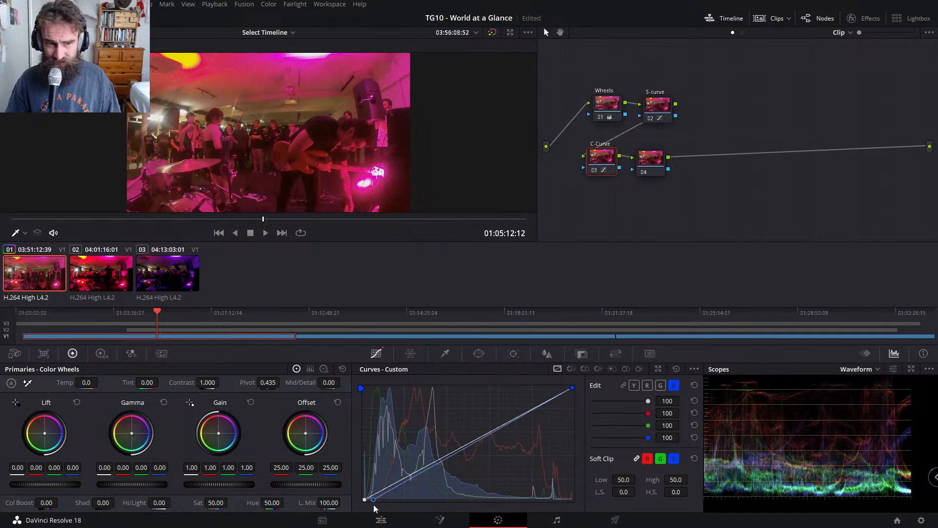
click(374, 501)
key(ctrl+d)
key(ctrl+d)
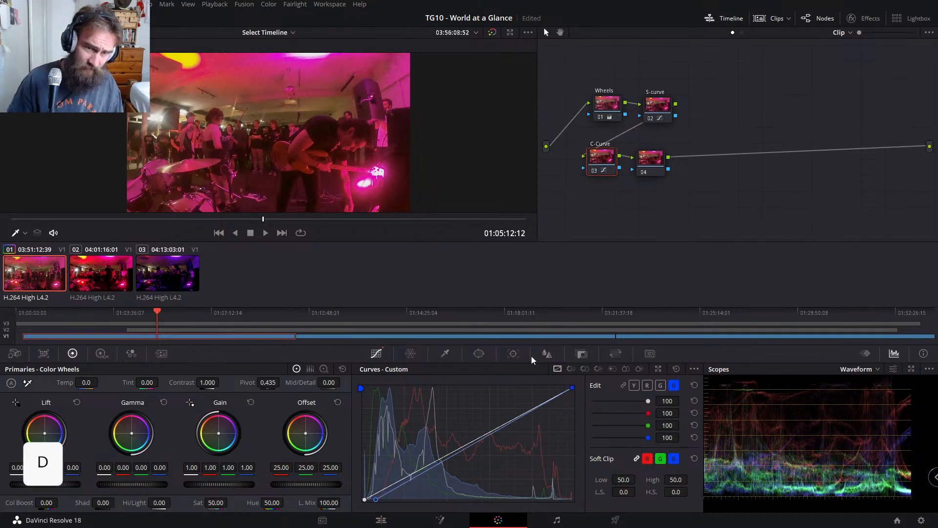
drag(567, 208, 616, 142)
key(ctrl+d)
key(ctrl+d)
key(ctrl+d)
key(ctrl+d)
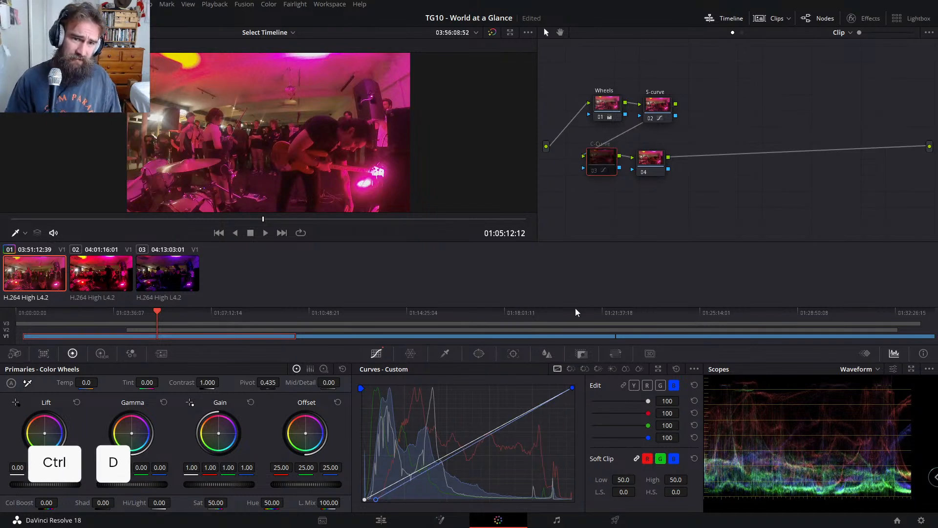
mouse_move(375, 500)
mouse_down()
mouse_move(353, 492)
mouse_move(365, 500)
mouse_up()
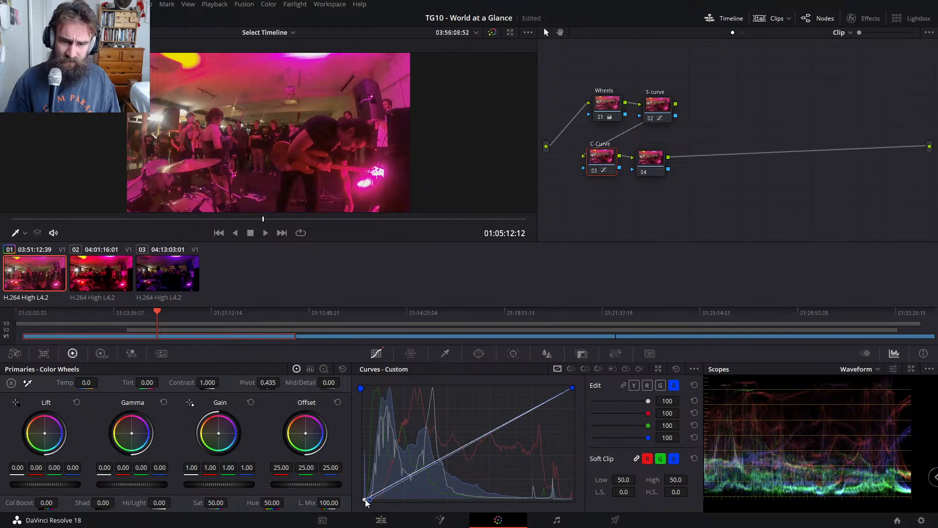
Step: Move the red curve's white point and black point slightly inward on node 03 to increase the red contrast
click(659, 386)
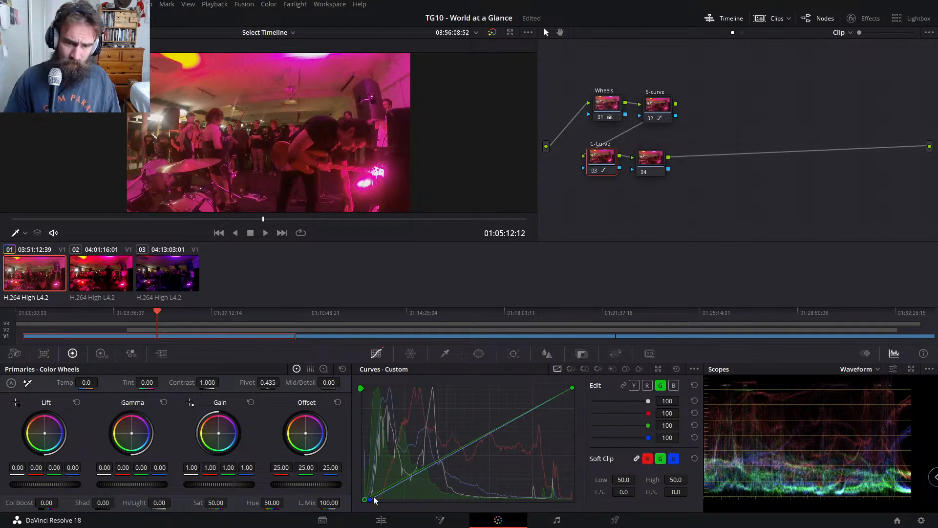
click(644, 386)
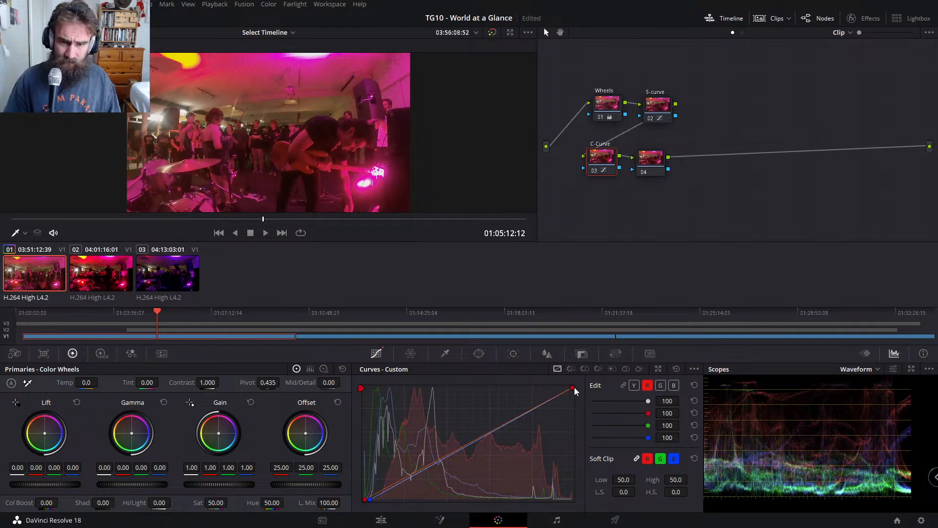
mouse_move(574, 388)
mouse_down()
mouse_move(563, 377)
mouse_move(575, 378)
mouse_move(561, 388)
mouse_up()
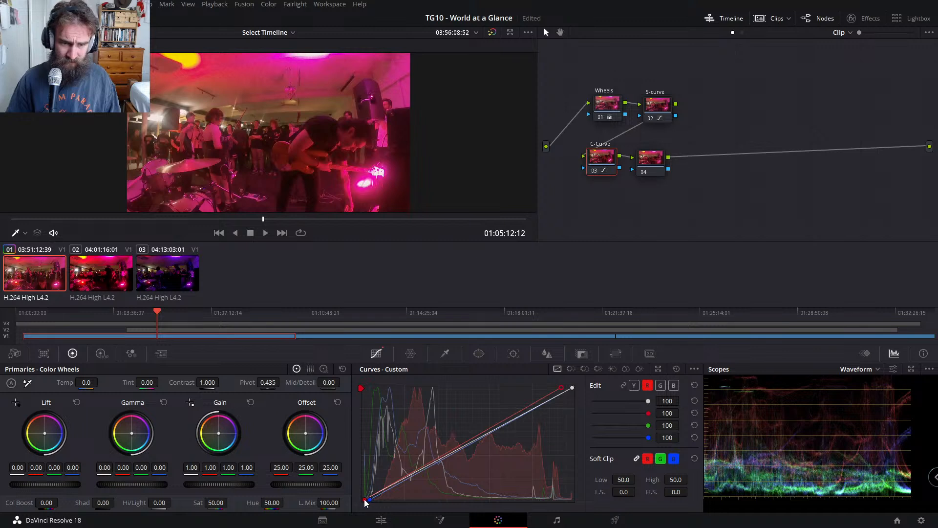
drag(365, 500, 380, 503)
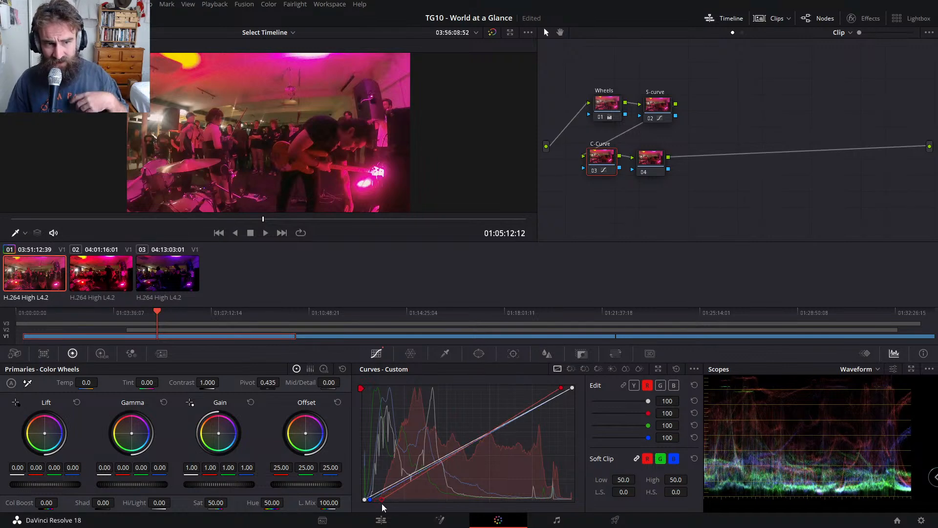
drag(382, 504, 383, 506)
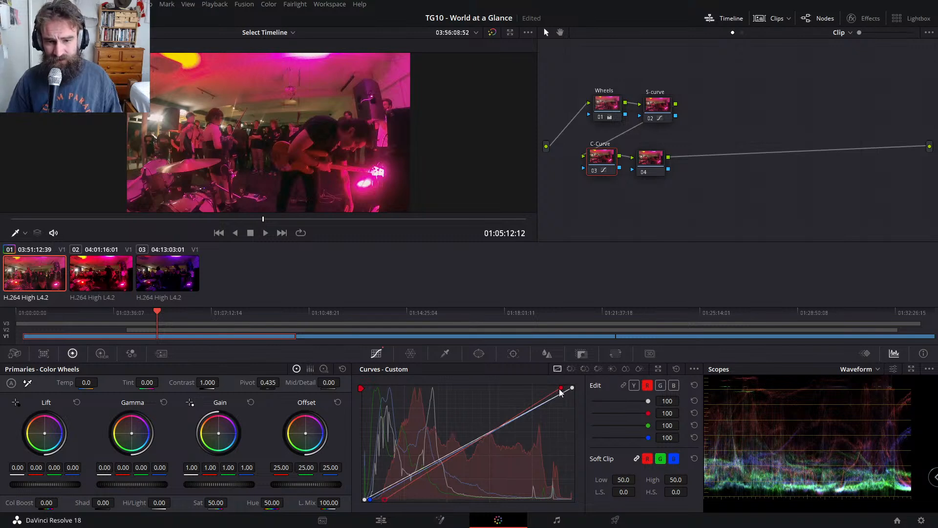
Step: Refine the red curve by moving its white point a little further inward and nudging its black point back slightly
drag(562, 390, 439, 384)
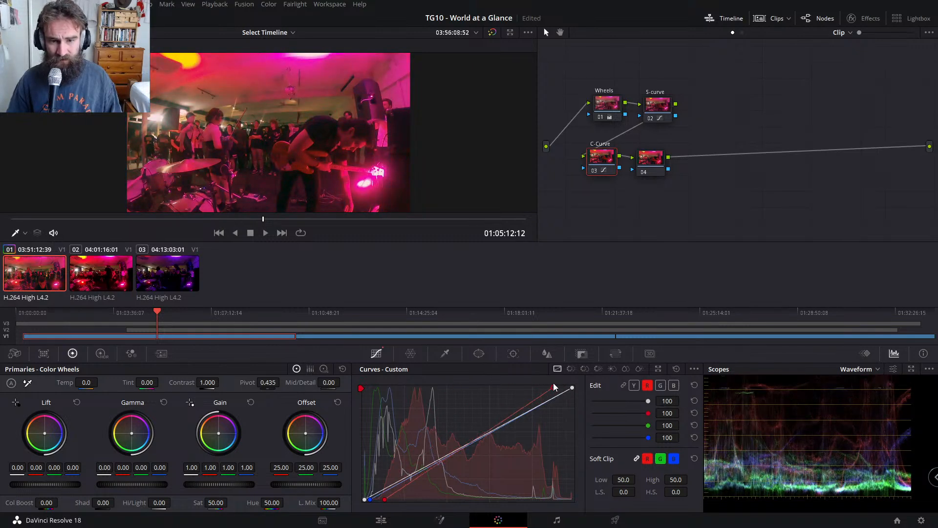
mouse_move(544, 386)
mouse_down()
mouse_move(560, 386)
mouse_move(487, 380)
mouse_move(554, 382)
mouse_up()
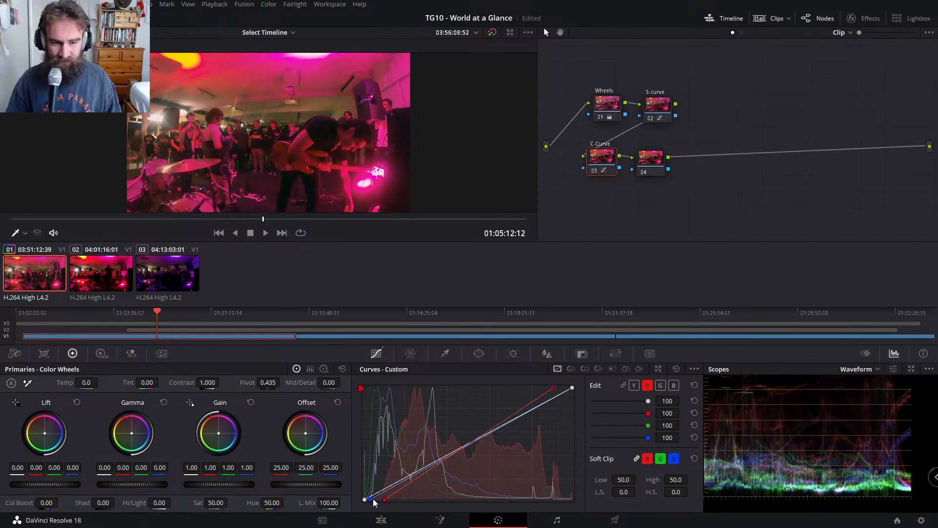
drag(385, 498, 384, 498)
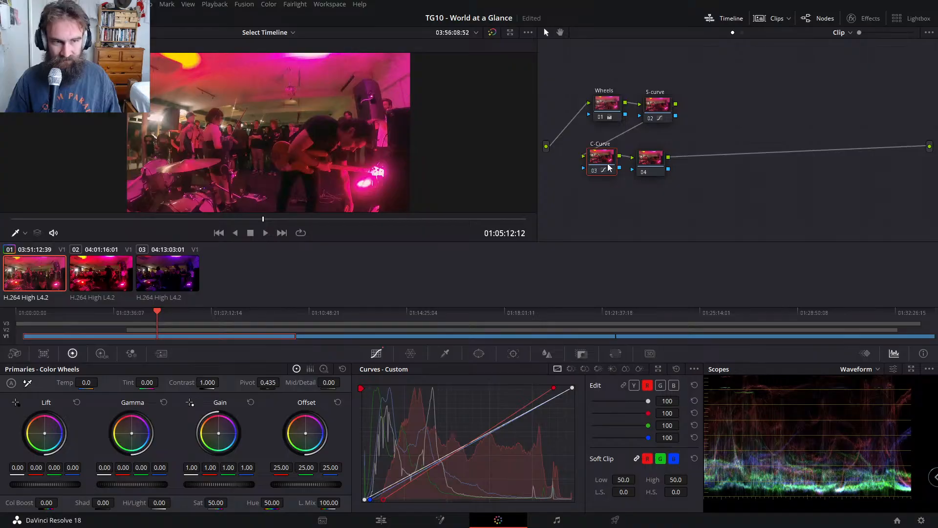
Step: View the picture full screen and toggle node 03 off and on repeatedly to compare the colour curve adjustment
key(ctrl+f)
key(ctrl+d)
key(ctrl+d)
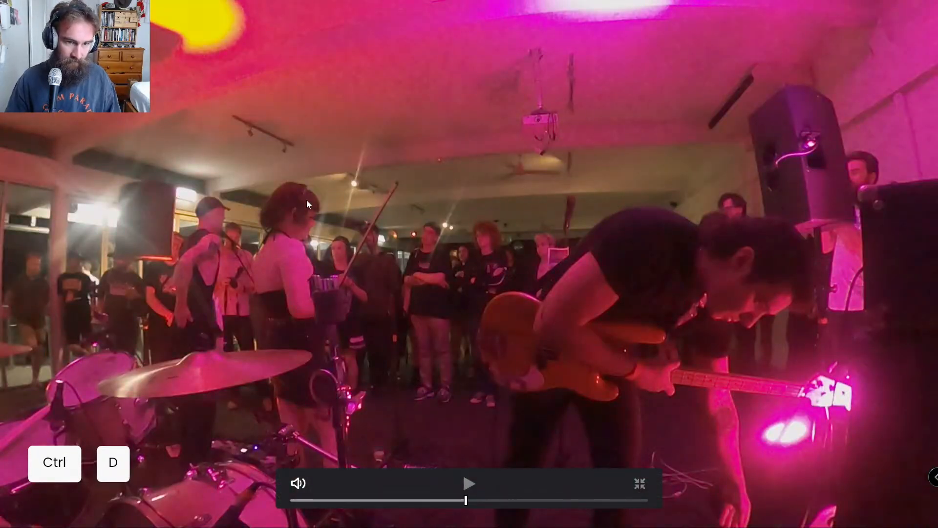
key(ctrl+d)
key(ctrl+d)
key(ctrl+d)
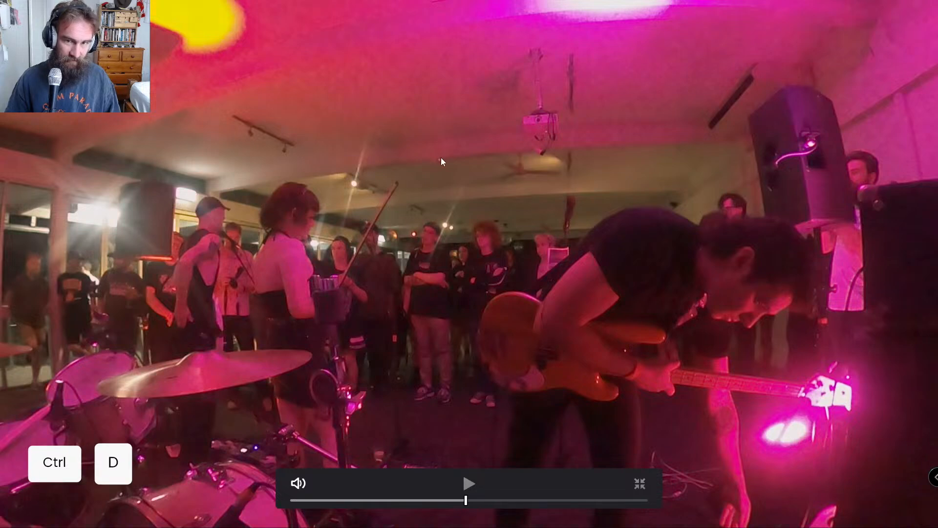
key(ctrl+d)
key(ctrl+d)
key(ctrl+d)
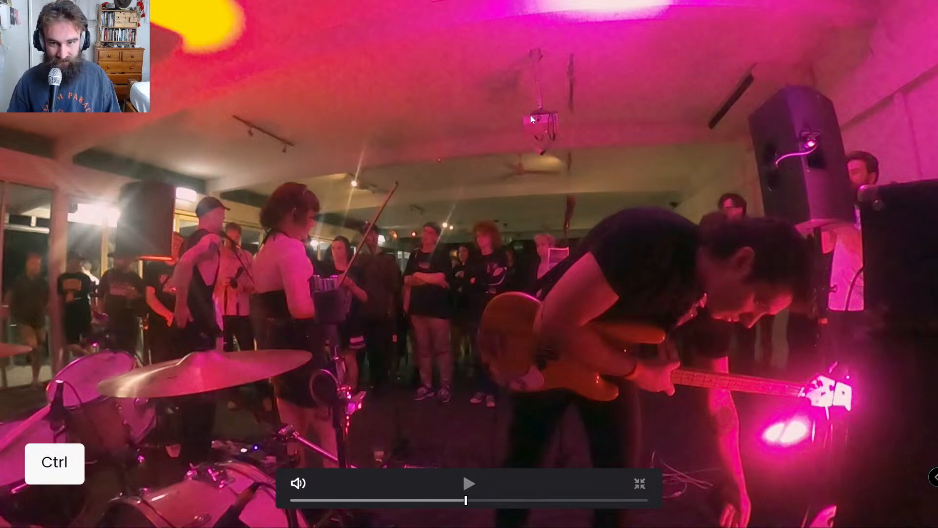
key(ctrl+d)
key(ctrl+d)
key(ctrl+d)
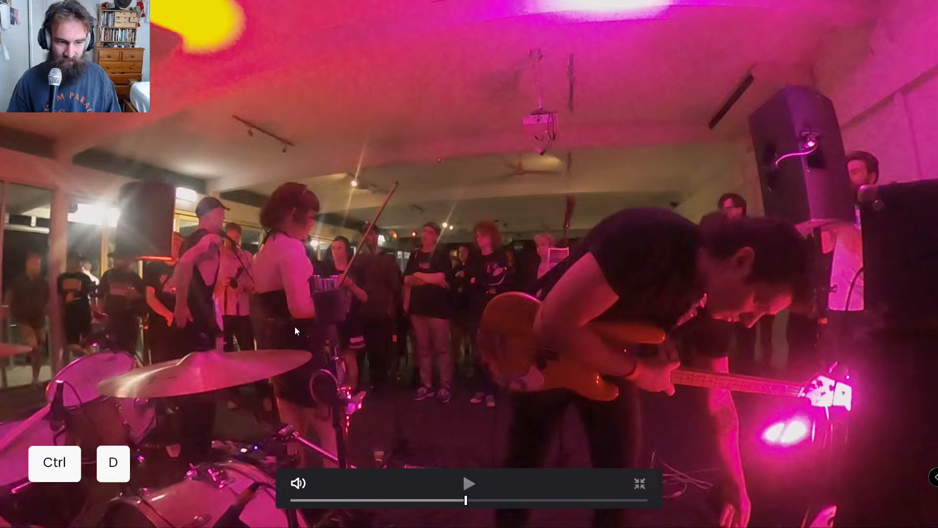
key(ctrl+d)
key(ctrl+d)
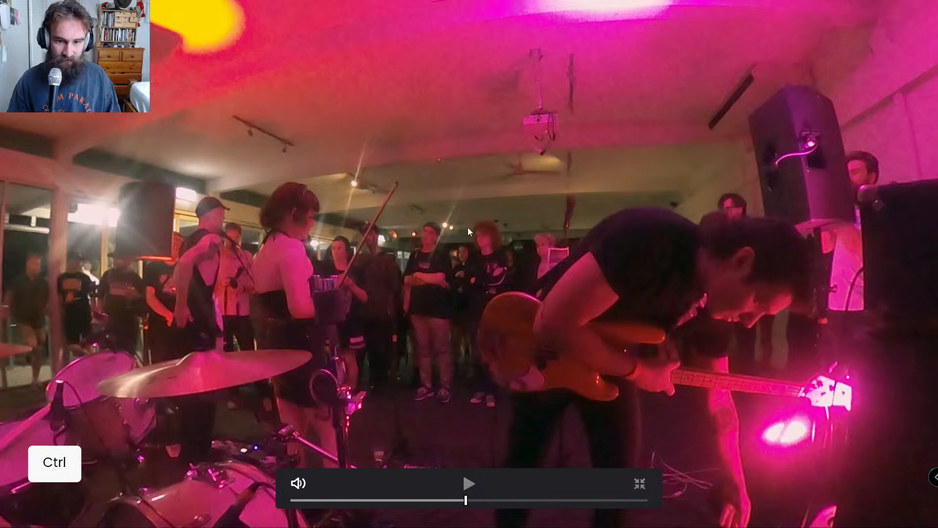
Step: Compare the full-screen picture with node 03 off and on once more, and leave the full-screen view
key(ctrl+d)
key(ctrl+d)
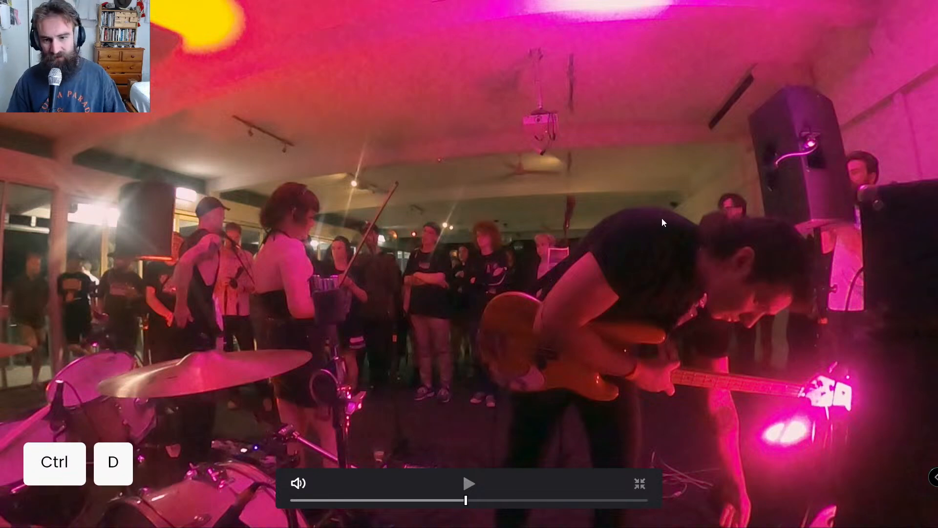
key(Escape)
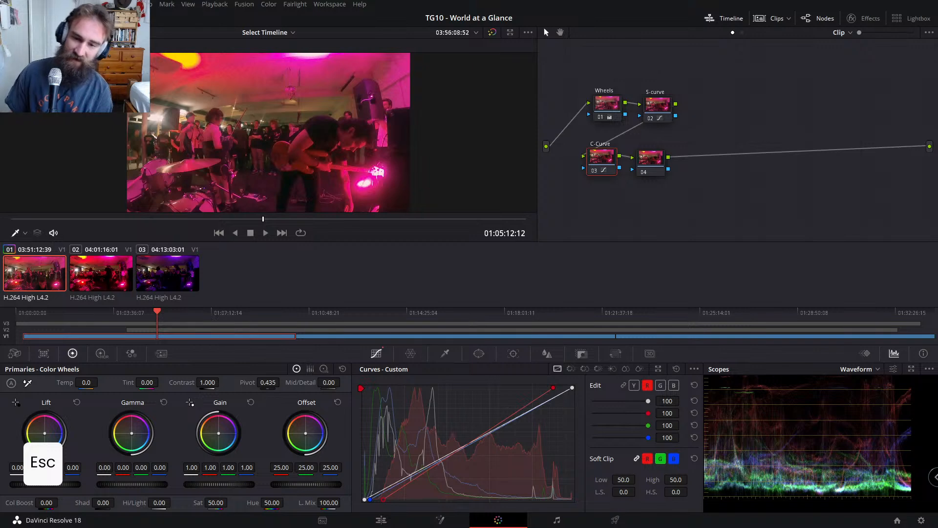
Step: Raise the green curve's black point slightly on node 03 and compare the picture with the node off and on
click(661, 385)
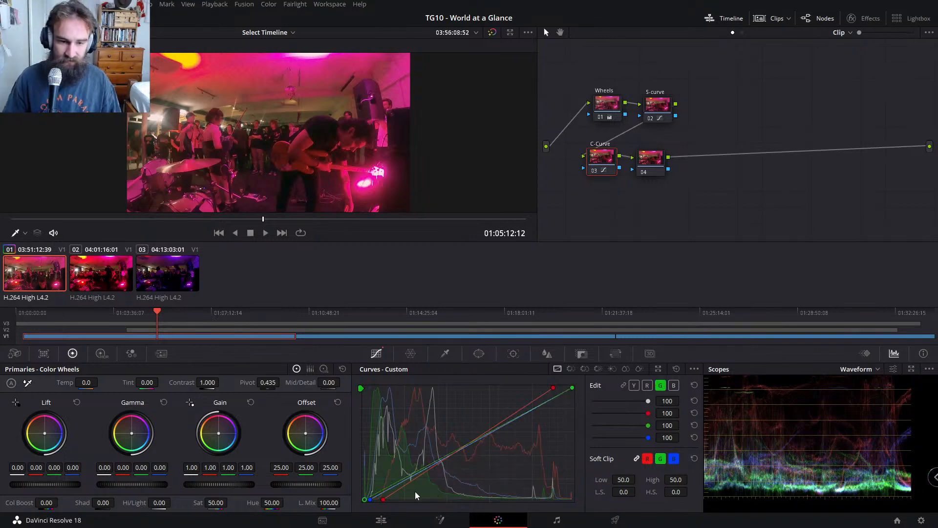
drag(362, 500, 353, 491)
key(ctrl+d)
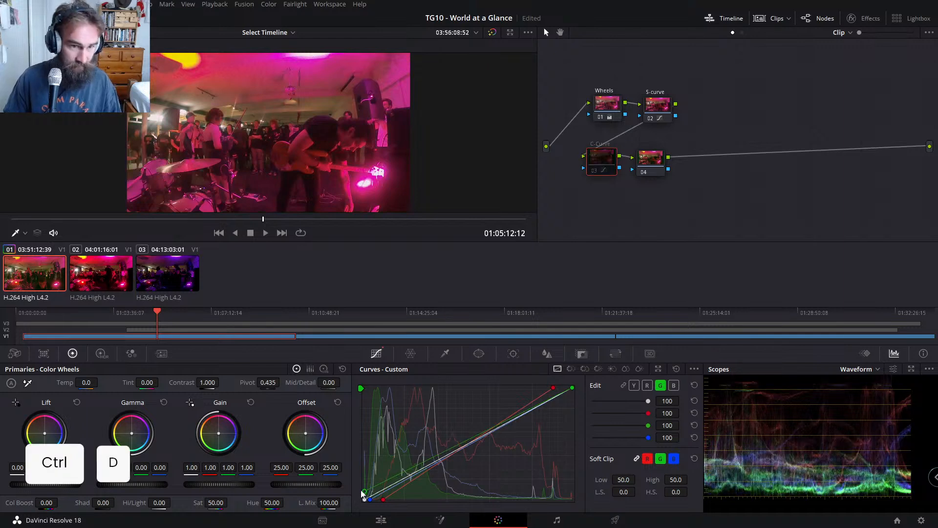
key(ctrl+d)
key(ctrl+d)
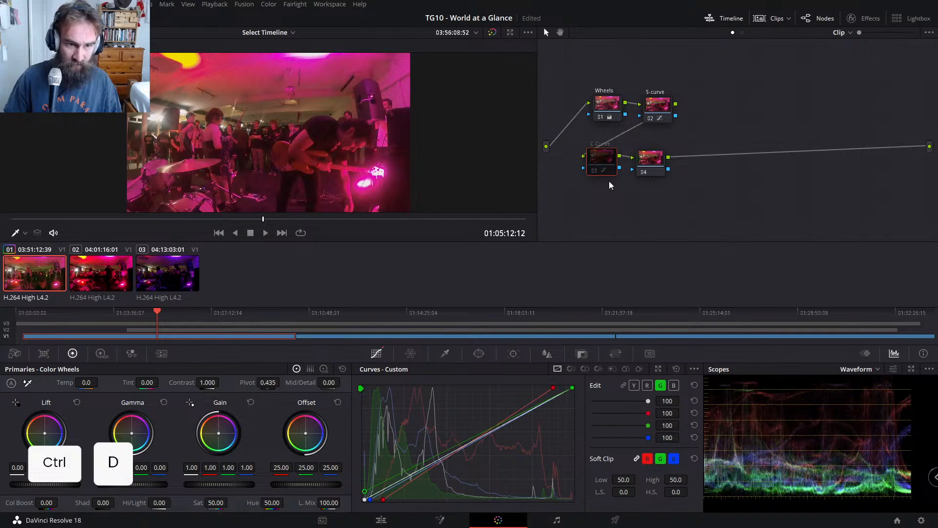
key(ctrl+d)
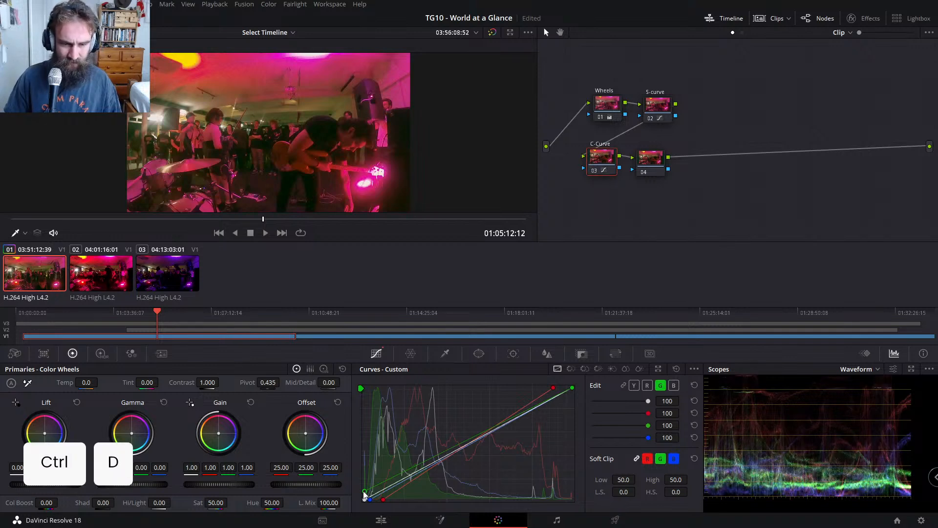
Step: Raise node 03's green black point a little further, and check the shadows around the crowd with the node off and on
drag(363, 494, 364, 494)
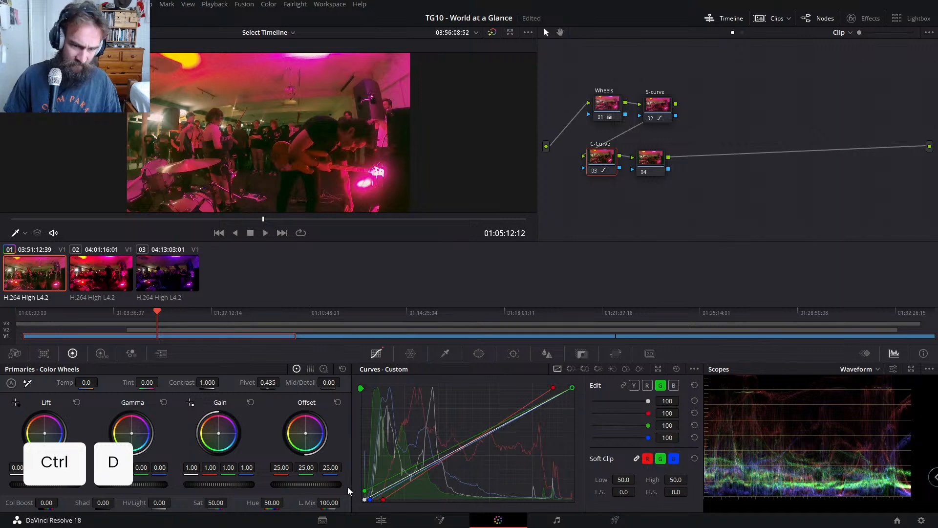
mouse_move(365, 491)
mouse_down()
mouse_move(423, 521)
mouse_move(353, 489)
mouse_up()
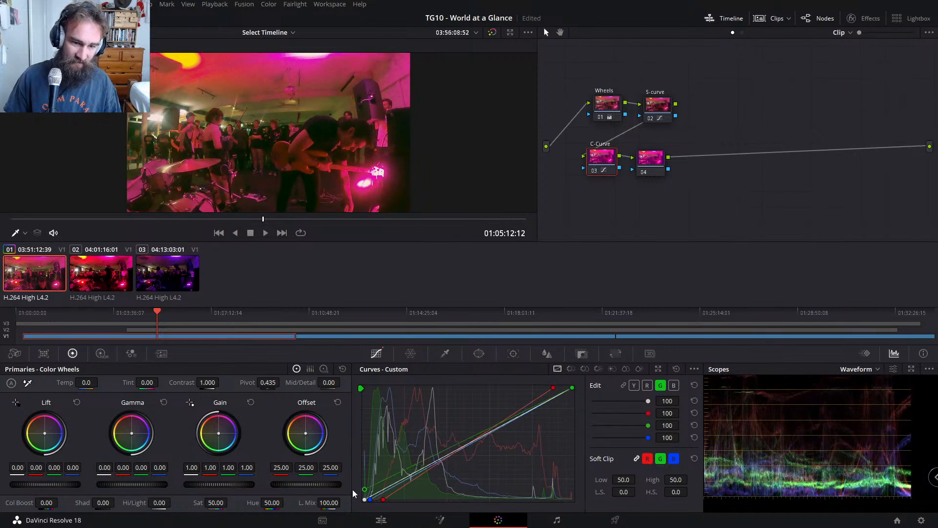
key(ctrl+d)
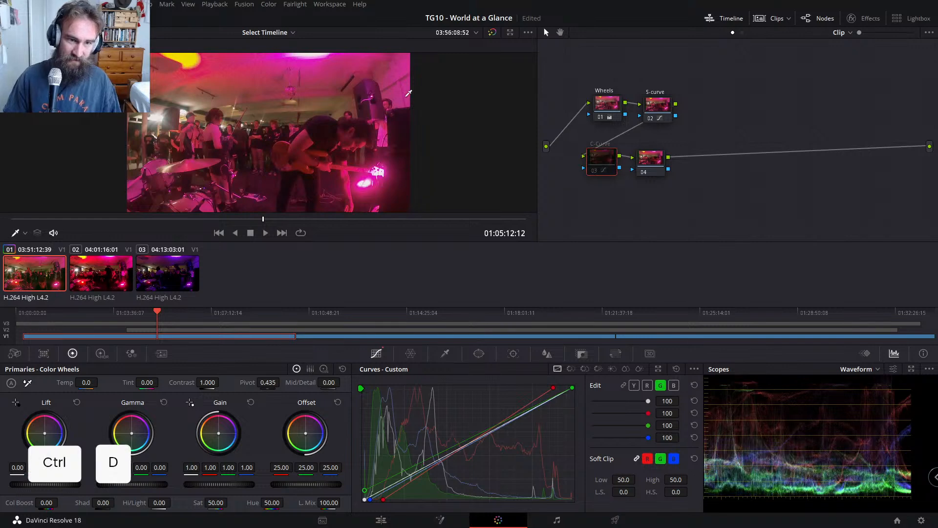
key(ctrl+d)
scroll(291, 95, up, 4)
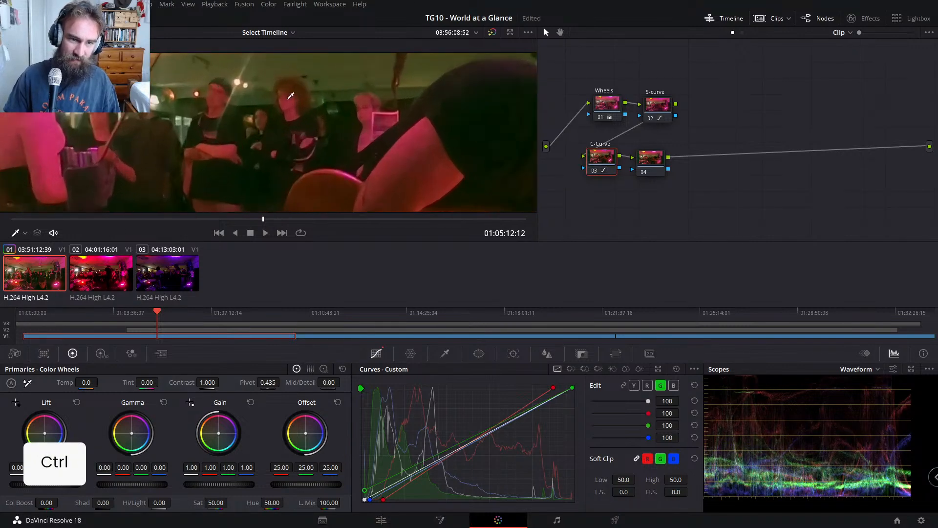
scroll(326, 92, down, 3)
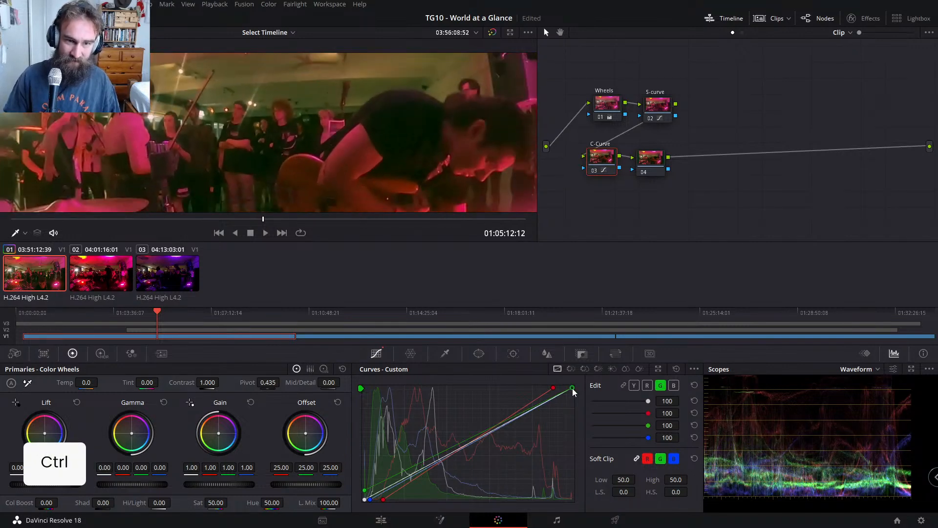
Step: Lower the white point of node 03's green curve slightly to reduce green in the highlights
drag(572, 388, 590, 375)
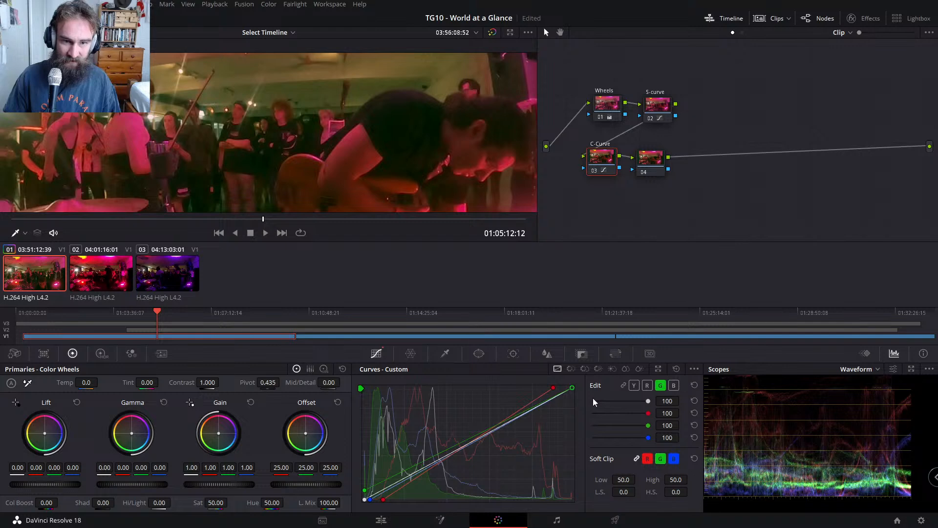
drag(573, 391, 583, 400)
key(d)
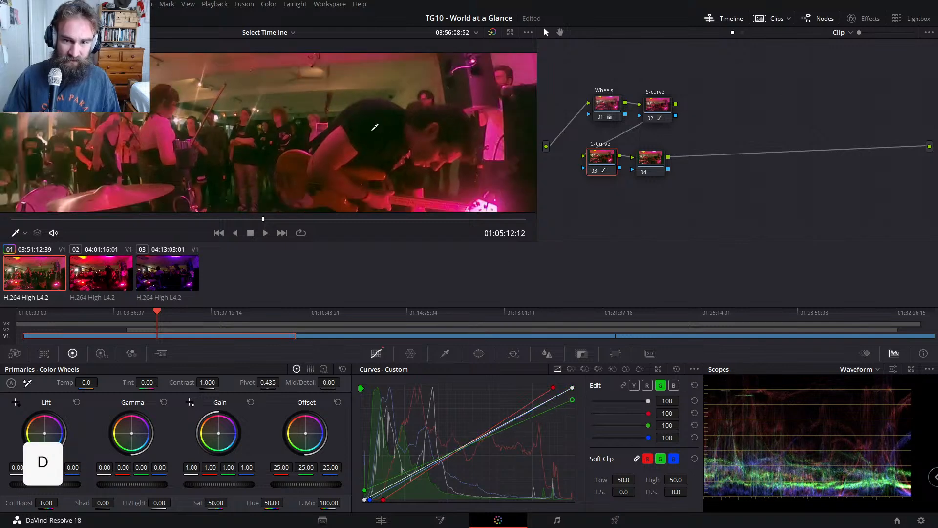
Step: Toggle node 03 off and on repeatedly to compare the green curve adjustment in the picture and the waveform
key(ctrl+d)
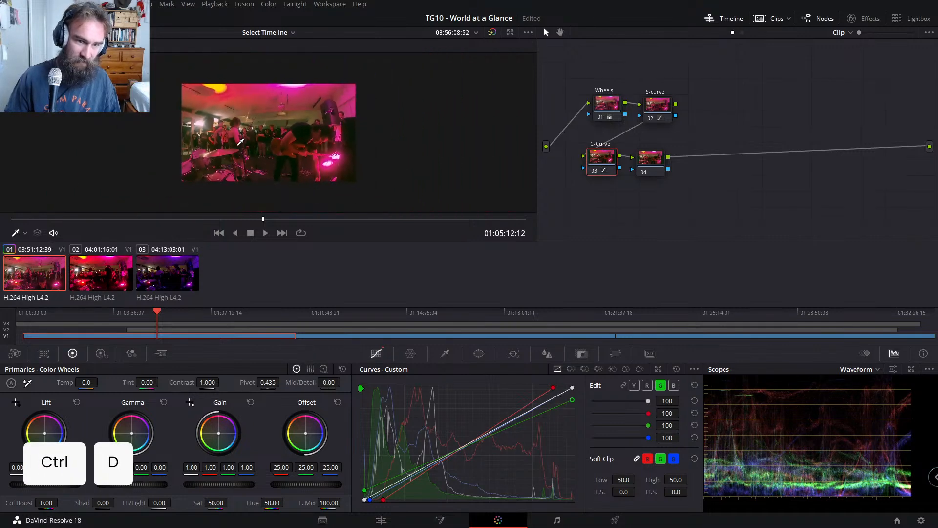
key(ctrl+d)
key(ctrl+d)
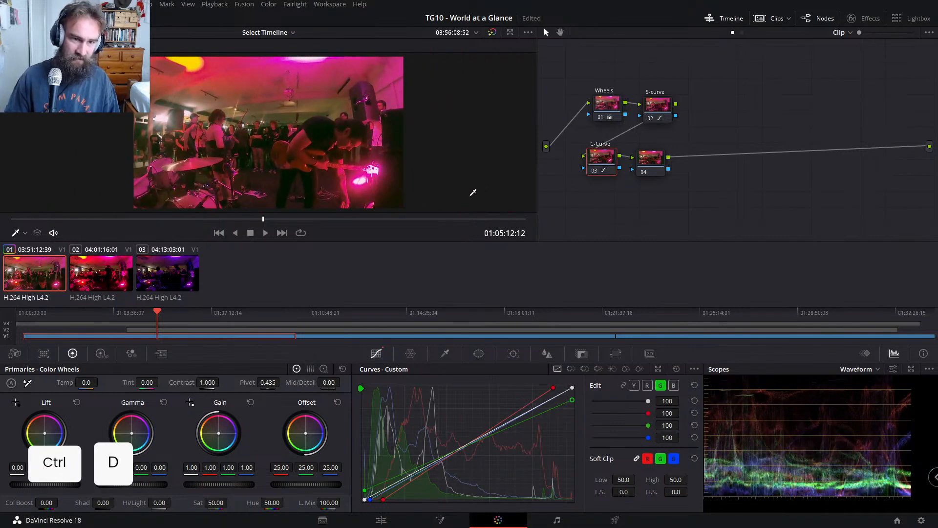
key(ctrl+d)
key(ctrl+d)
key(ctrl+d)
key(ctrl+d)
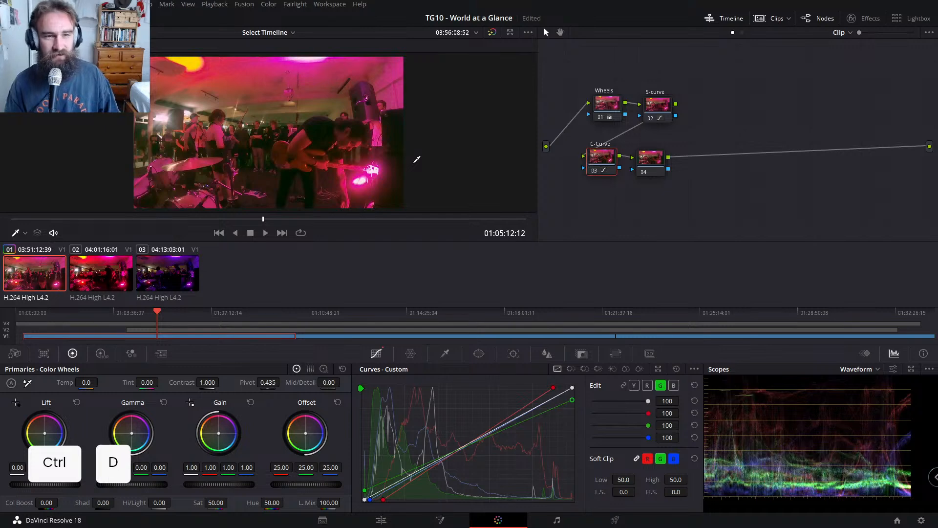
key(ctrl+d)
key(ctrl+d)
key(ctrl+d)
key(ctrl+d)
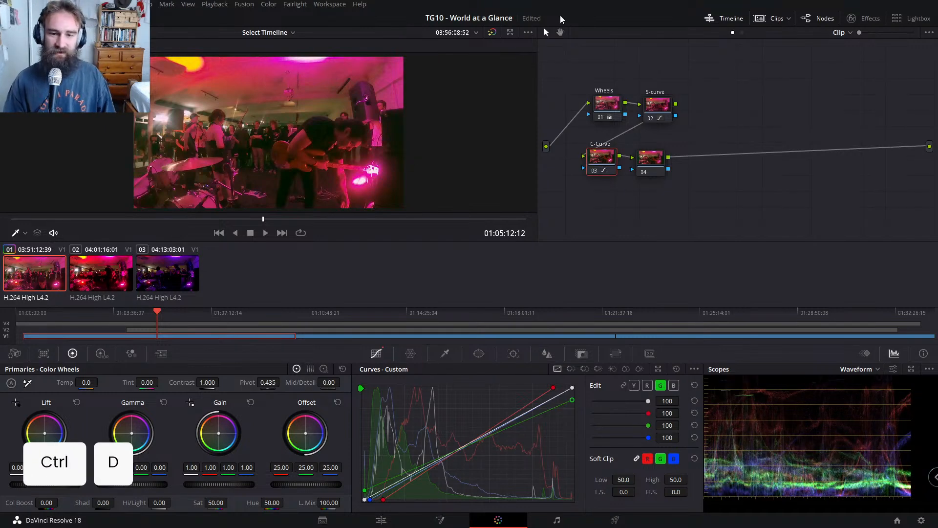
key(ctrl+d)
key(ctrl+d)
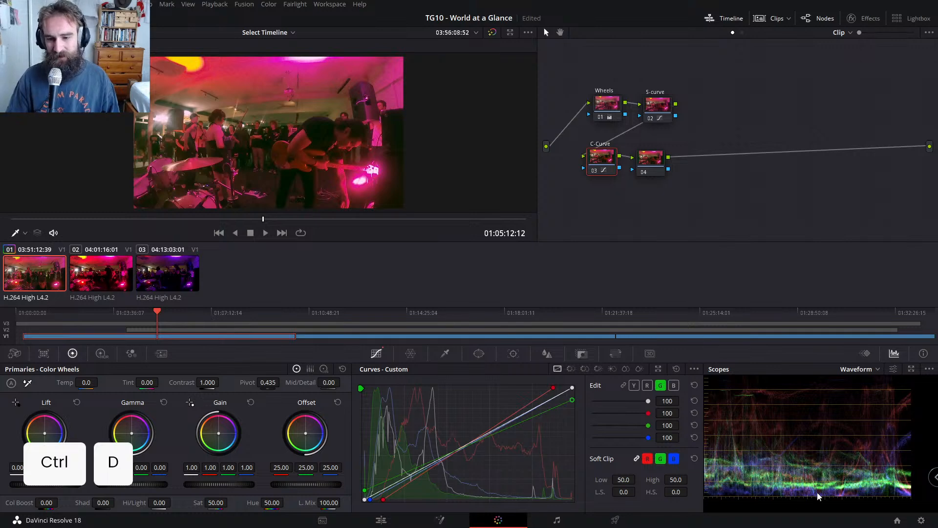
key(ctrl+d)
key(ctrl+d)
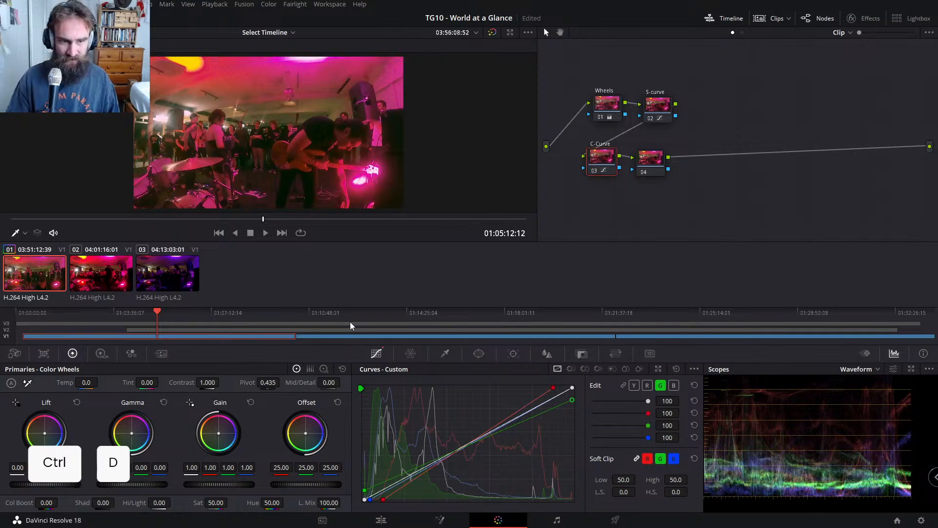
key(ctrl+d)
key(ctrl+d)
key(ctrl+d)
key(ctrl+d)
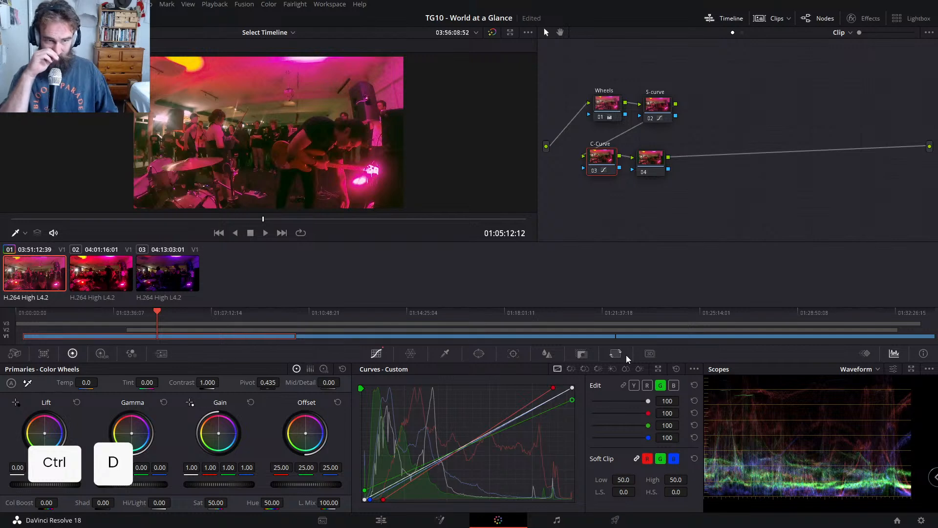
key(ctrl+d)
key(ctrl+d)
key(ctrl+d)
key(ctrl+d)
key(ctrl+d)
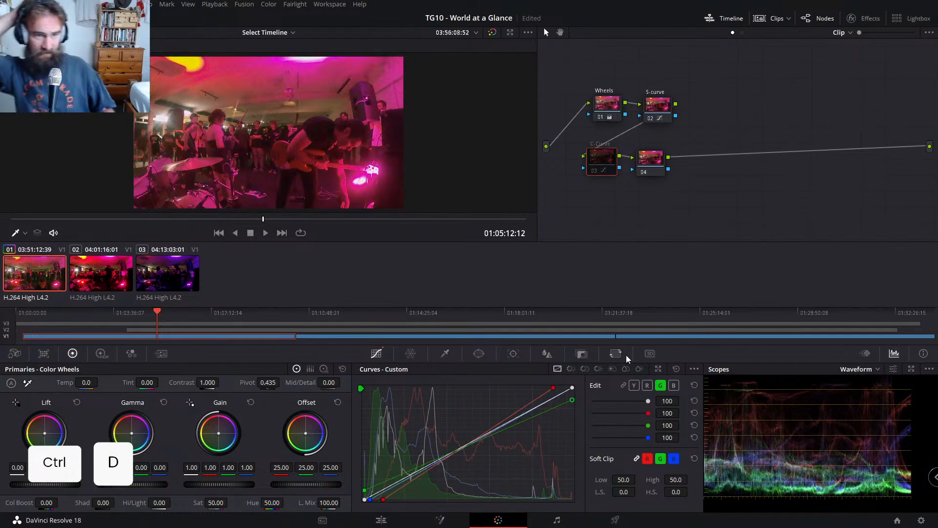
key(ctrl+d)
Step: View the picture full screen, compare it with node 03 off and on, and leave the full-screen view
key(p)
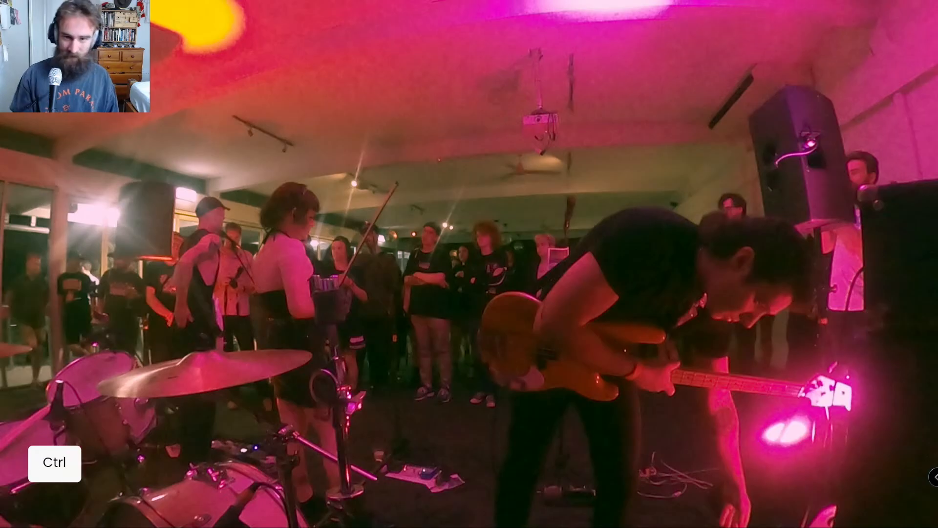
key(ctrl+d)
key(ctrl+d)
key(ctrl+d)
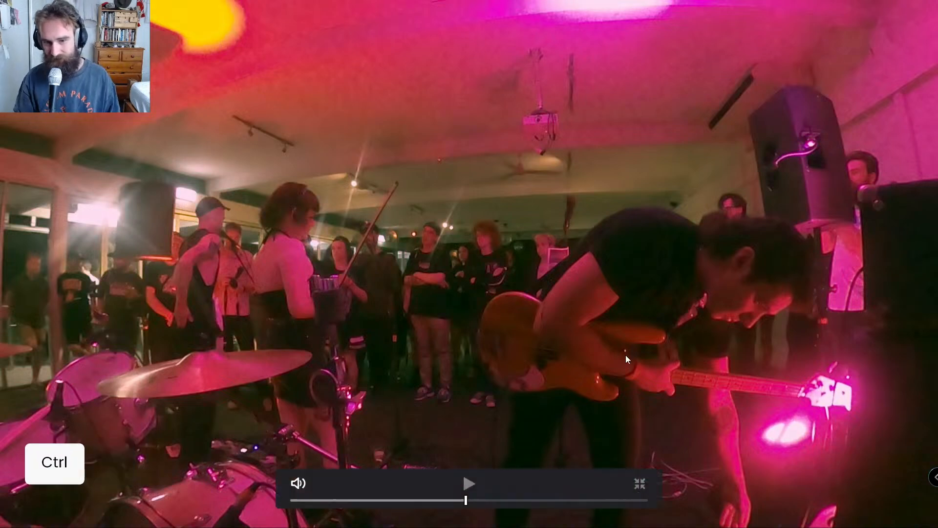
key(ctrl+d)
key(ctrl+d)
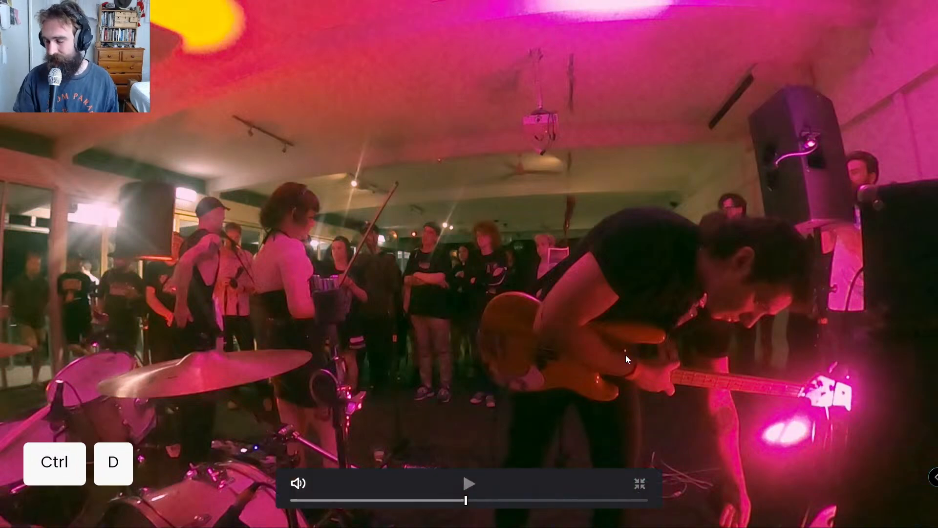
key(ctrl+d)
key(ctrl+d)
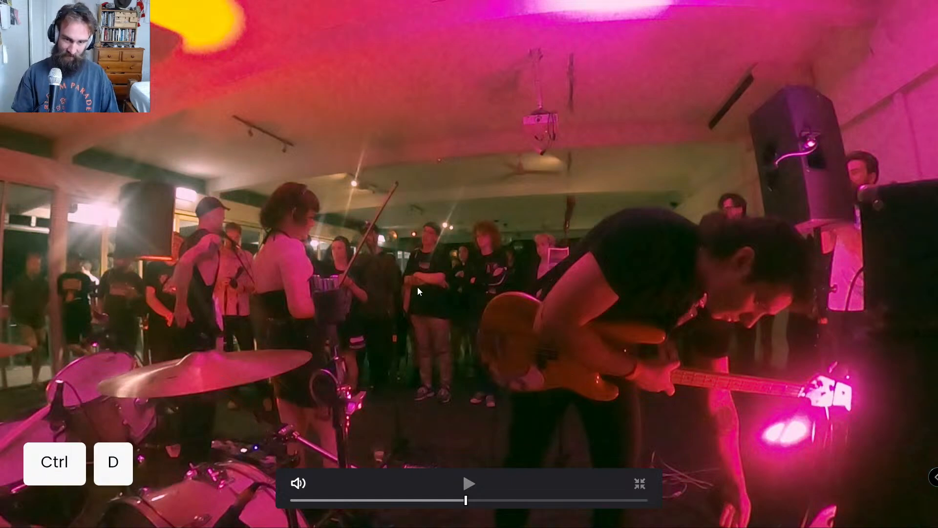
key(ctrl+d)
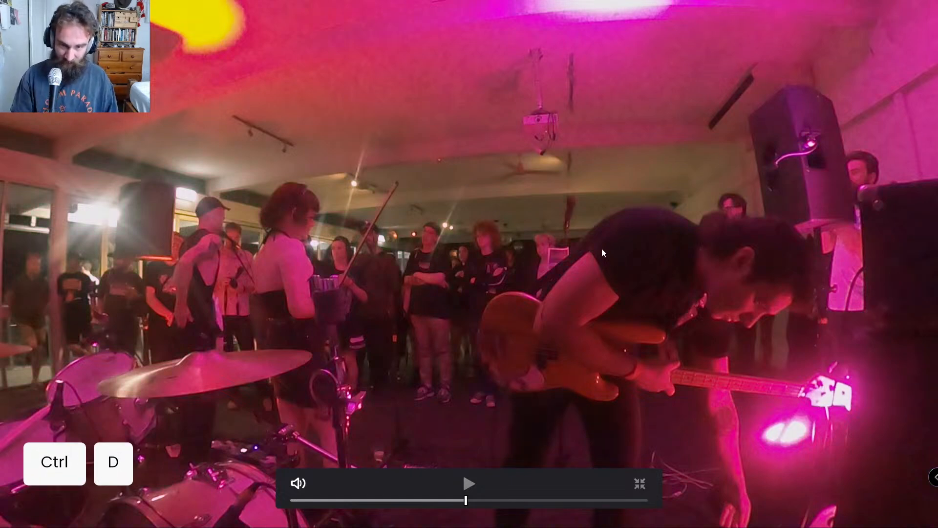
key(ctrl+d)
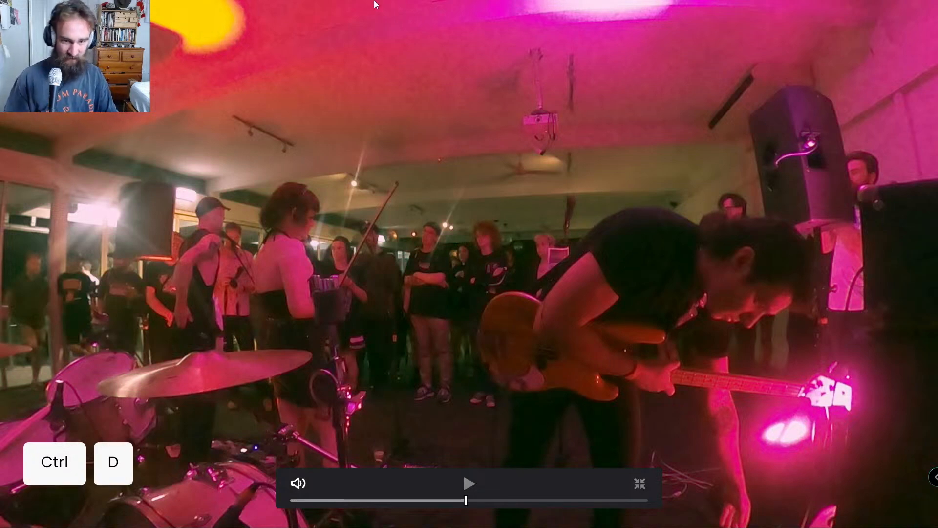
key(Escape)
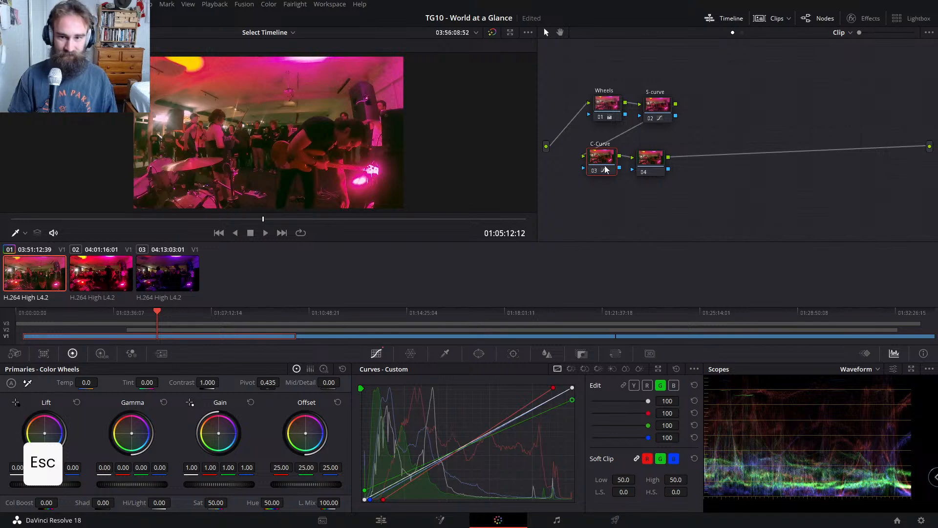
Step: Move node 04 slightly farther from node 03 in the node graph and reselect node 03
mouse_move(645, 165)
mouse_down()
mouse_move(658, 164)
mouse_move(660, 175)
mouse_move(655, 165)
mouse_up()
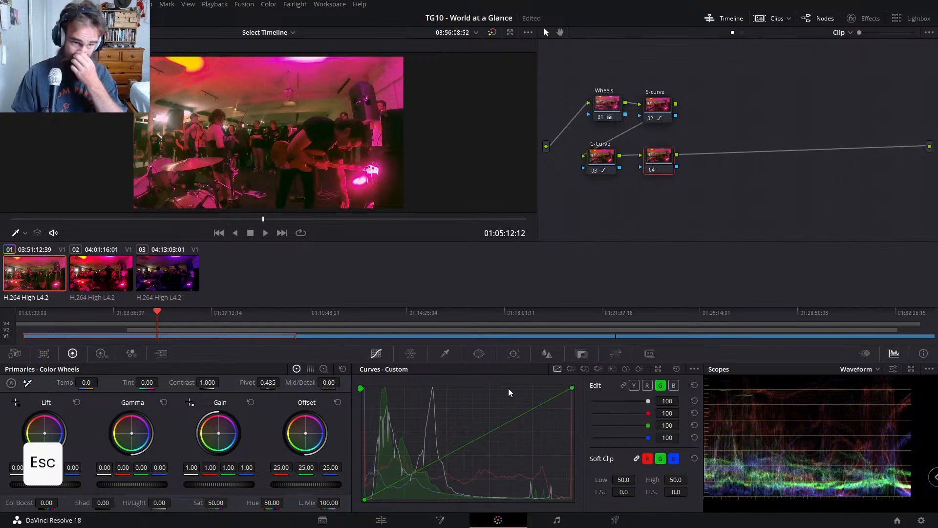
click(597, 167)
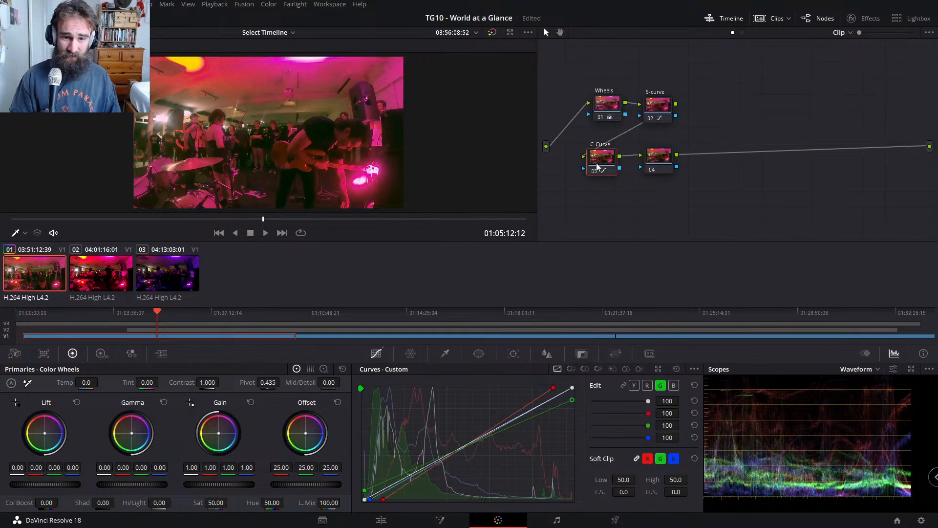
Step: Try a slightly lowered control point in the lower midtones of node 03's green curve, and remove it
click(439, 462)
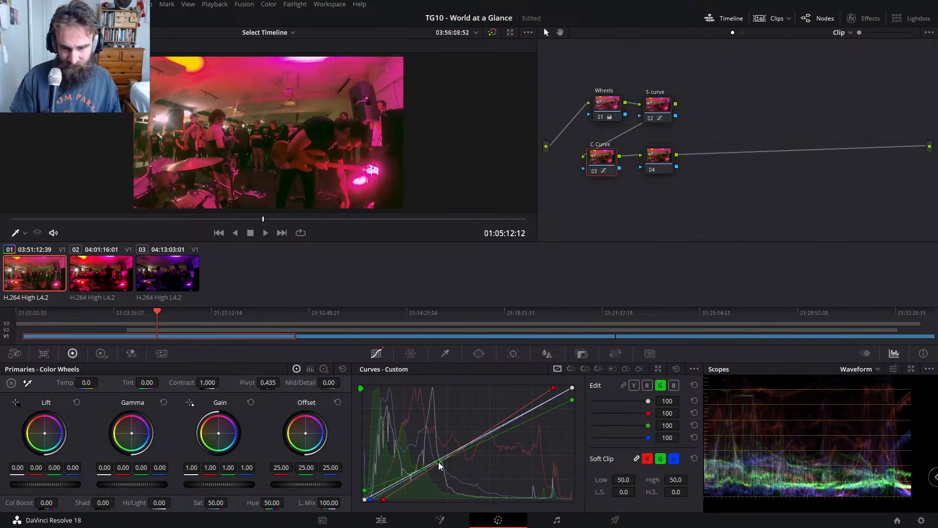
drag(439, 465, 440, 467)
key(z)
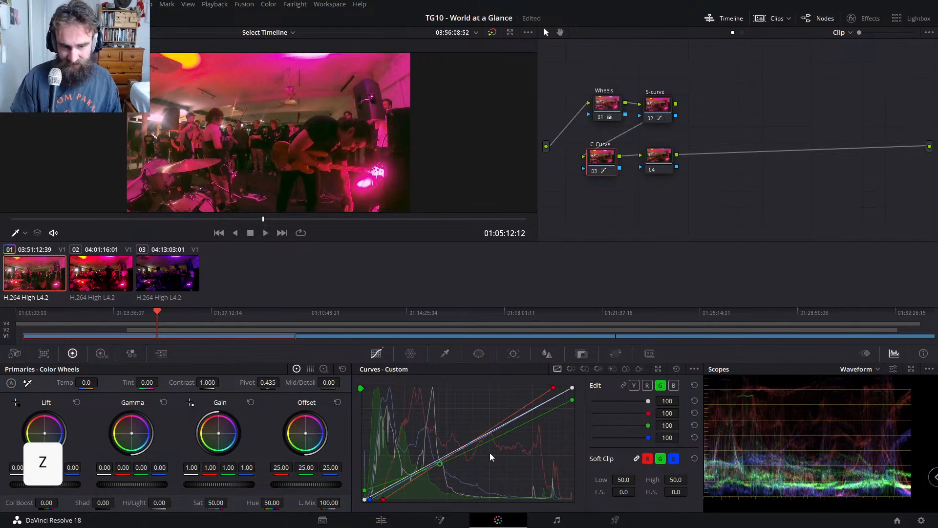
right_click(440, 464)
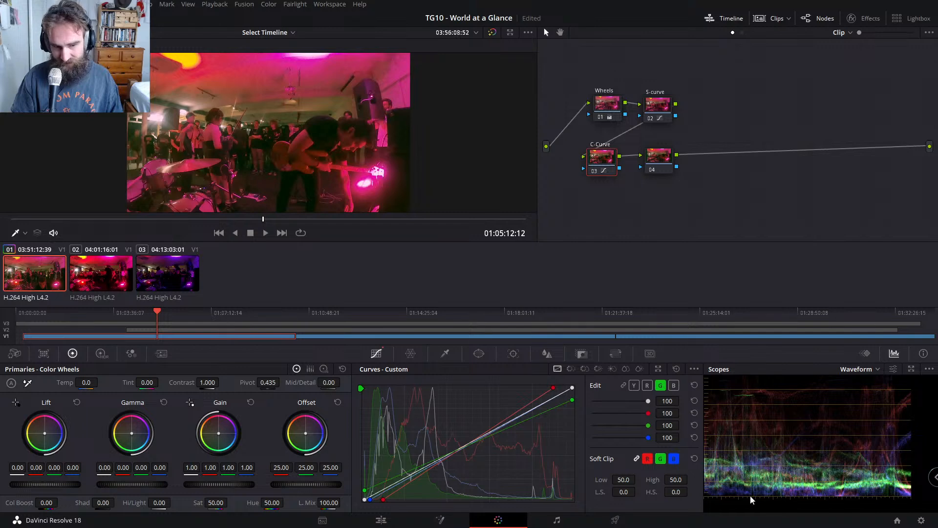
Step: Move node 03's blue black point slightly further inward and lower its green black point slightly
mouse_move(369, 500)
mouse_down()
mouse_move(360, 495)
mouse_move(375, 505)
mouse_up()
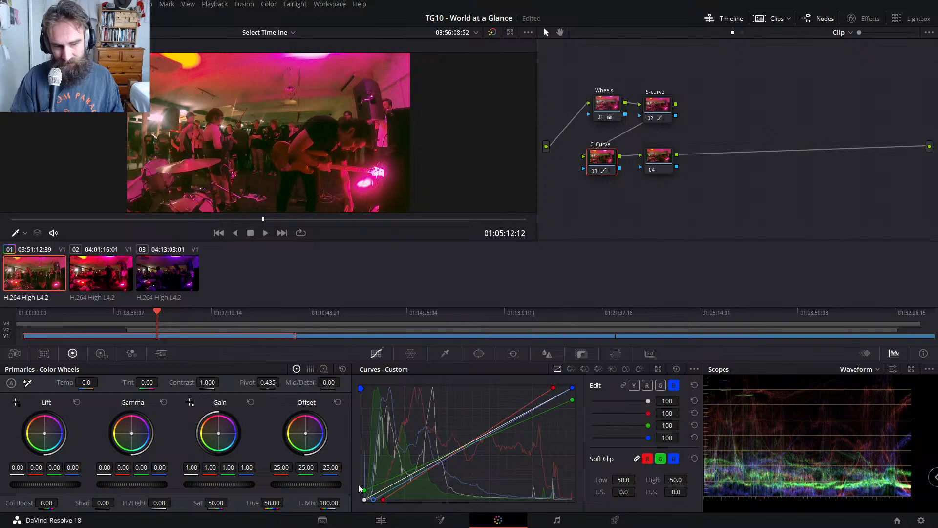
click(364, 490)
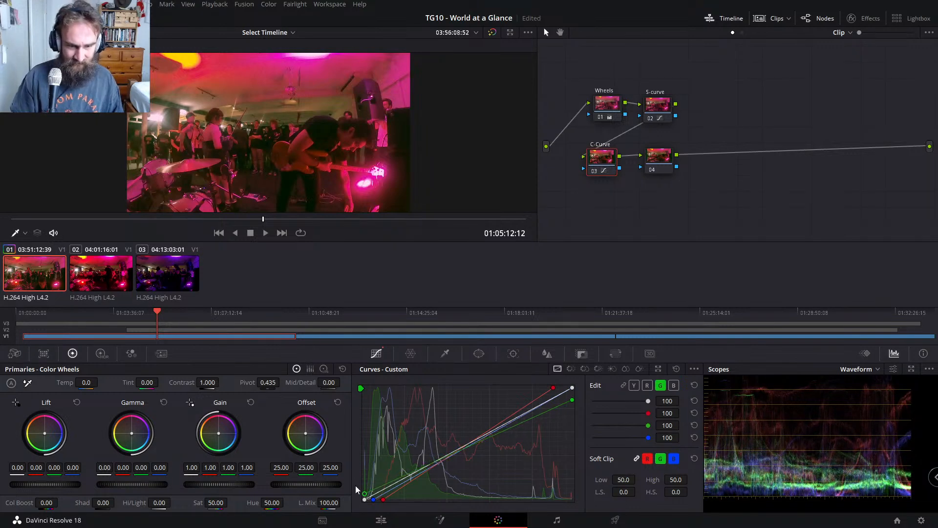
Step: Raise node 03's green black point slightly and add a raised control point in the lower midtones of its green curve
drag(364, 493, 364, 490)
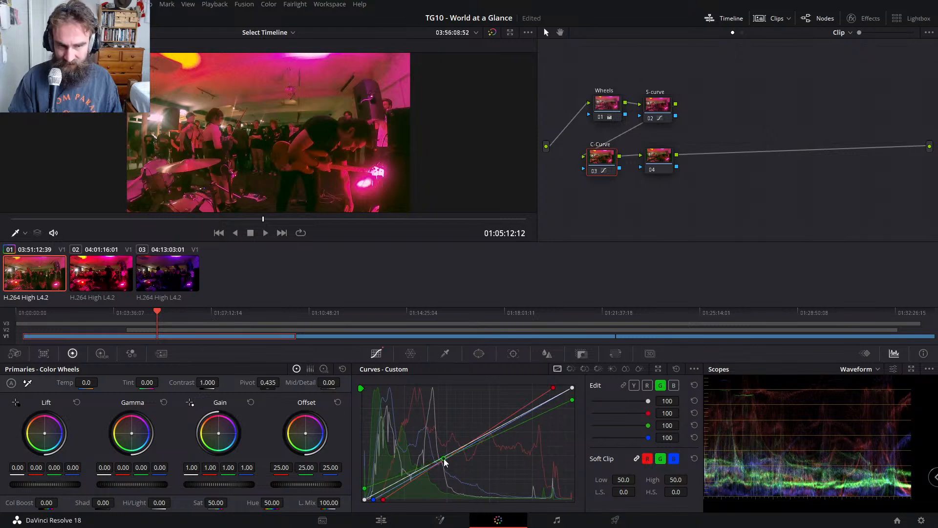
mouse_move(443, 458)
mouse_down()
mouse_move(445, 466)
mouse_move(445, 450)
mouse_up()
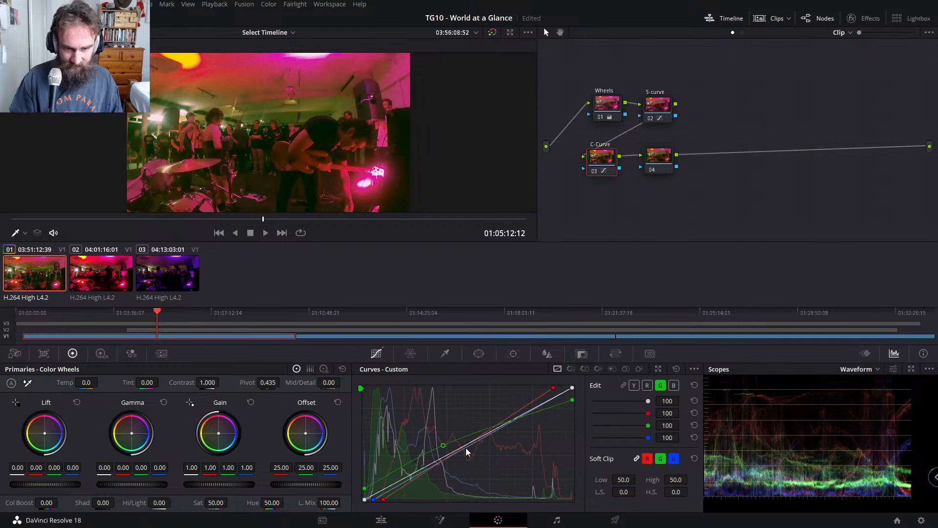
click(465, 447)
right_click(466, 449)
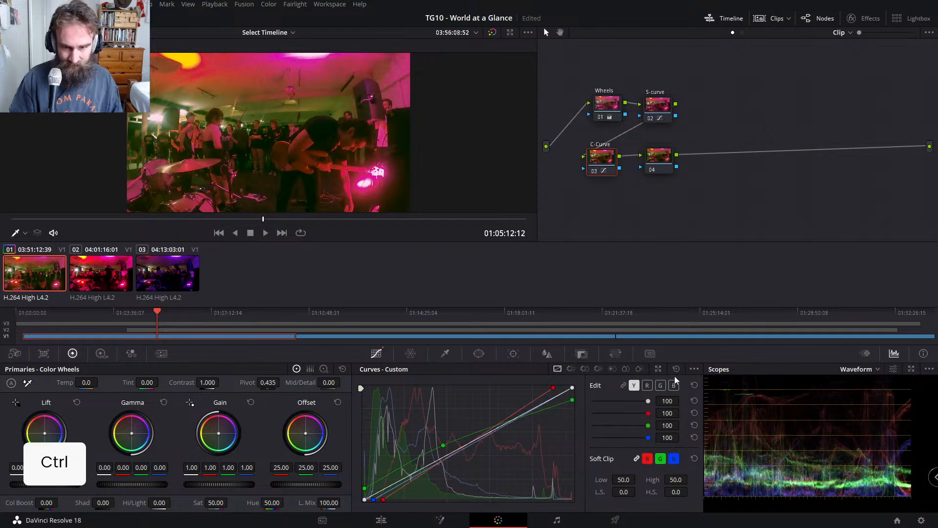
Step: Add a slightly lowered midtone control point to node 03's blue curve and compare the picture with the node off and on
click(673, 385)
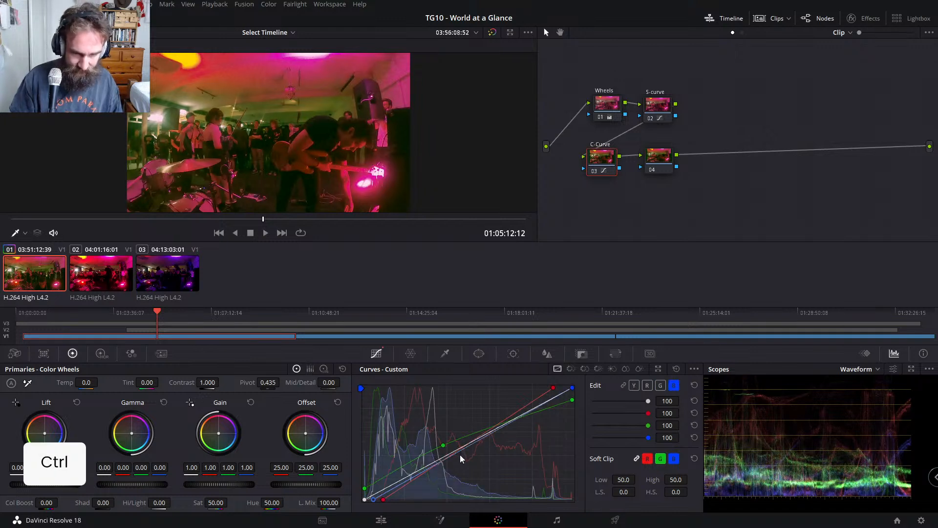
drag(465, 447, 465, 450)
key(ctrl+d)
key(ctrl+d)
key(ctrl+d)
key(ctrl+d)
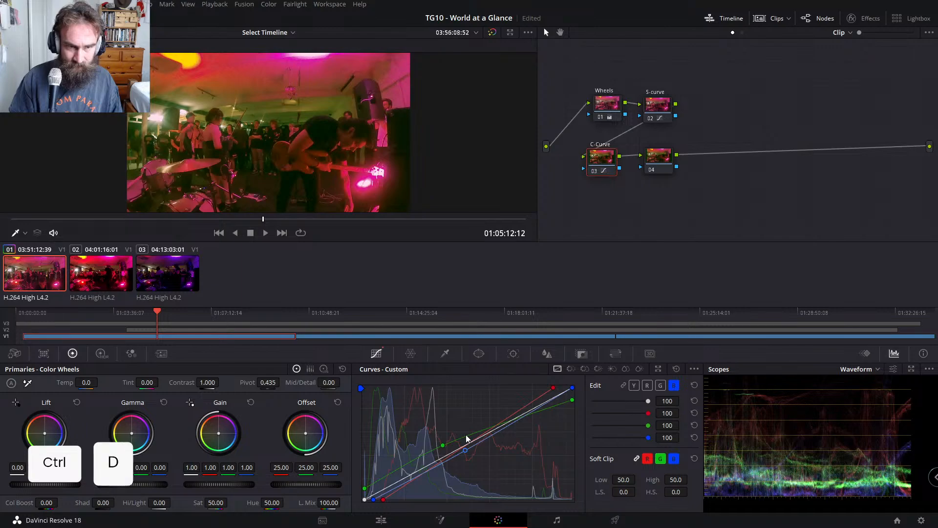
Step: View the picture full screen, compare it with node 03 off and on again, and leave the full-screen view
key(p)
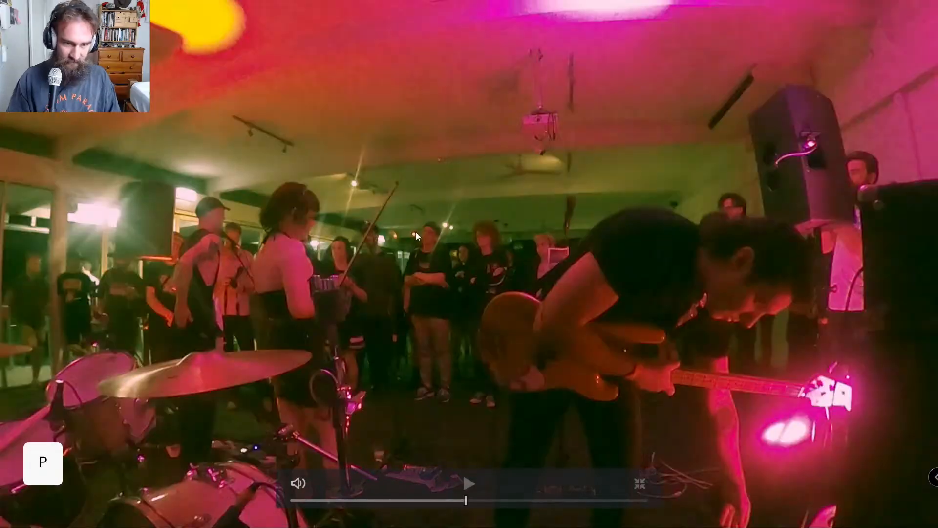
key(ctrl+d)
key(ctrl+d)
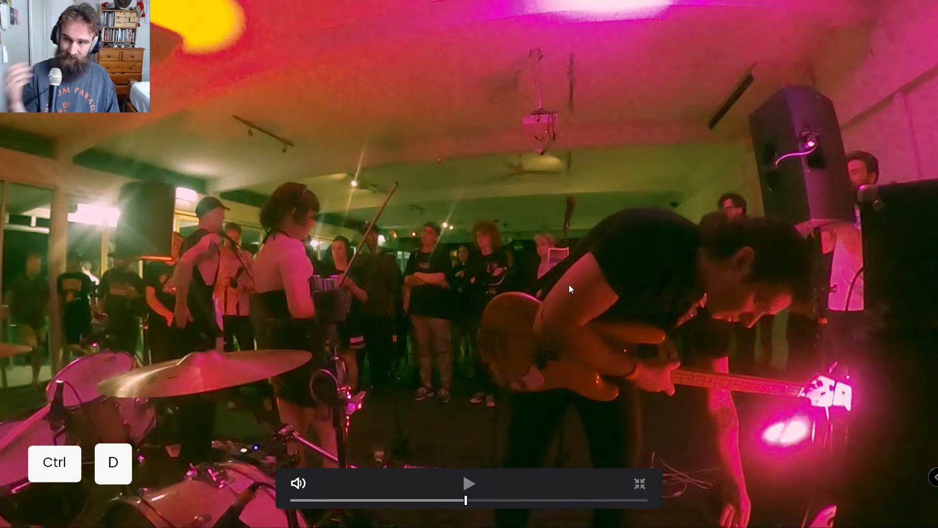
key(ctrl+d)
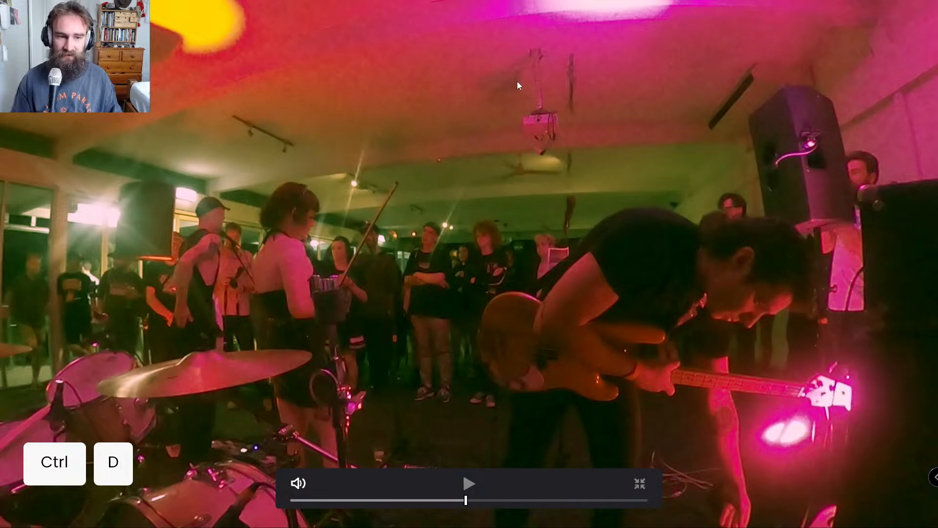
key(Escape)
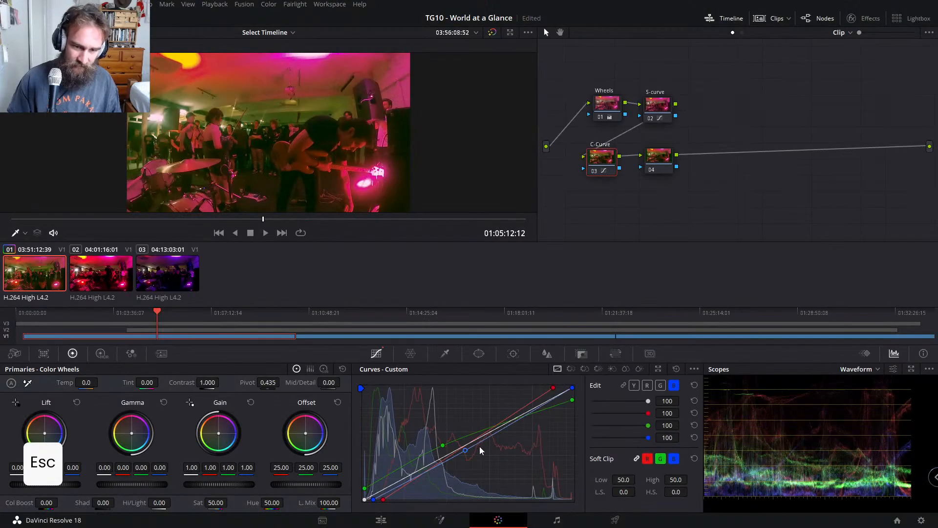
Step: Move node 03's blue black point slightly outward and lower its blue midtone point a little further
drag(373, 500, 353, 497)
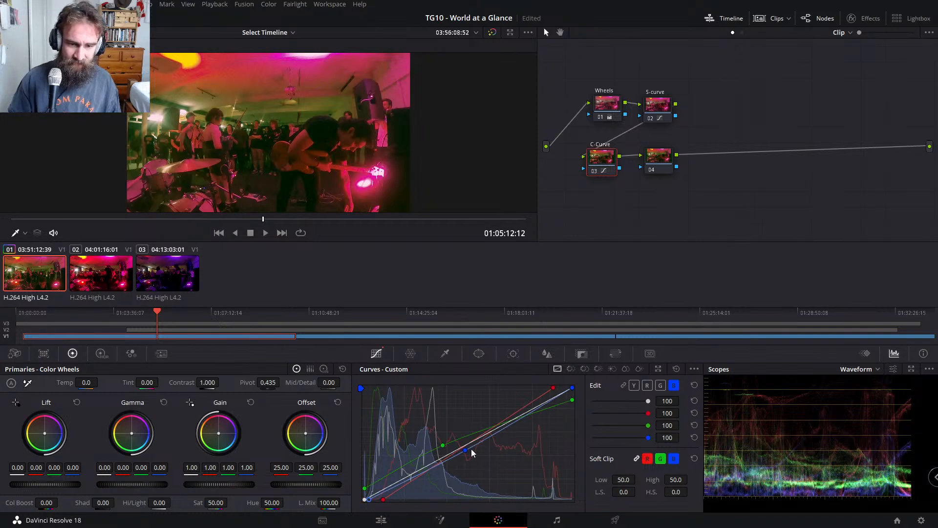
drag(465, 450, 467, 453)
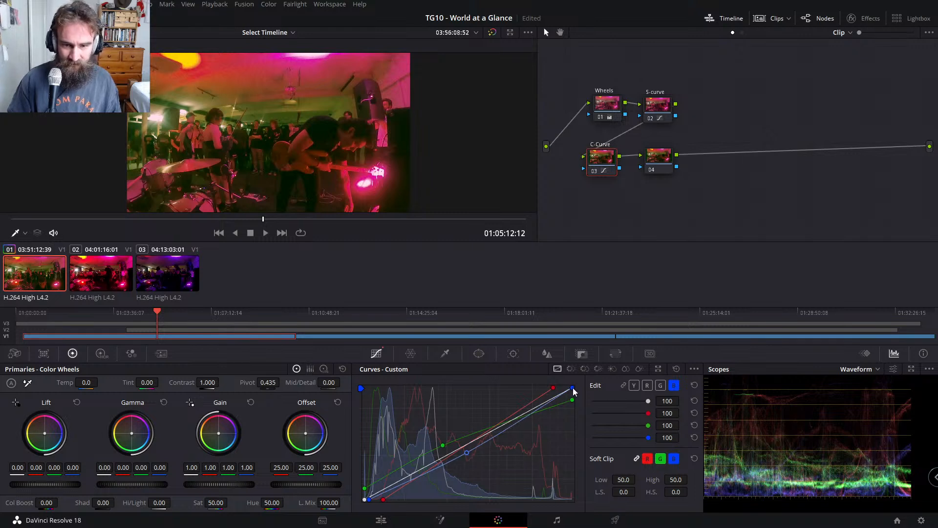
Step: Try moving node 03's blue white point far inward, return it to the corner, and compare the node off and on
drag(572, 388, 559, 386)
drag(533, 383, 520, 398)
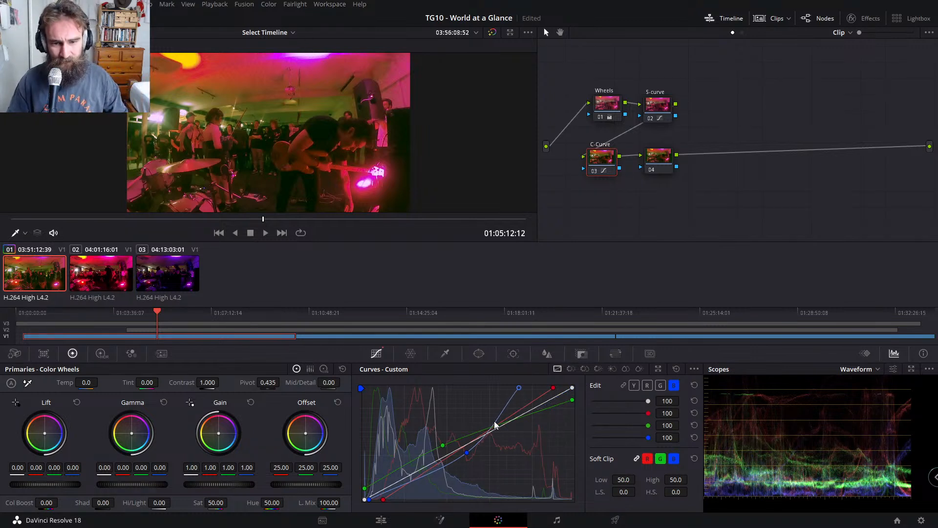
drag(519, 389, 574, 388)
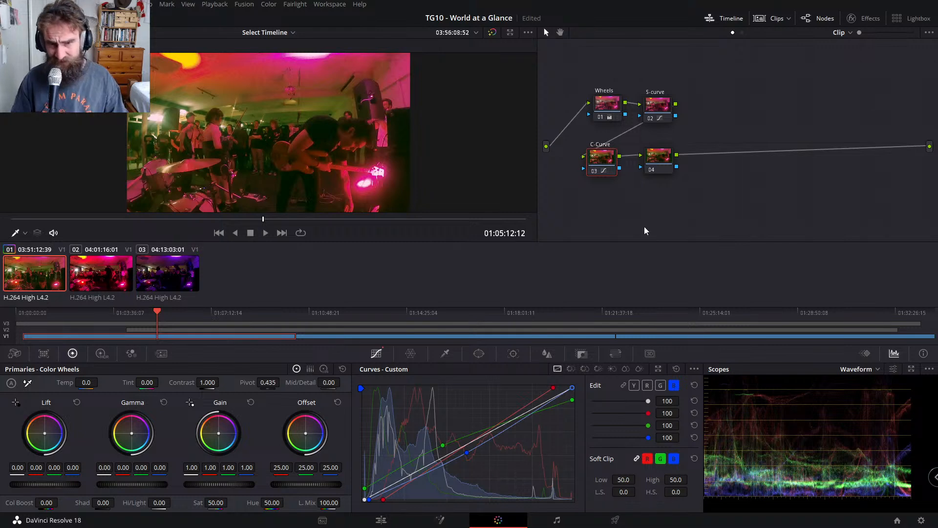
key(ctrl+d)
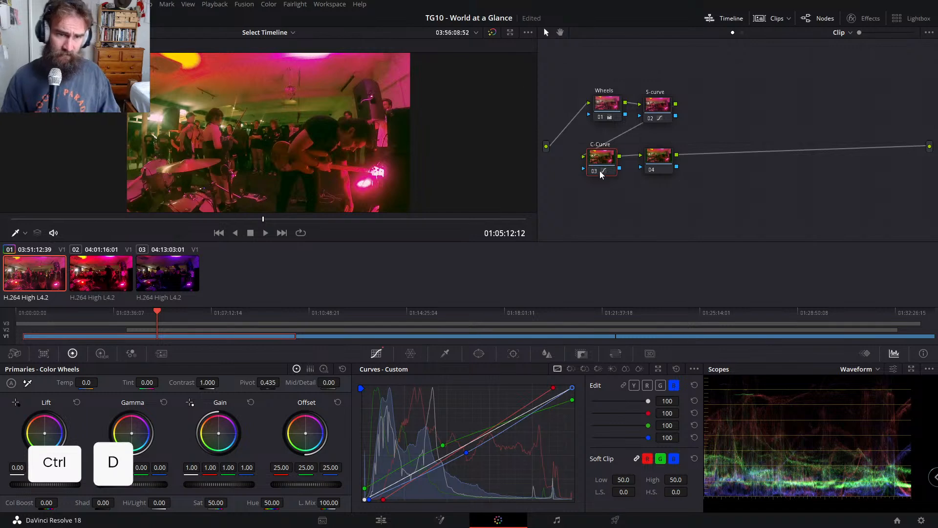
key(ctrl+d)
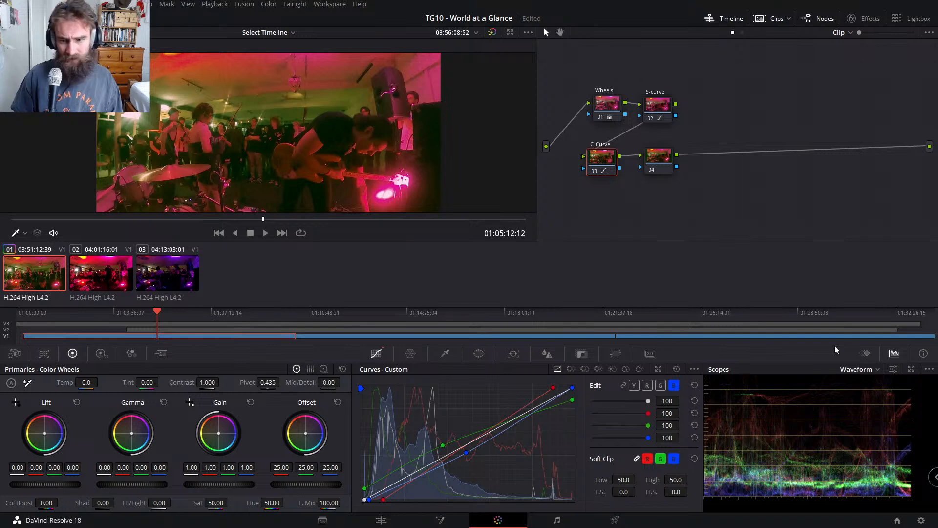
Step: Turn on Display Qualifier Focus for the waveform scope and sample the picture close up
click(897, 368)
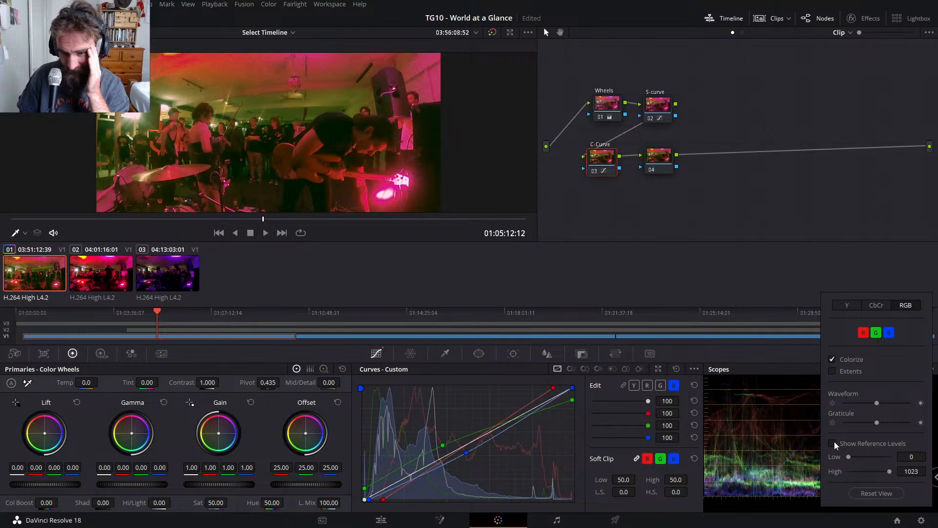
click(798, 385)
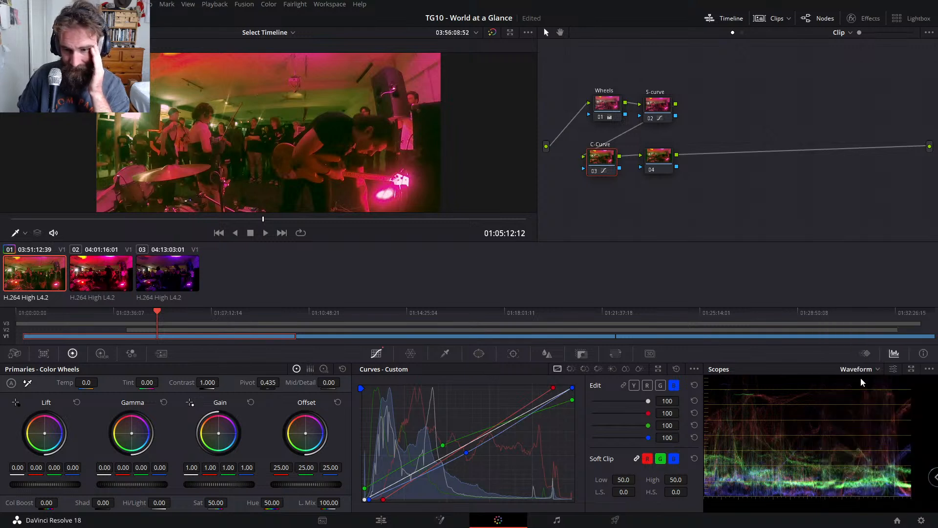
click(927, 371)
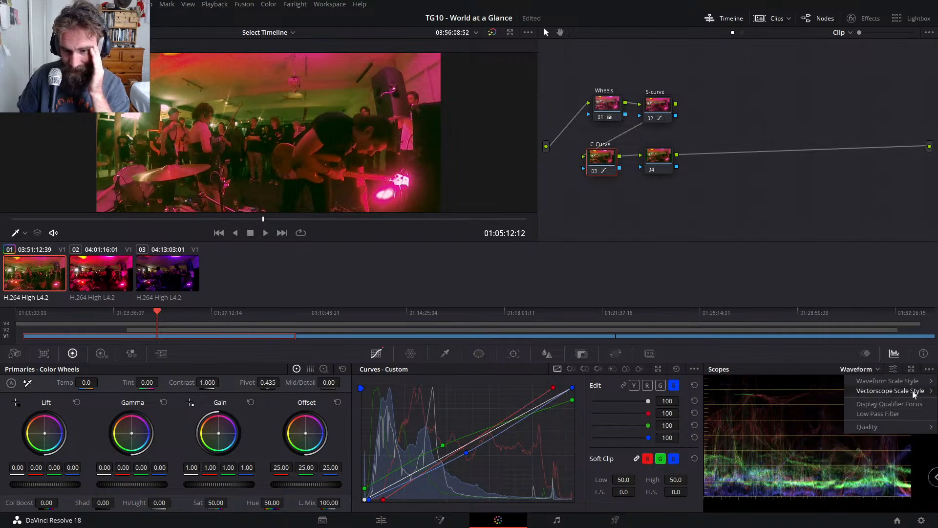
click(910, 405)
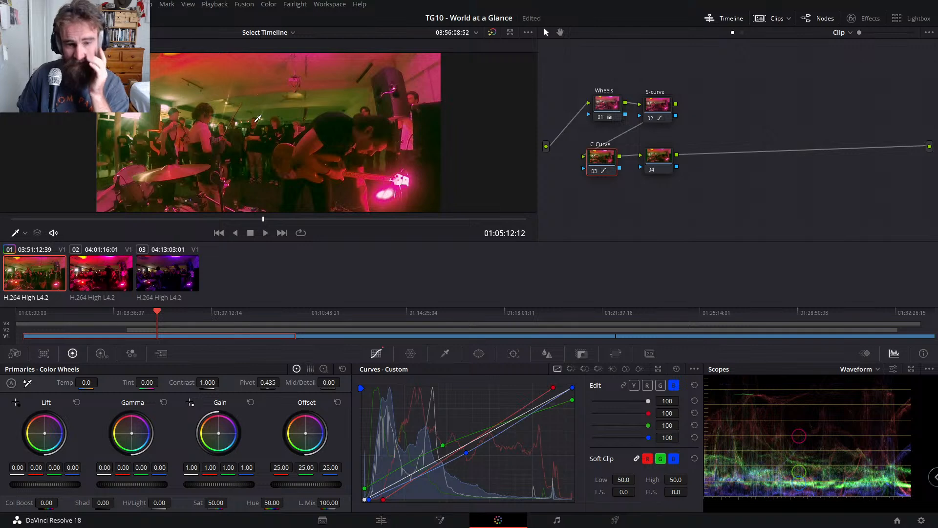
scroll(252, 122, up, 5)
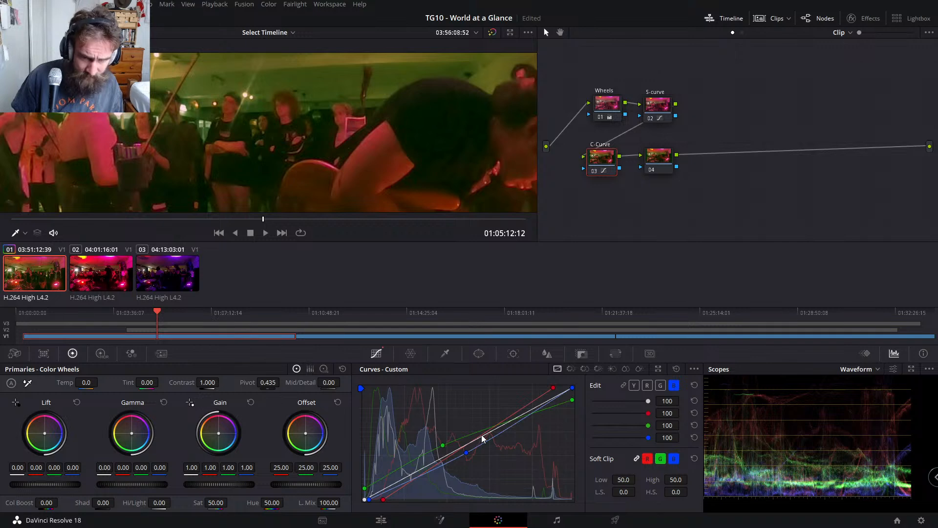
Step: Add a midtone control point to node 03's red curve, undoing the stray change made on the luminance curve
drag(482, 435, 482, 436)
key(ctrl+z)
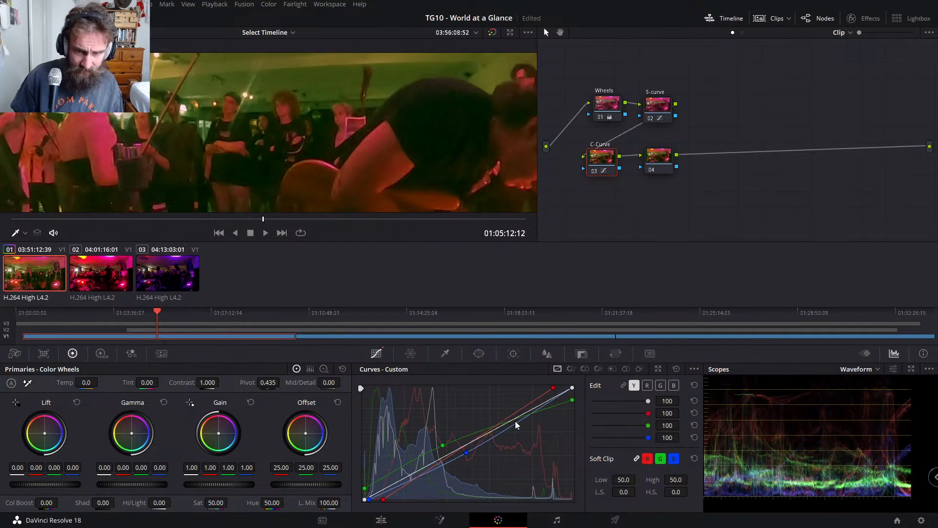
click(648, 385)
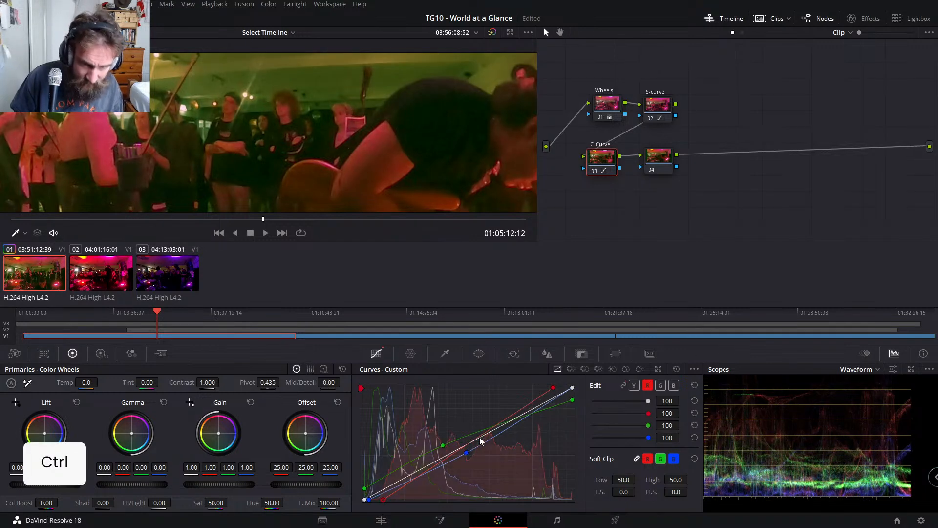
drag(485, 437, 465, 447)
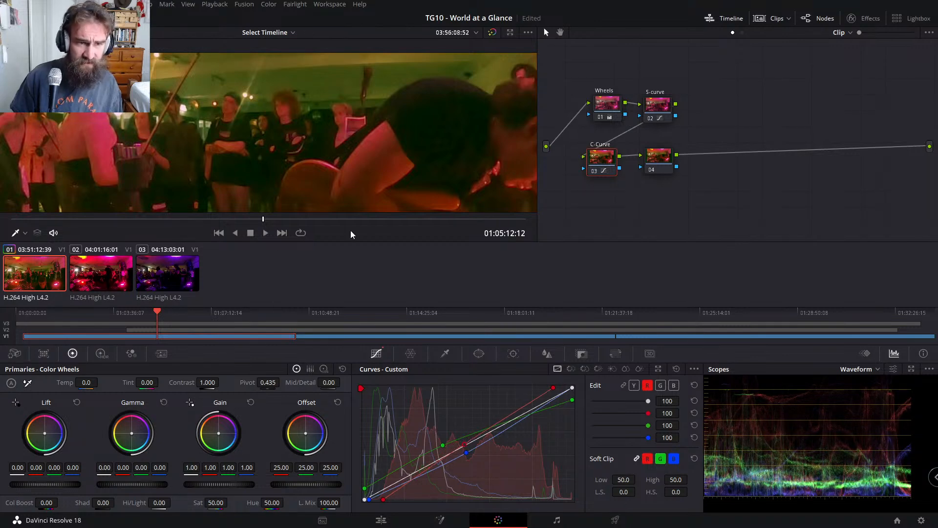
Step: Compare the band and background in the enlarged picture with node 03 off and on
key(ctrl+d)
key(ctrl+d)
key(ctrl+d)
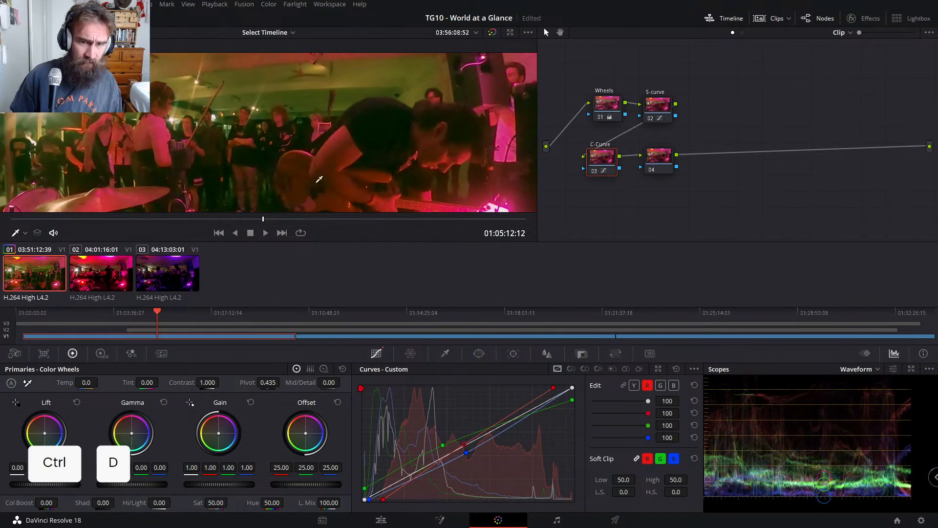
key(ctrl+d)
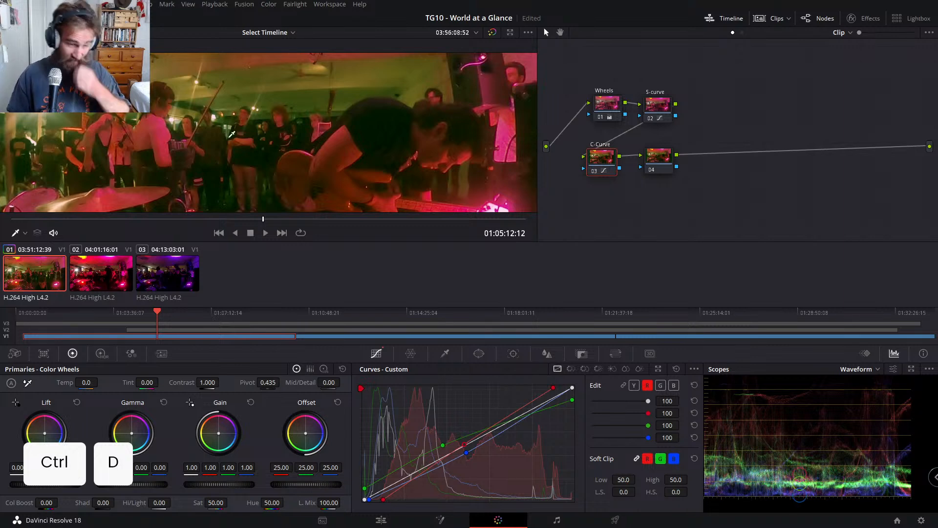
key(ctrl+d)
key(ctrl+d)
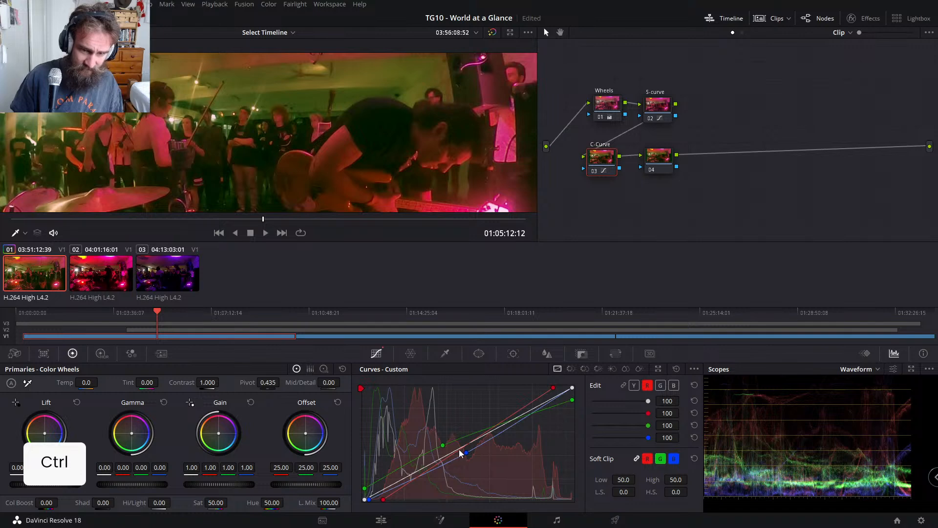
Step: Raise node 03's red midtone point and green black point, and slightly lower its green midtone and white points
drag(455, 454, 463, 440)
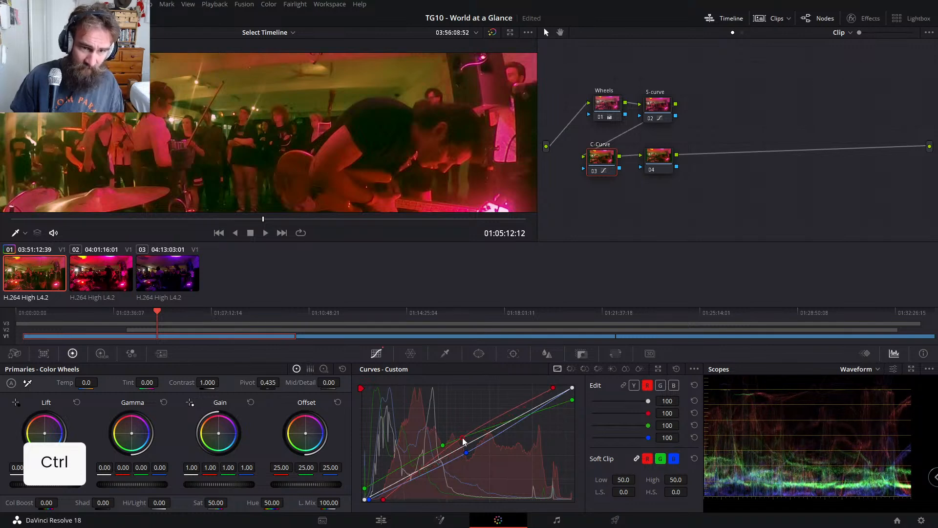
click(366, 489)
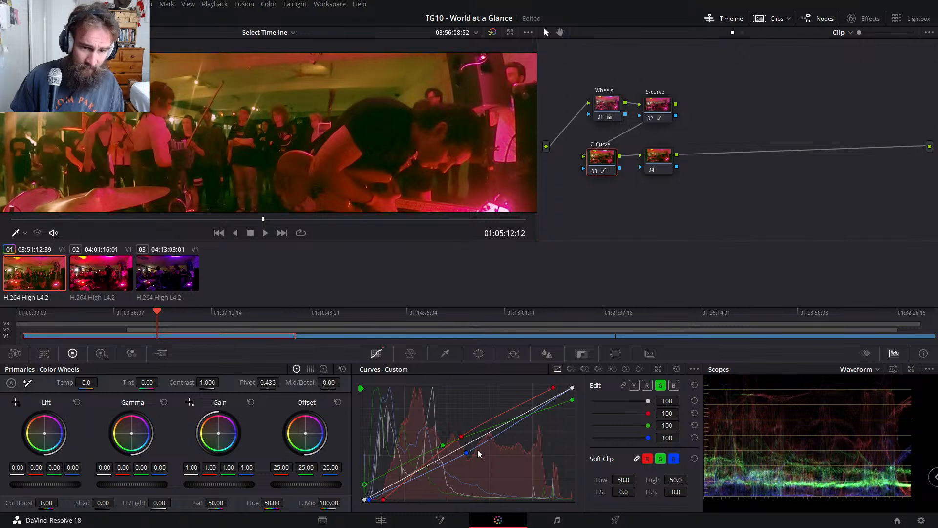
drag(445, 448, 446, 450)
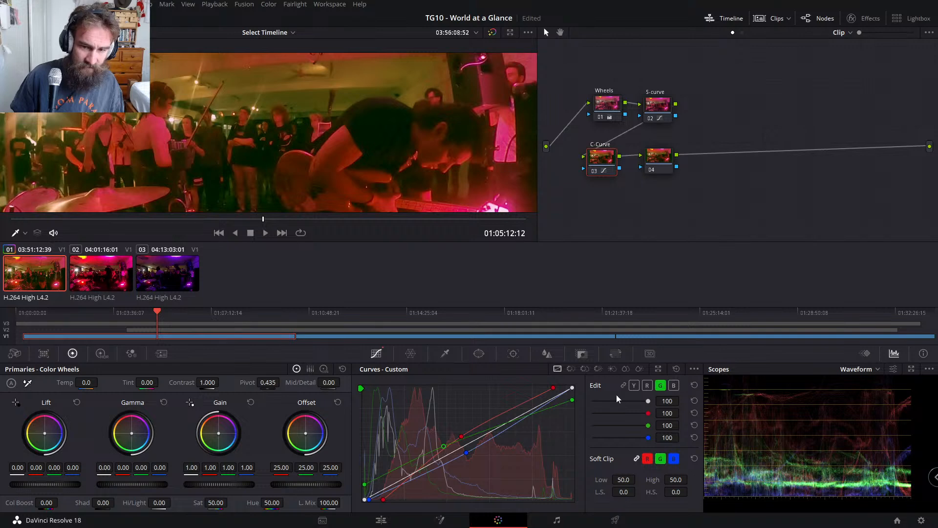
drag(574, 400, 573, 400)
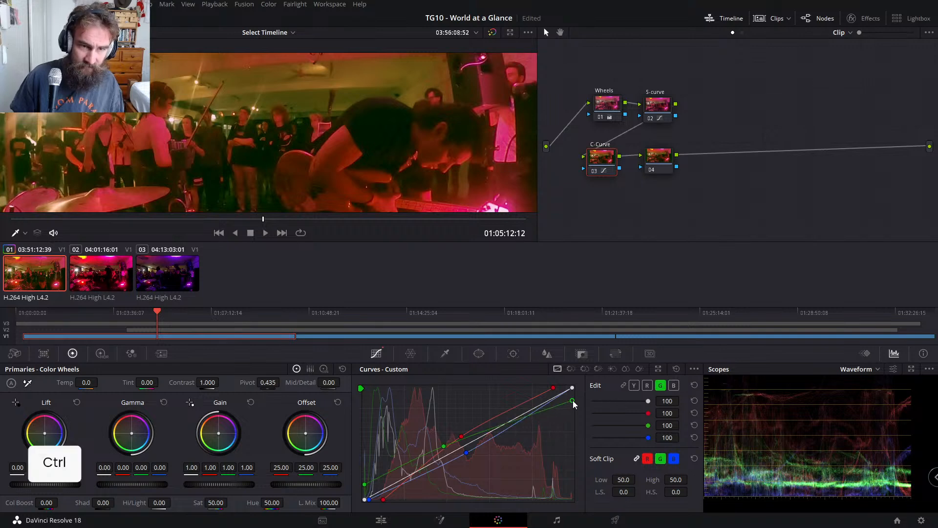
Step: Compare the whole picture with node 03 off and on after the red and green curve changes
key(ctrl+d)
key(ctrl+d)
scroll(358, 132, down, 5)
key(ctrl+d)
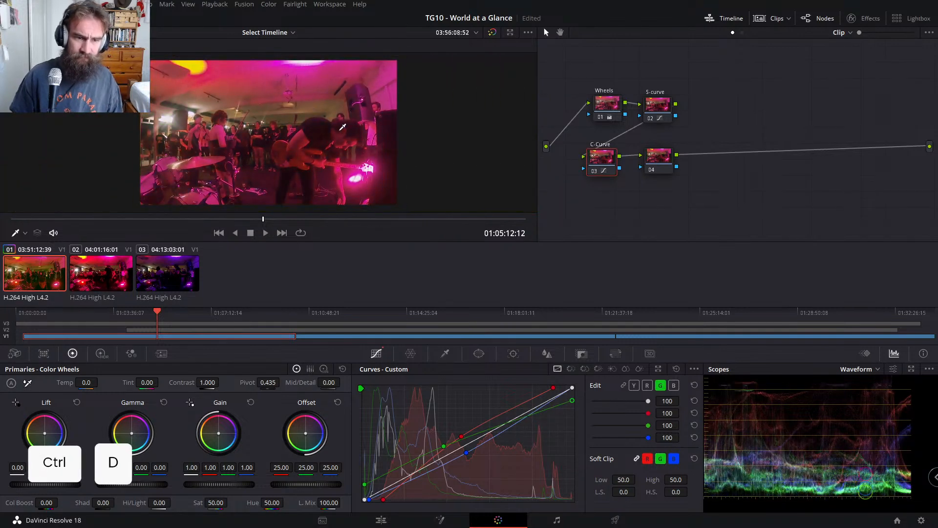
Step: Enable video track V2 to show its camera clip, switching tracks V1 and V2 off and back on
click(6, 330)
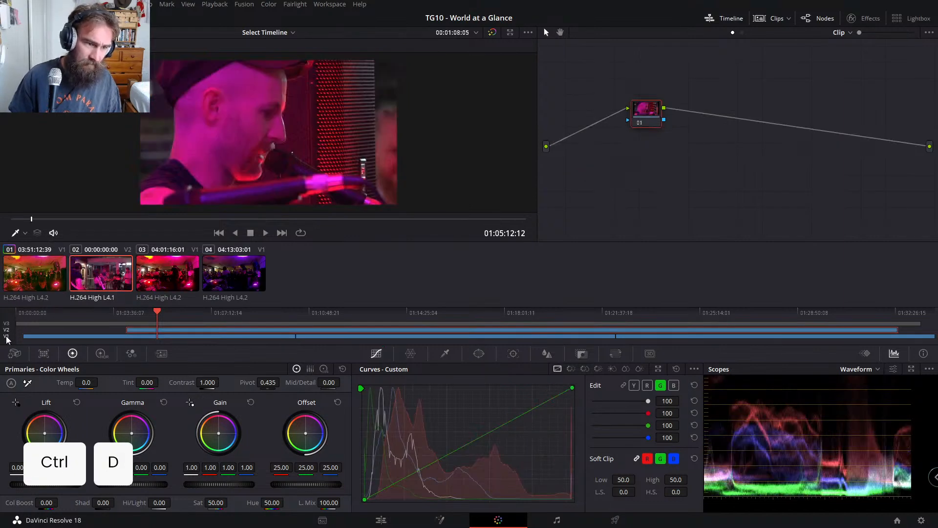
click(7, 337)
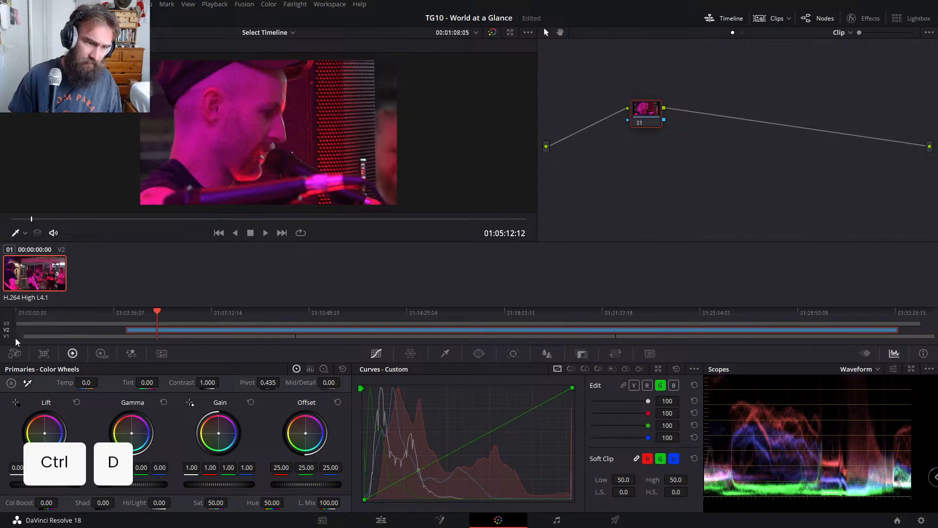
click(7, 337)
click(7, 336)
click(6, 331)
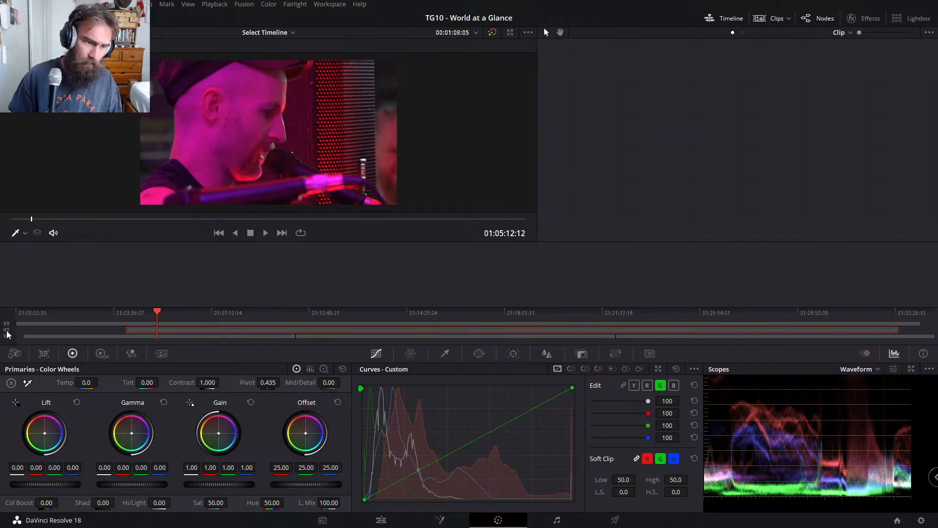
click(7, 337)
click(7, 331)
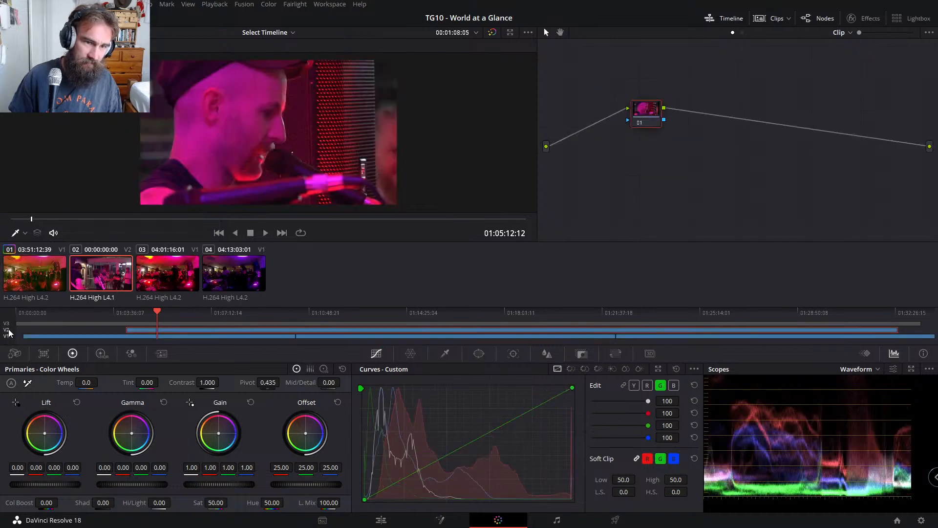
Step: Disable video track V2 to return to the V1 camera's clip 01
click(7, 331)
click(8, 330)
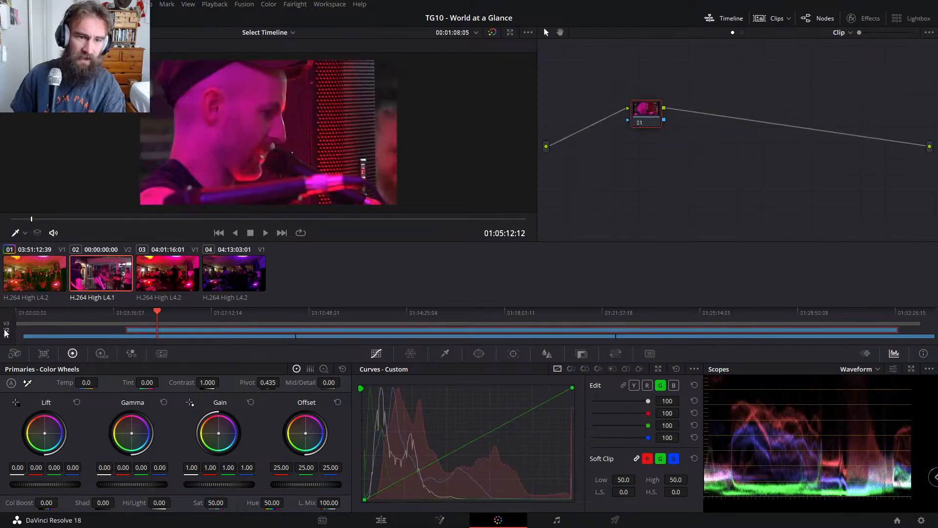
click(7, 331)
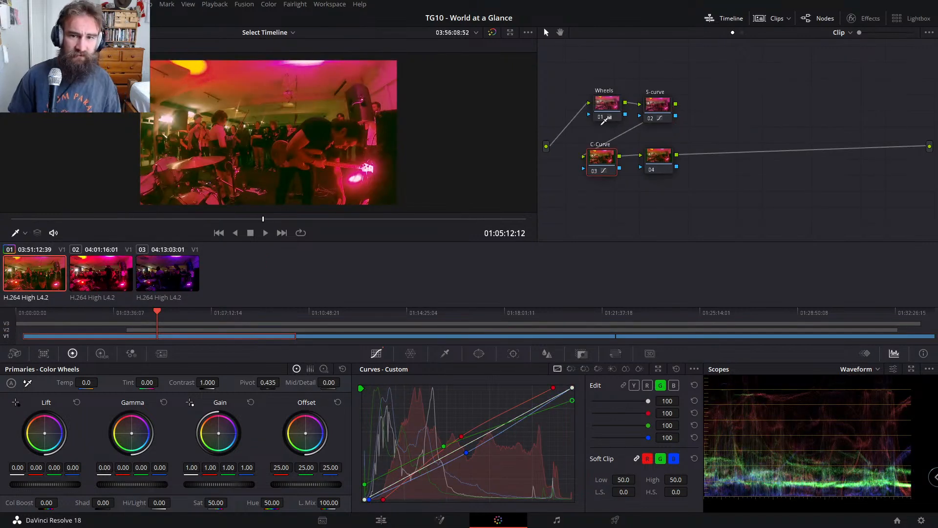
Step: Compare clip 01's whole picture with all four nodes off and on
key(ctrl+d)
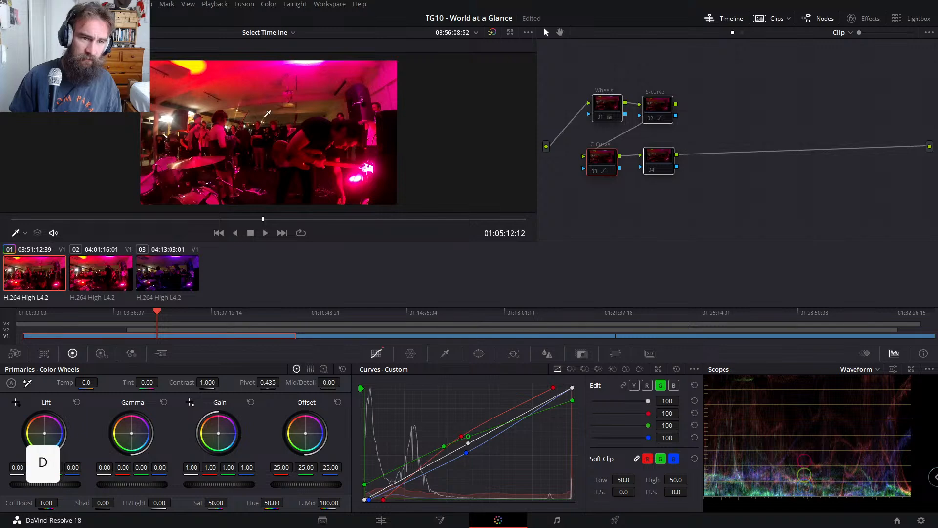
key(ctrl+d)
key(ctrl+d)
key(ctrl+d)
key(ctrl+d)
key(ctrl+d)
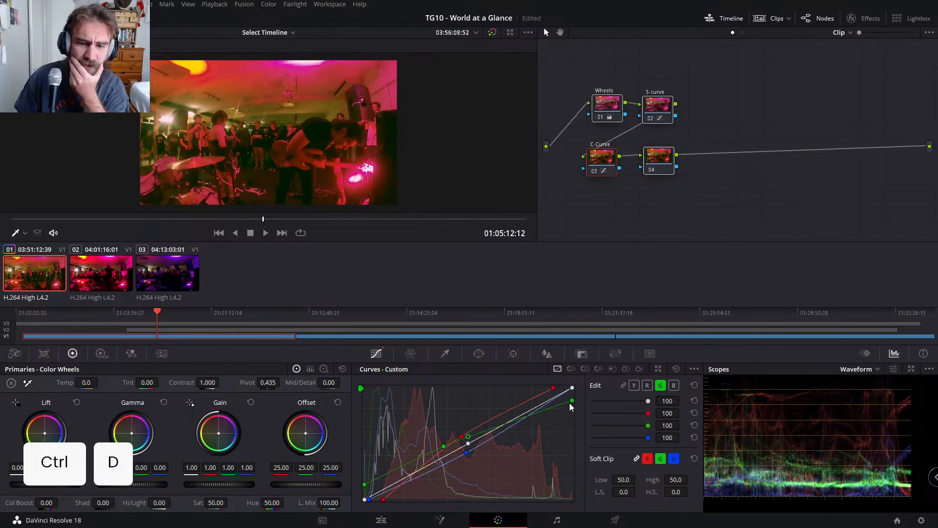
Step: Raise node 03's green white point and lower its green midtone point, comparing the picture with all nodes off and on
drag(573, 401, 573, 391)
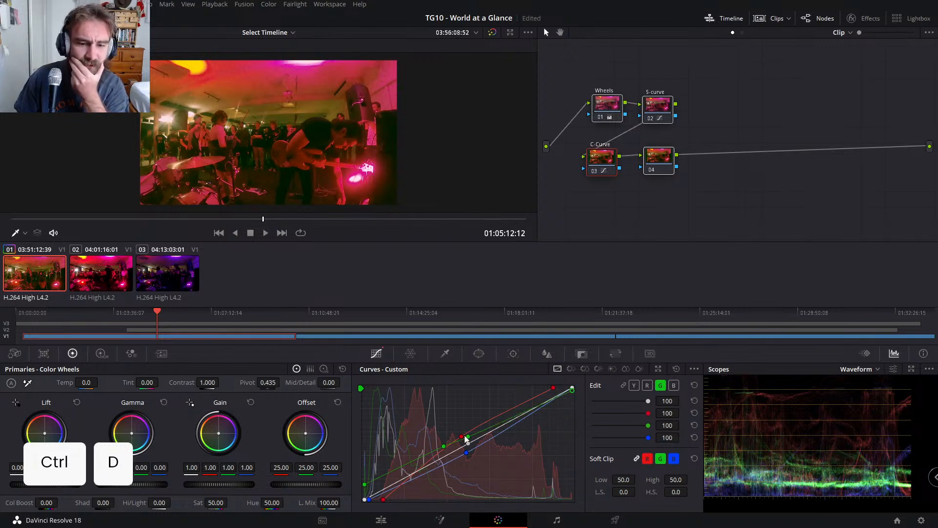
drag(443, 446, 449, 459)
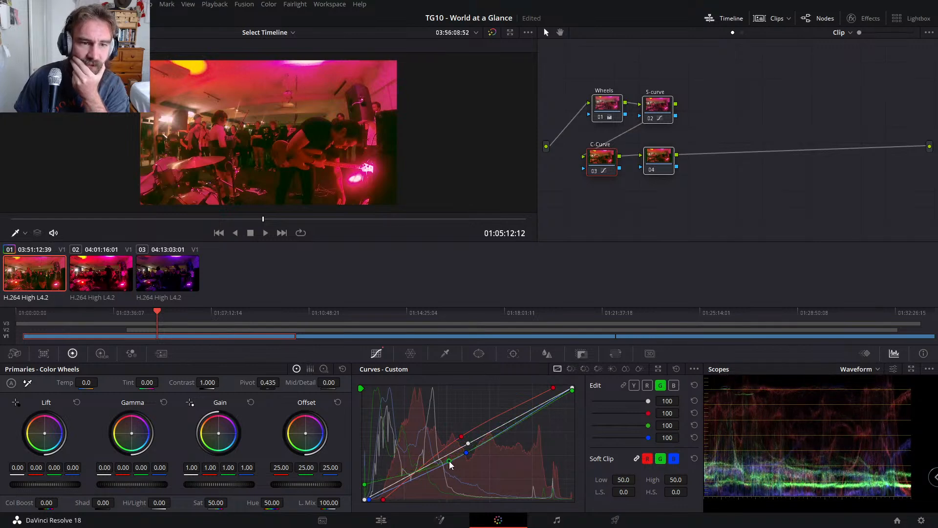
key(ctrl+d)
key(ctrl+d)
key(ctrl+d)
key(ctrl+d)
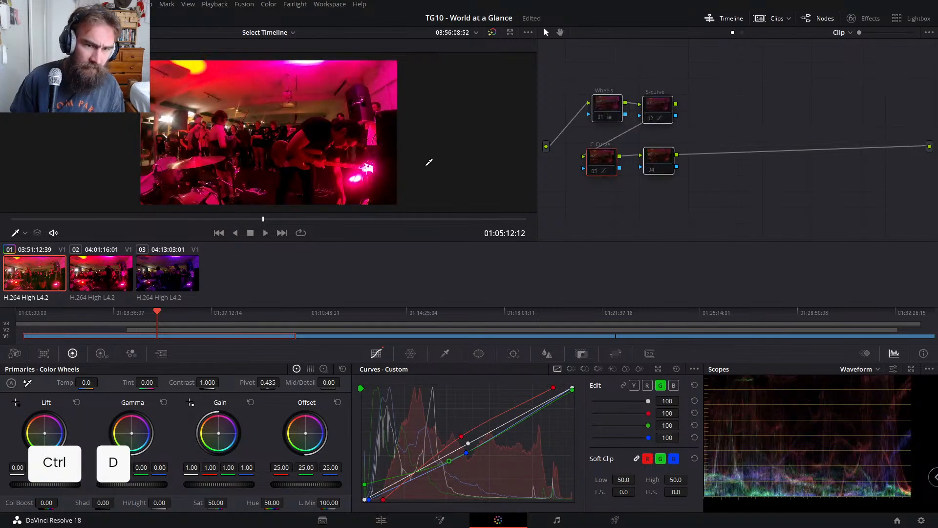
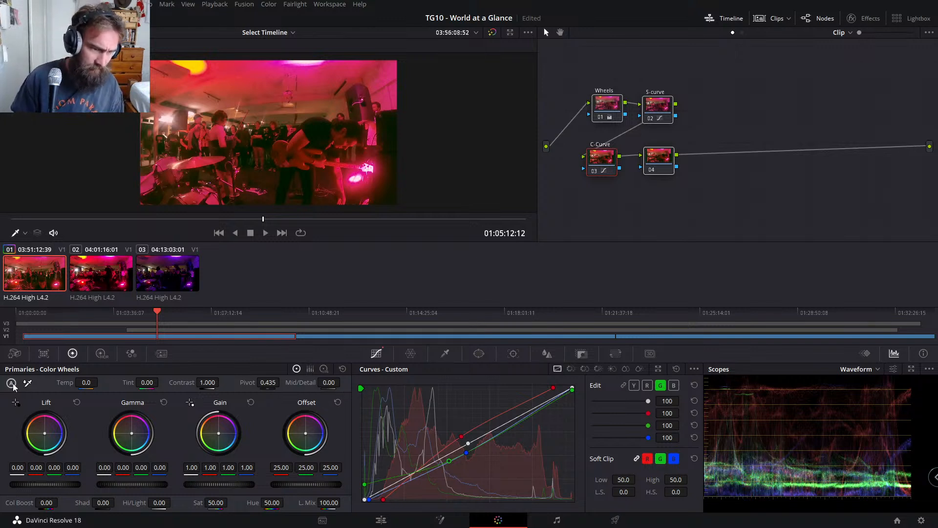
Step: Clear the luma curve's points on the S-curve node and turn on Editable Splines
mouse_move(660, 163)
mouse_down()
mouse_move(653, 187)
mouse_move(823, 174)
mouse_move(611, 172)
mouse_move(666, 170)
mouse_up()
click(677, 117)
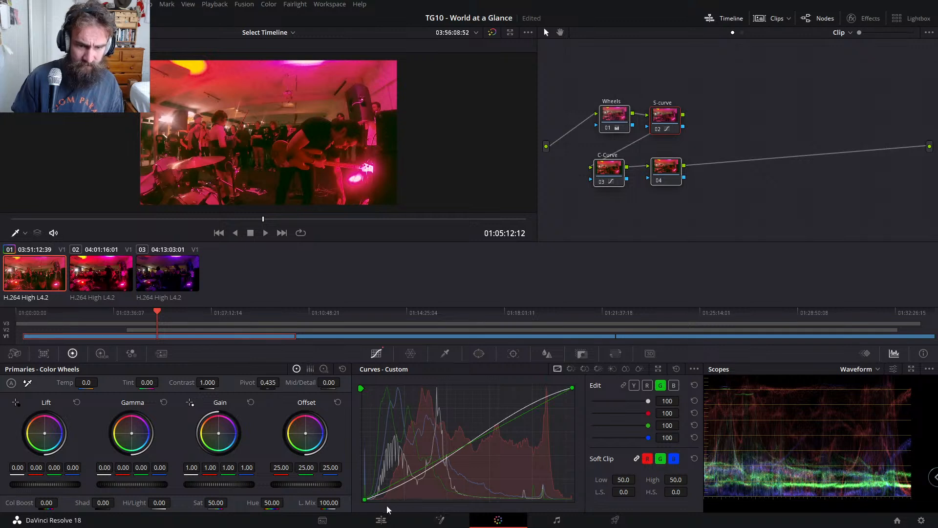
click(534, 400)
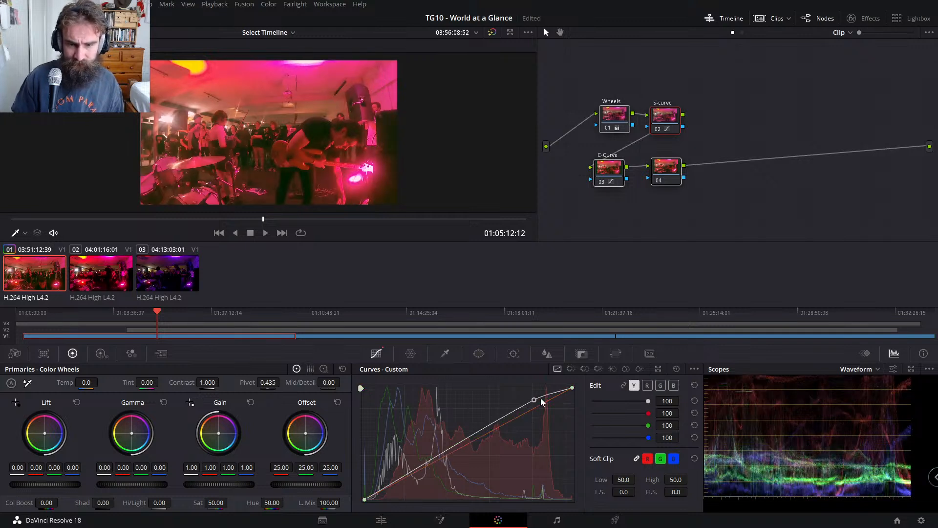
right_click(537, 399)
click(693, 369)
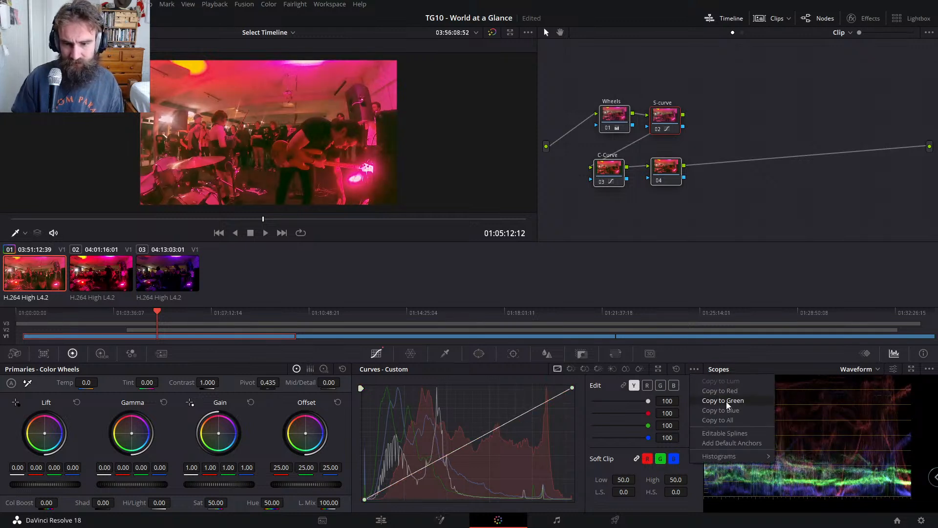
click(322, 489)
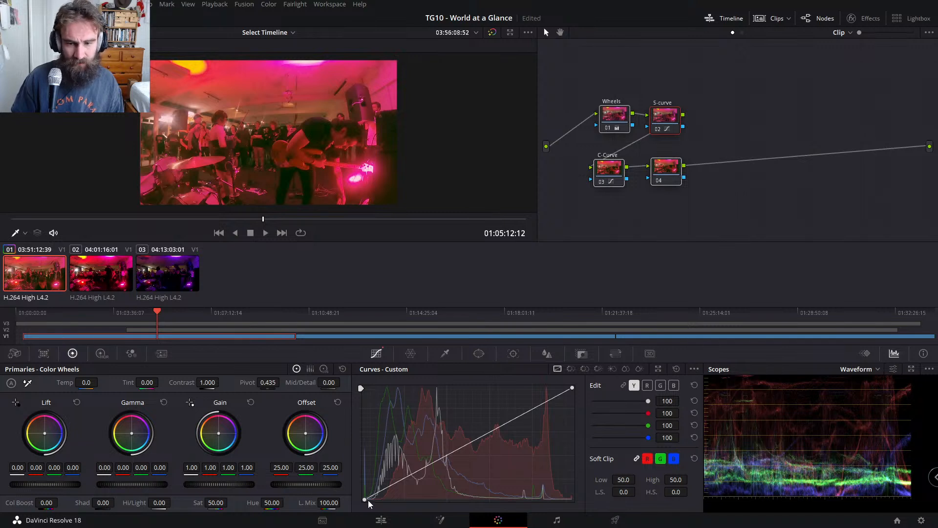
Step: Shape the S-curve node's luma curve into an S by pulling the black point's handle down and the white point's handle up
click(433, 462)
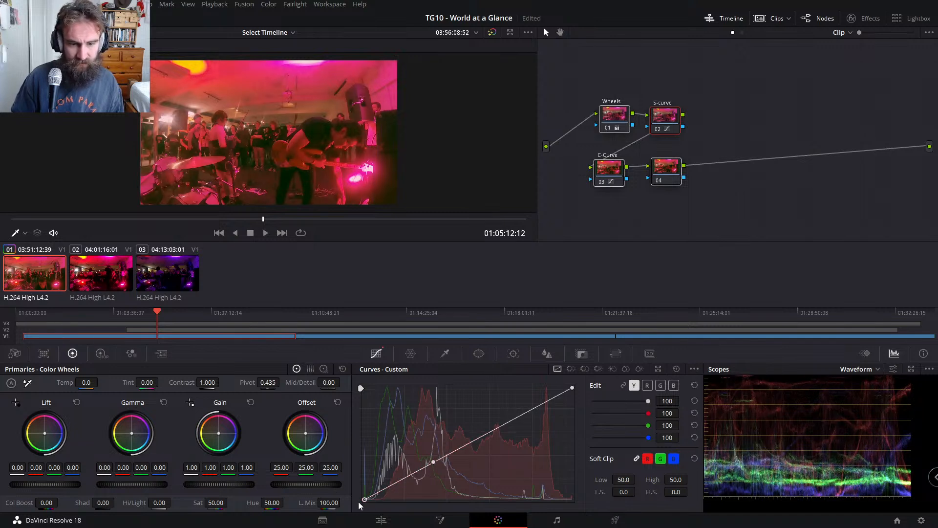
drag(435, 458, 435, 488)
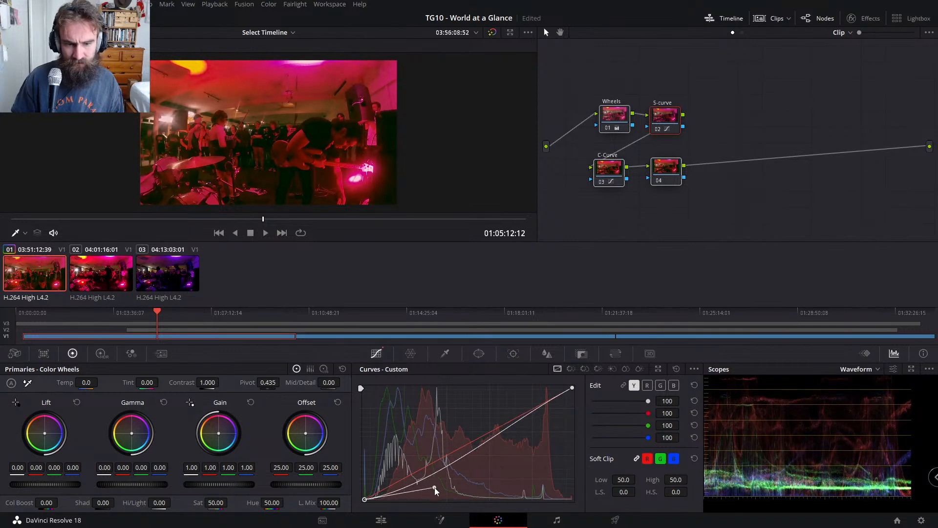
click(573, 388)
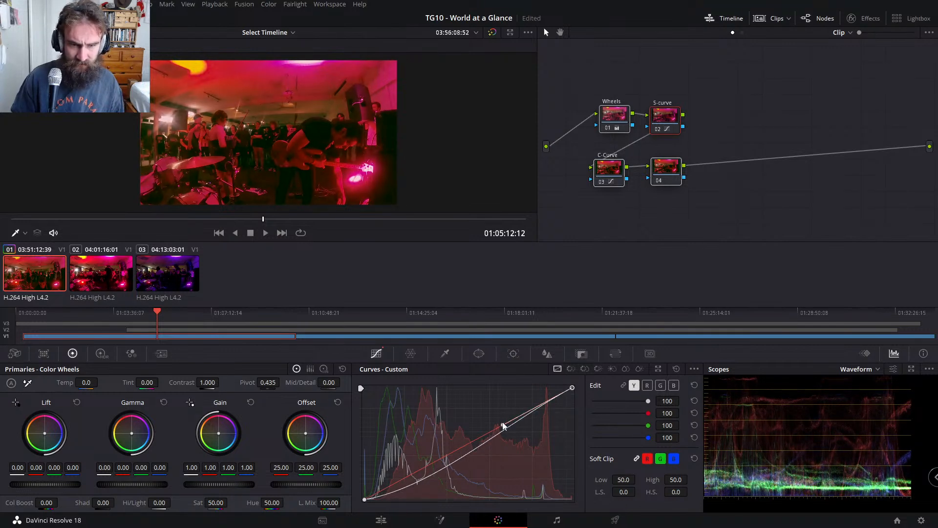
drag(503, 425, 491, 397)
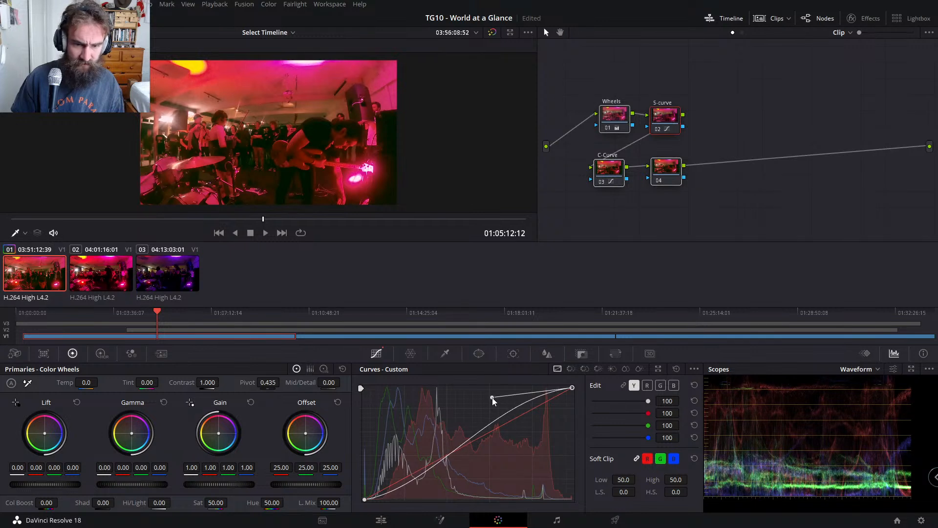
click(366, 500)
drag(366, 499, 442, 491)
Step: Select all four nodes and compare the picture with the whole grade off and on after reshaping the luma curve
key(ctrl+d)
key(ctrl+d)
key(ctrl+d)
key(ctrl+d)
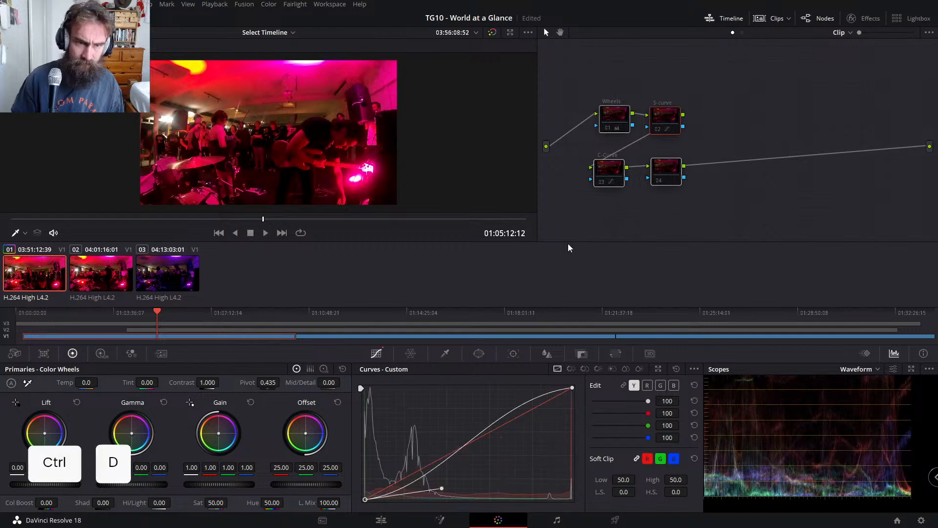
drag(691, 80, 548, 225)
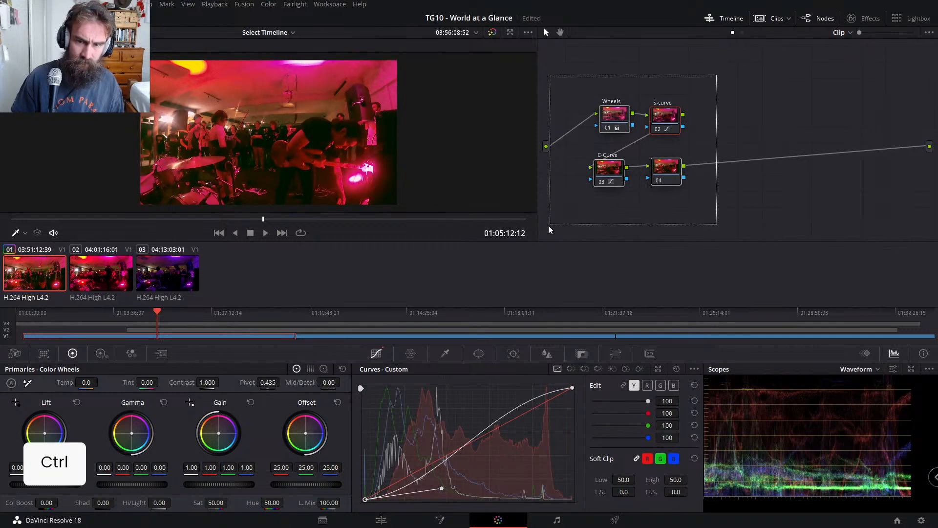
key(ctrl+d)
key(ctrl+d)
key(ctrl+d)
key(ctrl+d)
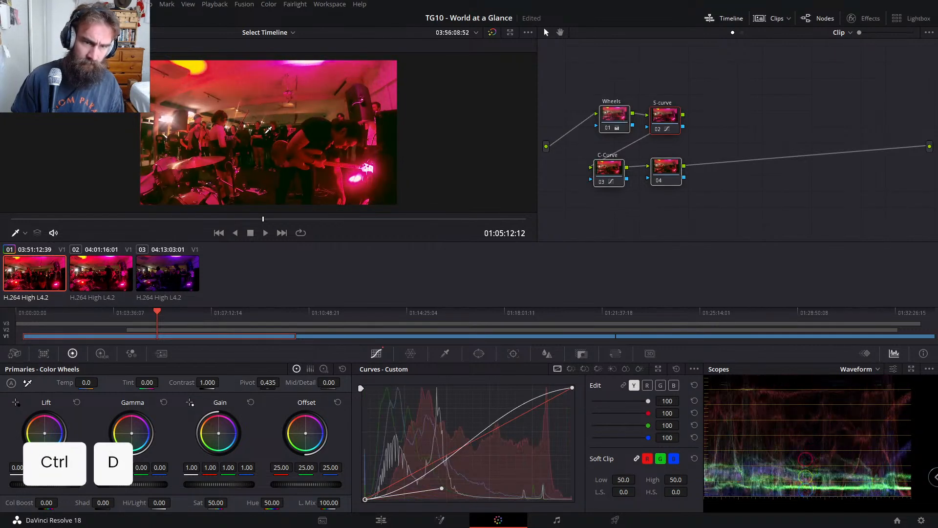
Step: Lower the handle of the S-curve node's luma black point slightly while viewing the band enlarged
scroll(296, 142, up, 3)
drag(353, 139, 377, 87)
scroll(377, 87, up, 2)
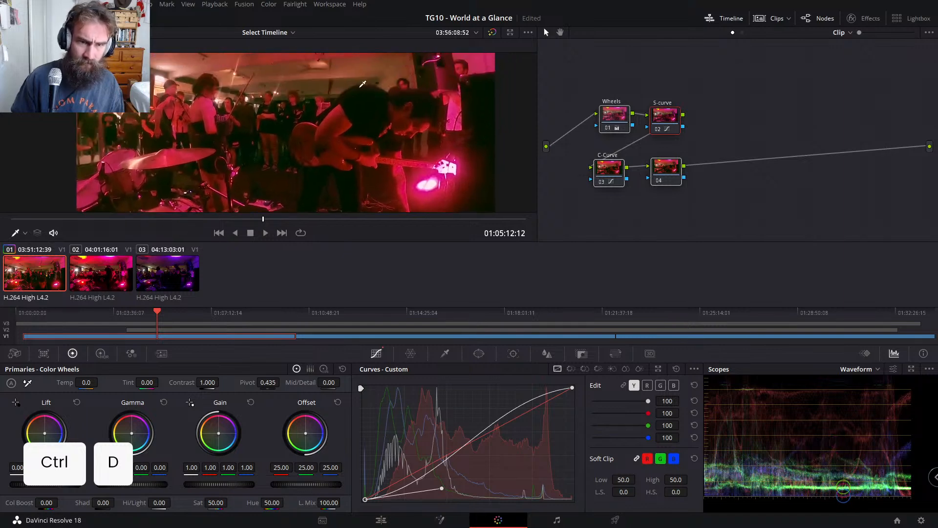
drag(441, 488, 442, 494)
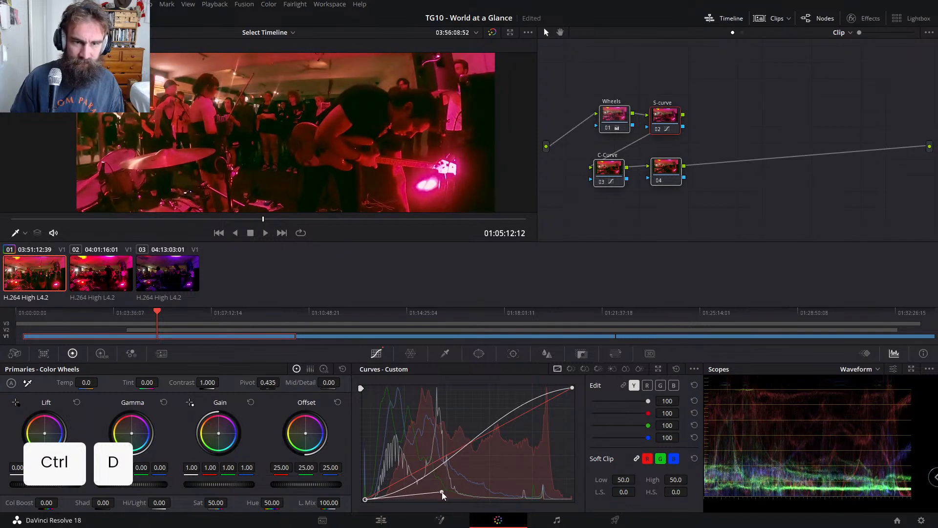
Step: Delete the green midtone point from the C-Curve node and compare the picture with all nodes off and on
click(608, 169)
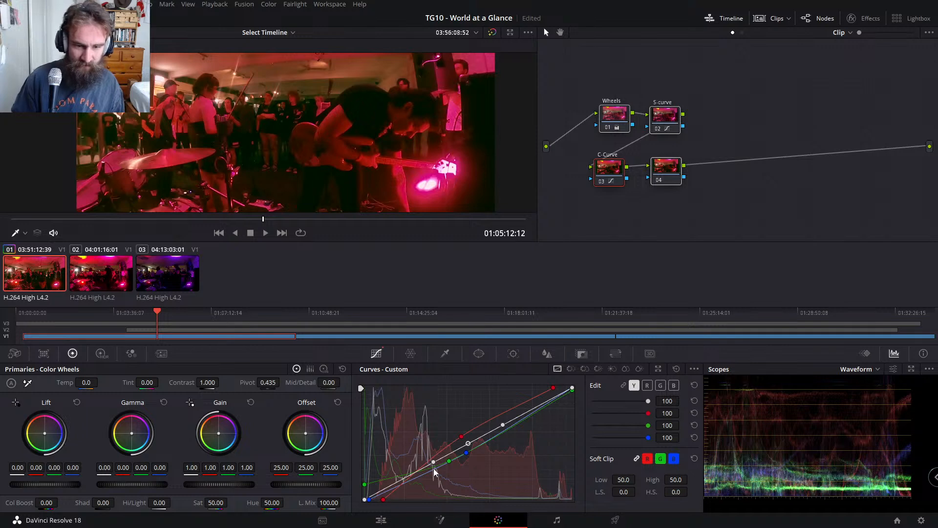
right_click(449, 461)
key(ctrl+d)
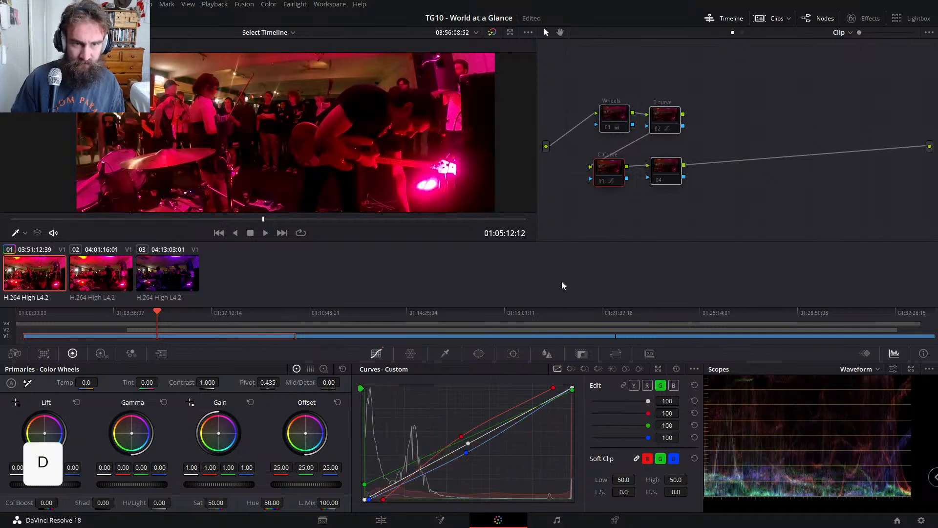
key(ctrl+d)
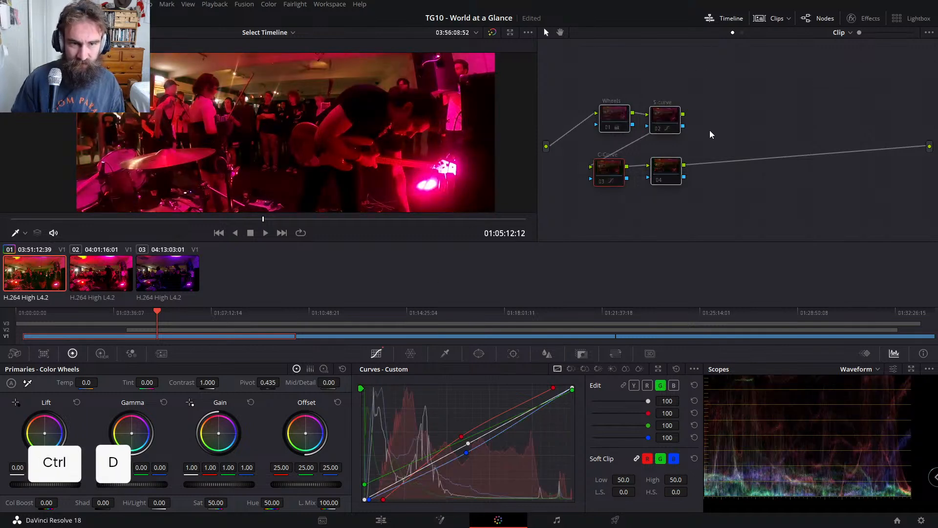
key(ctrl+d)
key(ctrl+d)
Step: Compare the band and background in the further enlarged picture with all nodes off and on
scroll(369, 93, up, 3)
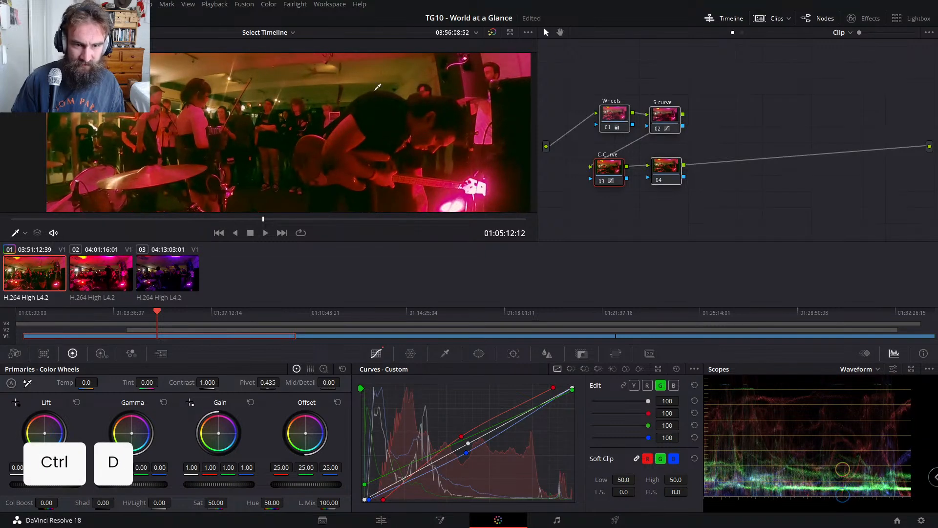
key(ctrl+d)
key(ctrl+d)
key(ctrl+d)
key(ctrl+d)
key(ctrl+d)
key(ctrl+d)
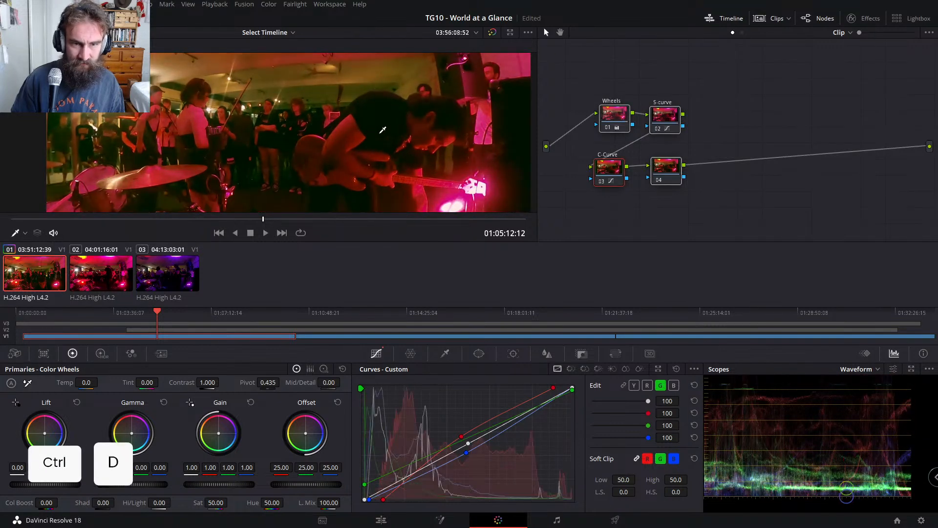
Step: Delete the red midtone point from the C-Curve node and compare the enlarged picture with all nodes off and on
right_click(461, 436)
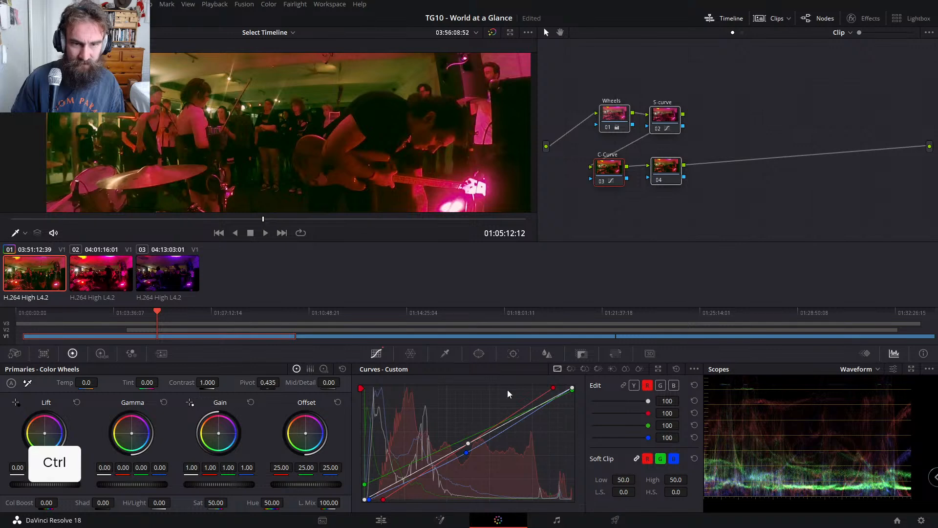
key(ctrl+d)
key(ctrl+d)
key(ctrl+d)
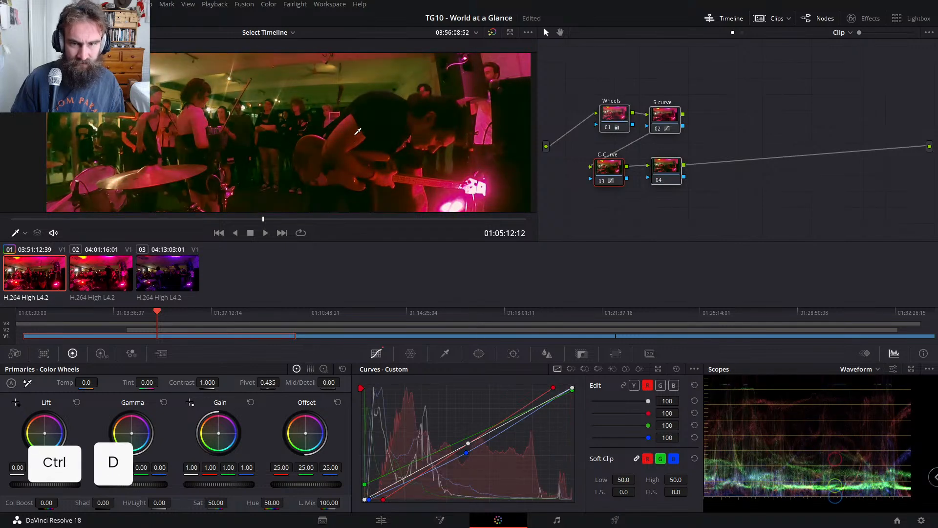
key(ctrl+d)
key(ctrl+d)
key(ctrl+d)
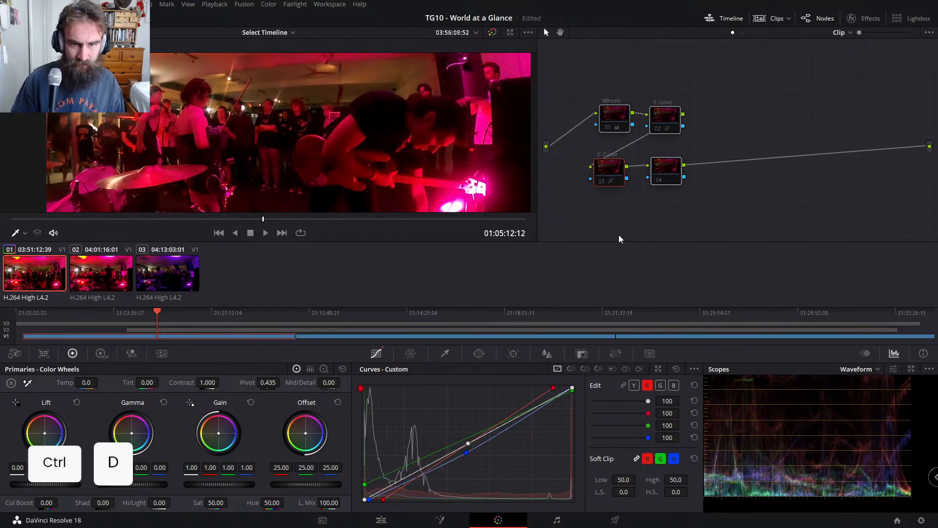
key(ctrl+d)
key(ctrl+d)
key(ctrl+d)
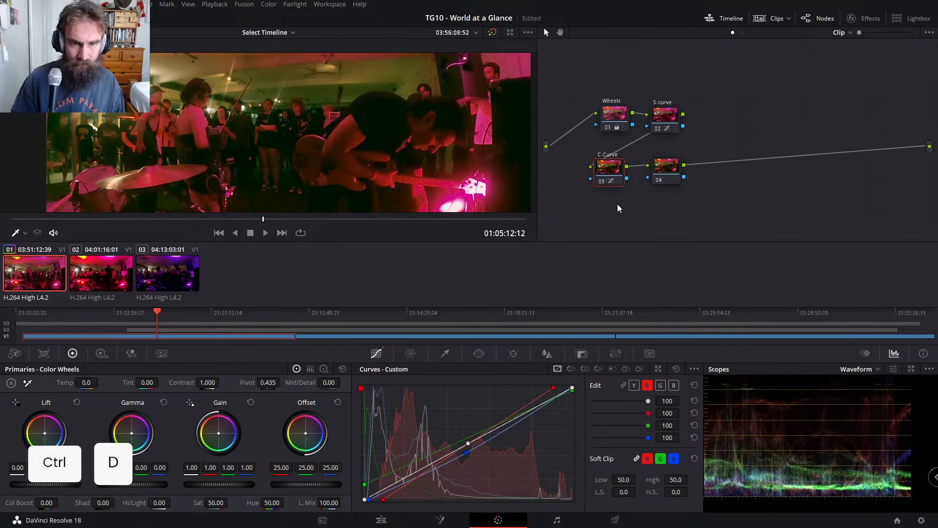
Step: Compare the picture with the C-Curve node and the S-curve node switched off and on individually
key(ctrl+d)
click(661, 126)
key(ctrl+d)
key(ctrl+d)
key(ctrl+d)
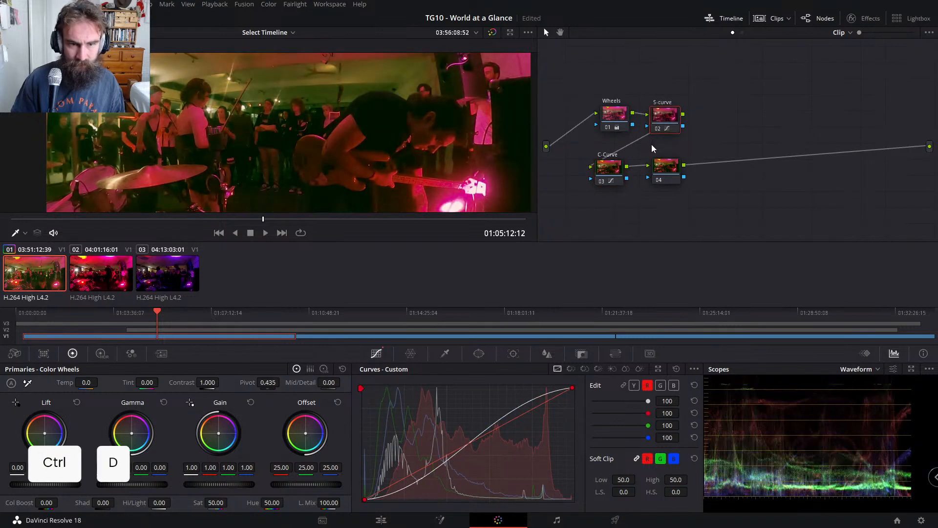
key(ctrl+d)
Step: Select all four nodes and compare the enlarged picture with the whole grade repeatedly off and on
drag(593, 213, 745, 30)
key(ctrl+d)
key(ctrl+d)
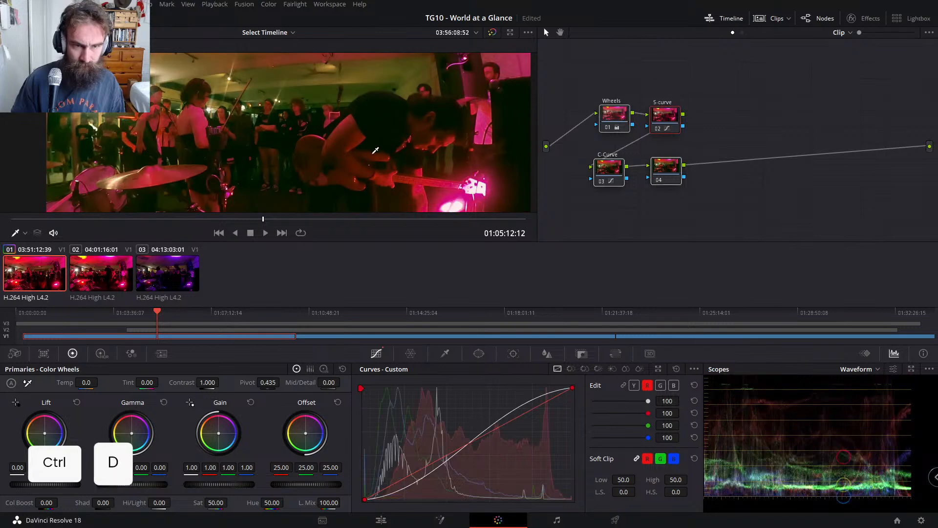
key(ctrl+d)
key(ctrl+d)
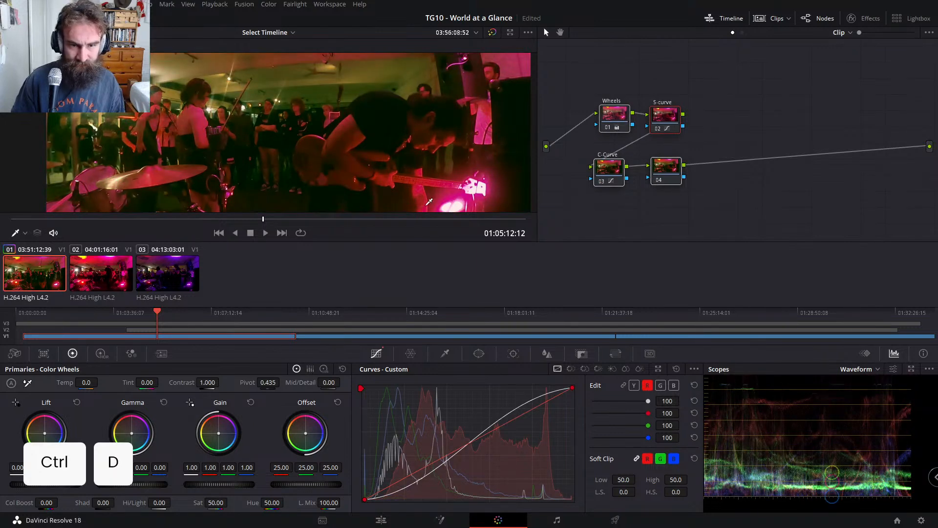
key(ctrl+d)
key(ctrl+d)
key(ctrl+d)
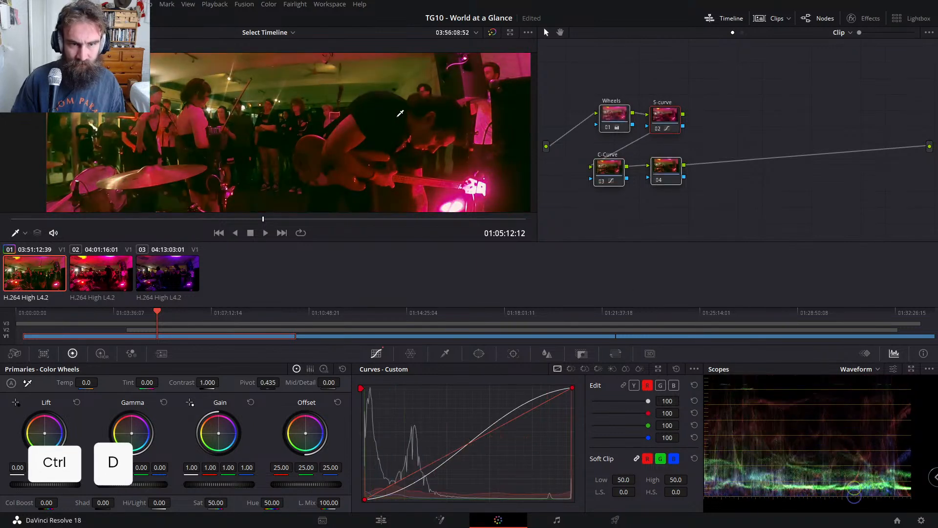
key(ctrl+d)
key(ctrl+d)
key(ctrl+d)
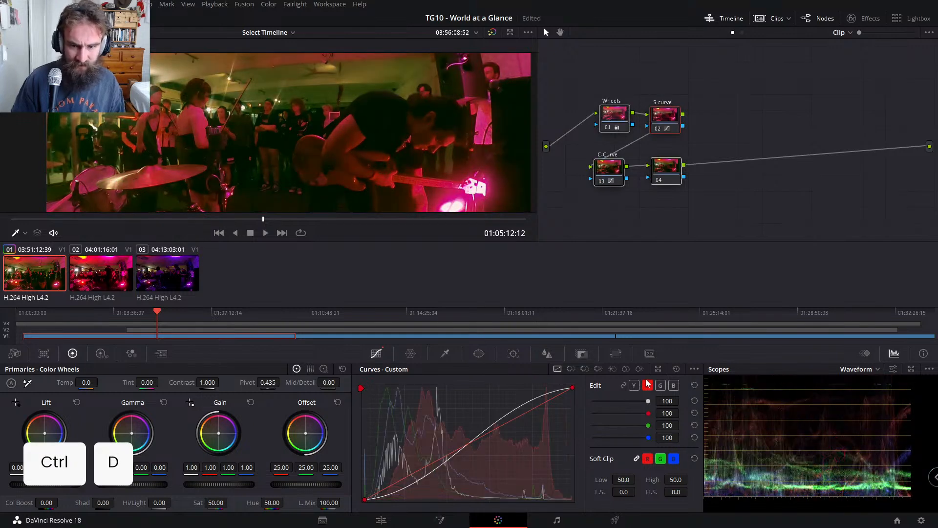
Step: Select the C-Curve node, move its red curve's highlight endpoint inward, and try a red midtone point
click(610, 179)
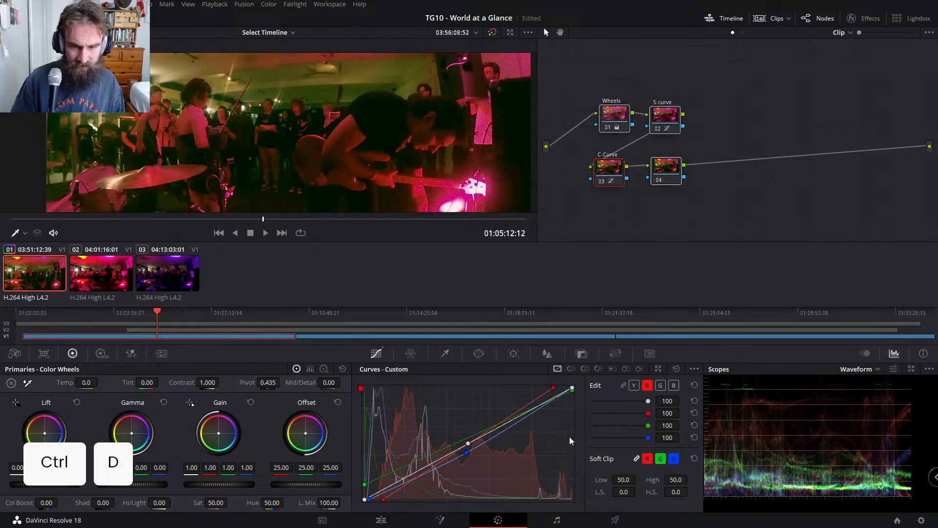
drag(554, 389, 529, 385)
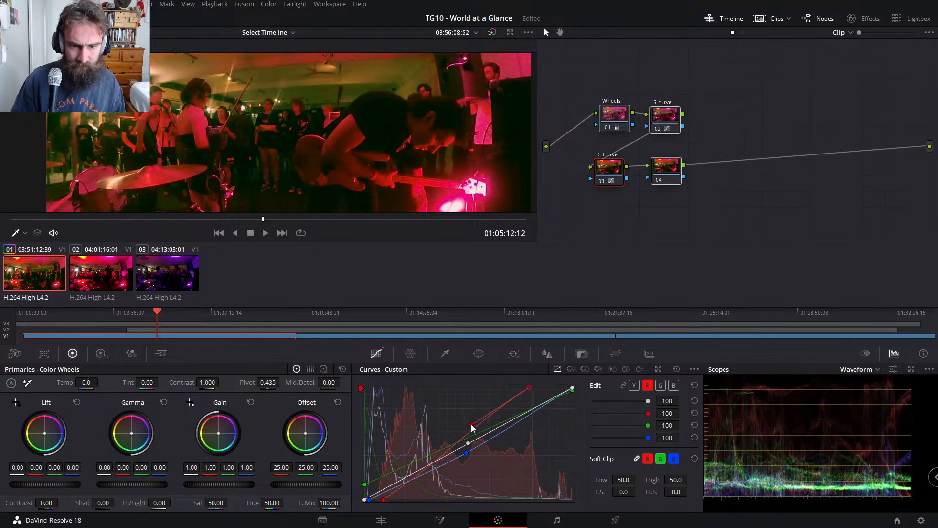
drag(472, 425, 487, 433)
Step: Lower the C-Curve node's blue highlight endpoint and ease the red one slightly outward, deleting any added red midtone points
click(674, 385)
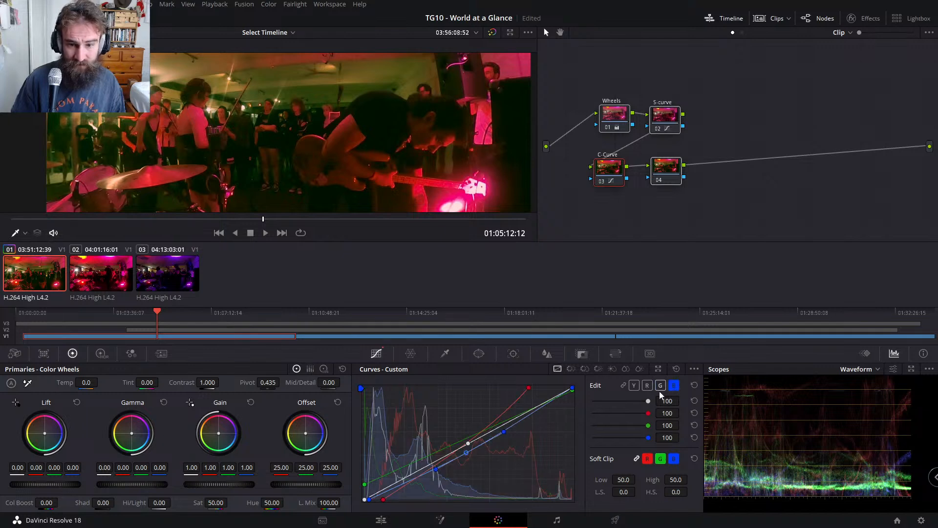
drag(562, 386, 512, 428)
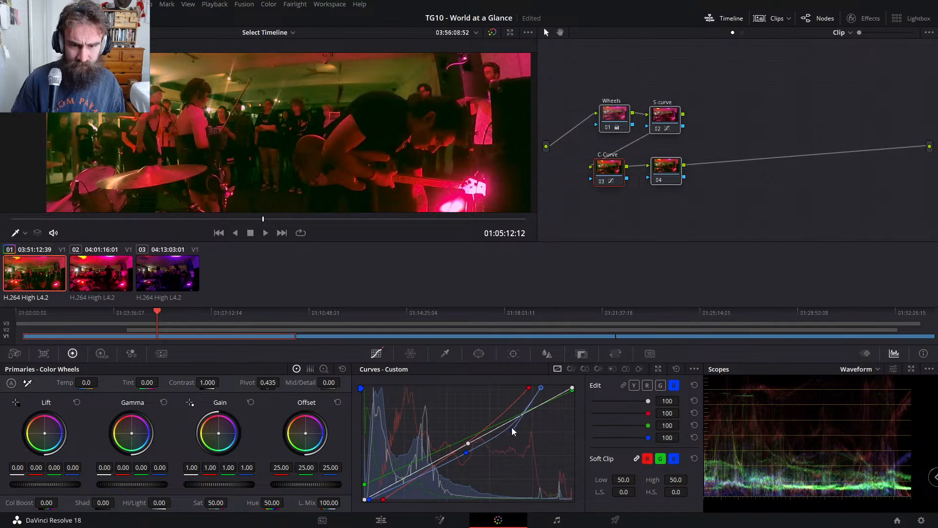
mouse_move(541, 387)
mouse_down()
mouse_move(597, 428)
mouse_move(596, 418)
mouse_move(530, 411)
mouse_move(538, 383)
mouse_up()
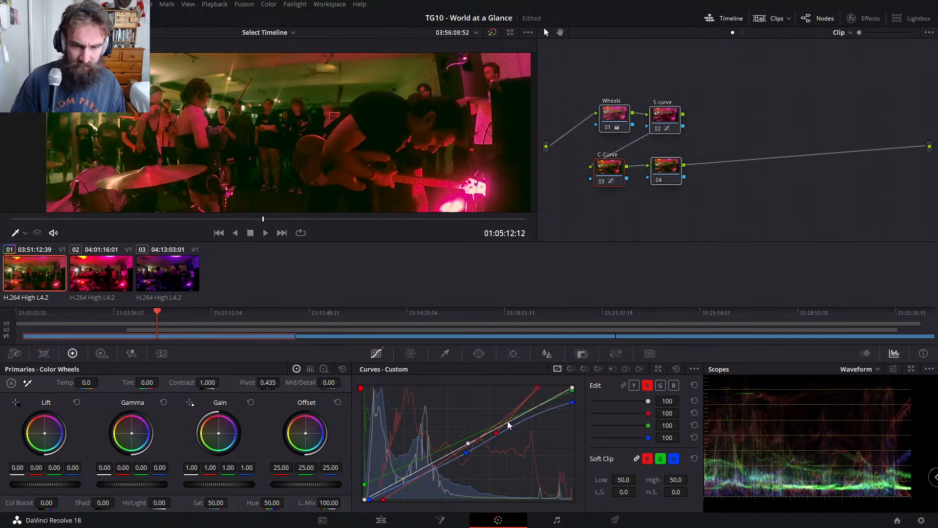
mouse_move(492, 430)
mouse_down()
mouse_move(494, 440)
mouse_move(518, 435)
mouse_move(500, 435)
mouse_up()
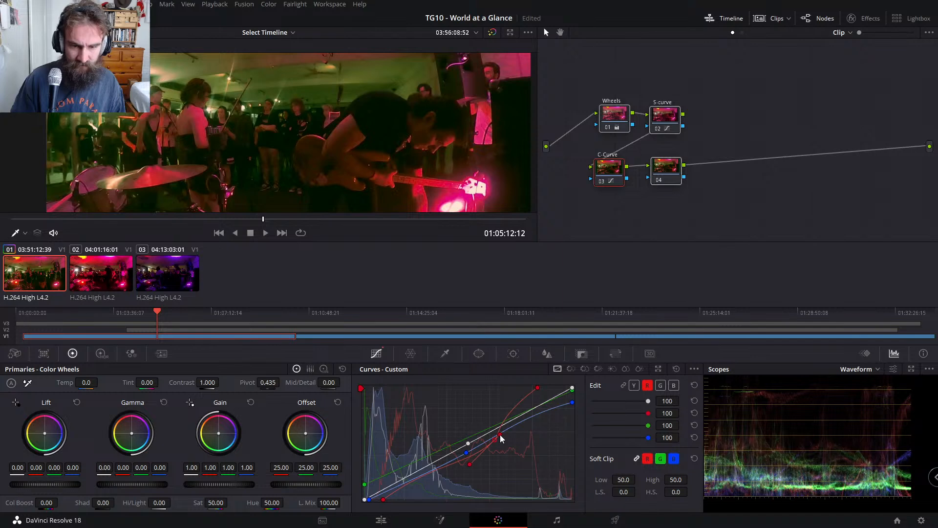
right_click(494, 441)
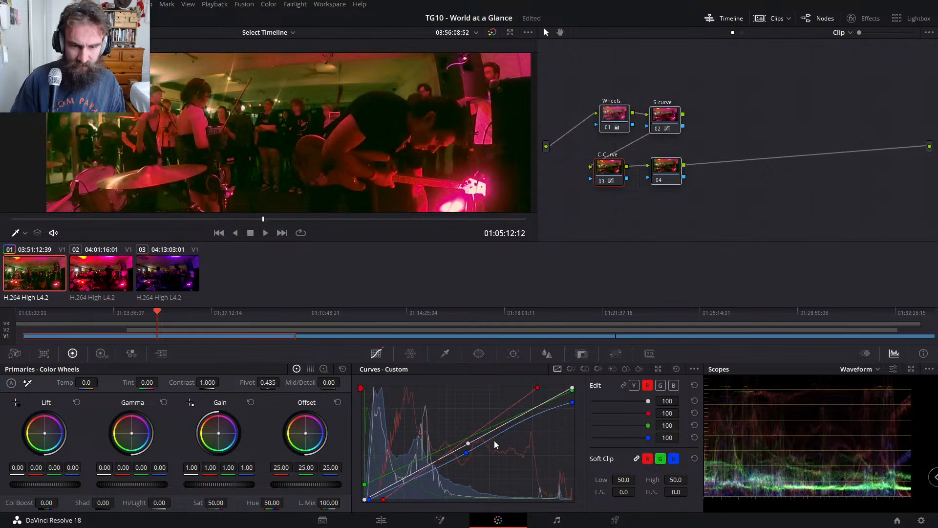
Step: Select all four nodes and compare the picture with the whole grade off and on
click(694, 369)
click(605, 197)
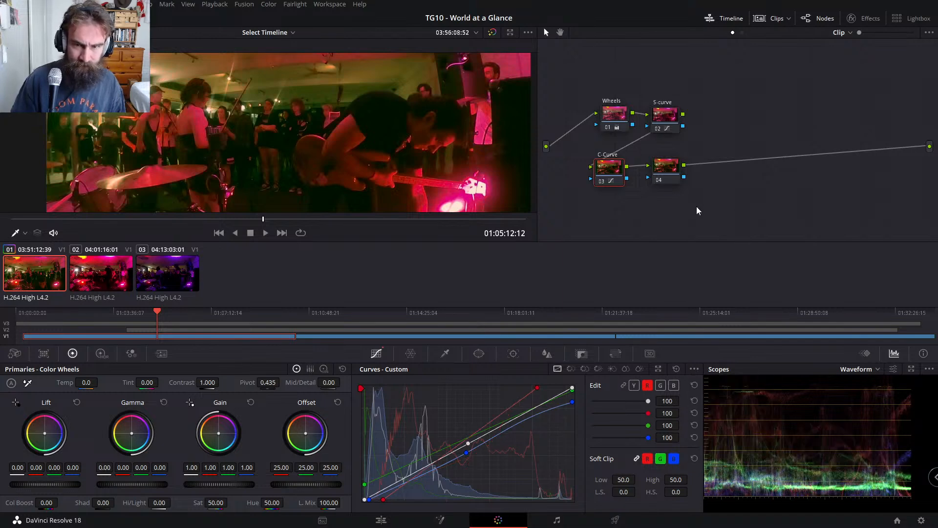
key(ctrl+d)
key(ctrl+d)
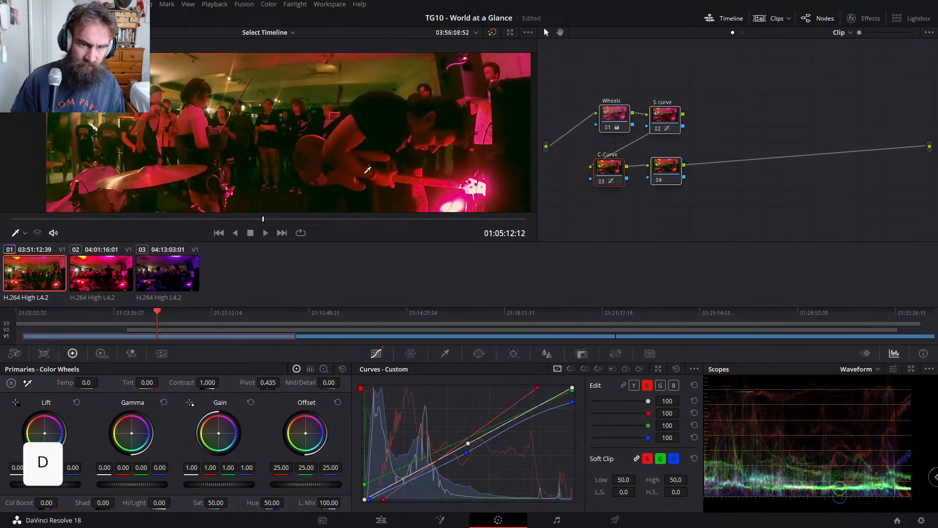
key(ctrl+d)
key(ctrl+d)
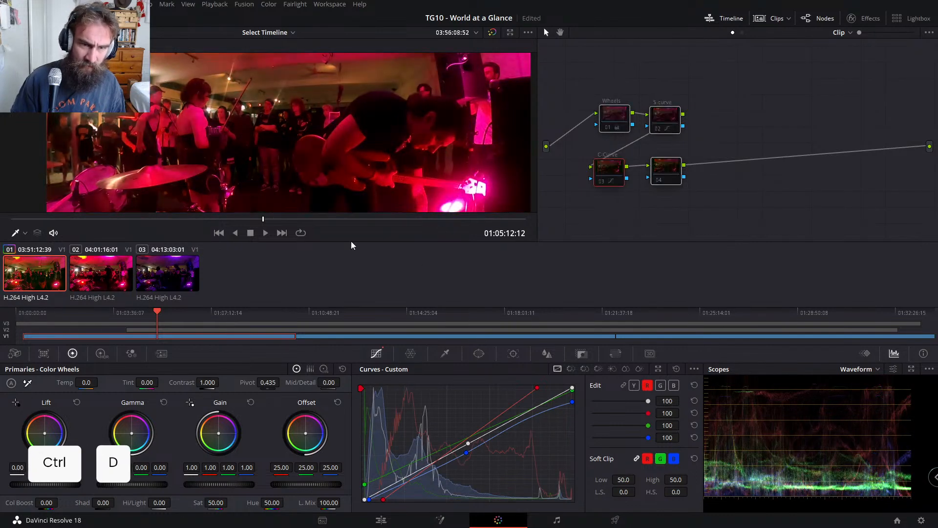
key(ctrl+d)
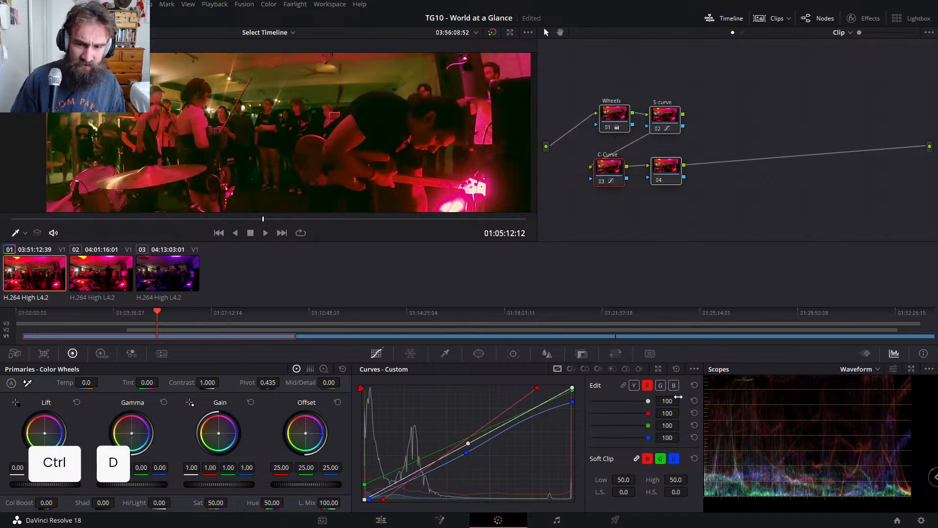
key(ctrl+d)
Step: Delete the blue midtone point from the C-Curve node and switch all nodes back on
right_click(465, 453)
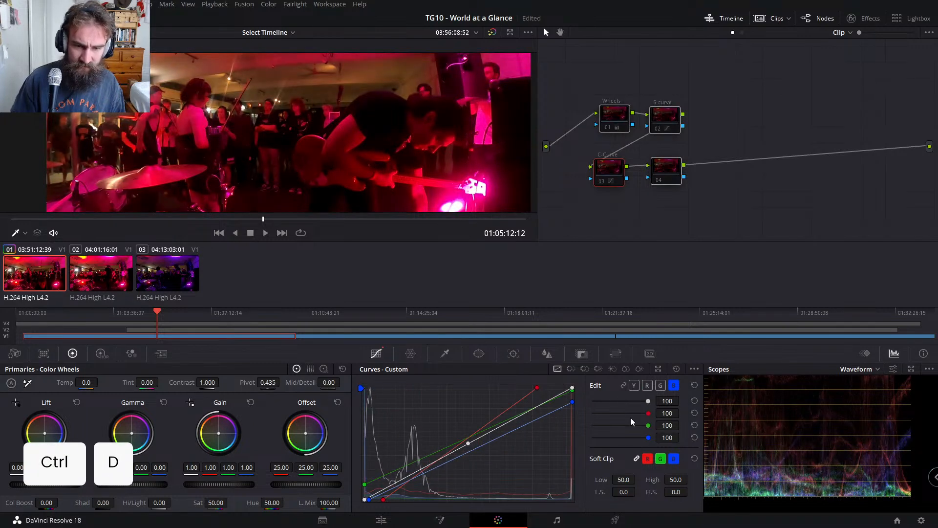
click(633, 385)
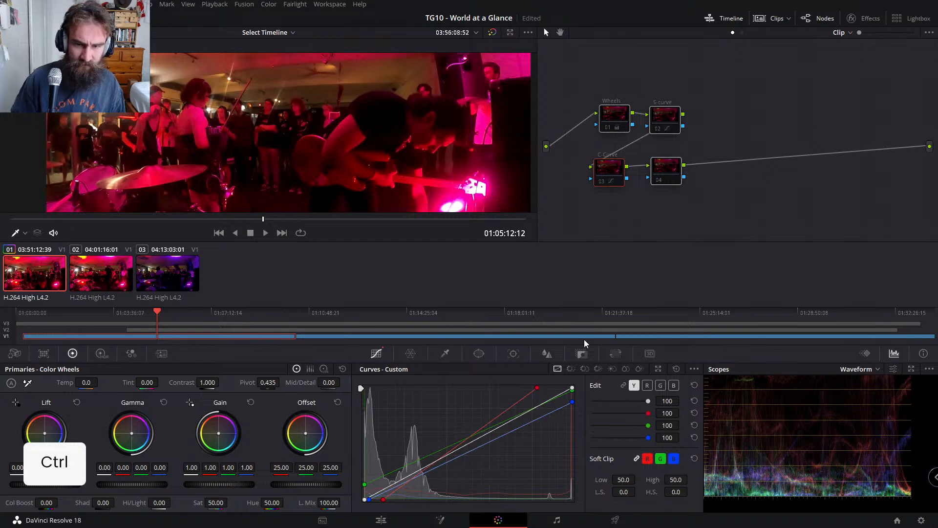
key(ctrl+d)
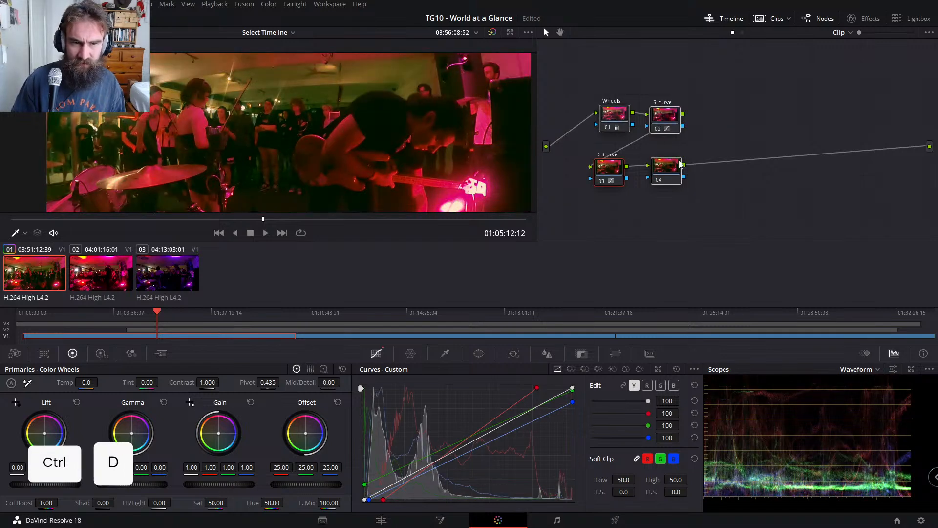
Step: Try a stronger highlight lift on the S-curve node by extending the luma curve's upper handle towards the midtones
click(666, 117)
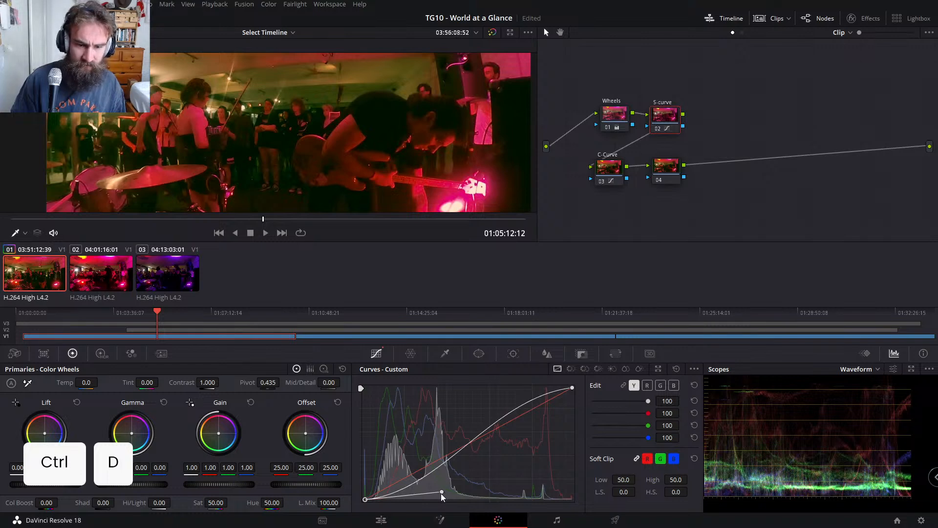
click(571, 388)
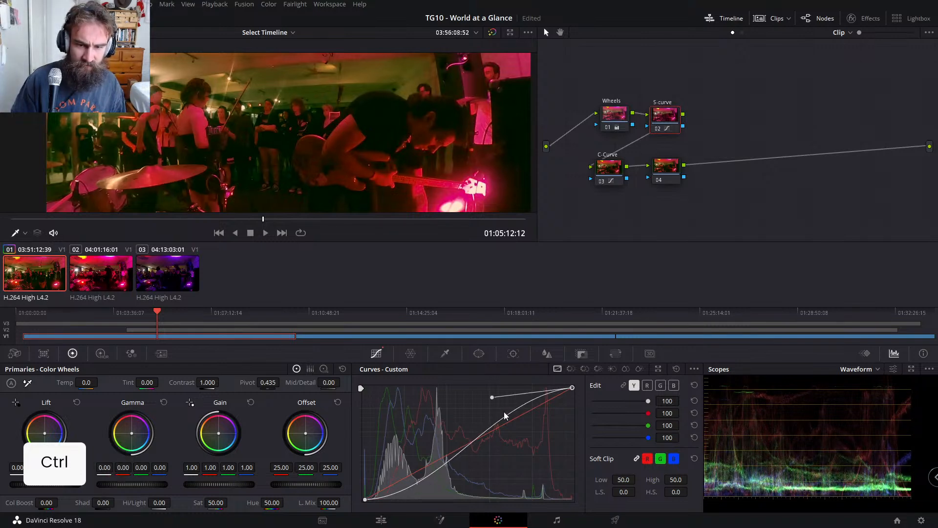
drag(492, 397, 443, 406)
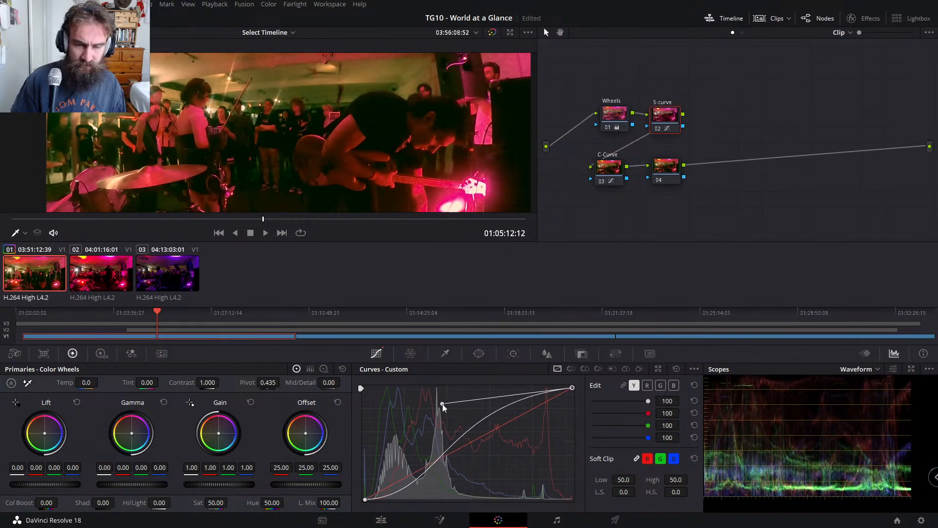
Step: Compare the picture with only the S-curve node switched off and on
key(ctrl+d)
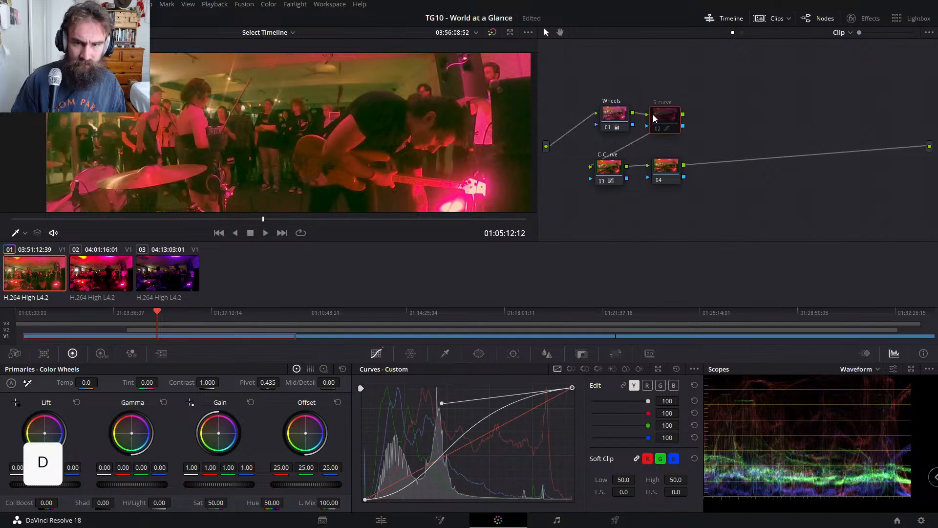
key(ctrl+d)
key(ctrl+d)
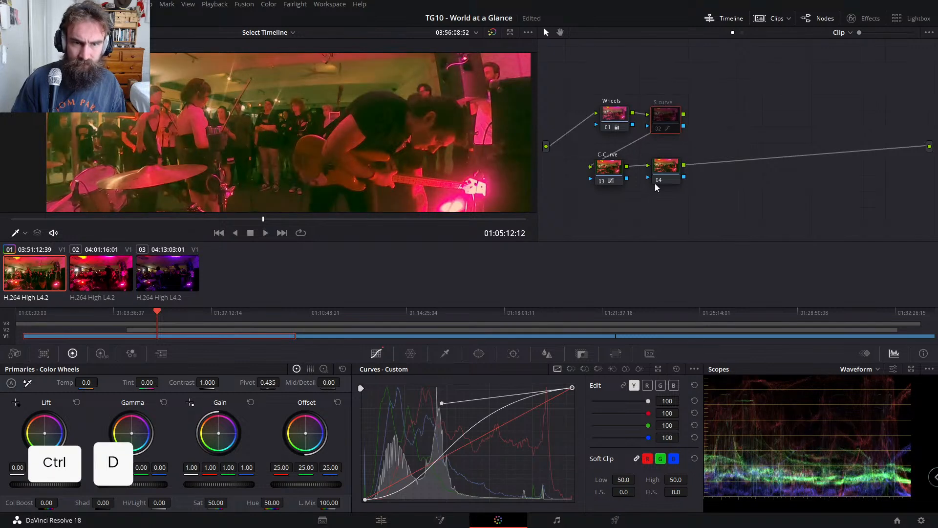
key(ctrl+d)
Step: Select all four nodes and compare the original and graded picture repeatedly with the stronger S-curve
drag(588, 223, 746, 81)
key(ctrl+d)
key(ctrl+d)
key(ctrl+d)
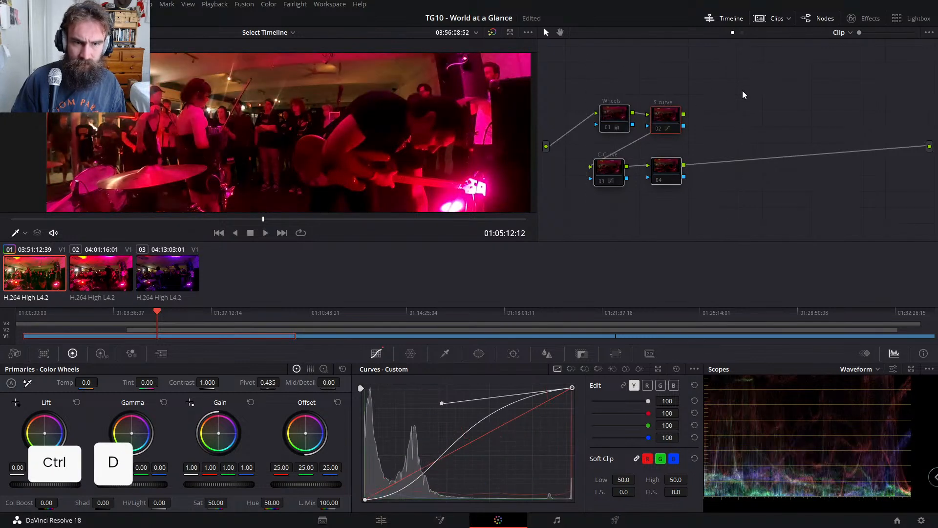
key(ctrl+d)
key(ctrl+d)
key(ctrl+d)
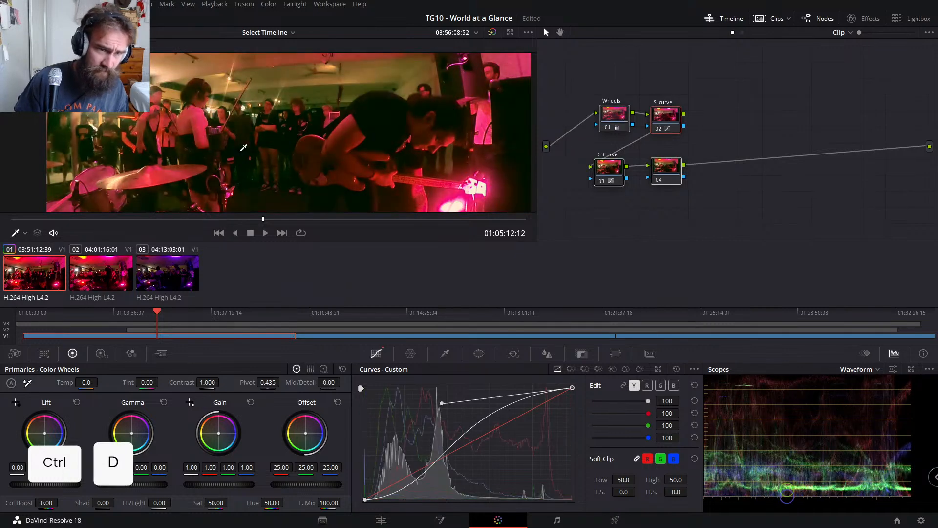
Step: Add a serial node after node 04
scroll(257, 139, down, 5)
scroll(256, 139, up, 1)
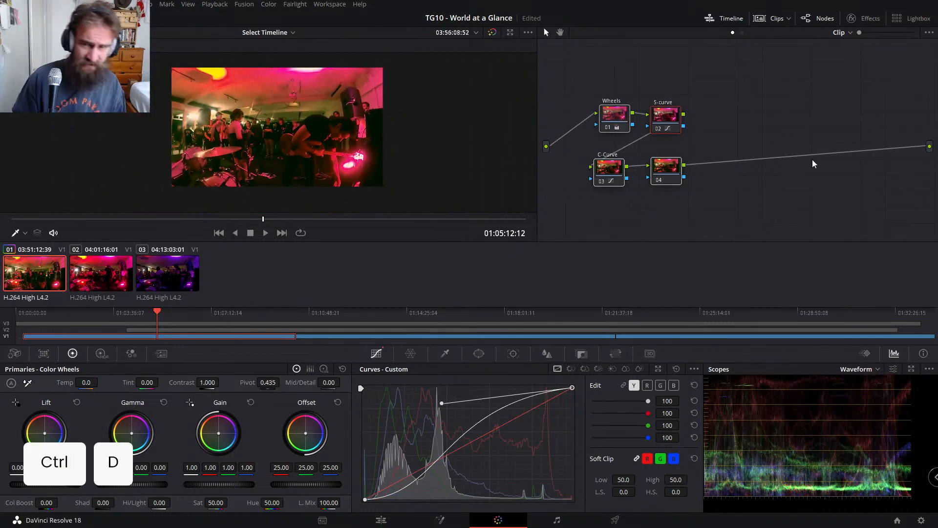
click(674, 176)
key(alt+s)
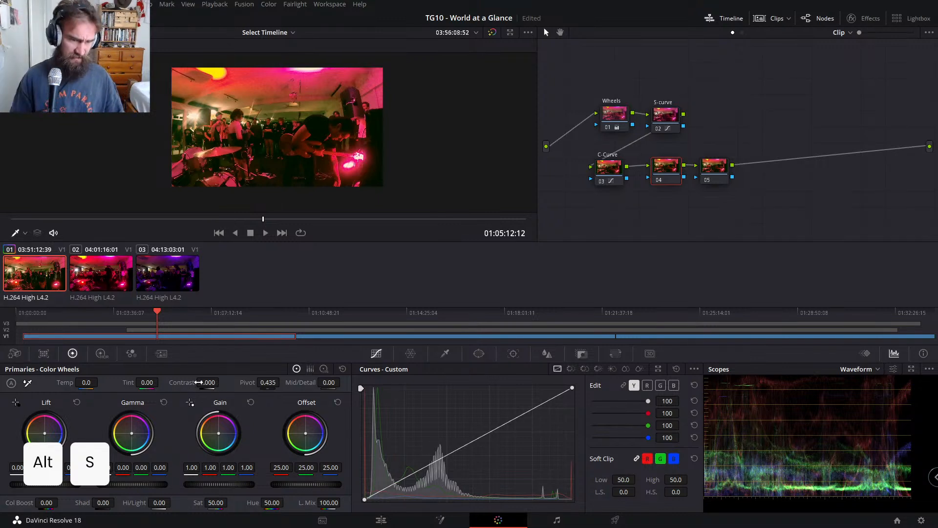
Step: Try a contrast of 1.056 on node 04 and compare the picture with that node off and on
drag(200, 383, 221, 383)
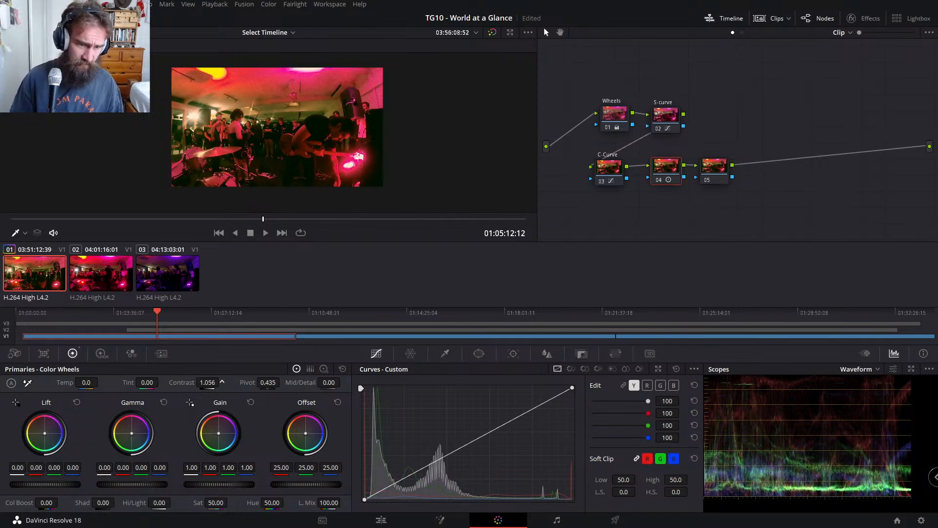
key(ctrl+d)
key(ctrl+d)
key(ctrl+d)
key(ctrl+d)
Step: Try a further contrast change on node 04 and compare the picture with the node off and on
drag(243, 389, 313, 384)
key(ctrl+d)
key(ctrl+d)
key(ctrl+d)
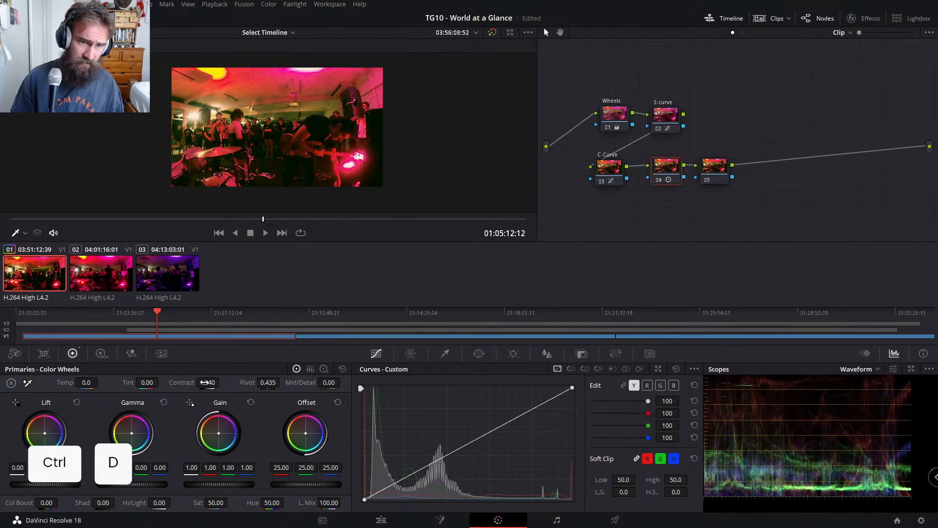
key(ctrl+d)
Step: Set node 04's contrast to 1.010, compare the picture off and on, and leave the node switched off
drag(200, 382, 125, 383)
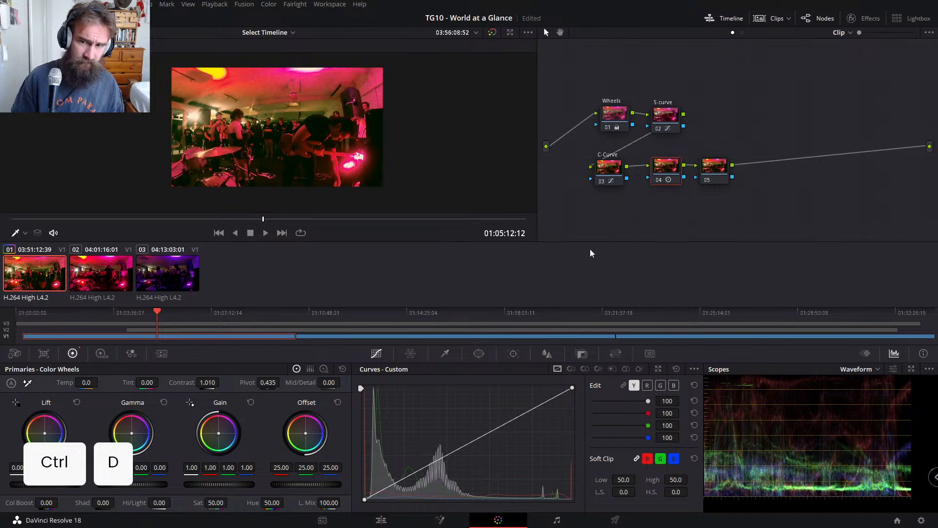
key(ctrl+d)
key(ctrl+d)
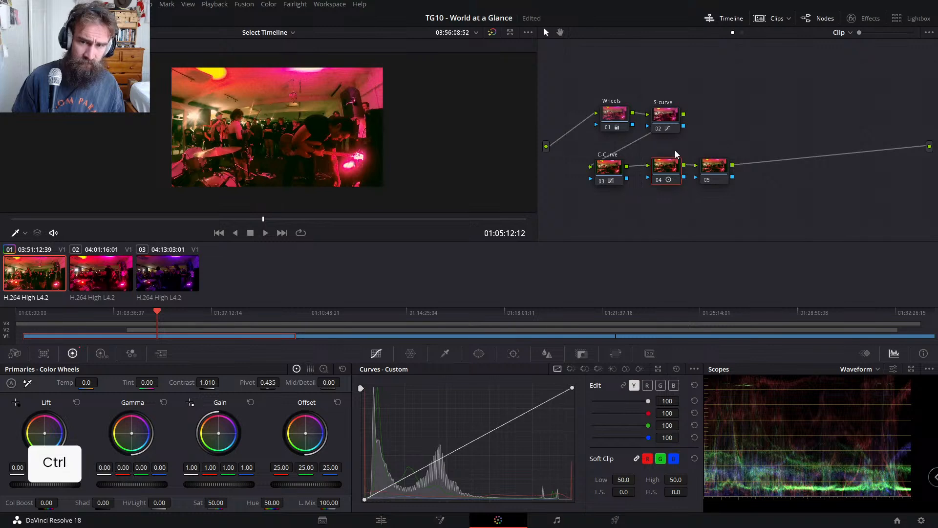
key(ctrl+d)
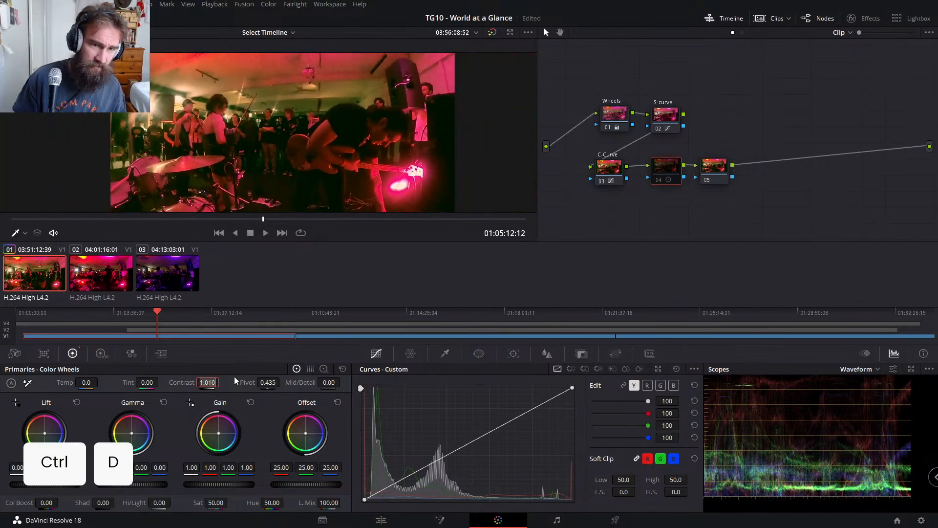
Step: Soften the S-curve node's luma curve by shortening its highlight handle and raising its shadow handle
click(673, 112)
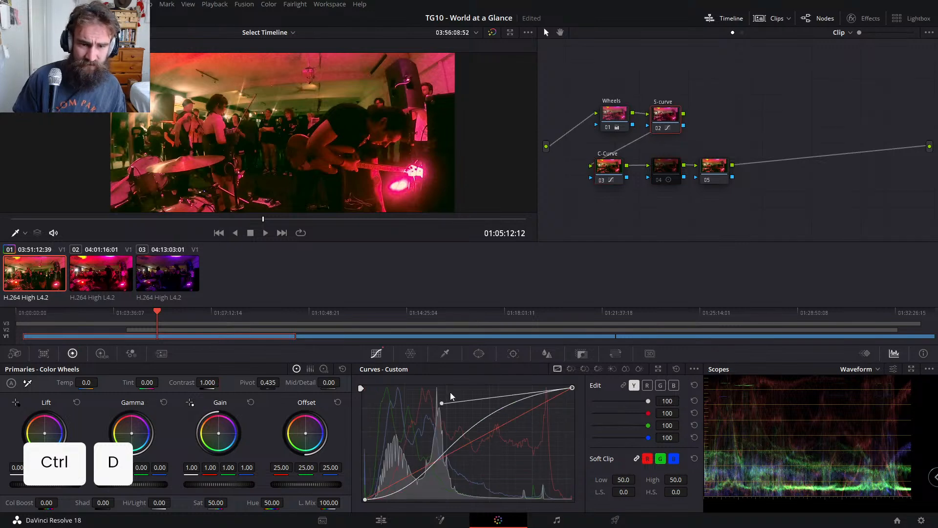
drag(442, 405, 488, 405)
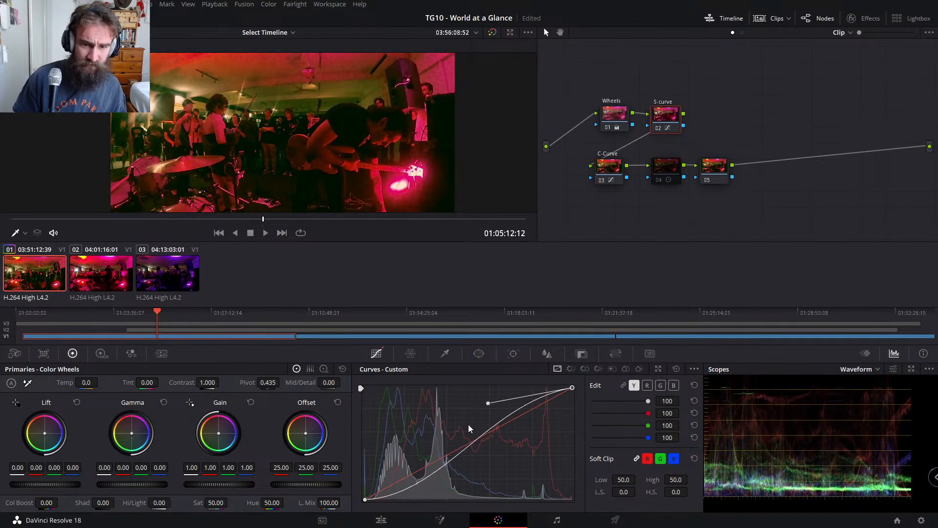
drag(444, 493, 444, 478)
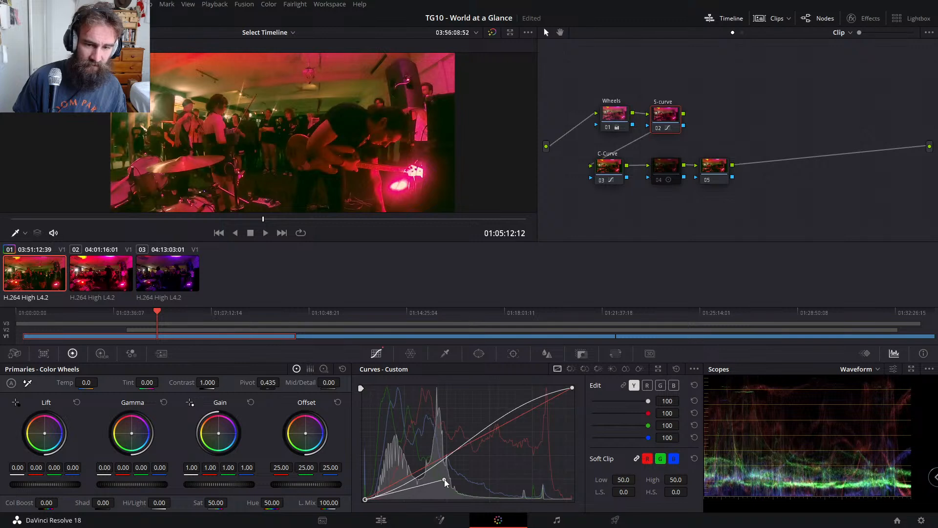
click(572, 388)
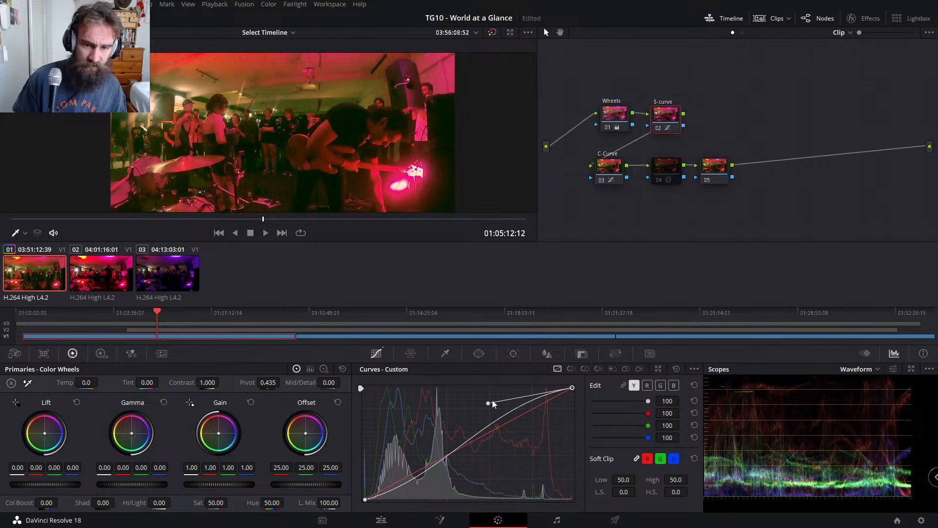
drag(491, 403, 498, 402)
Step: Select node 04 and compare the picture with it switched on and off
click(666, 171)
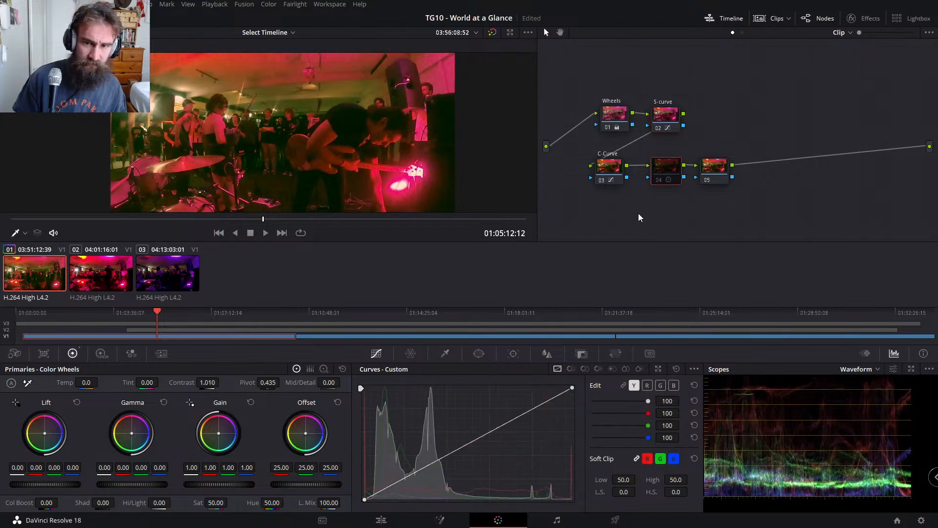
key(ctrl+d)
key(ctrl+d)
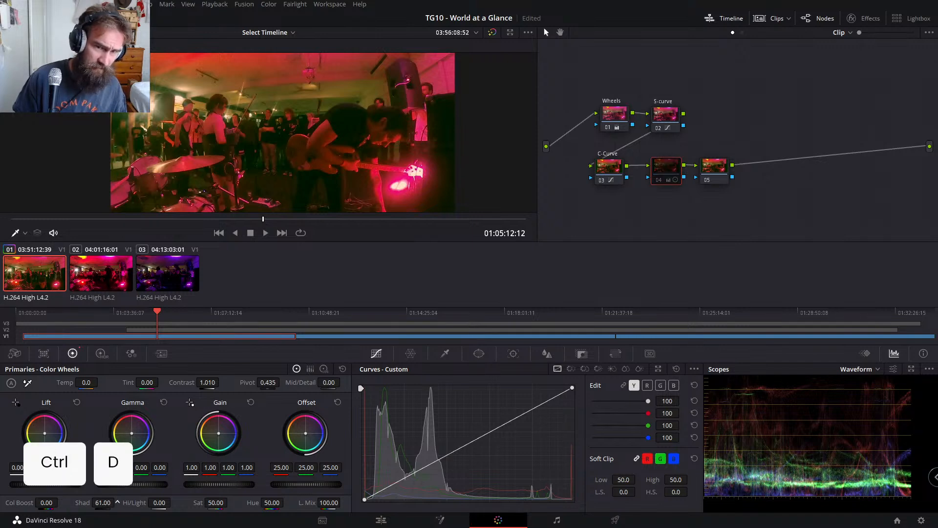
Step: Undo the trial Shadows adjustment on node 04
key(ctrl+z)
key(ctrl+z)
key(ctrl+z)
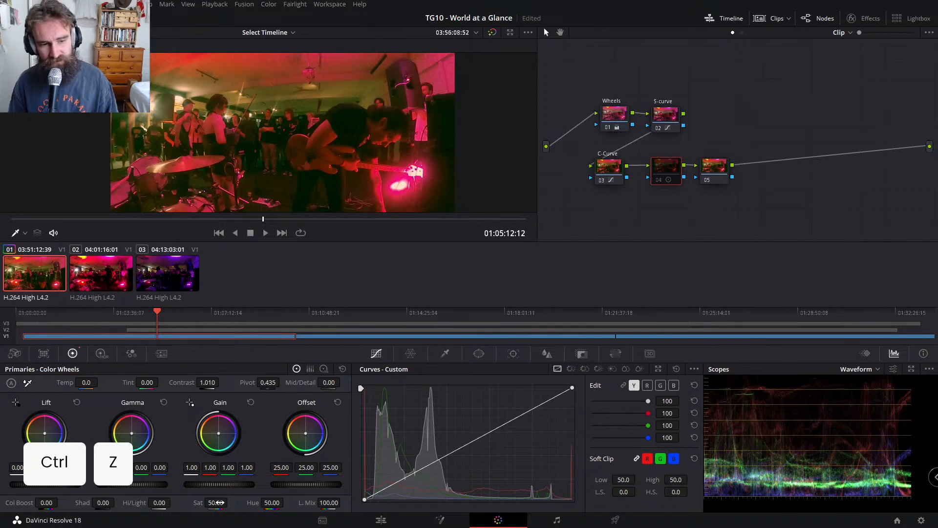
Step: Set node 04's saturation to 55 and compare the picture with the node switched on and off
drag(217, 502, 230, 503)
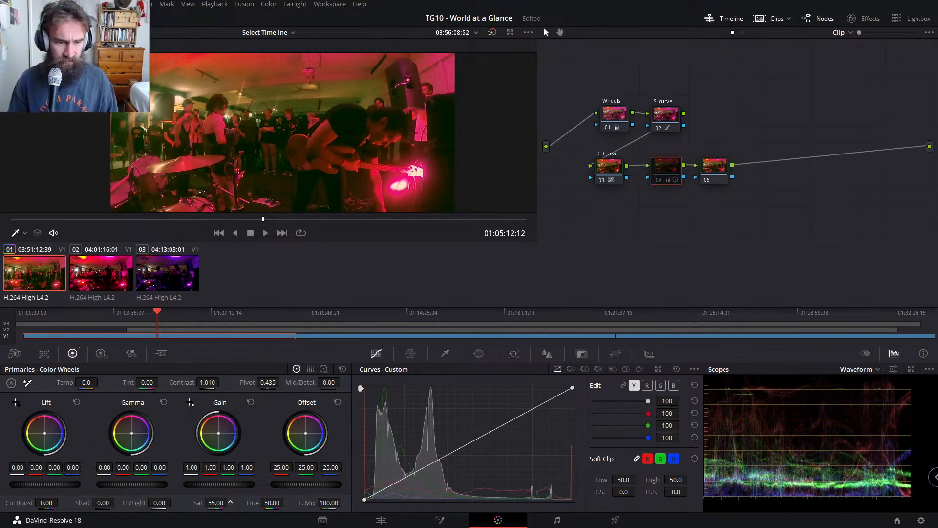
key(ctrl+d)
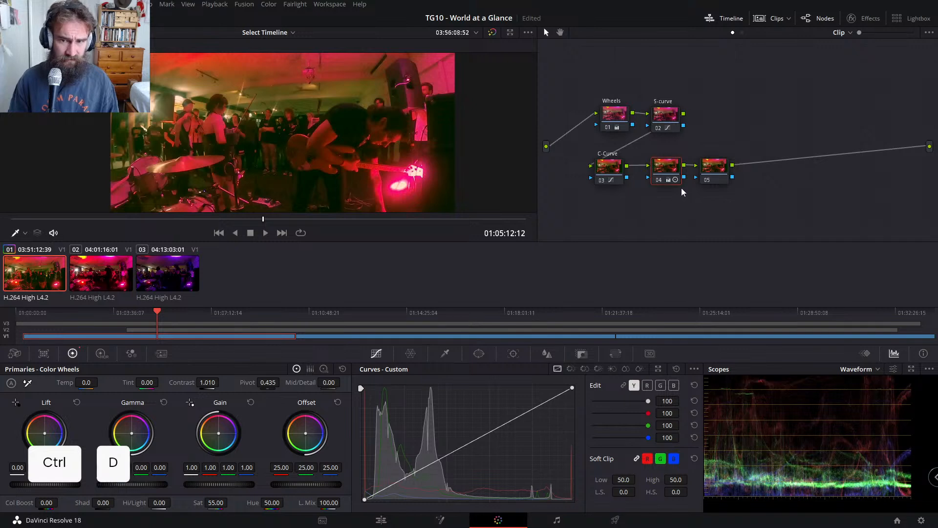
key(ctrl+d)
key(ctrl+d)
key(ctrl+d)
key(ctrl+d)
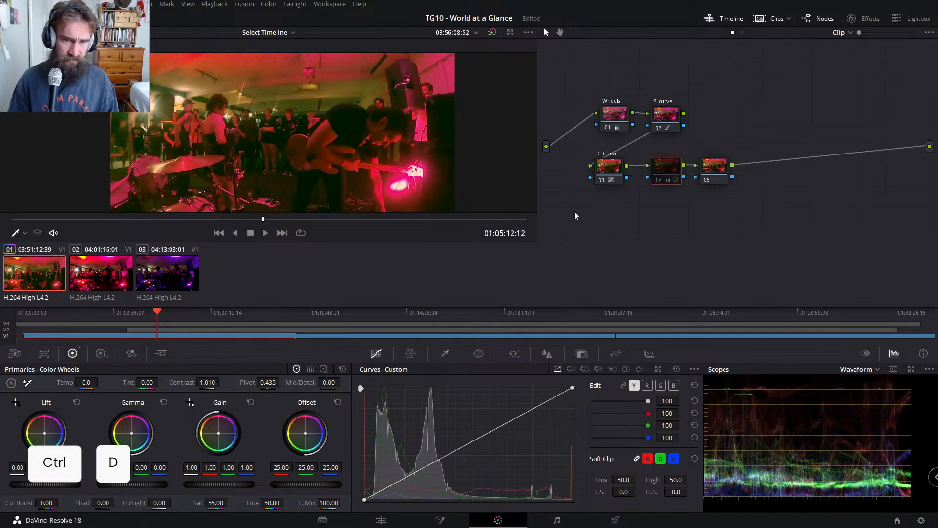
Step: Toggle node 04 off and on to compare the picture with and without its adjustment
key(ctrl+d)
key(ctrl+d)
key(ctrl+d)
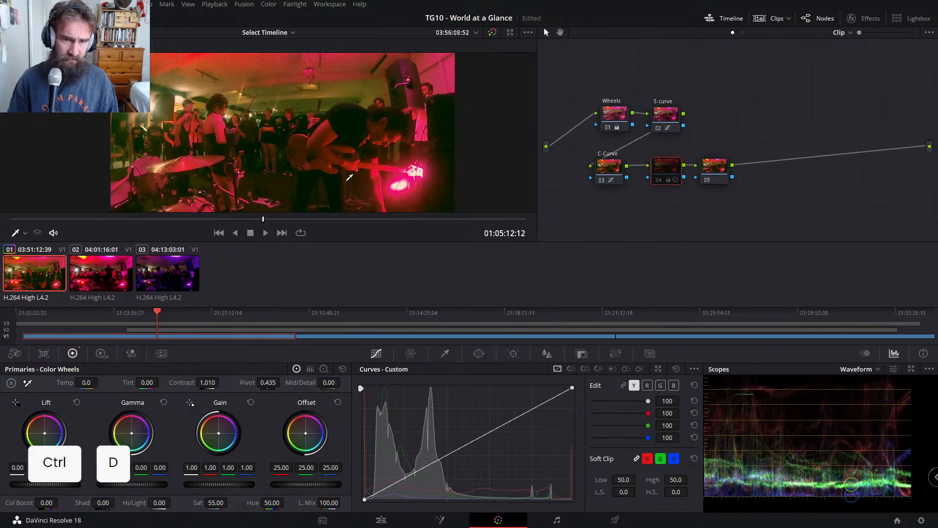
Step: Select all five nodes and toggle them together to compare the graded picture with the ungraded footage
drag(592, 202, 735, 101)
key(ctrl+d)
key(ctrl+d)
key(ctrl+d)
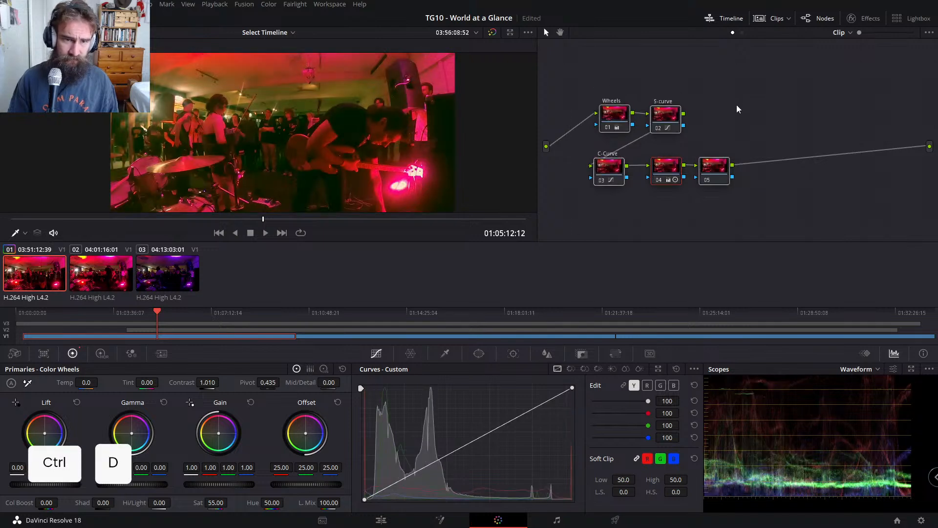
key(ctrl+d)
key(ctrl+d)
key(ctrl+d)
key(ctrl+d)
key(ctrl+d)
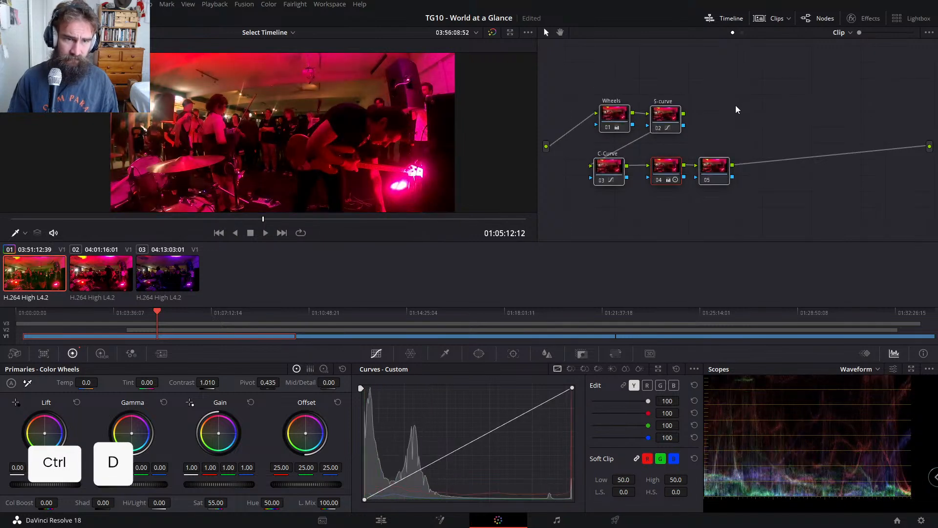
key(ctrl+d)
key(ctrl+d)
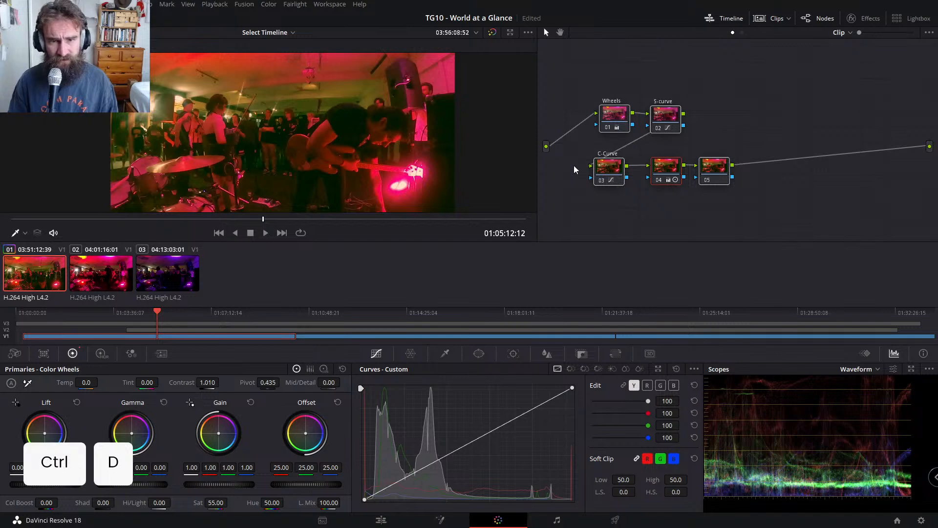
Step: Lower the green curve's shadow point almost to the baseline in the C-Curve node and check the node's effect
click(602, 179)
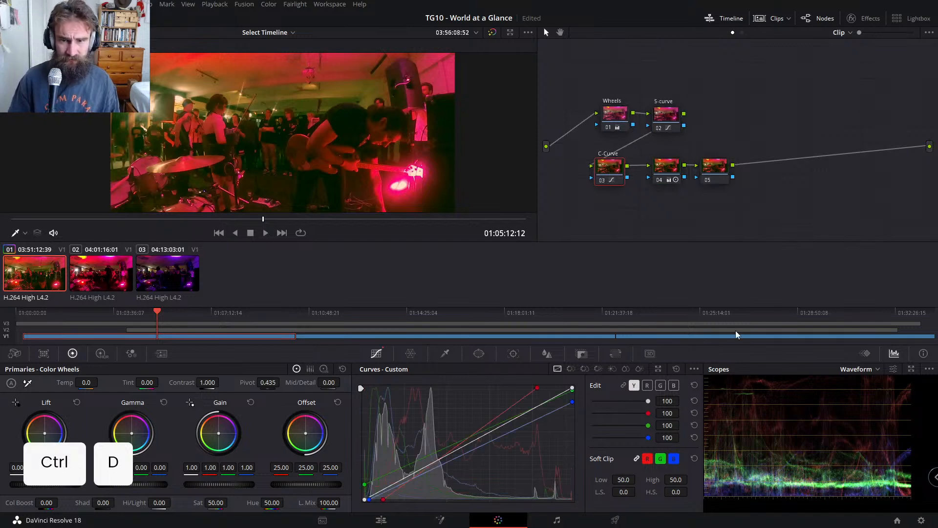
drag(363, 484, 358, 497)
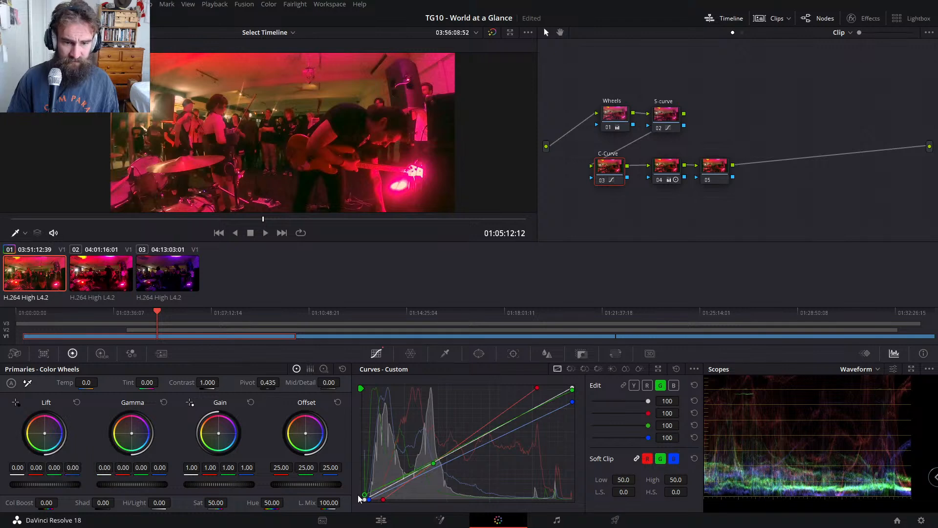
key(ctrl+d)
key(ctrl+d)
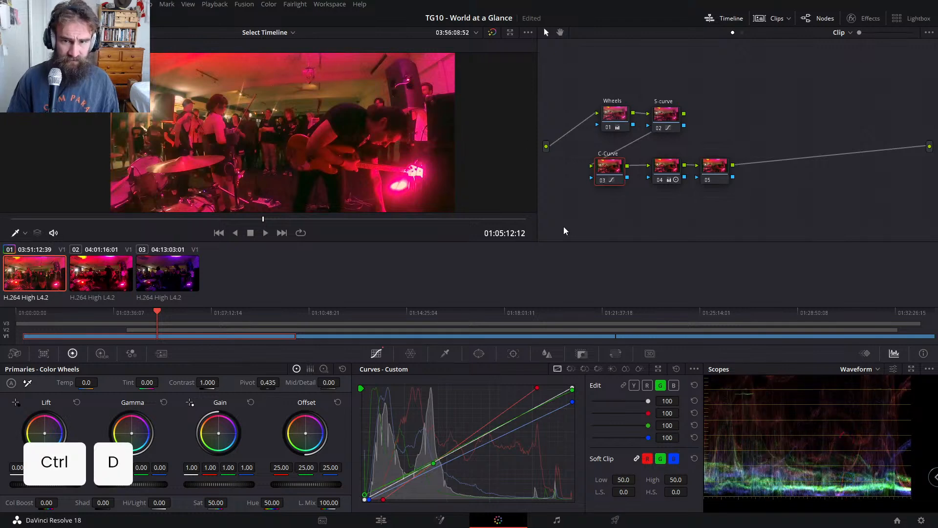
Step: Compare the adjusted grade with the original footage by toggling all five nodes together
key(ctrl+d)
key(ctrl+d)
key(ctrl+d)
key(ctrl+d)
key(ctrl+d)
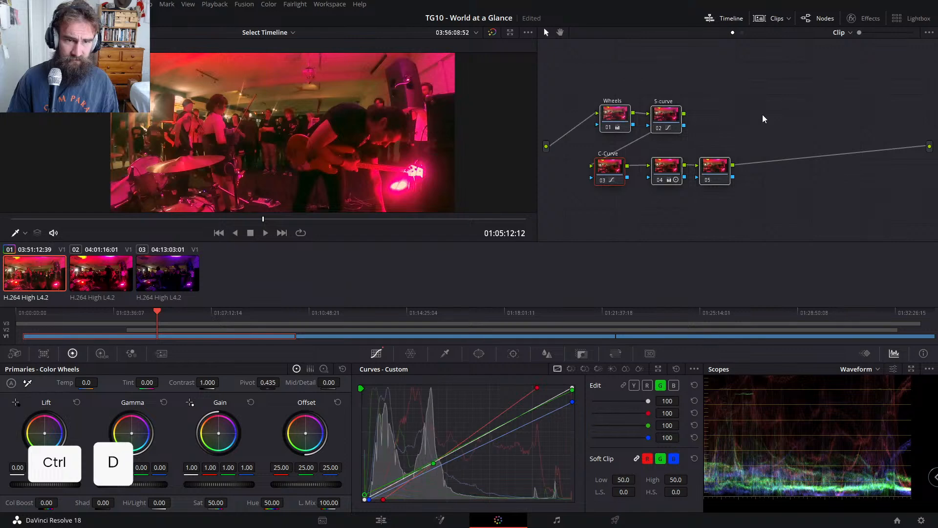
key(ctrl+d)
key(ctrl+d)
key(ctrl+d)
key(ctrl+d)
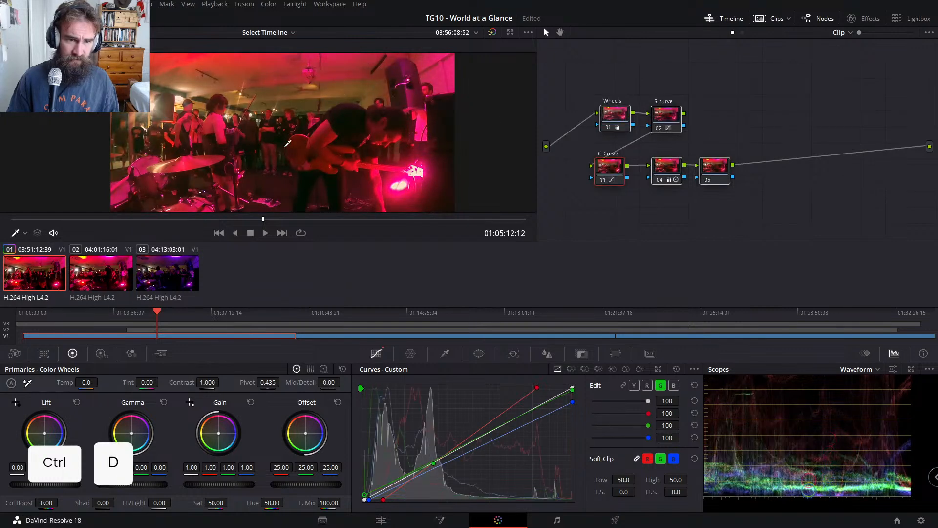
key(ctrl+d)
key(ctrl+d)
key(ctrl+d)
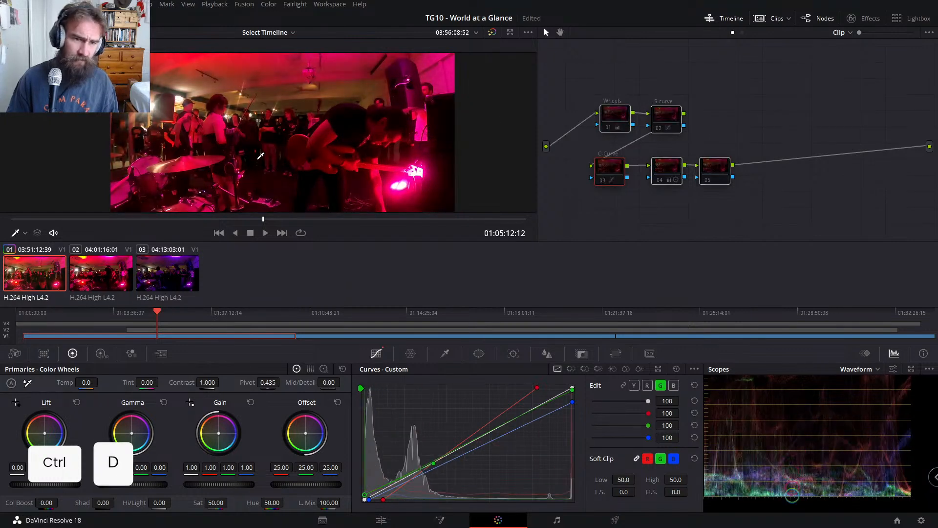
key(ctrl+d)
key(ctrl+d)
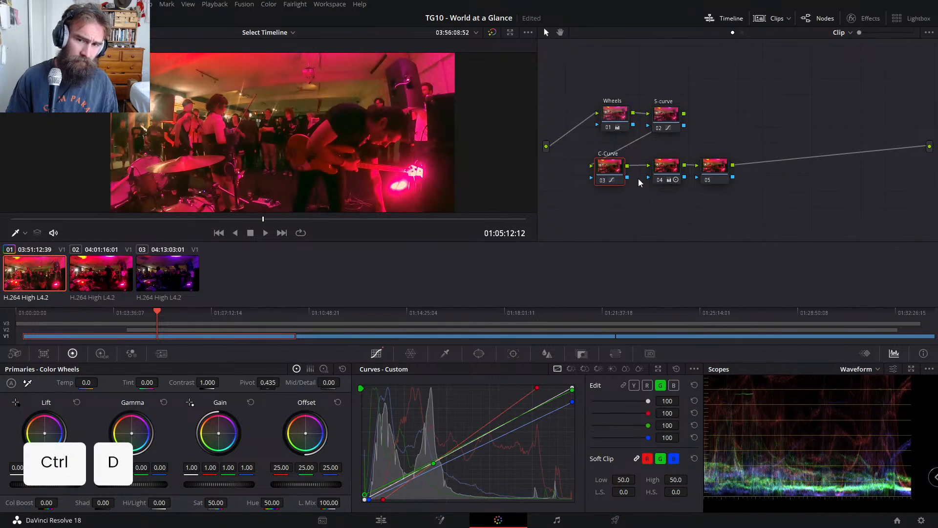
Step: Toggle the C-Curve node off and on to examine its effect on the image colours
key(ctrl+d)
key(ctrl+d)
key(ctrl+d)
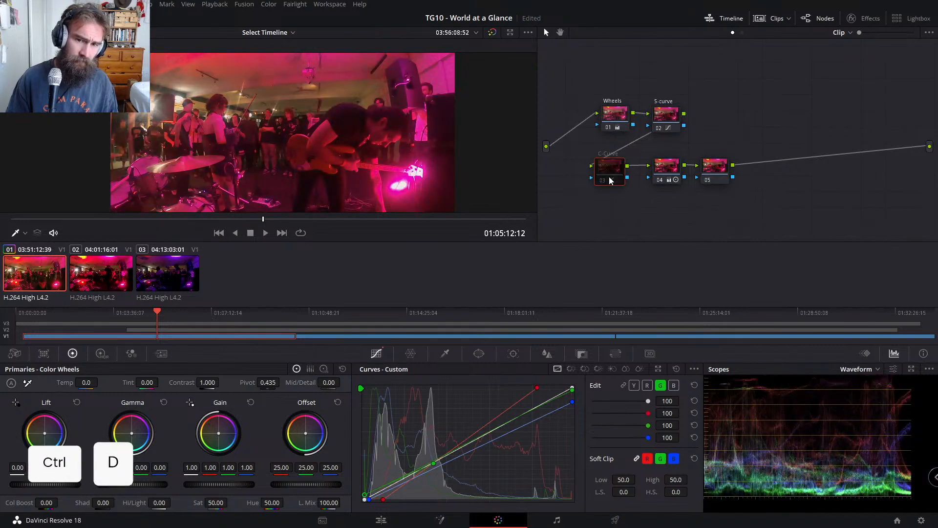
key(ctrl+d)
key(ctrl+d)
key(ctrl+d)
key(ctrl+d)
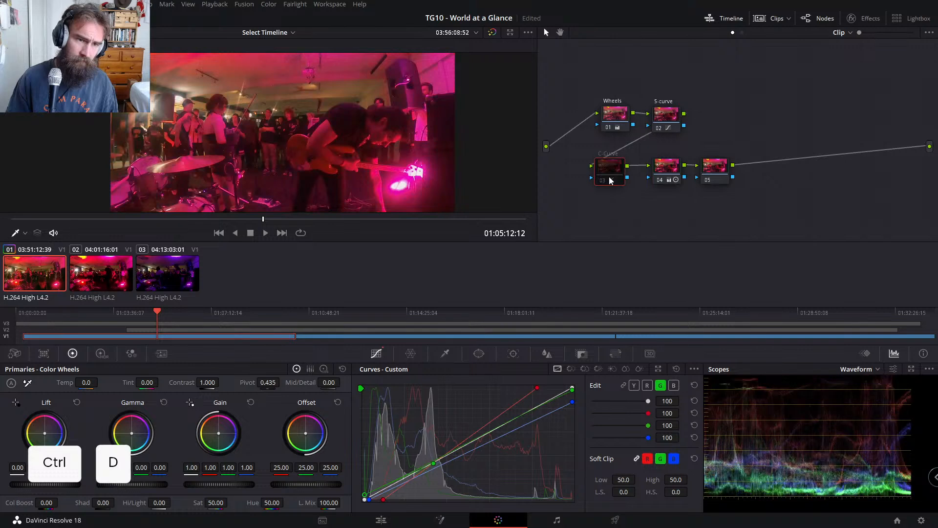
Step: Compare the contributions of the S-curve and C-Curve nodes by switching them off and on, leaving both enabled
click(669, 120)
key(ctrl+d)
key(ctrl+d)
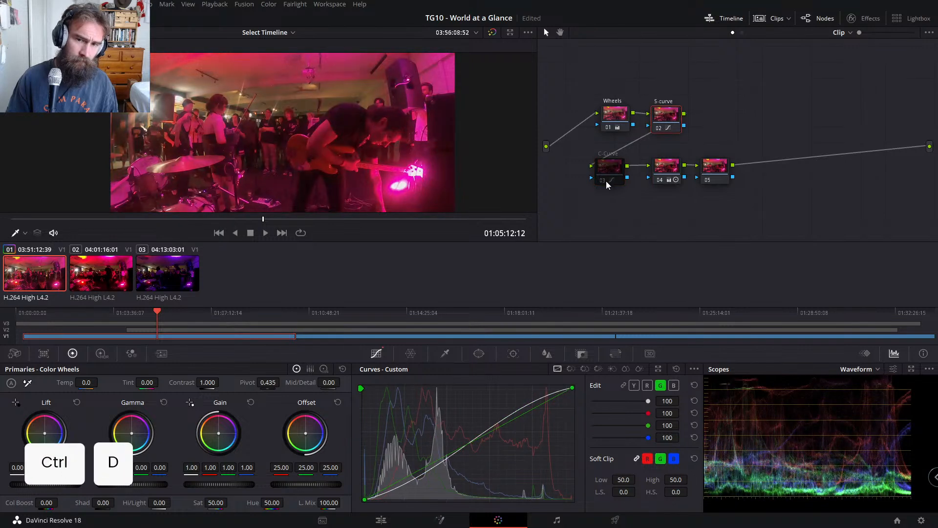
click(606, 181)
key(ctrl+d)
key(ctrl+d)
key(ctrl+d)
key(ctrl+d)
key(ctrl+d)
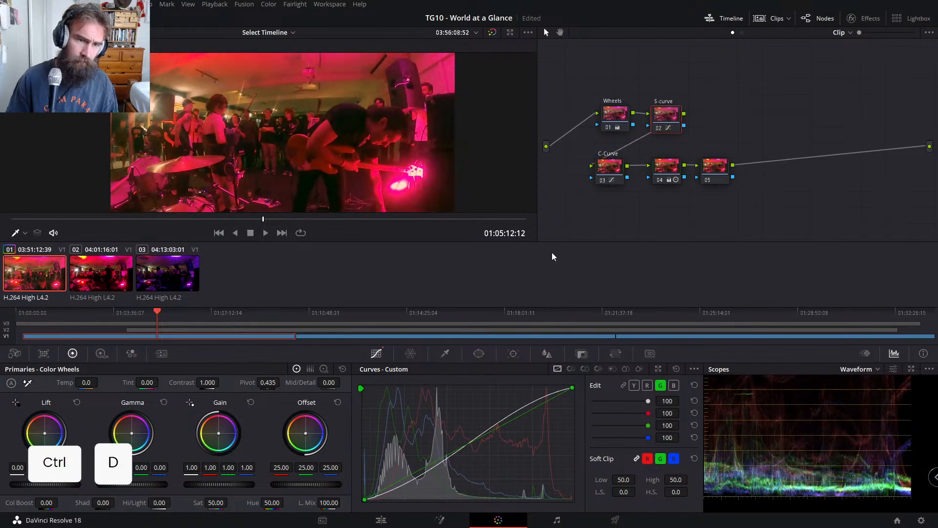
key(ctrl+d)
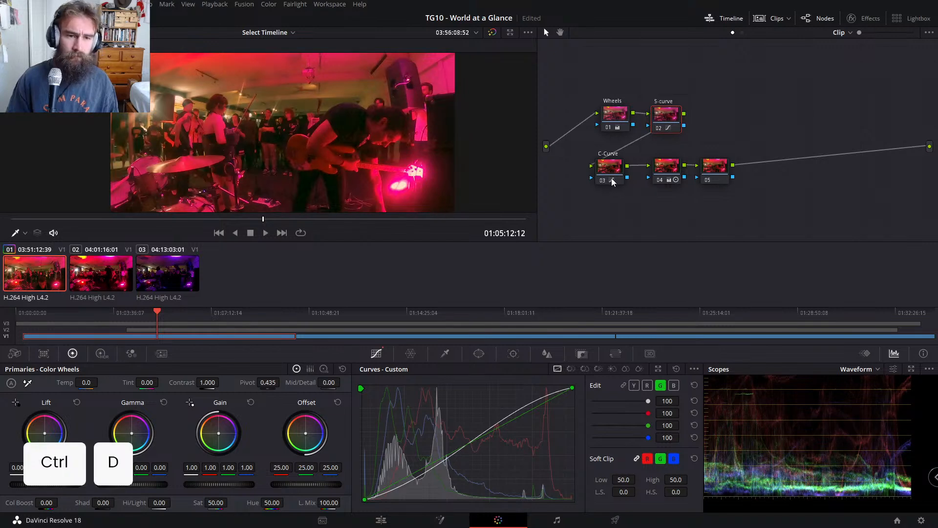
key(ctrl+d)
key(ctrl+d)
Step: Select the C-Curve node again and recheck its colour correction with the node disabled and enabled
click(617, 179)
key(ctrl+d)
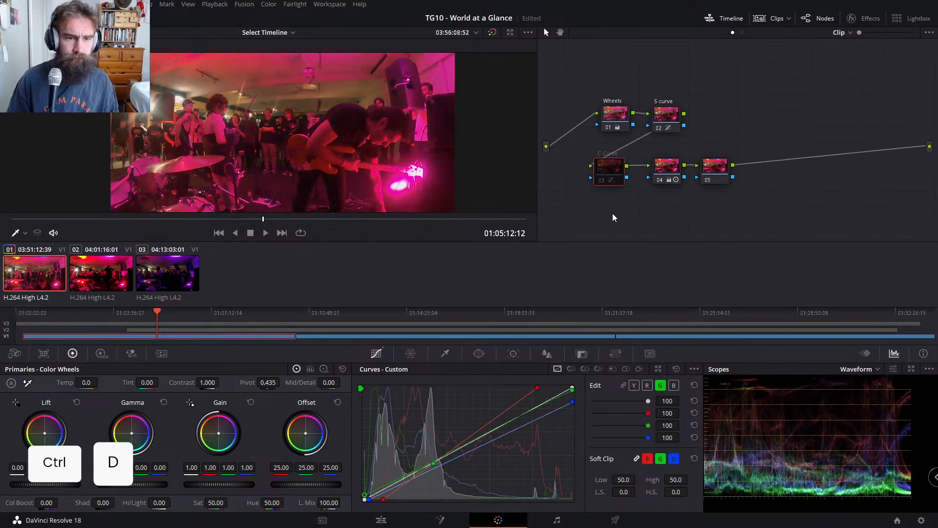
key(ctrl+d)
key(ctrl+d)
key(ctrl+d)
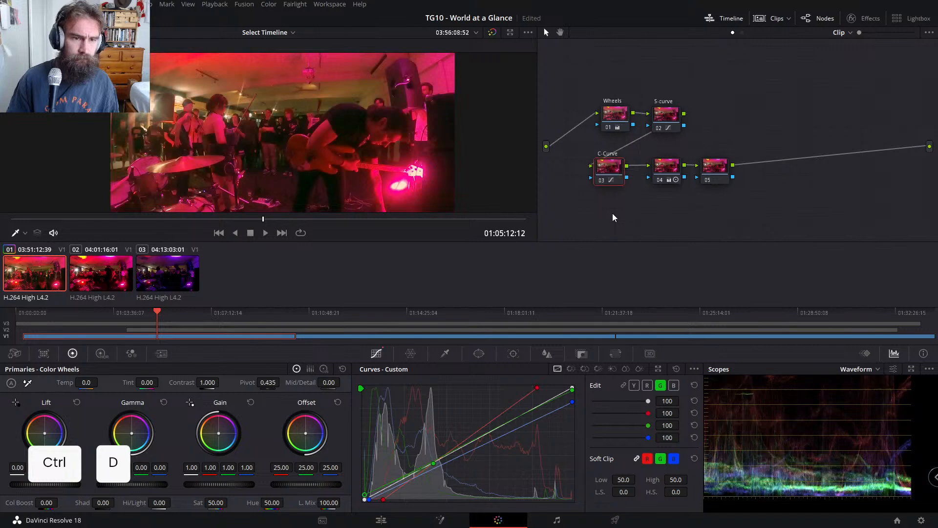
key(ctrl+d)
key(ctrl+d)
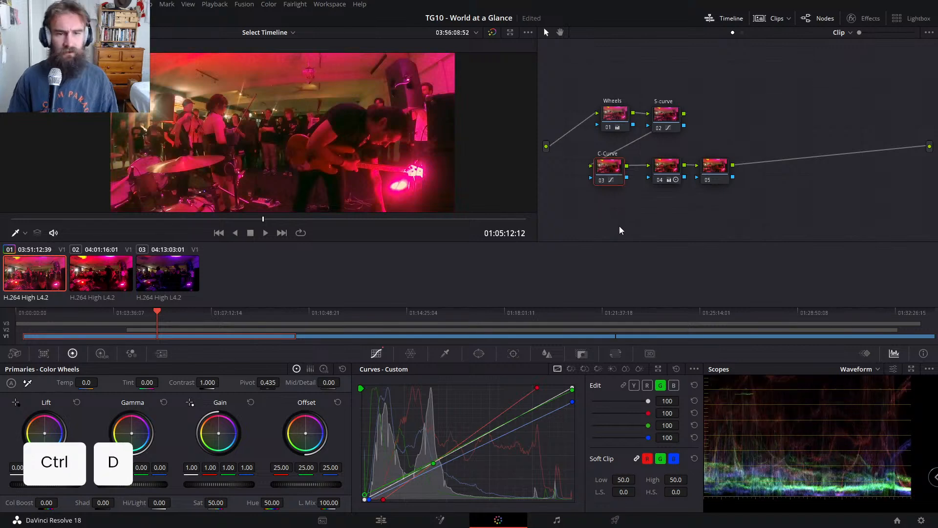
Step: Select node 04, then bypass and restore the whole node chain to review the overall grade
click(677, 175)
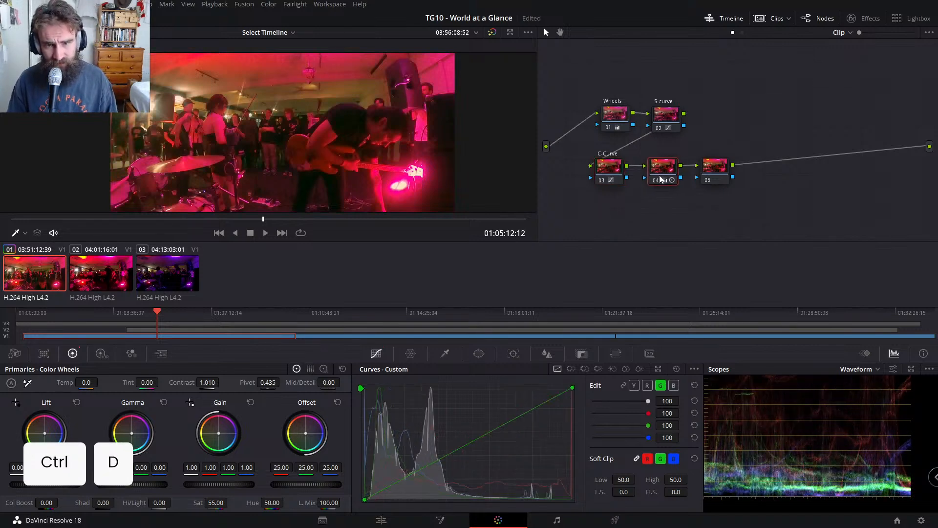
key(ctrl+d)
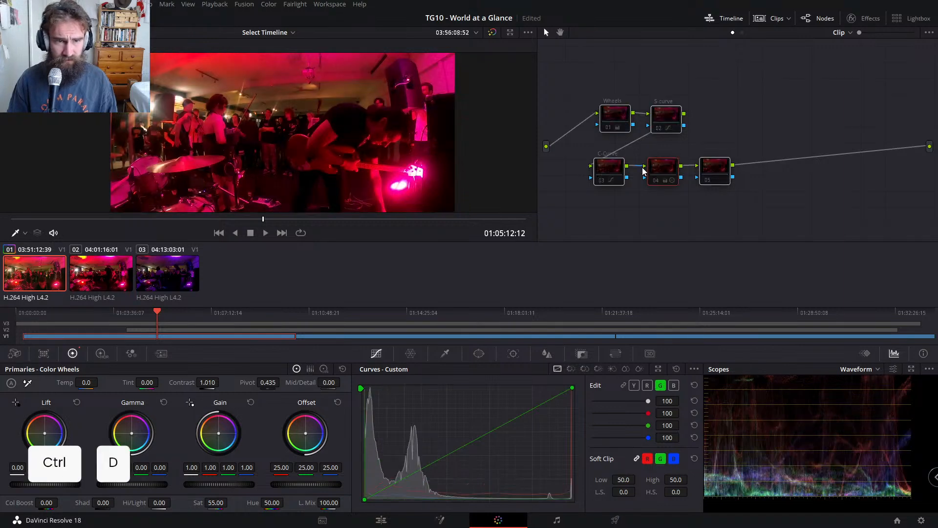
key(ctrl+d)
key(ctrl+d)
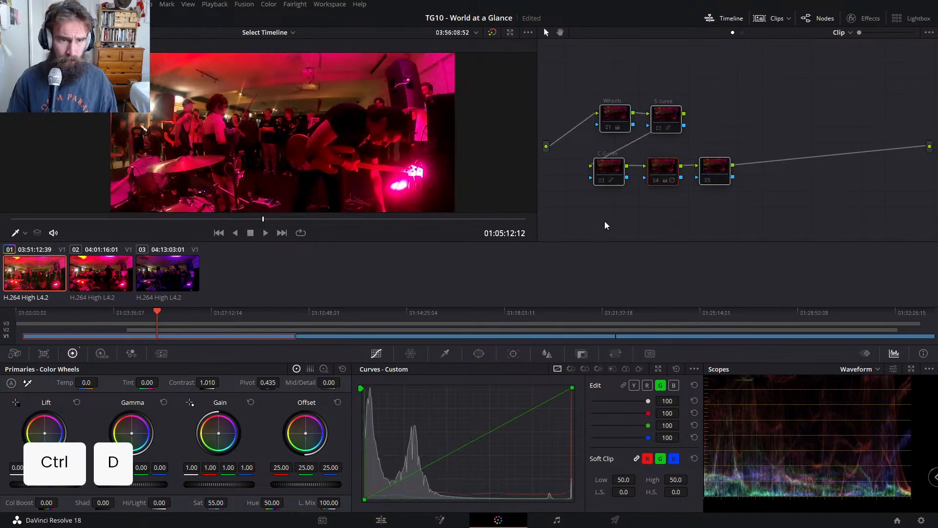
key(ctrl+d)
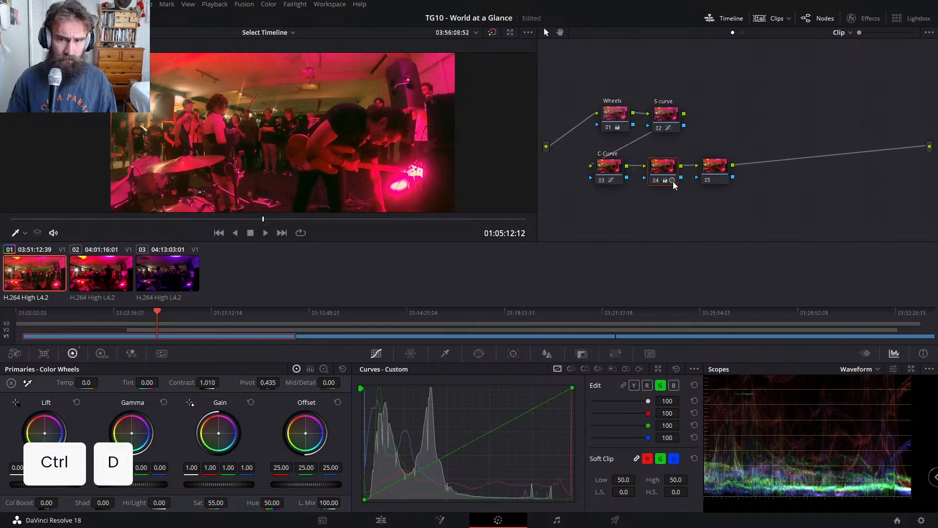
Step: Sharpen the image in node 05 by setting the linked blur Radius to 0.42 for all channels
drag(673, 181, 670, 178)
click(718, 172)
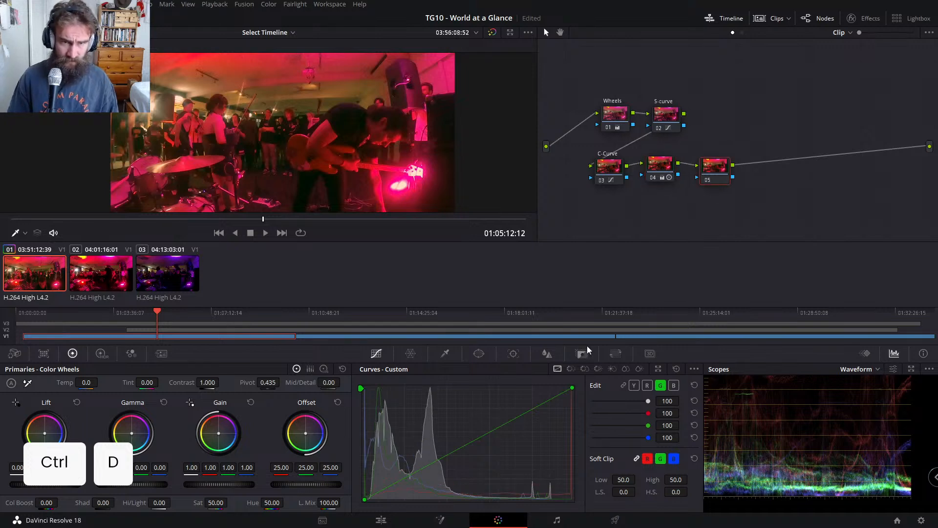
click(547, 353)
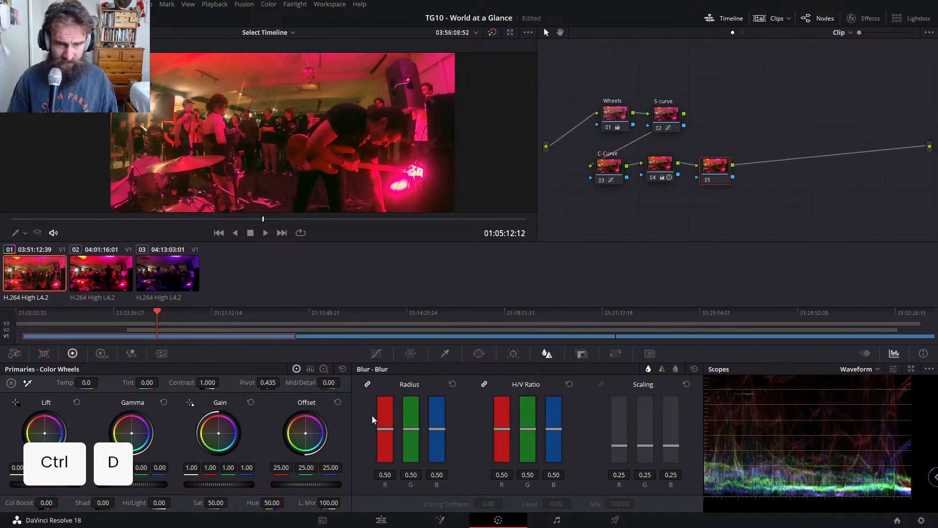
mouse_move(409, 428)
mouse_down()
mouse_move(412, 381)
mouse_move(411, 437)
mouse_up()
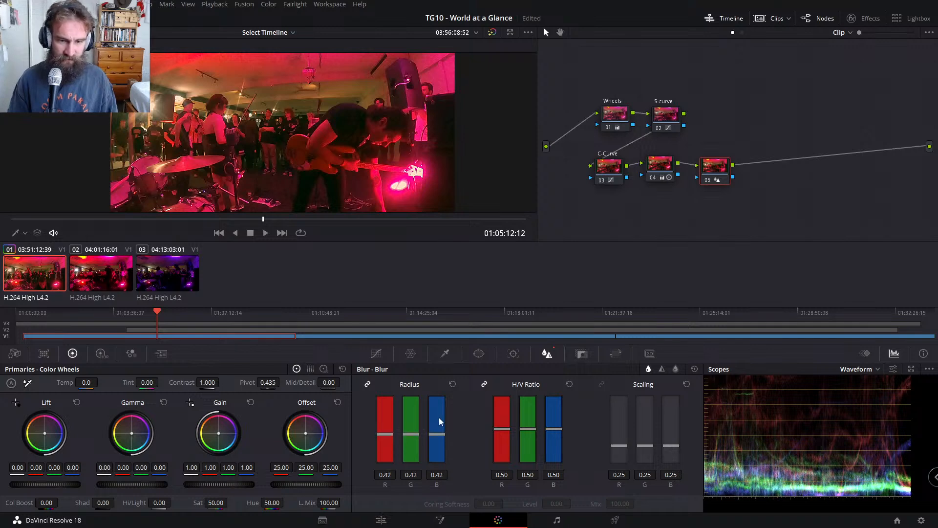
Step: Examine the sharpening on the audience's faces in close-up by toggling node 05 off and on
key(ctrl+d)
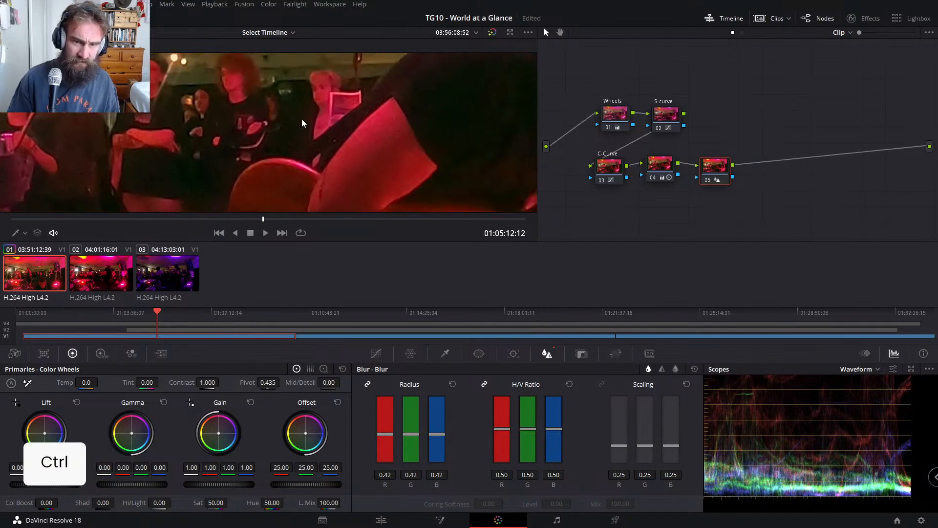
key(ctrl+d)
key(ctrl+d)
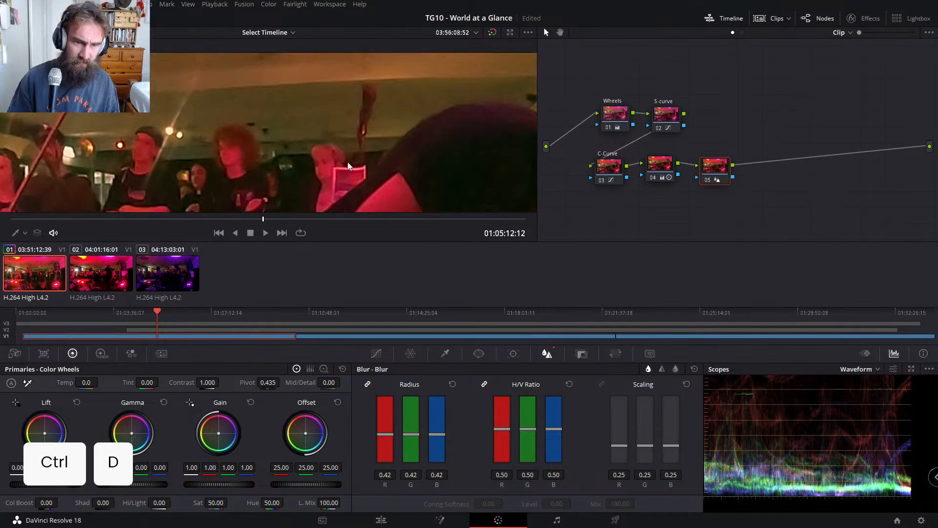
key(ctrl+d)
key(ctrl+d)
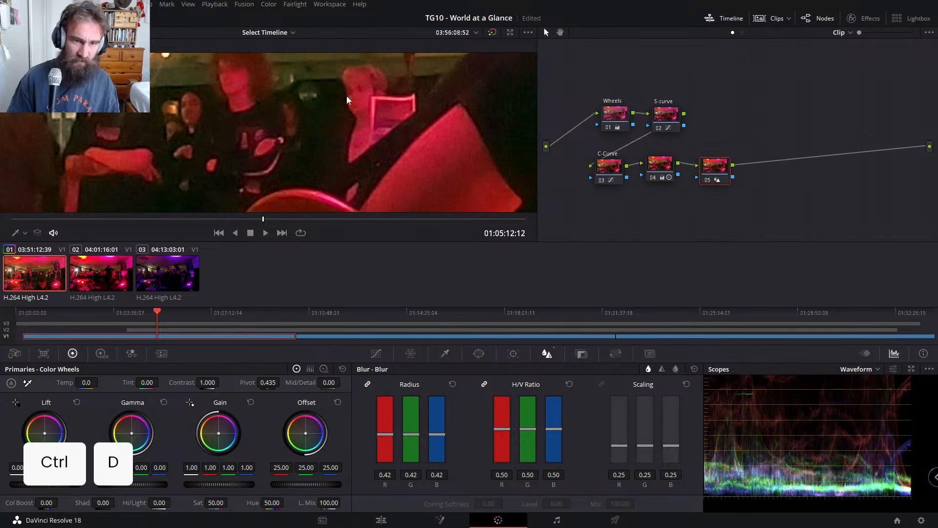
key(ctrl+d)
key(ctrl+d)
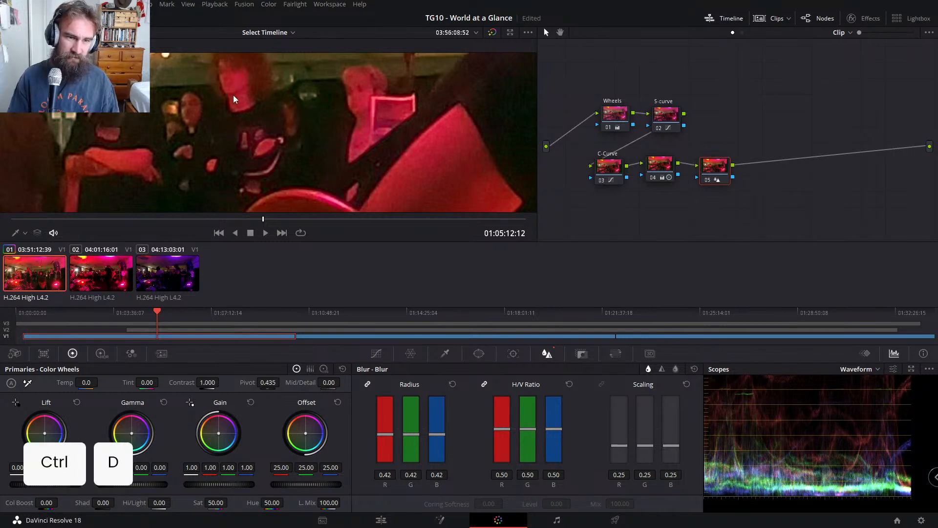
key(ctrl+d)
key(ctrl+d)
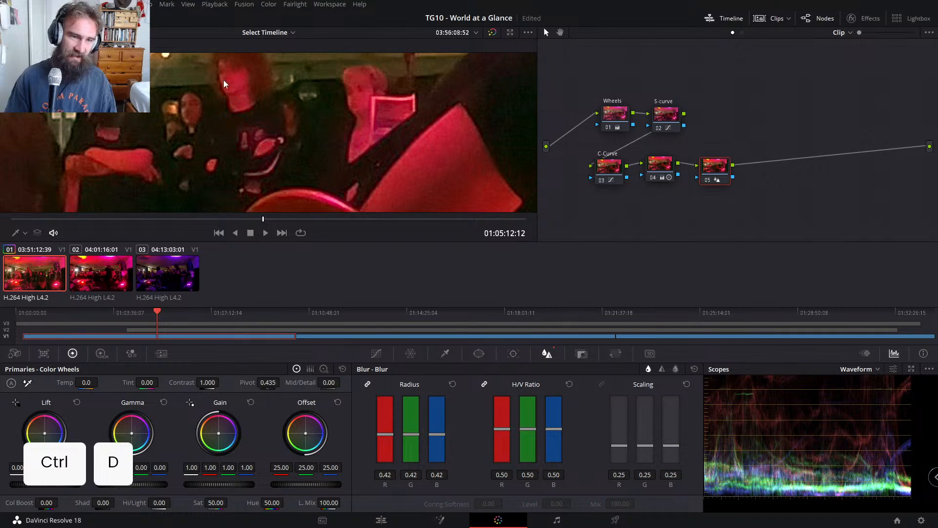
scroll(746, 170, down, 2)
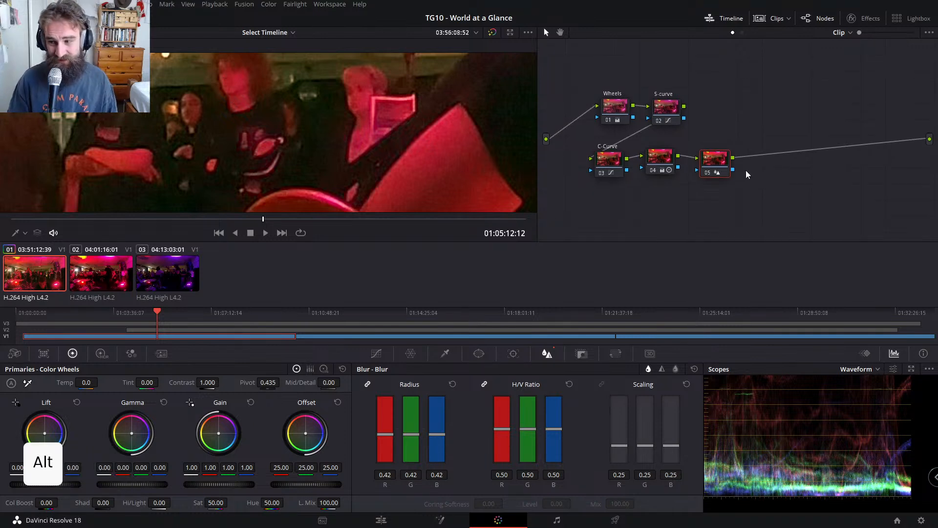
scroll(733, 166, down, 2)
scroll(674, 120, up, 2)
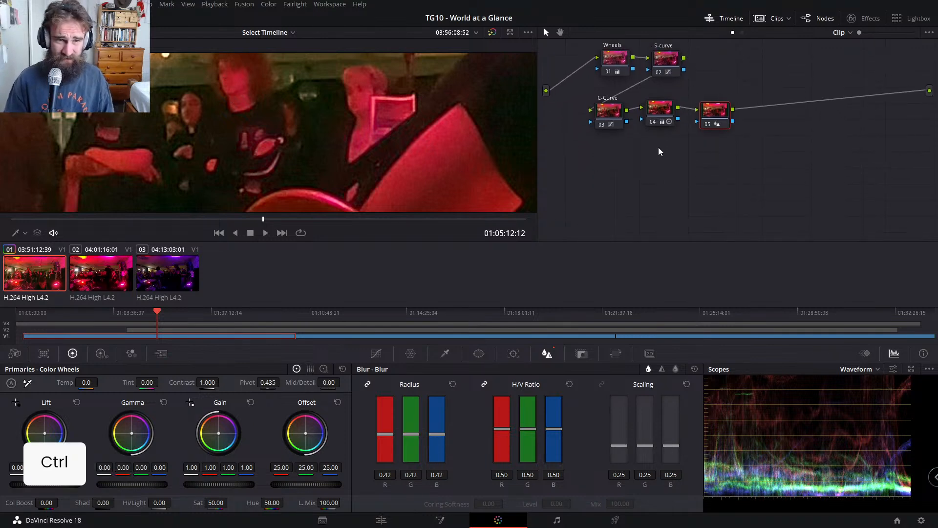
scroll(651, 127, down, 5)
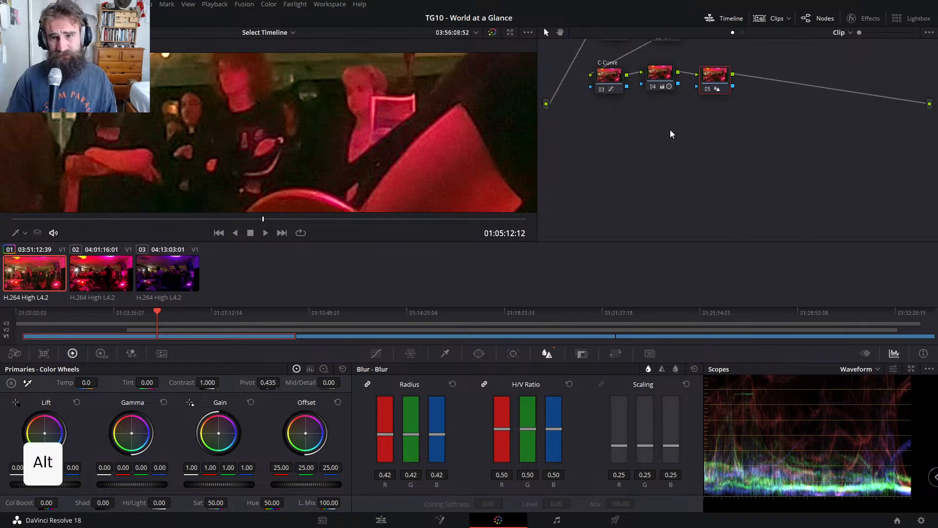
scroll(751, 135, up, 6)
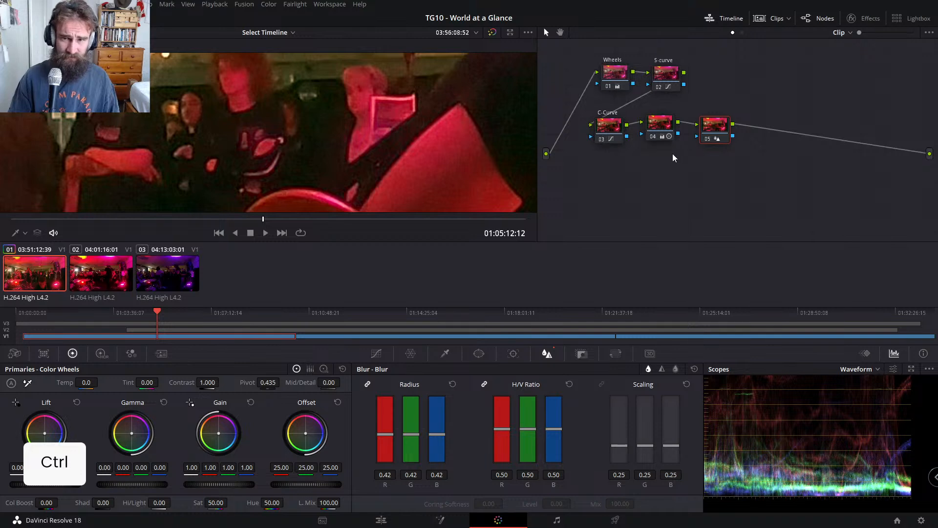
Step: Select node 04 and compare the picture with its correction off and on
click(664, 128)
key(ctrl+d)
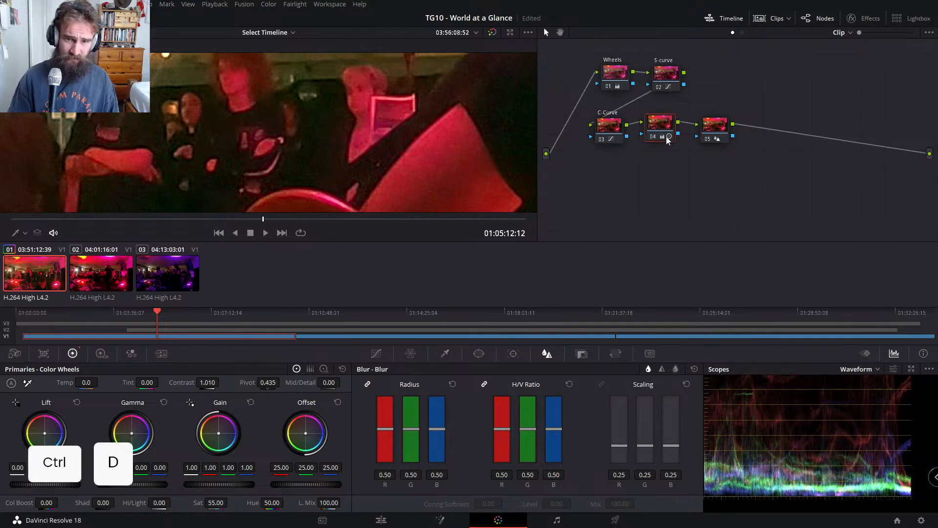
key(ctrl+d)
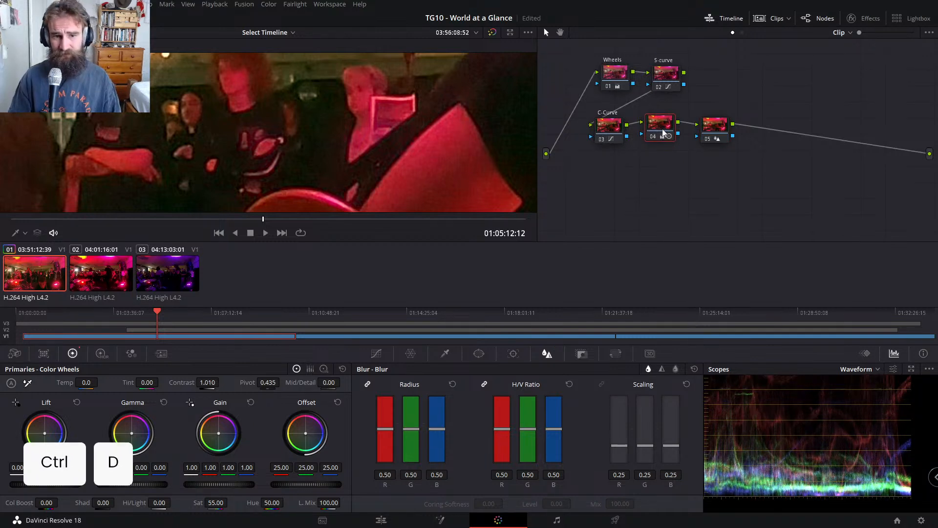
Step: Label node 04 "Sharp and contrast", line it up with the C-Curve node and move node 05 farther away from it
drag(662, 127, 663, 137)
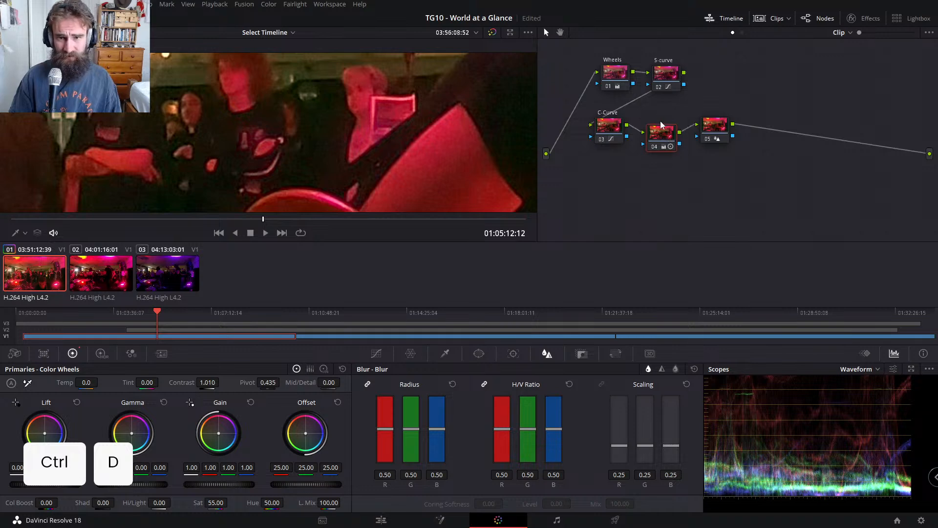
right_click(656, 127)
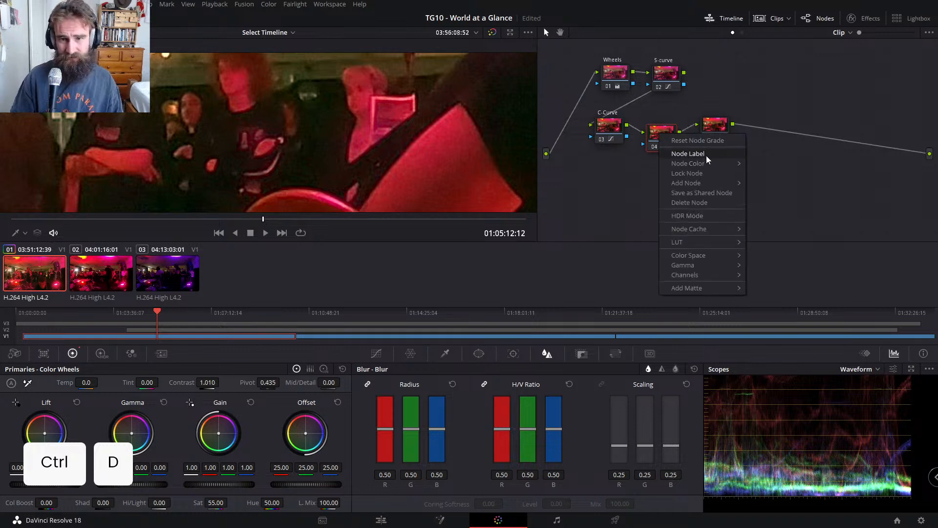
click(706, 155)
text(Shar5)
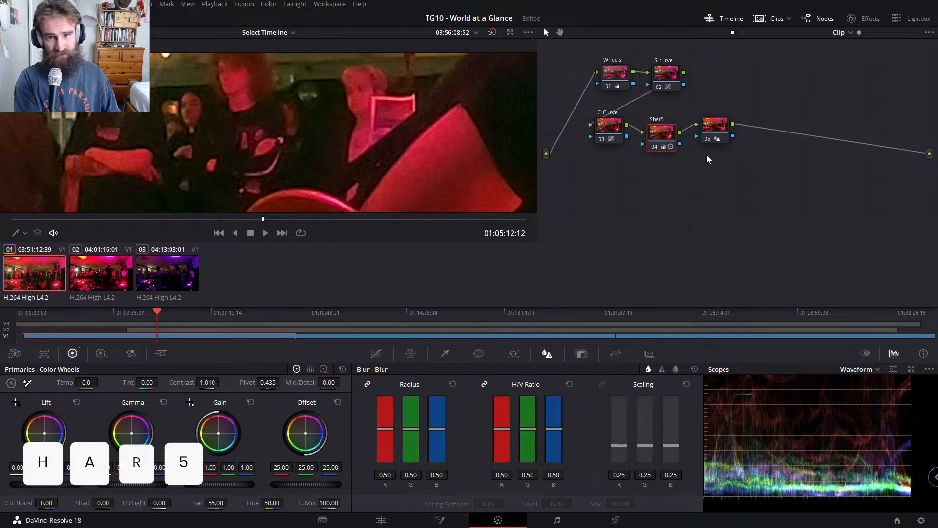
key(BackSpace)
key(BackSpace)
text(p)
key(BackSpace)
text(rp ad)
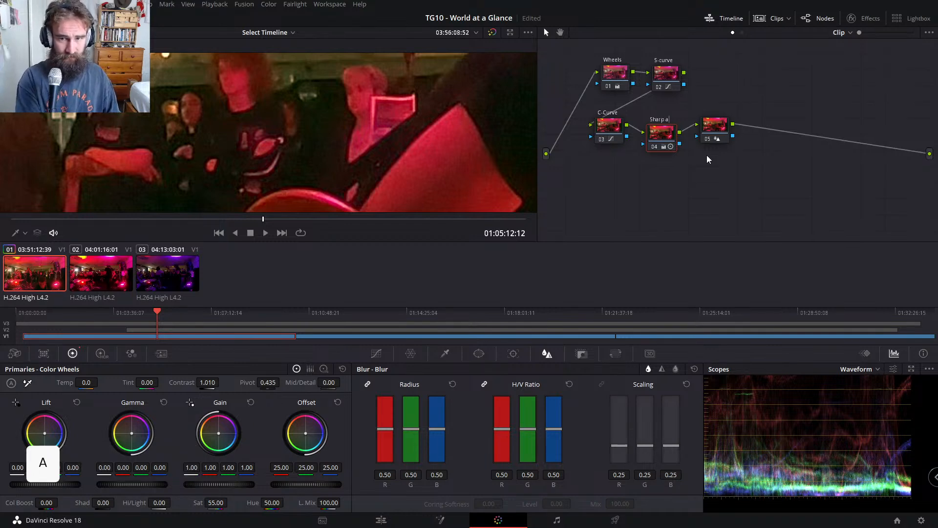
key(BackSpace)
text(dn n)
key(BackSpace)
key(BackSpace)
key(BackSpace)
key(BackSpace)
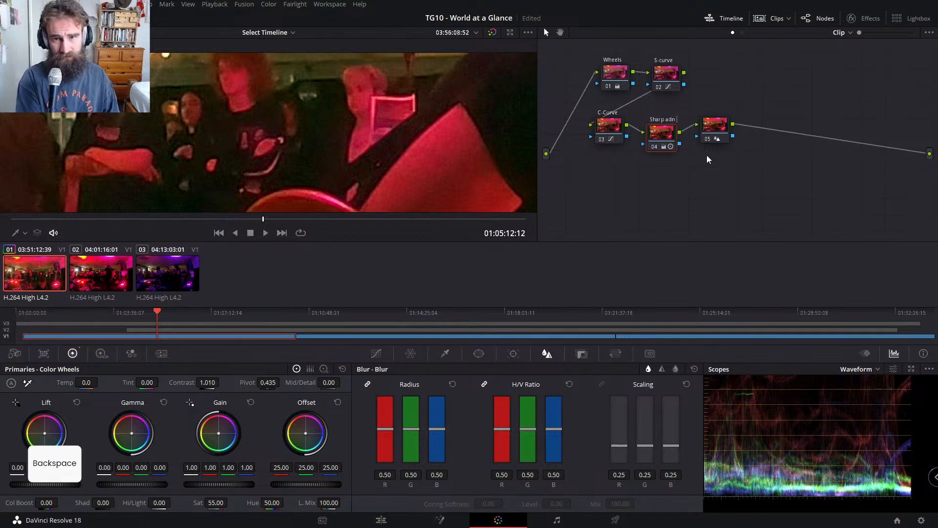
text(nd contrast)
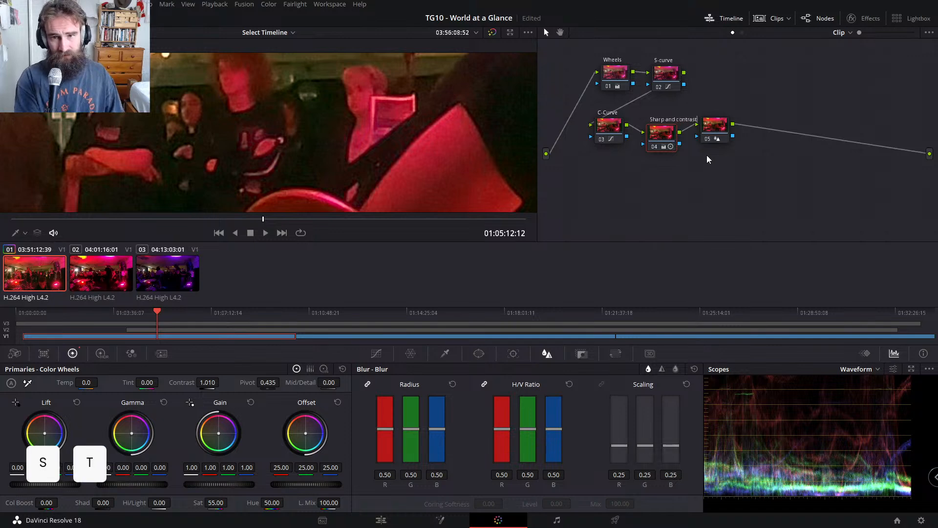
drag(662, 140, 663, 133)
drag(721, 133, 748, 133)
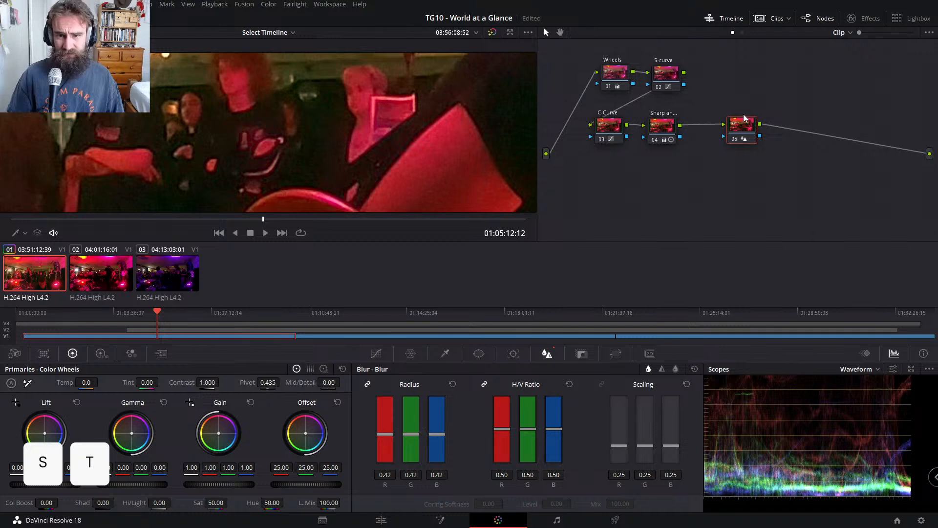
Step: Compare the effects of node 04 and node 05 in close-up by disabling and re-enabling each one
click(665, 131)
key(ctrl+d)
key(ctrl+d)
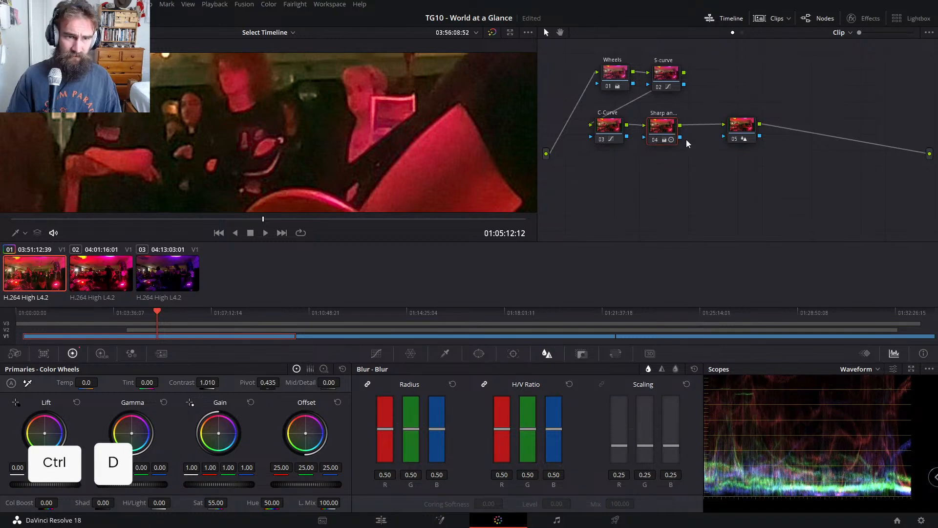
key(ctrl+d)
key(ctrl+d)
key(ctrl+d)
key(ctrl+d)
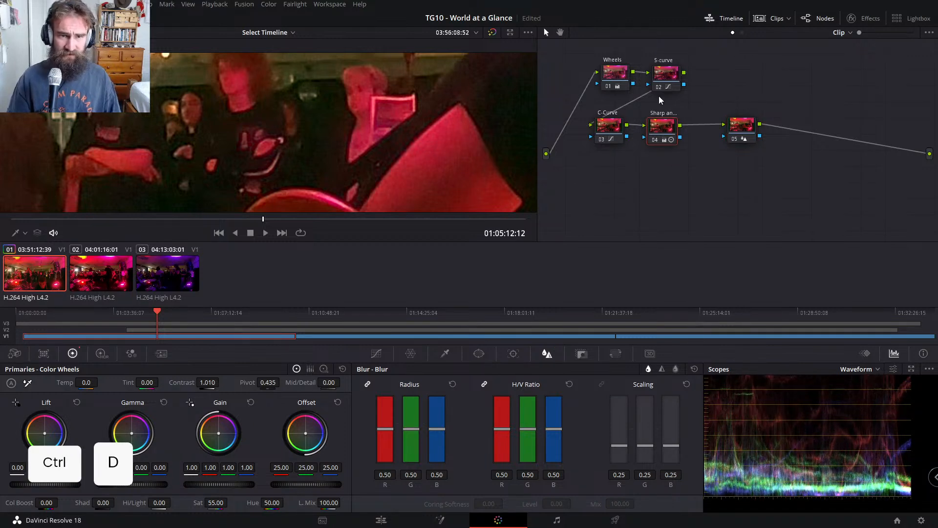
key(ctrl+d)
key(ctrl+d)
click(745, 129)
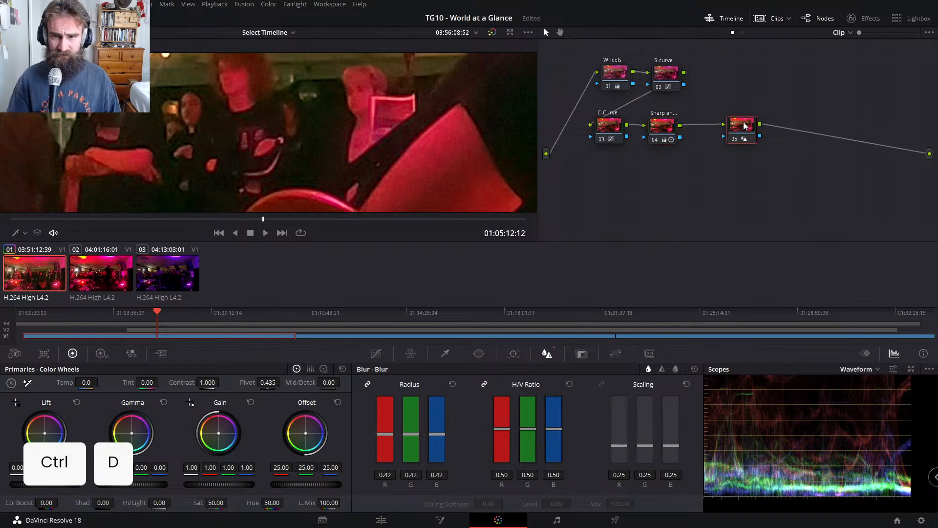
key(ctrl+d)
key(ctrl+d)
click(667, 132)
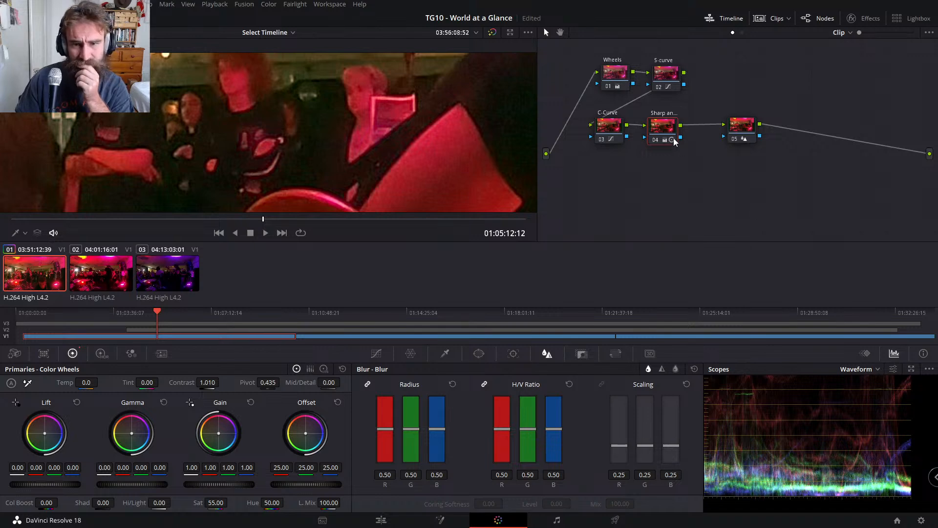
Step: Bring node 05 closer to node 04 and shorten node 04's label to "contrast"
drag(740, 129, 725, 127)
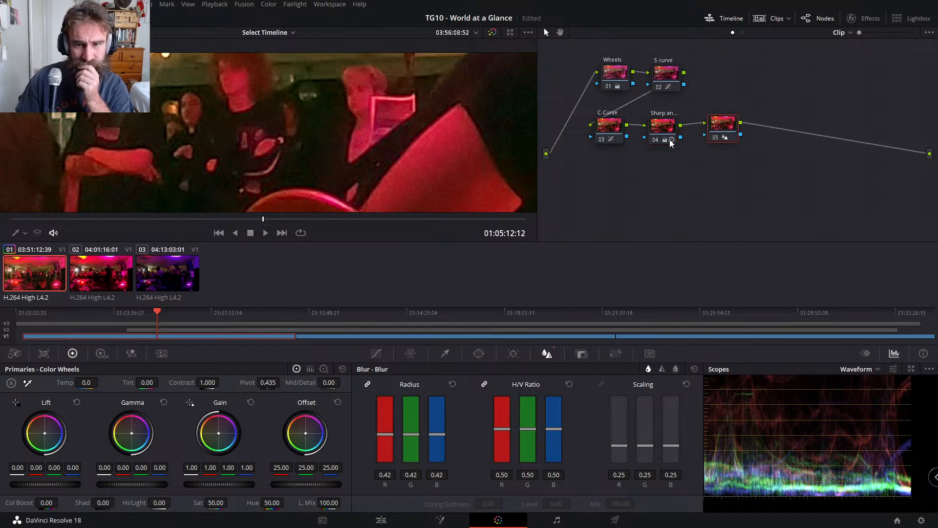
mouse_move(672, 138)
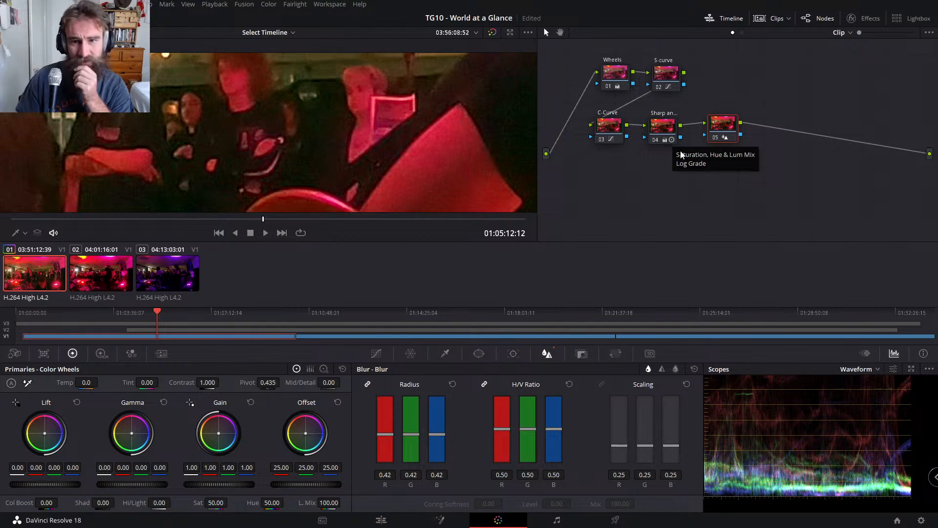
drag(722, 125, 654, 112)
double_click(660, 114)
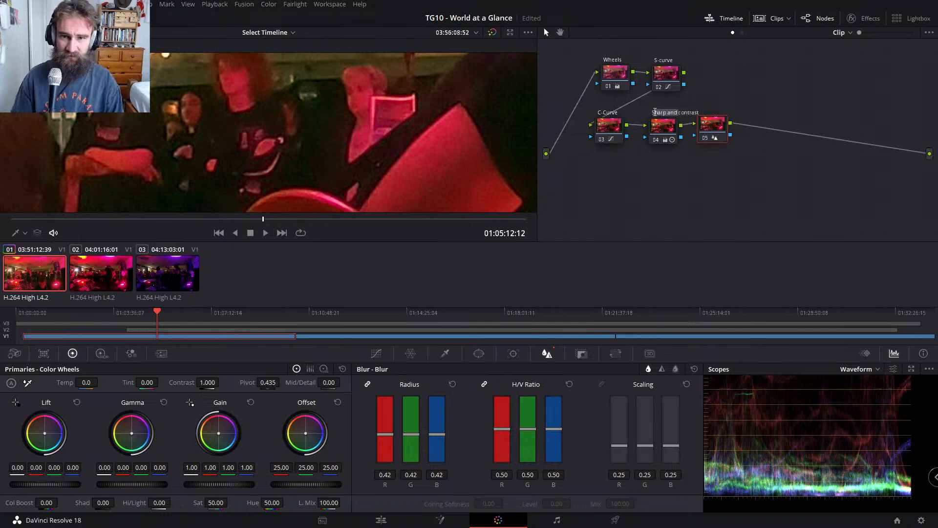
key(BackSpace)
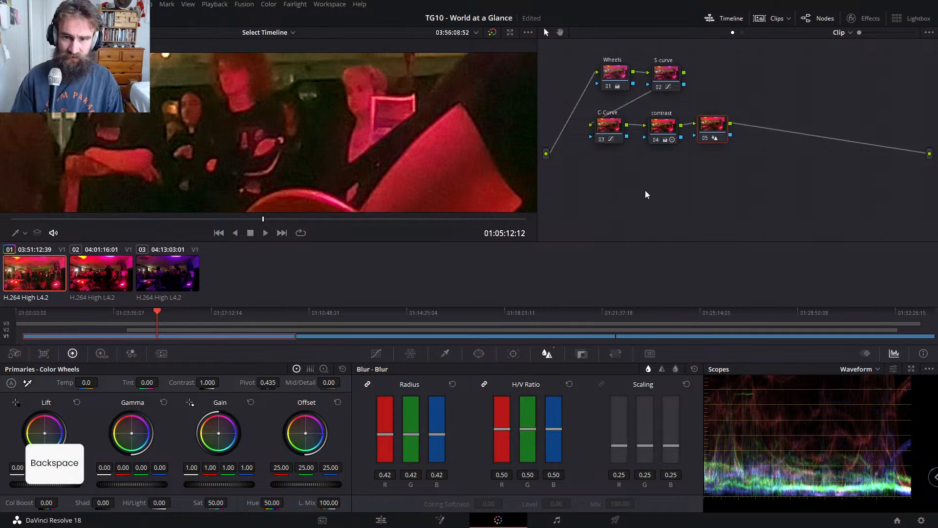
Step: Label node 05 "Sharpen"
right_click(707, 127)
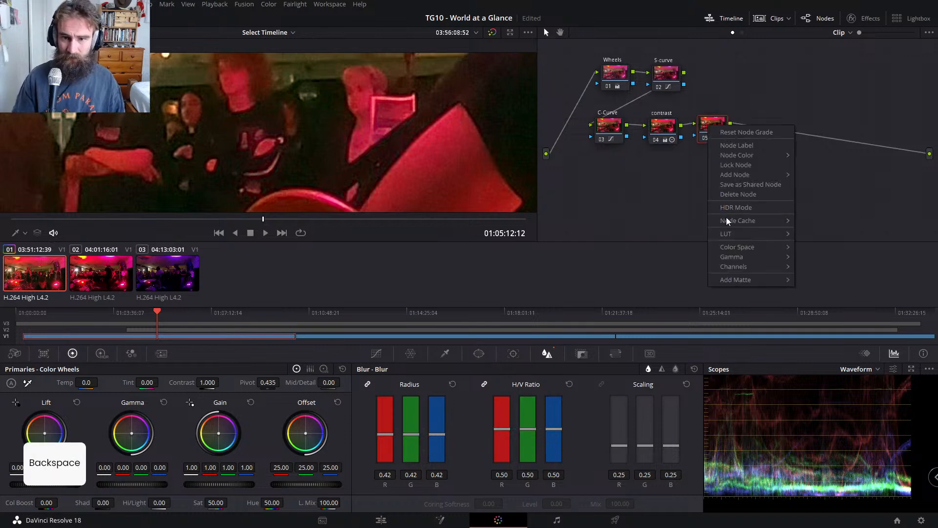
click(747, 147)
text(Sh)
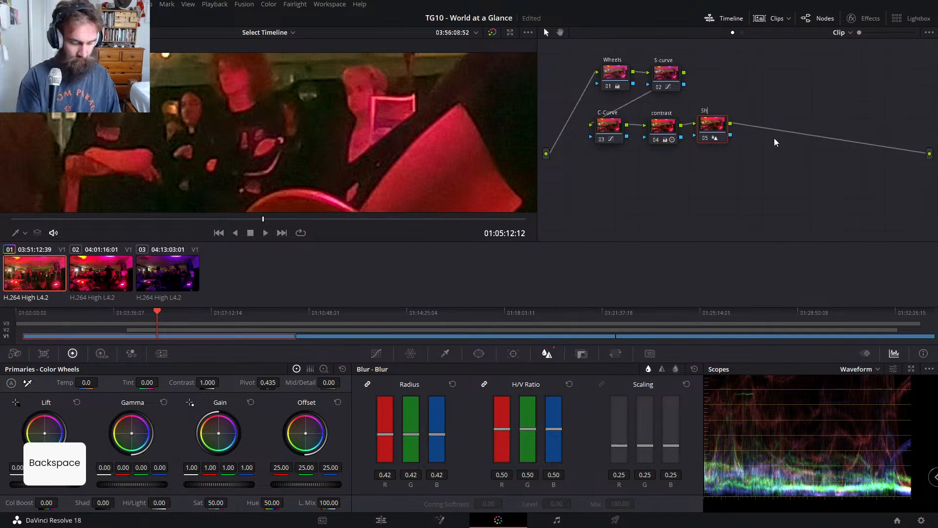
text(arpen)
key(Return)
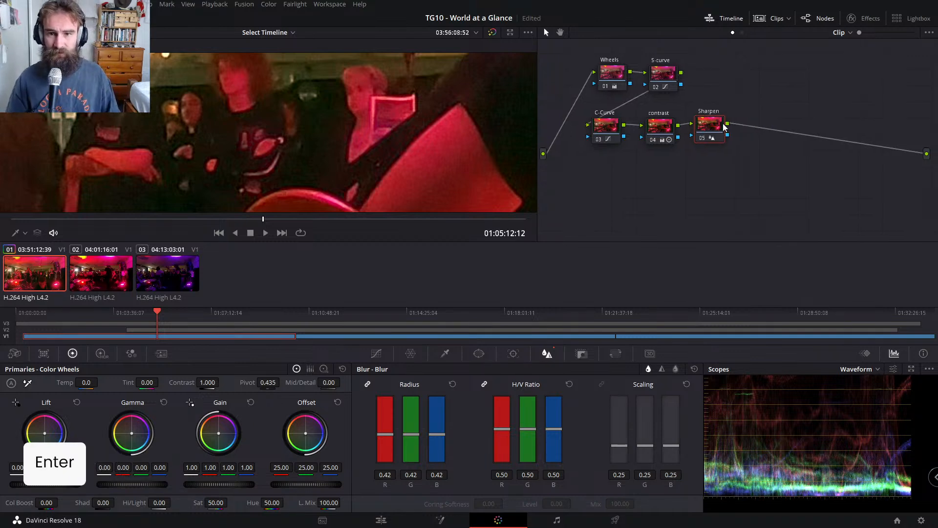
Step: Copy the first clip's five-node grade and paste it onto clips 02 and 03
key(ctrl+c)
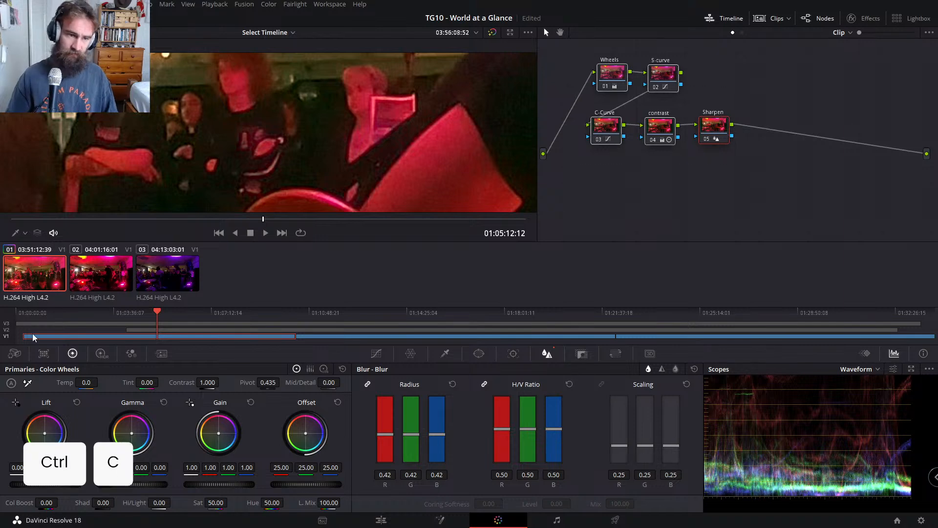
click(83, 280)
key(ctrl+v)
click(169, 266)
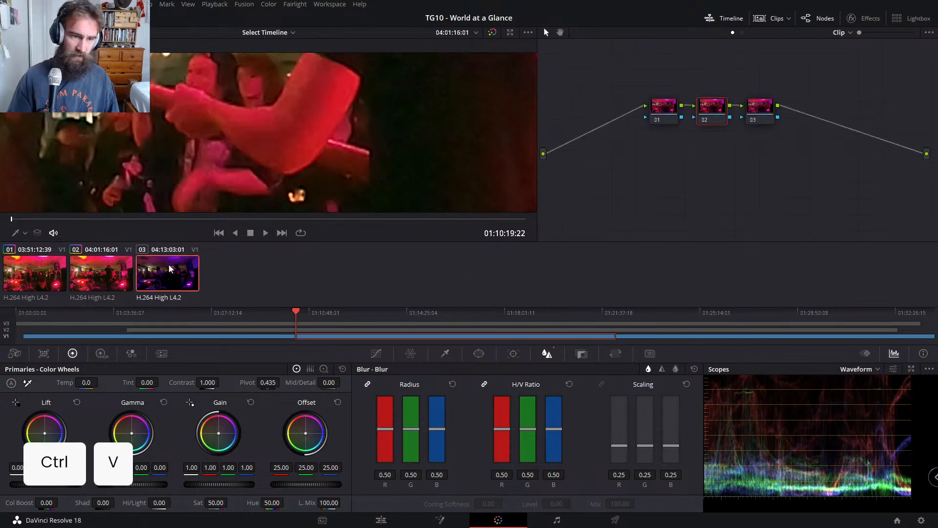
key(ctrl+v)
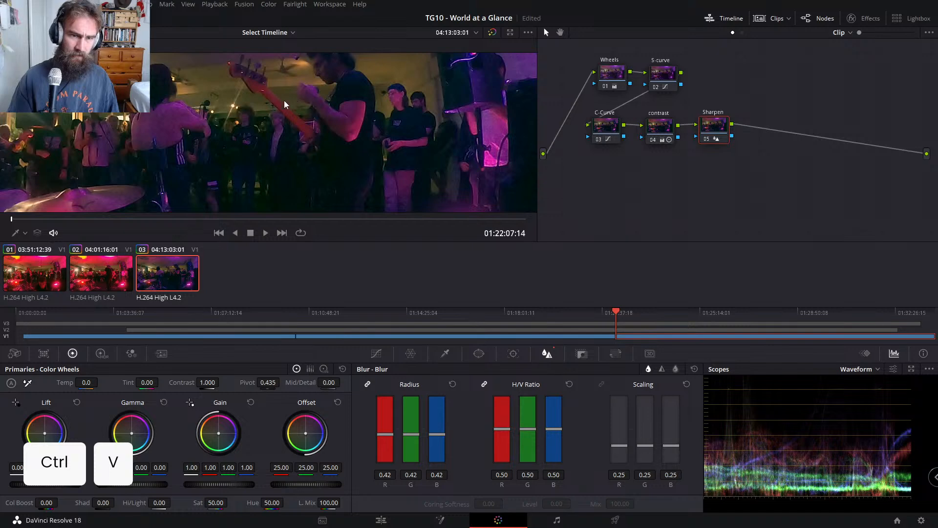
Step: Examine the pasted grade on clip 02 at 01:21:52:20 by toggling all five nodes off and on, leaving them enabled
scroll(394, 108, down, 6)
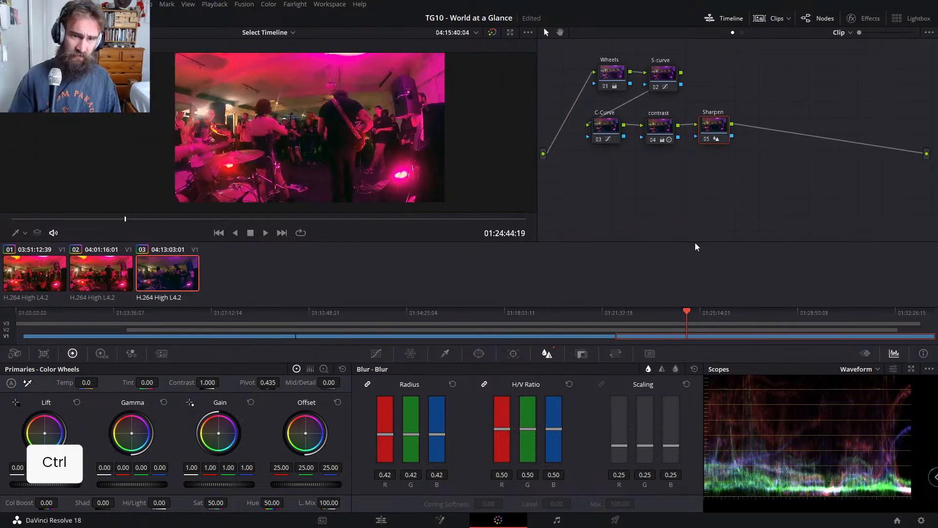
click(608, 318)
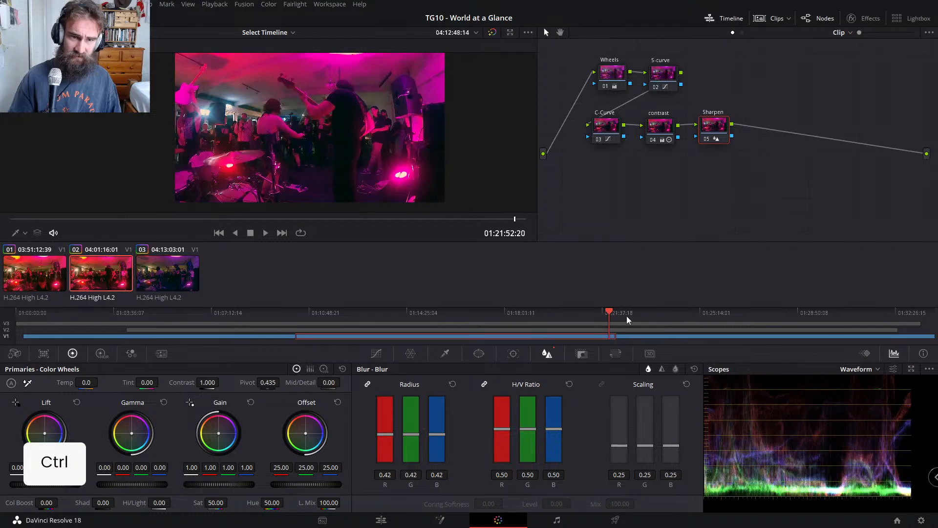
drag(609, 193, 805, 17)
key(ctrl+d)
key(ctrl+d)
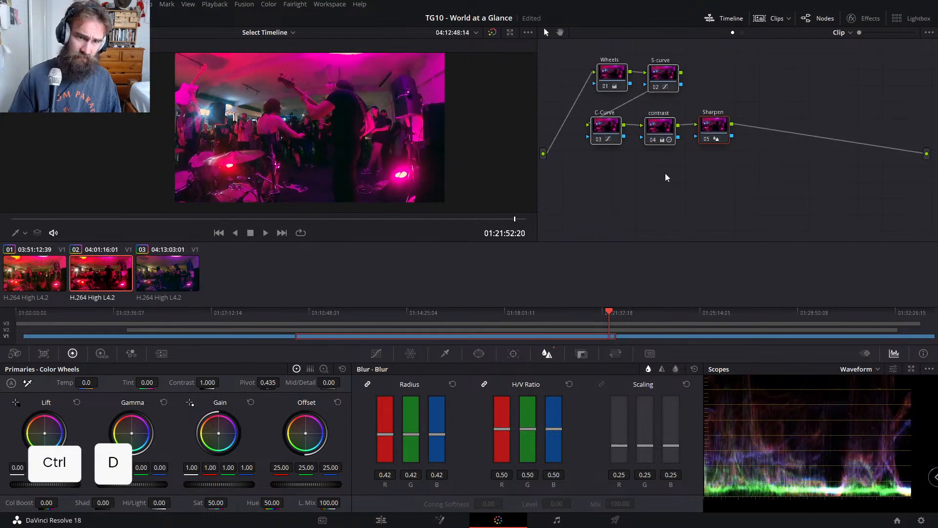
key(ctrl+d)
key(ctrl+d)
key(ctrl+d)
key(ctrl+d)
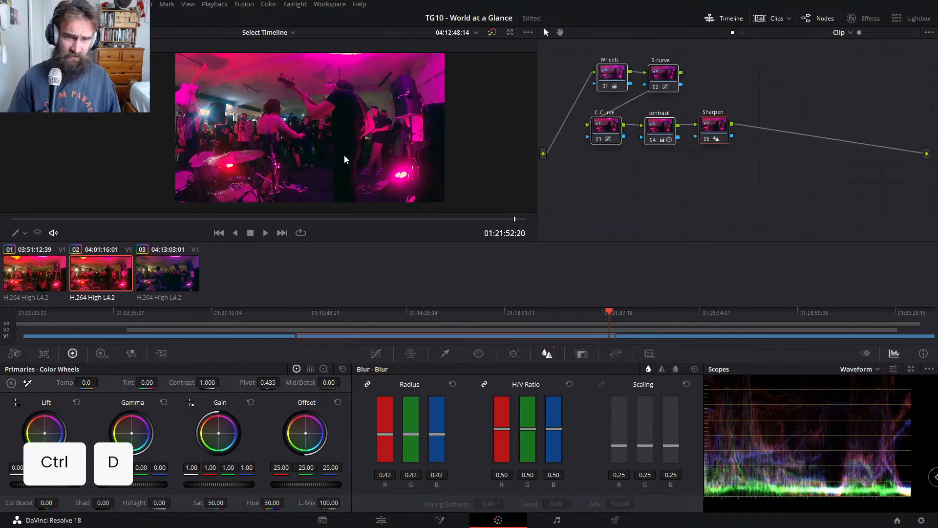
key(ctrl+d)
key(ctrl+d)
key(ctrl+d)
key(ctrl+d)
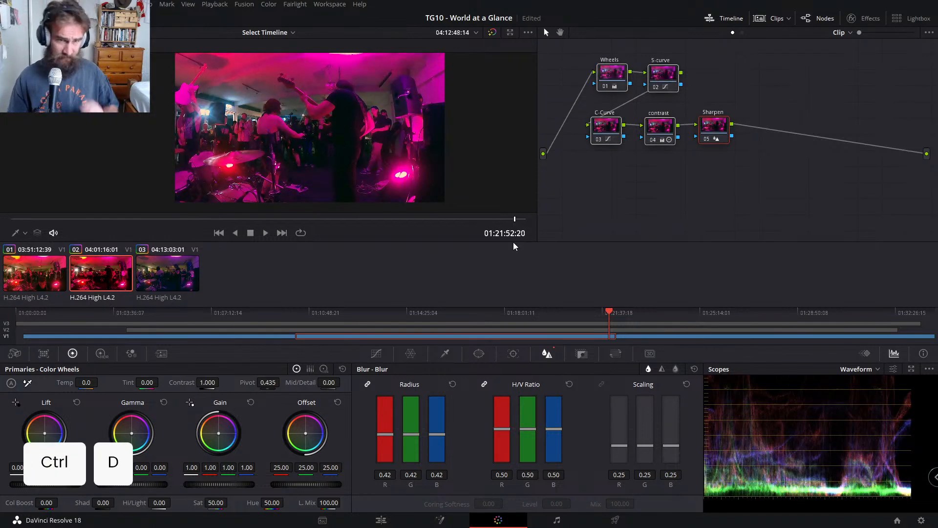
key(ctrl+d)
key(ctrl+d)
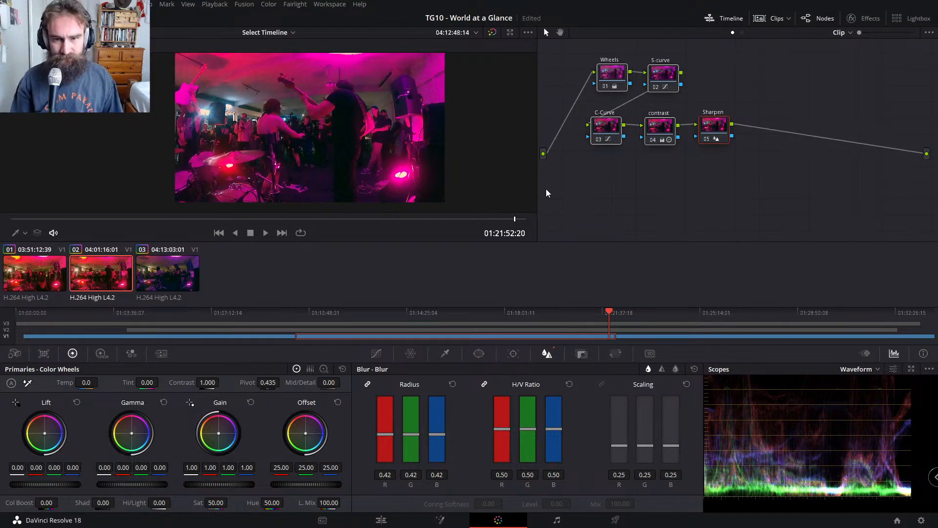
key(ctrl+d)
key(ctrl+d)
key(ctrl+d)
key(ctrl+d)
key(ctrl+d)
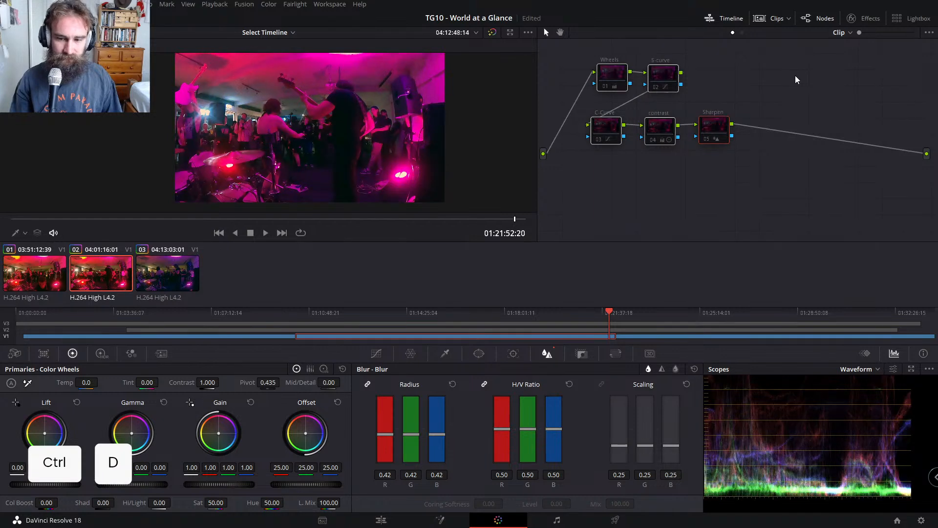
key(ctrl+d)
key(ctrl+d)
key(ctrl+d)
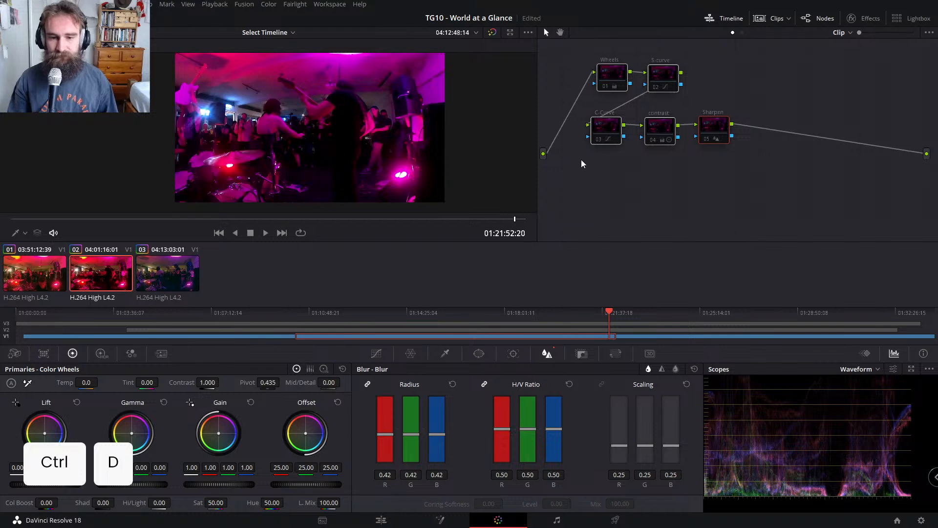
drag(581, 159, 733, 39)
key(ctrl+d)
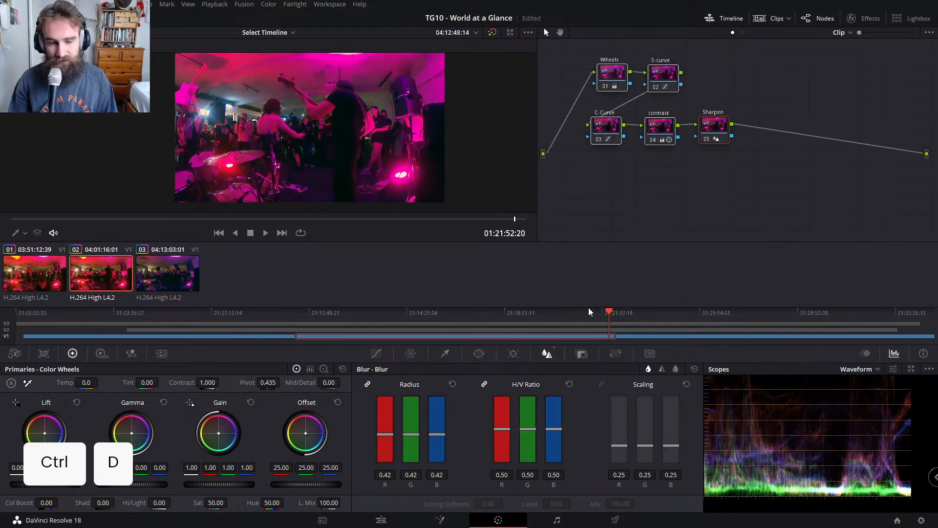
Step: Check the tracks on the Edit page, then return to the Color page and enable the Video 2 track
click(382, 519)
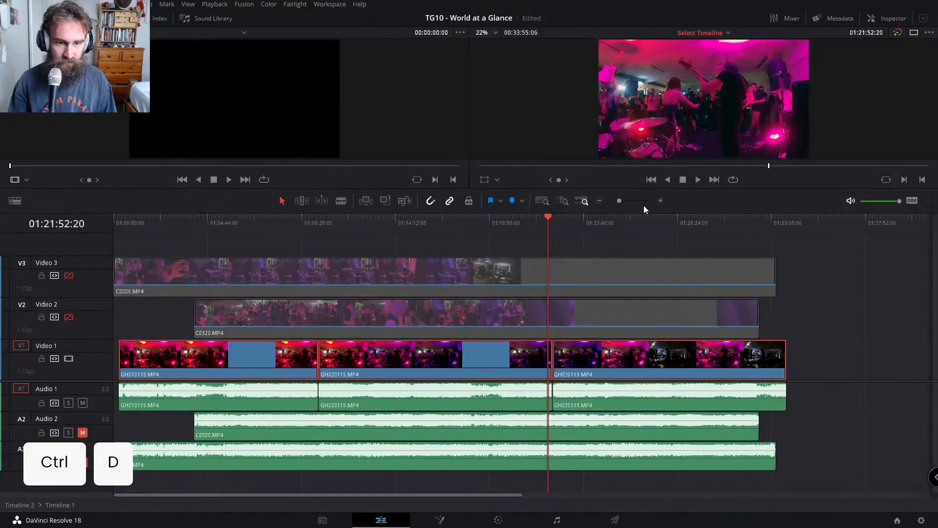
click(498, 520)
click(6, 329)
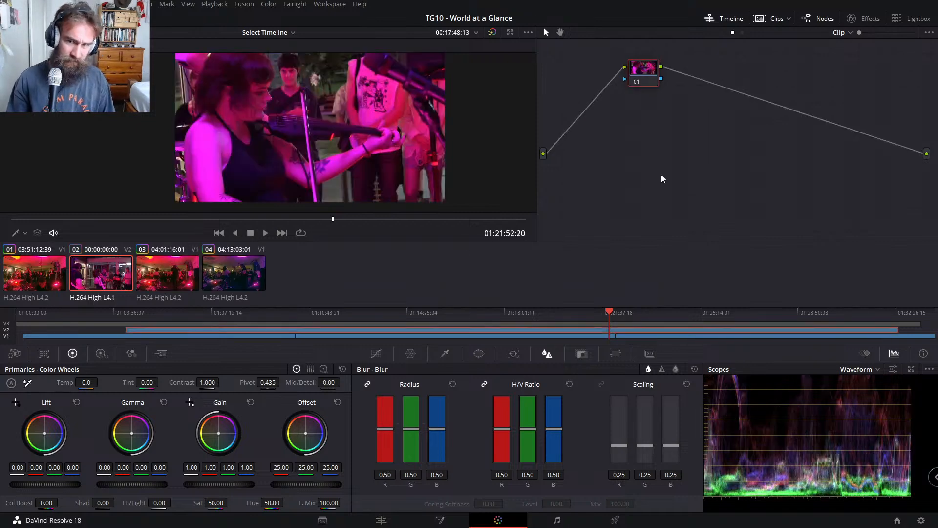
Step: Try to paste the previously copied grade onto clip 02
key(ctrl+d)
click(268, 324)
drag(281, 311, 468, 309)
key(alt+v)
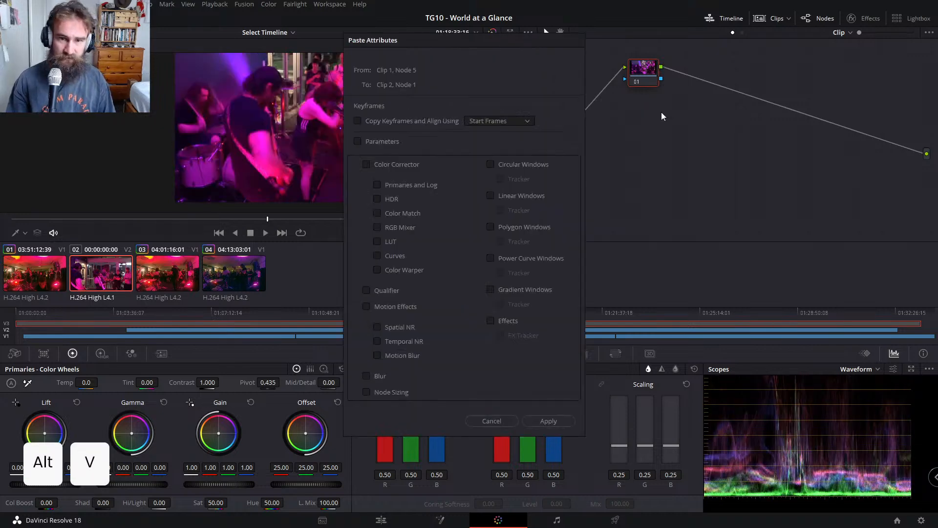
click(502, 421)
key(ctrl+v)
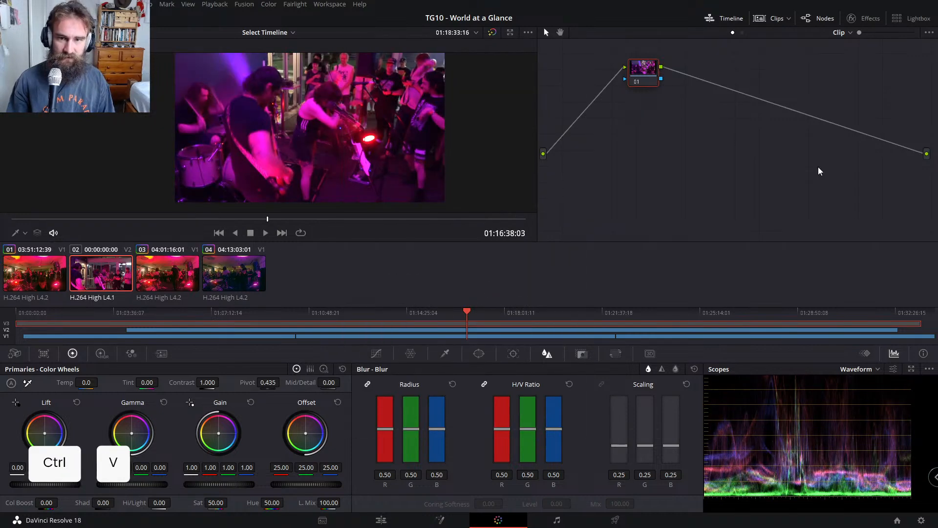
key(ctrl+v)
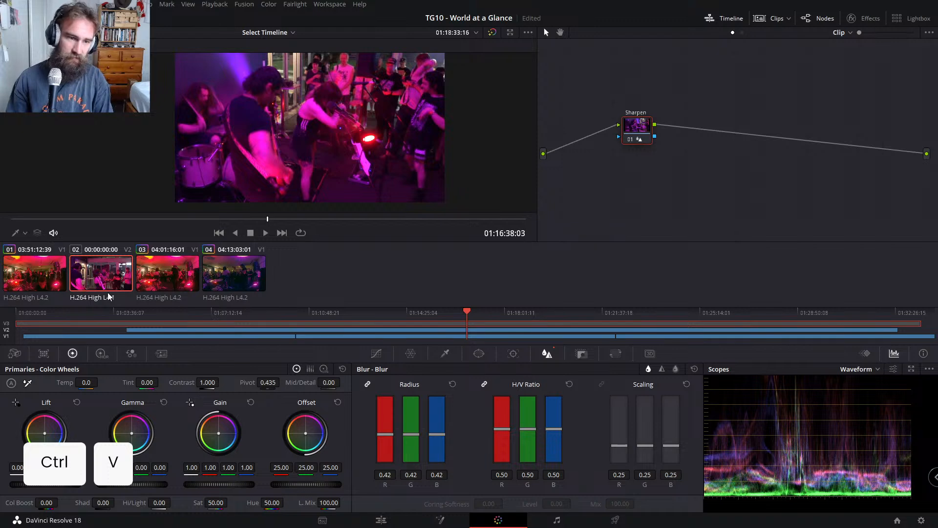
Step: Copy clip 03's five-node grade and paste it onto clip 02
key(Down)
key(ctrl+c)
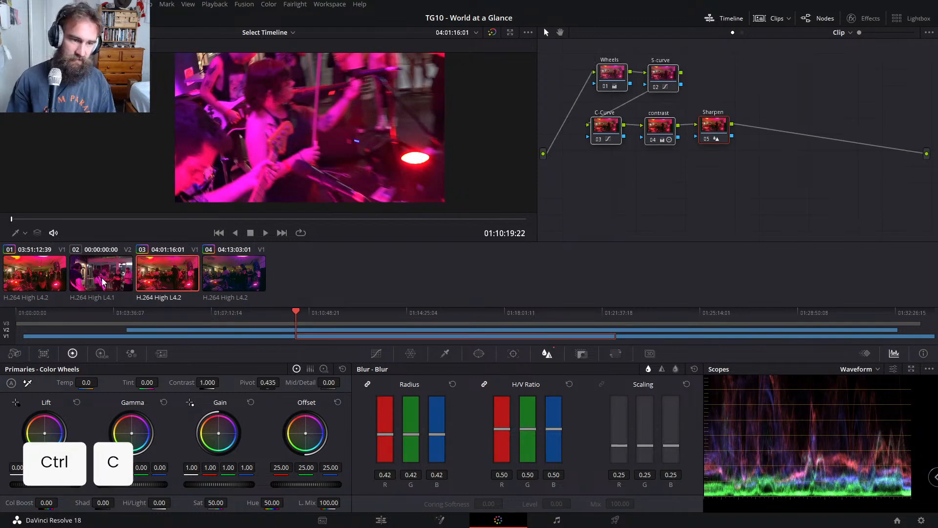
key(Up)
key(ctrl+v)
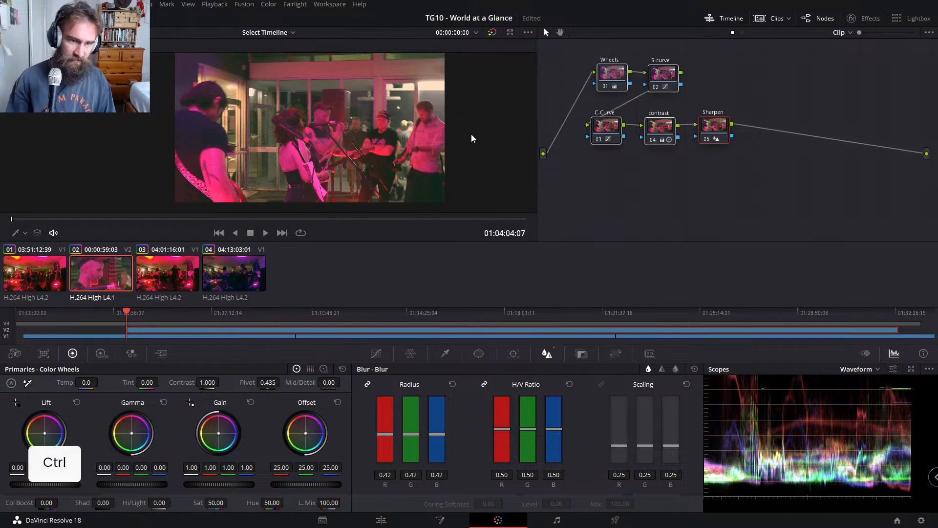
Step: Compare clip 02 with and without the pasted grade at 01:04:04:07 and 01:20:59:00 by toggling all five nodes
key(ctrl+d)
key(ctrl+d)
key(ctrl+d)
key(ctrl+d)
click(317, 219)
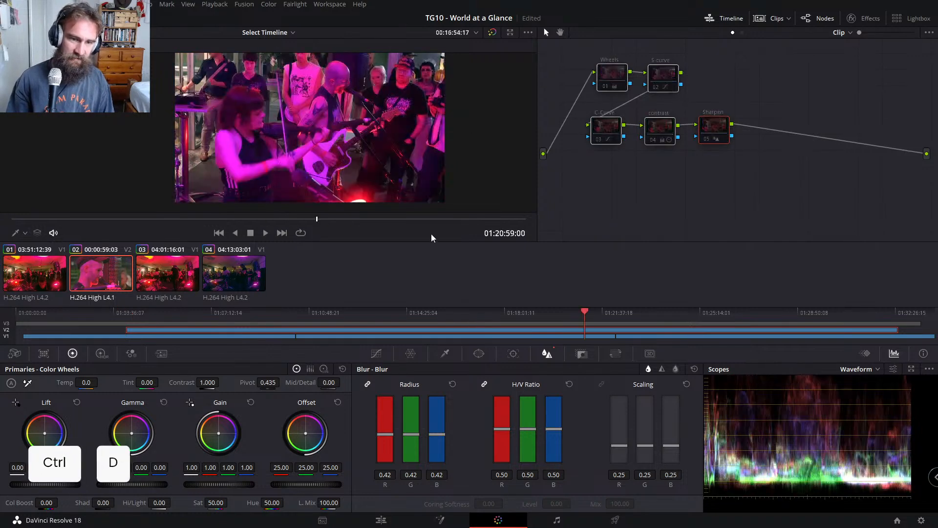
key(ctrl+d)
key(ctrl+d)
key(ctrl+d)
key(ctrl+d)
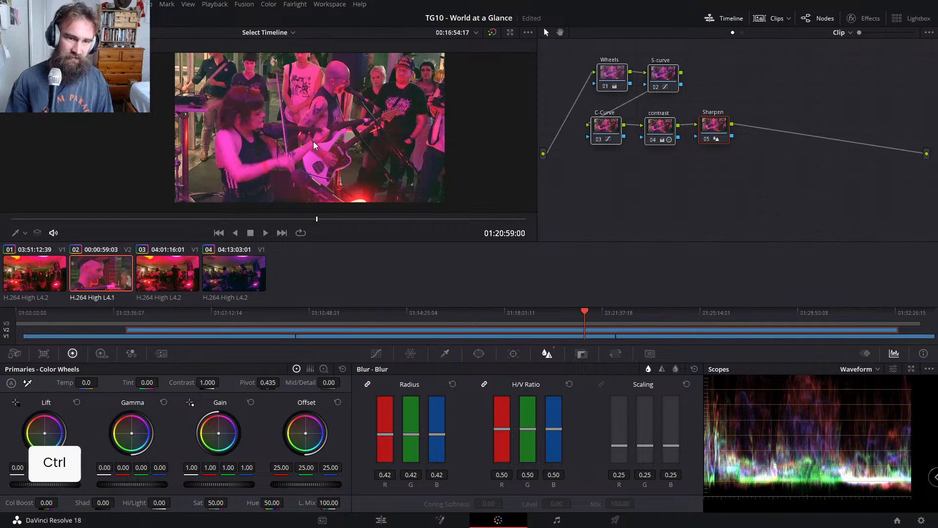
key(ctrl+d)
key(ctrl+d)
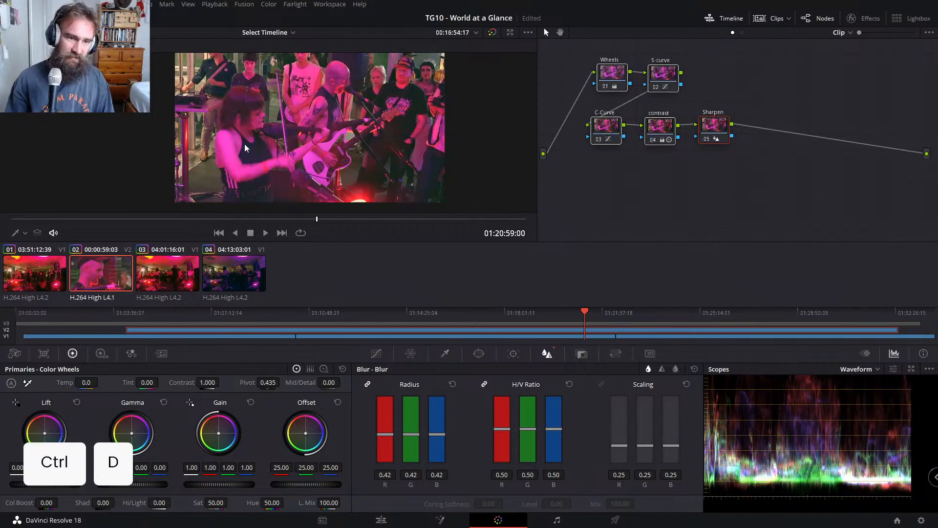
key(ctrl+d)
key(ctrl+d)
key(ctrl+d)
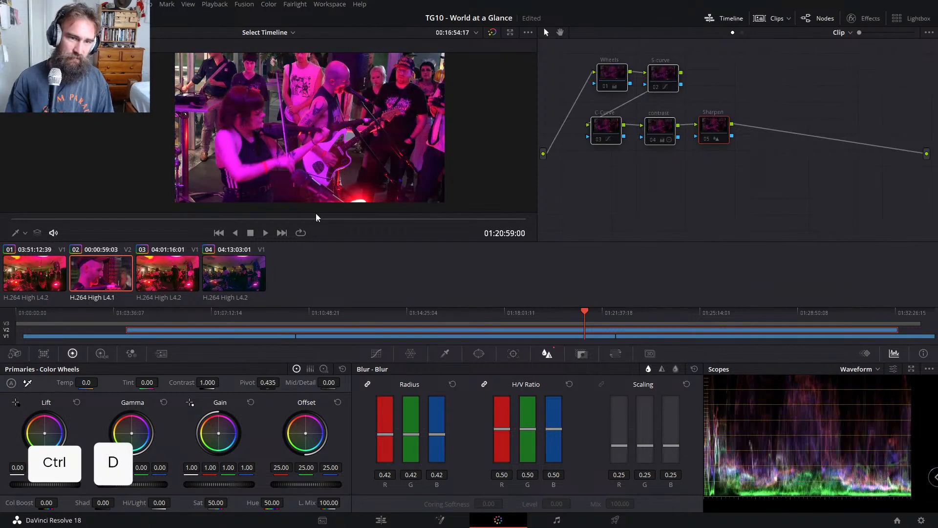
Step: Compare clip 02 with and without the grade at 01:22:46:15, leaving all five nodes disabled
click(350, 219)
key(ctrl+d)
key(ctrl+d)
key(ctrl+d)
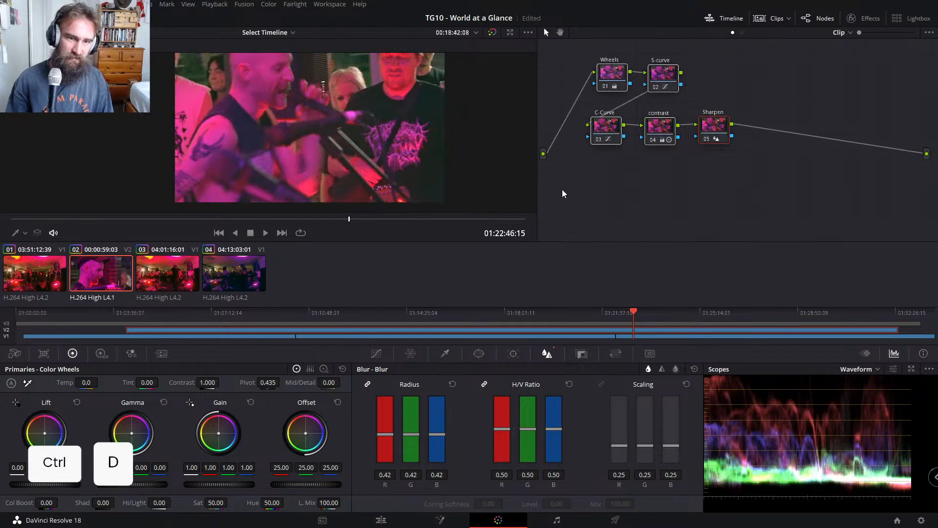
key(ctrl+d)
key(ctrl+d)
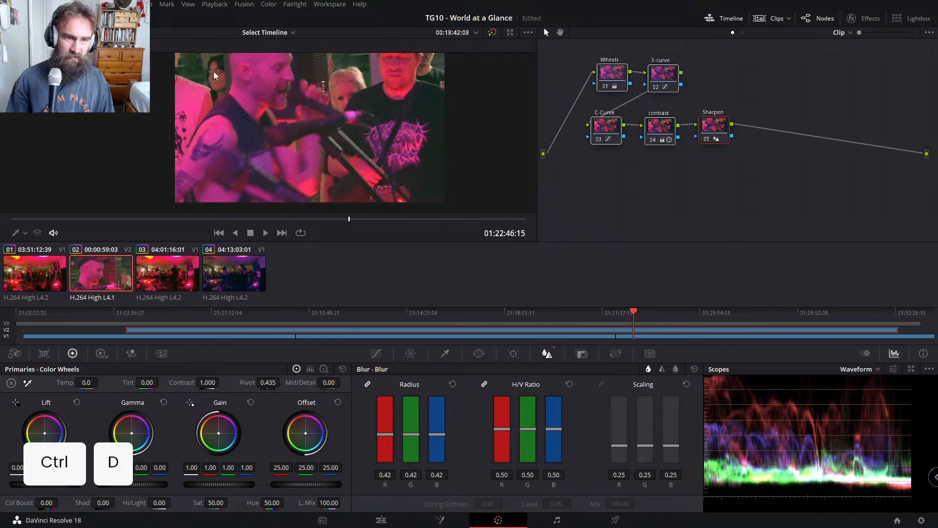
key(ctrl+d)
key(ctrl+d)
key(ctrl+d)
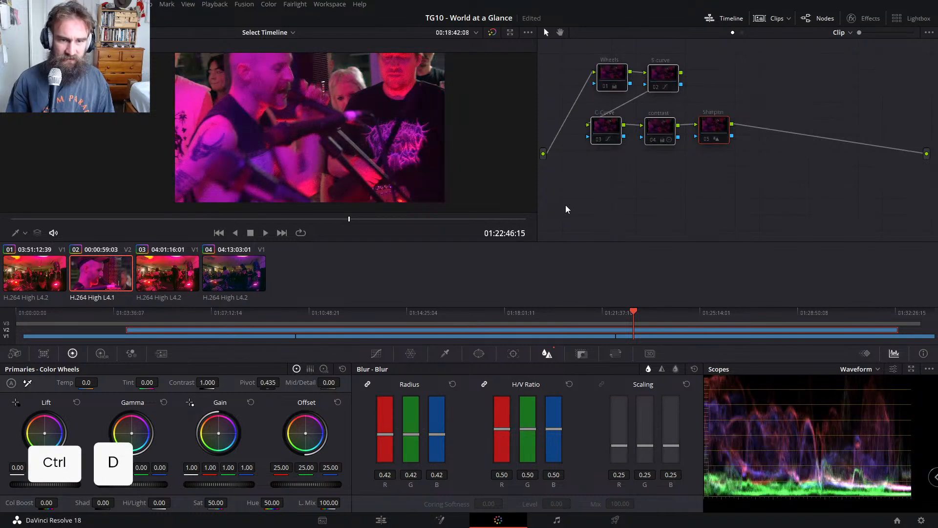
drag(566, 205, 714, 26)
key(ctrl+d)
key(ctrl+d)
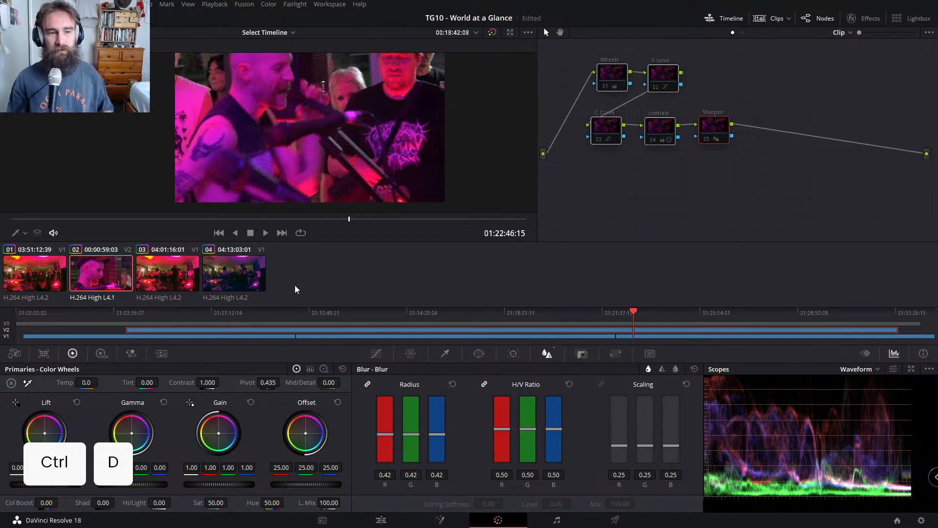
Step: Compare clips 02 and 03 and toggle the Video 2 track off and on, finishing on clip 02's first frame
click(166, 266)
click(127, 276)
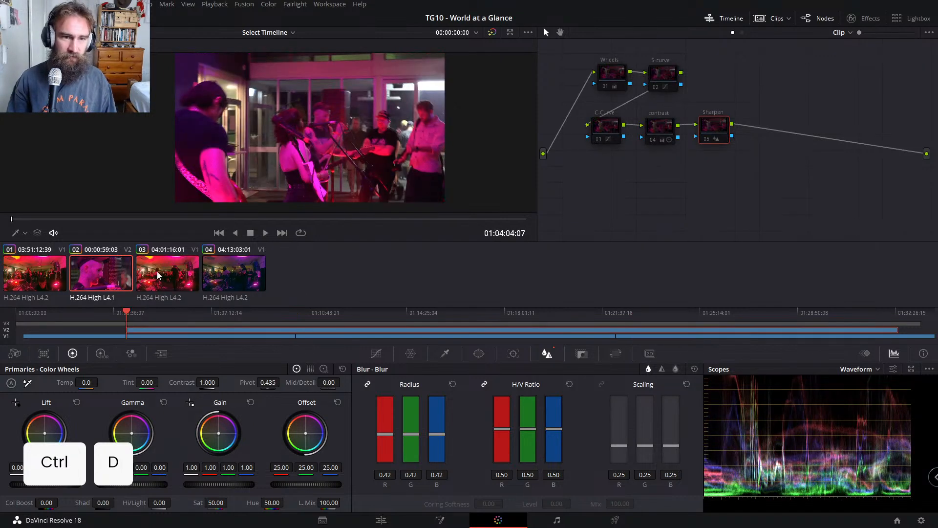
click(158, 276)
click(103, 277)
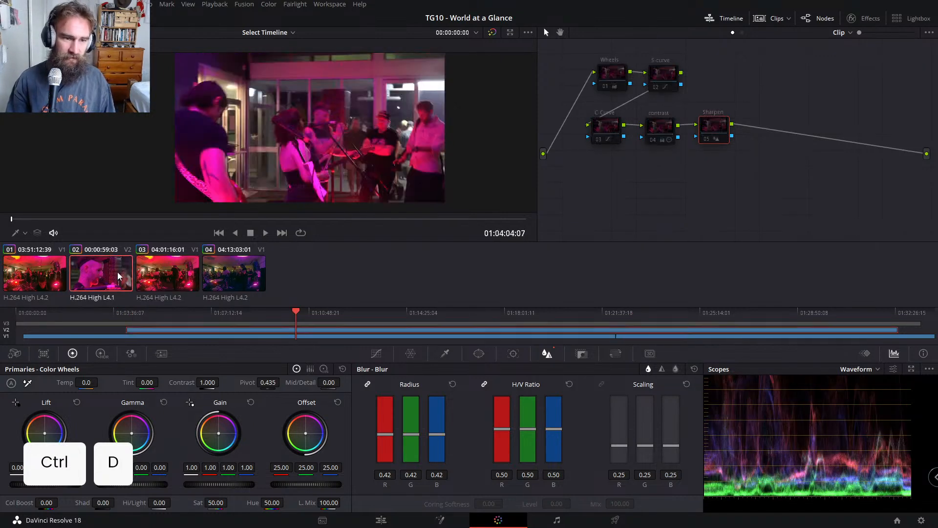
click(7, 330)
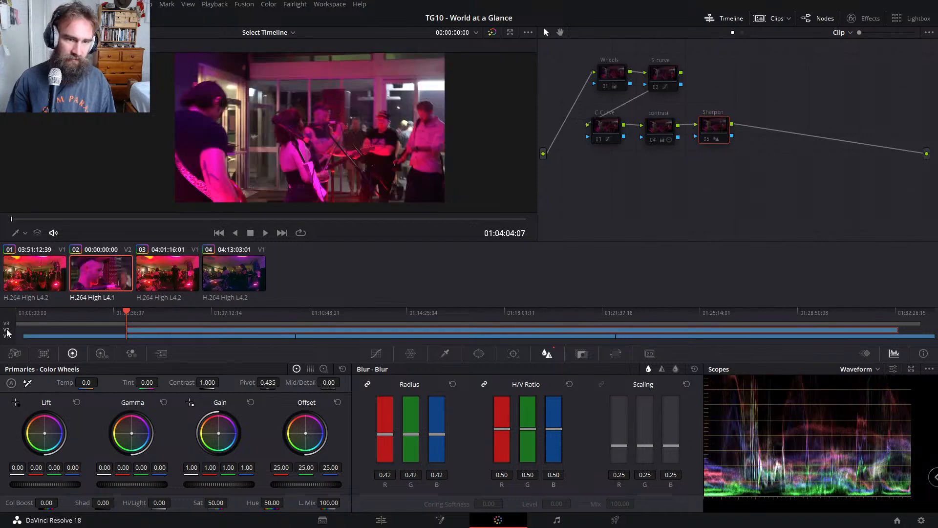
click(7, 331)
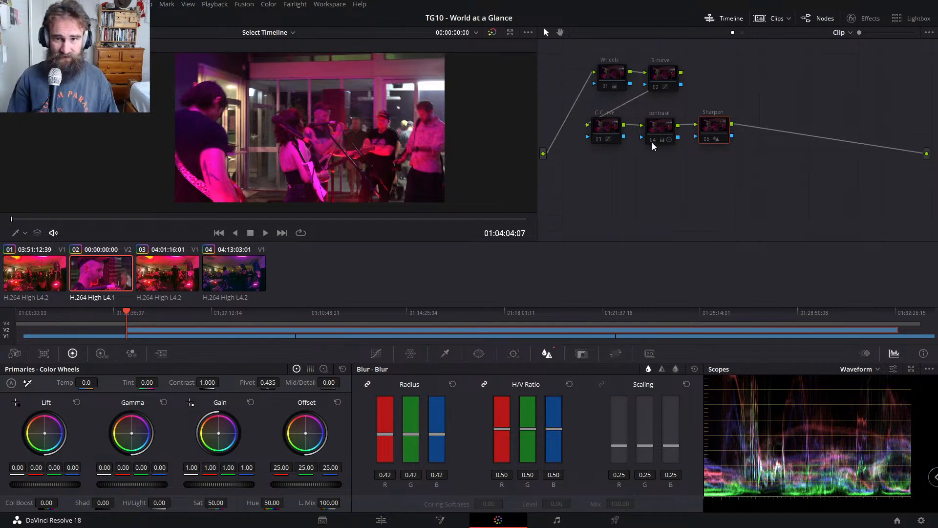
Step: Enable all five nodes on clip 02 and reset the primary color wheels of the Wheels node
key(ctrl+d)
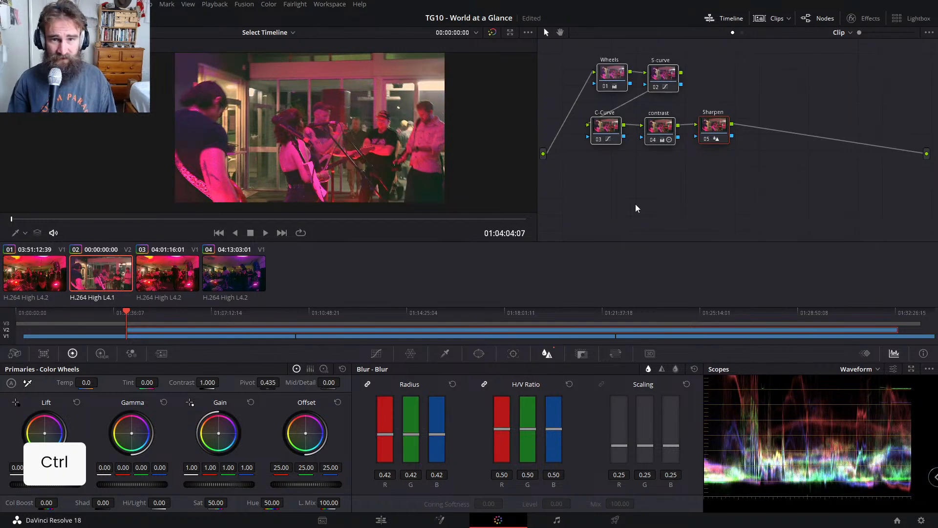
click(618, 71)
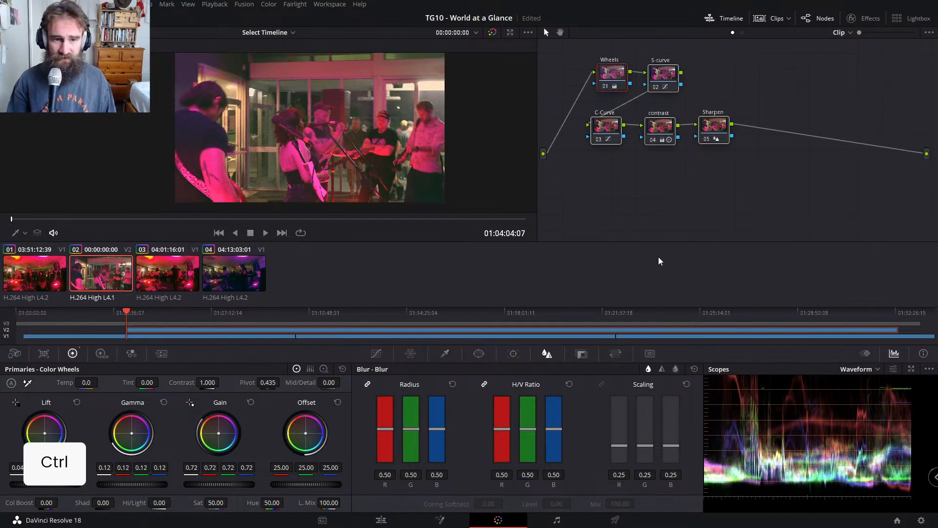
click(342, 369)
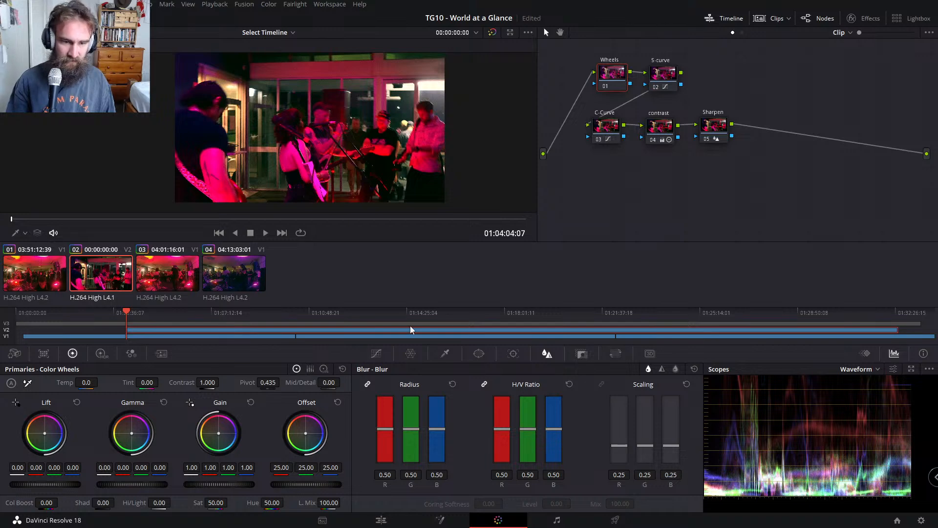
Step: Reset the custom curves on clip 02's S-curve and C-Curve nodes
click(674, 79)
click(376, 354)
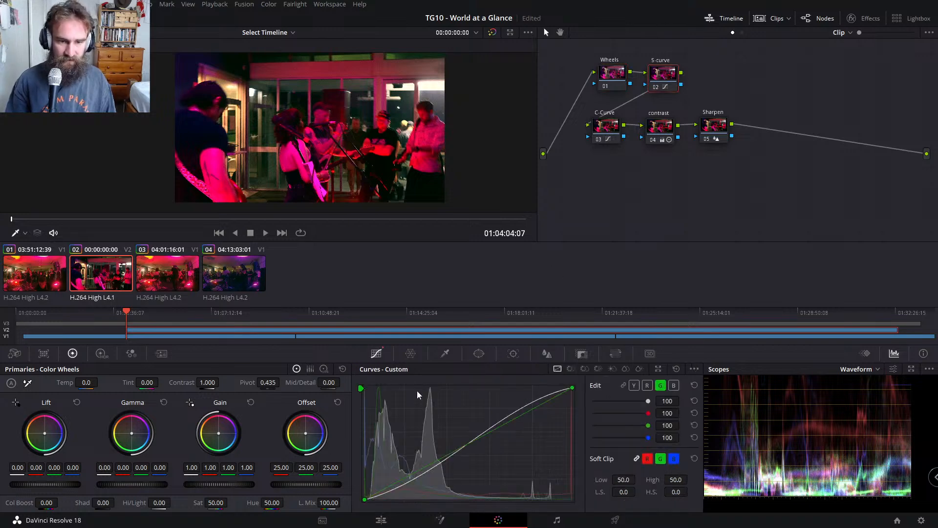
click(612, 141)
click(677, 369)
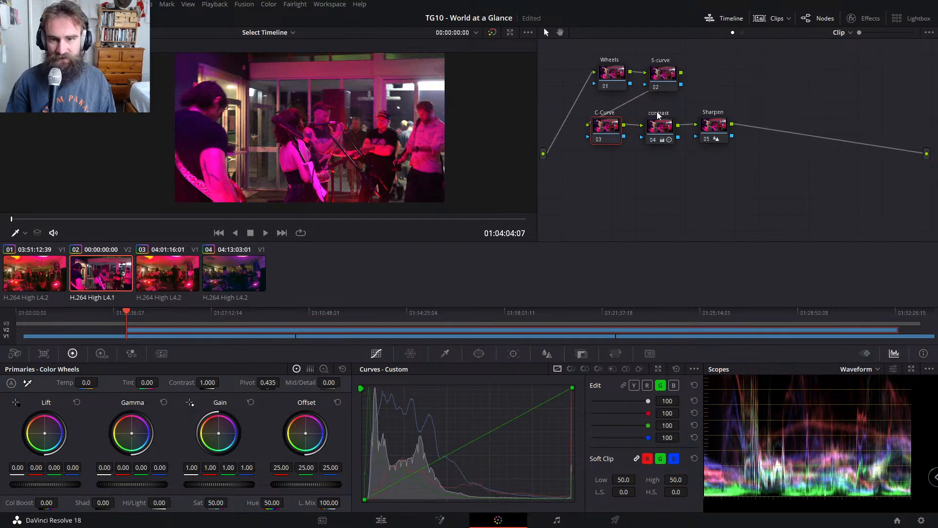
Step: Reset the blur radius on clip 02's Sharpen node
click(652, 128)
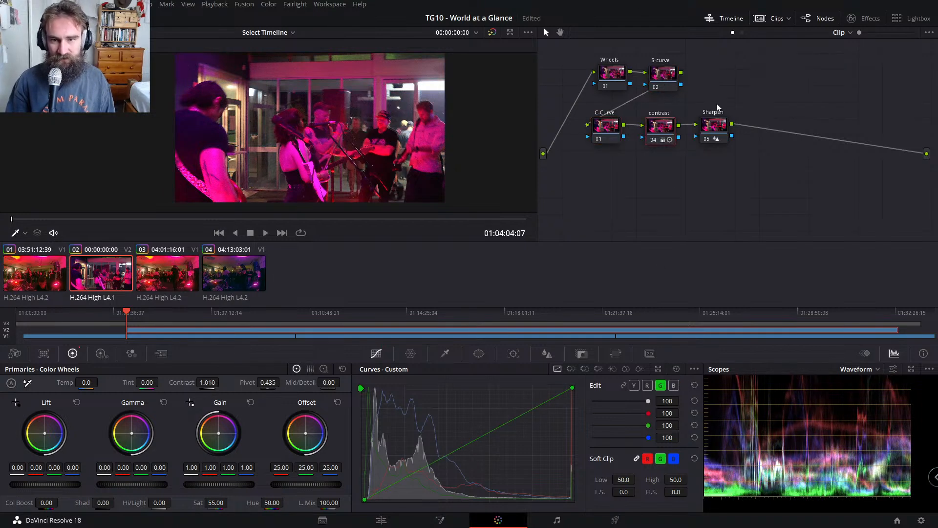
click(715, 125)
click(549, 357)
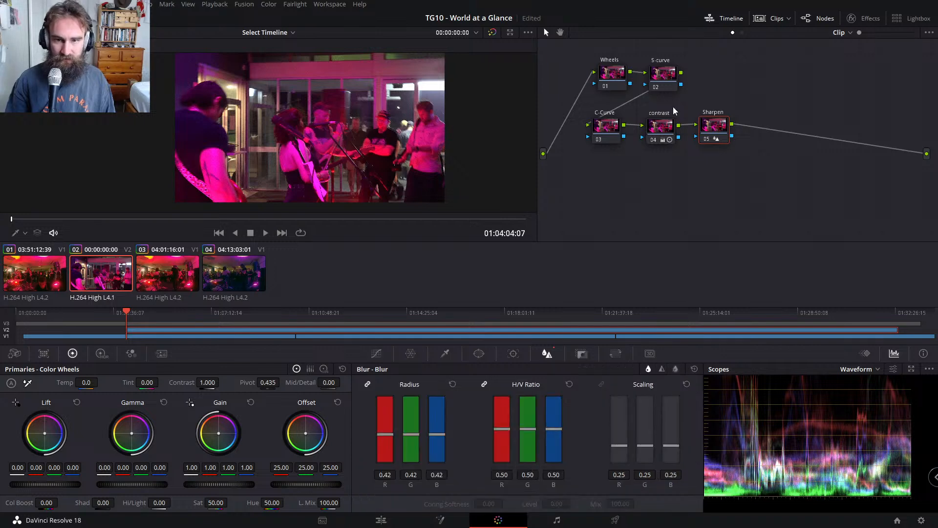
click(660, 127)
click(713, 125)
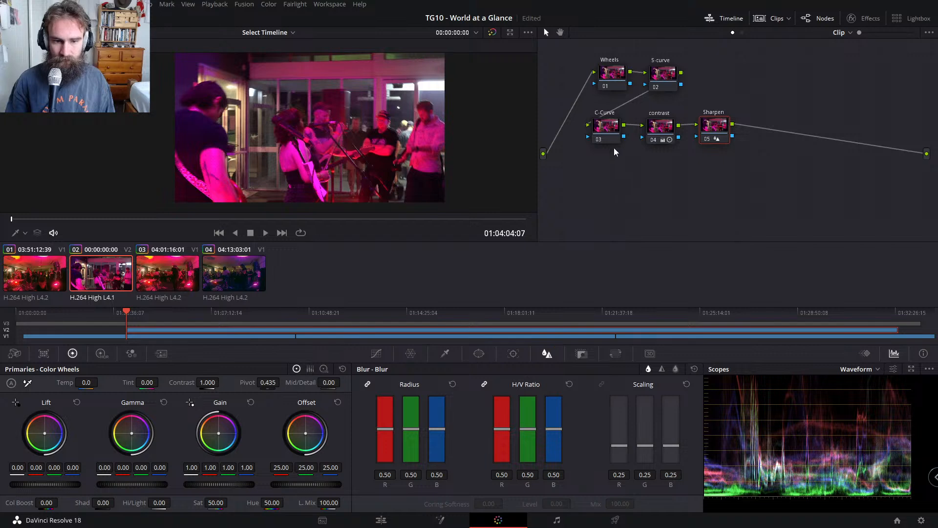
Step: Check clip 02 with the grade bypassed, then reset the primaries of its contrast node
click(655, 123)
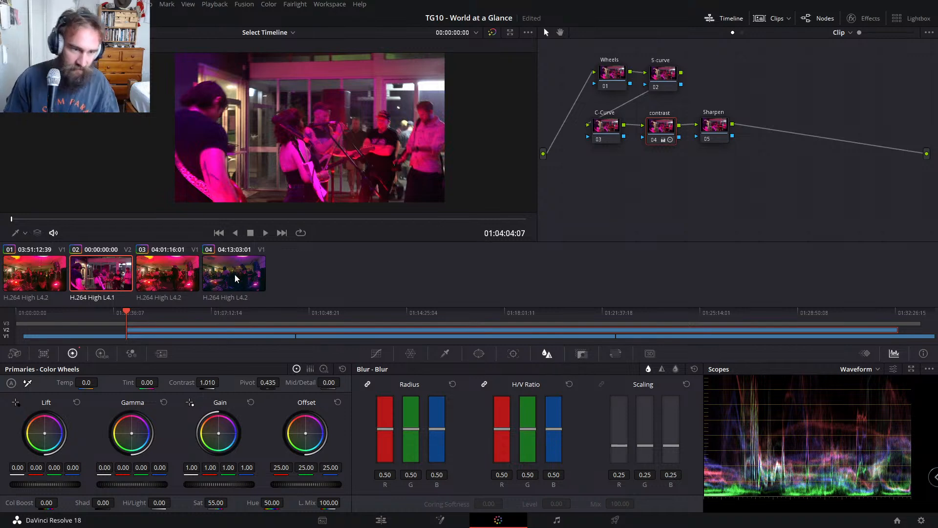
key(ctrl+d)
key(shift+d)
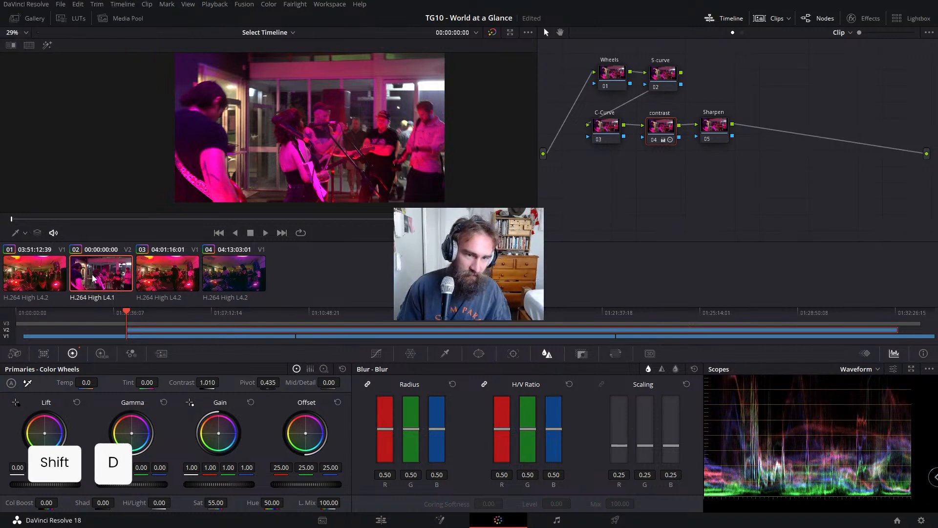
key(shift+d)
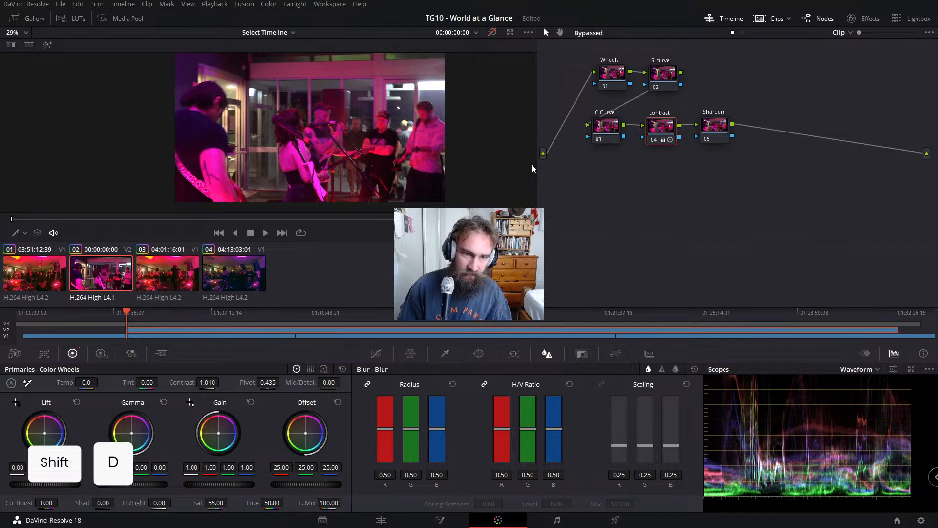
key(shift+d)
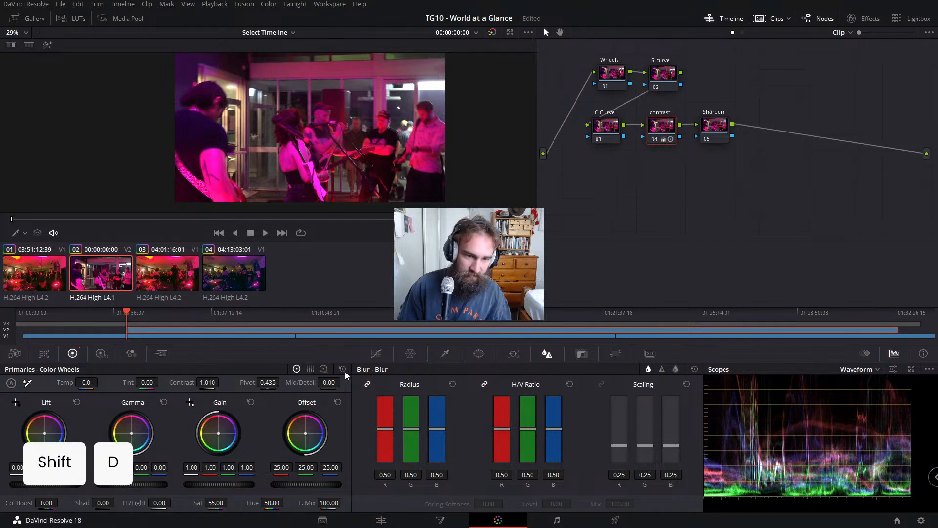
click(345, 372)
Step: Check the reset grade on clip 02 by toggling all five nodes off and on, leaving them enabled
drag(597, 169, 804, 44)
key(ctrl+d)
key(ctrl+d)
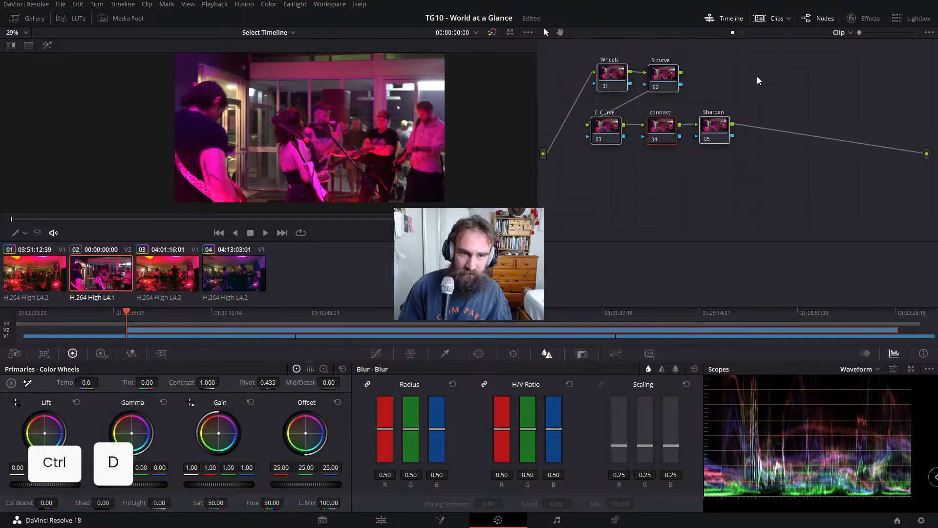
key(ctrl+d)
key(ctrl+d)
key(ctrl+d)
key(ctrl+d)
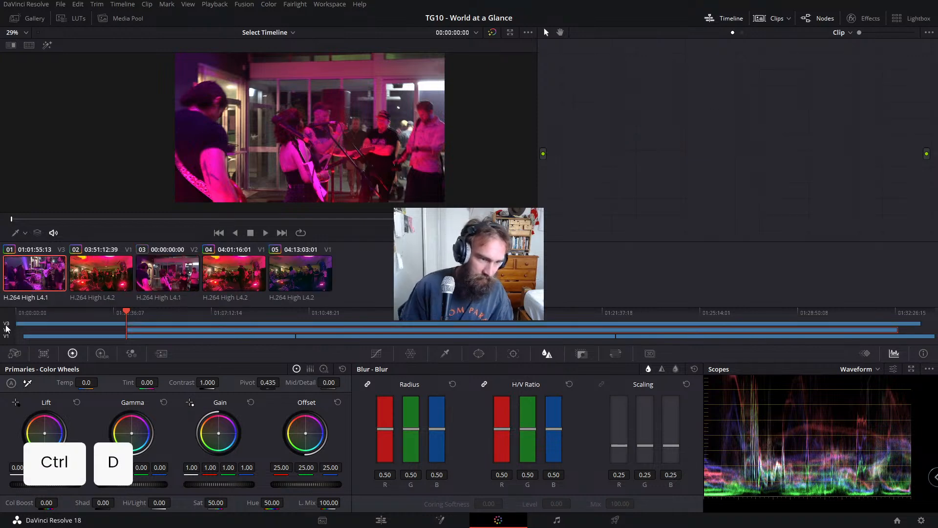
Step: Select the Video 2 clip, disable the Video 3 track, and move the playhead to clip time 00:07:19:04
click(149, 279)
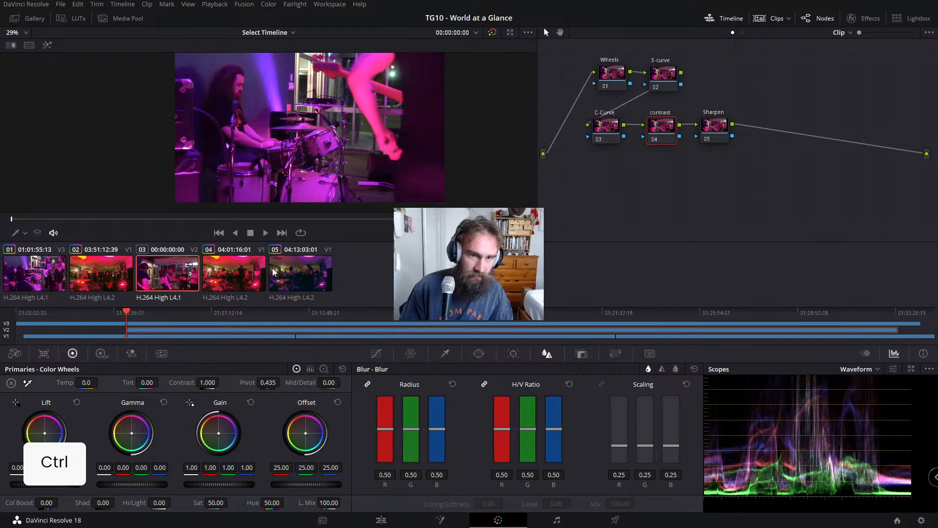
click(11, 323)
click(324, 312)
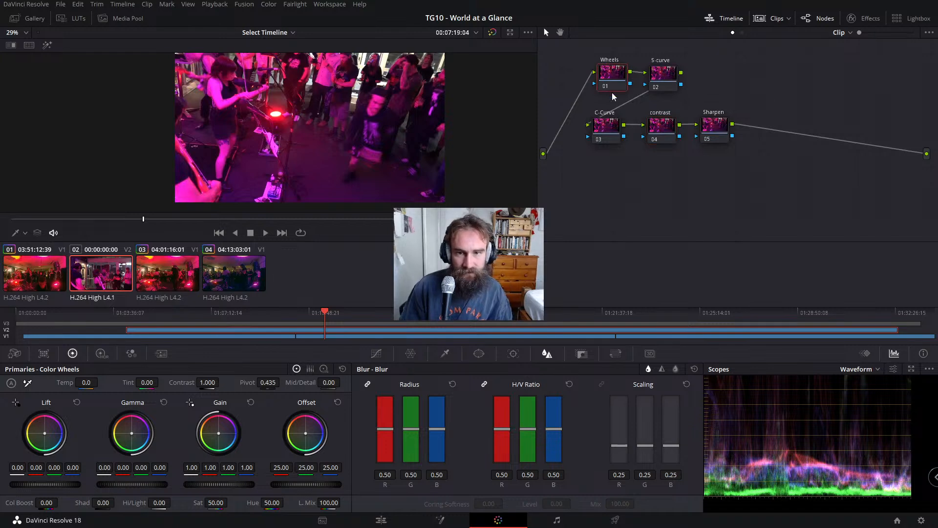
Step: Shift the Wheels node slightly left in the Video 2 clip's node graph, keeping it selected
drag(576, 193, 765, 106)
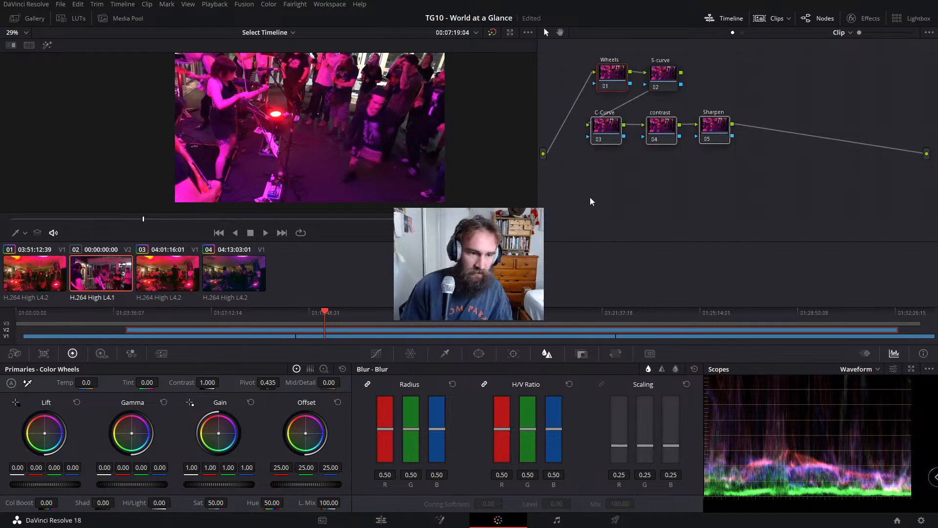
drag(610, 74, 601, 75)
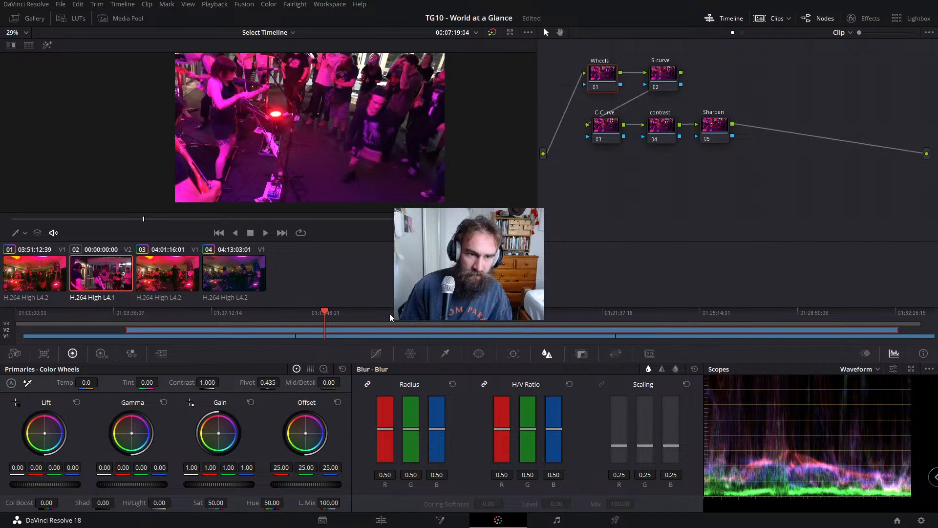
Step: Scrub through the Video 2 clip to review the lighting in different shots, stopping at clip time 00:14:29:13
drag(390, 317, 632, 318)
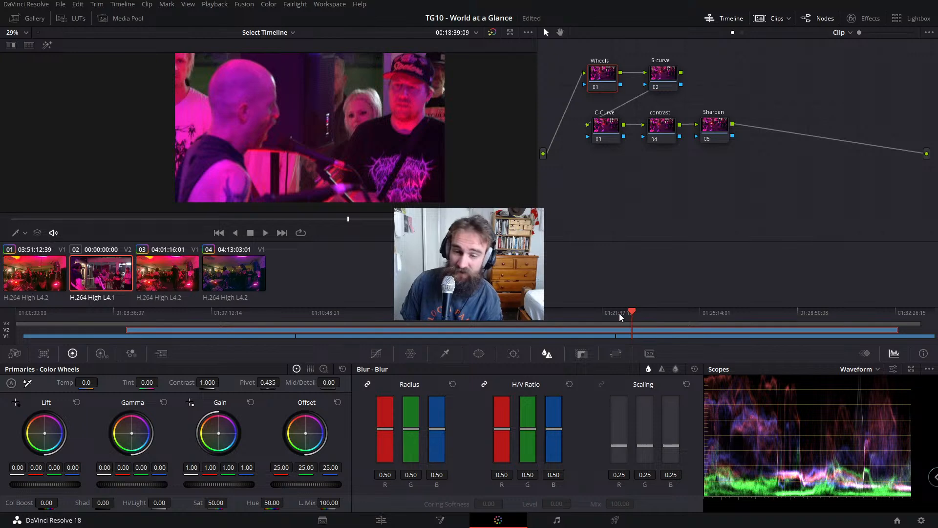
click(649, 312)
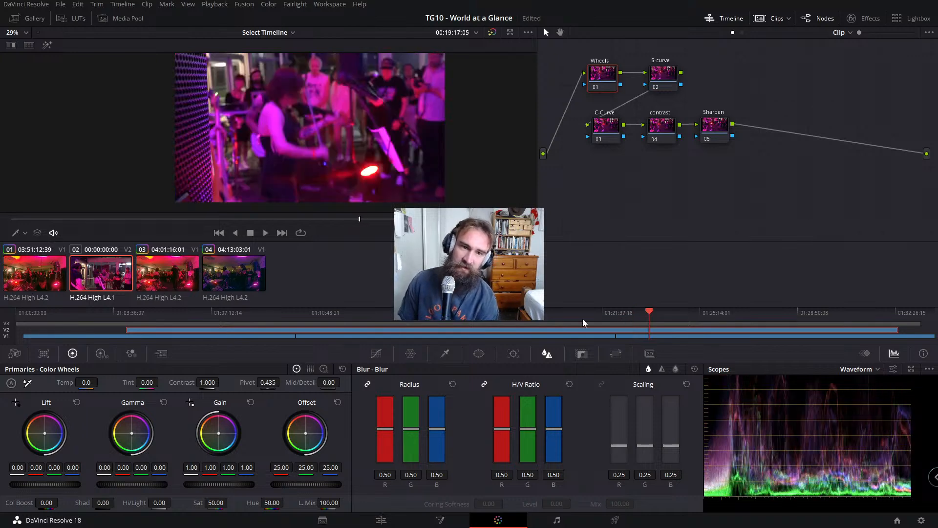
click(375, 315)
drag(313, 316, 342, 313)
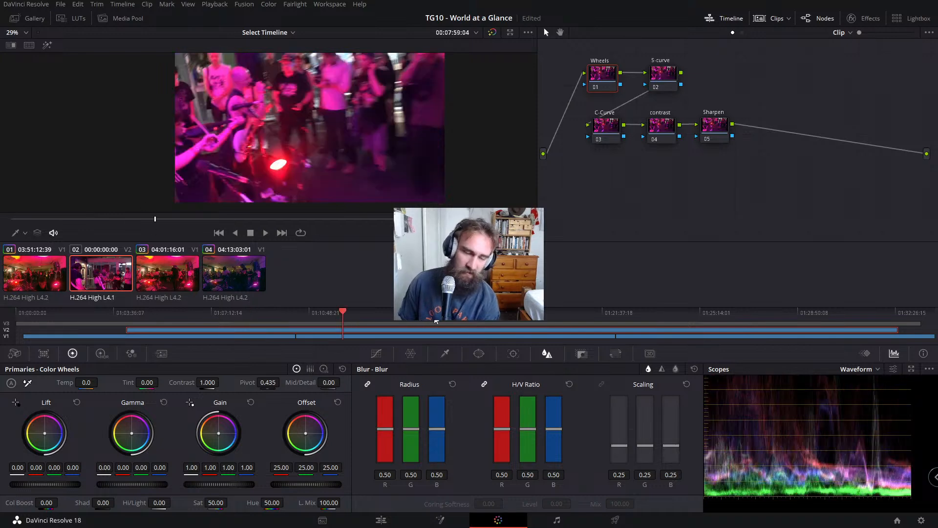
click(434, 318)
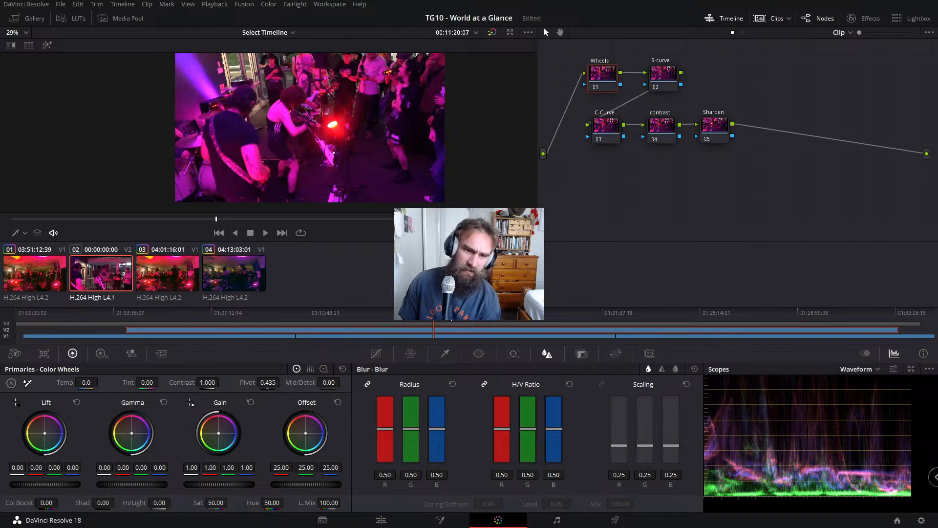
drag(433, 316, 454, 316)
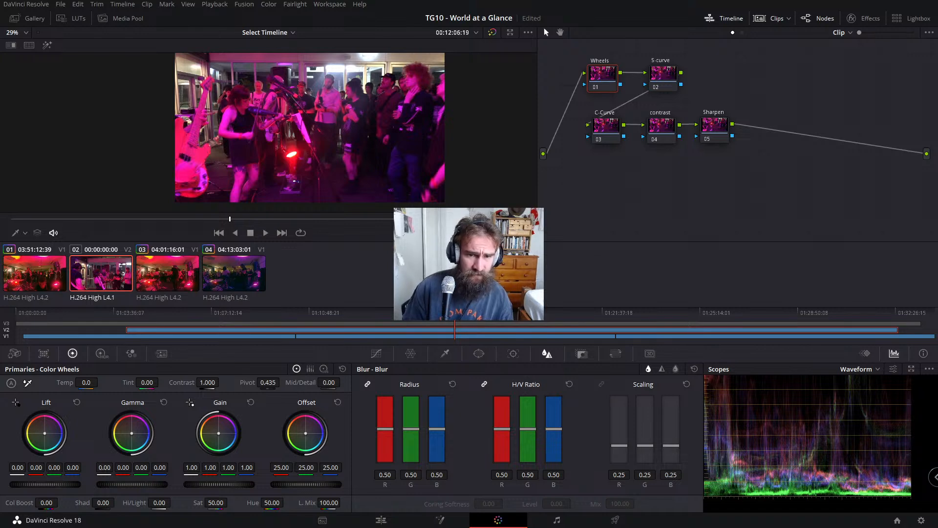
drag(472, 313, 519, 318)
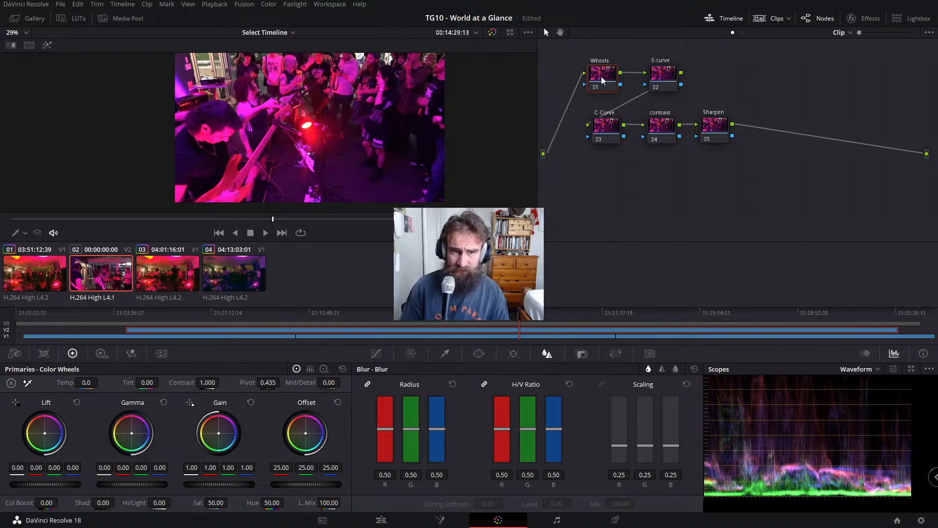
Step: Shift the Wheels node slightly right in the graph and move the playhead to clip time 00:14:41:11
drag(610, 83, 620, 82)
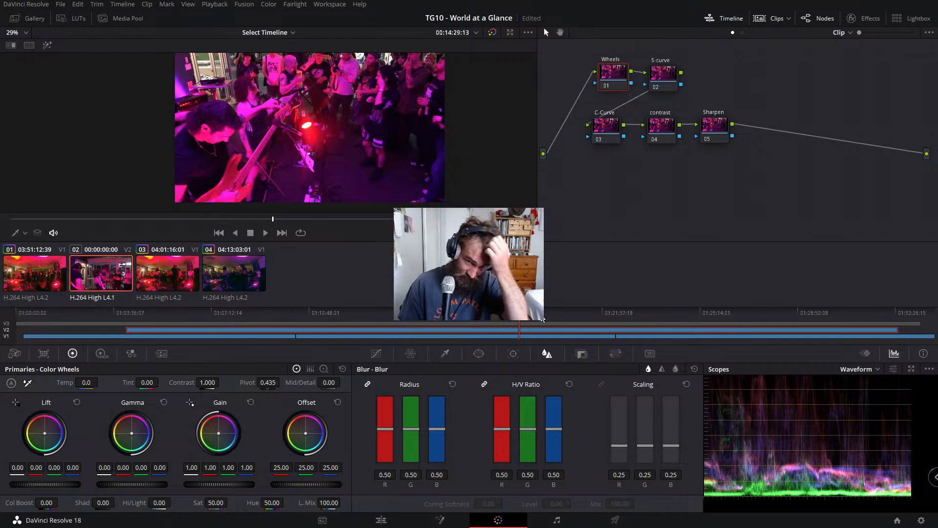
key(space)
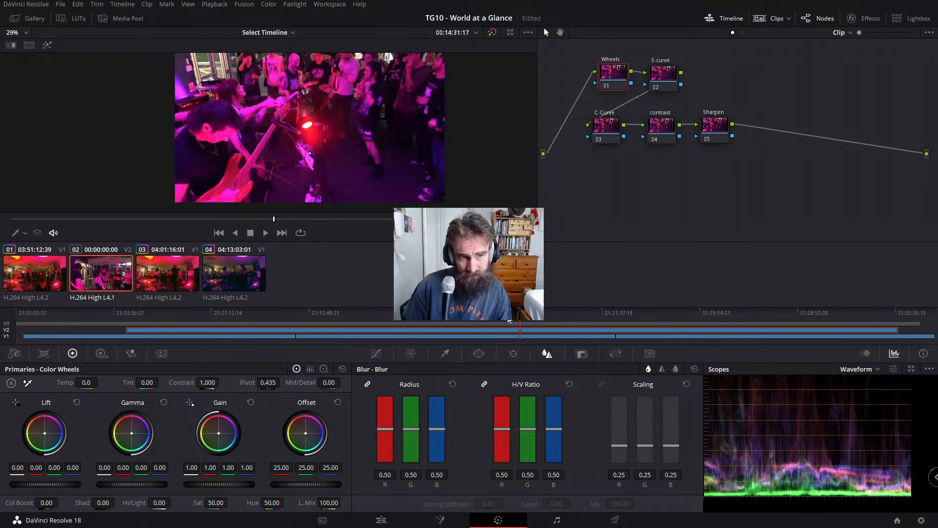
drag(520, 313, 524, 313)
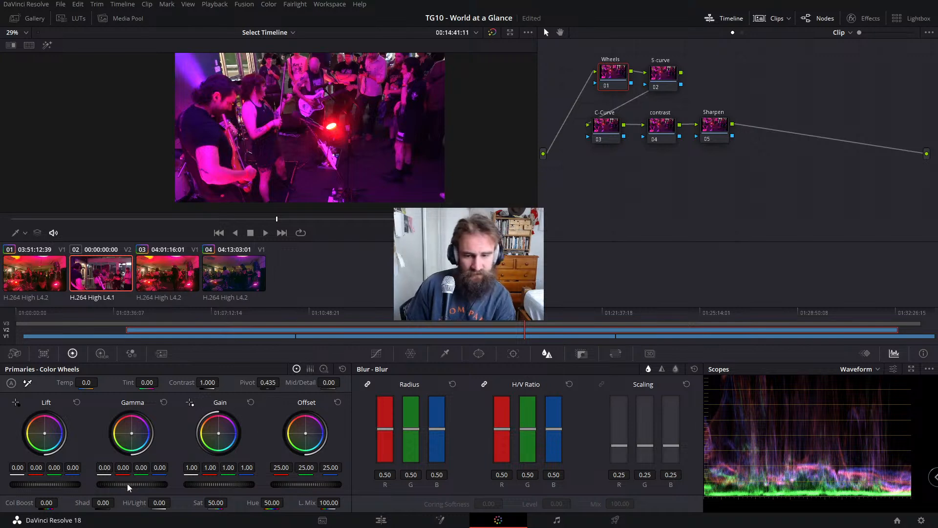
Step: Raise the Wheels node's gamma to 0.07 and compare the image with the node off and on, leaving it enabled
drag(127, 485, 137, 485)
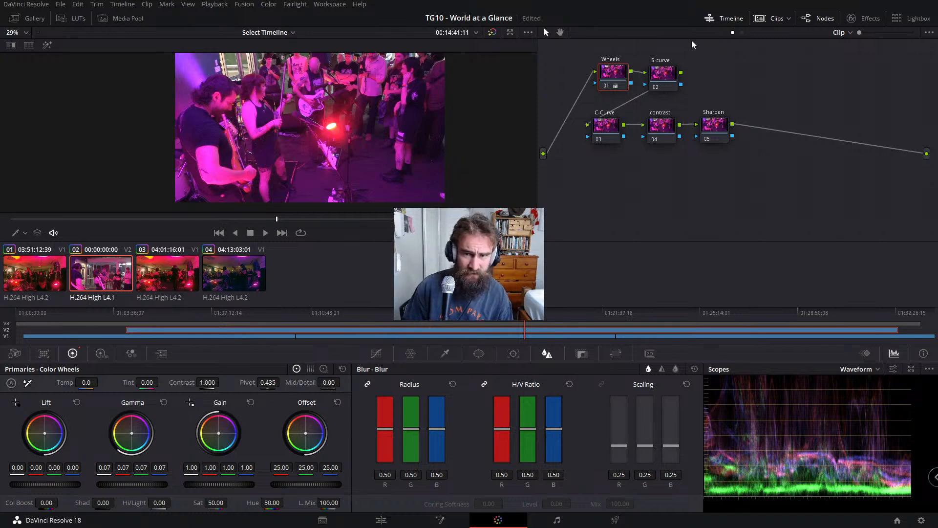
key(ctrl+d)
key(ctrl+d)
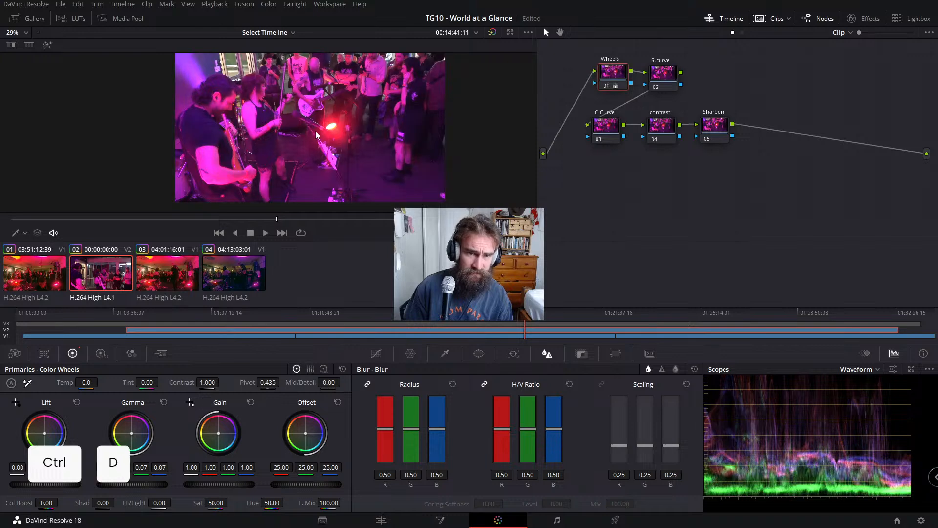
key(ctrl+d)
key(ctrl+d)
key(ctrl+d)
key(ctrl+d)
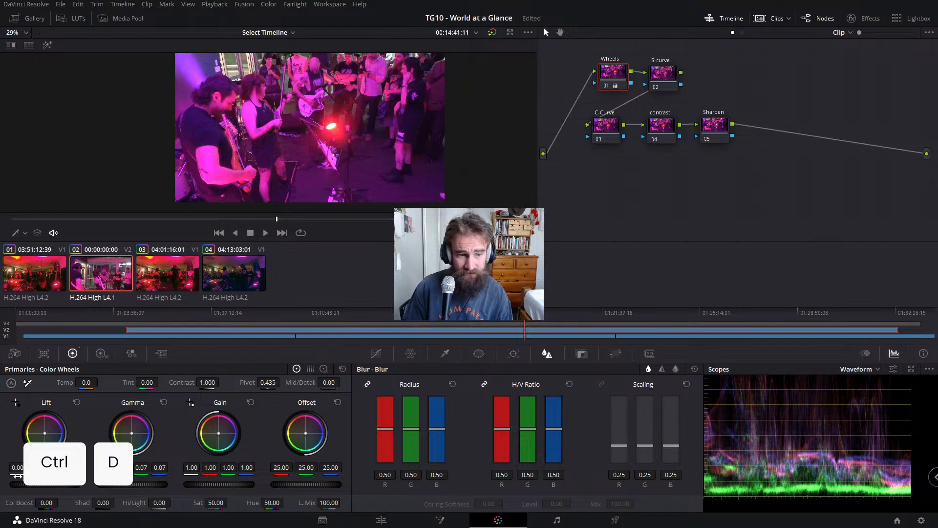
drag(17, 484, 44, 483)
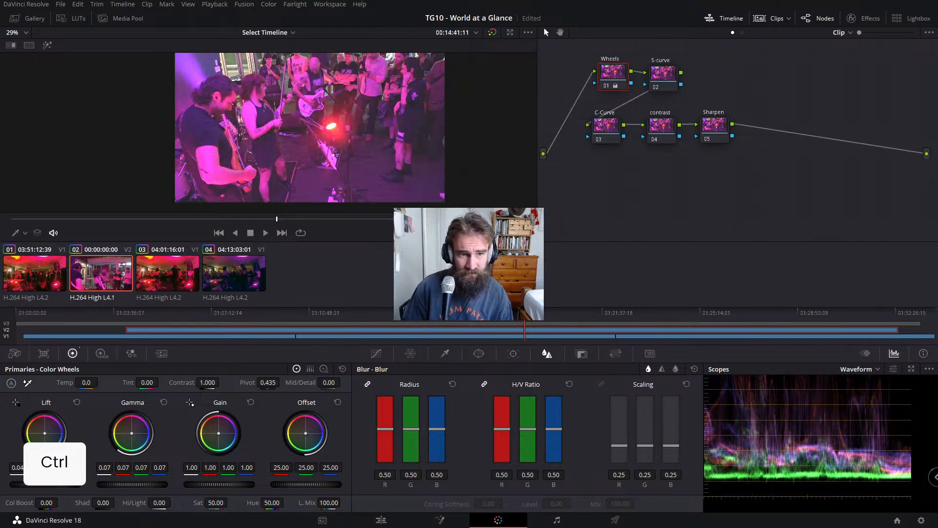
key(ctrl+z)
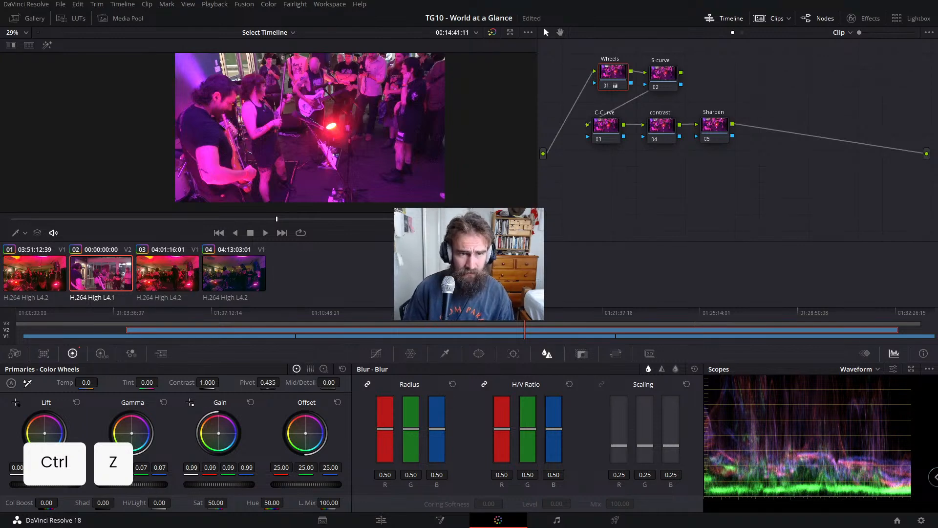
key(ctrl+z)
Step: Lower the Wheels node's gain to 0.61 and examine the highlights on the waveform scope
drag(217, 483, 199, 484)
scroll(832, 387, up, 3)
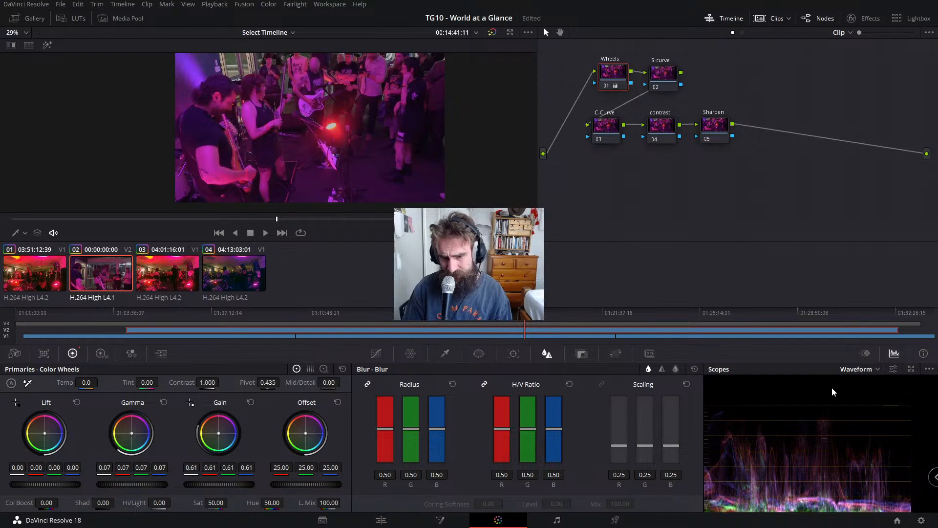
scroll(828, 397, down, 6)
scroll(829, 398, up, 3)
scroll(829, 397, up, 2)
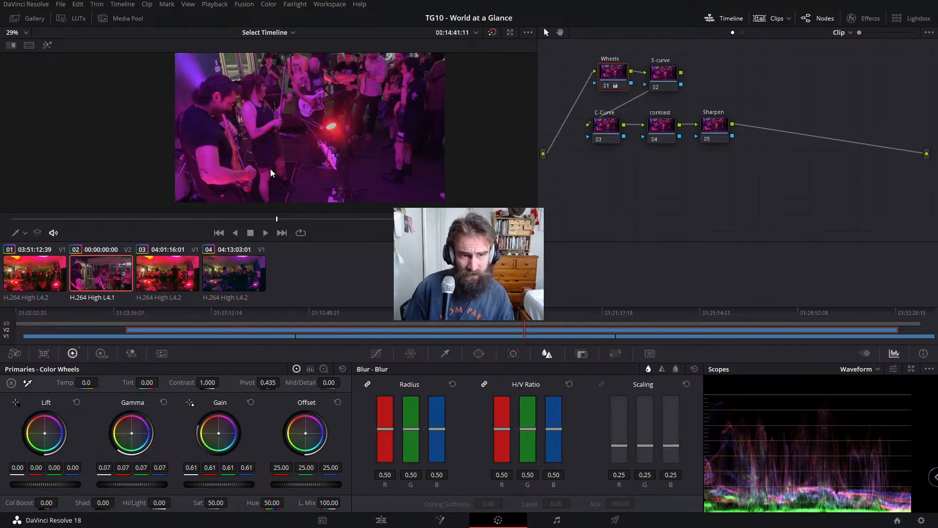
Step: Try an offset of 28.00 on the Wheels node, reset the offset, and set the gain to 0.80
drag(306, 484, 327, 484)
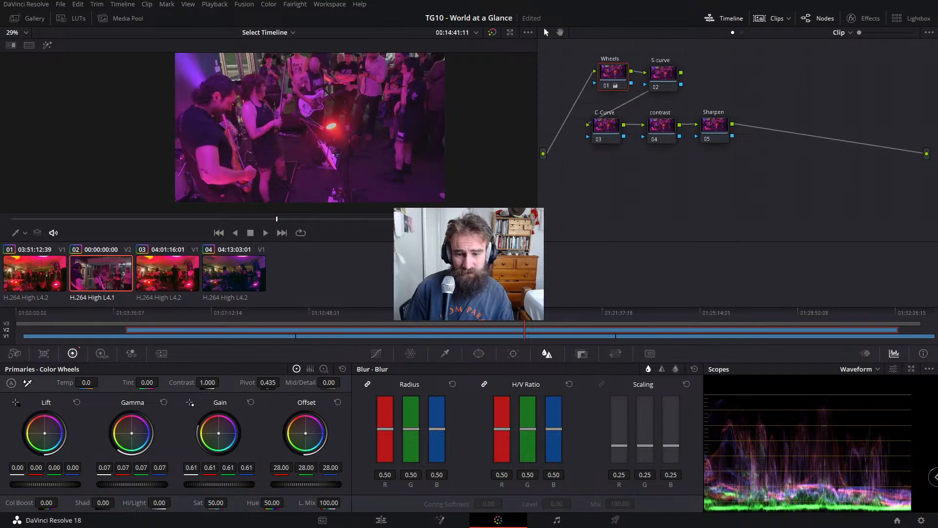
click(338, 402)
drag(205, 484, 254, 484)
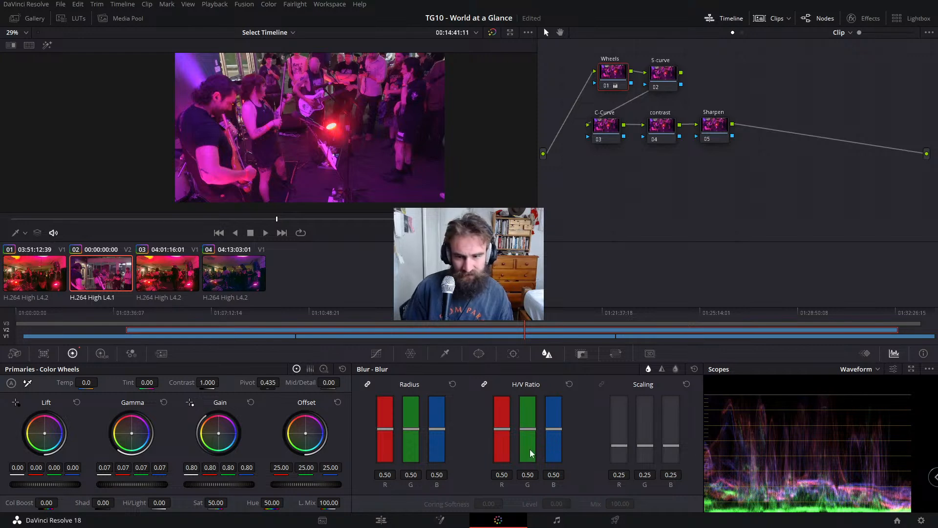
Step: Show the custom curves and set the Wheels node's gain to 0.76
click(923, 371)
click(336, 125)
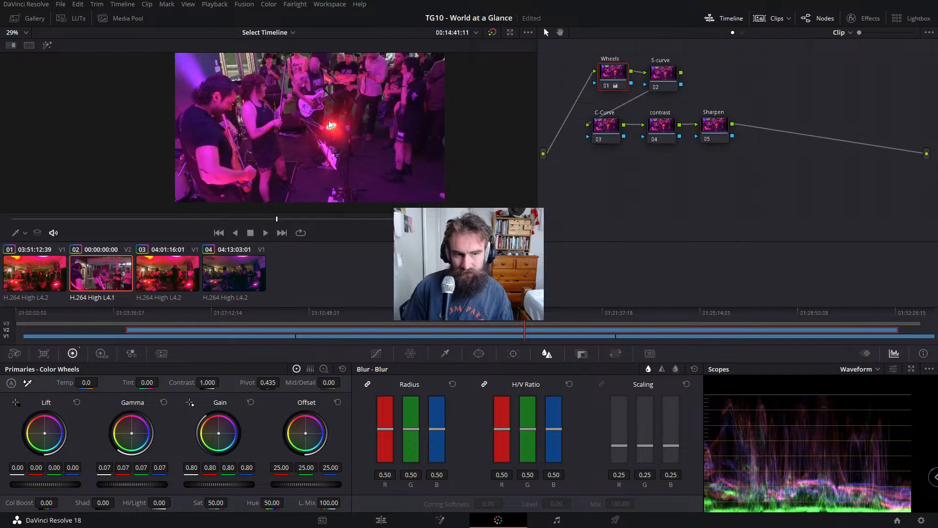
click(376, 354)
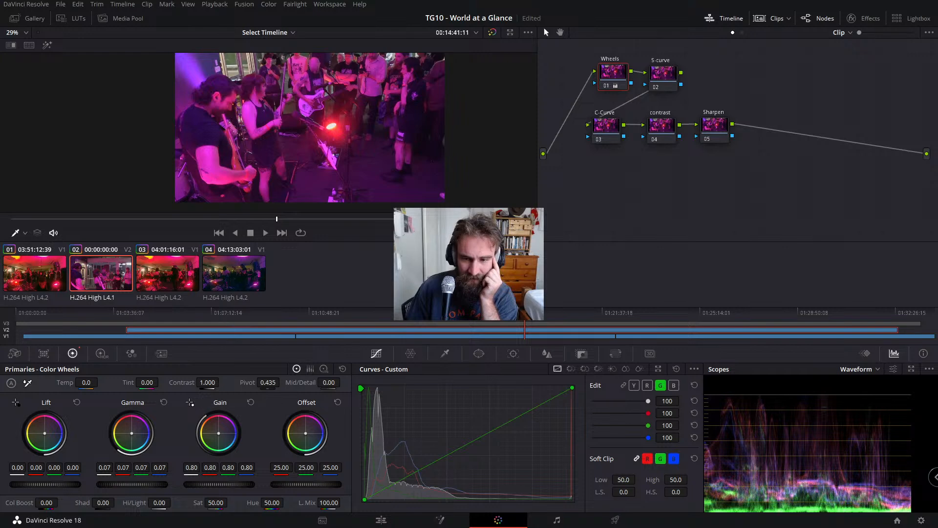
mouse_move(218, 485)
mouse_down()
mouse_move(204, 485)
mouse_move(217, 484)
mouse_up()
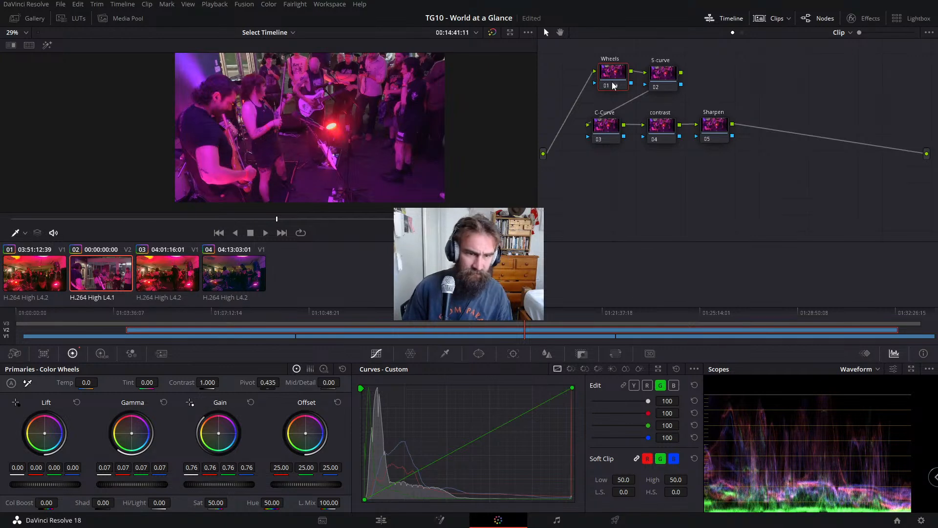
Step: Compare the performers and the red stage light with the Wheels node repeatedly disabled and enabled, leaving it enabled
key(ctrl+d)
key(ctrl+d)
key(ctrl+d)
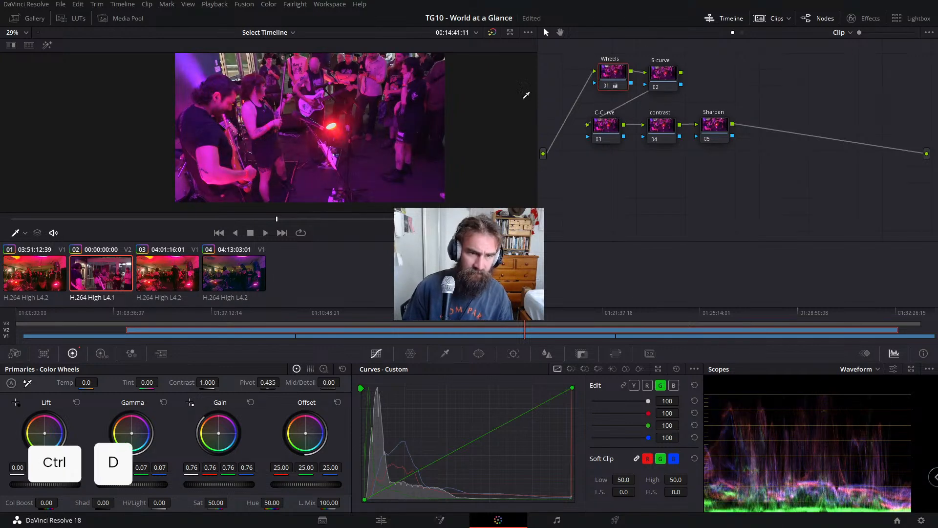
scroll(300, 126, up, 2)
scroll(300, 126, up, 4)
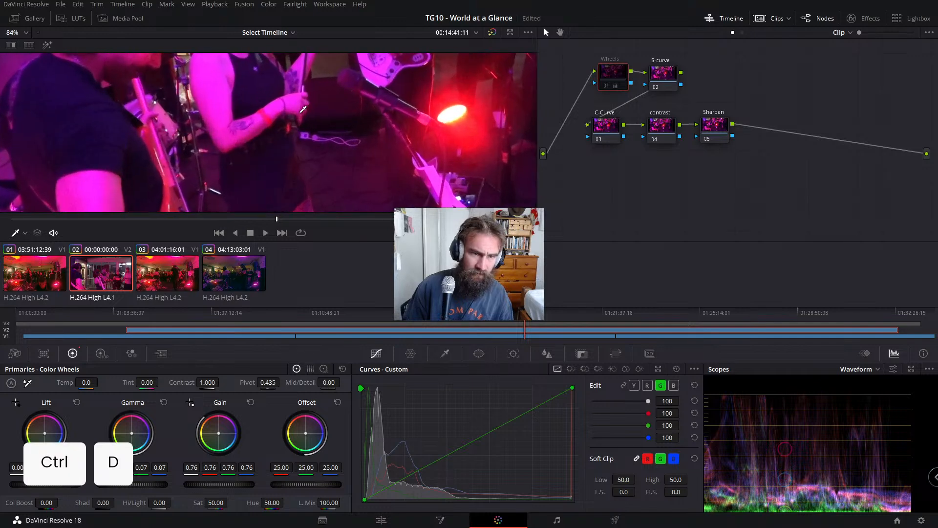
scroll(342, 114, down, 5)
key(ctrl+d)
key(ctrl+d)
key(ctrl+d)
key(ctrl+d)
key(ctrl+d)
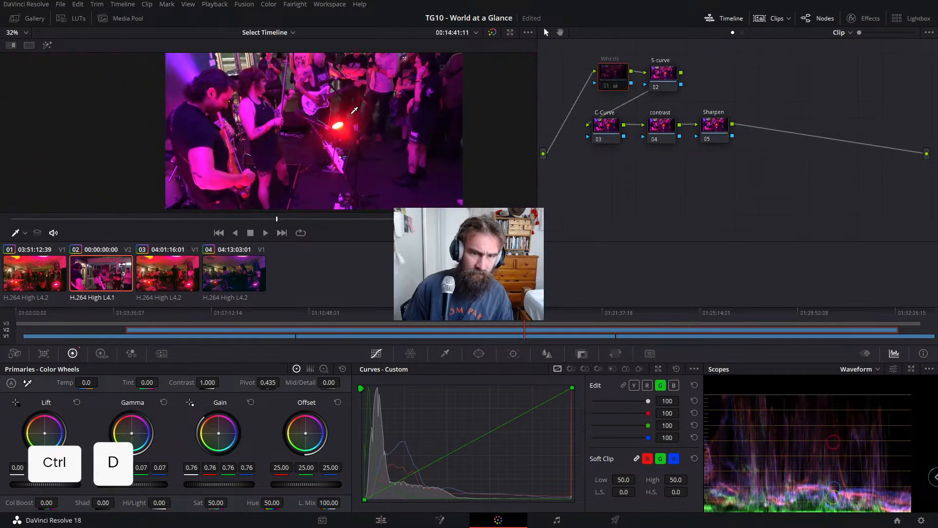
key(ctrl+d)
key(ctrl+d)
key(ctrl+d)
key(ctrl+d)
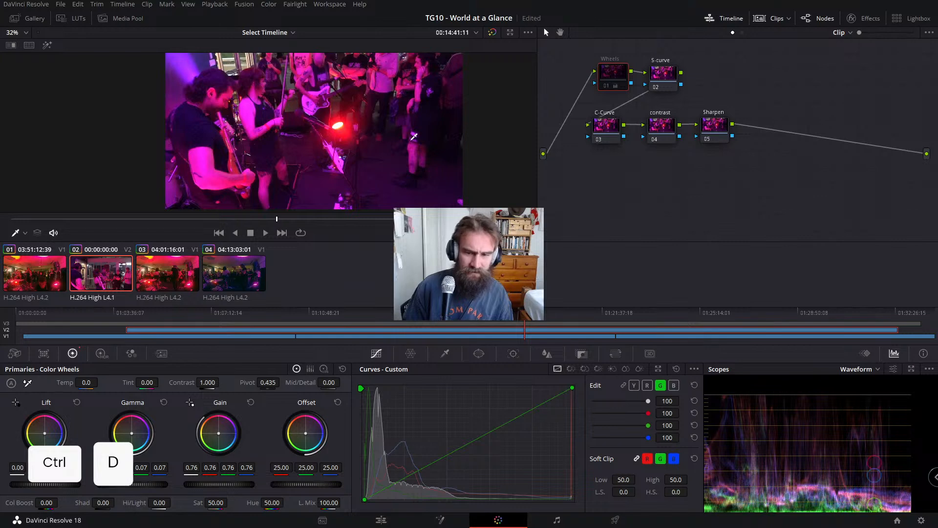
key(ctrl+d)
key(ctrl+d)
key(ctrl+d)
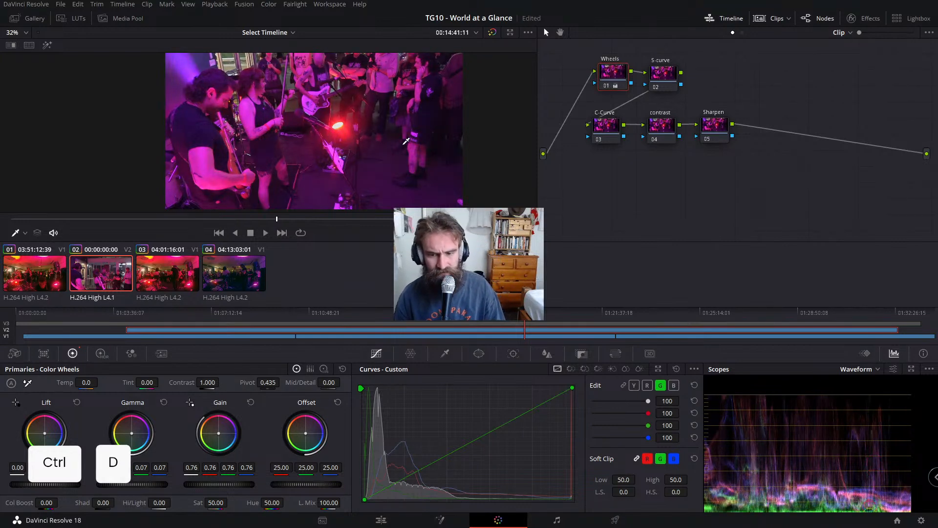
key(ctrl+d)
key(ctrl+d)
key(ctrl+d)
key(ctrl+d)
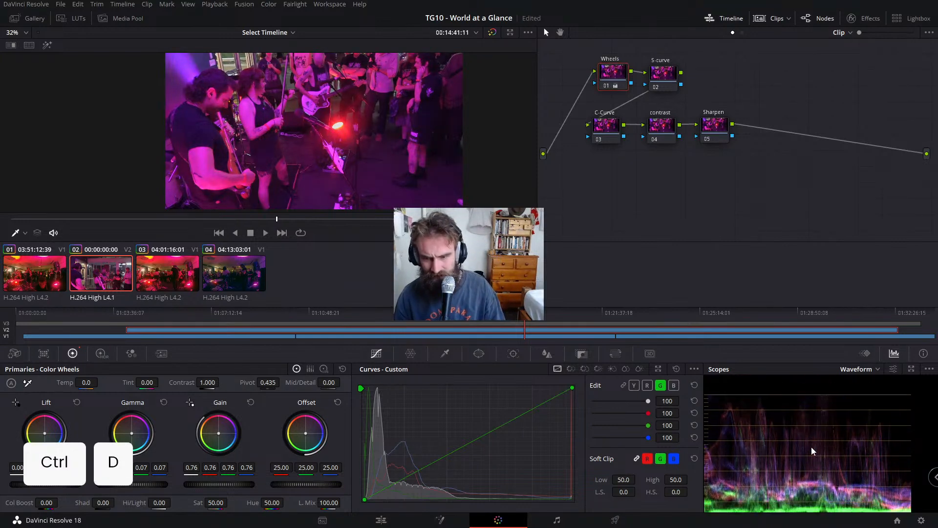
Step: Select the S-curve node, check it off and on, leave it enabled, and make its luma curve active for editing
click(666, 82)
key(ctrl+d)
key(ctrl+d)
key(ctrl+d)
key(ctrl+d)
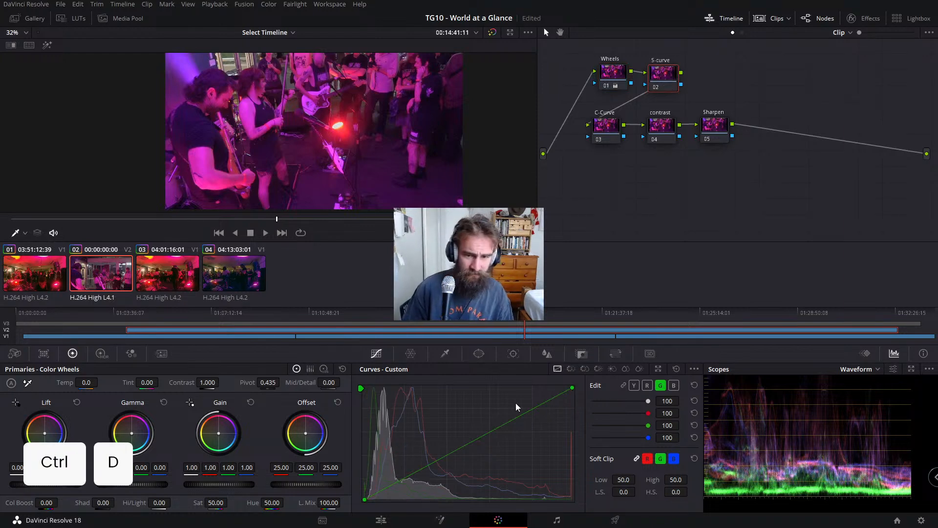
click(694, 369)
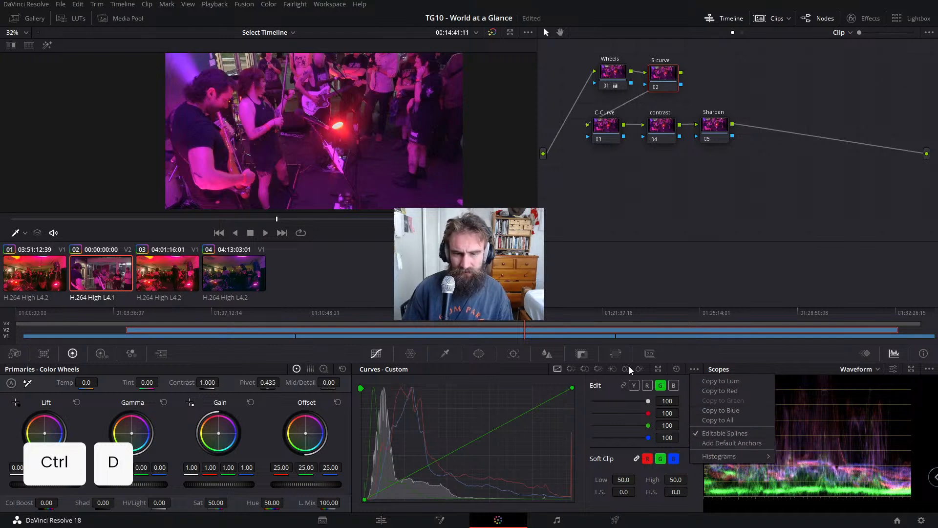
click(633, 385)
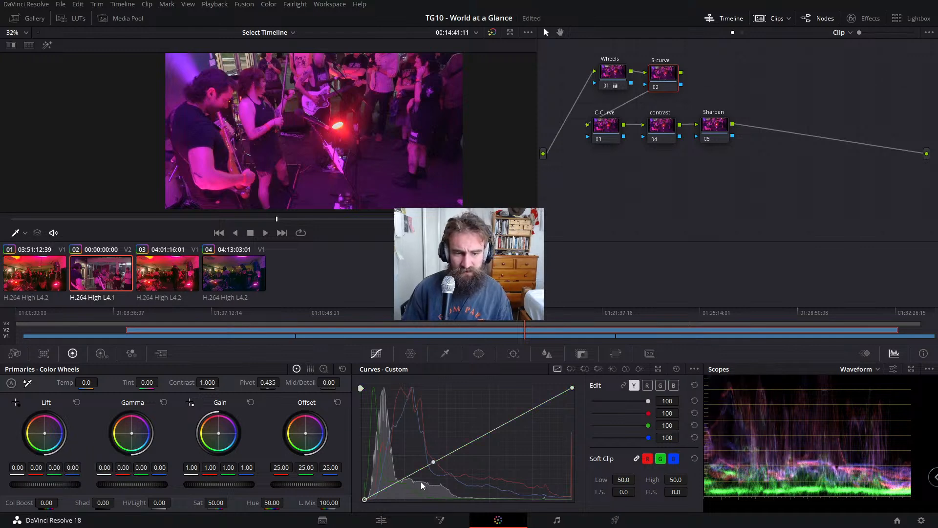
Step: Shape a gentle S on the S-curve node's luma curve using the endpoint spline handles, lowering the shadows and lifting the highlights
drag(434, 462, 437, 472)
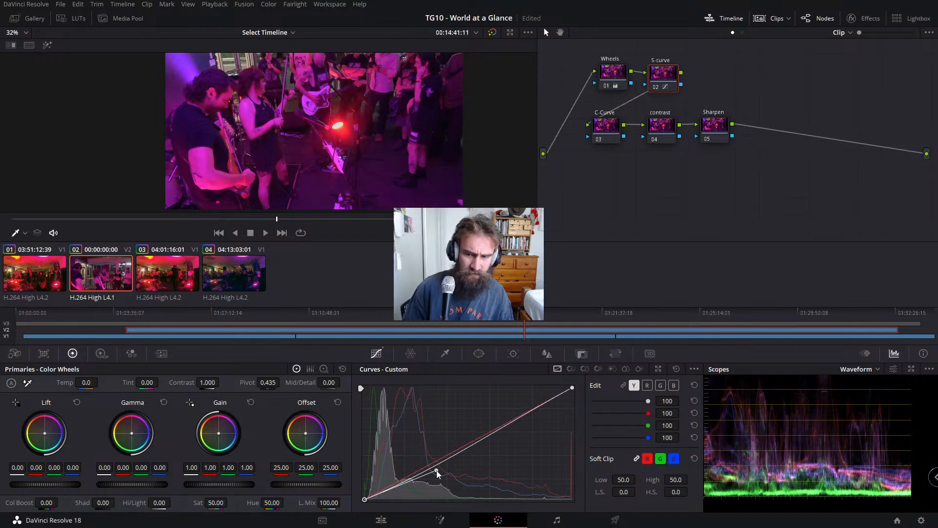
click(572, 387)
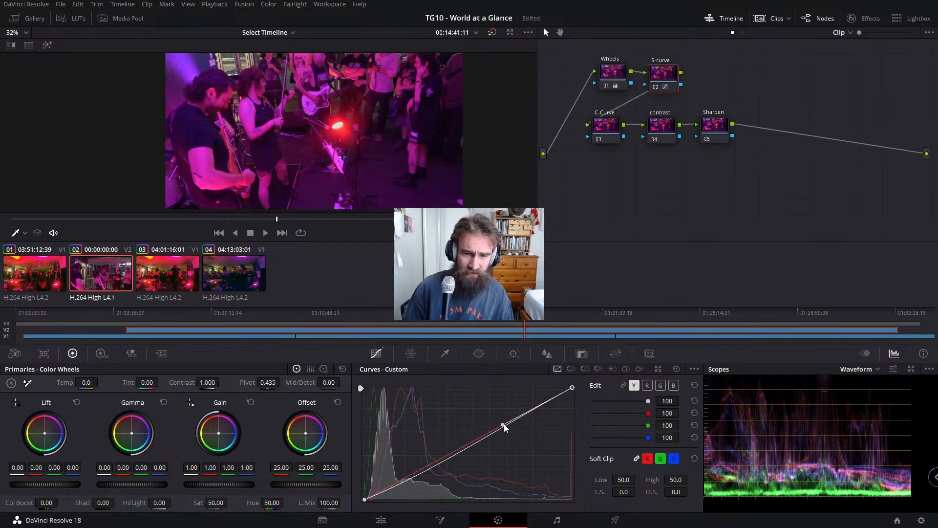
drag(505, 427, 497, 415)
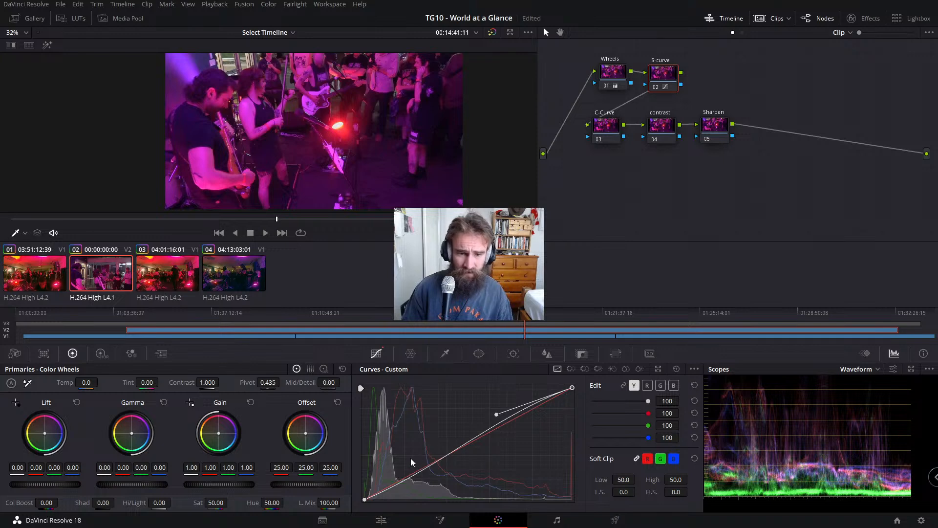
click(365, 499)
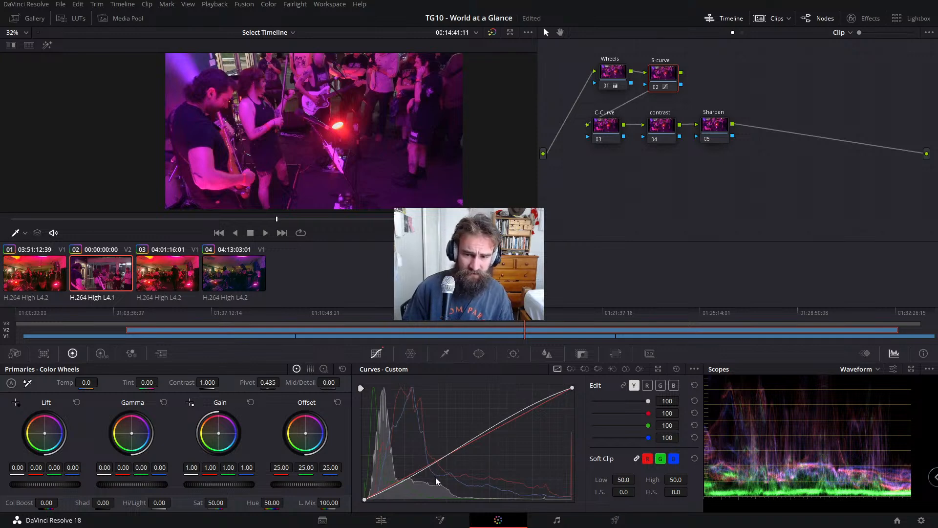
click(364, 499)
drag(435, 471, 438, 474)
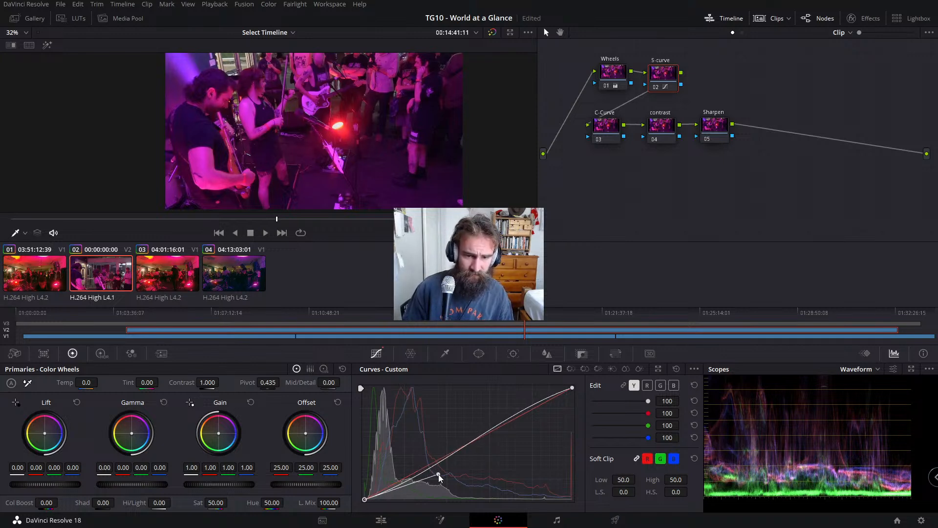
Step: Raise the highlight handle of the S-curve node's luma curve slightly and compare the picture with the Wheels and S-curve nodes off and on
click(571, 389)
drag(497, 415, 496, 412)
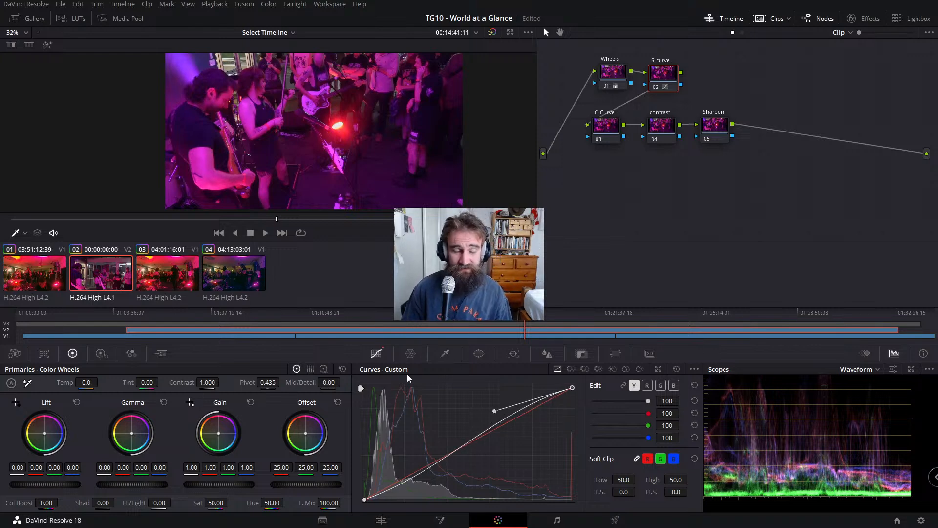
click(612, 72)
key(ctrl+d)
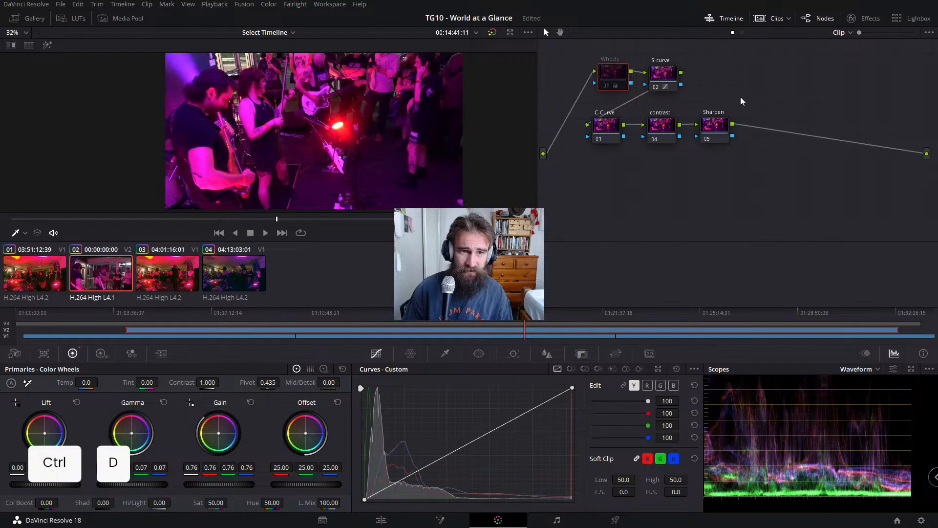
click(674, 77)
key(ctrl+d)
key(ctrl+d)
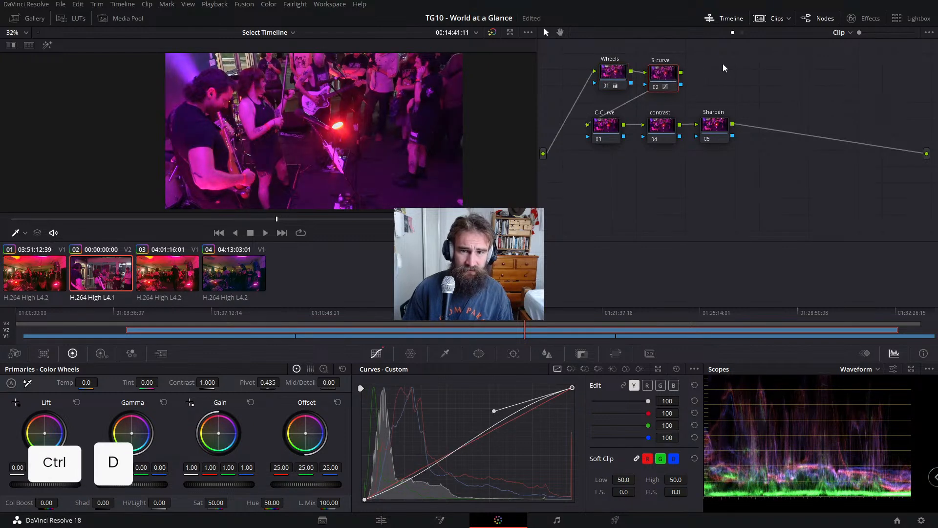
key(ctrl+d)
key(ctrl+d)
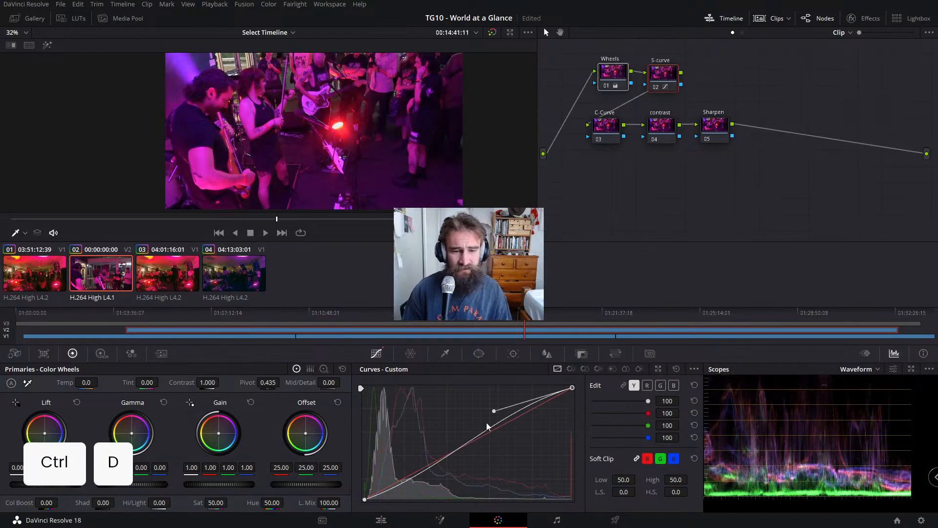
Step: On the C-Curve node, clear the stray point from the green curve and raise the green curve's black point slightly
click(608, 127)
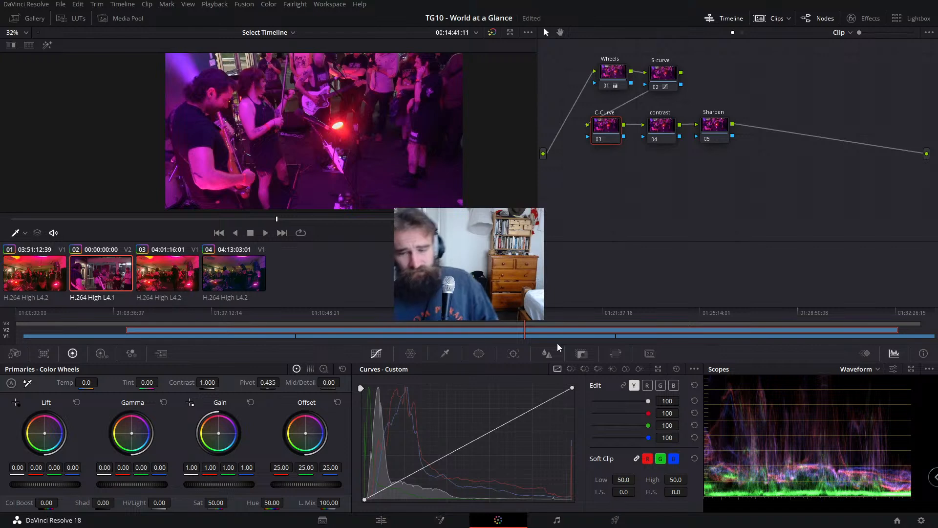
click(646, 385)
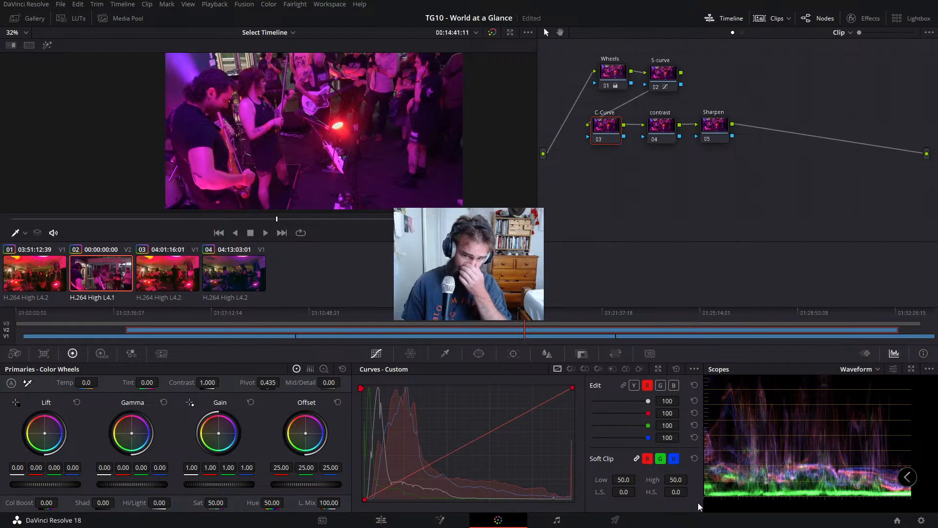
click(660, 385)
drag(365, 499, 337, 502)
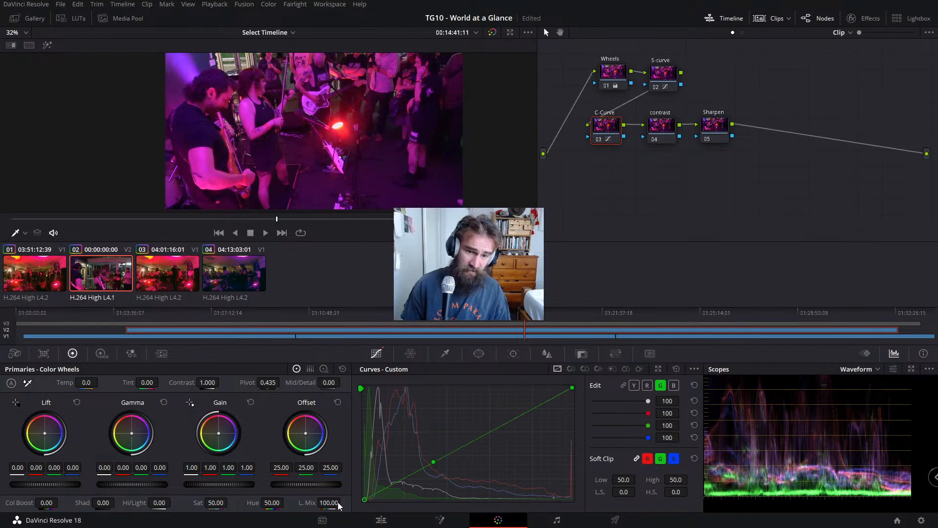
click(695, 369)
click(730, 434)
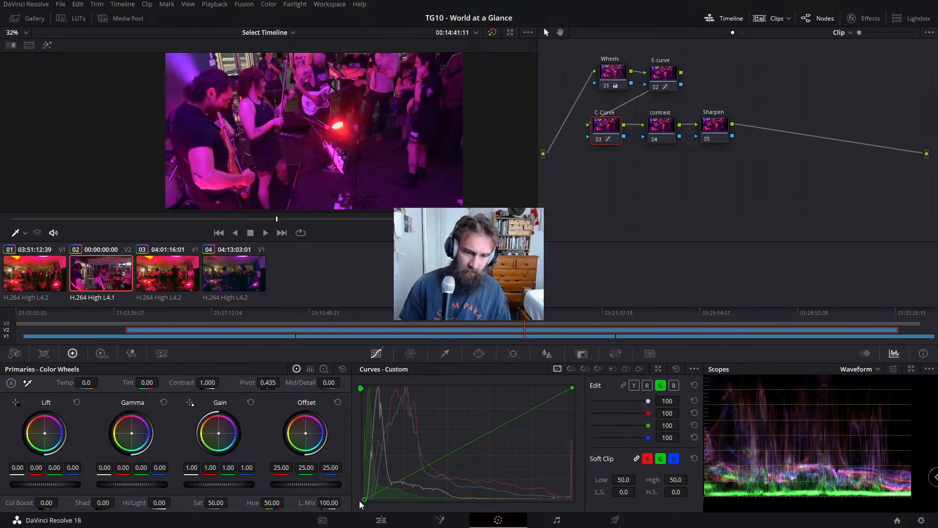
drag(365, 499, 360, 491)
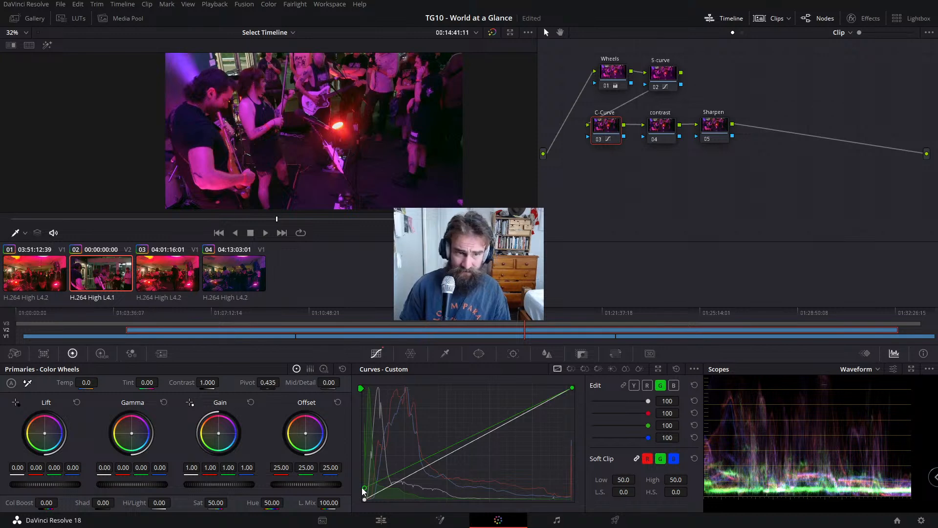
Step: Compare the green shadow adjustment by repeatedly disabling and enabling the C-Curve node
key(ctrl+d)
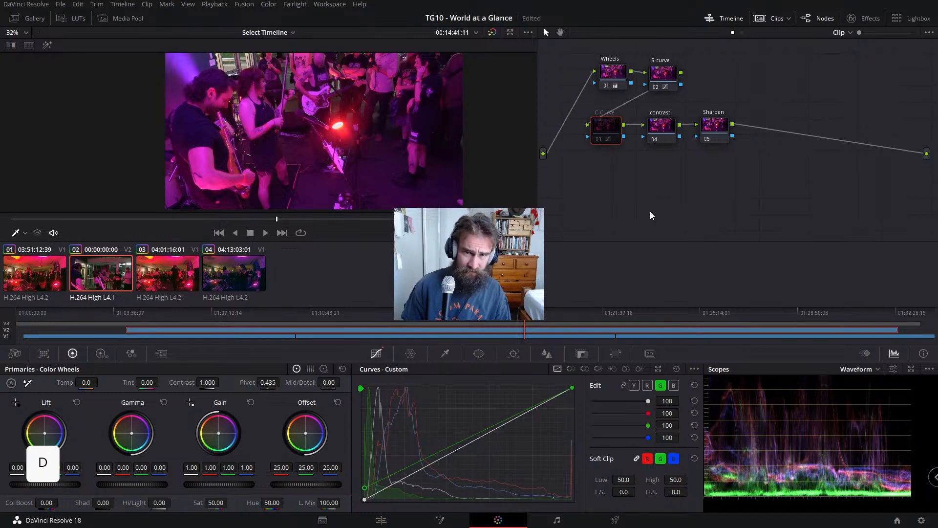
key(ctrl+d)
key(ctrl+d)
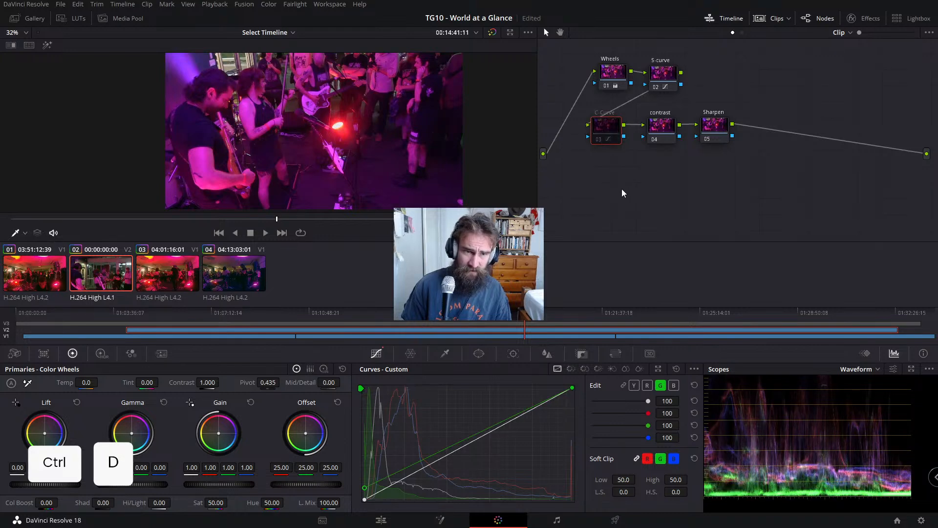
key(ctrl+d)
key(ctrl+d)
key(ctrl+d)
key(ctrl+d)
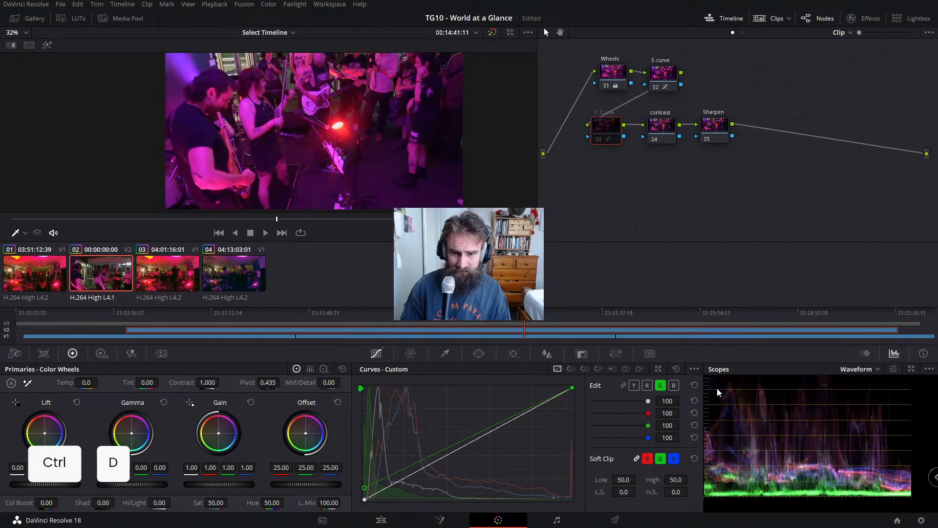
key(ctrl+d)
key(ctrl+d)
key(ctrl+d)
key(ctrl+d)
key(ctrl+d)
key(ctrl+d)
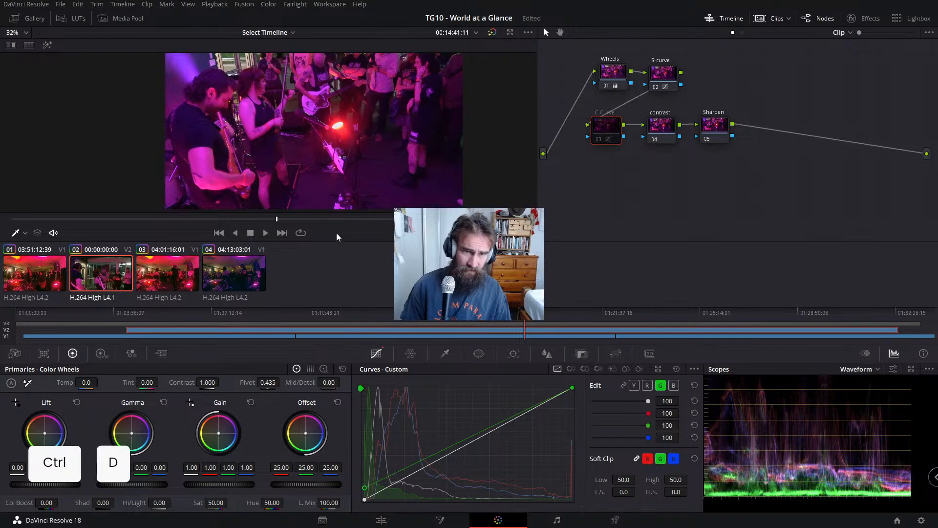
Step: Select all five nodes and compare the full grade with the ungraded picture several times, leaving the nodes enabled
drag(572, 202, 782, 61)
click(568, 214)
mouse_move(585, 179)
mouse_down()
mouse_move(619, 147)
mouse_move(626, 154)
mouse_up()
key(ctrl+d)
mouse_move(585, 197)
mouse_down()
mouse_move(656, 112)
mouse_move(763, 62)
mouse_up()
key(ctrl+d)
key(ctrl+d)
key(ctrl+d)
key(ctrl+d)
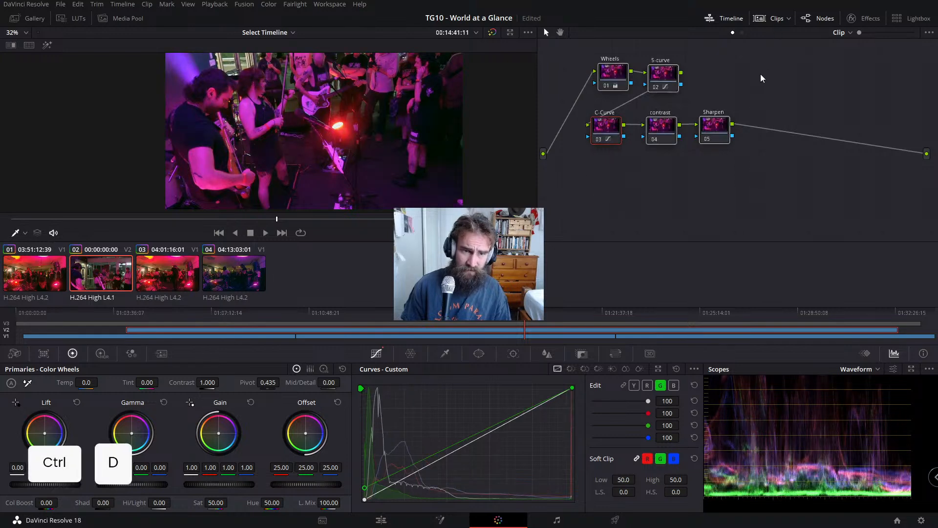
key(ctrl+d)
key(ctrl+d)
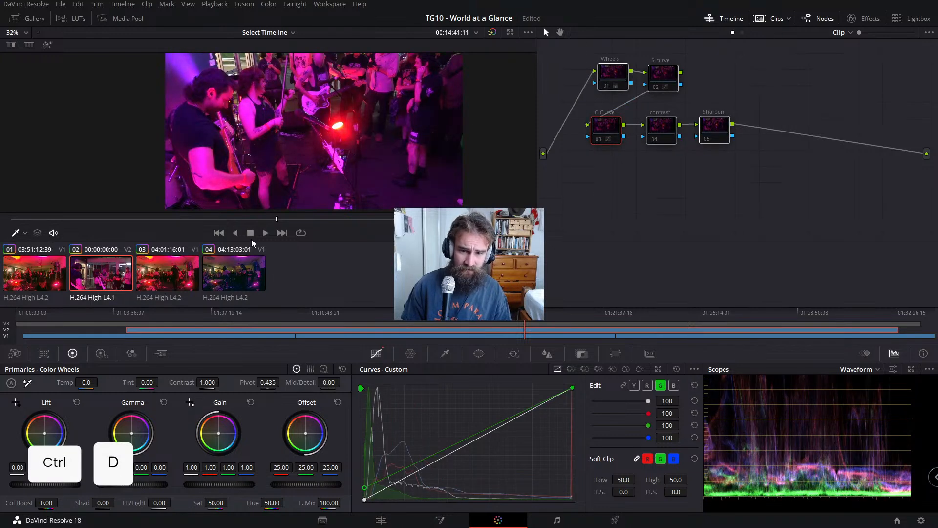
key(ctrl+d)
key(ctrl+d)
key(ctrl+d)
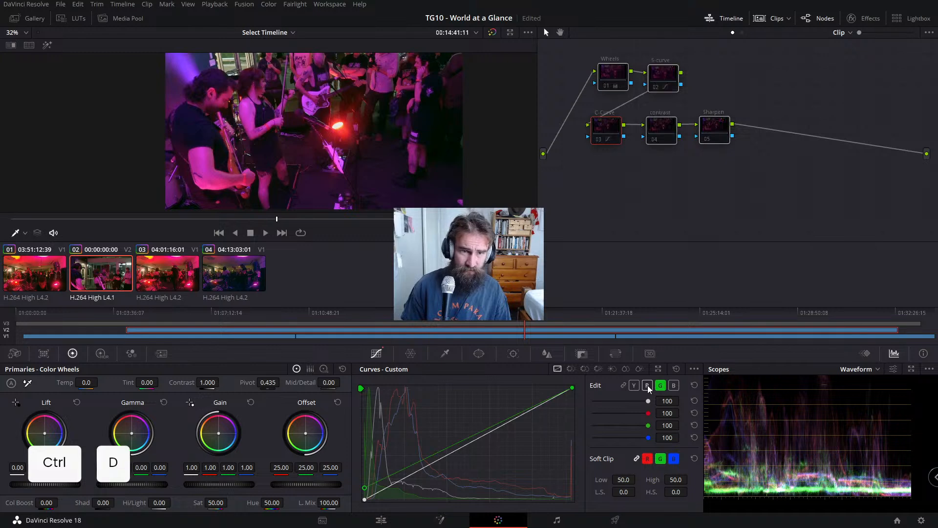
key(ctrl+d)
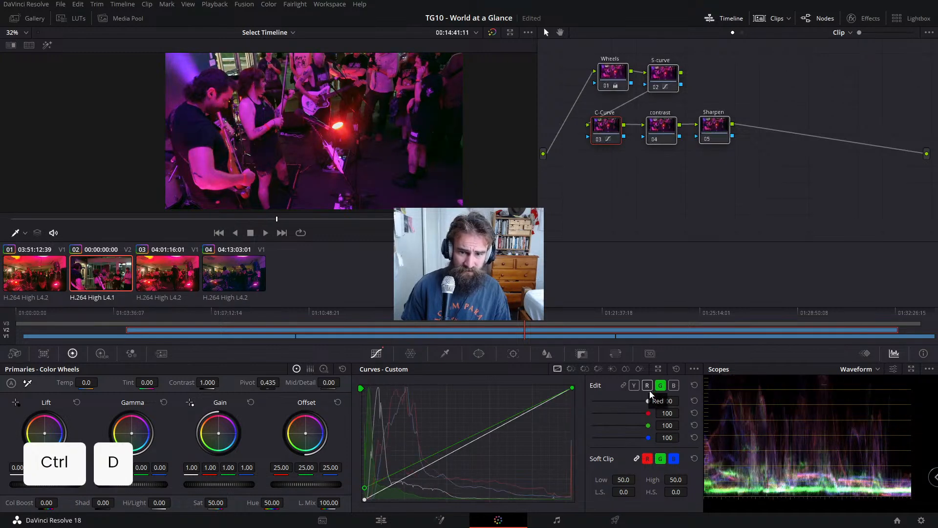
Step: On the C-Curve node, pull the red curve's white and black points inward and lower the green curve's white point
click(646, 385)
drag(571, 386, 552, 372)
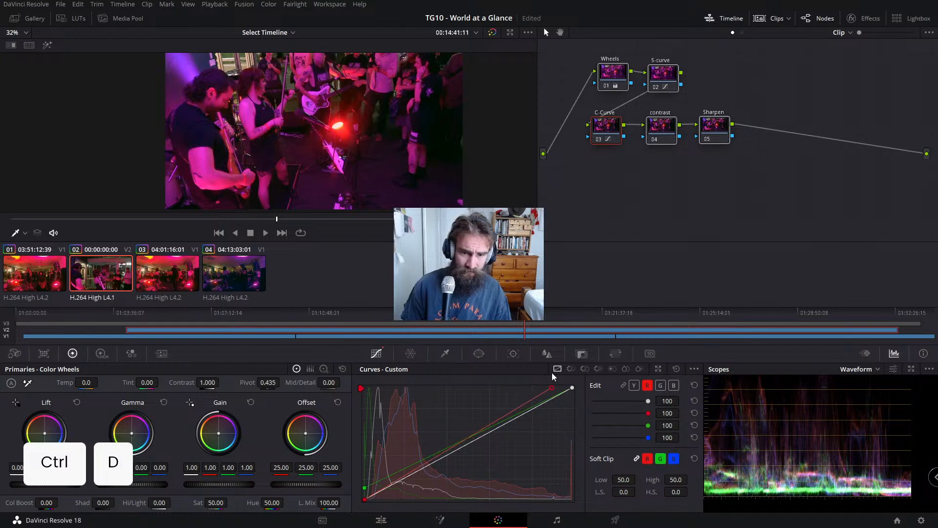
drag(365, 499, 372, 503)
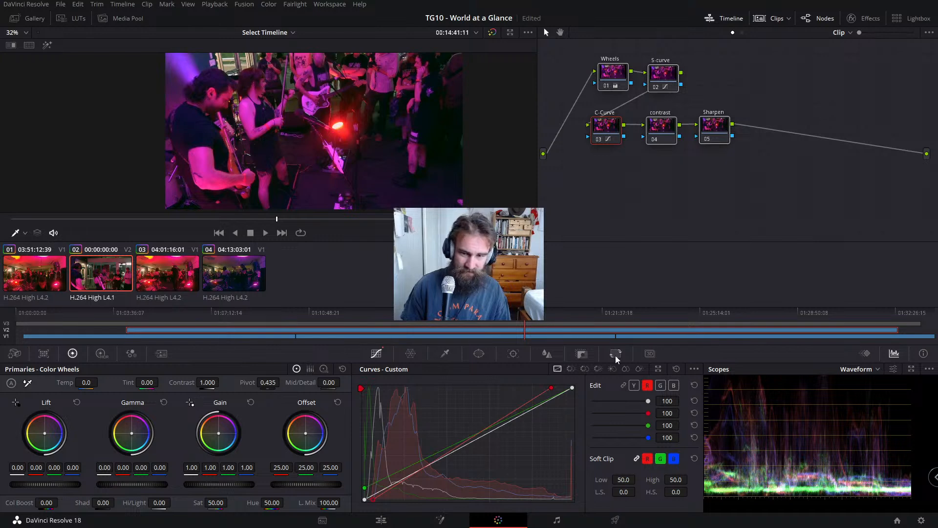
click(661, 385)
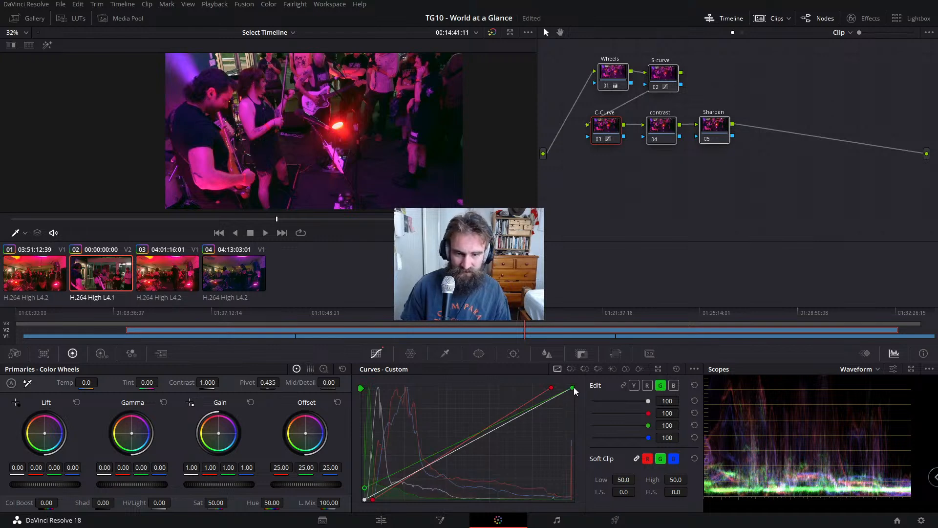
drag(572, 388, 582, 353)
Step: Lower the blue curve's white point on clip 02's C-Curve node just below the green one, using clip 01's C-Curve as reference
click(673, 386)
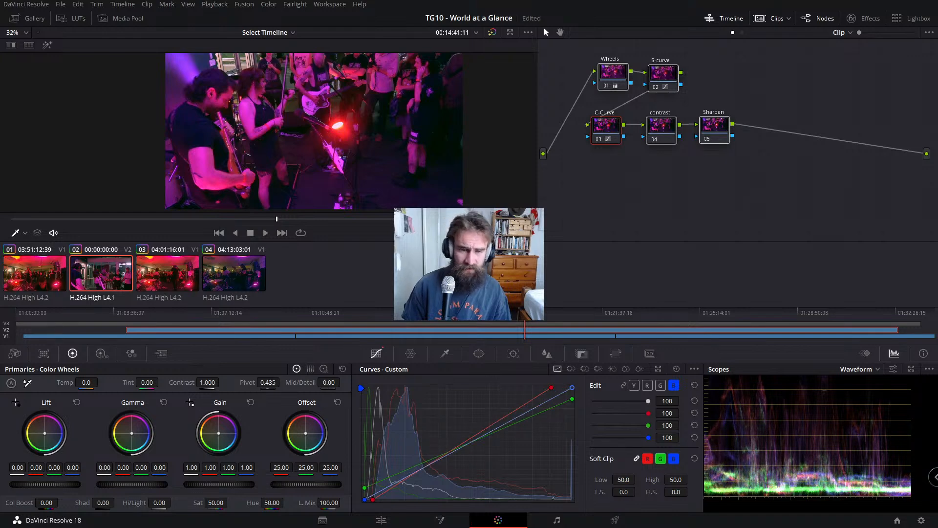
click(3, 272)
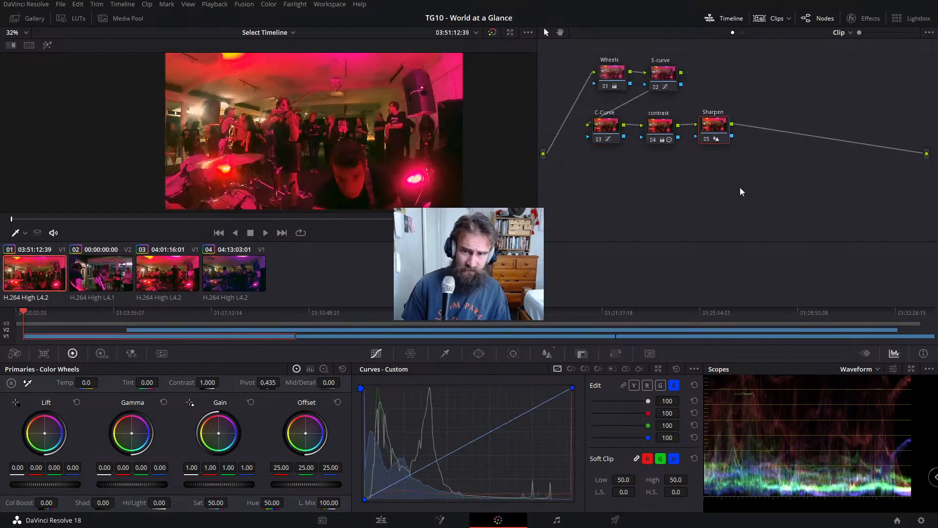
click(617, 126)
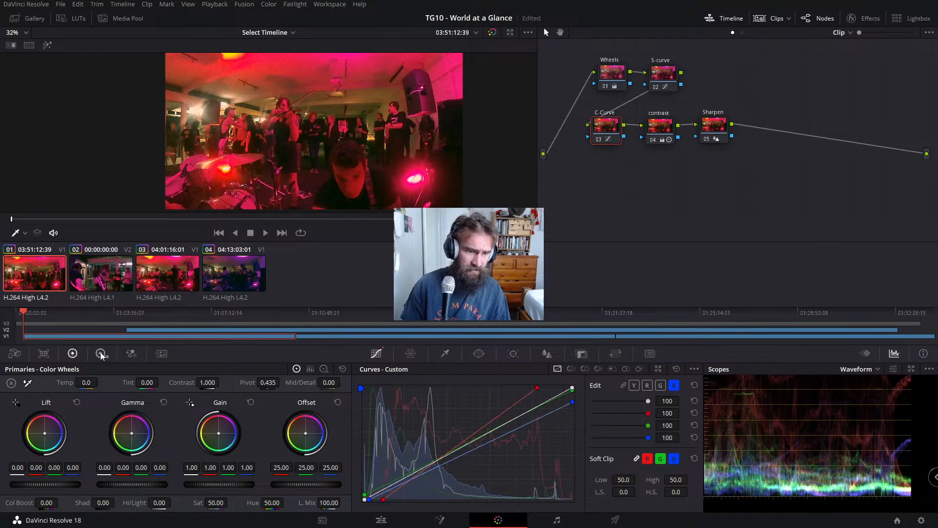
click(84, 291)
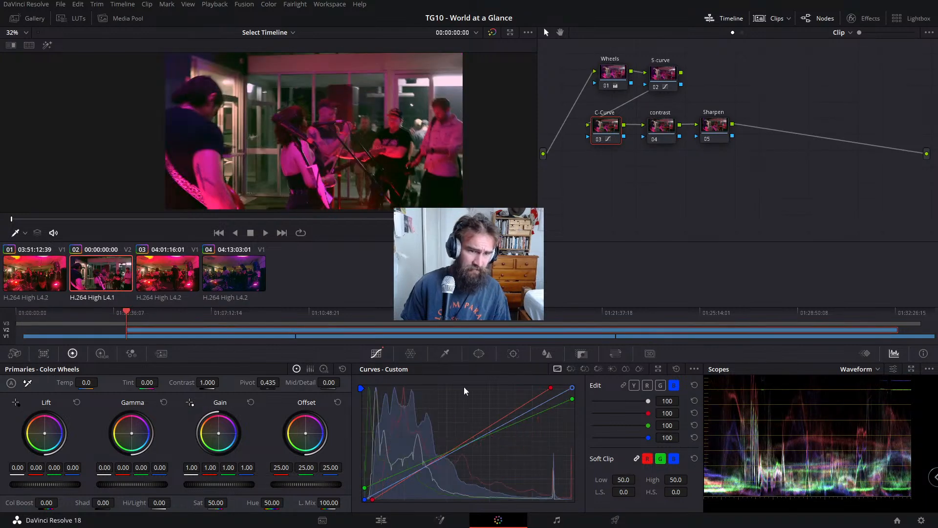
drag(573, 386, 579, 405)
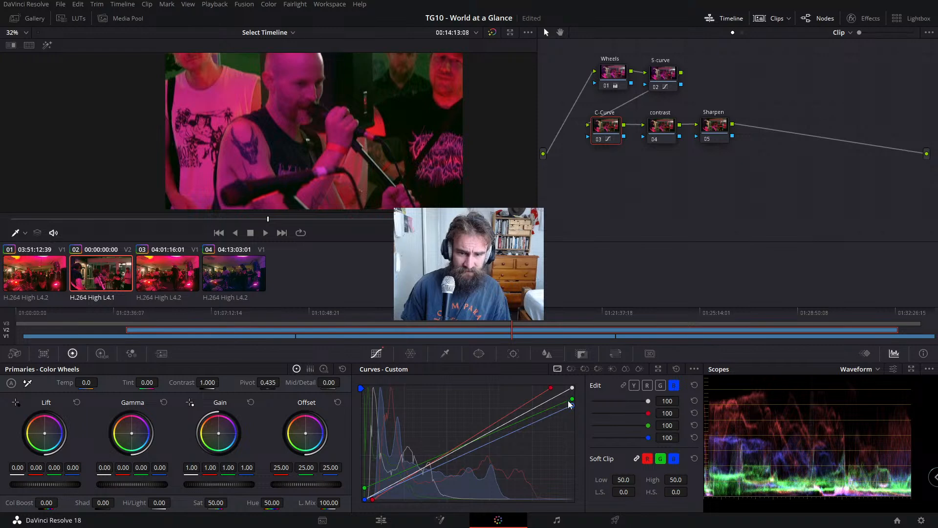
drag(569, 404, 573, 402)
Step: Check the singer shot with the C-Curve node off and on, and with all five nodes off and on, leaving everything enabled
key(ctrl+d)
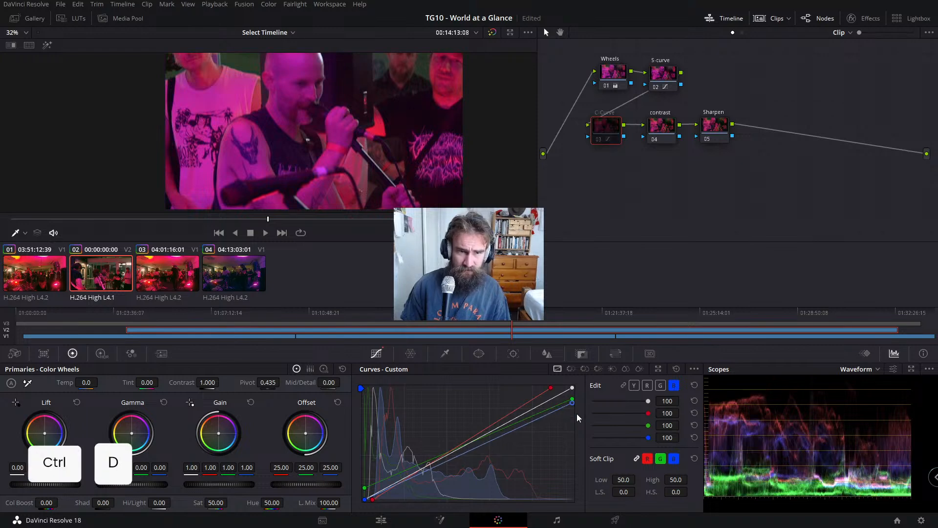
drag(567, 40, 728, 198)
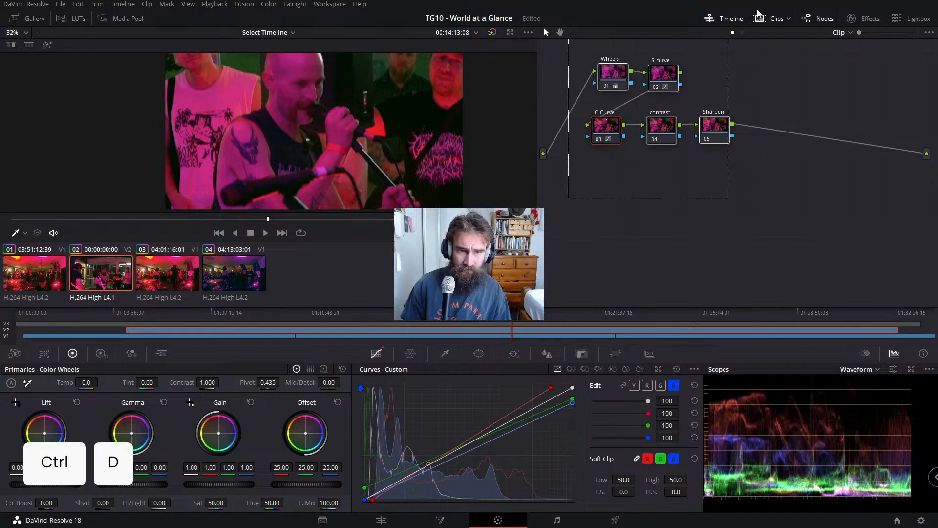
key(ctrl+d)
key(ctrl+d)
key(ctrl+d)
key(ctrl+d)
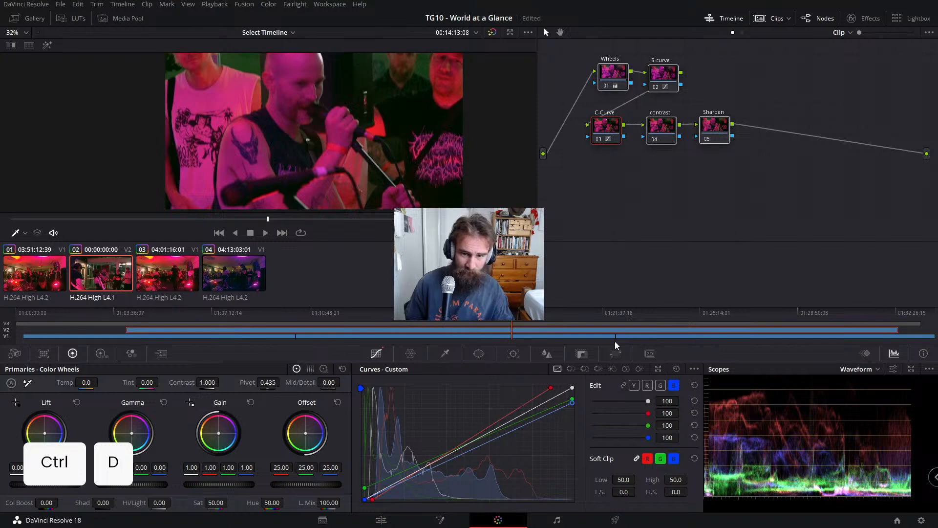
Step: Examine the Wheels node's effect on the singer shot by repeatedly disabling and enabling only that node, leaving it enabled
click(602, 84)
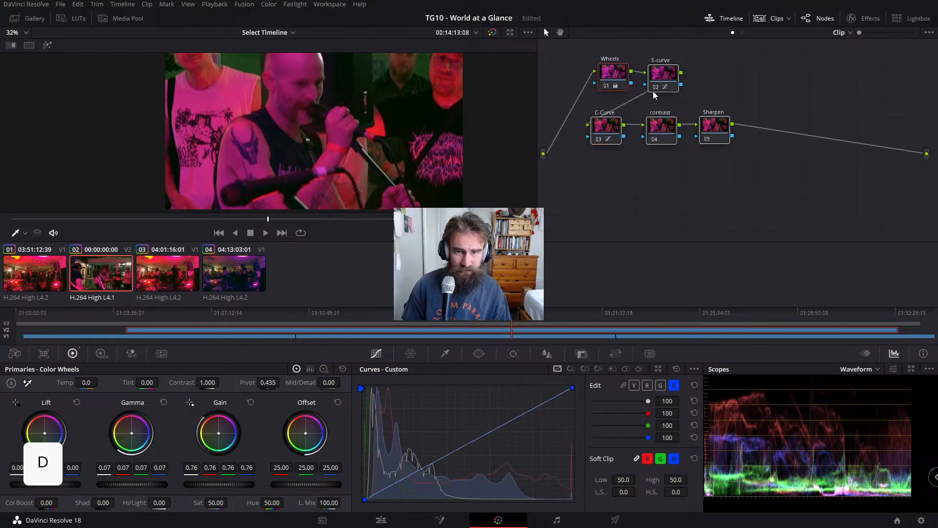
key(ctrl+d)
key(ctrl+d)
drag(809, 87, 590, 156)
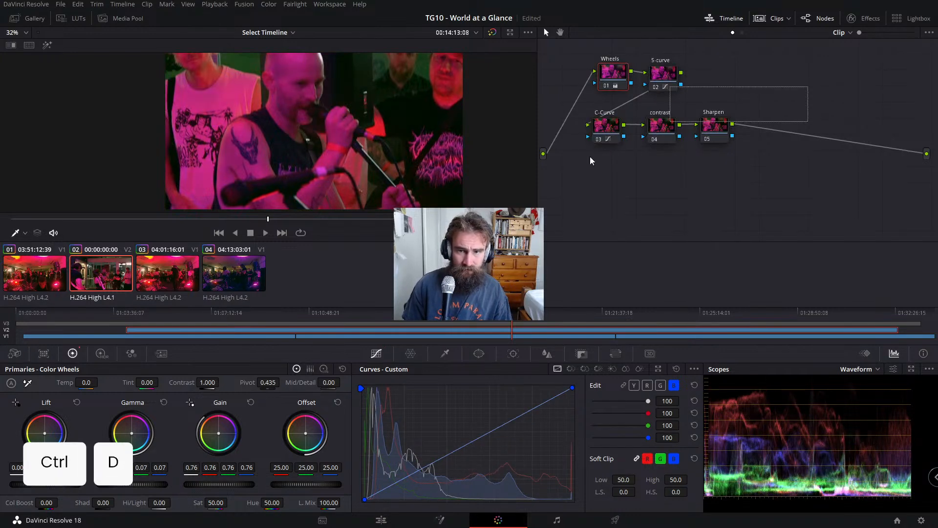
key(ctrl+d)
key(ctrl+d)
key(ctrl+d)
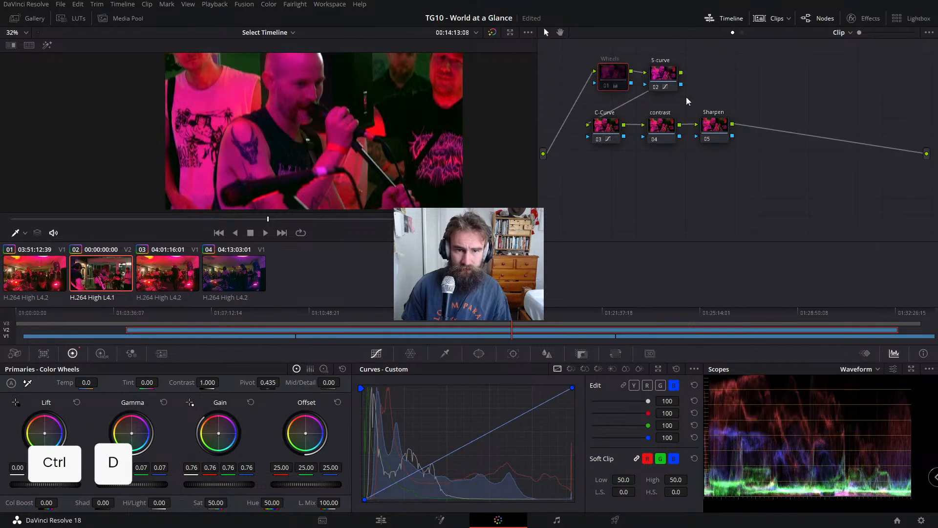
key(ctrl+d)
key(ctrl+d)
key(ctrl+d)
key(ctrl+d)
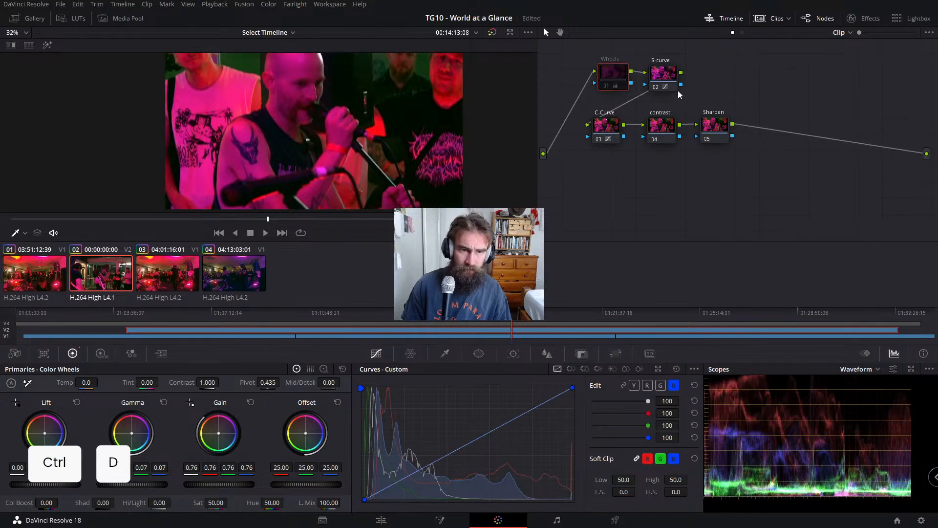
key(ctrl+d)
key(ctrl+d)
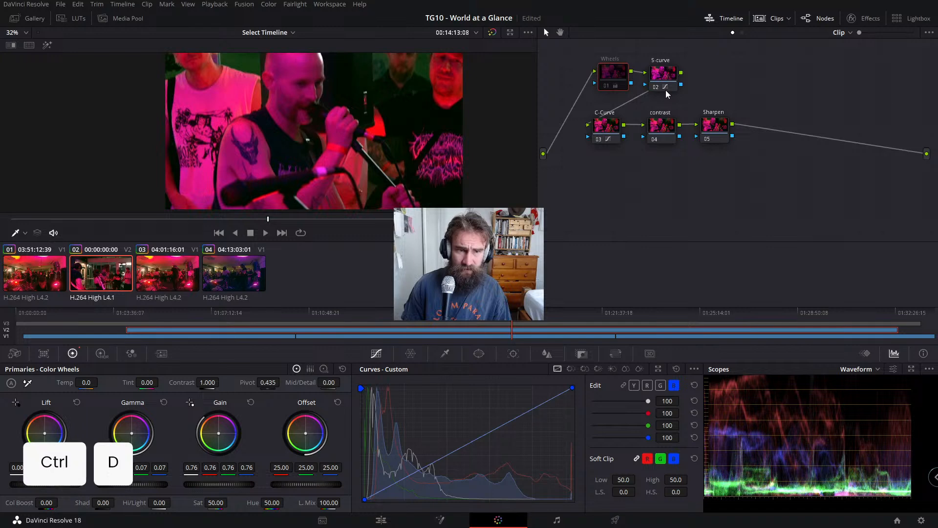
key(ctrl+d)
key(ctrl+d)
key(ctrl+d)
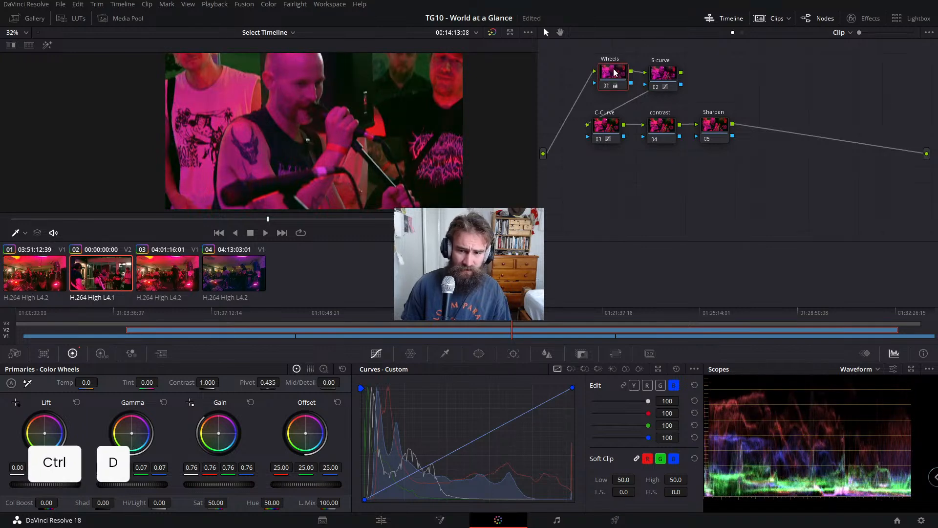
key(ctrl+d)
key(ctrl+d)
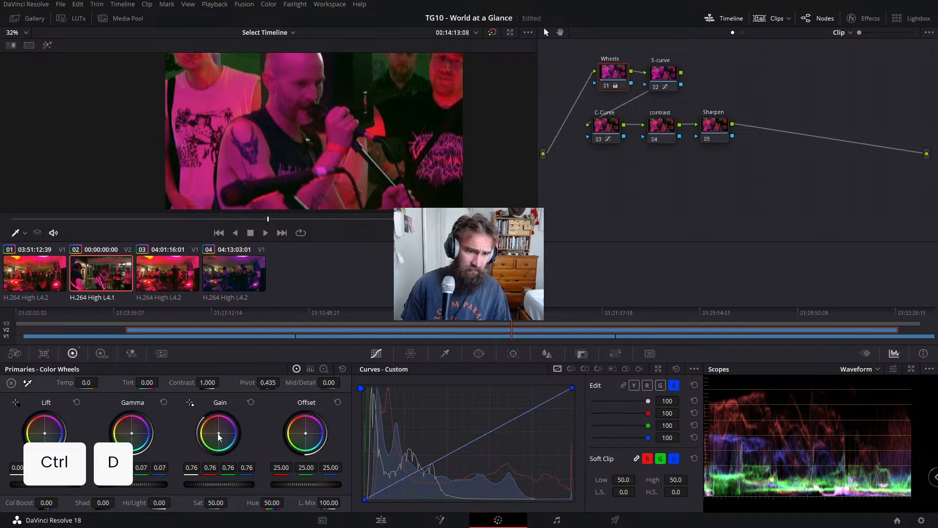
Step: Raise the Wheels node's Gain to 0.84 and compare the singer shot with that node off and on
drag(219, 484, 230, 484)
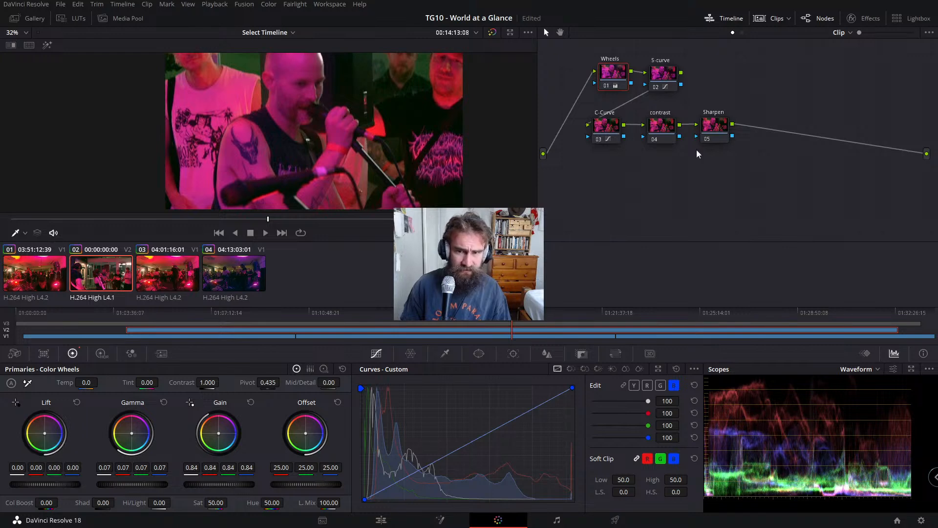
key(ctrl+d)
drag(566, 208, 770, 46)
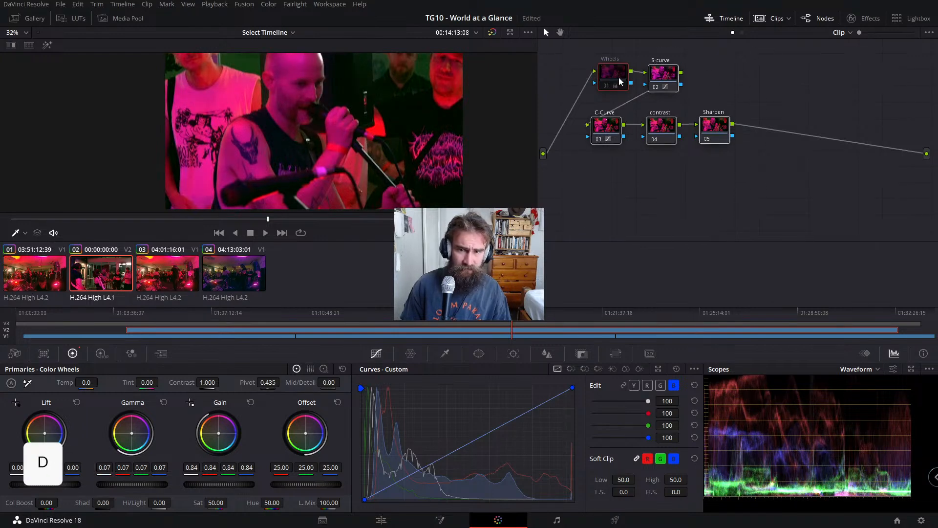
click(619, 79)
key(ctrl+d)
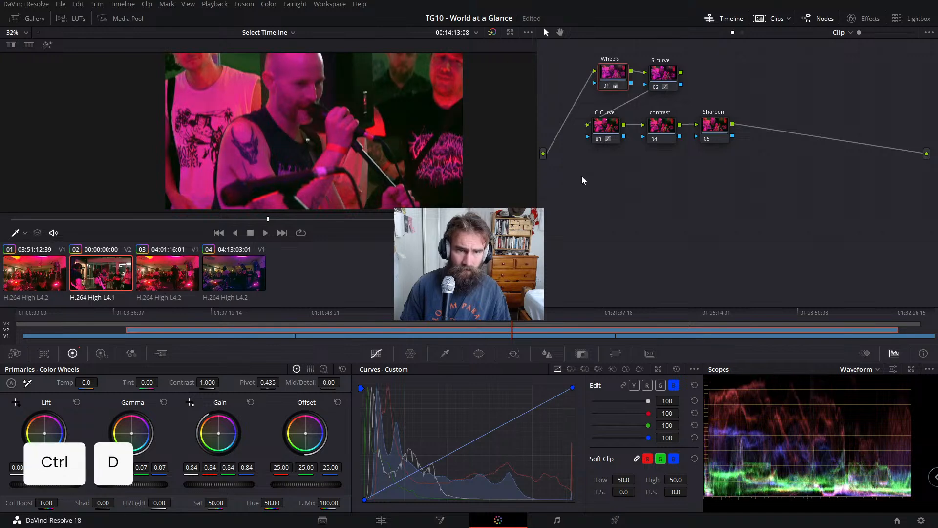
Step: Compare the singer shot with the full five-node chain disabled and enabled several times, leaving every node enabled
drag(576, 190, 838, 33)
key(ctrl+d)
key(ctrl+d)
key(ctrl+d)
key(ctrl+d)
key(ctrl+d)
key(ctrl+d)
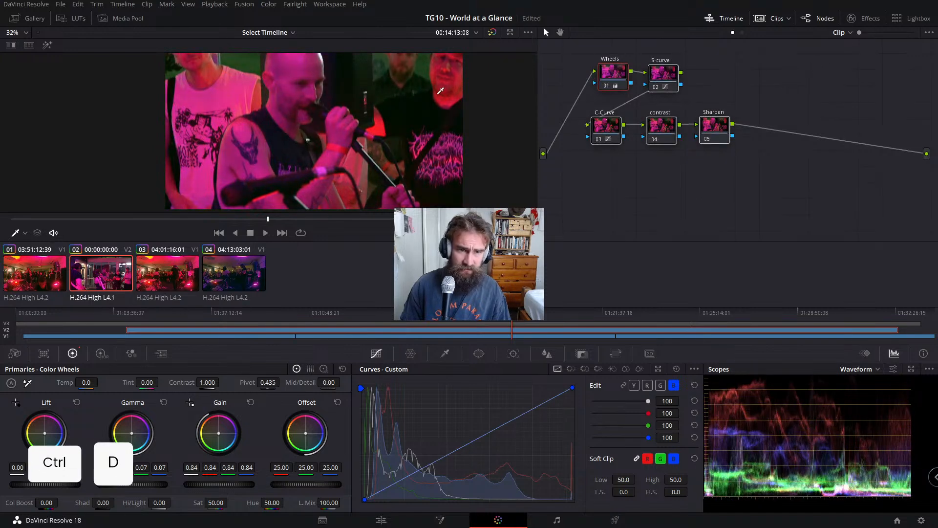
key(ctrl+d)
key(ctrl+d)
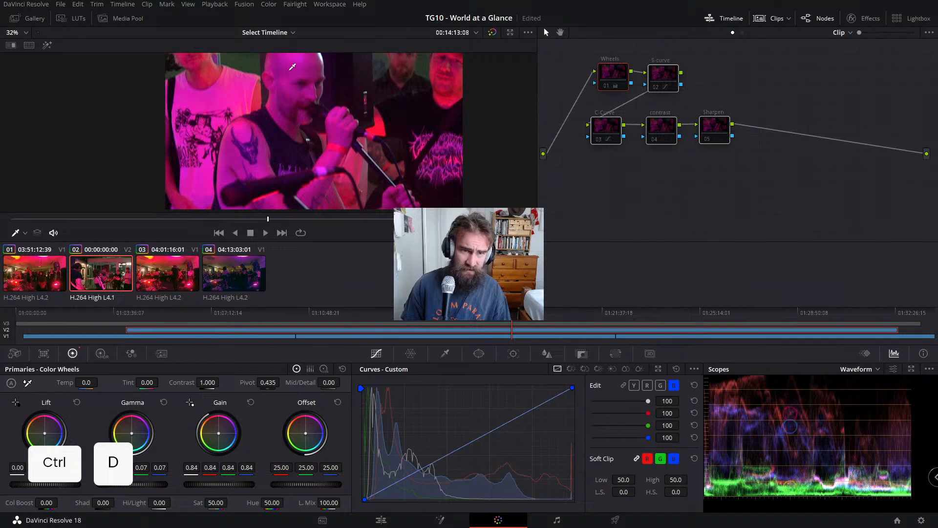
Step: On the C-Curve node, add a control point past the middle of the red curve and lift it slightly
click(599, 137)
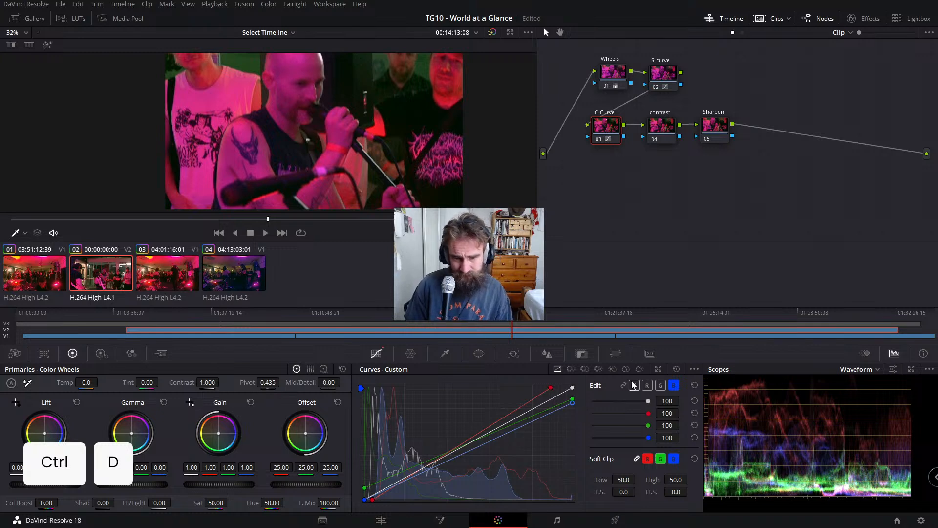
click(660, 385)
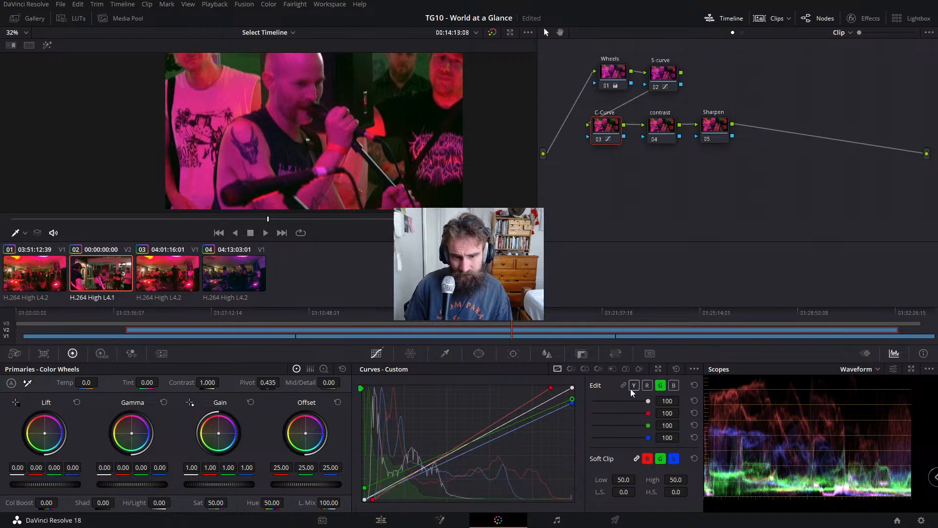
click(550, 390)
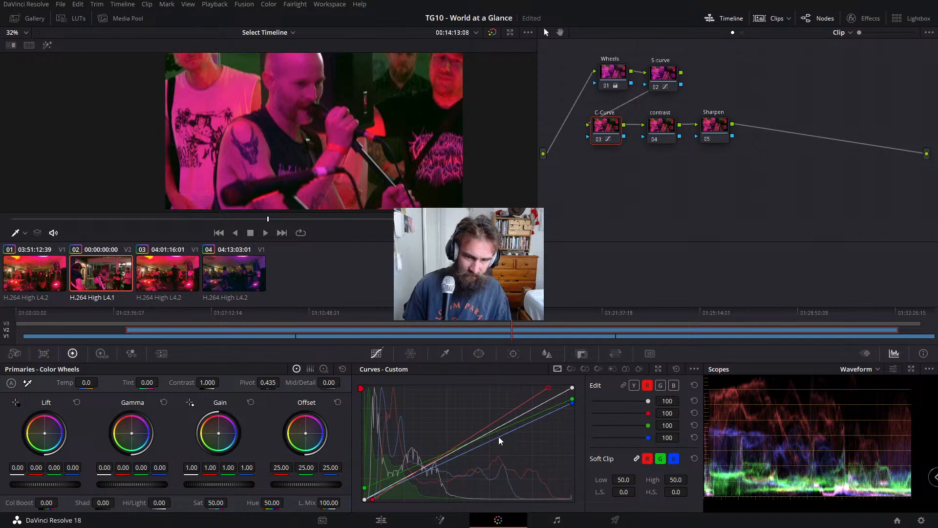
click(493, 422)
mouse_move(492, 423)
mouse_down()
mouse_move(489, 413)
mouse_move(496, 425)
mouse_up()
key(ctrl+z)
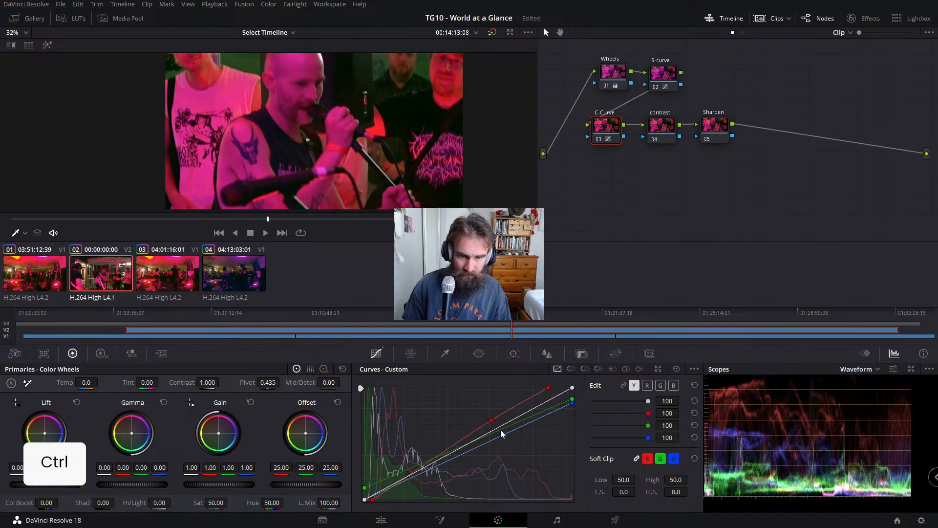
click(503, 429)
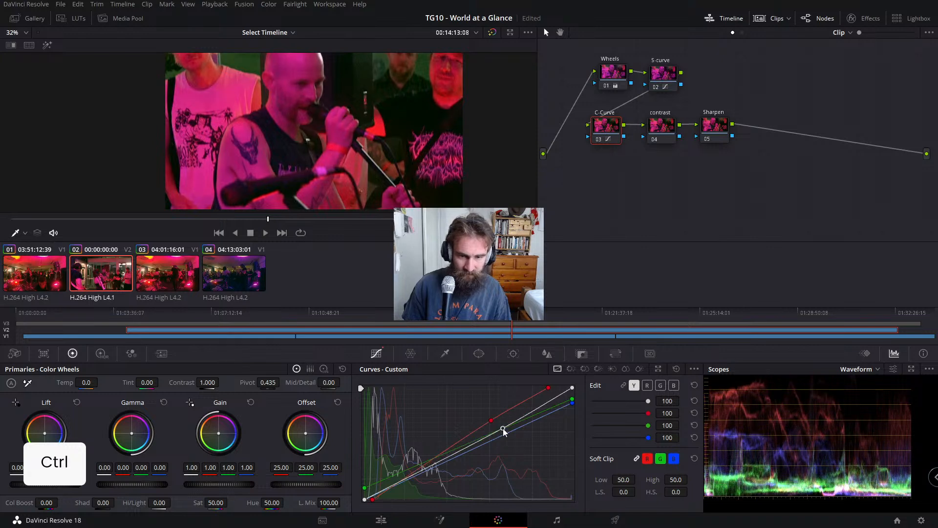
drag(502, 429, 497, 429)
key(ctrl+z)
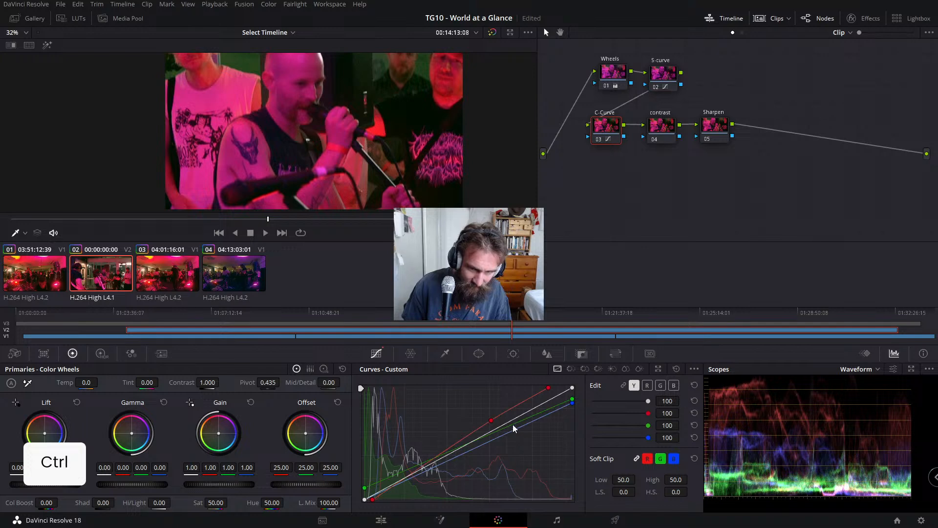
Step: Add a slightly lowered midpoint to the C-Curve node's green curve and compare the guitarists' shot at 00:14:32:19 with the node off and on
click(662, 387)
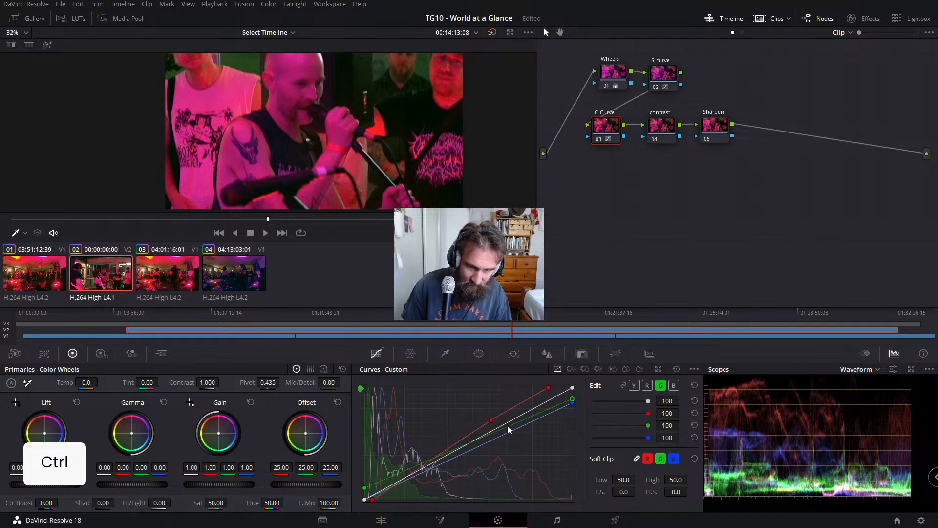
drag(508, 426, 492, 438)
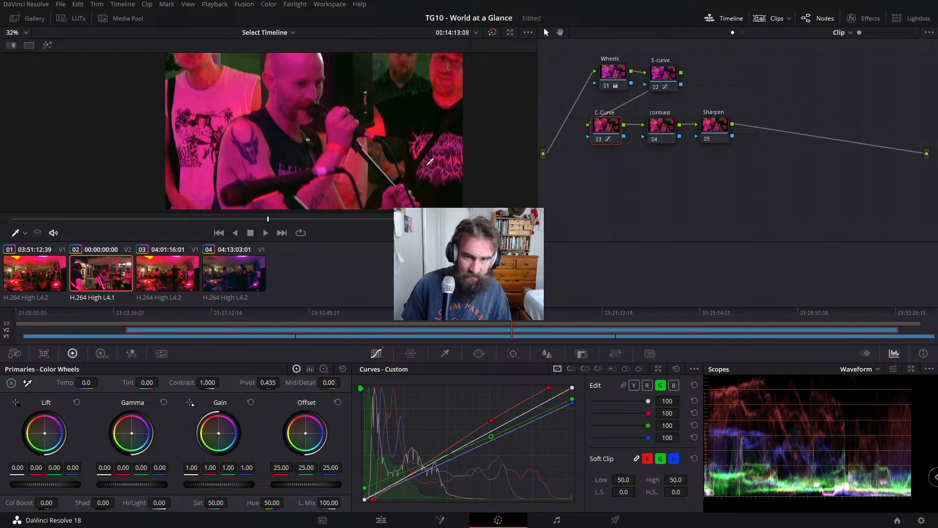
drag(518, 313, 521, 314)
key(ctrl+d)
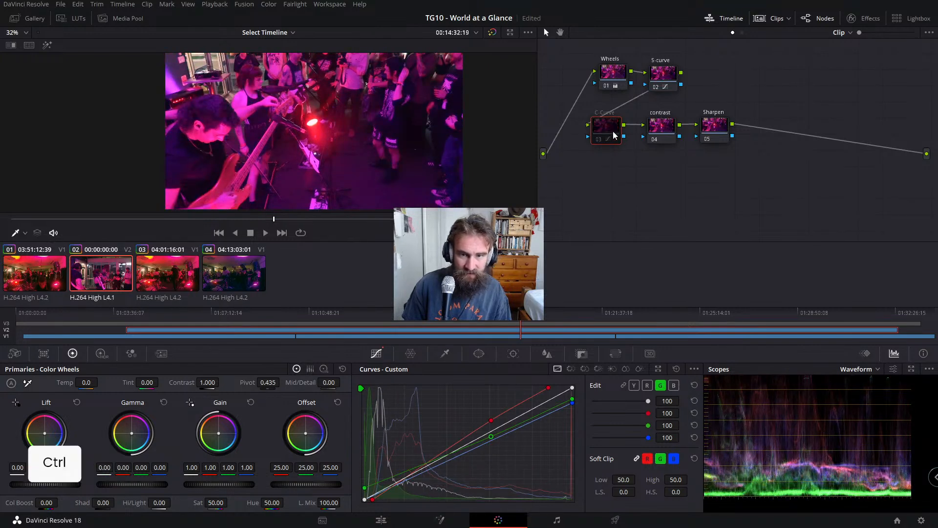
key(ctrl+d)
key(ctrl+d)
key(ctrl+d)
Step: On the C-Curve node, soften the red curve by moving its white point outward and lowering its midpoint, and raise the green curve's white point slightly
scroll(247, 126, up, 5)
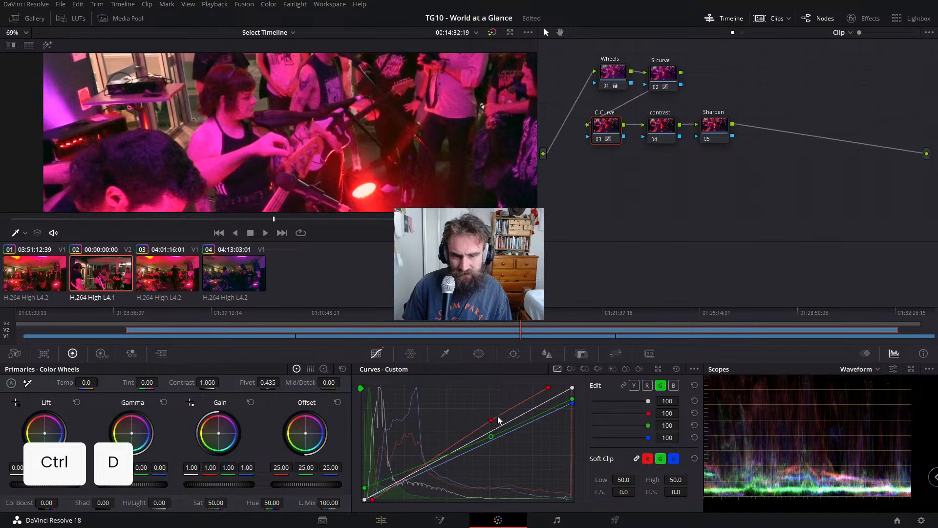
drag(547, 387, 565, 383)
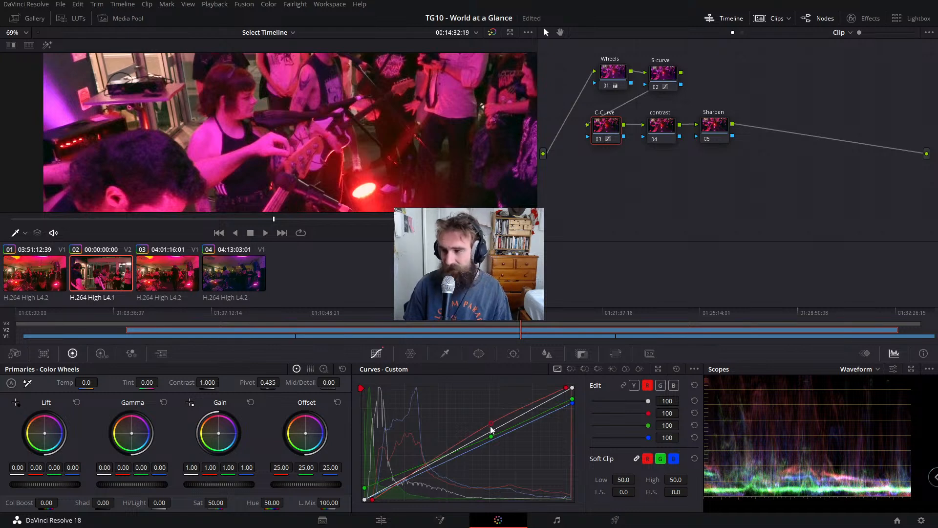
drag(492, 426, 498, 428)
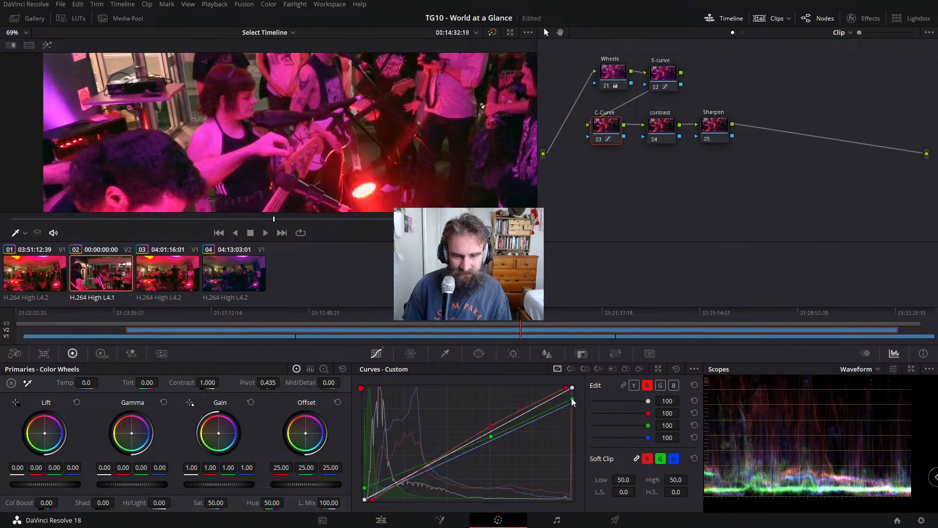
drag(572, 399, 573, 396)
key(d)
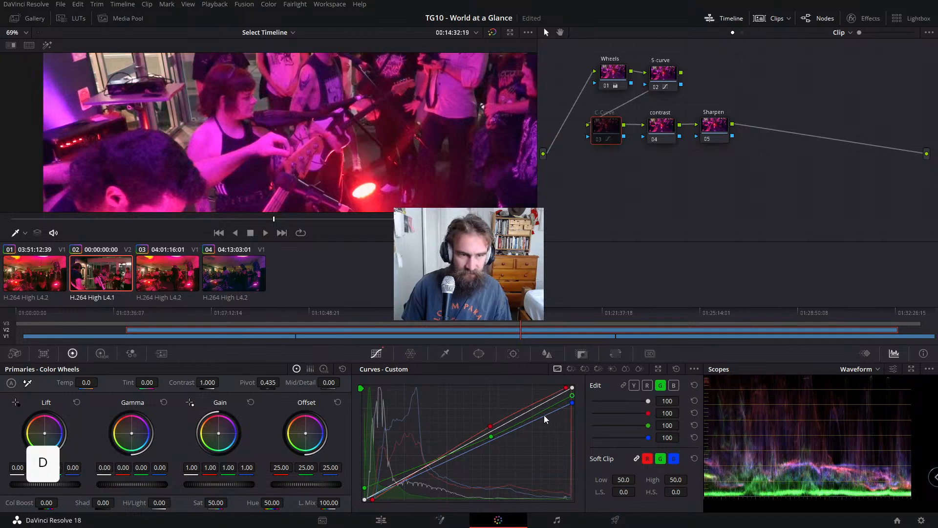
key(ctrl+d)
Step: Examine the whole grade on the guitarists' shot by repeatedly disabling and enabling all five nodes, leaving them enabled
scroll(356, 168, down, 3)
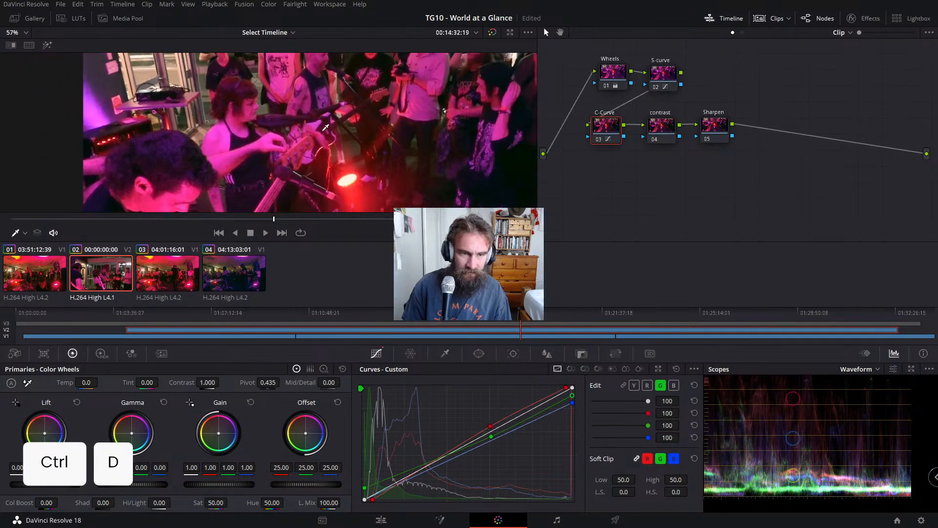
key(ctrl+d)
key(ctrl+d)
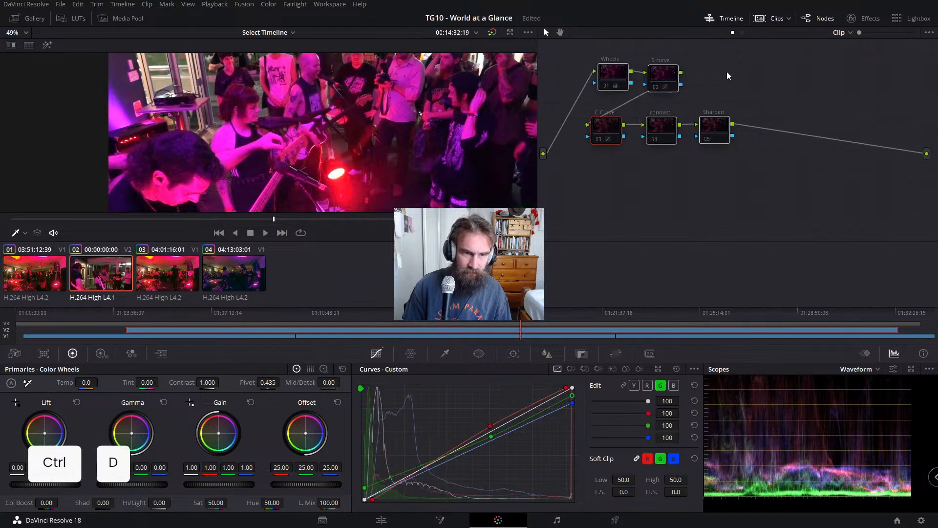
key(ctrl+d)
key(ctrl+d)
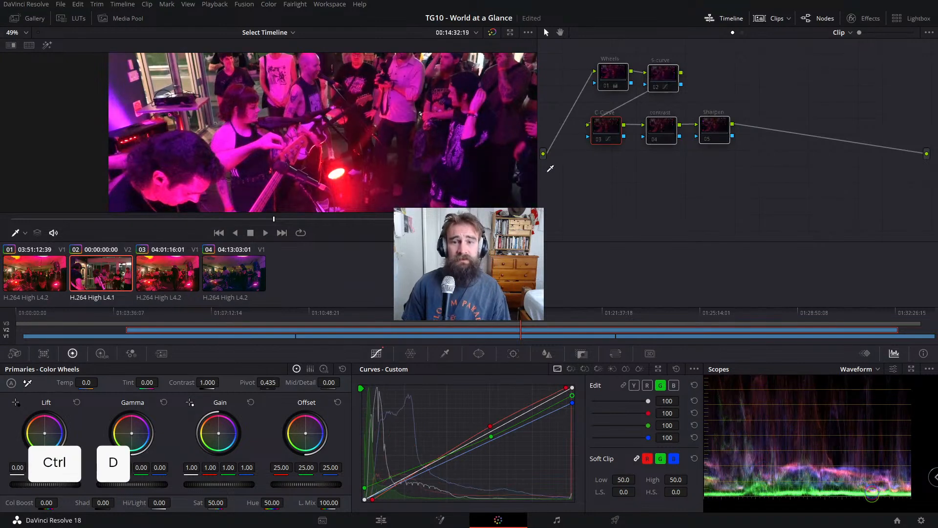
key(ctrl+d)
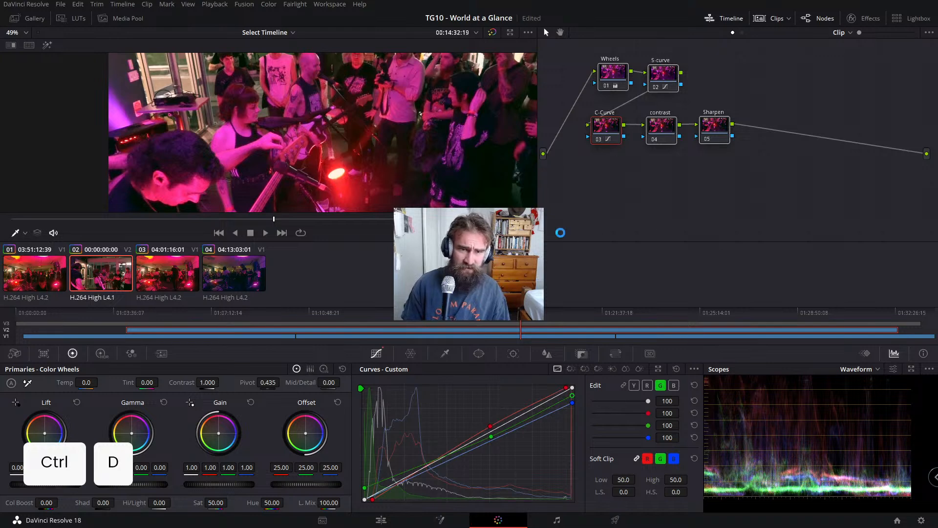
drag(543, 63, 737, 152)
key(ctrl+d)
key(ctrl+d)
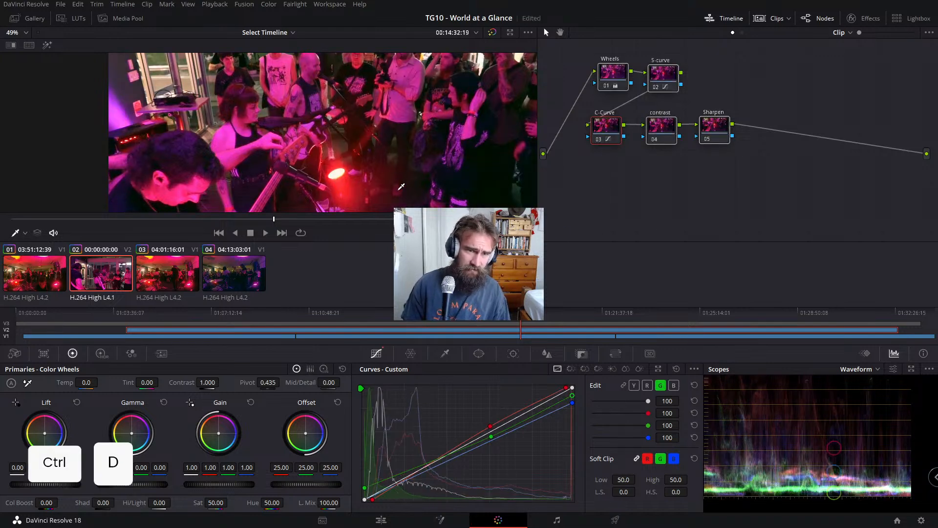
key(ctrl+d)
key(ctrl+d)
scroll(379, 106, down, 2)
key(ctrl+d)
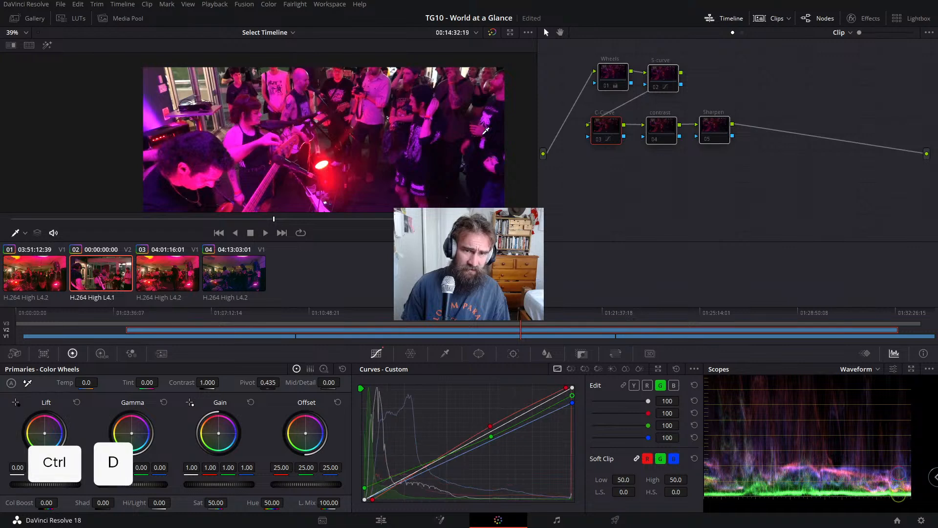
key(ctrl+d)
key(ctrl+d)
key(ctrl+d)
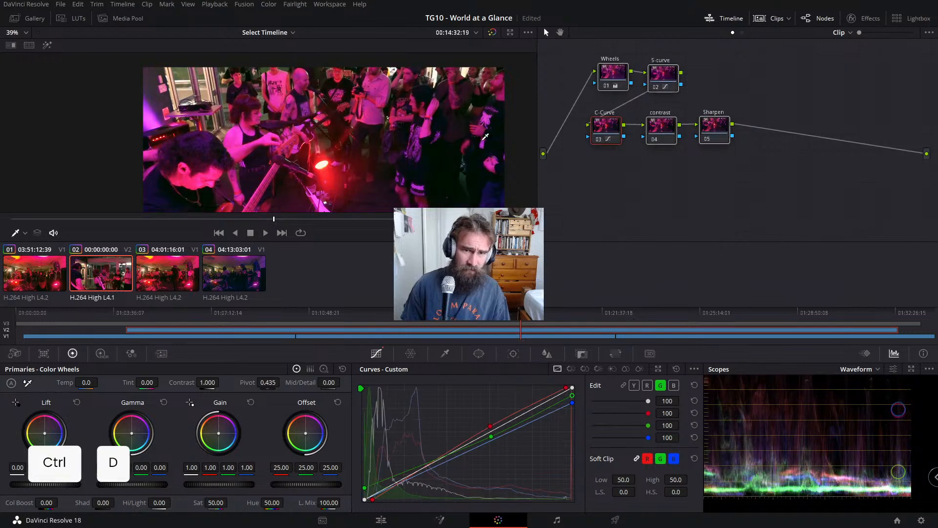
Step: Select clip 03 on track V1 and move its playhead to 04:09:41:20 in the guitarists' section
click(116, 336)
click(404, 336)
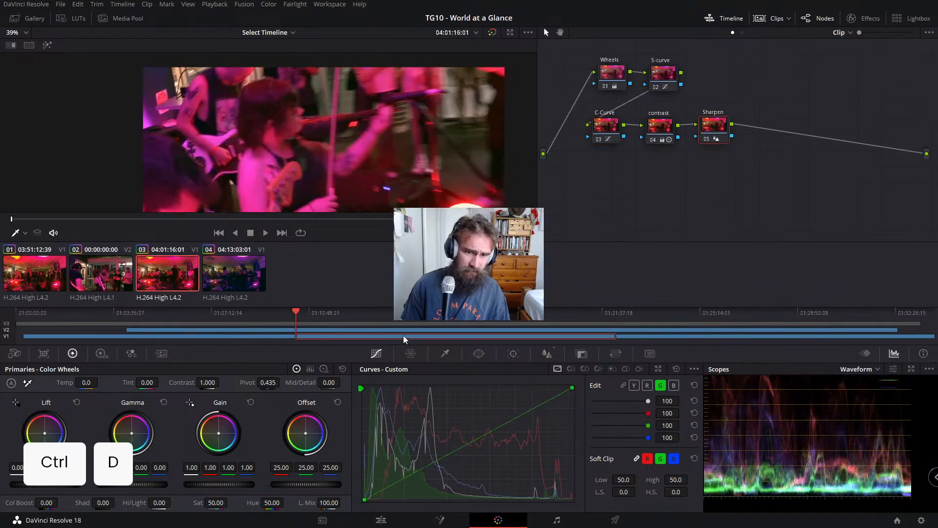
click(517, 313)
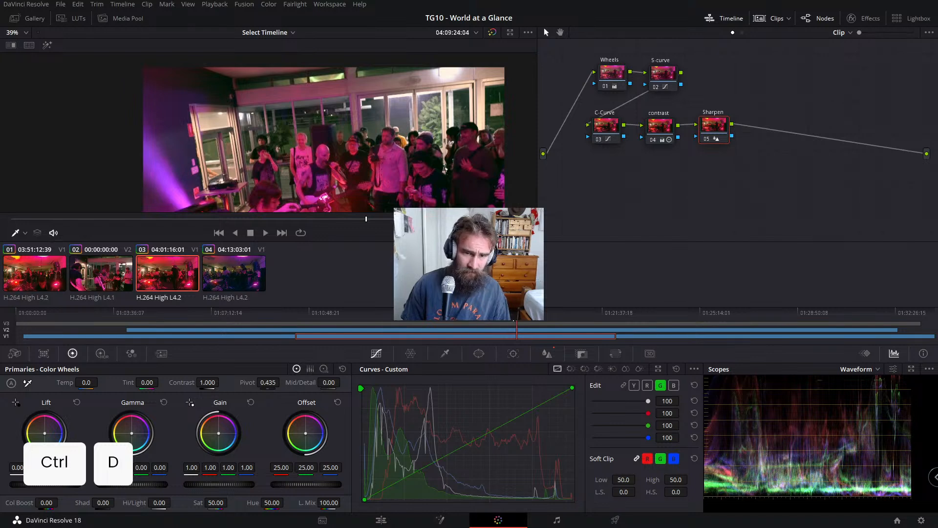
drag(516, 313, 525, 312)
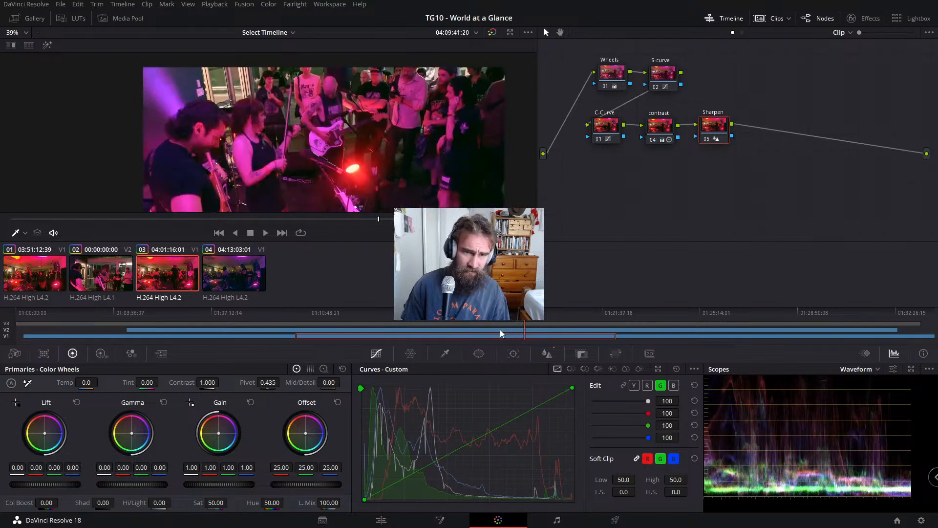
Step: Compare the V1 and V2 camera angles by repeatedly disabling and enabling track V2, leaving V2 disabled
click(6, 330)
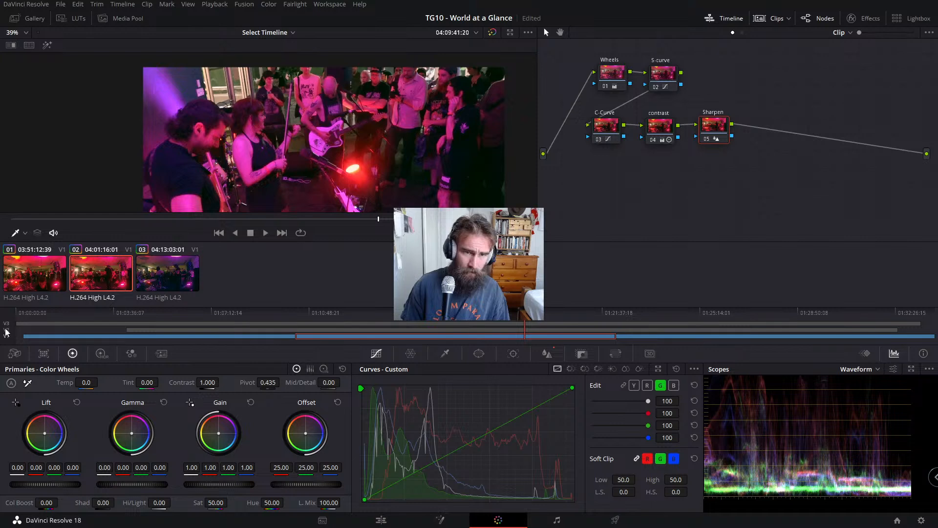
click(6, 330)
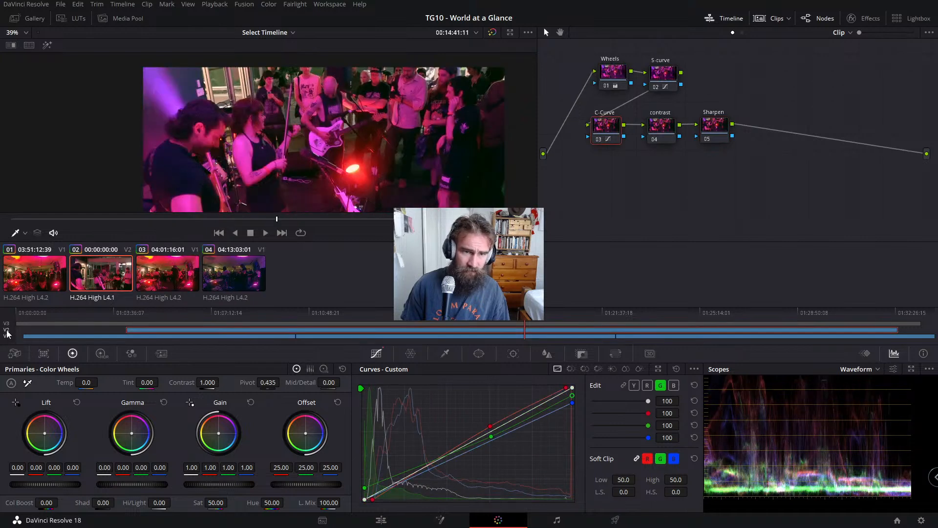
click(7, 331)
click(7, 331)
click(6, 332)
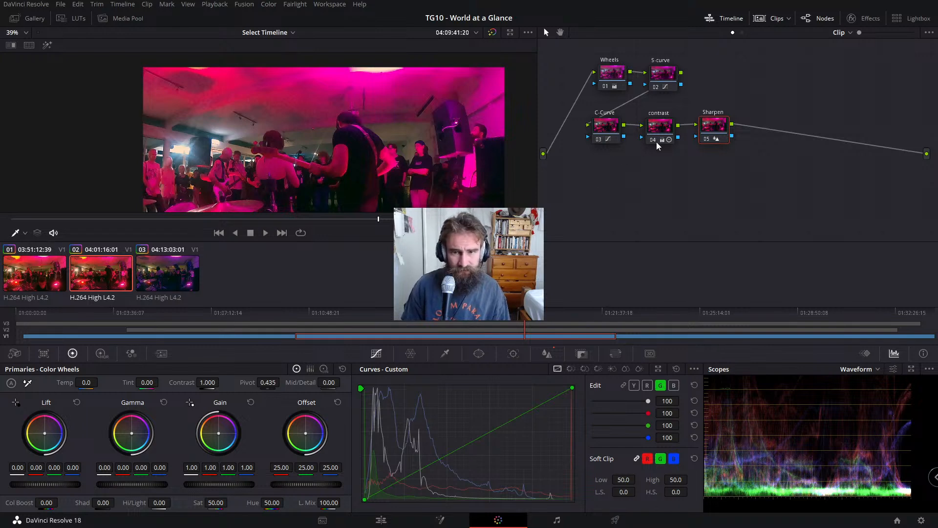
click(6, 330)
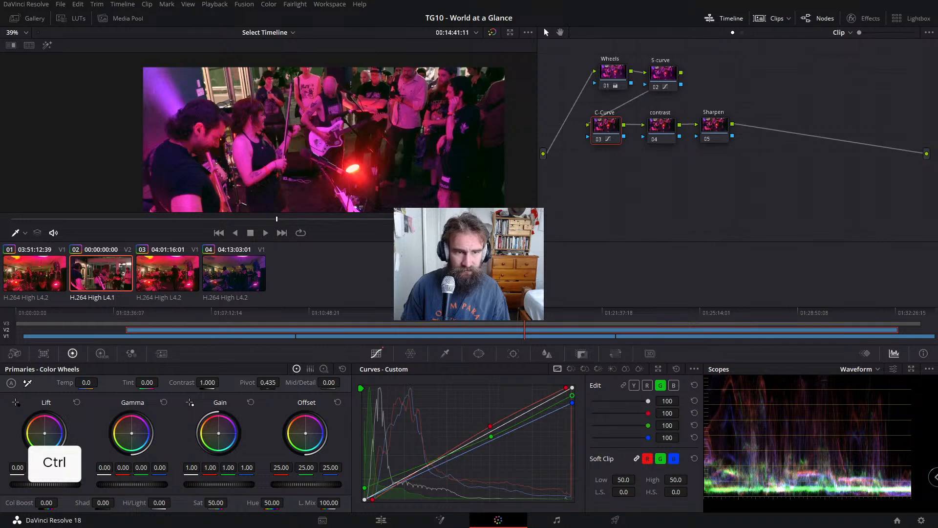
ctrl+click(7, 331)
ctrl+click(7, 331)
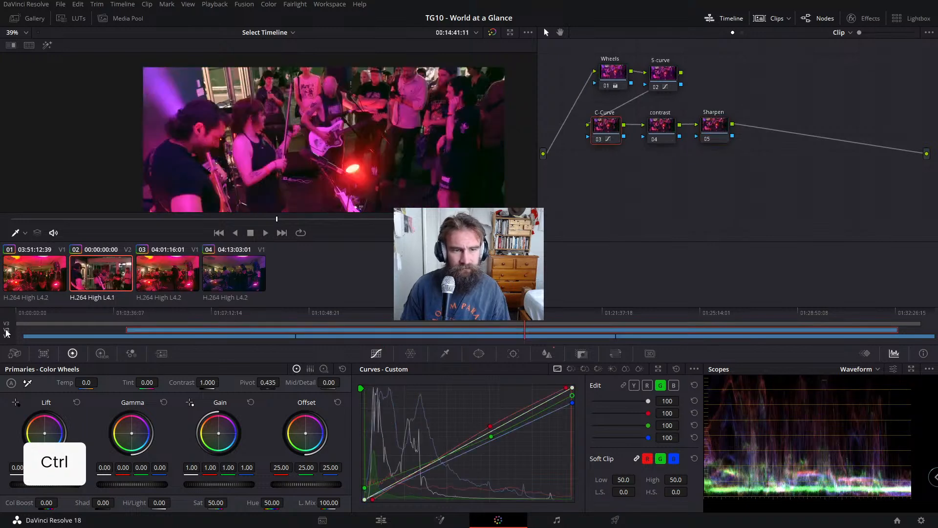
ctrl+click(6, 331)
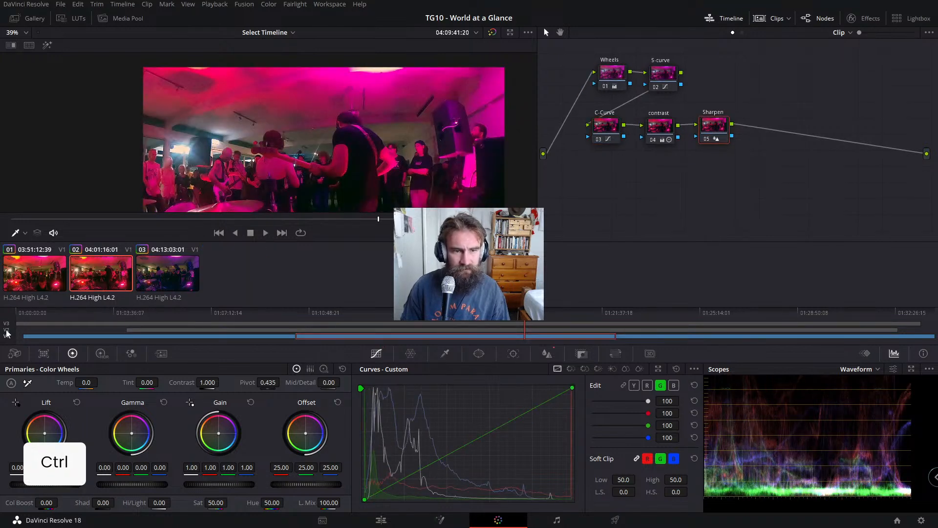
ctrl+click(7, 331)
ctrl+click(6, 331)
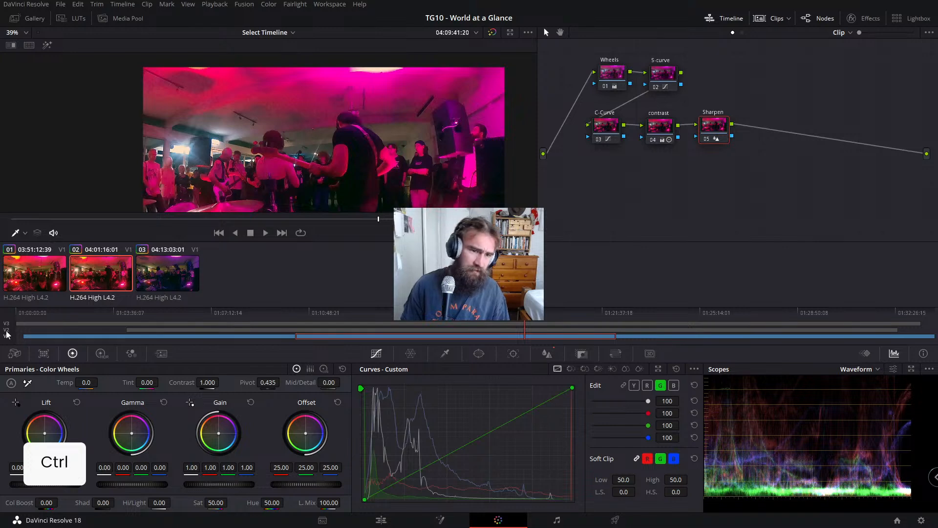
Step: Compare the V1 and V2 camera angles again by switching track V2 on and off, leaving V2 enabled
ctrl+click(6, 331)
click(7, 331)
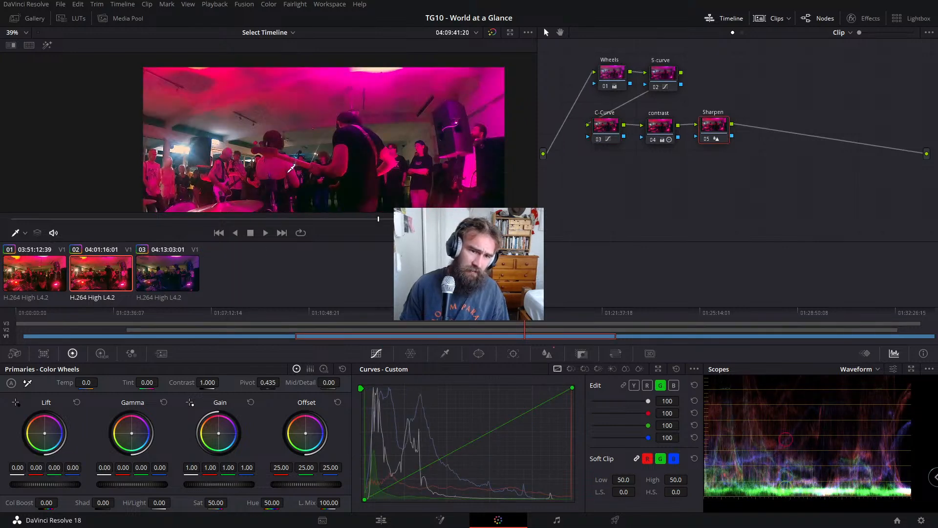
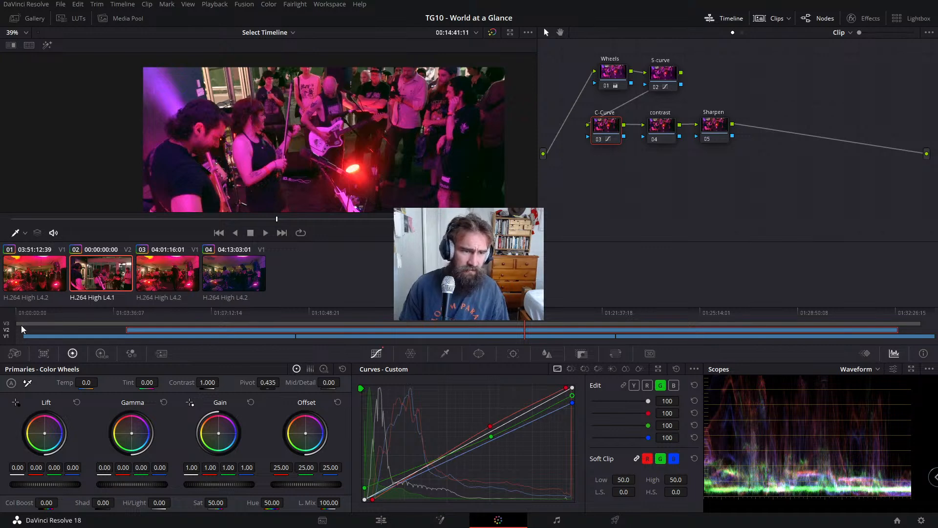
click(6, 330)
click(7, 331)
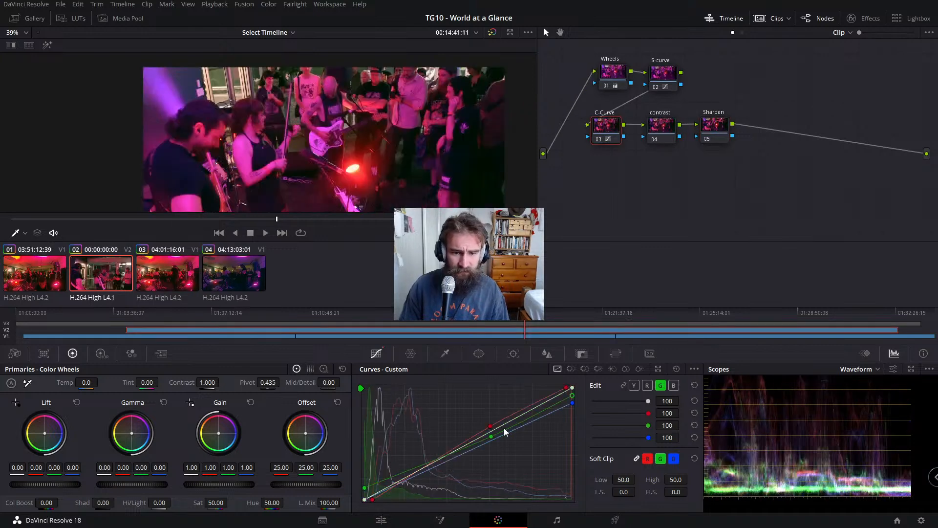
Step: On the Video 2 clip's C-Curve node, raise the red curve's midpoint and shift the green curve's midpoint slightly outward and up
drag(489, 427, 492, 419)
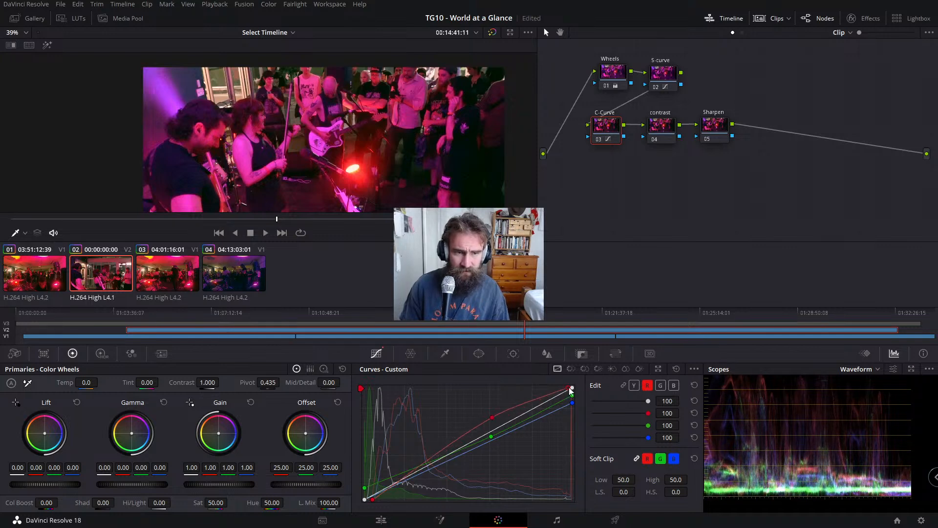
drag(495, 418, 508, 437)
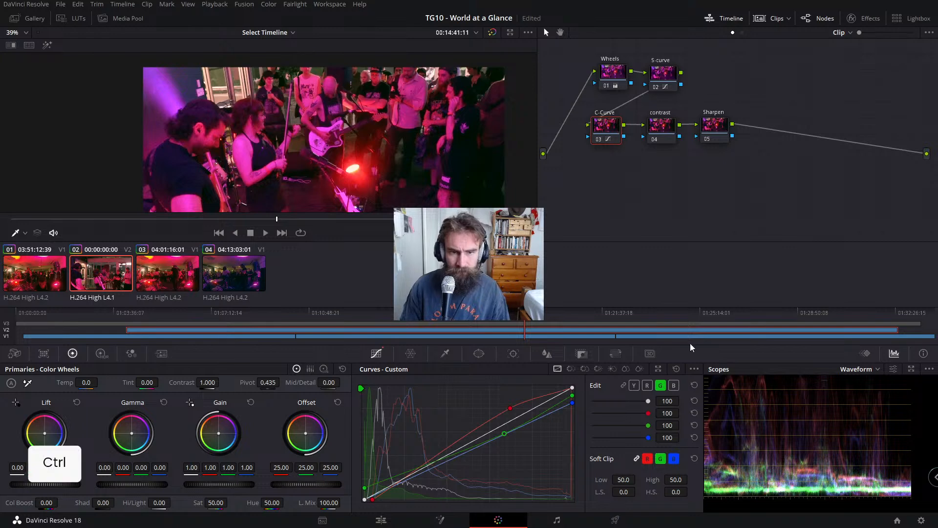
Step: Examine the C-Curve node's effect on the Video 2 shot by repeatedly disabling and enabling it at different zoom levels, leaving it enabled
key(ctrl+d)
key(ctrl+d)
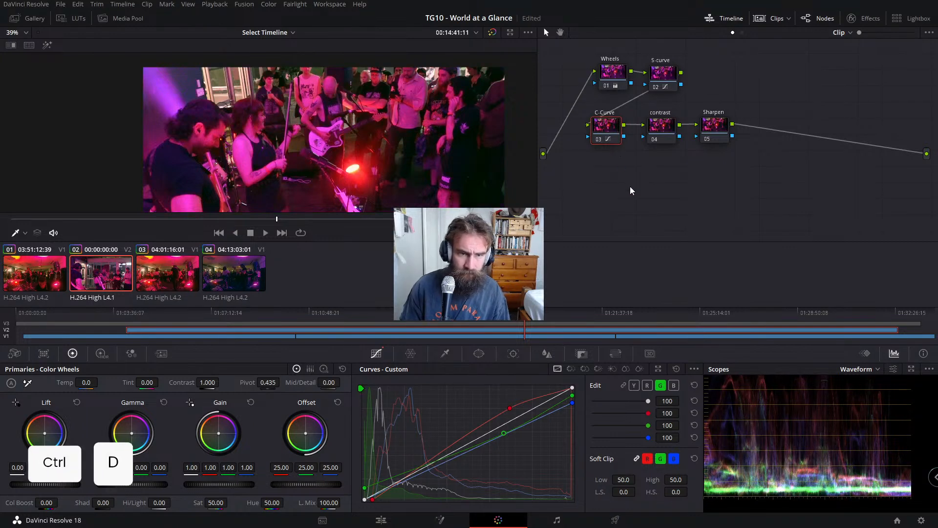
scroll(406, 128, down, 2)
key(ctrl+d)
key(ctrl+d)
key(ctrl+d)
key(ctrl+d)
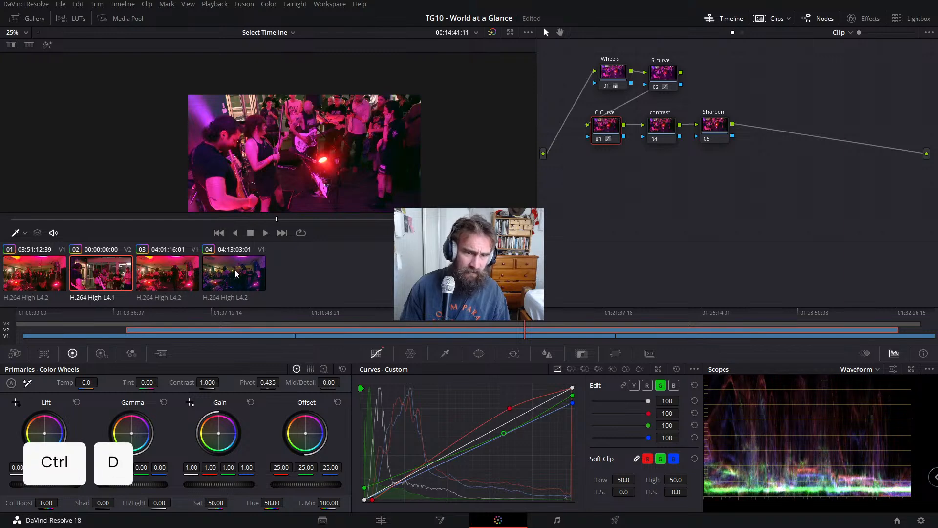
key(ctrl+d)
key(ctrl+d)
scroll(430, 201, down, 1)
scroll(411, 147, down, 3)
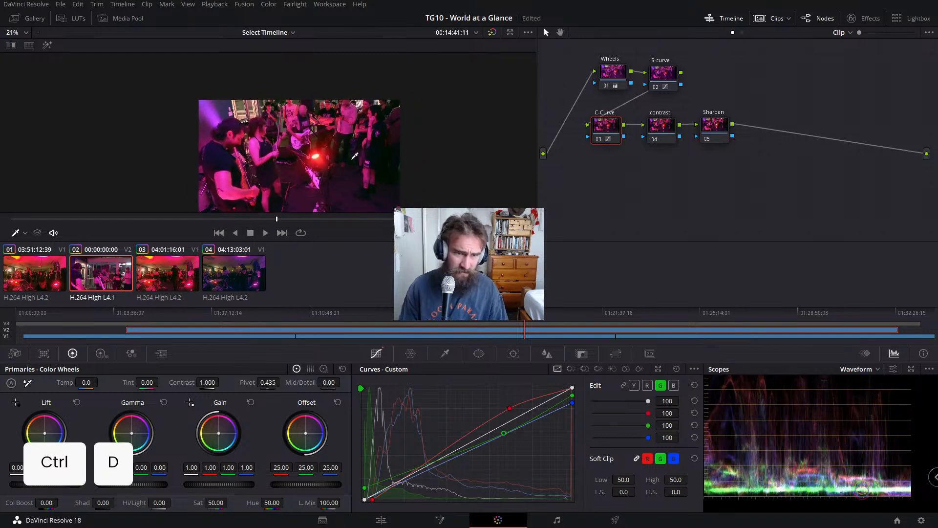
scroll(461, 102, up, 3)
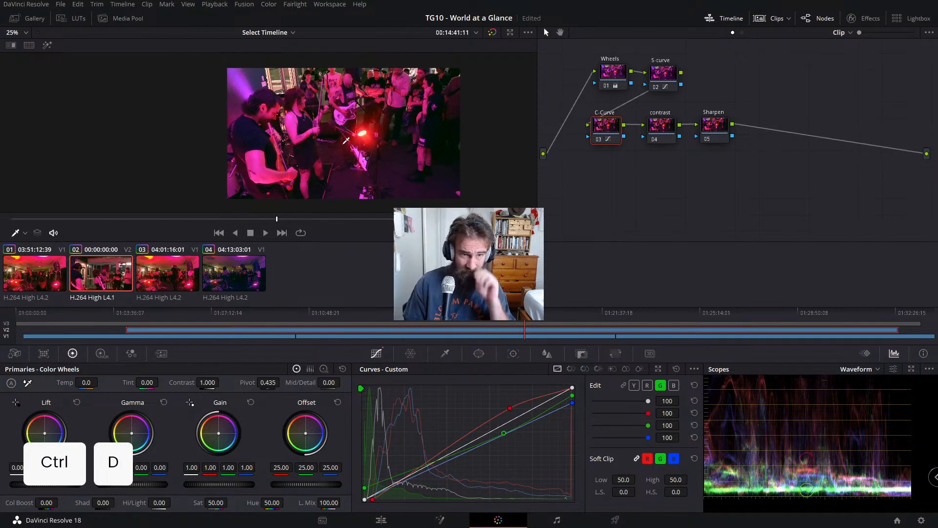
scroll(346, 141, up, 2)
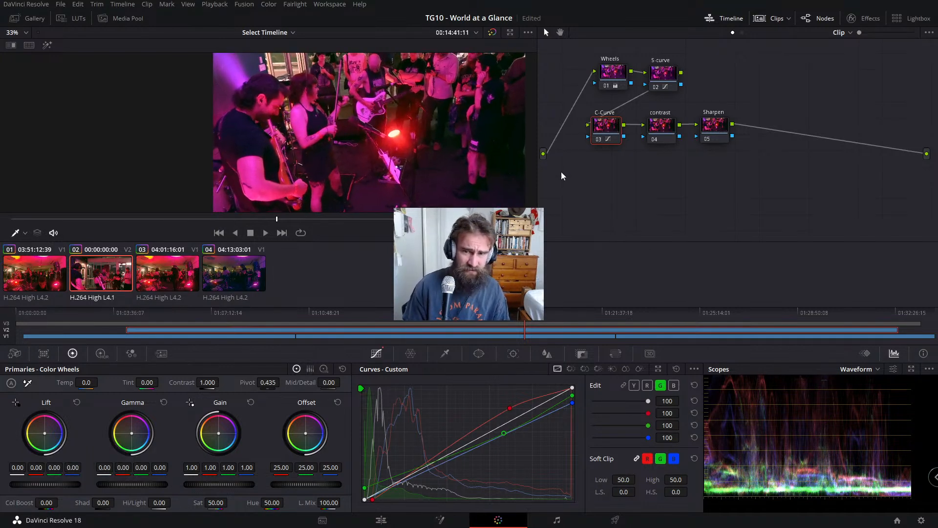
Step: Copy all five nodes of the Video 2 clip's grade and paste them onto the clip on track V3
drag(684, 85, 811, 39)
key(alt)
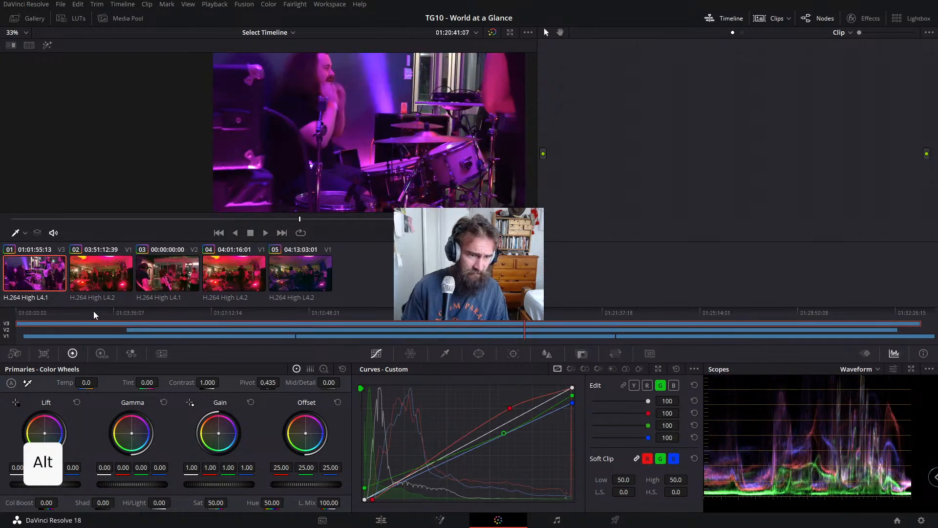
click(6, 323)
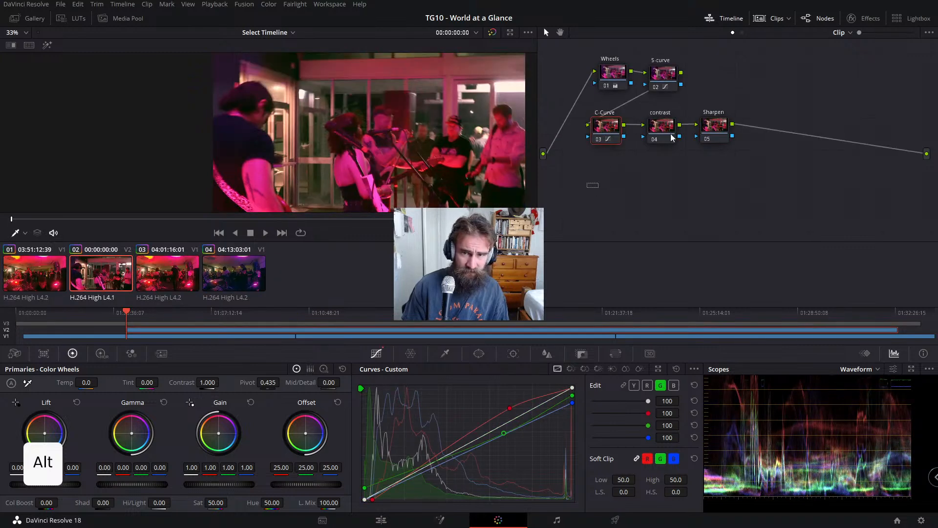
key(ctrl+c)
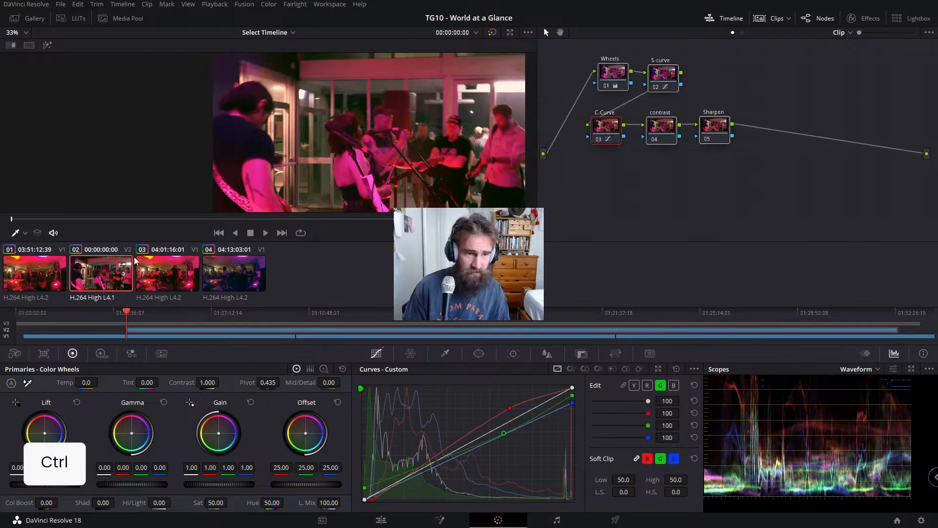
click(41, 322)
click(7, 324)
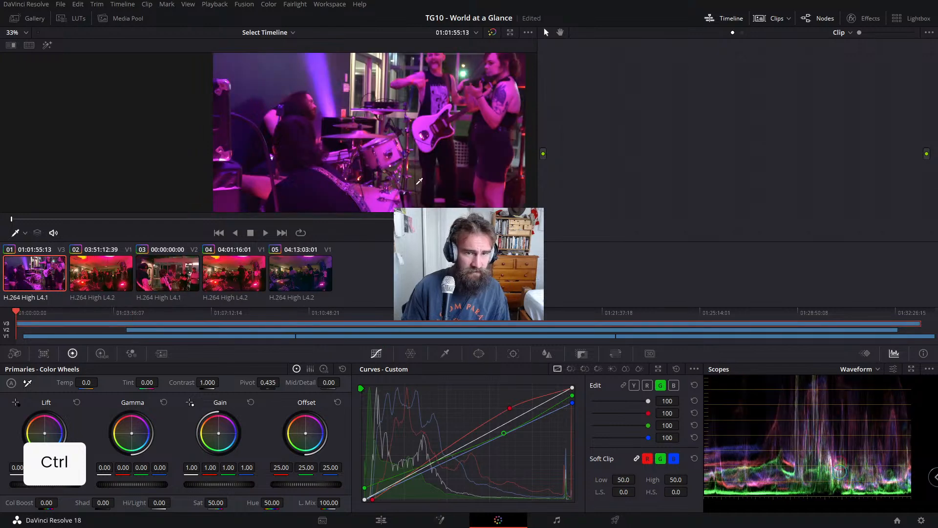
key(ctrl+v)
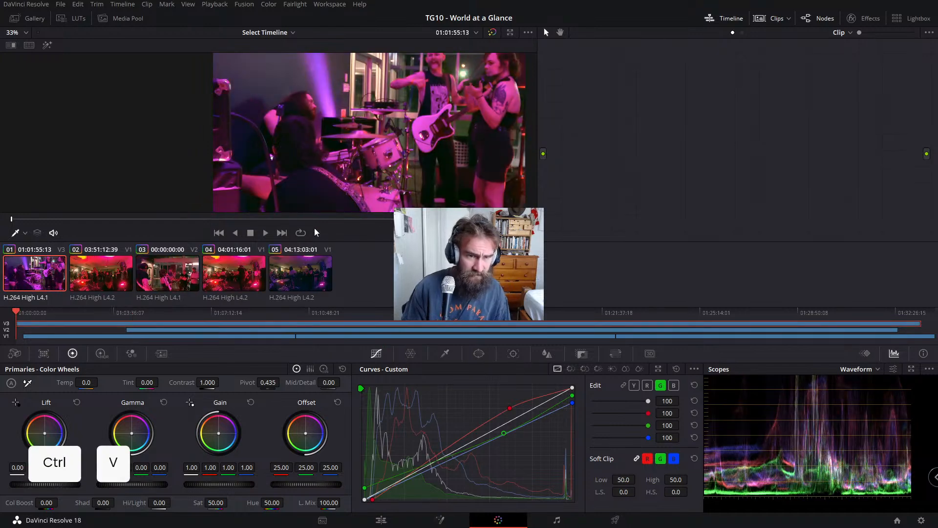
Step: Play the graded V3 clip from its start and again from the drummer's section at 01:17:06
key(space)
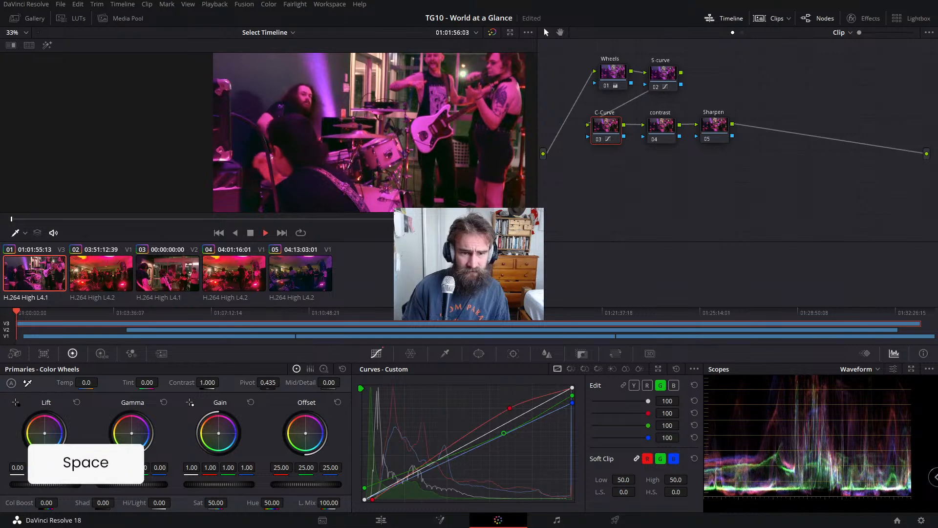
click(428, 323)
key(space)
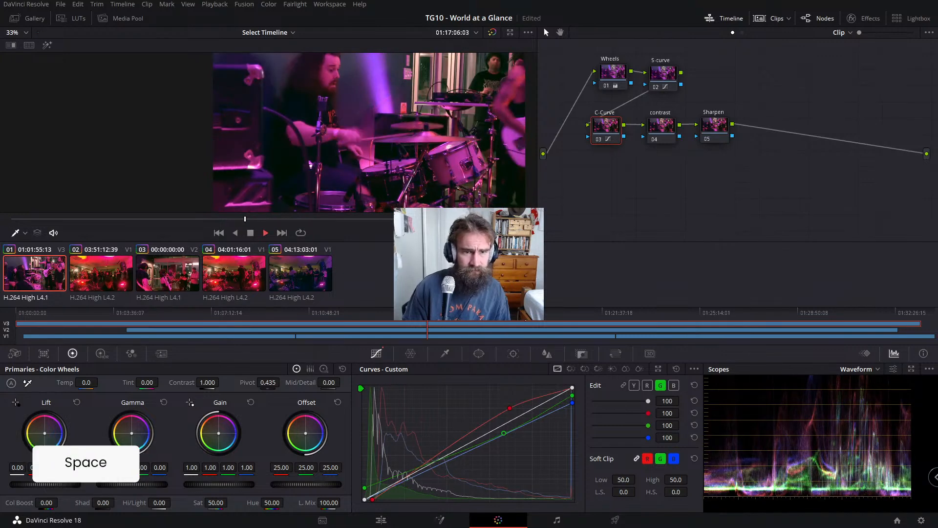
key(space)
Step: Widen the node graph area and examine the drummer's shot, including a close-up, with all five nodes disabled and enabled
drag(538, 169, 494, 88)
drag(779, 62, 546, 193)
key(ctrl+d)
key(ctrl+d)
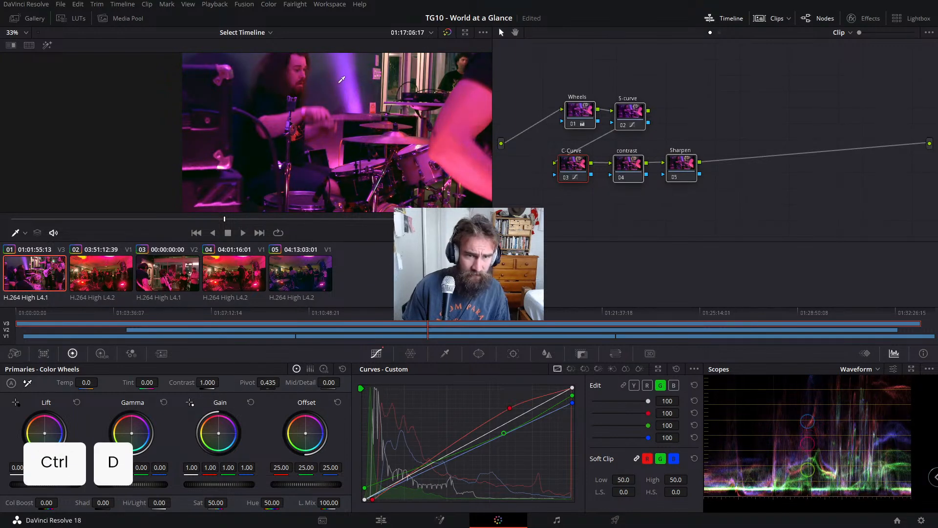
key(ctrl+d)
key(ctrl+d)
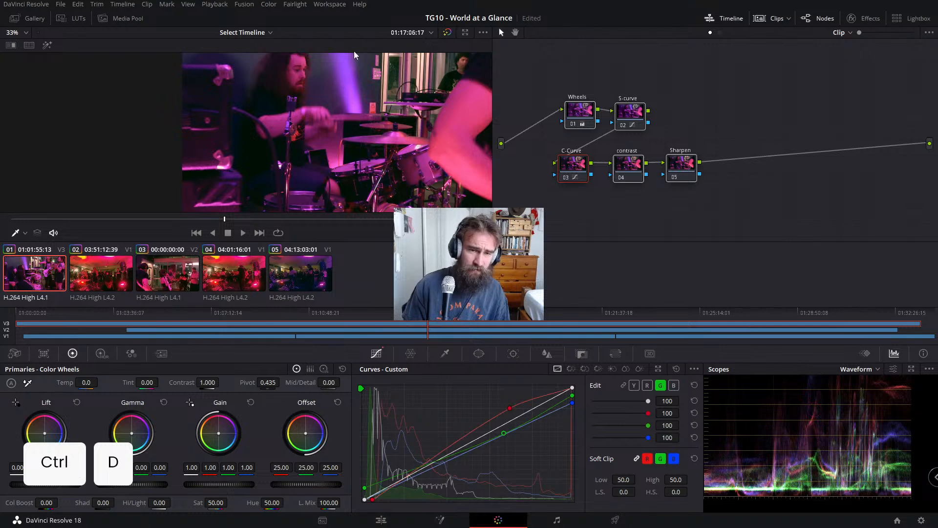
scroll(354, 55, up, 6)
key(ctrl+d)
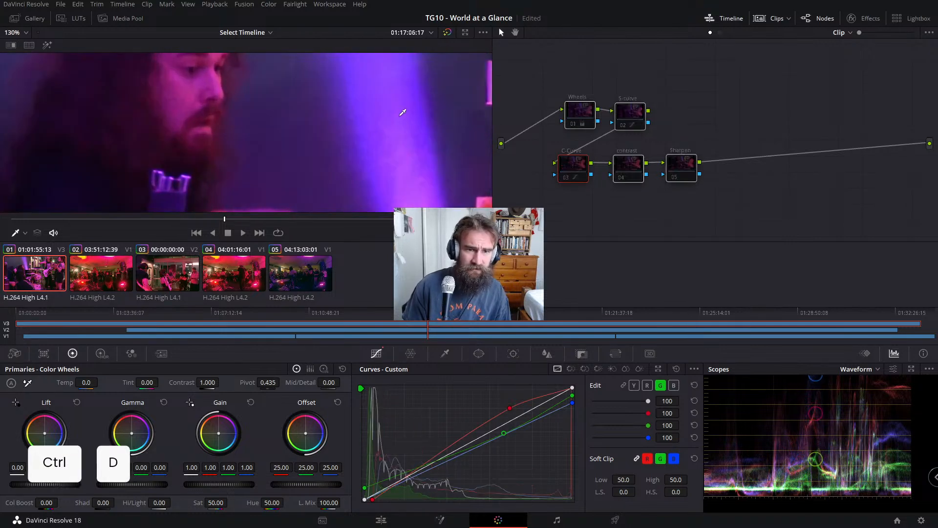
drag(384, 107, 333, 161)
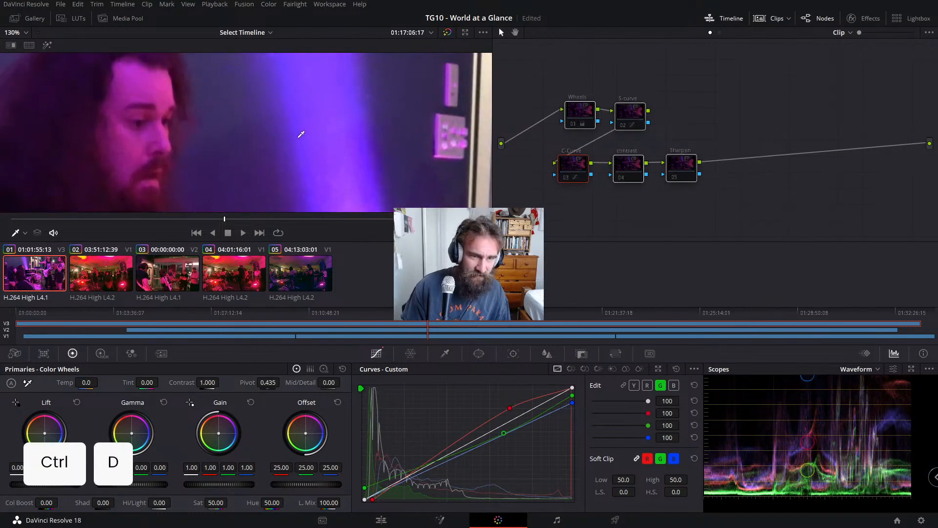
key(ctrl+d)
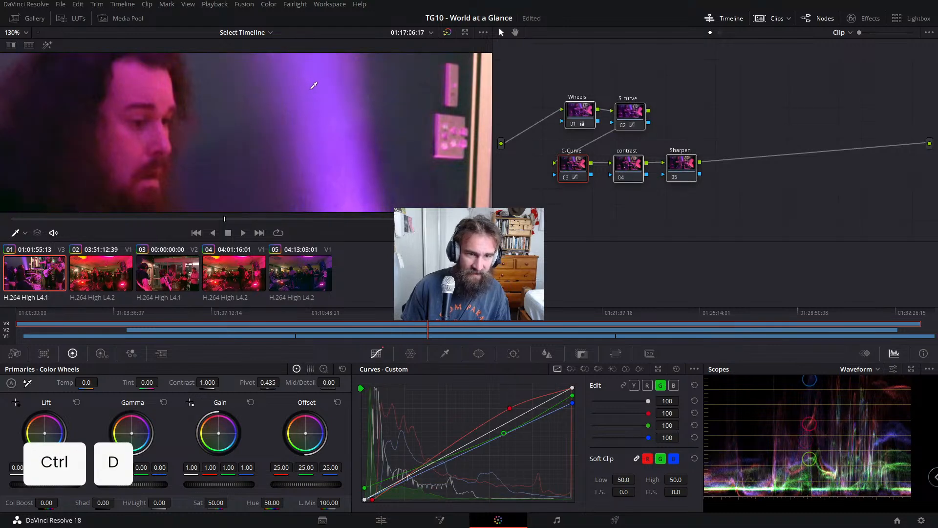
scroll(309, 85, down, 5)
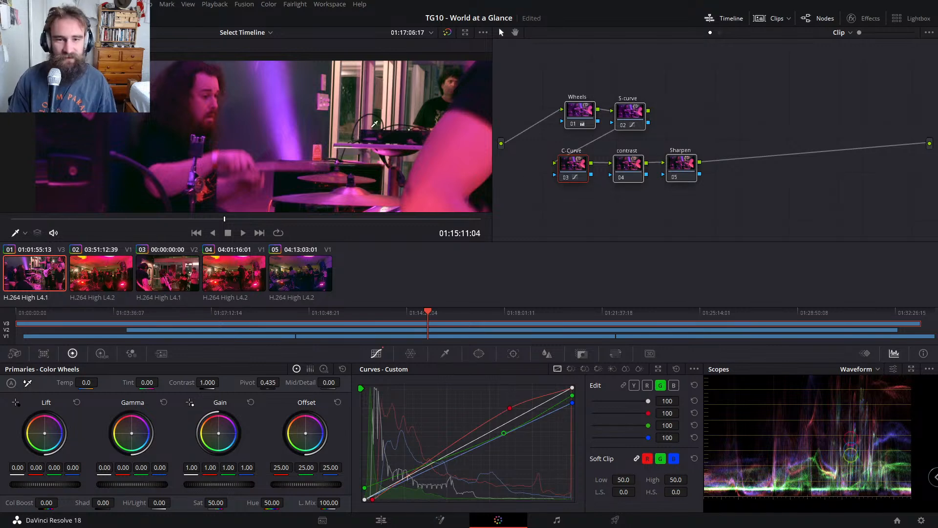
Step: Compare the wider drummer shot before and after grading by repeatedly disabling and enabling all five nodes, leaving them enabled
scroll(708, 113, down, 1)
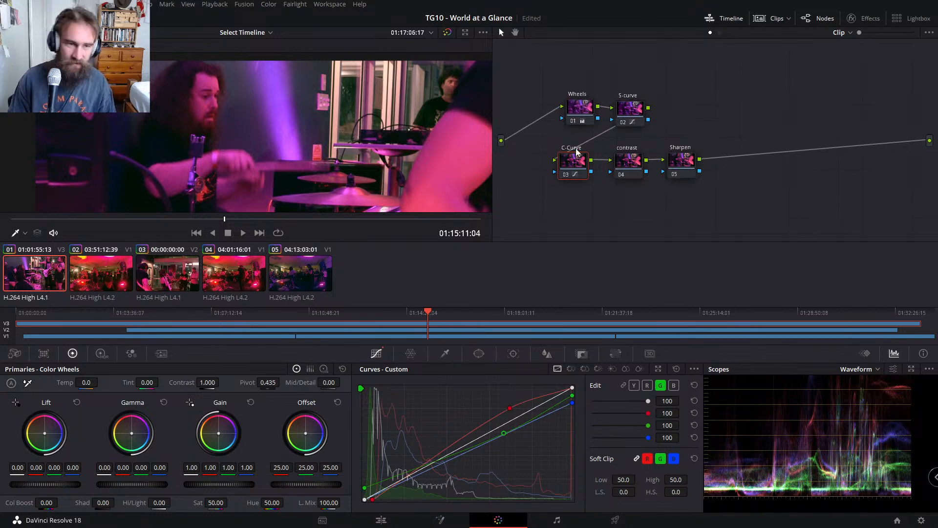
scroll(316, 132, down, 2)
drag(521, 205, 768, 88)
key(ctrl+d)
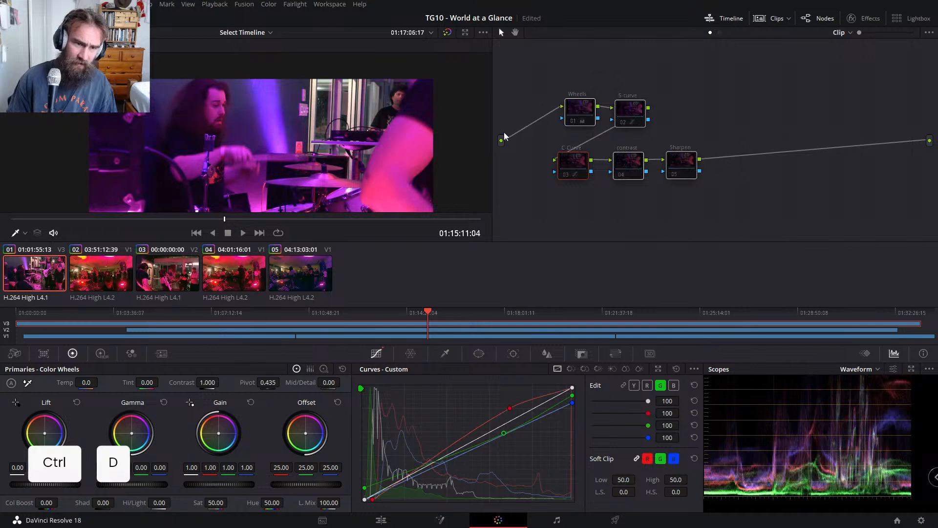
key(ctrl+d)
key(ctrl+d)
key(ctrl+d)
key(ctrl+d)
key(ctrl+d)
key(ctrl+d)
key(ctrl+d)
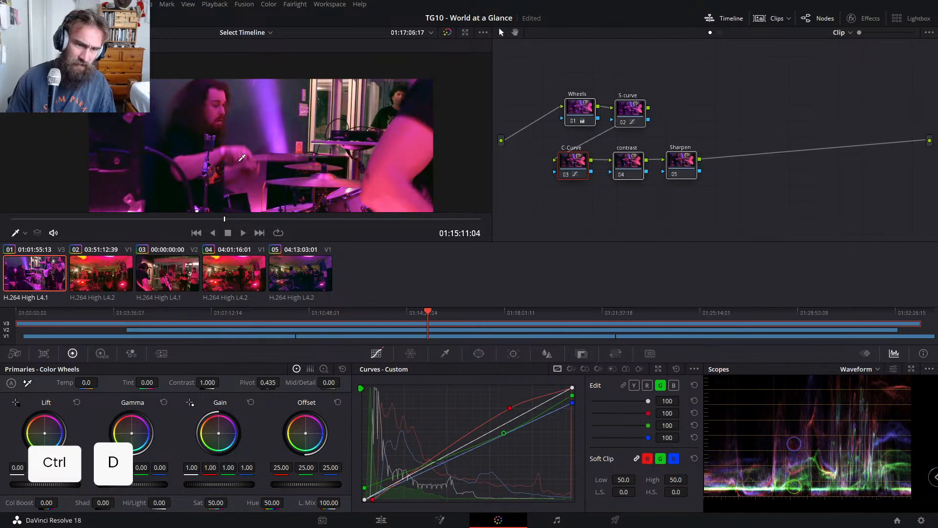
Step: Select clip 02 on track V1 and switch its C-Curve node off and on
click(105, 285)
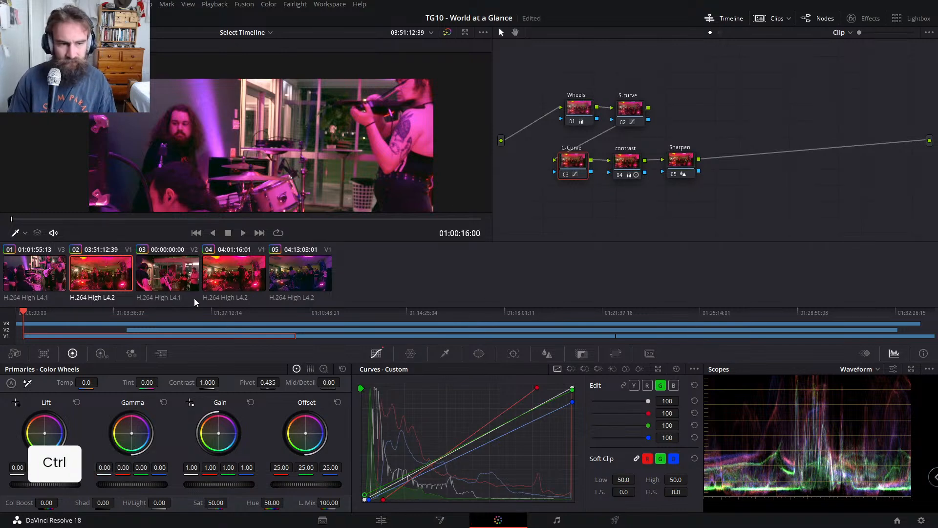
key(ctrl+d)
key(ctrl+d)
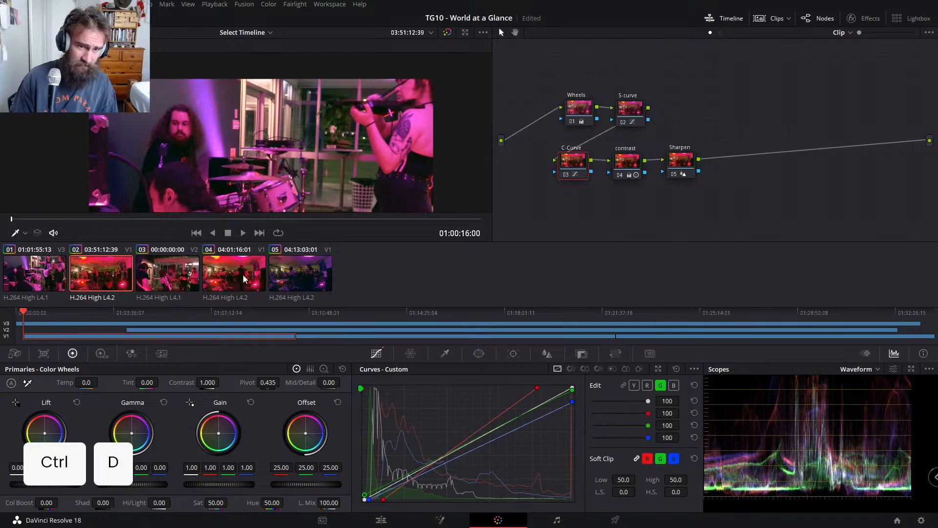
Step: Open Timeline 2 for editing and play the finished multi-camera cut from about 01:05:14, with the timeline magnified
click(381, 519)
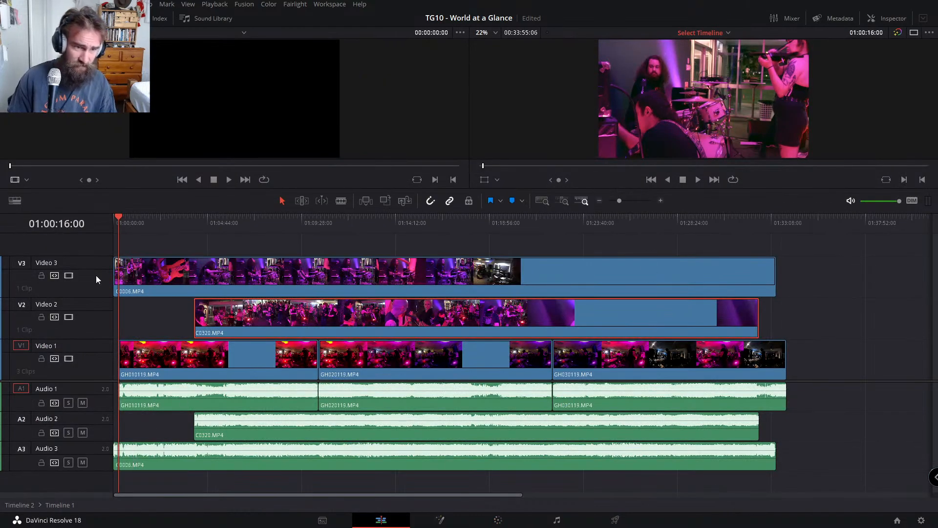
click(20, 504)
key(space)
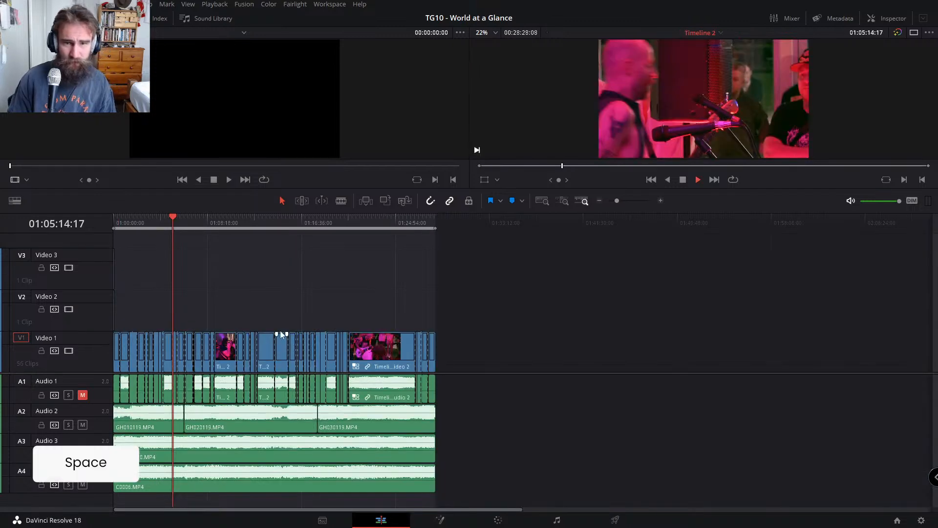
alt+scroll(537, 326, up, 2)
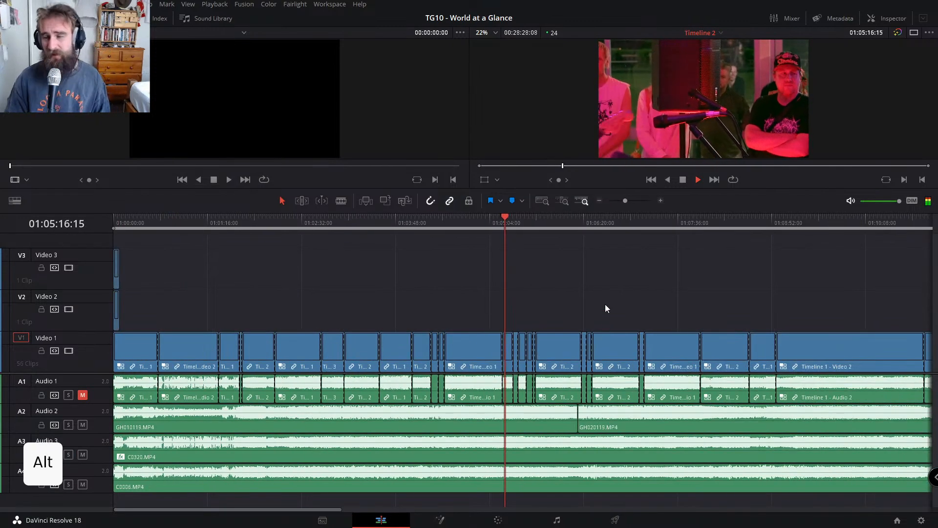
key(p)
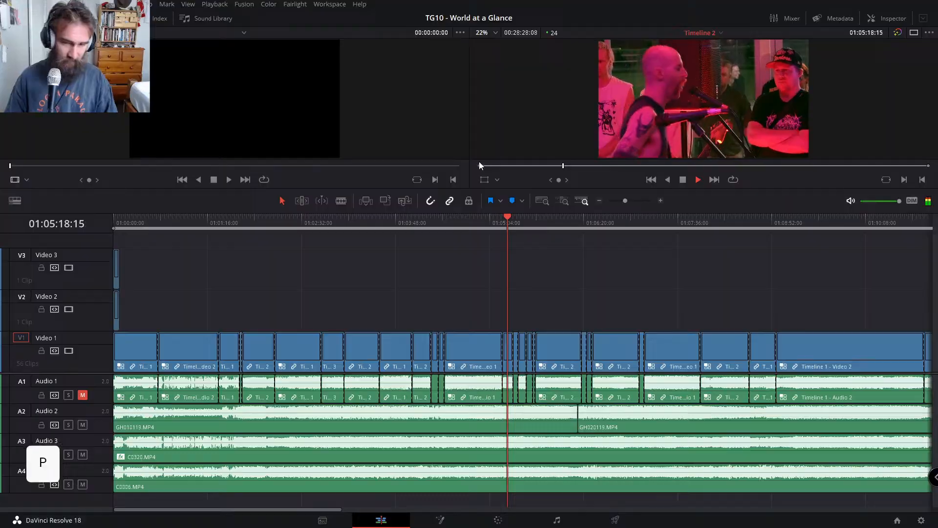
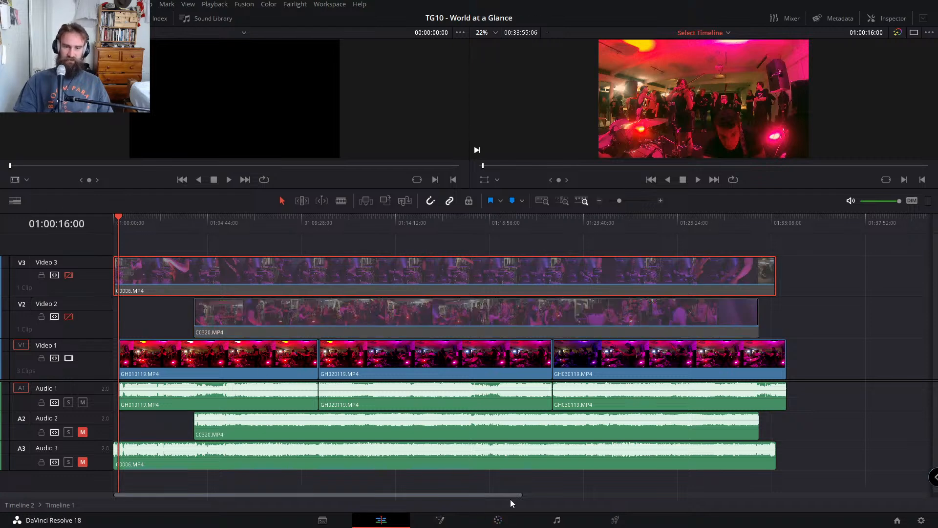
Step: Return to colour grading, enable track V2 and move the playhead to 01:11:07:05 on the singer's shot
click(498, 520)
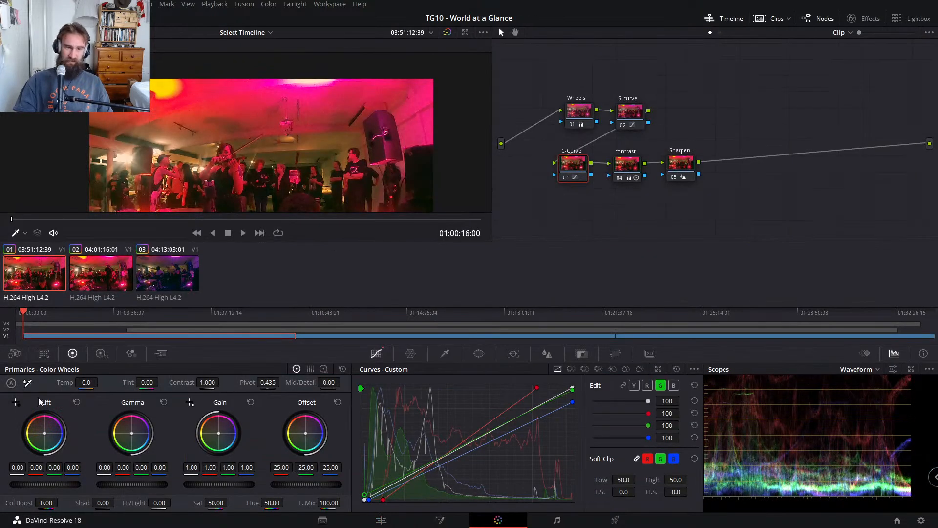
click(7, 329)
click(318, 314)
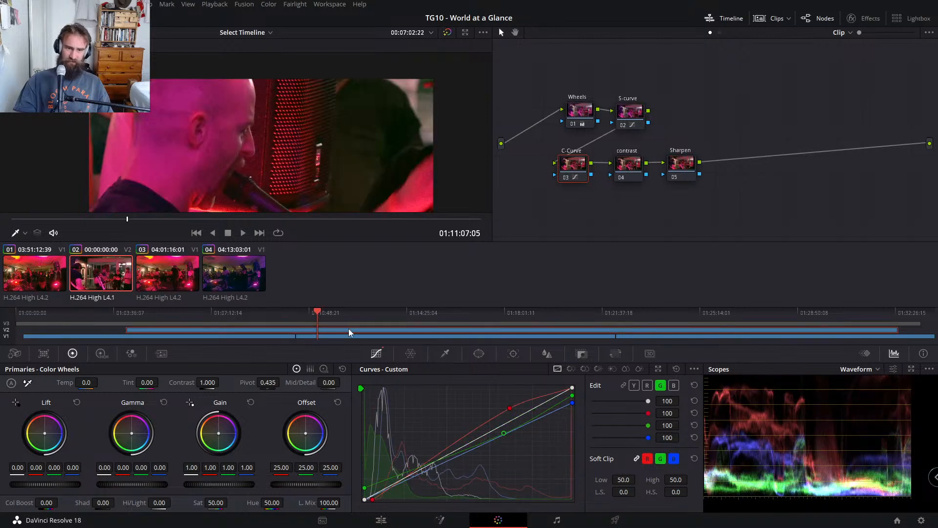
Step: Grab a still of the singer's shot, disable track V2 and show the still as a reference wipe over the V1 shot
right_click(161, 112)
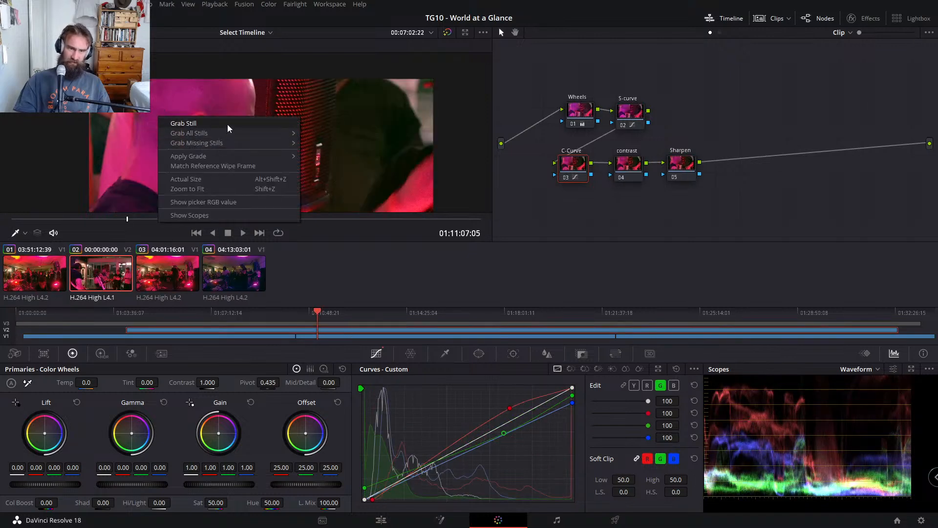
click(196, 122)
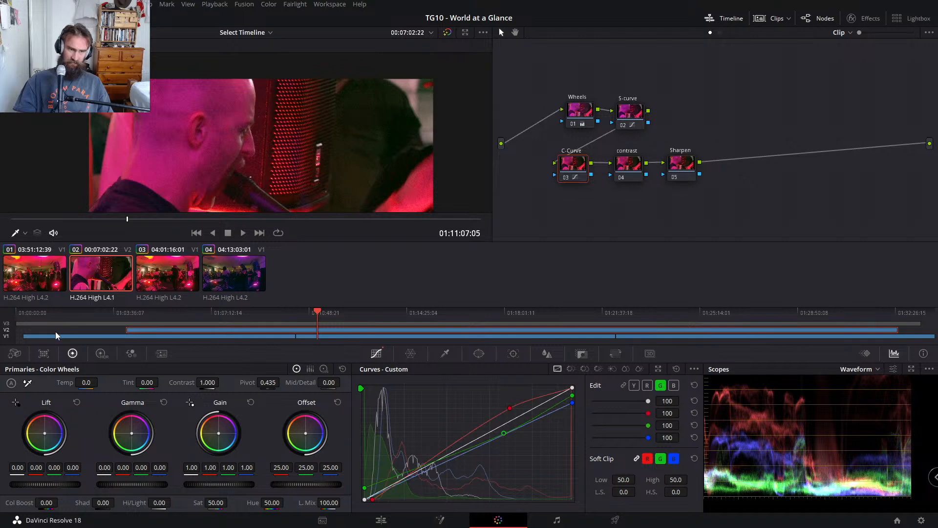
click(7, 329)
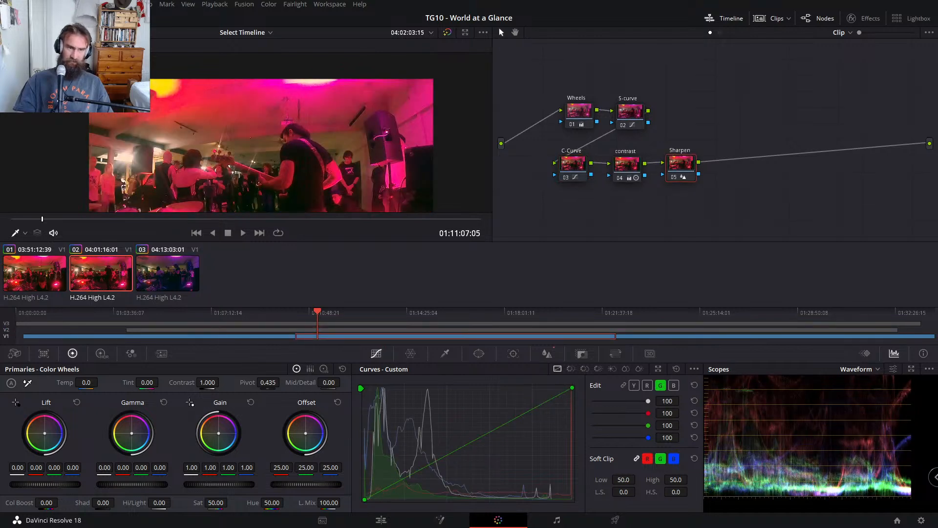
key(ctrl+w)
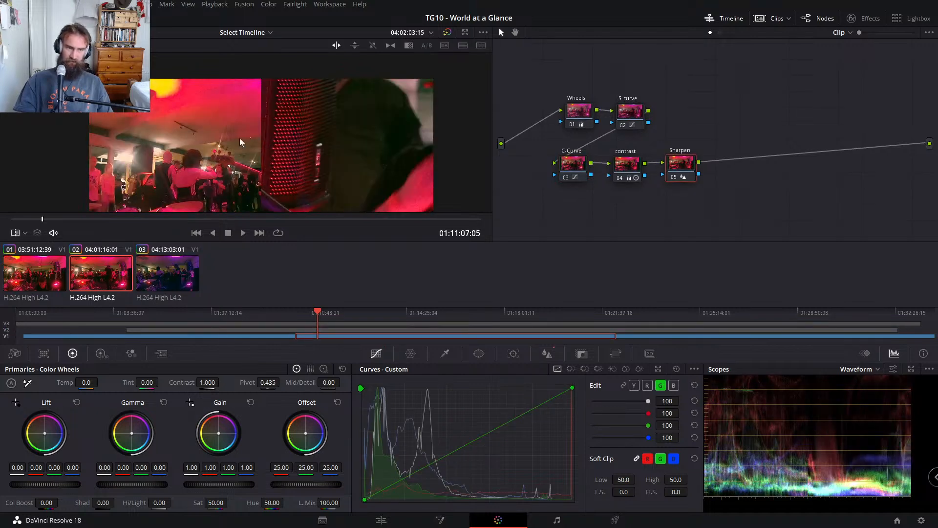
key(ctrl+w)
key(ctrl+w)
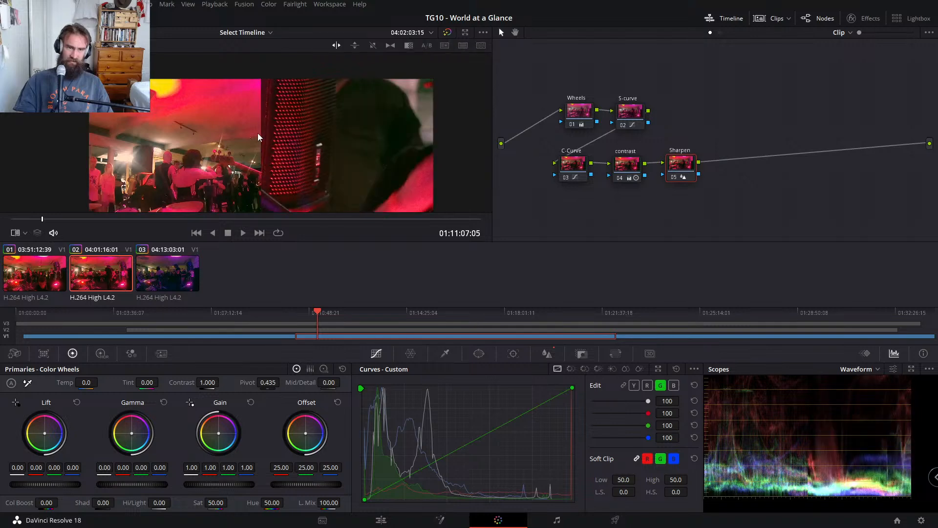
Step: Try the diagonal, mix, alpha and difference wipe styles, then use the horizontal wipe with its boundary across the drums
scroll(428, 147, down, 1)
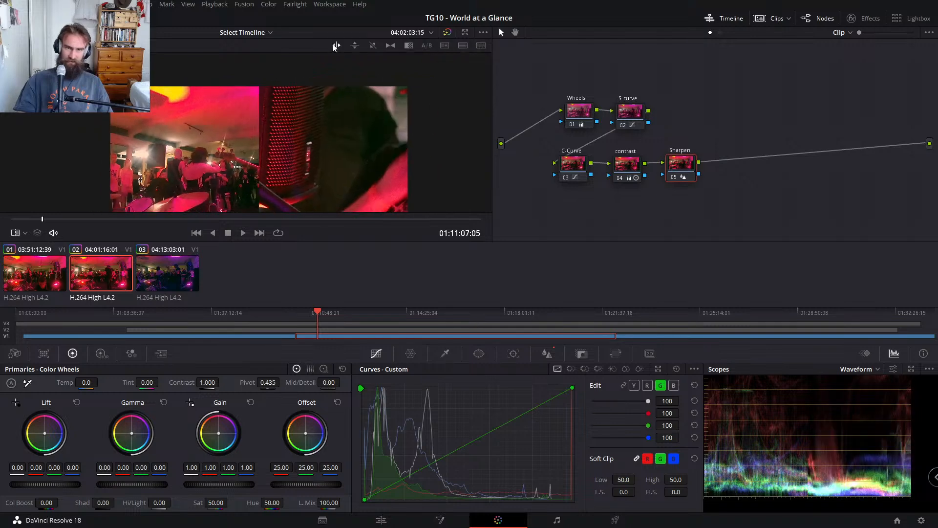
click(373, 46)
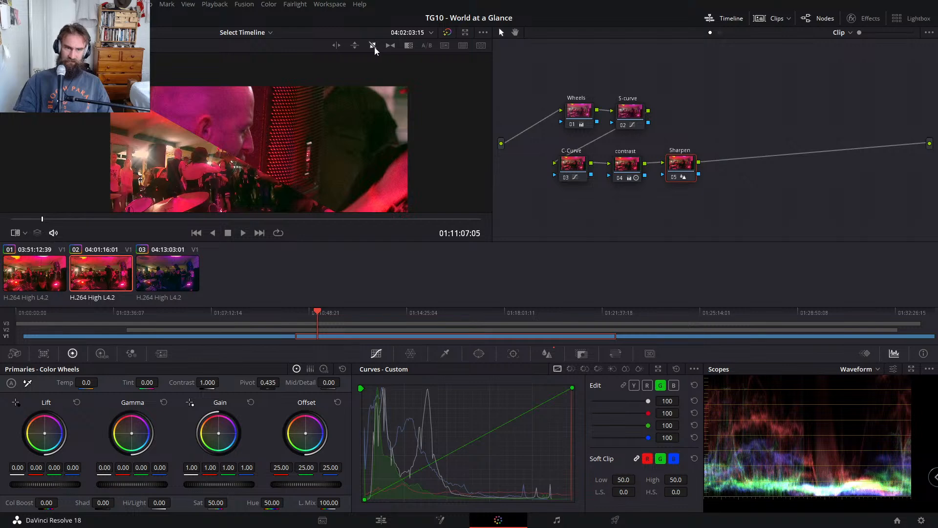
click(390, 45)
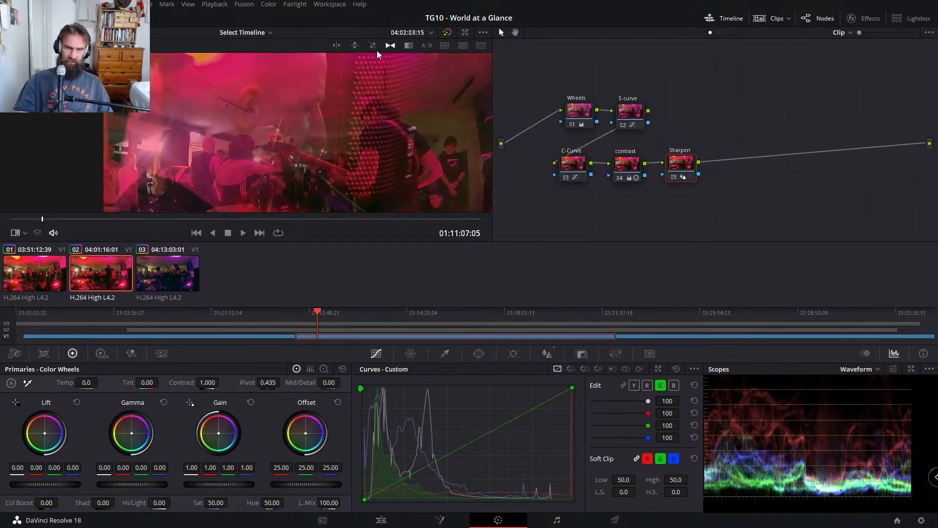
click(409, 46)
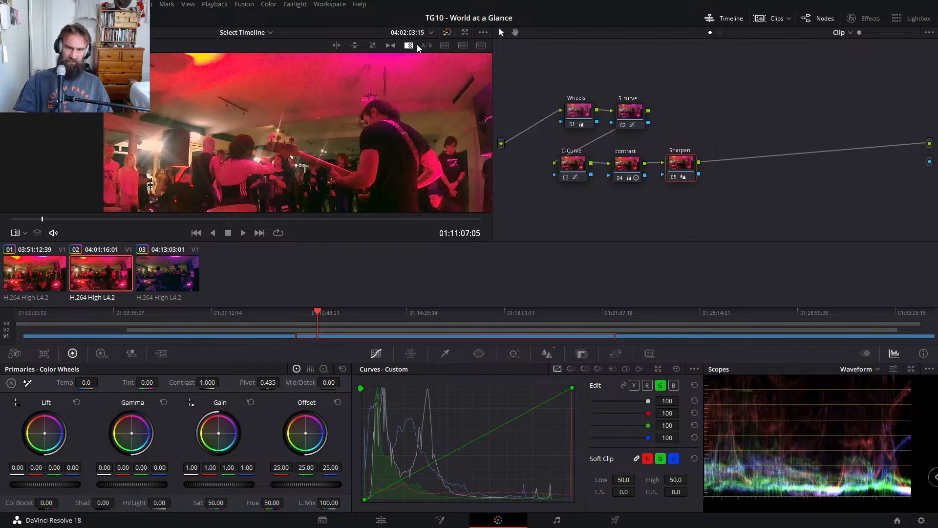
click(424, 45)
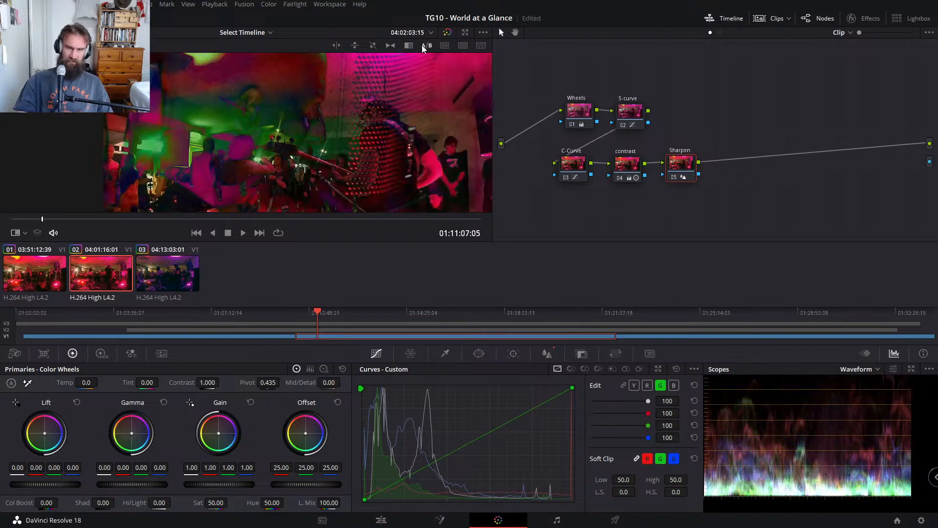
click(355, 45)
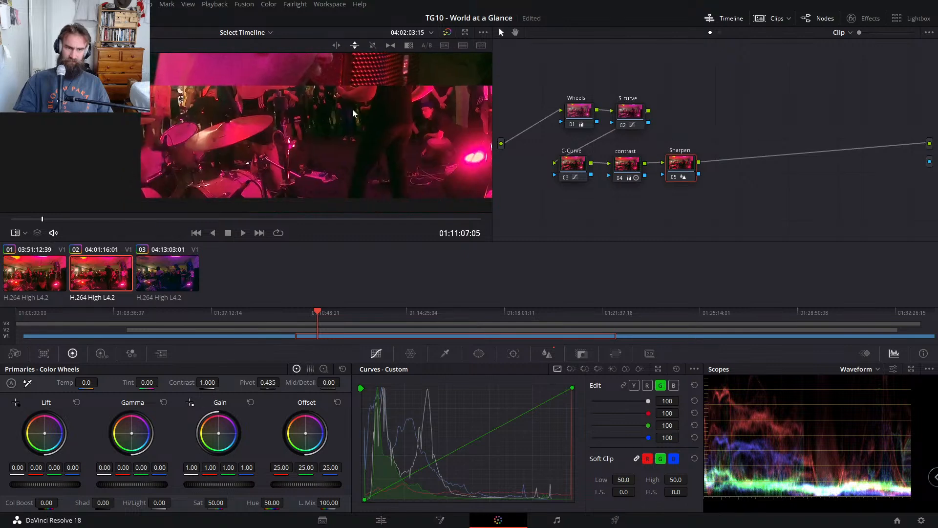
drag(353, 114, 348, 122)
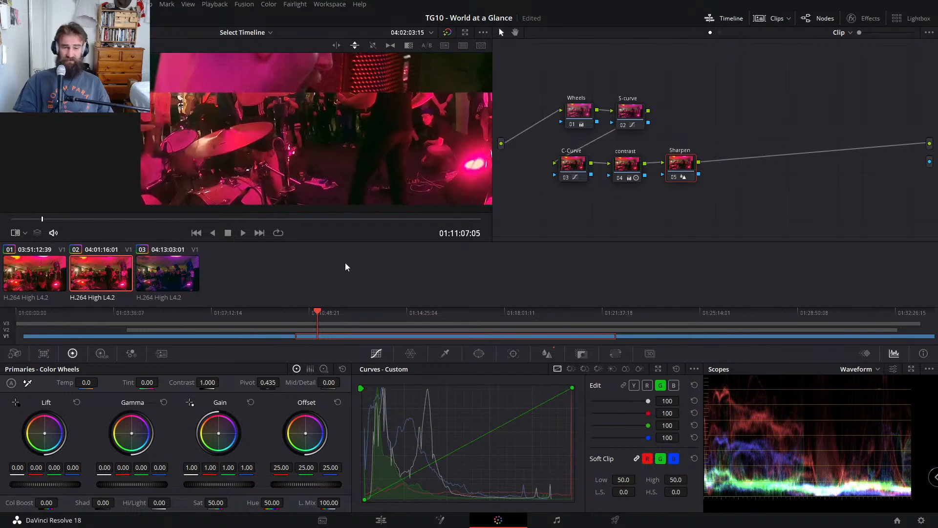
Step: On the V1 clip's C-Curve node, raise the blue curve's highlight end and add a blue point in the upper midtones
click(573, 165)
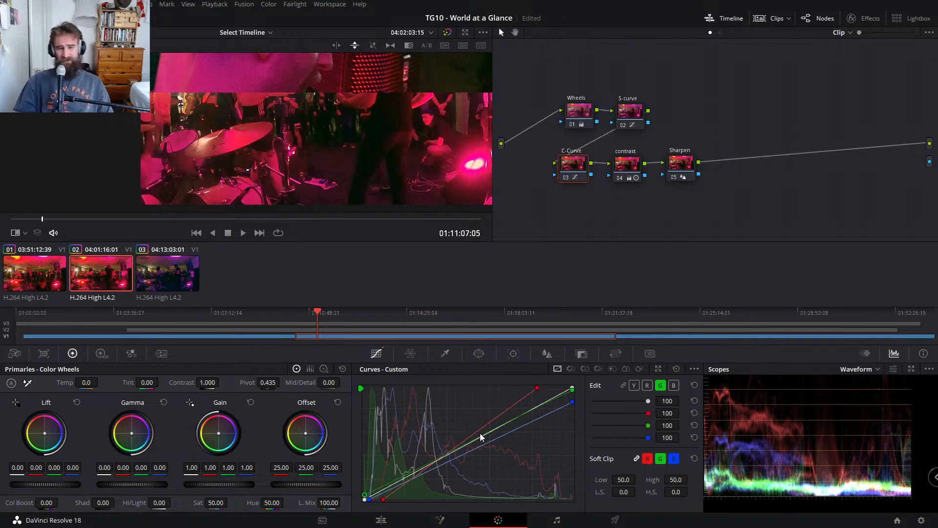
drag(504, 436, 525, 421)
right_click(527, 421)
drag(573, 403, 512, 427)
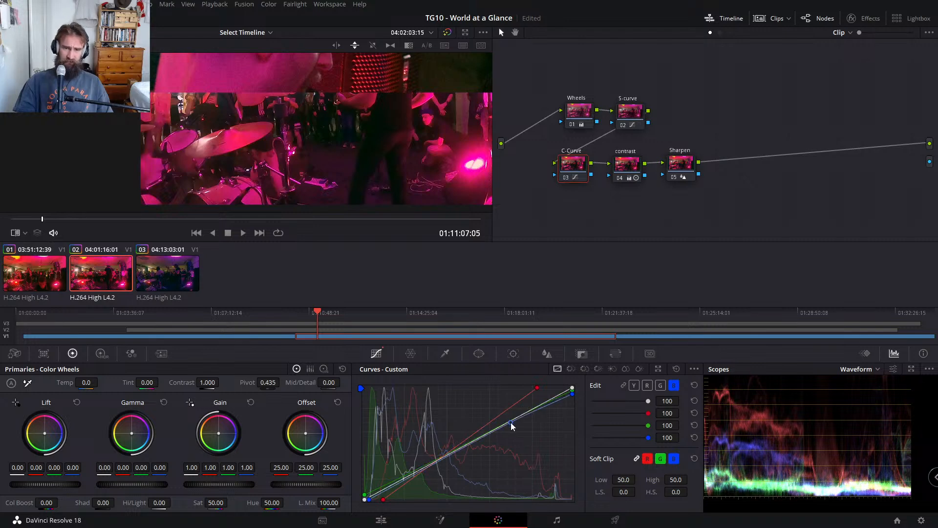
Step: Compare the V1 shot with the singer still by disabling and enabling all of its nodes, leaving them enabled
scroll(306, 181, down, 3)
key(ctrl+d)
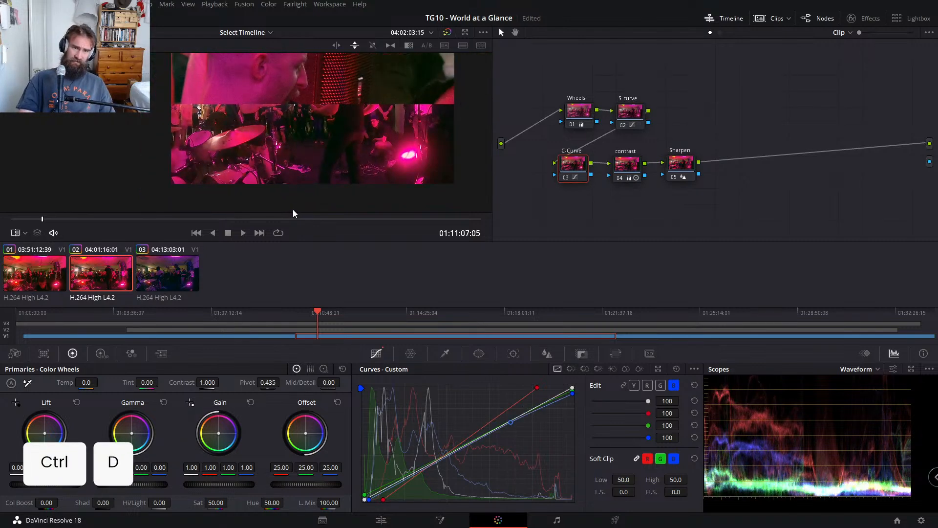
drag(578, 212, 750, 49)
key(ctrl+d)
key(ctrl+d)
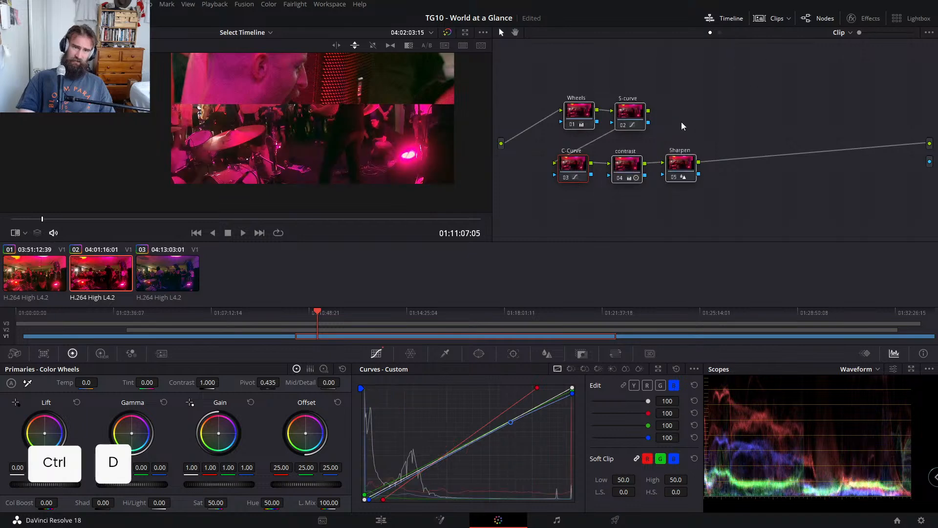
key(ctrl+d)
key(ctrl+d)
scroll(345, 127, down, 3)
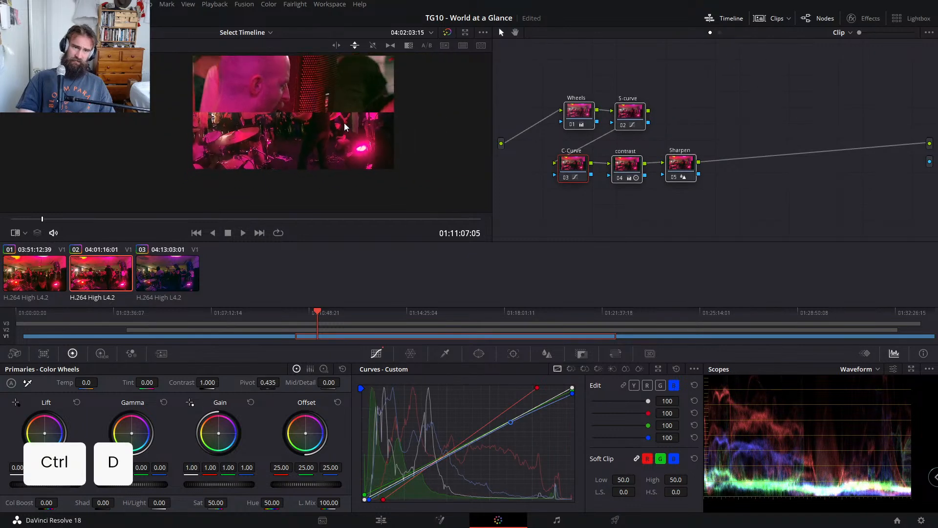
Step: Reposition the wipe boundary between the singer still and the drums, and raise the blue curve's upper-midtone point slightly
scroll(345, 127, up, 4)
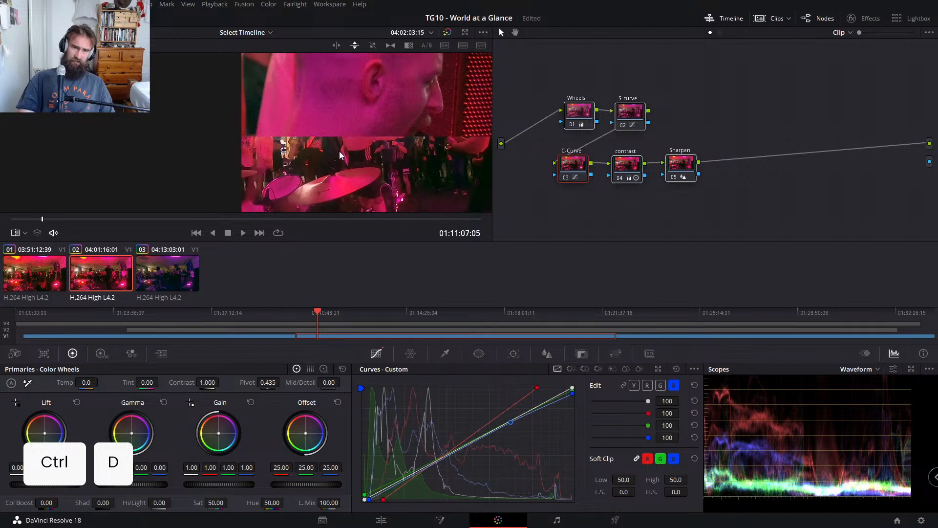
drag(387, 80, 262, 99)
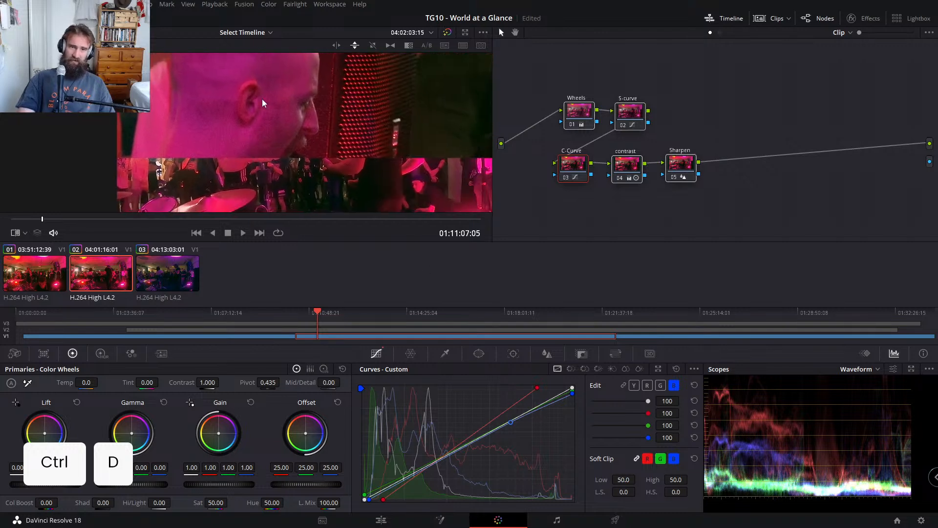
drag(355, 218, 361, 162)
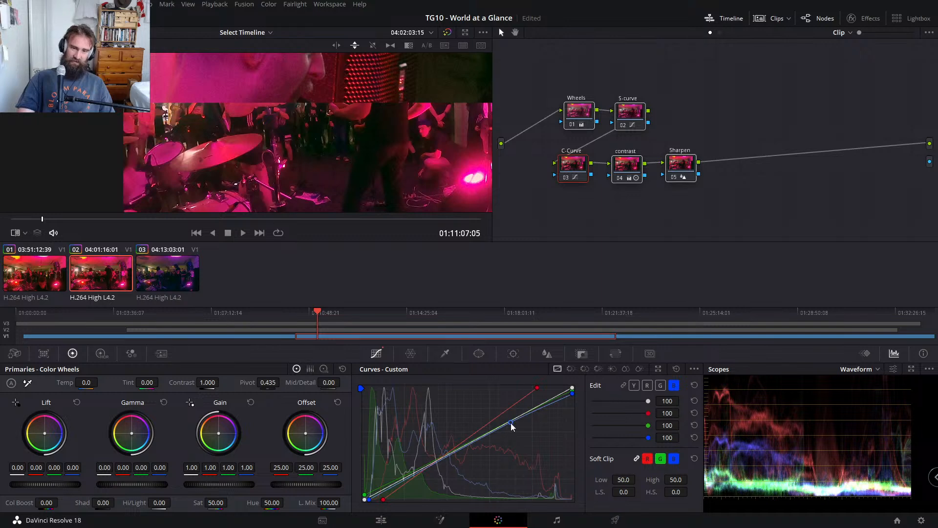
drag(513, 424, 513, 422)
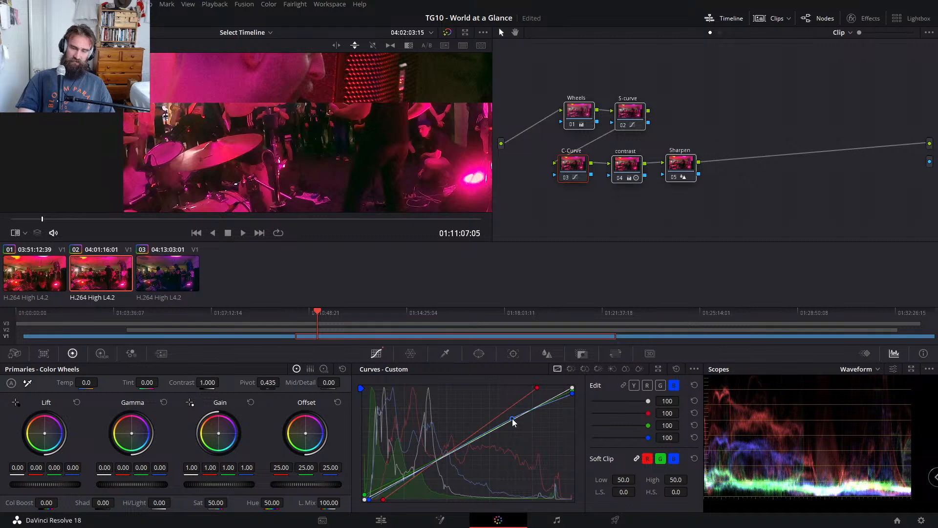
Step: Check the adjusted blue curve by switching all five nodes off and on against the still
key(ctrl+d)
key(ctrl+d)
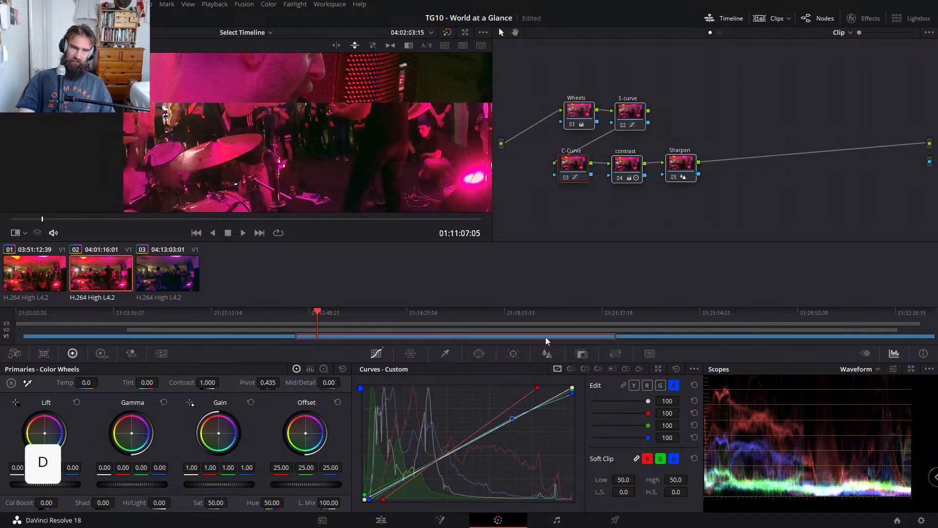
key(ctrl+d)
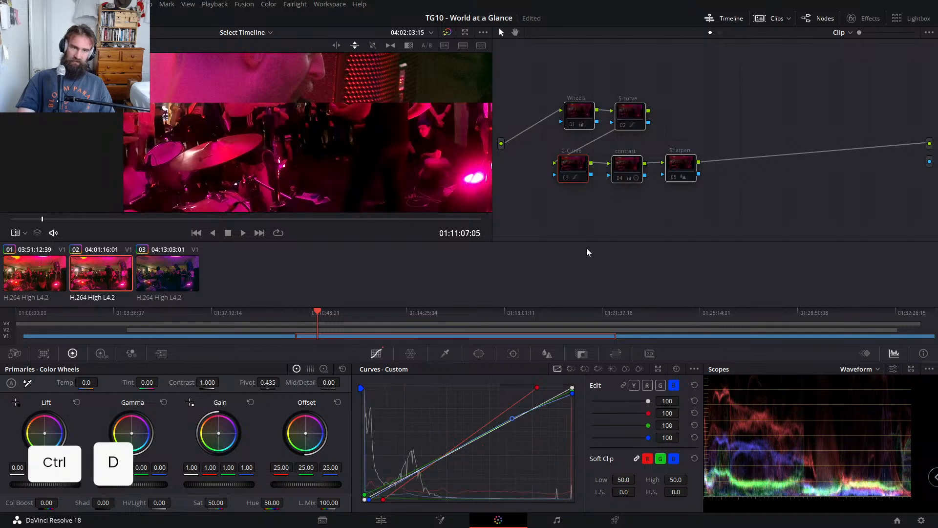
key(ctrl+d)
Step: Select only the C-Curve node and switch it off and on repeatedly to judge its effect against the still, leaving it enabled
click(576, 176)
key(ctrl+d)
key(ctrl+d)
key(ctrl+d)
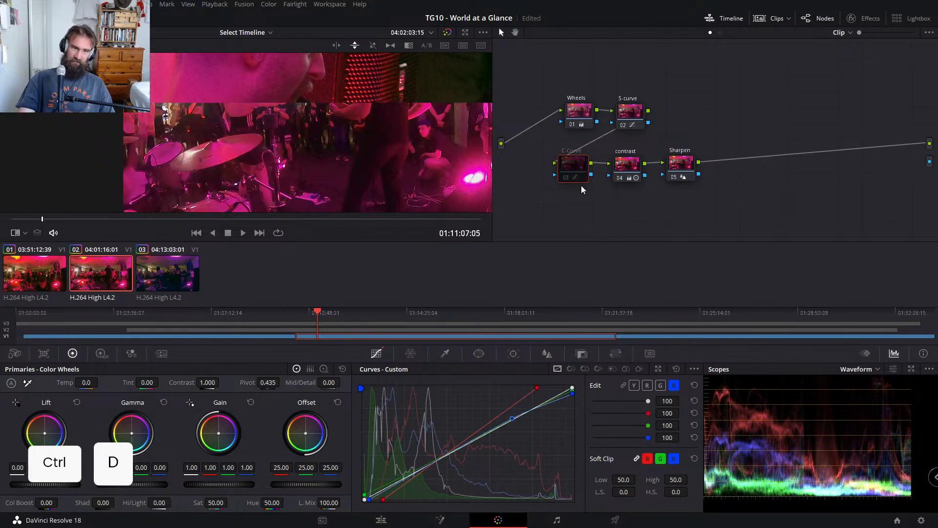
key(ctrl+d)
key(ctrl+d)
key(ctrl+d)
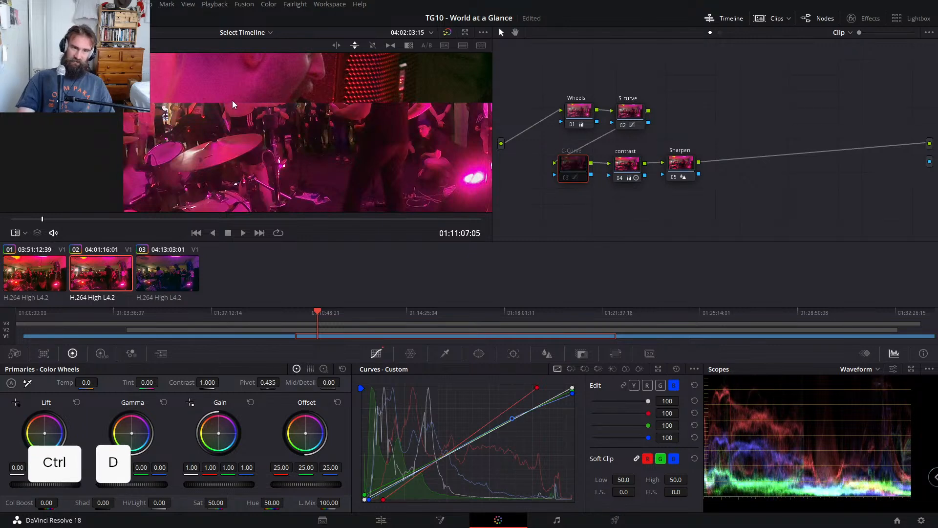
key(ctrl+d)
key(ctrl+d)
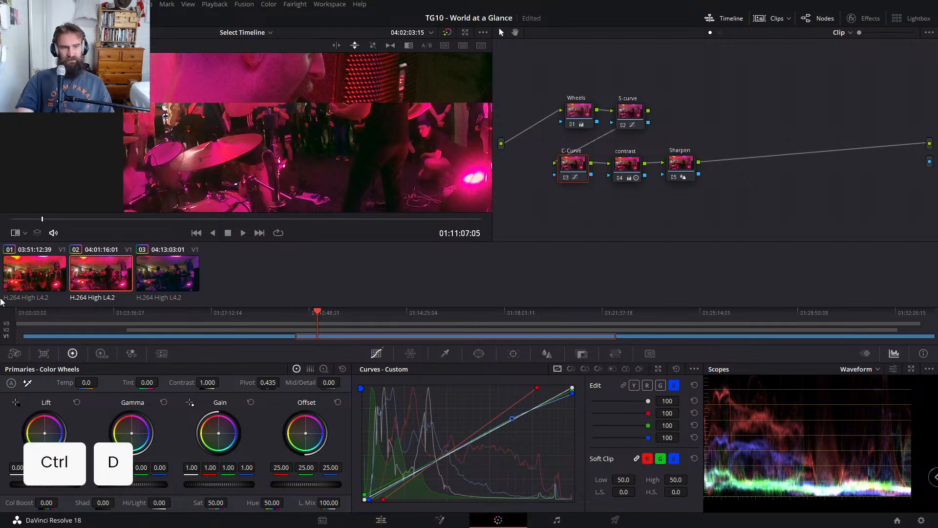
Step: Turn off the wipe and enable tracks V2 and V3 alongside V1, showing the full V3 drummer shot
click(6, 330)
click(6, 332)
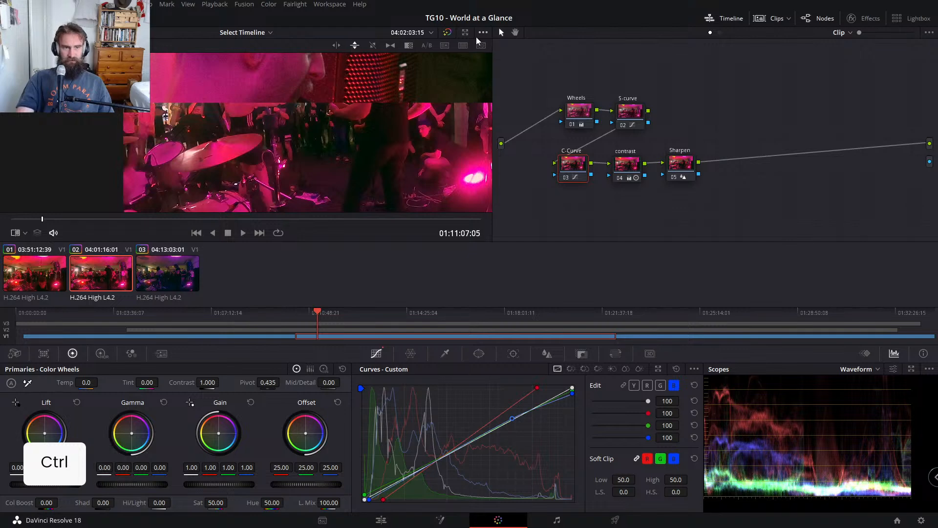
click(6, 331)
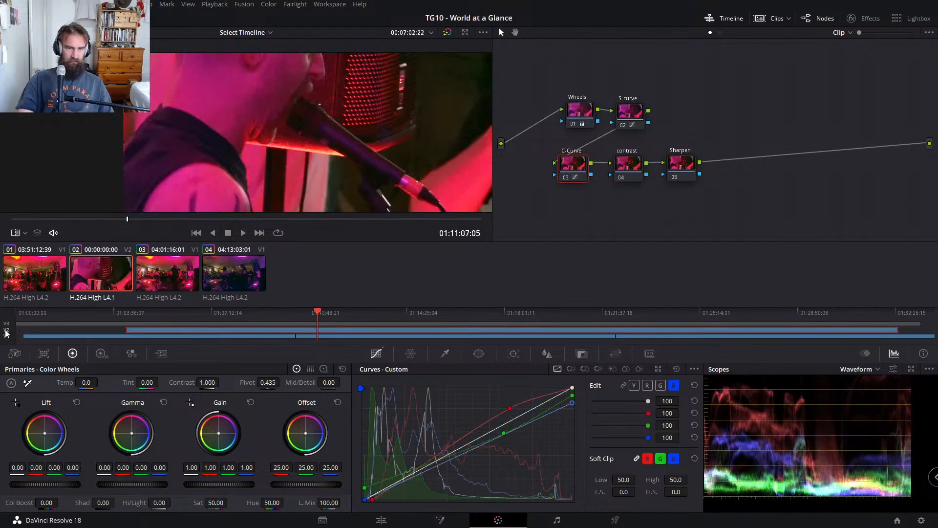
click(7, 332)
click(8, 335)
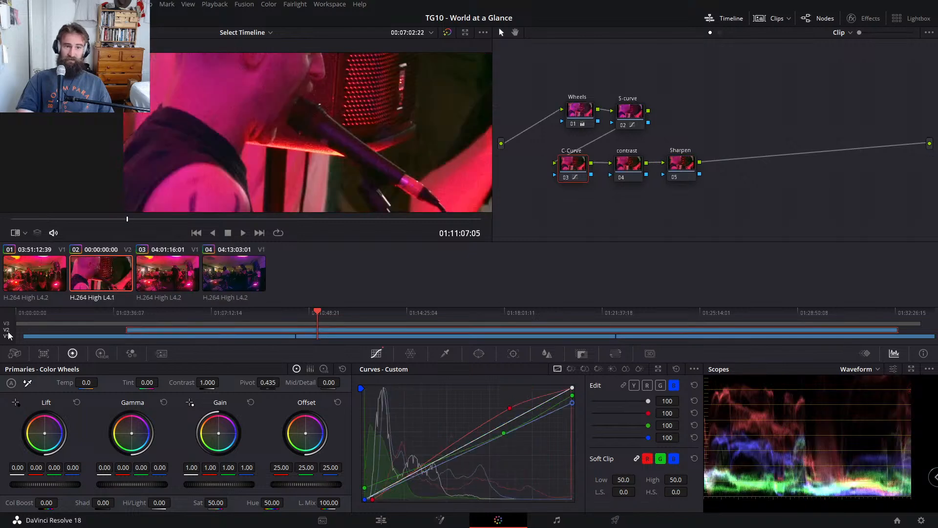
click(10, 335)
click(7, 326)
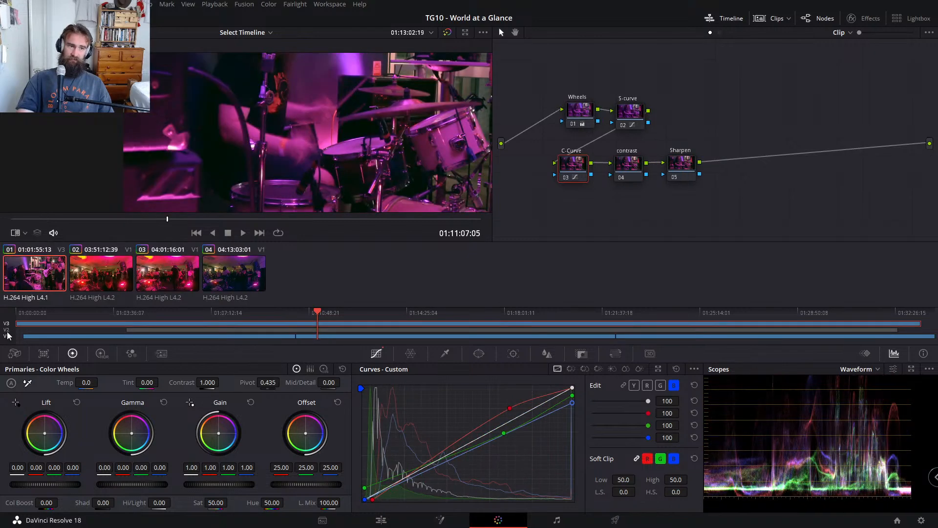
click(6, 333)
scroll(288, 96, down, 7)
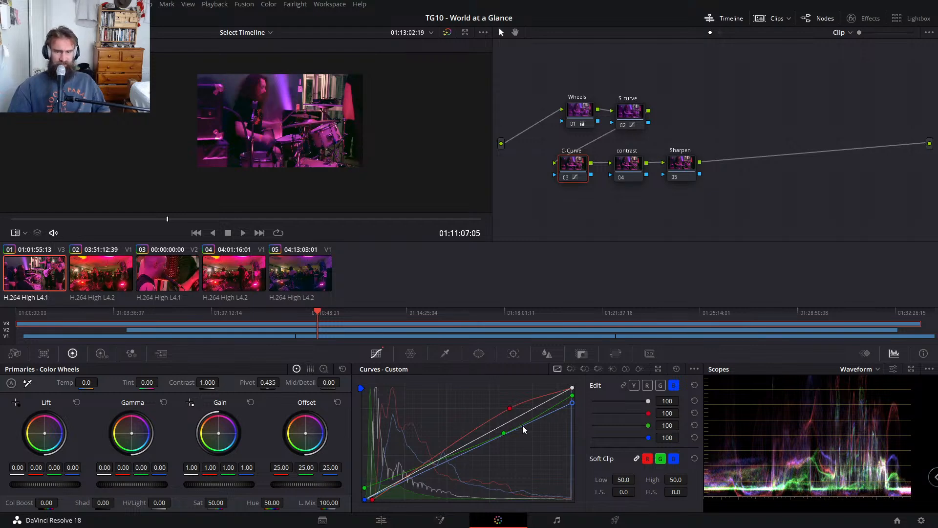
Step: On the V3 clip's C-Curve node, lower the red midtone point slightly and pull down a new blue midtone point, wiping against the singer still
drag(523, 428, 511, 413)
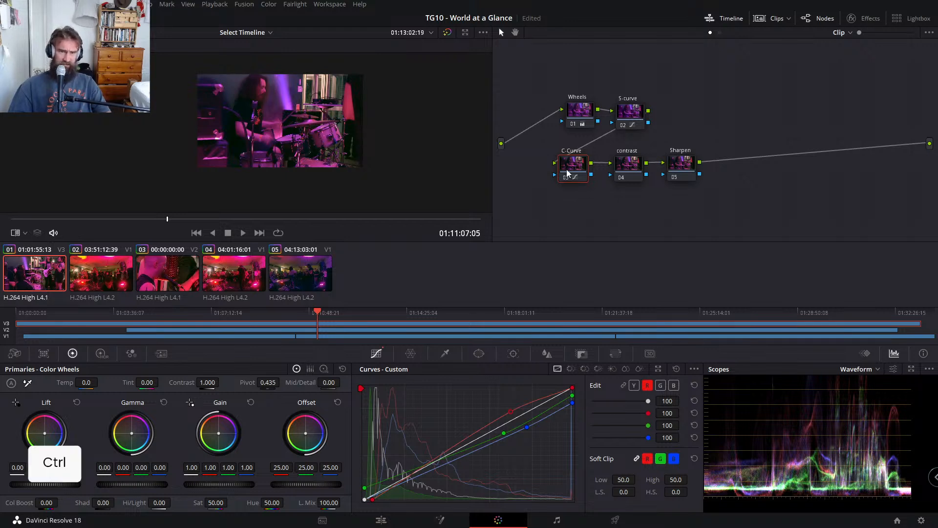
key(ctrl+d)
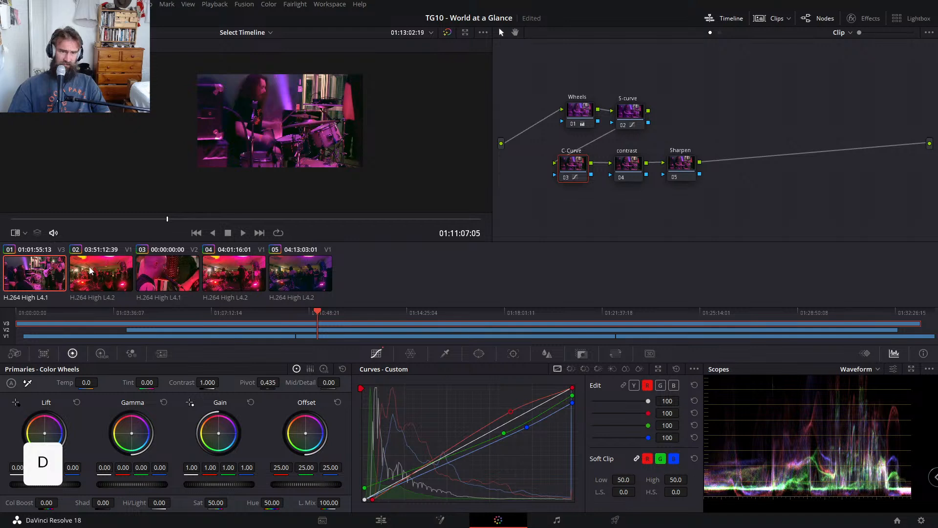
click(16, 233)
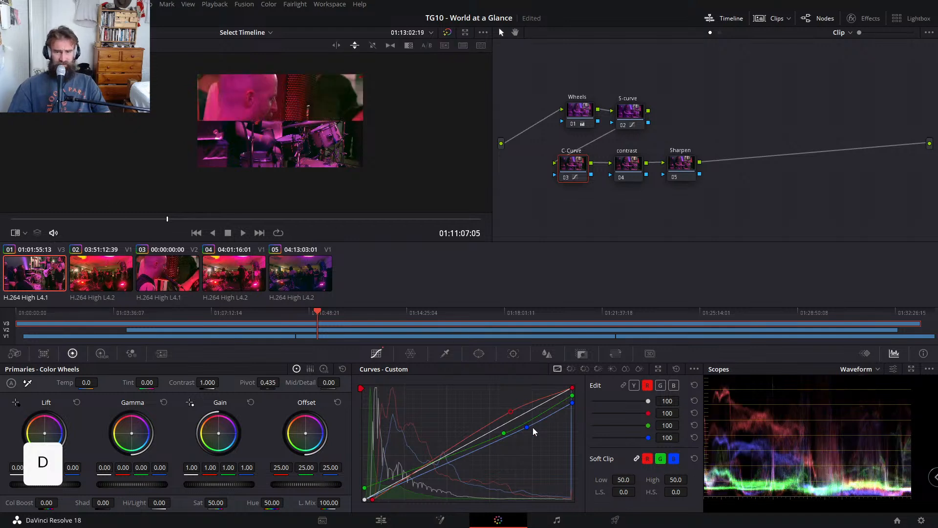
drag(528, 428, 533, 438)
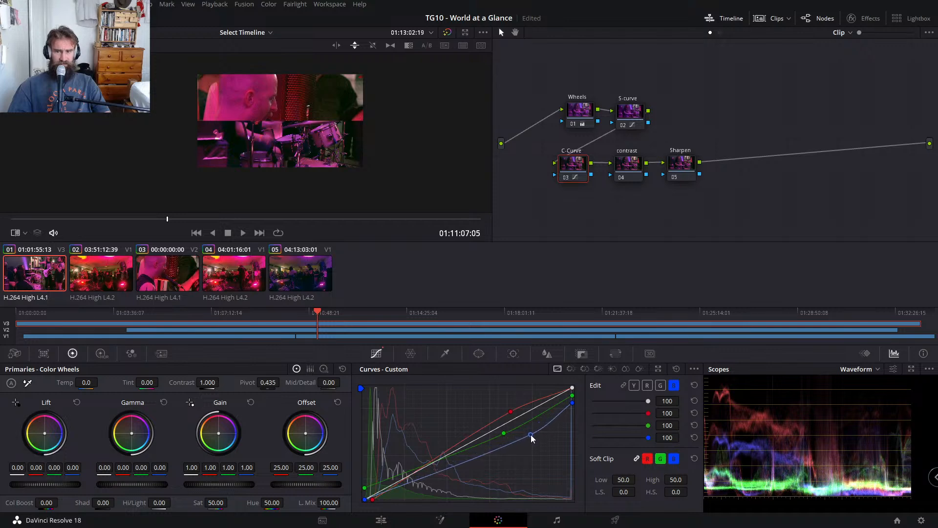
Step: Compare the C-Curve node and the full node chain switched off and on against the singer still, playing the footage briefly
key(ctrl+d)
key(ctrl+d)
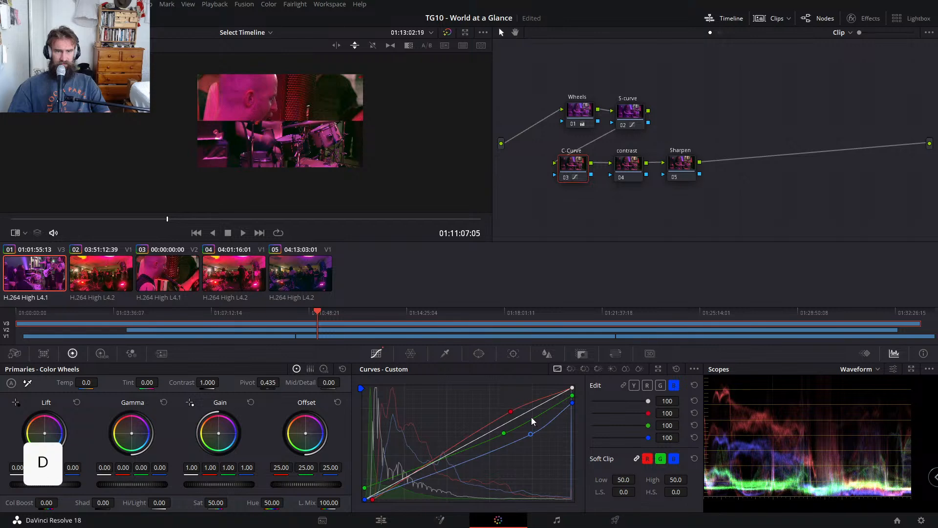
drag(611, 119, 728, 103)
key(ctrl+d)
key(ctrl+d)
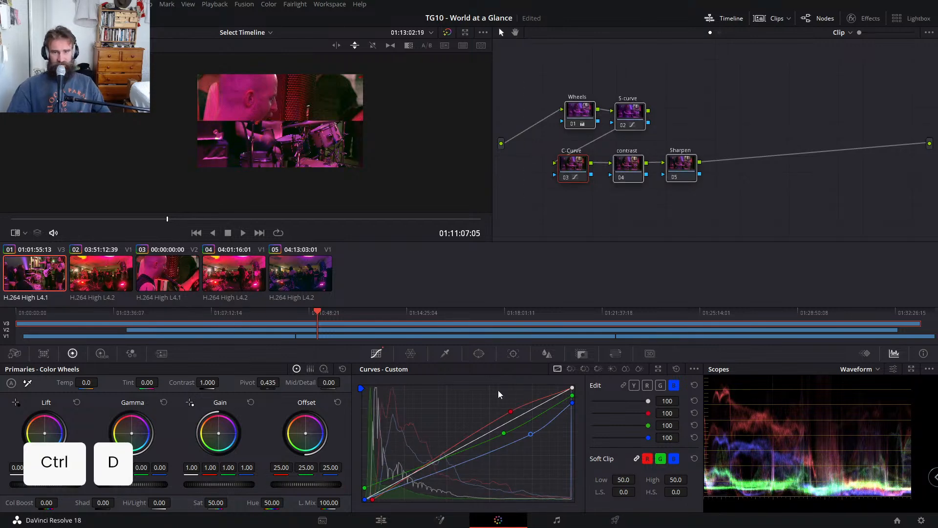
key(space)
key(space)
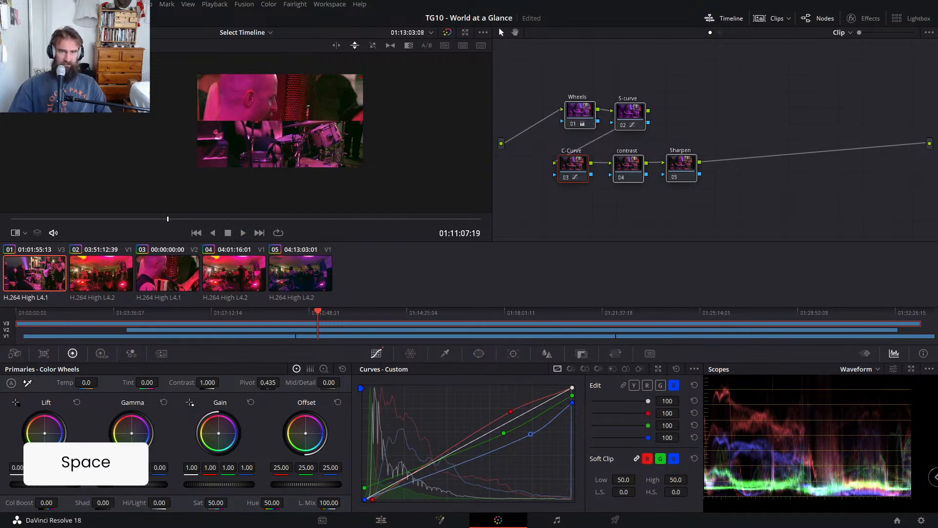
Step: Turn off the still wipe and judge the grade on the full drummer shot by switching the nodes off and on
key(space)
key(space)
key(ctrl+d)
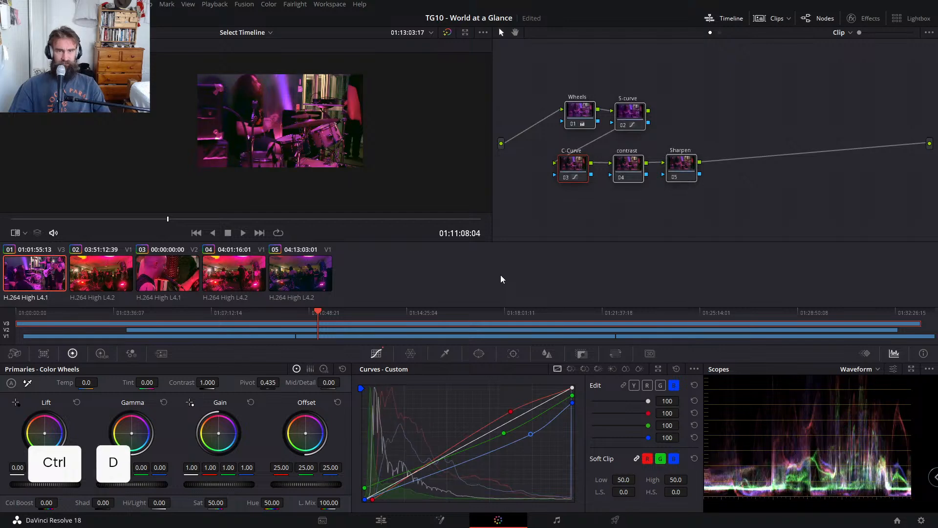
key(ctrl+d)
key(ctrl+d)
key(ctrl+d)
key(ctrl+d)
key(ctrl+d)
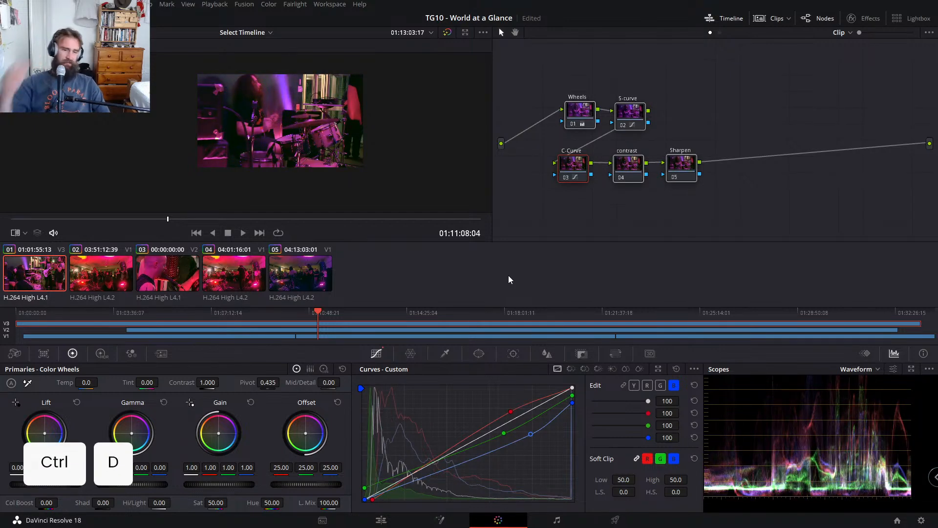
Step: Switch to the Edit page and, in Timeline 2, select the audio clips on tracks A2, A3 and A4
click(370, 522)
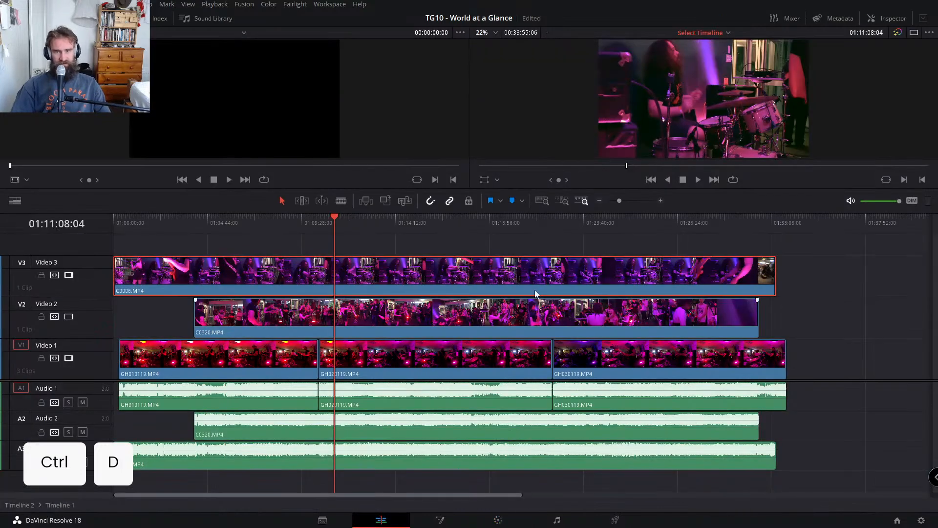
key(space)
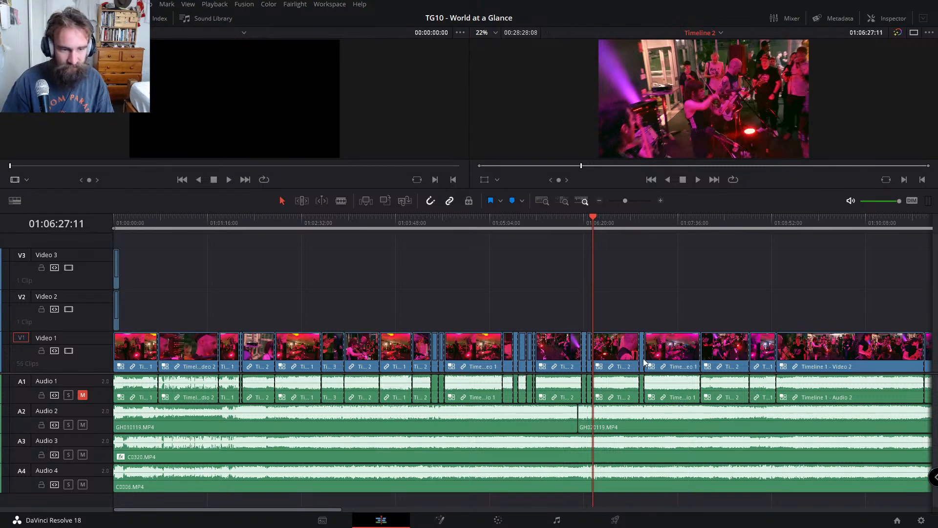
scroll(643, 359, down, 5)
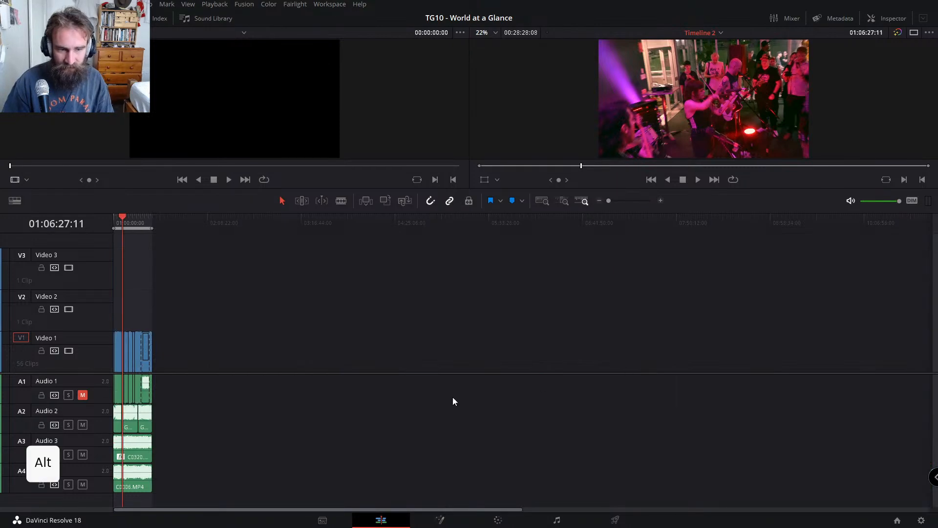
scroll(685, 418, up, 5)
scroll(666, 421, down, 2)
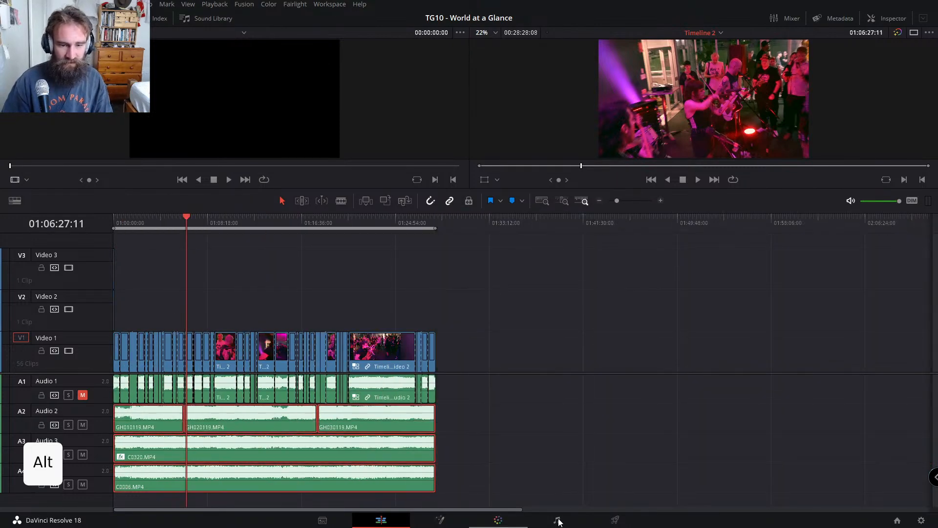
Step: Open the Fairlight page and select only the C0320.MP4 clip on Audio 3
click(557, 520)
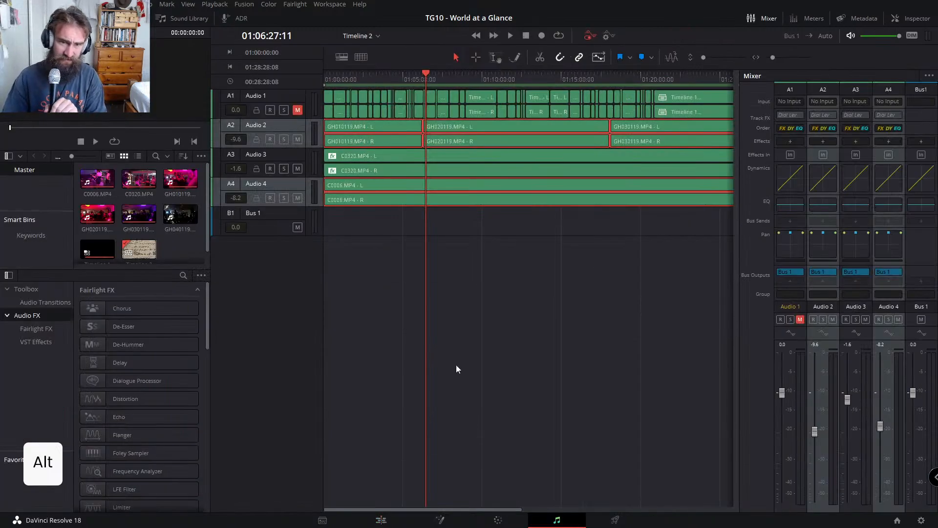
click(402, 155)
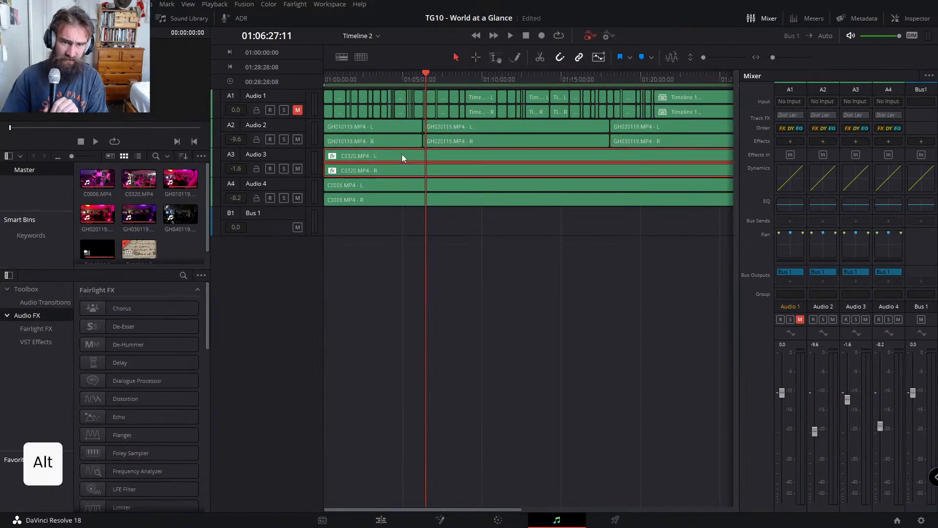
right_click(612, 159)
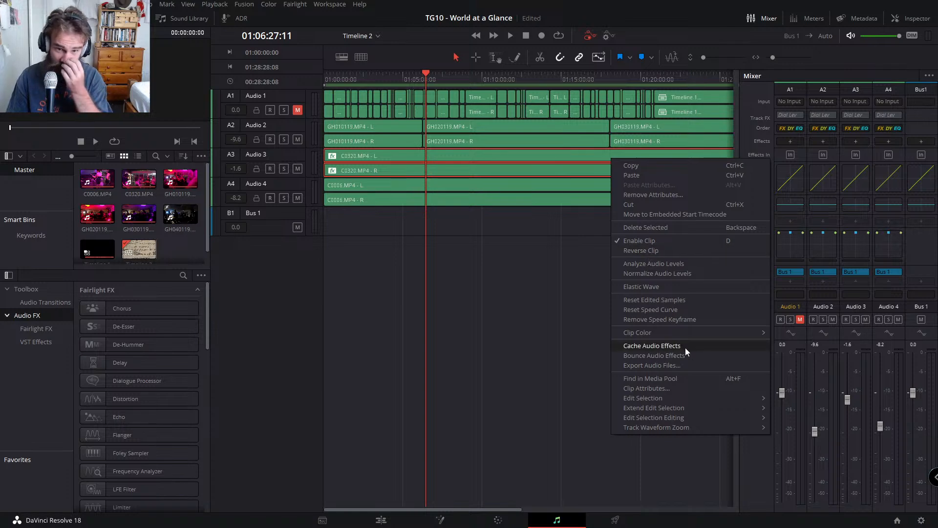
click(408, 147)
click(451, 160)
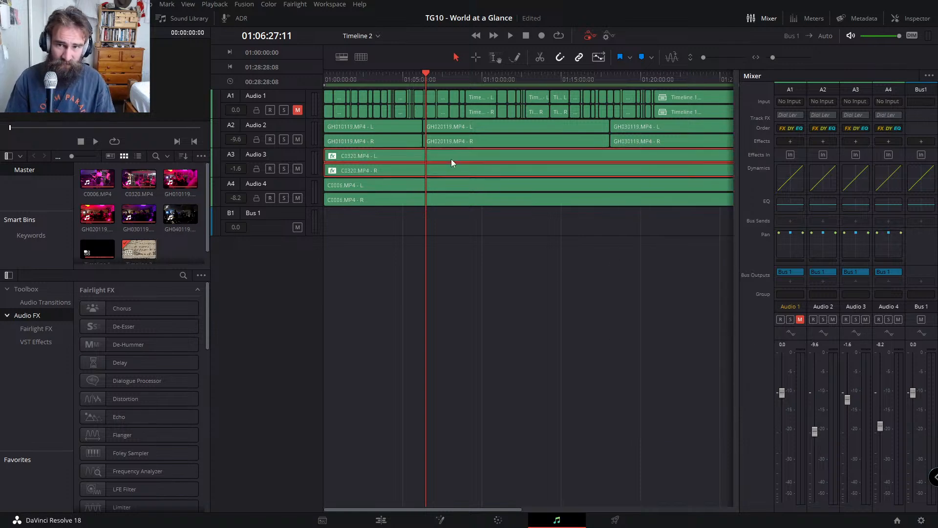
Step: Inspect the C0320.MP4 clip's audio settings and its Stereo Fixer effect, and briefly show the meters before closing the Inspector
click(907, 18)
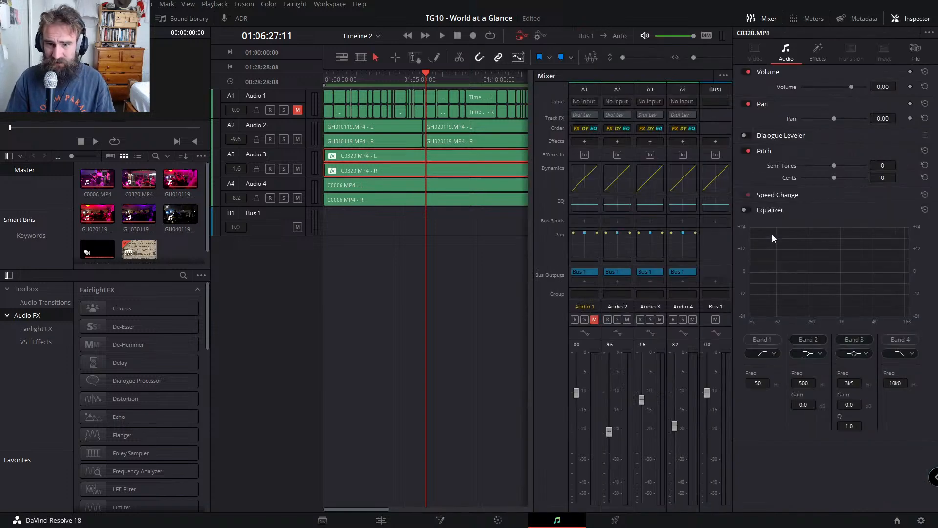
click(817, 51)
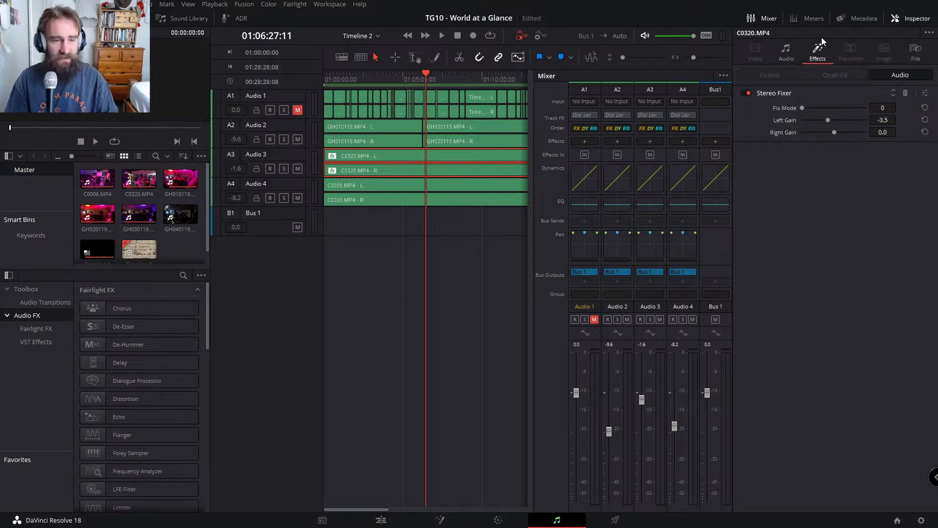
click(786, 51)
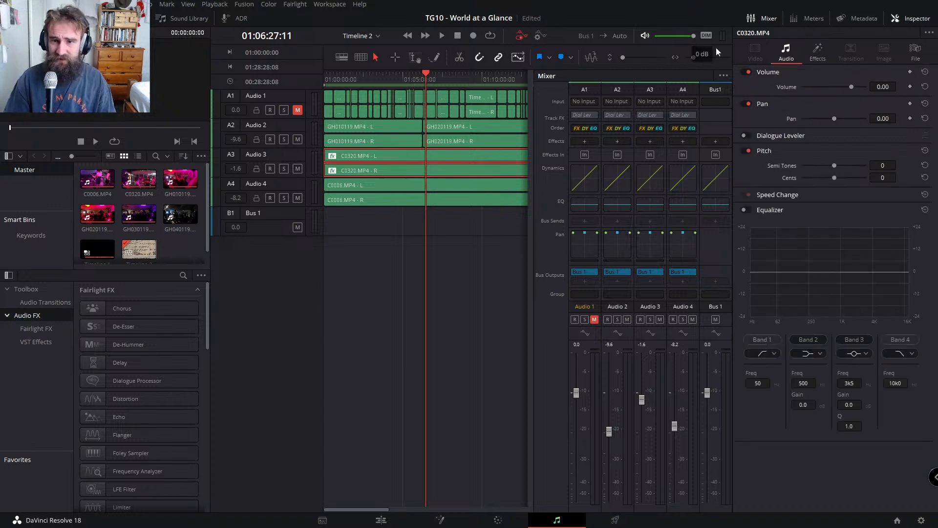
click(802, 21)
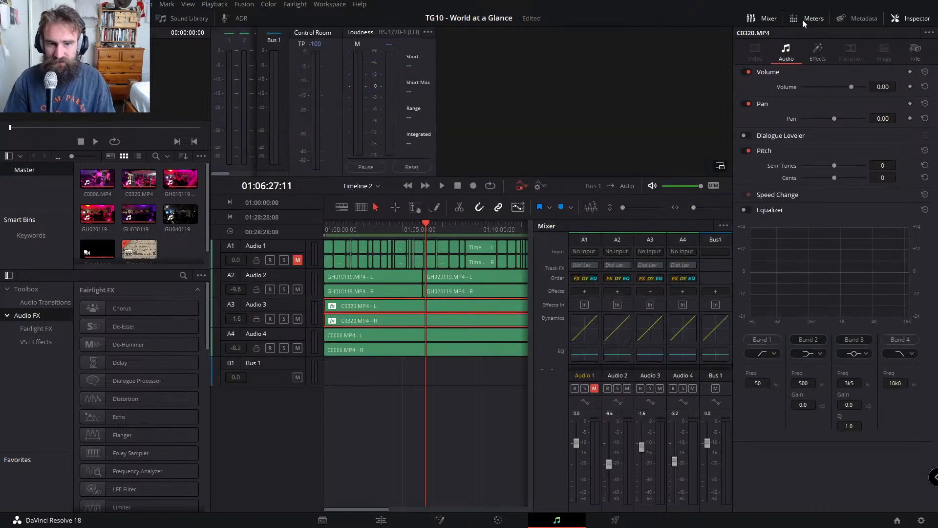
click(802, 20)
click(898, 22)
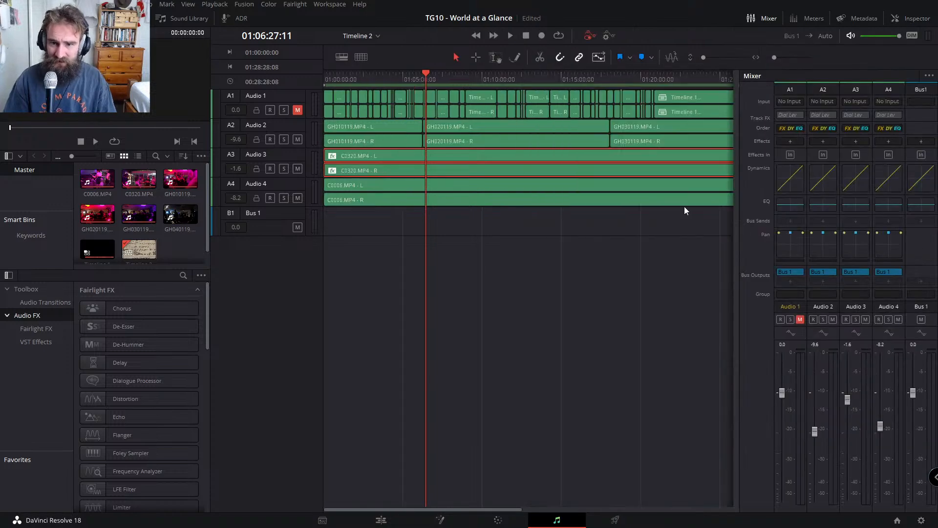
Step: Hide the Media Pool and effects library to widen the track area, and play the mix while watching the track levels
click(38, 18)
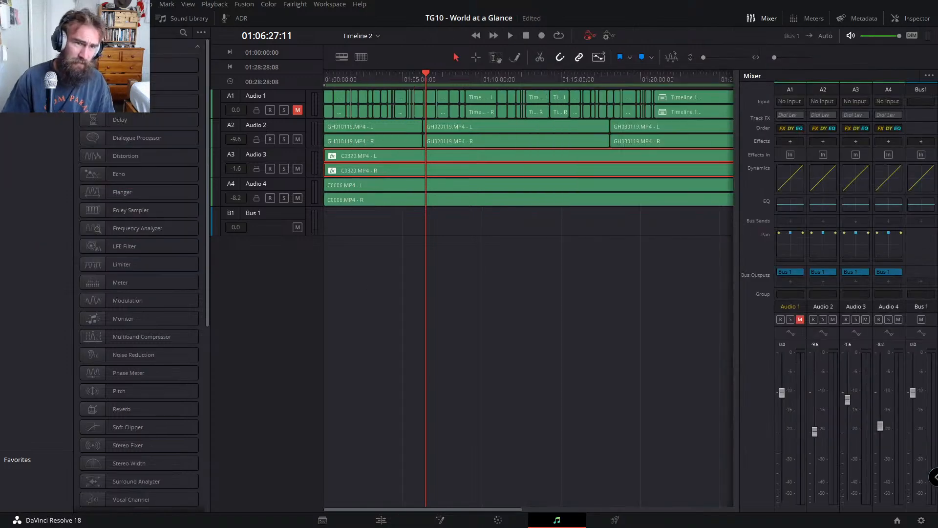
click(85, 19)
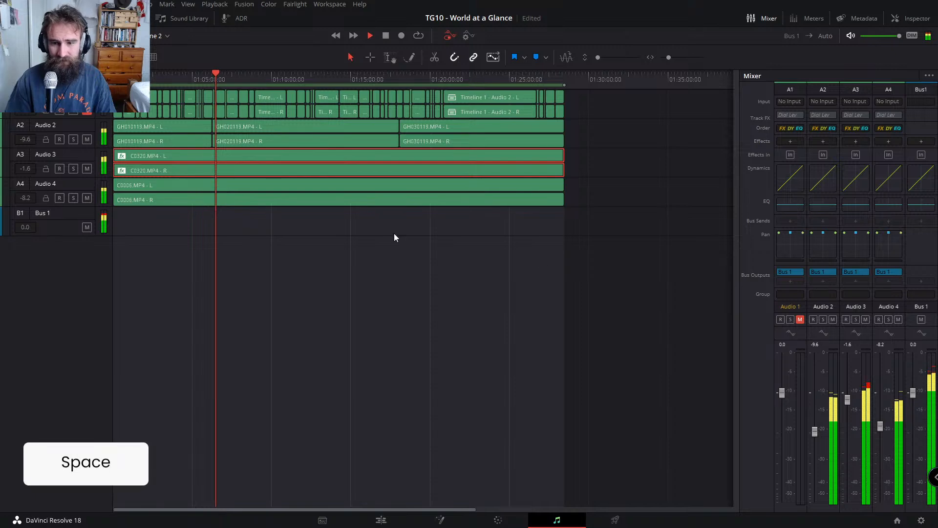
key(space)
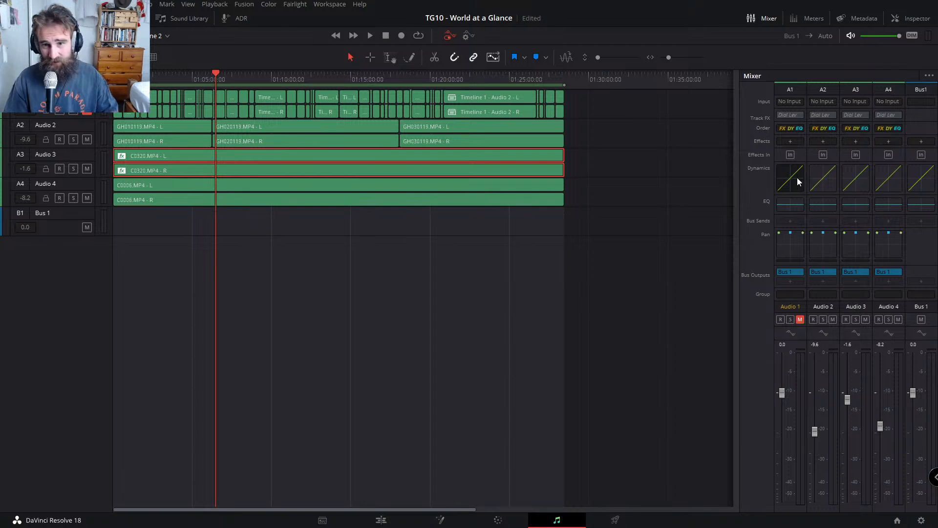
Step: Increase the heights of the Audio 4, Audio 3 and Audio 2 tracks so their waveforms can be compared
scroll(186, 186, up, 1)
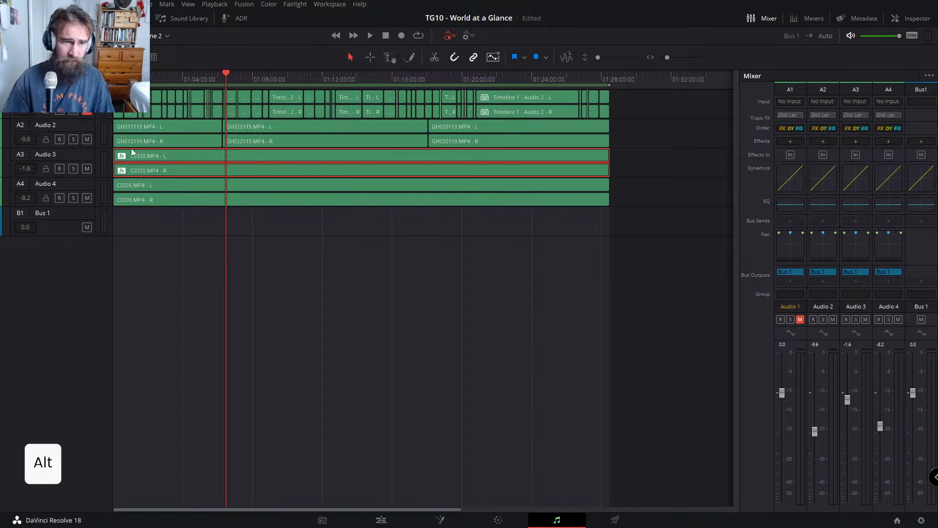
drag(69, 206, 71, 281)
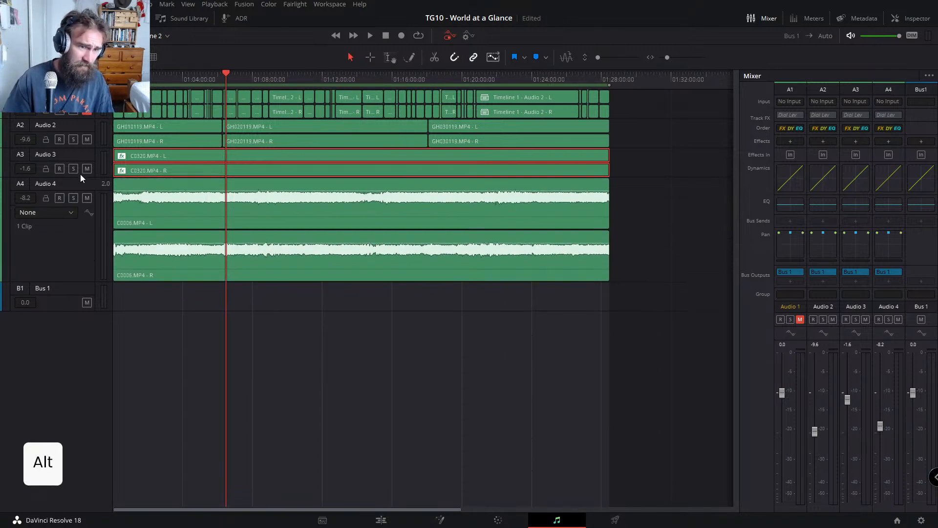
drag(80, 177, 82, 250)
drag(95, 147, 78, 228)
drag(80, 147, 78, 259)
Step: Examine and play the quiet passage around 01:14:40, comparing the waveforms of the three camera recordings on Audio 2, 3 and 4
alt+scroll(444, 192, up, 15)
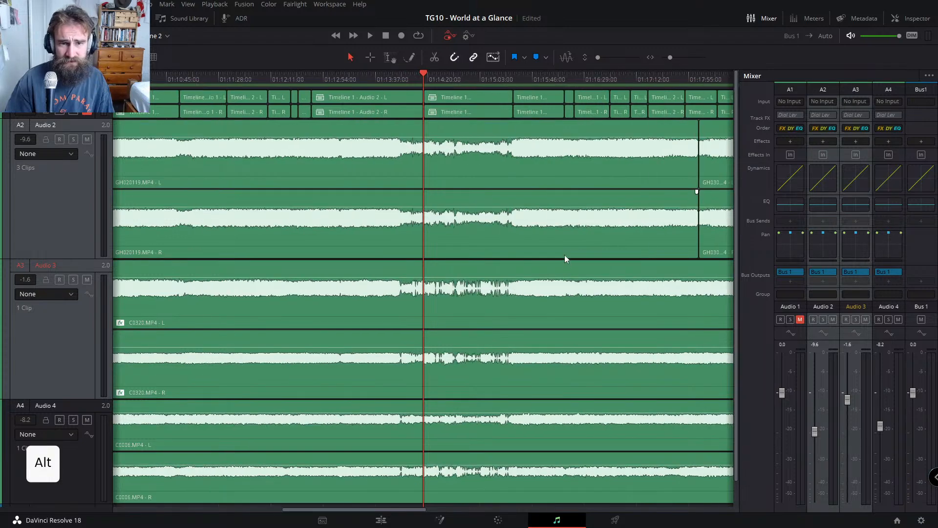
alt+scroll(639, 217, down, 7)
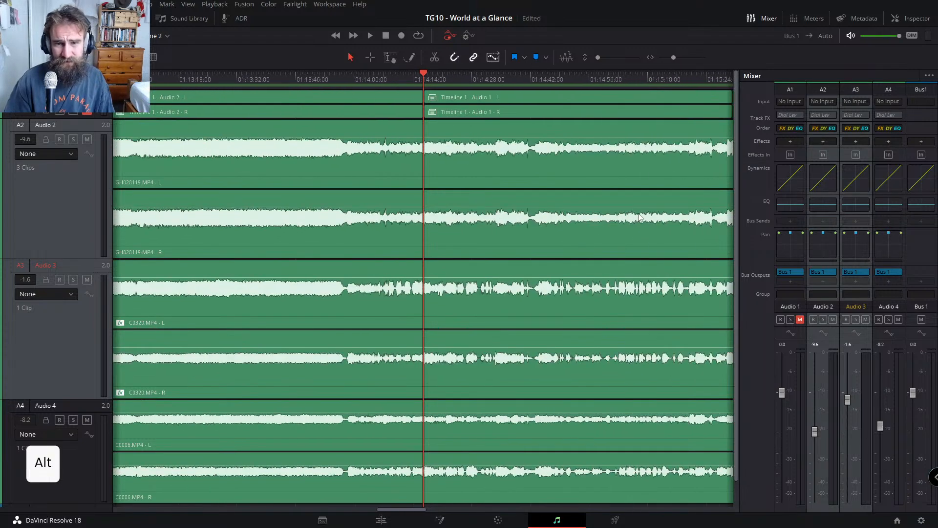
drag(527, 81, 535, 78)
alt+scroll(558, 257, up, 12)
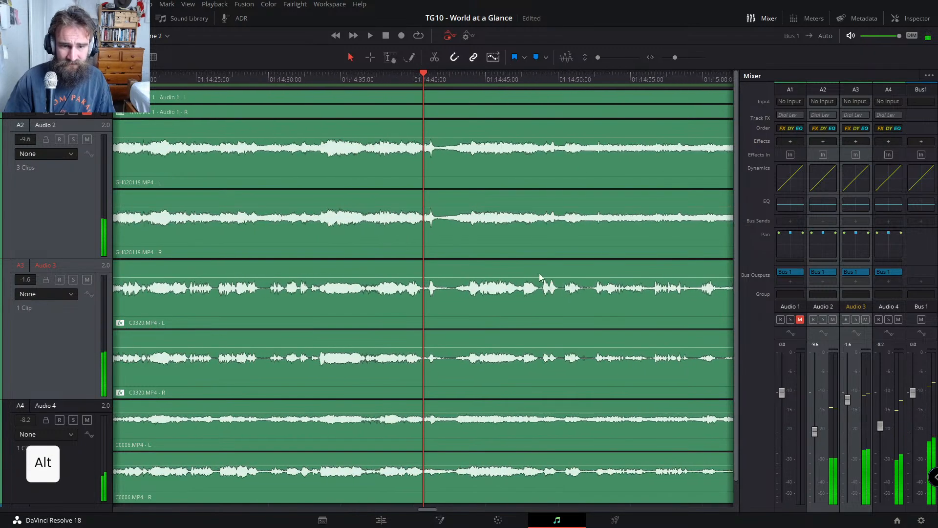
alt+scroll(626, 252, down, 5)
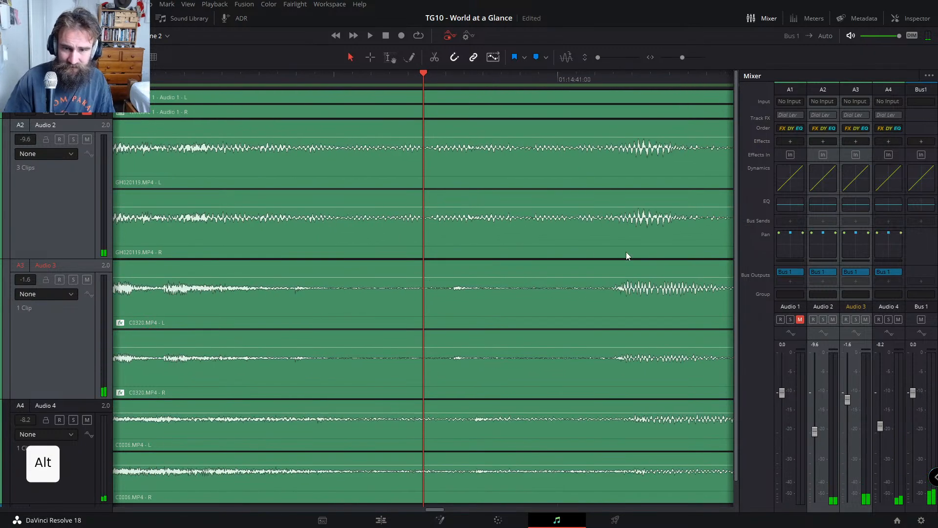
alt+scroll(627, 254, down, 2)
scroll(626, 254, down, 1)
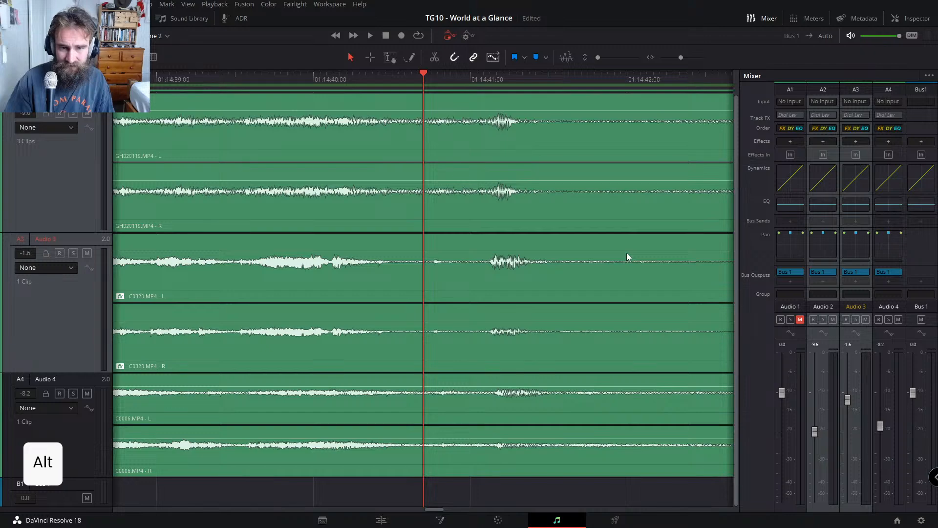
alt+scroll(555, 205, down, 5)
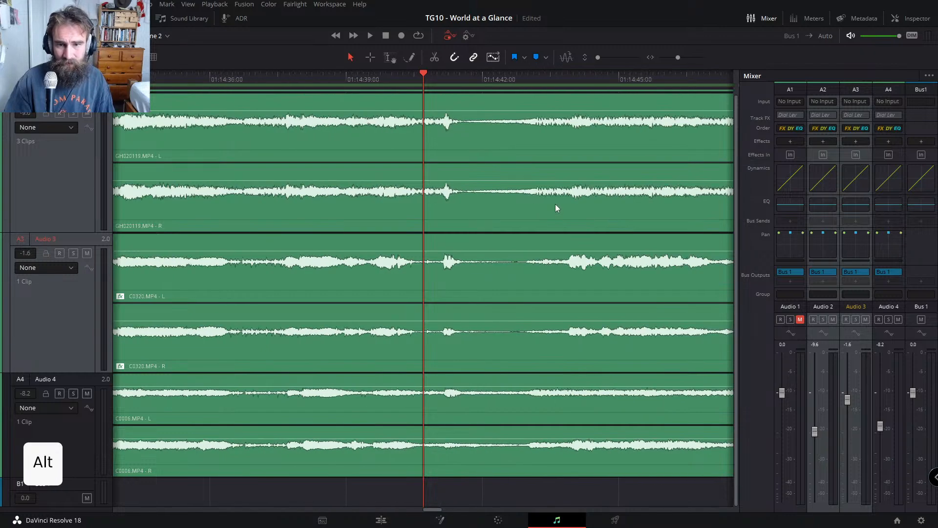
scroll(567, 206, right, 5)
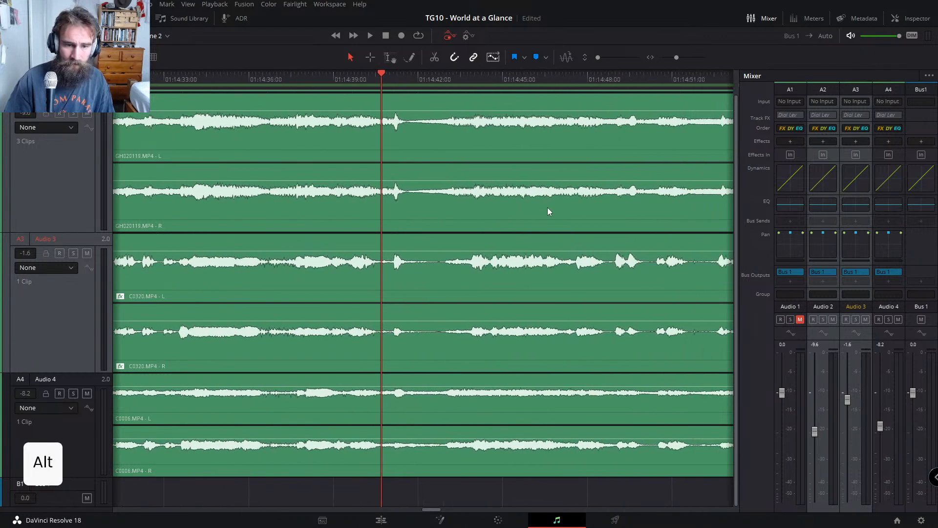
scroll(571, 228, right, 2)
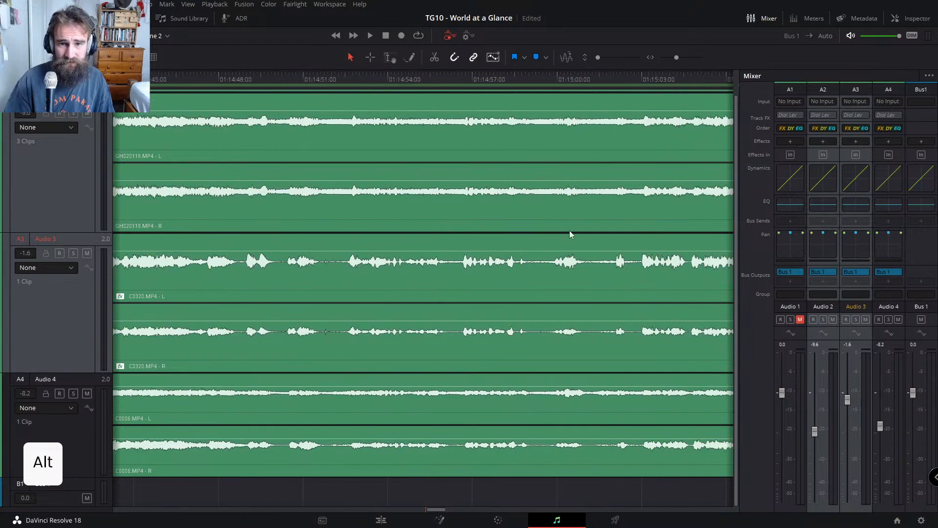
alt+scroll(471, 209, down, 3)
alt+scroll(495, 210, down, 3)
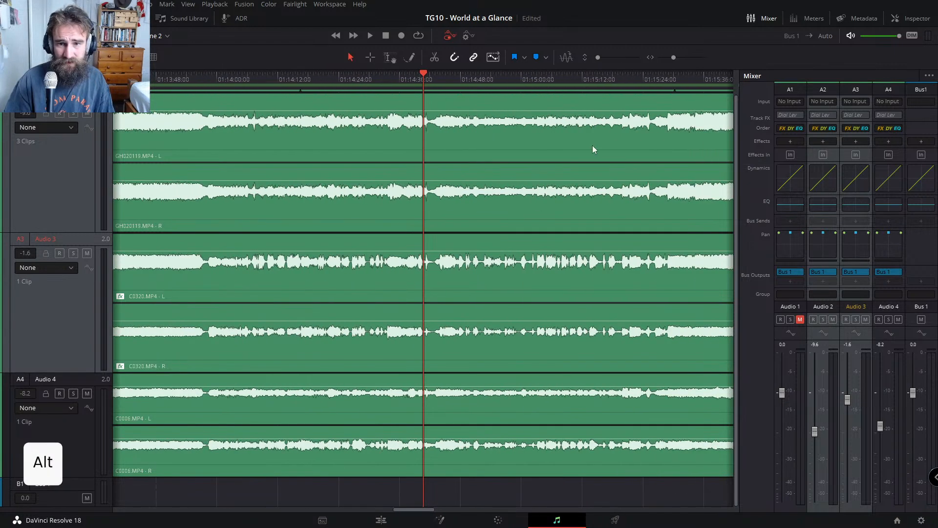
Step: Move the playhead to about 01:15:24 and examine where the quiet passage ends on the three audio tracks
click(645, 78)
alt+scroll(682, 146, up, 5)
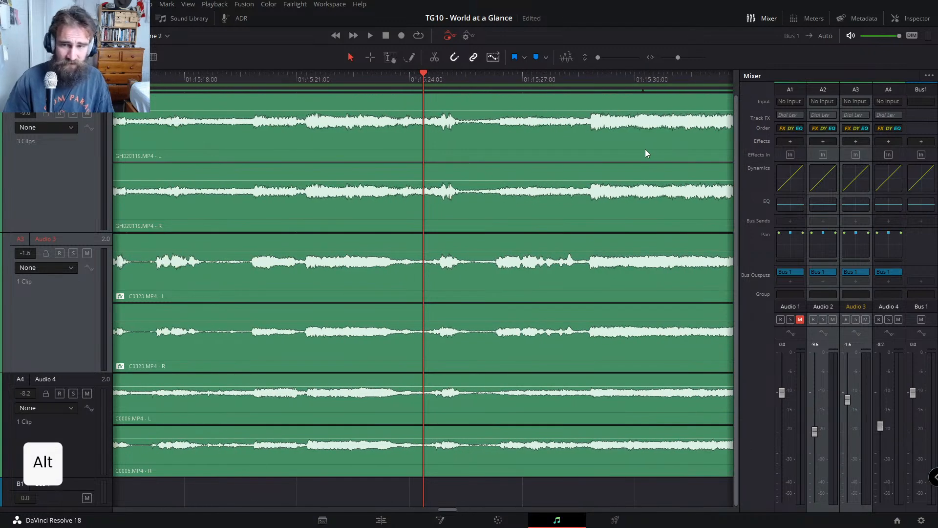
alt+scroll(625, 250, down, 1)
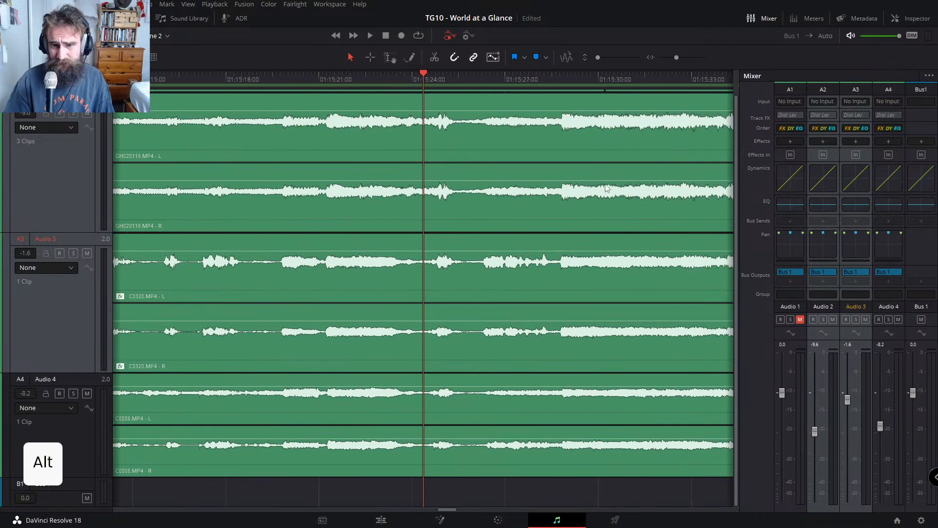
Step: Play a short passage of the timeline from about 01:15:24 to check the current mix
key(space)
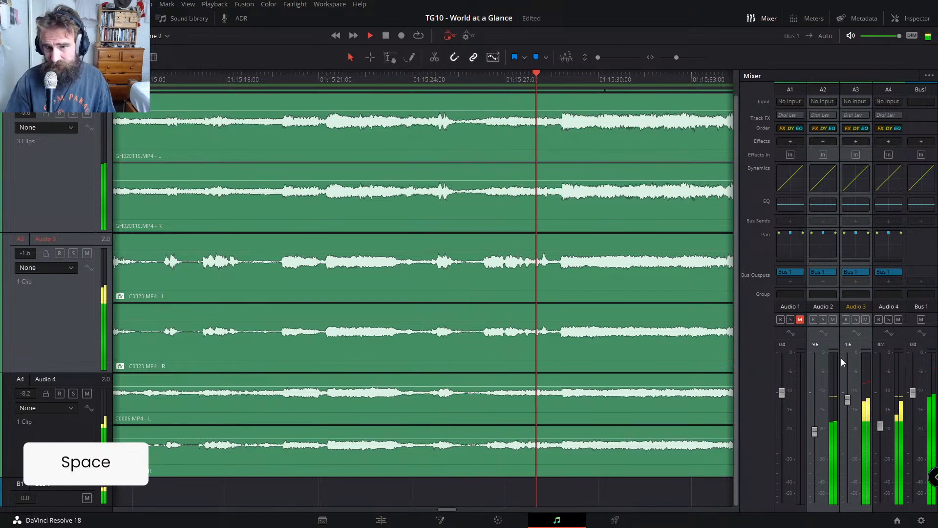
key(space)
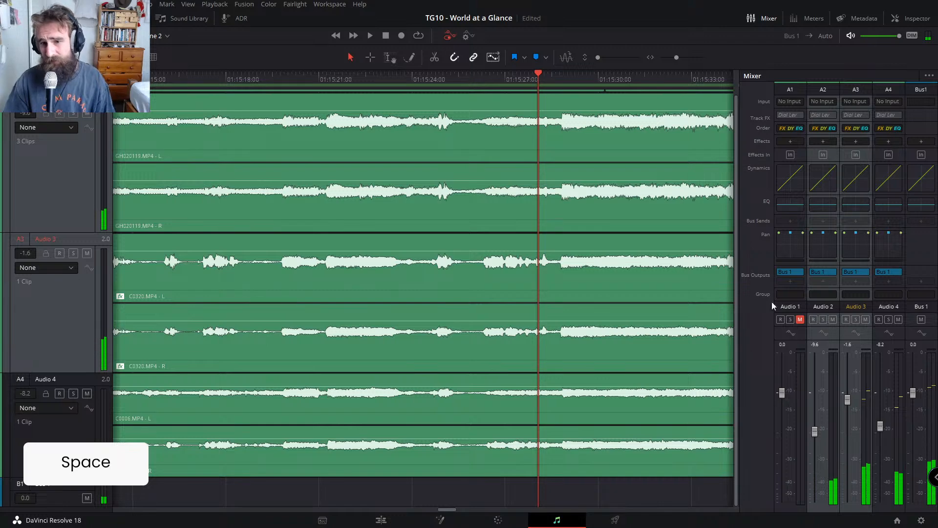
ctrl+scroll(542, 175, right, 10)
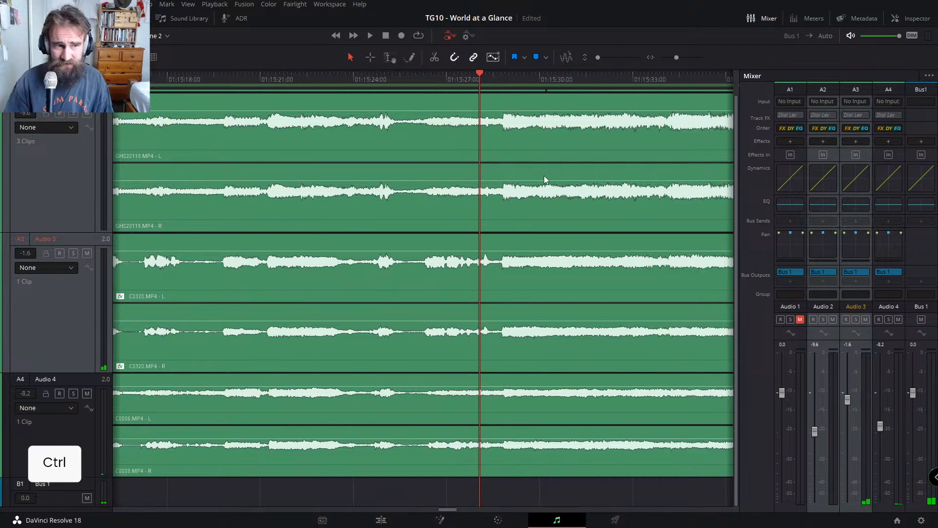
alt+scroll(442, 189, down, 10)
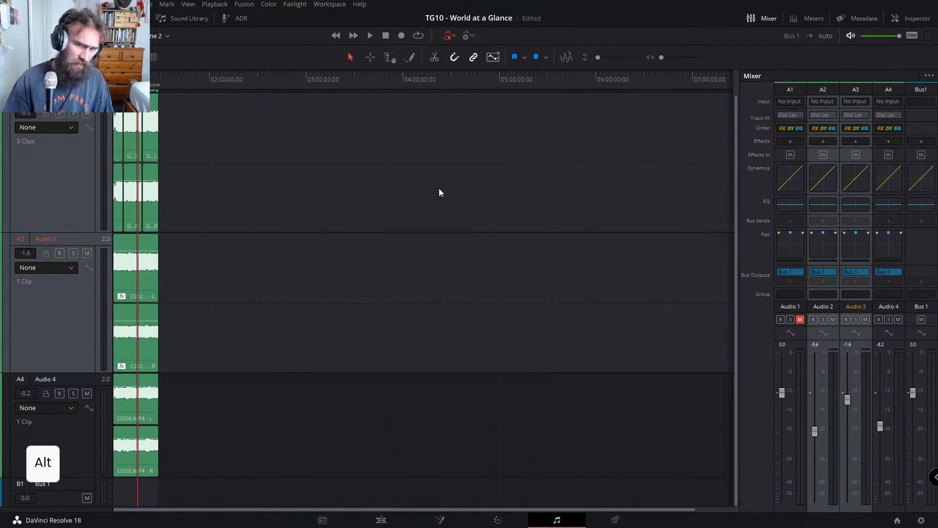
alt+scroll(391, 187, up, 3)
alt+scroll(390, 186, up, 2)
Step: Turn on the compressor in the Audio 2 track's dynamics and play the timeline from an earlier position
click(57, 180)
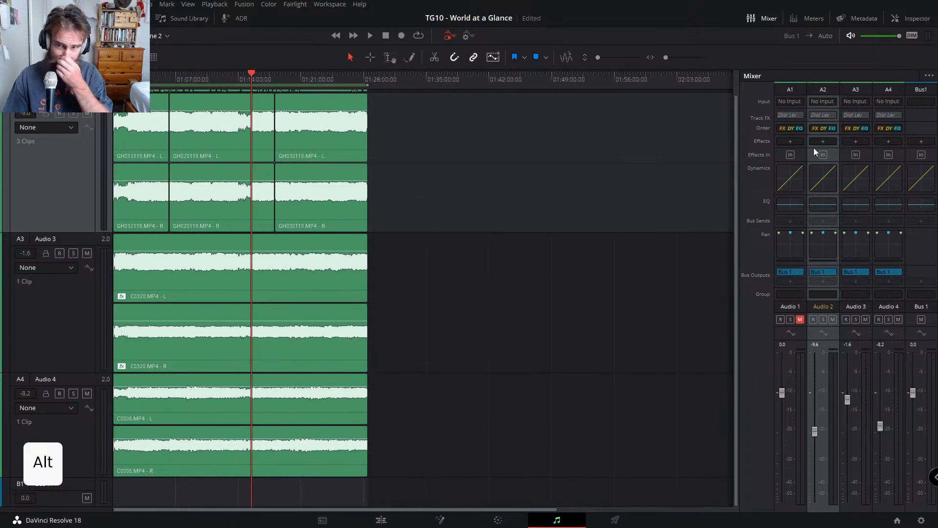
double_click(820, 177)
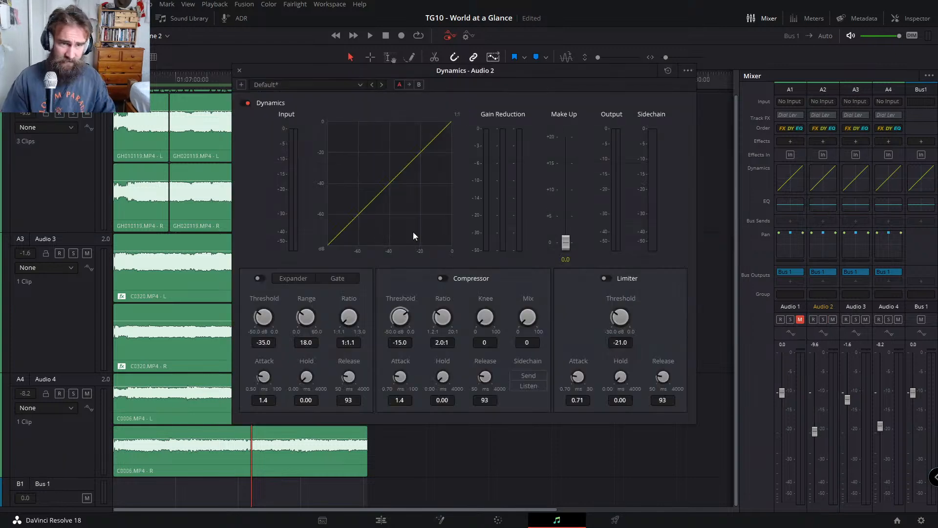
key(space)
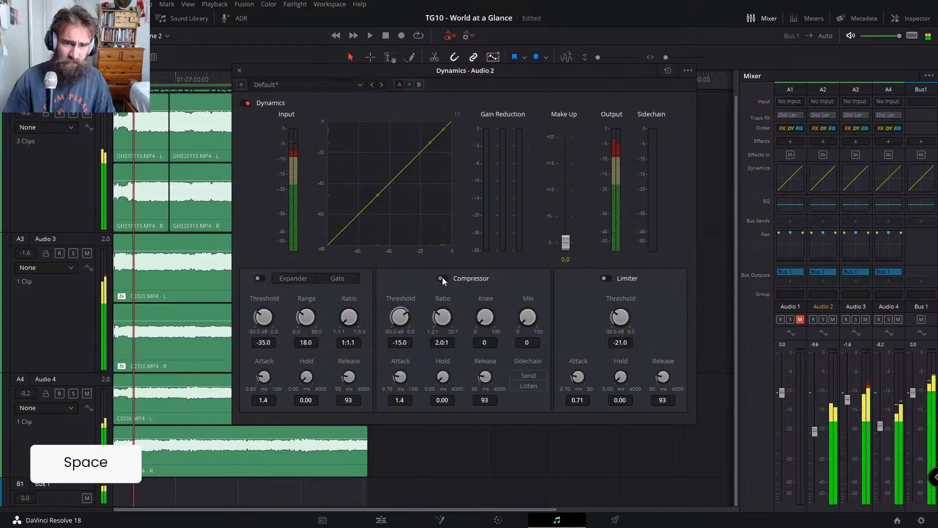
click(442, 278)
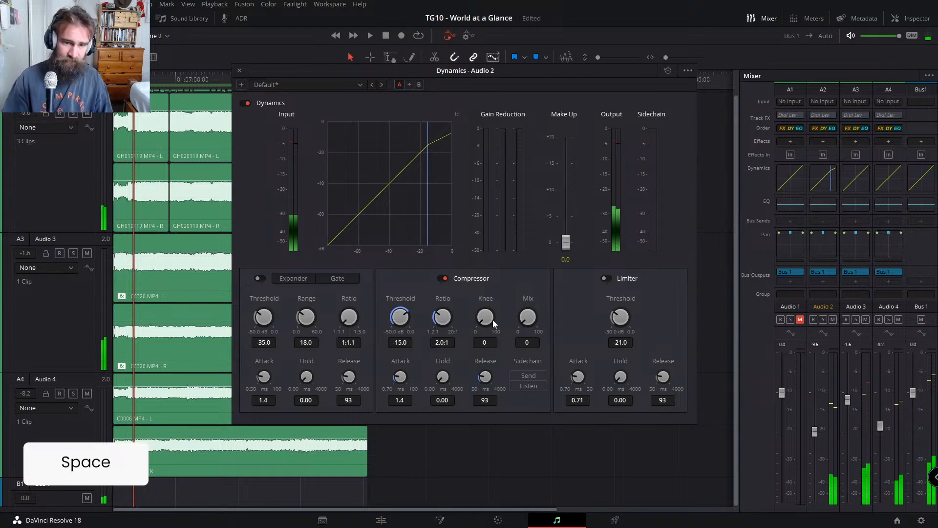
key(space)
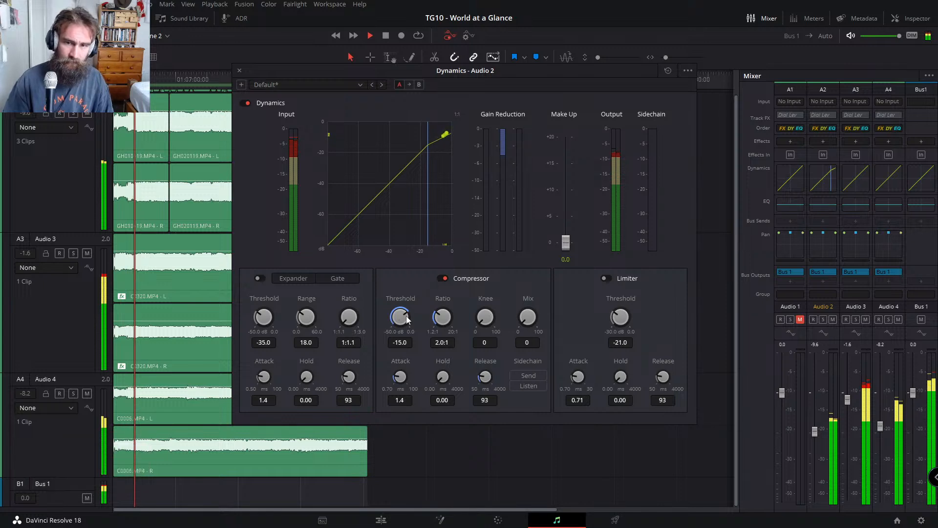
click(87, 253)
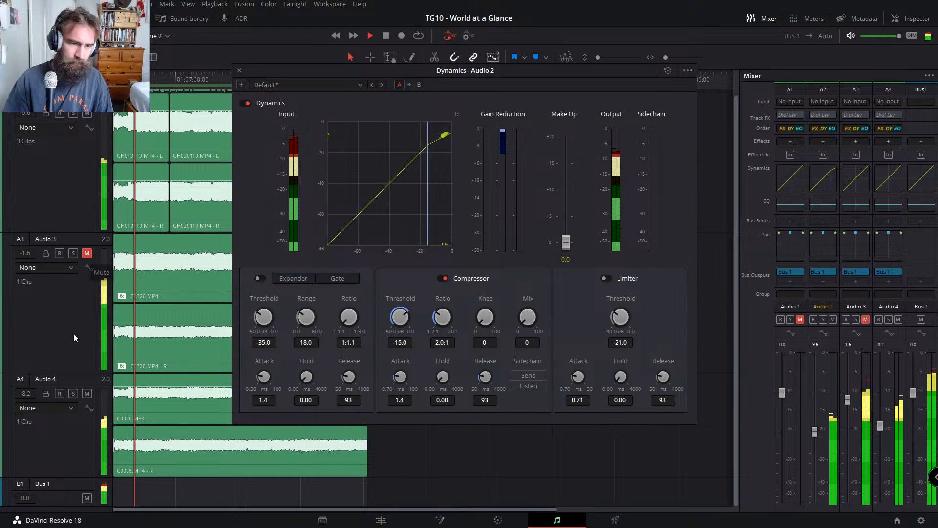
click(87, 393)
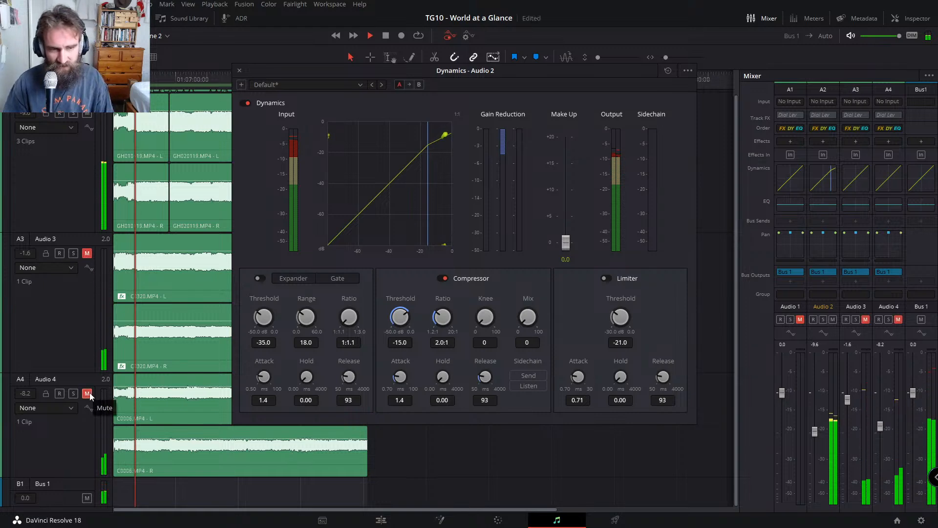
click(87, 393)
click(87, 254)
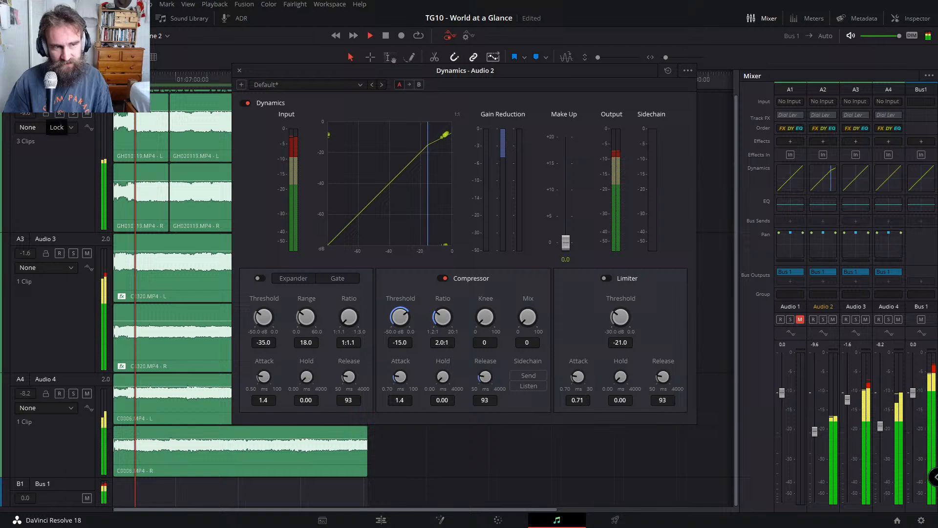
Step: Solo the Audio 2 track, set its compressor threshold to -16.0 dB and close the dynamics settings
click(74, 114)
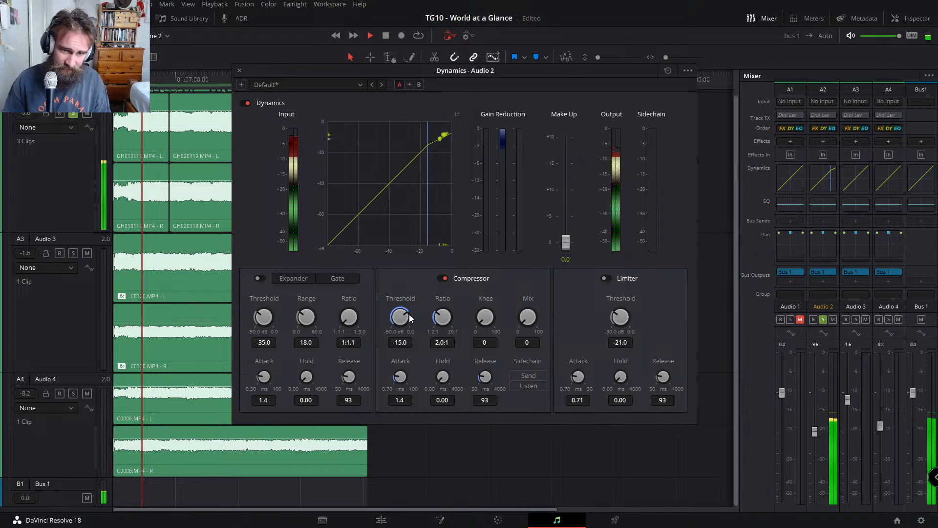
drag(405, 313, 414, 286)
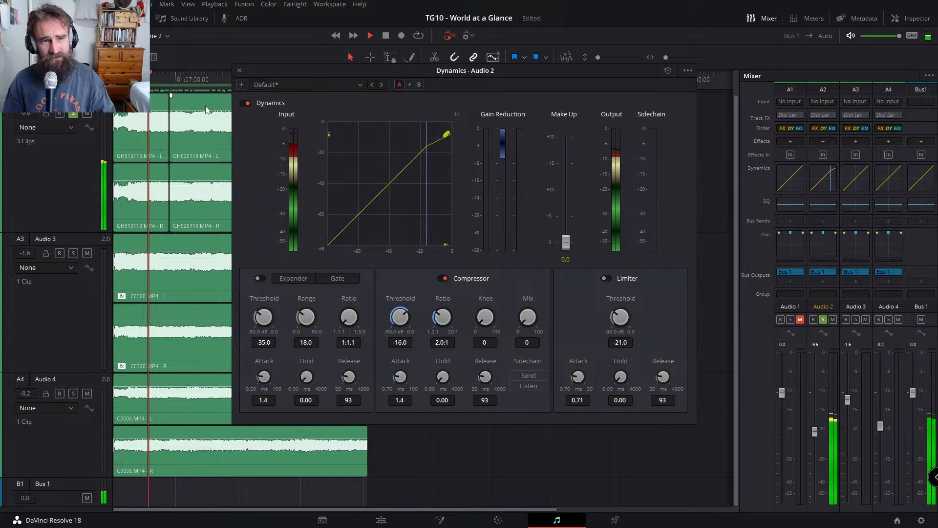
click(238, 71)
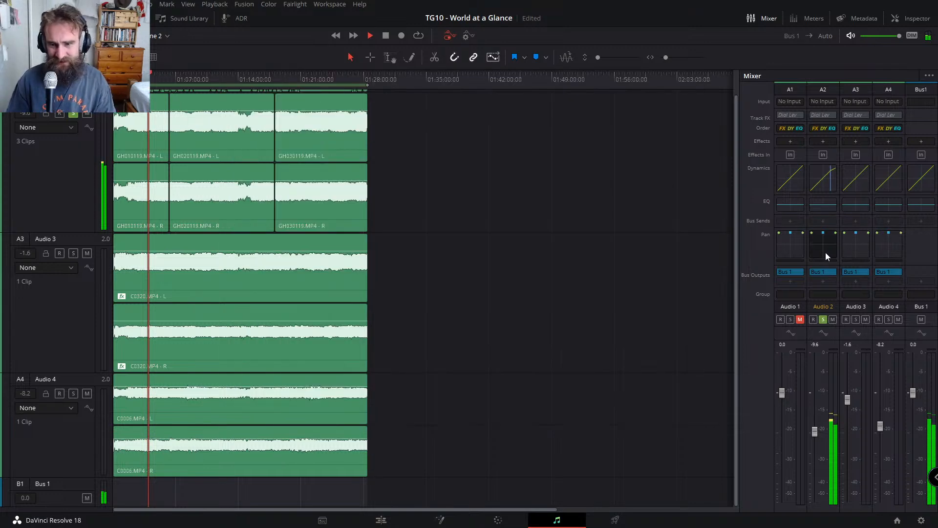
Step: In Audio 2's equalizer, enable bands 1 and 6; set band 1 to 38 Hz, band 2 to 71 Hz +7.7, band 3 to 138 Hz +7.1
double_click(829, 206)
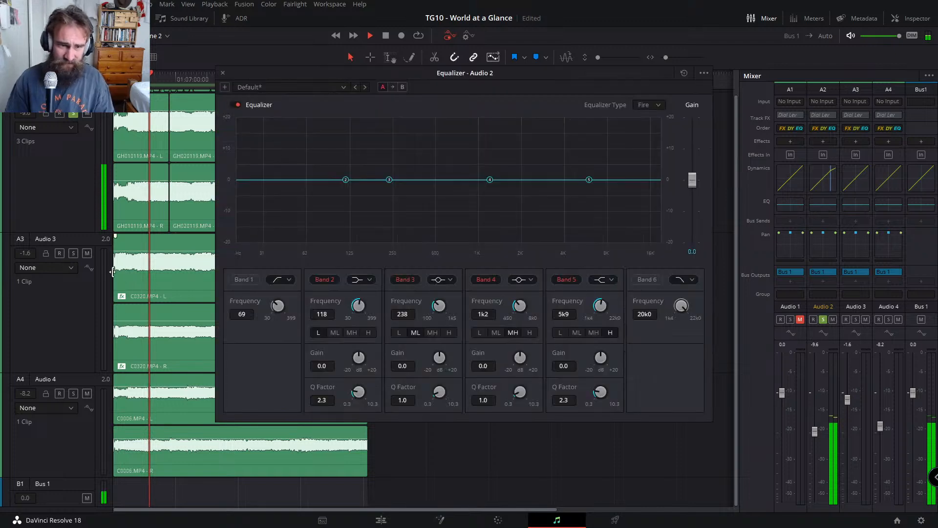
click(250, 280)
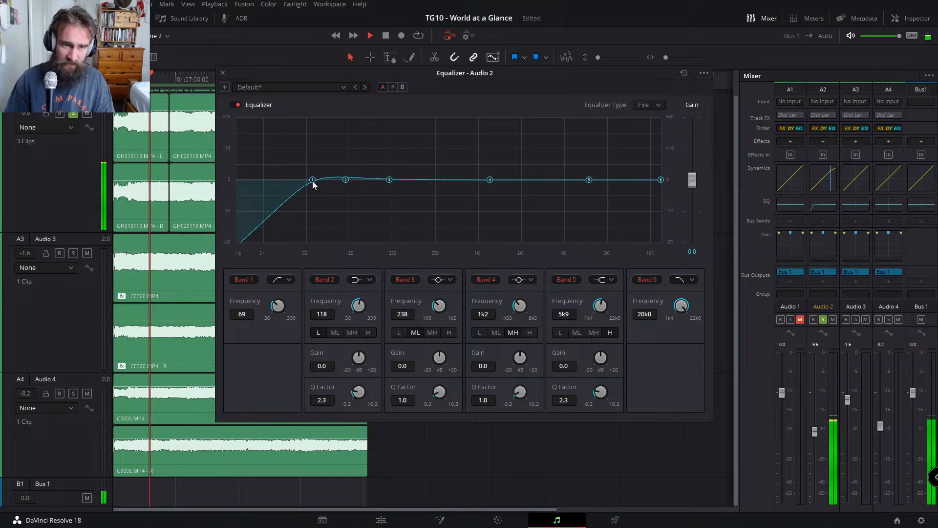
drag(313, 181, 264, 180)
drag(346, 180, 313, 162)
drag(266, 180, 314, 155)
drag(385, 181, 356, 158)
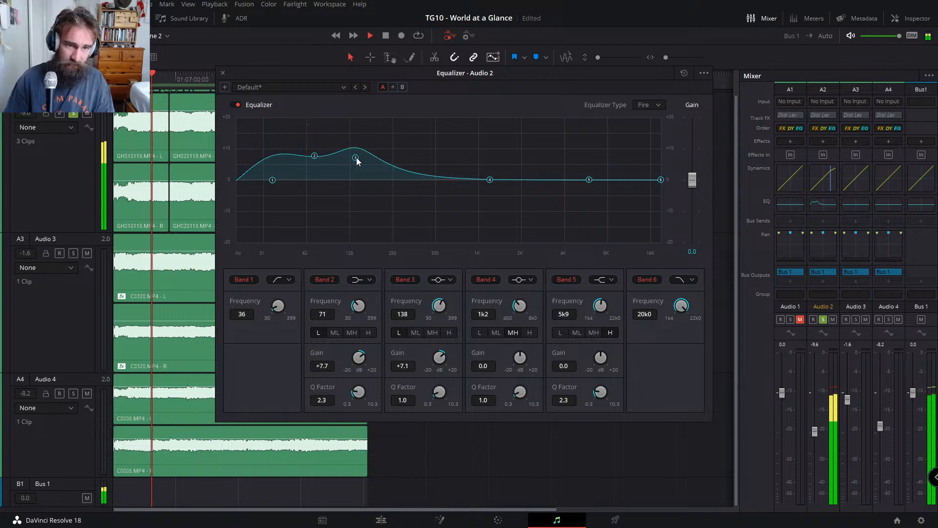
drag(275, 180, 278, 180)
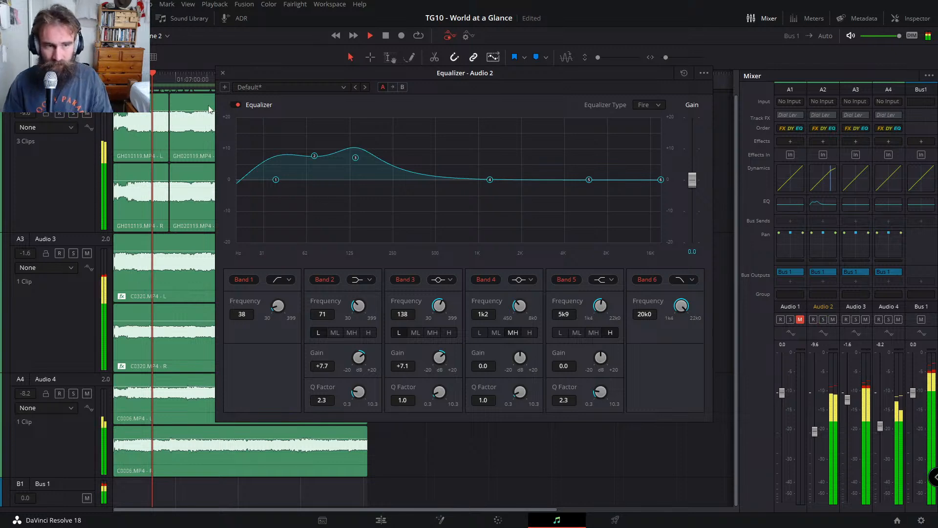
Step: Compare Audio 2 with its equalizer bypassed and active, then set band 5 to 4.5 kHz +0.5 dB and band 6 to 9.7 kHz
click(238, 104)
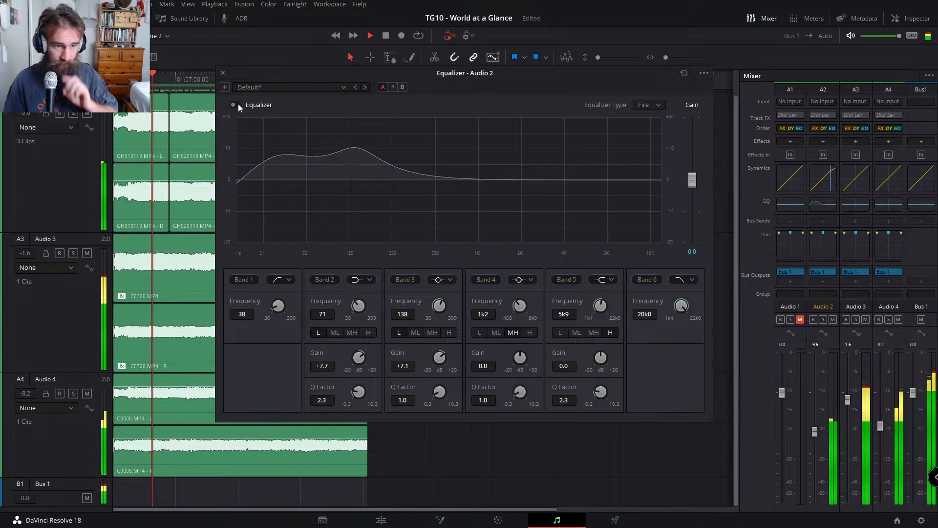
click(237, 105)
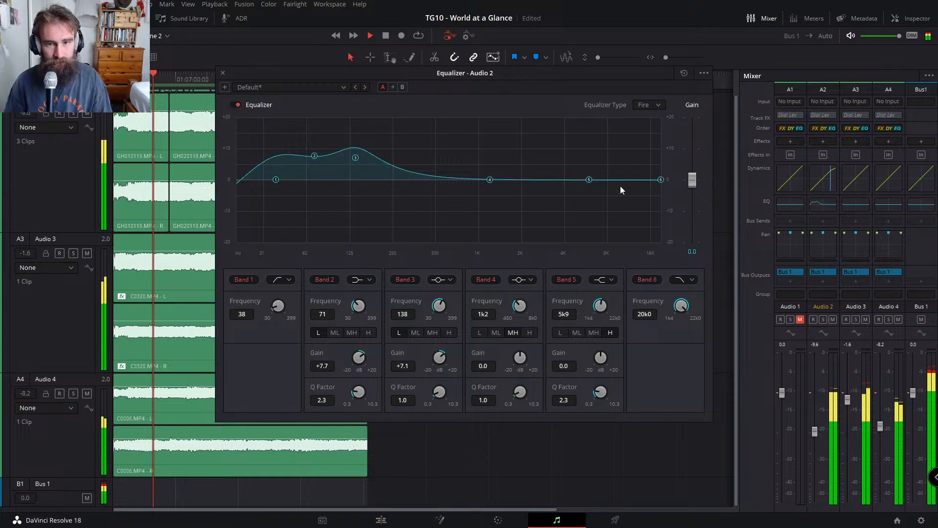
drag(660, 180, 572, 179)
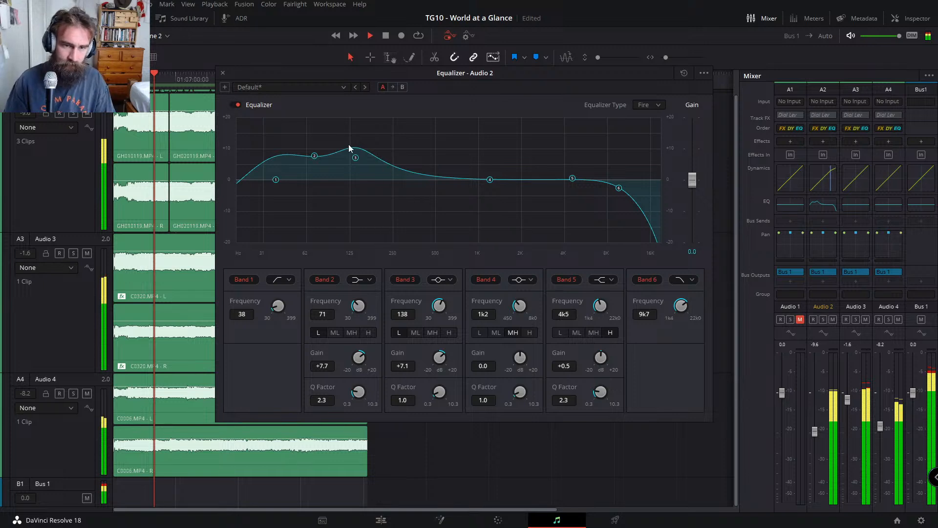
Step: Boost band 3 by 8.8 dB at 233 Hz and band 2 by 8.2 dB at 71 Hz, both with Q factor 0.3
drag(357, 158, 389, 152)
drag(316, 157, 316, 158)
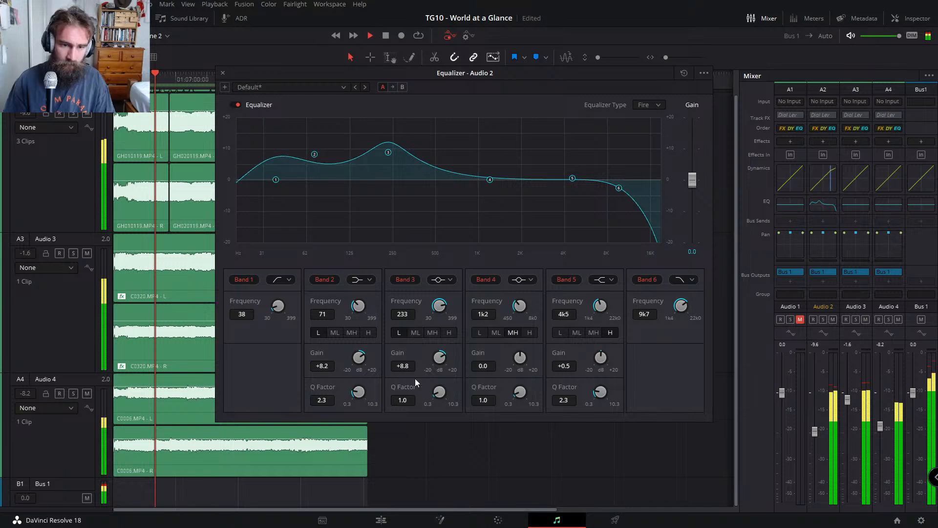
drag(358, 395, 268, 400)
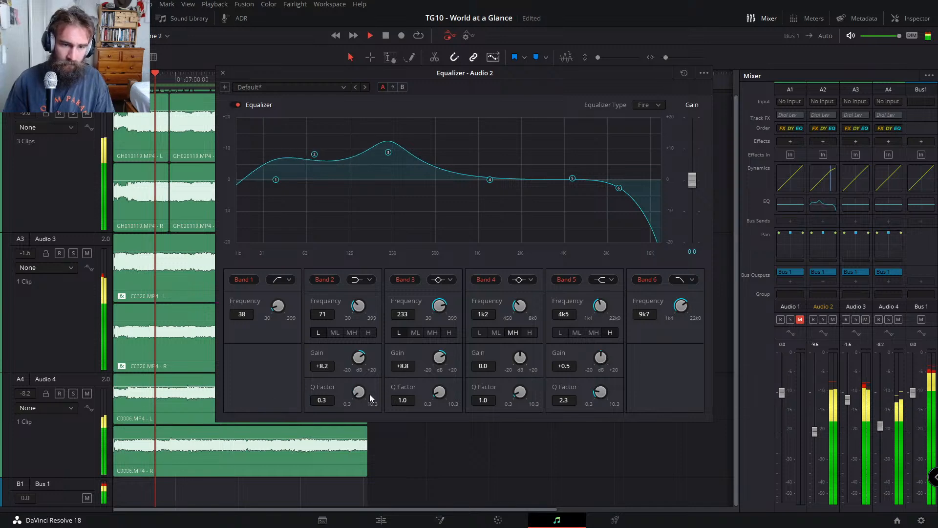
drag(425, 392, 403, 384)
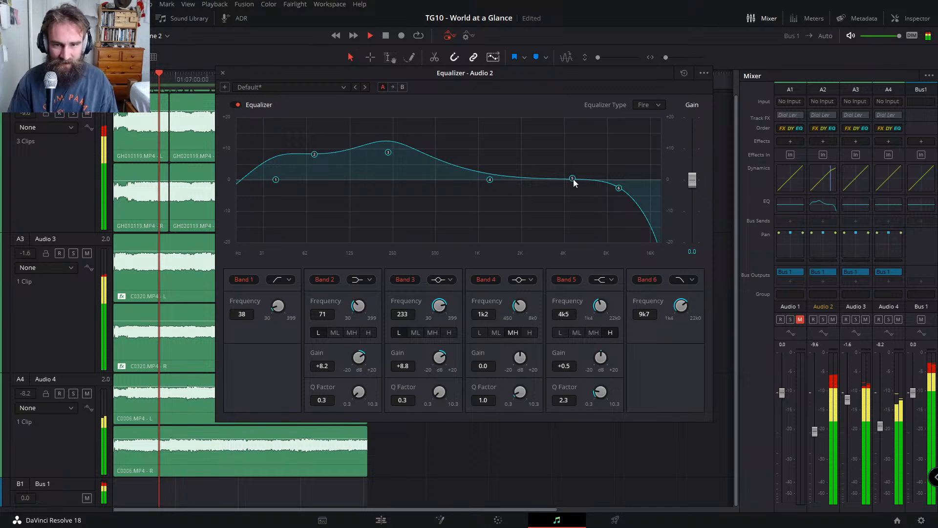
Step: Cut Audio 2's upper bands: band 4 to -4.1 dB at 1 kHz, band 5 to -9.4 dB at 3.9 kHz, band 6 to 8.6 kHz
drag(619, 188, 567, 195)
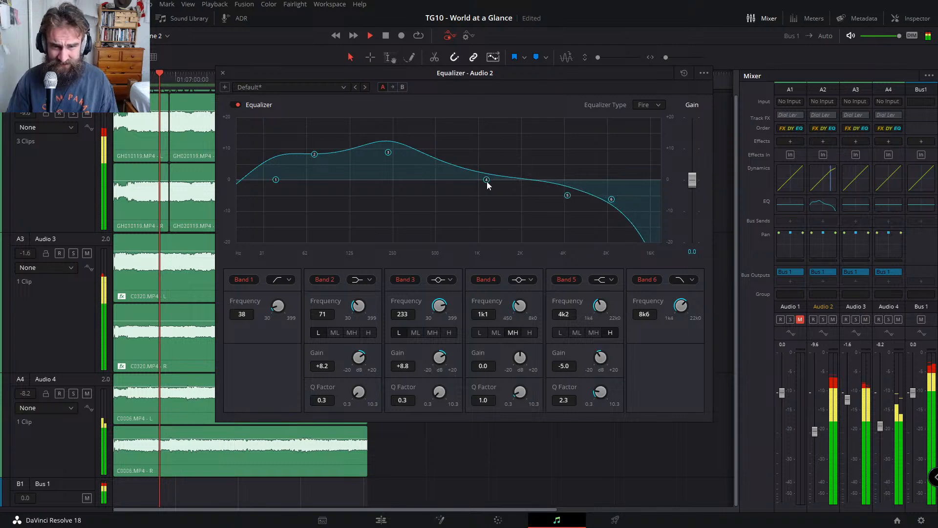
drag(487, 181, 483, 193)
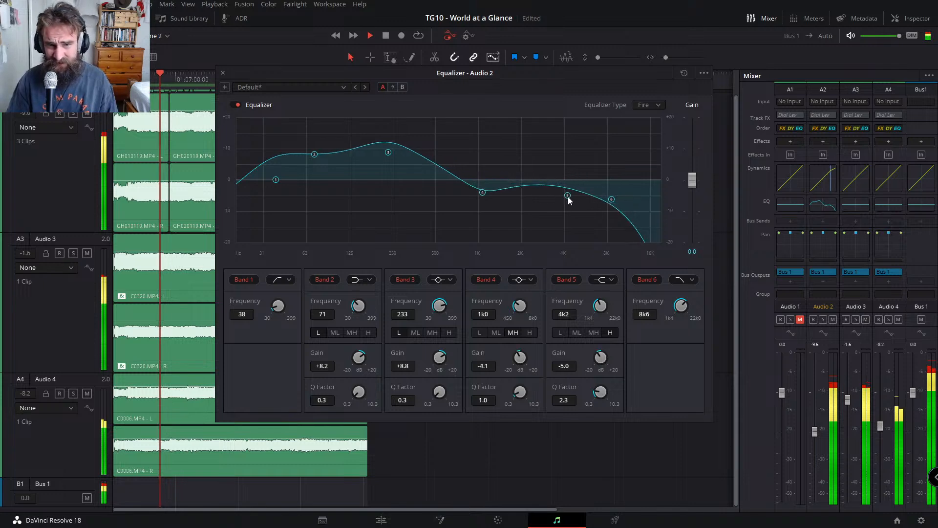
drag(568, 196, 563, 209)
Step: Ease the low boost: band 3 to +5.2 dB at 226 Hz, band 2 to +4.9 dB at 68 Hz, band 1 to 36 Hz
drag(386, 153, 386, 162)
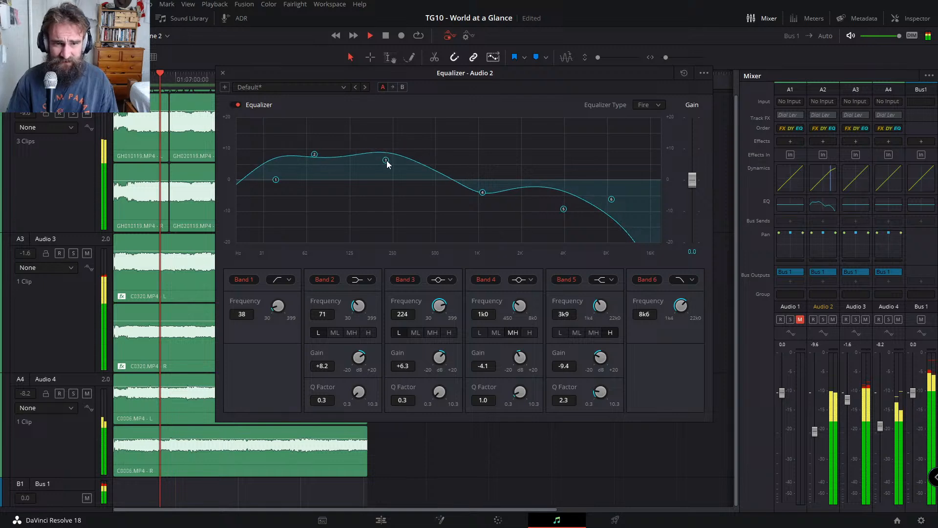
drag(314, 154, 279, 211)
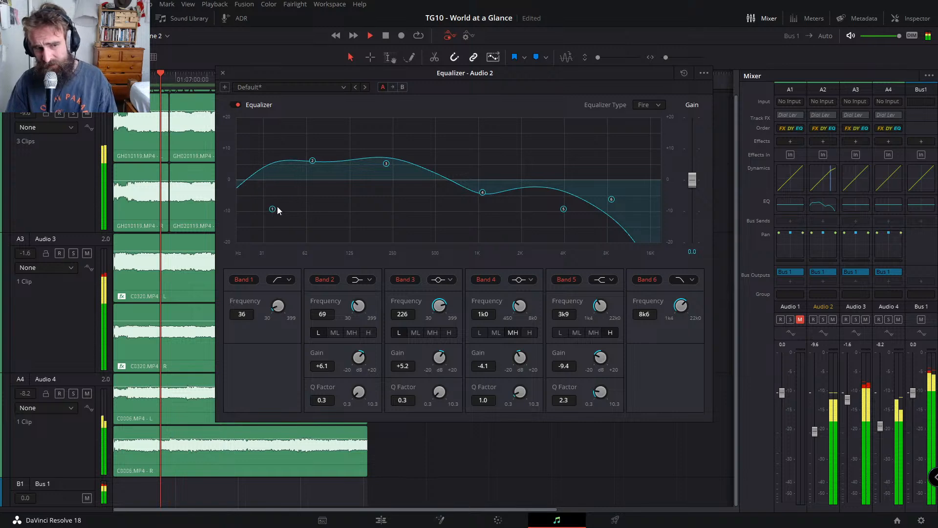
drag(313, 160, 313, 165)
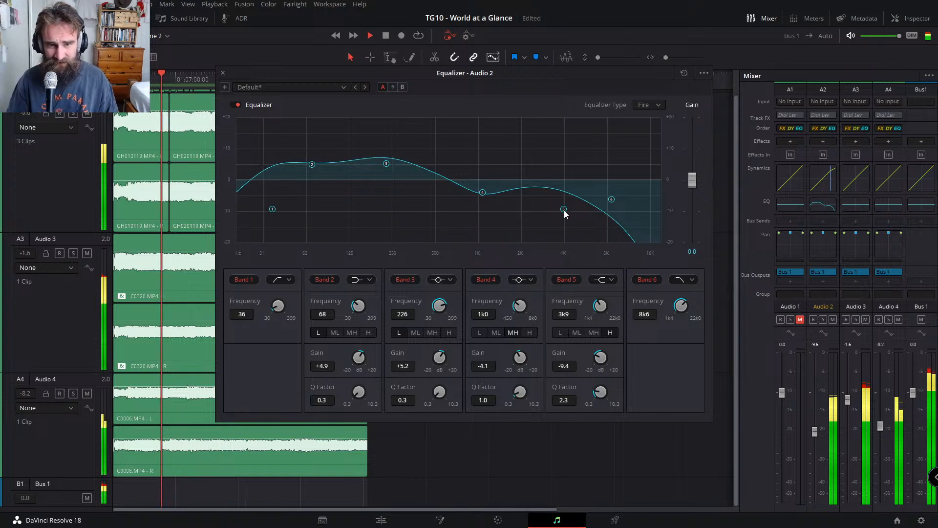
Step: Lower band 5 to -13.7 dB, band 6 to 7.6 kHz and band 4 to -5.4 dB, then close the equalizer
drag(564, 209, 565, 221)
drag(613, 204, 606, 206)
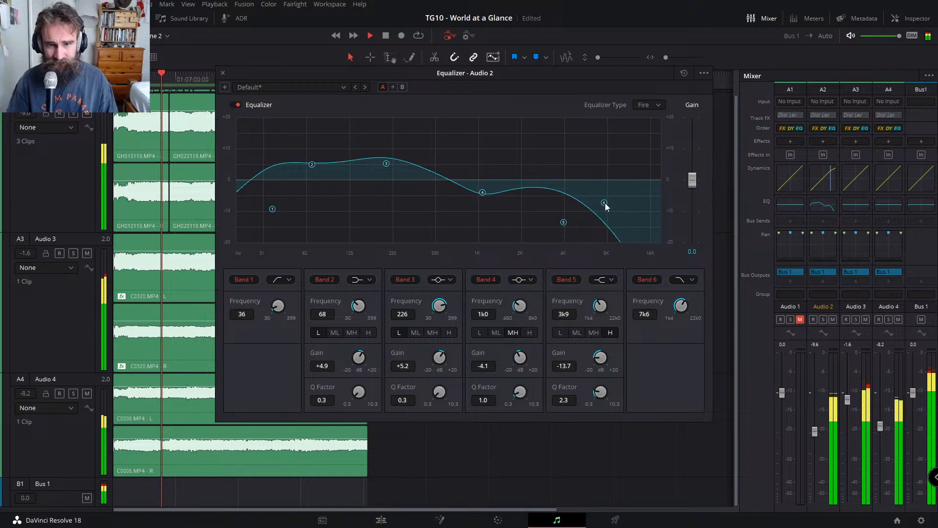
drag(482, 193, 481, 197)
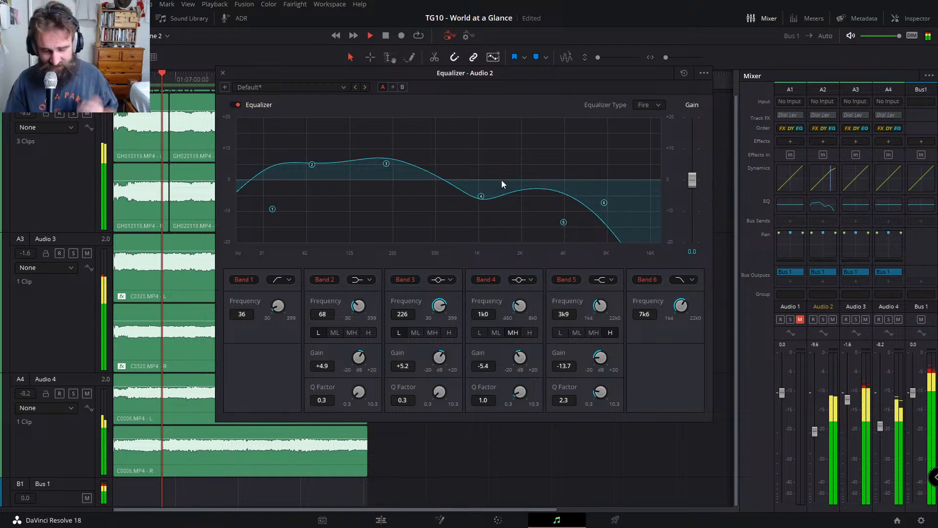
click(223, 73)
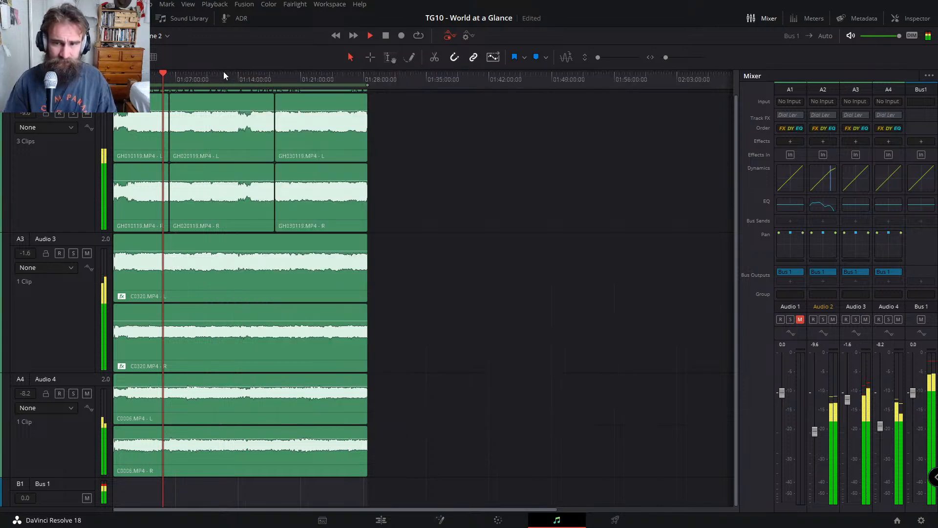
Step: Enable the compressor on Audio 3 with a threshold of -11.2 dB and close its dynamics settings
double_click(862, 176)
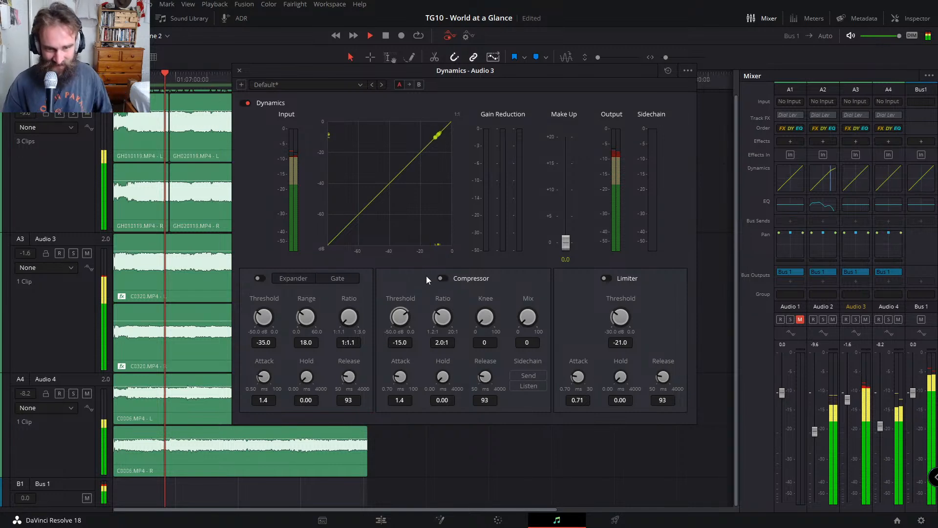
click(442, 278)
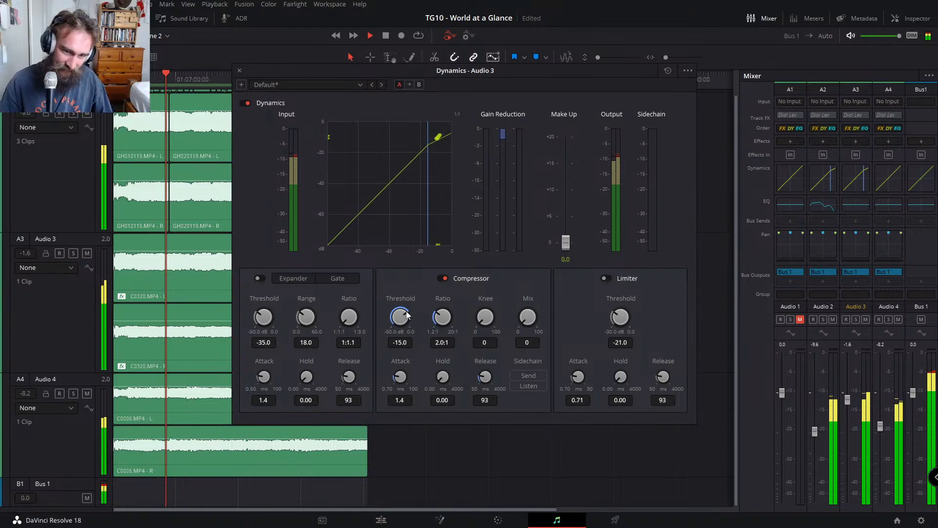
drag(406, 318, 424, 339)
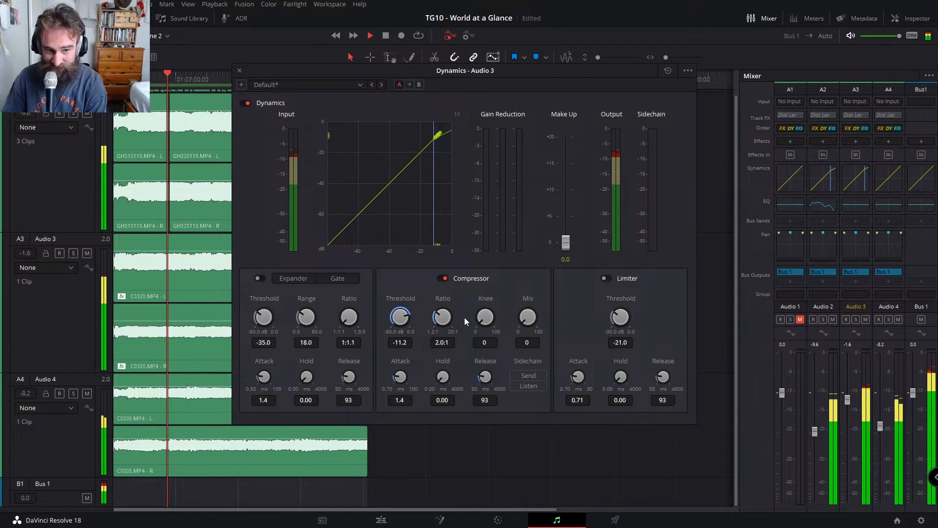
click(240, 72)
Step: Enable bands 1 and 6 in Audio 3's equalizer, set band 6 to 10.5 kHz, and switch off bands 2 and 5
double_click(848, 205)
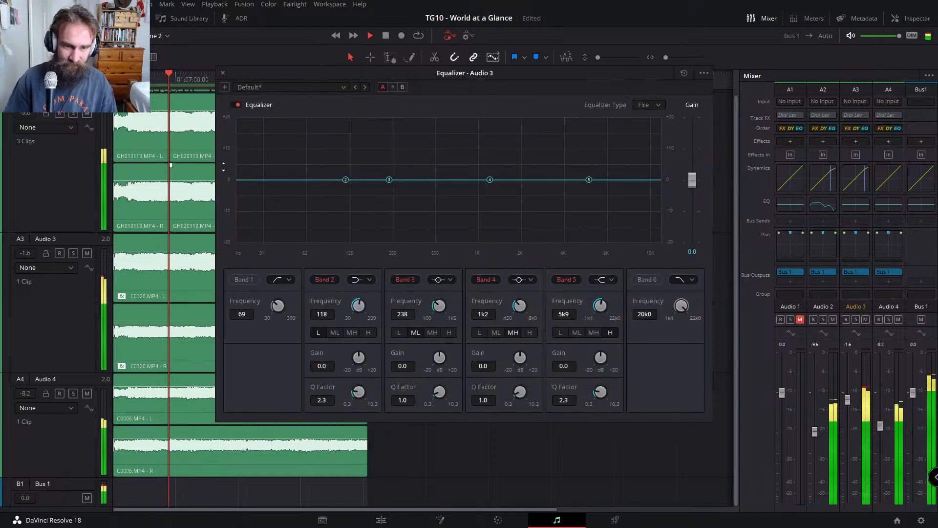
click(235, 282)
click(684, 280)
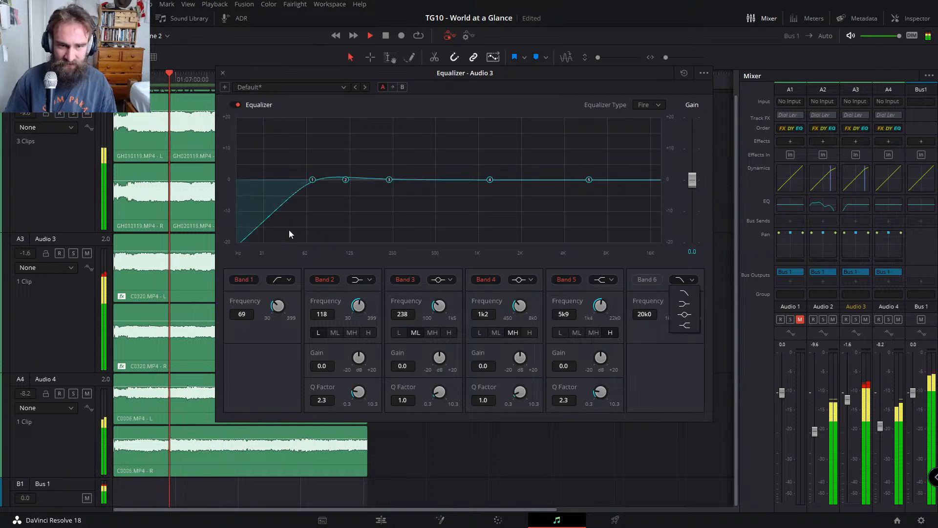
click(647, 279)
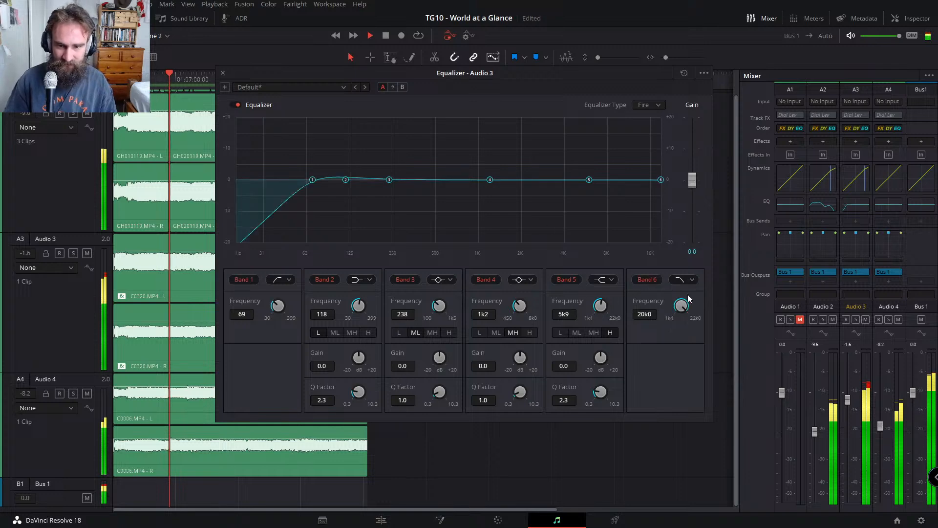
click(693, 280)
click(665, 293)
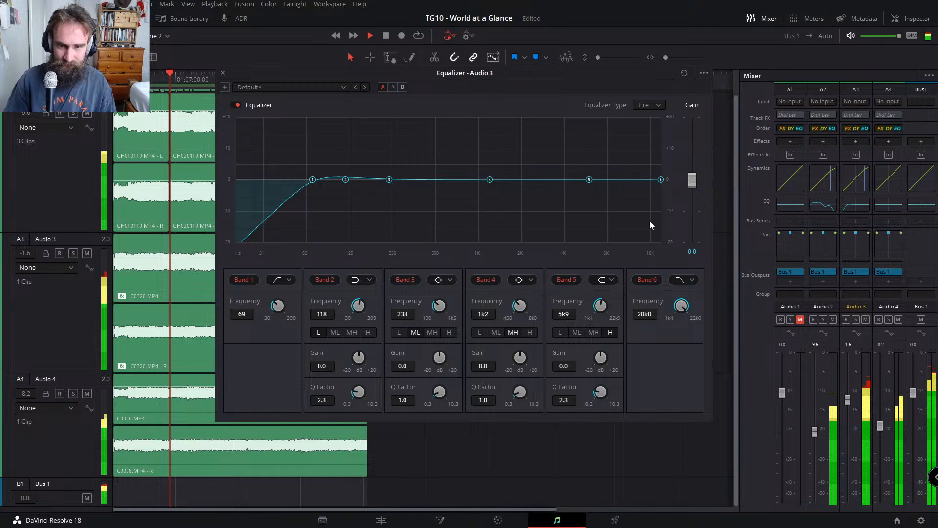
drag(662, 179, 624, 231)
click(602, 280)
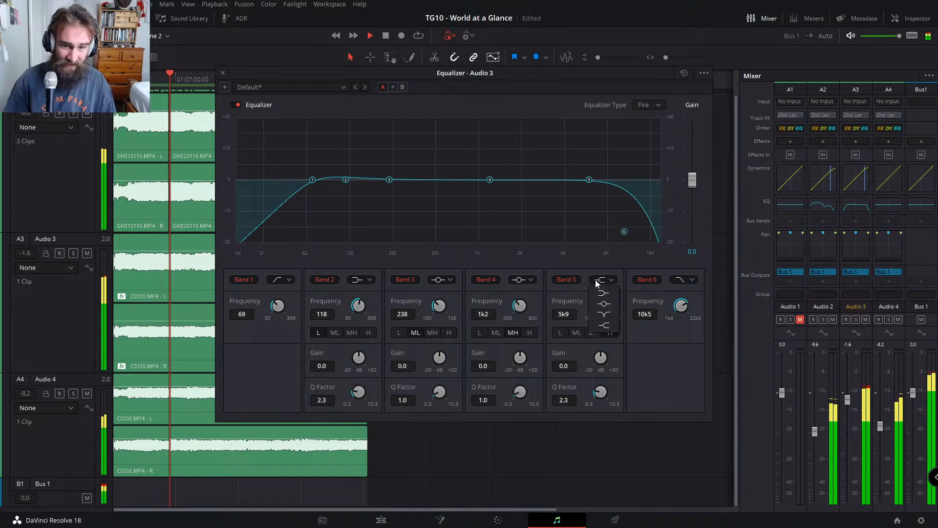
click(565, 279)
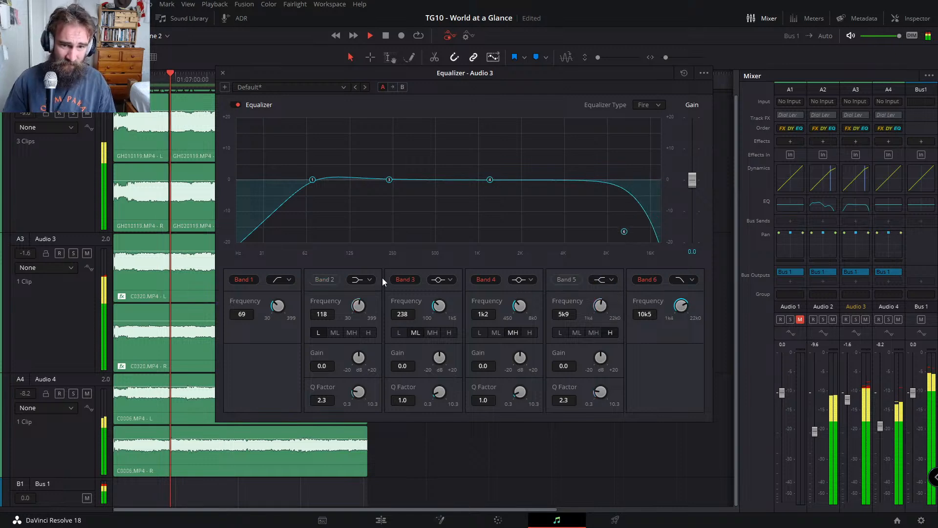
Step: Shape Audio 3's midrange: band 1 at 333 Hz, band 6 at 2.1 kHz, band 3 +4.1 dB at 603 Hz, band 4 +4.1 dB at 1.6 kHz
drag(389, 180, 449, 162)
drag(311, 180, 410, 212)
drag(625, 232, 526, 240)
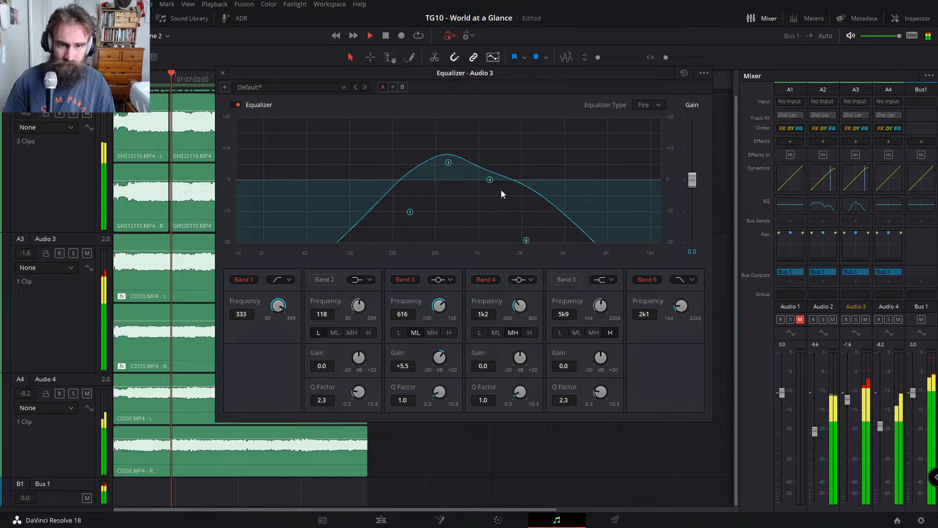
drag(490, 180, 508, 166)
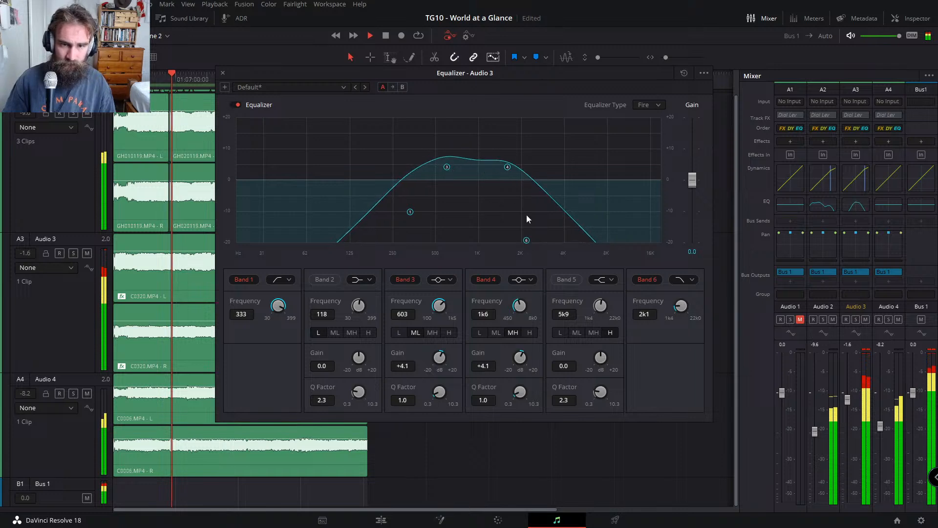
Step: Widen Audio 3's upper range by moving band 6 to 6.5 kHz and band 4 to +1.8 dB at 2.8 kHz
drag(526, 239, 547, 230)
drag(509, 167, 545, 170)
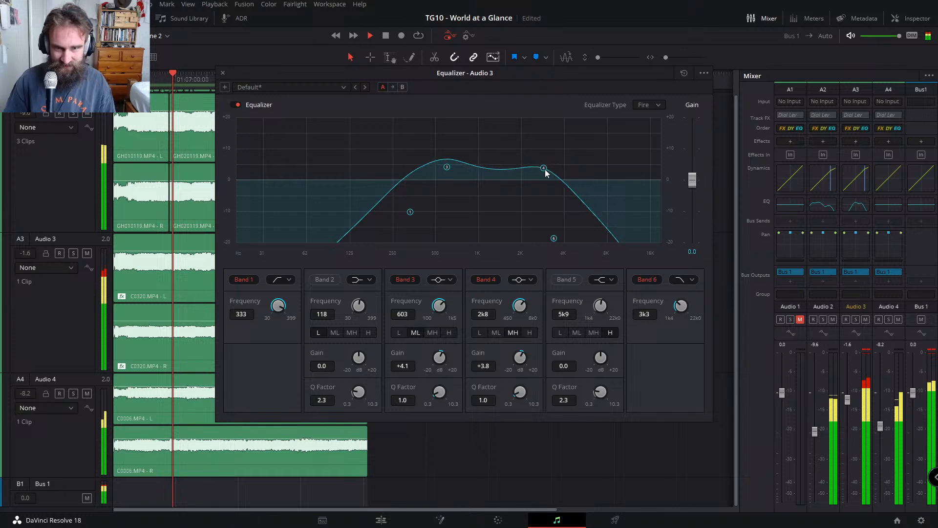
drag(553, 238, 596, 239)
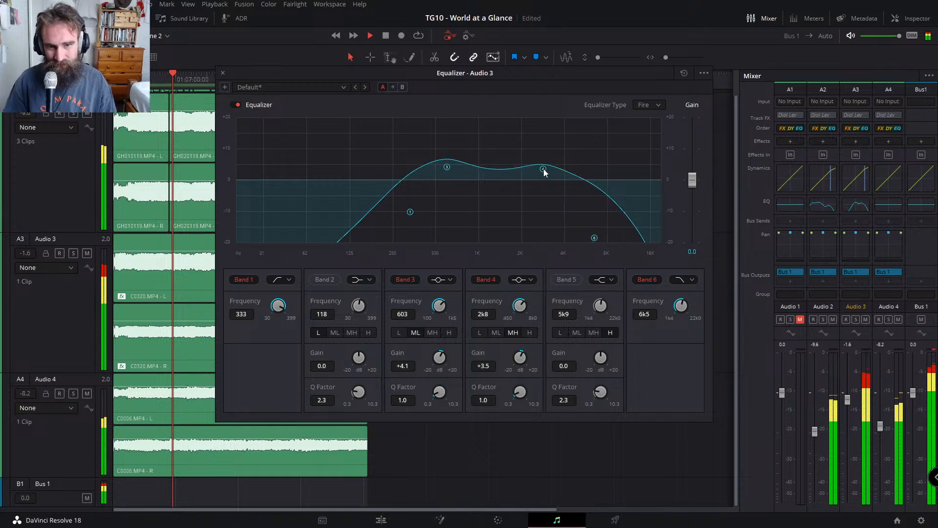
drag(544, 168, 544, 175)
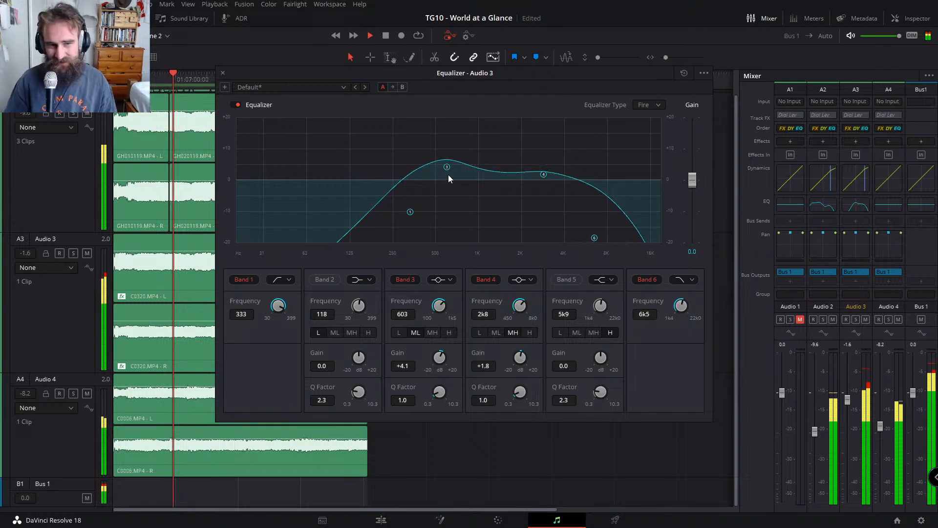
Step: Set band 1 to 277 Hz, band 3 to +3.6 dB at 543 Hz and band 4 to +2.5 dB at 2.6 kHz, and close the equalizer
drag(446, 168, 444, 172)
drag(410, 211, 399, 212)
drag(441, 172, 438, 169)
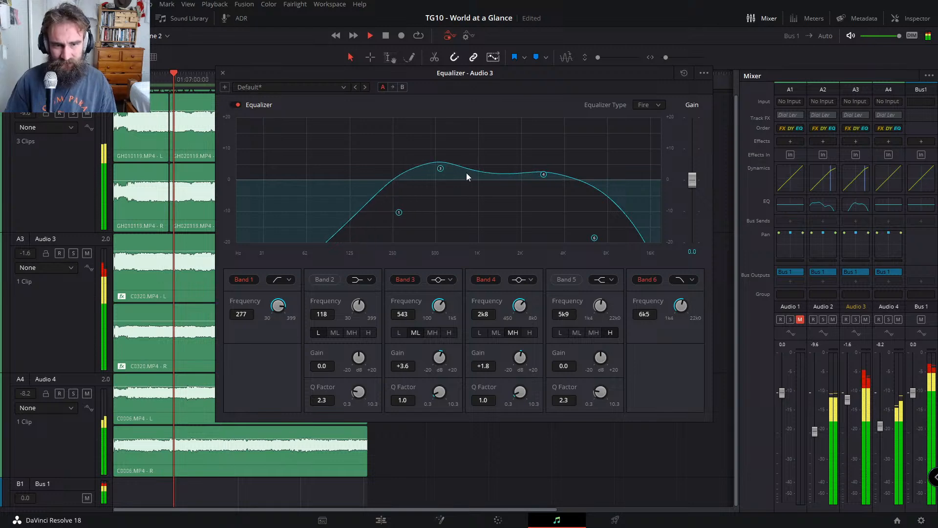
drag(544, 175, 538, 172)
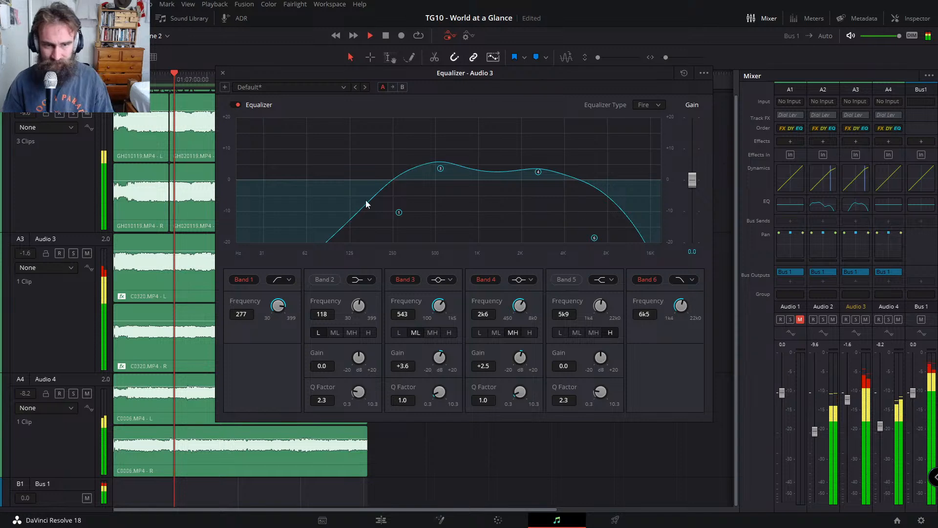
click(223, 74)
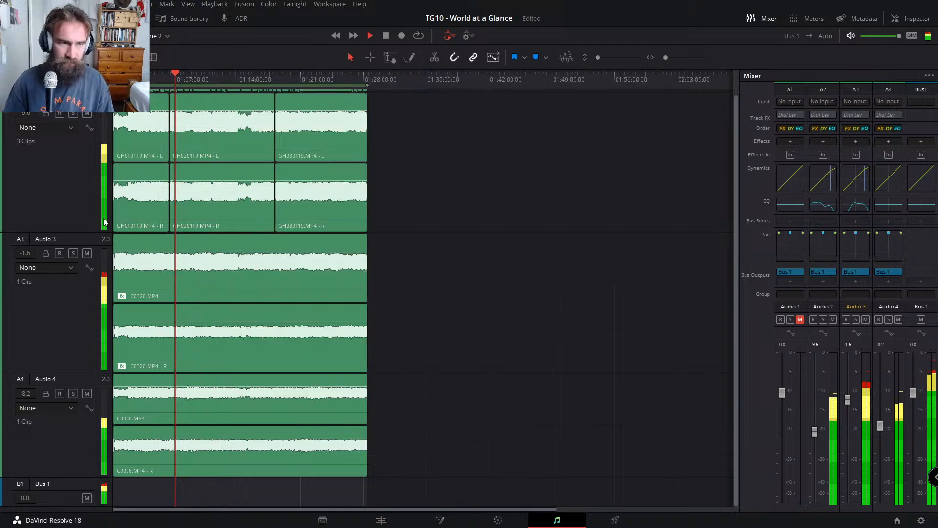
Step: Solo Audio 3 briefly to hear it alone and return to the full mix
click(74, 253)
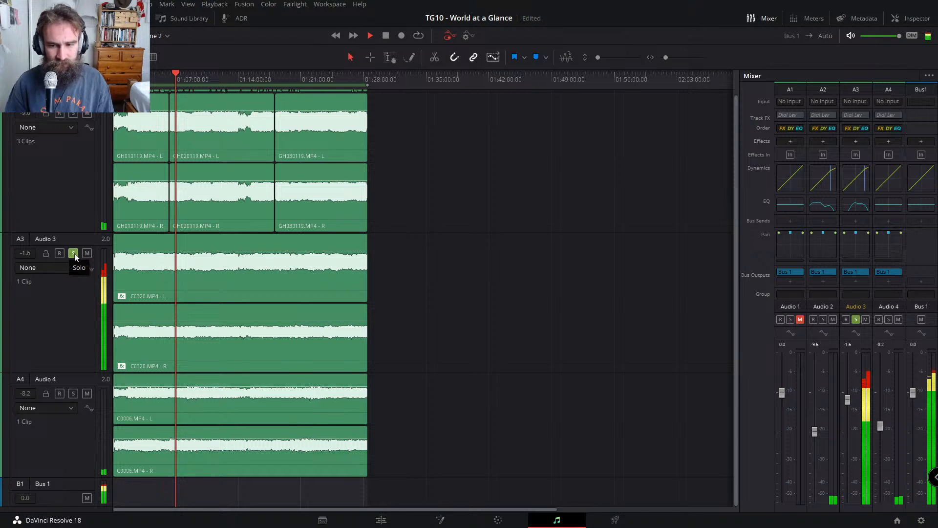
click(74, 253)
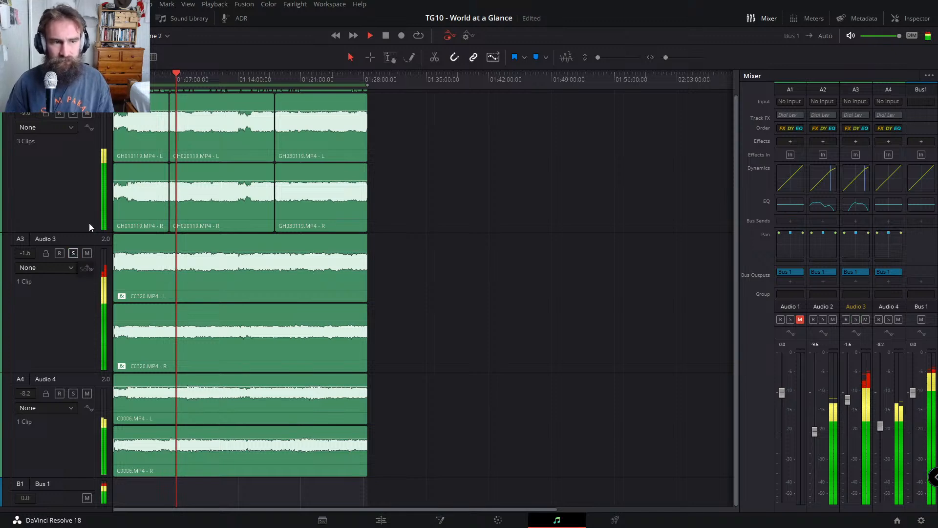
scroll(90, 153, up, 1)
scroll(90, 158, down, 1)
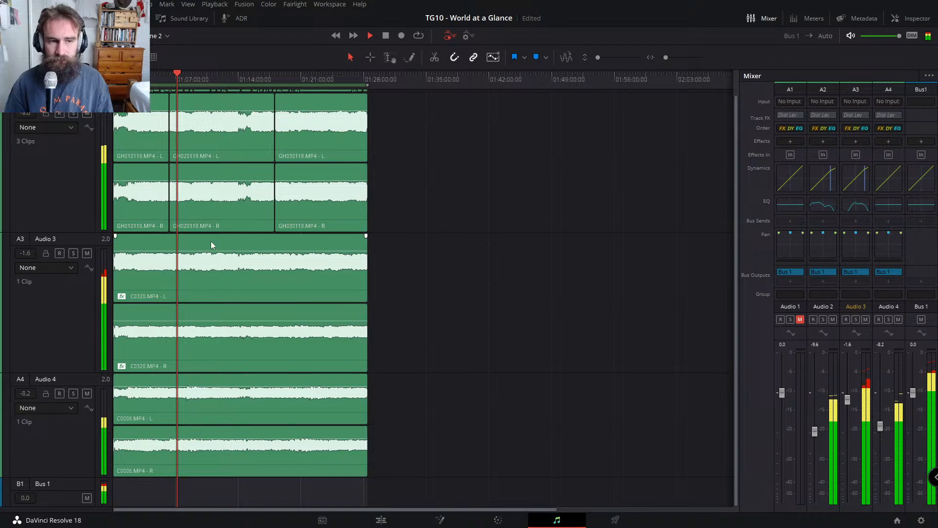
Step: Select the Audio 4 clip, show the audio meters with the video preview, and stop playback
click(218, 402)
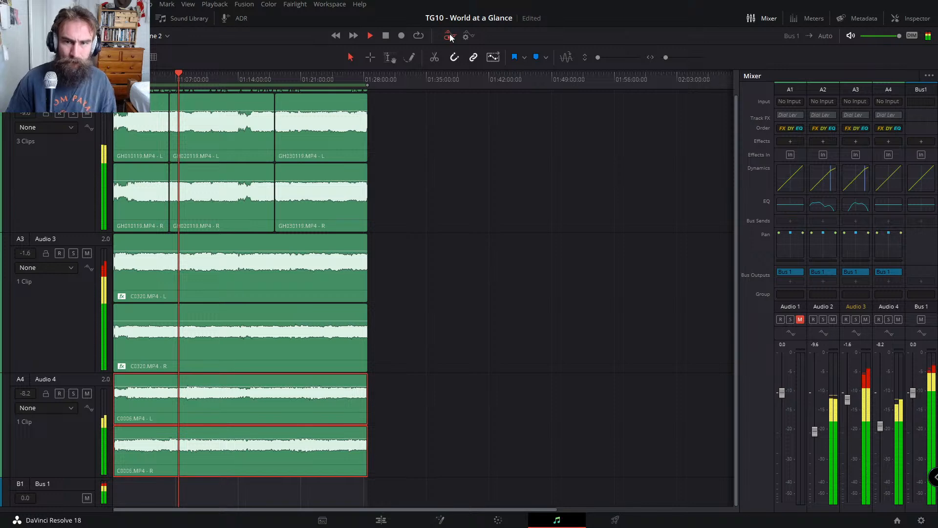
click(929, 76)
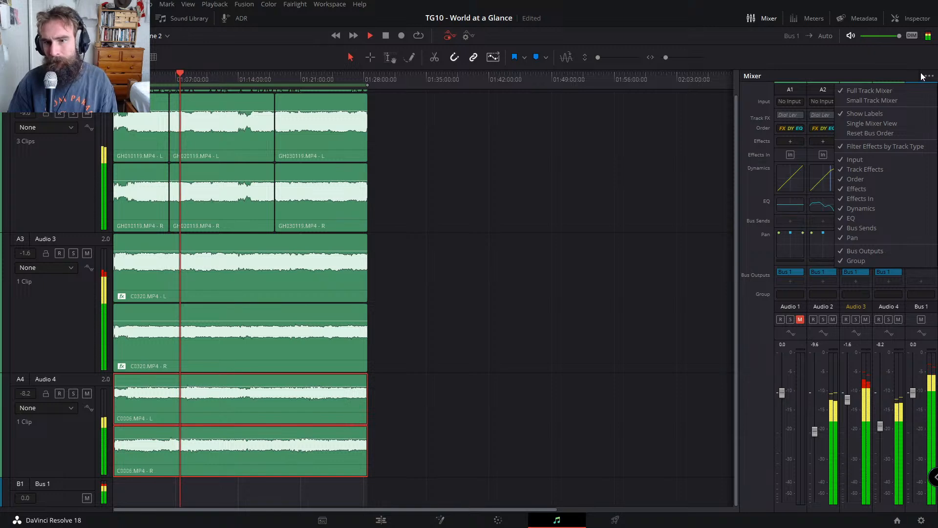
click(922, 77)
click(815, 16)
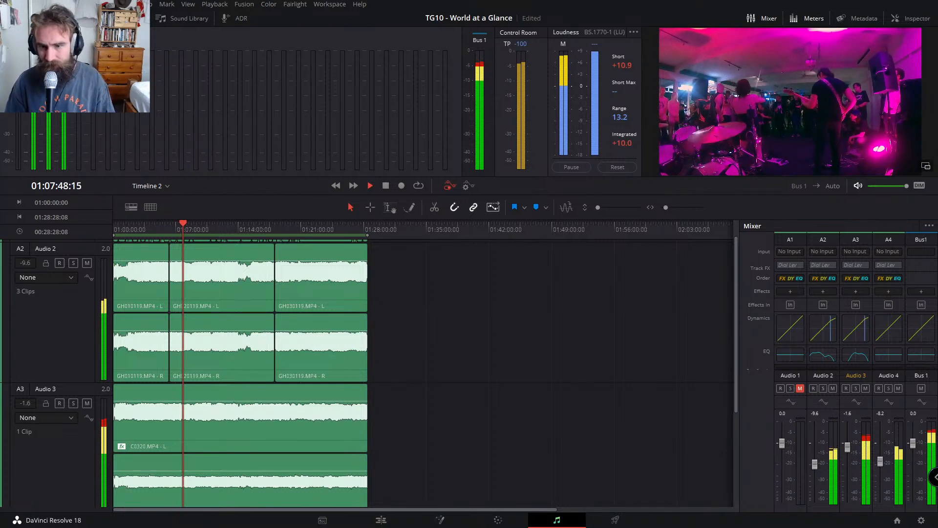
key(space)
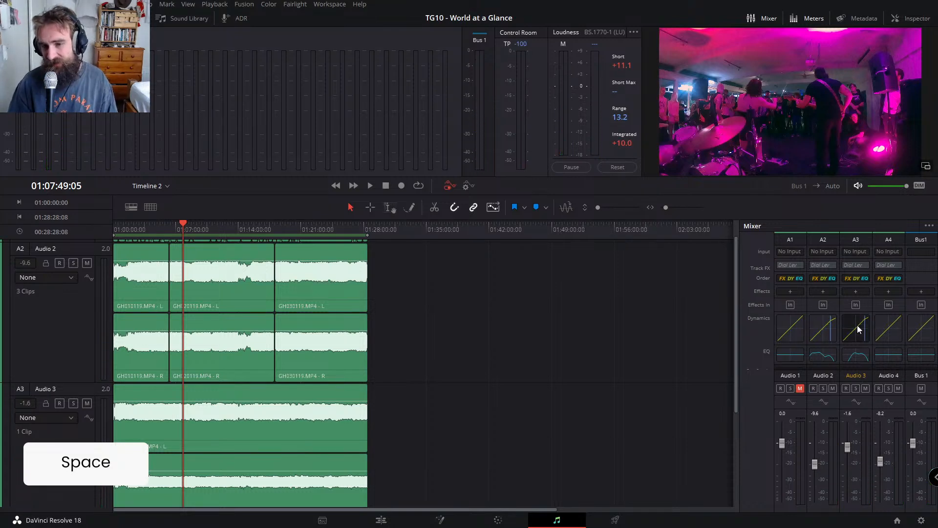
Step: Examine the effects, dynamics, EQ, pan and bus routing of the Audio 2 and Audio 3 mixer channels
click(852, 238)
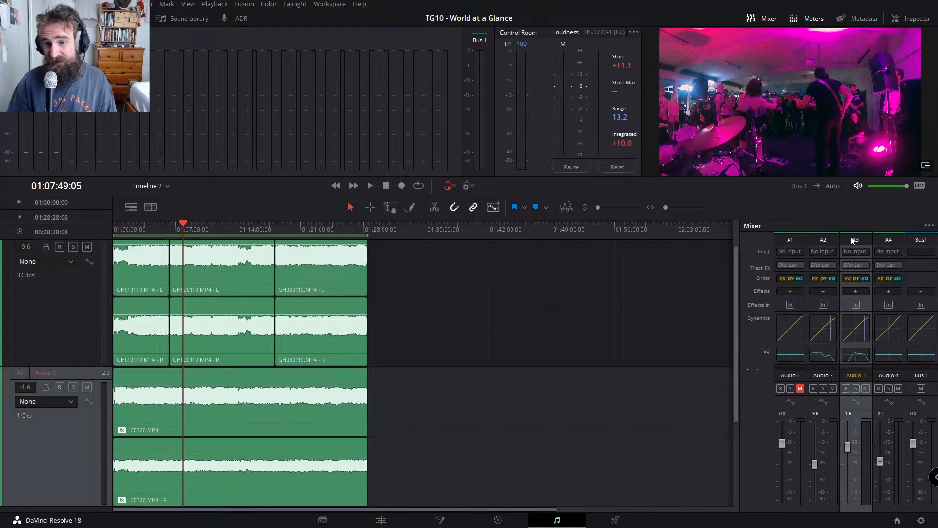
click(831, 240)
click(849, 239)
click(831, 240)
click(846, 237)
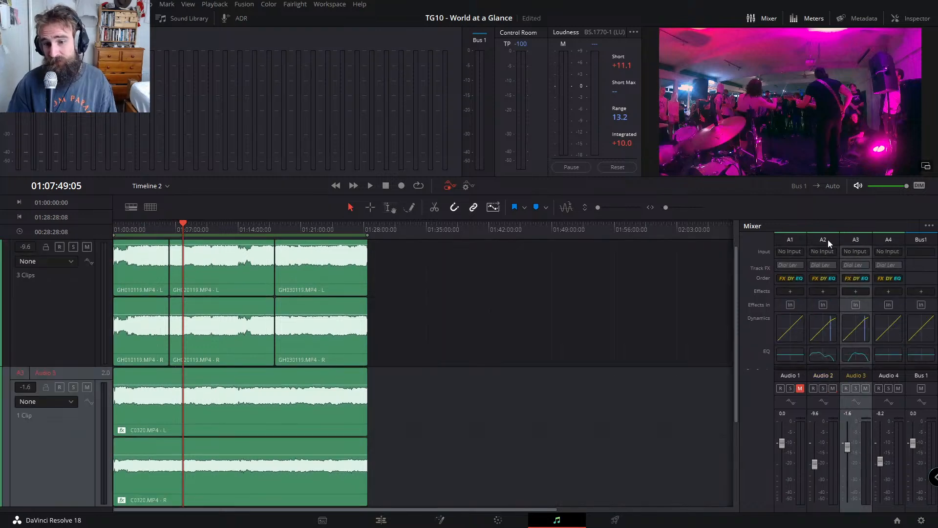
click(827, 239)
scroll(847, 293, down, 3)
scroll(847, 296, up, 3)
scroll(847, 295, down, 3)
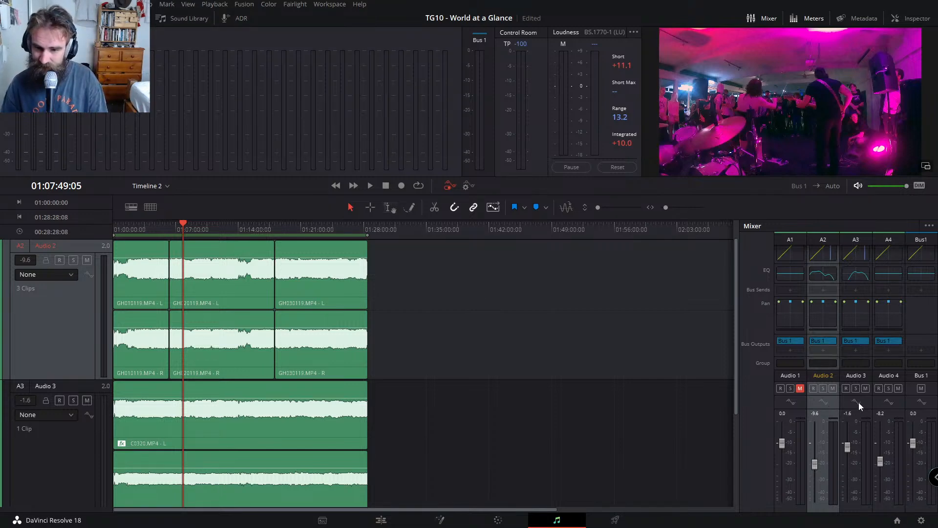
click(899, 401)
click(829, 404)
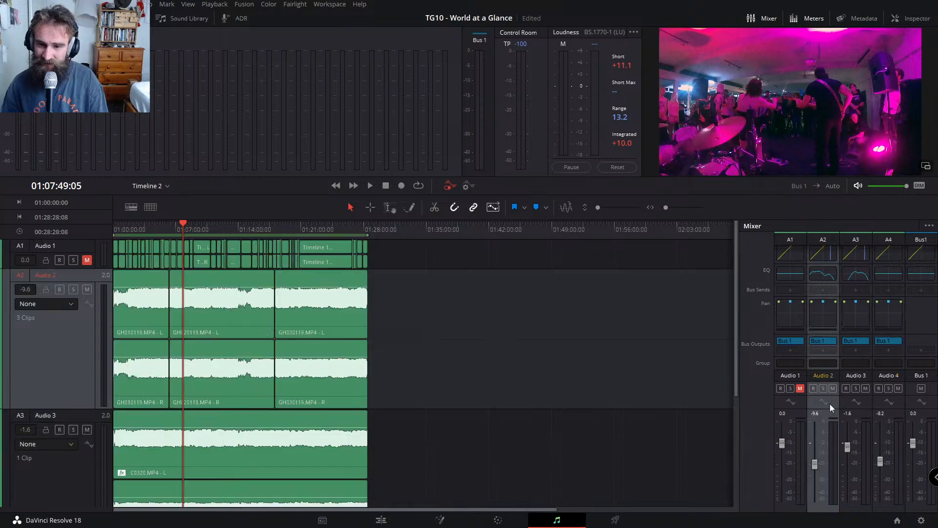
scroll(784, 356, up, 3)
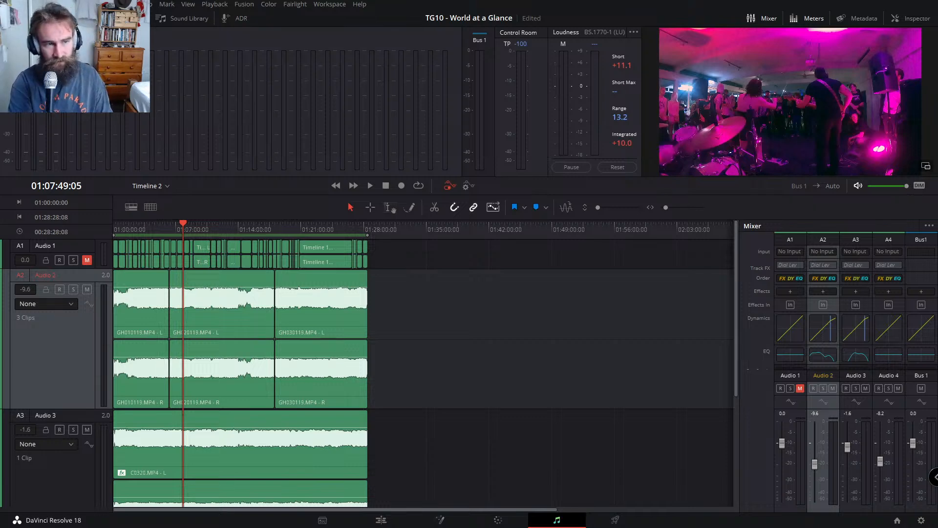
key(semicolon)
key(v)
key(e)
key(f)
key(a)
key(semicolon)
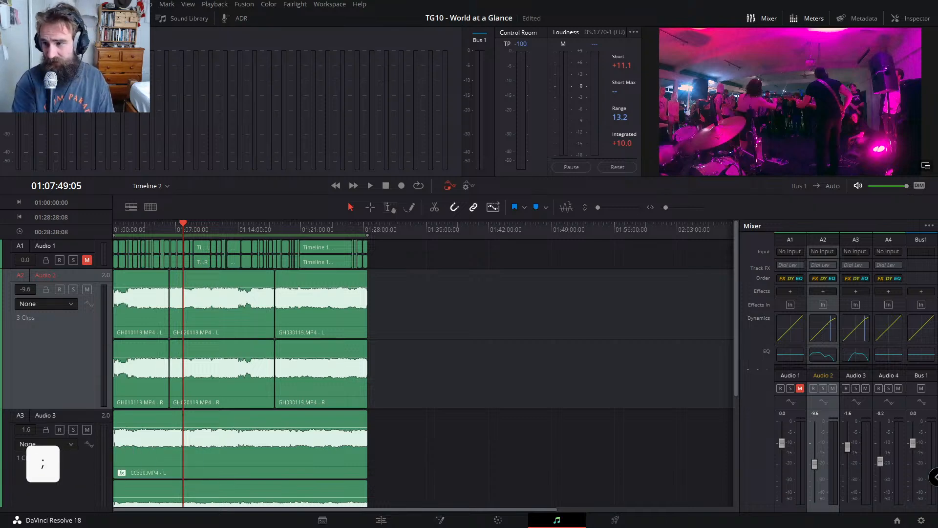
key(BackSpace)
key(BackSpace)
key(BackSpace)
key(BackSpace)
key(BackSpace)
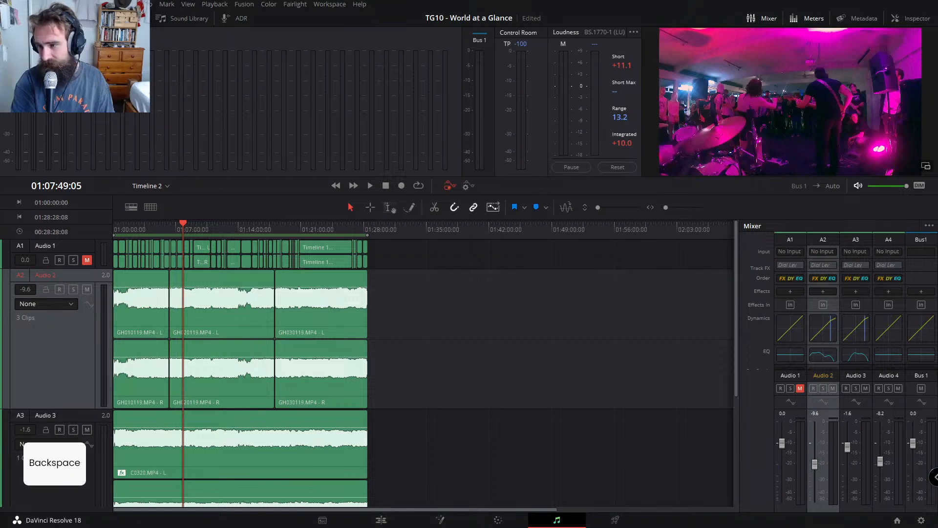
key(BackSpace)
key(semicolon)
key(BackSpace)
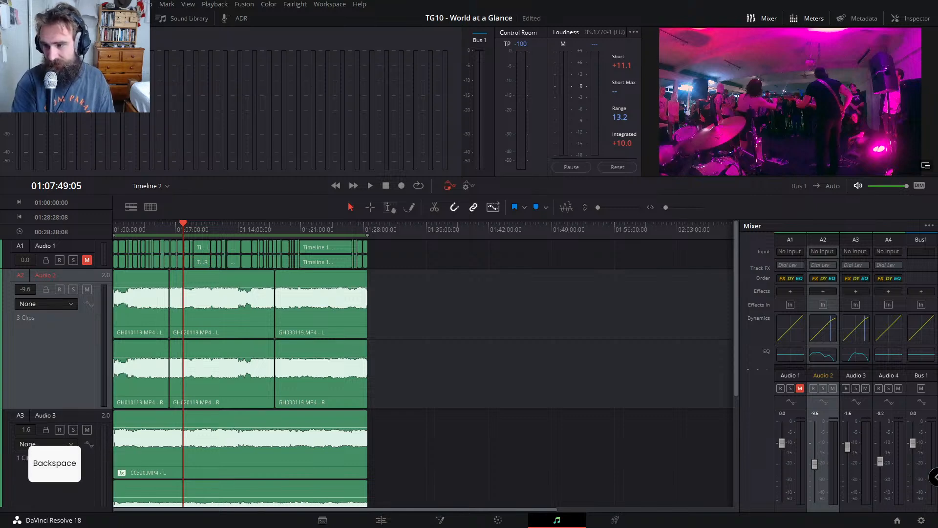
key(BackSpace)
key(o)
key(space)
key(r)
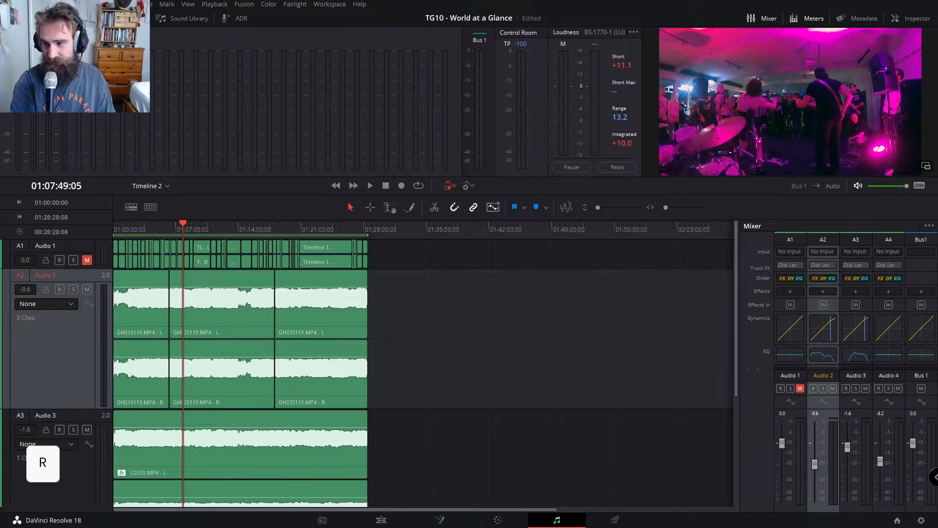
key(i)
key(o)
key(BackSpace)
key(r)
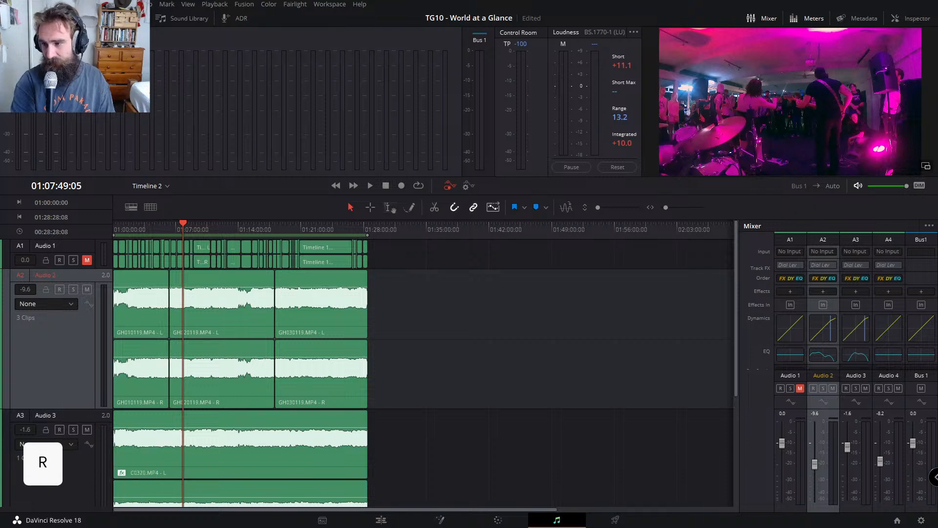
key(BackSpace)
key(o)
key(i)
key(r)
key(BackSpace)
key(BackSpace)
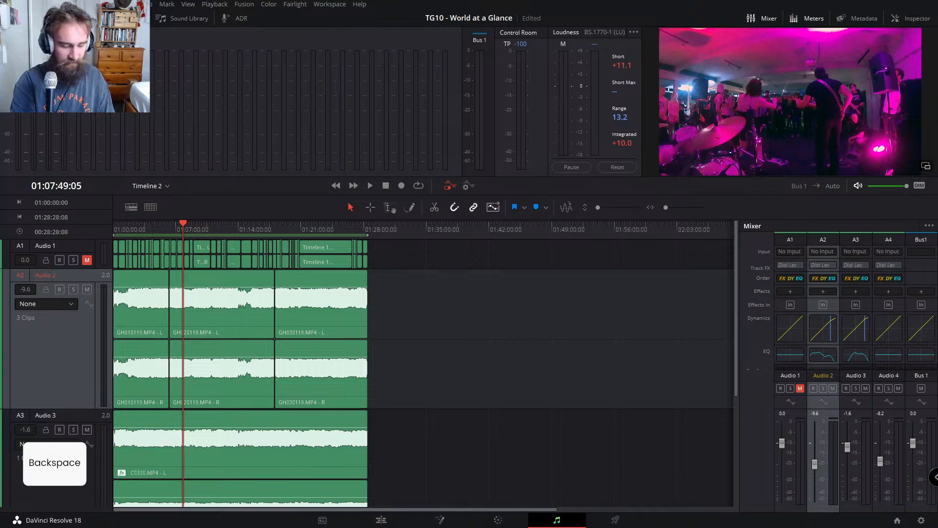
key(r)
key(BackSpace)
key(r)
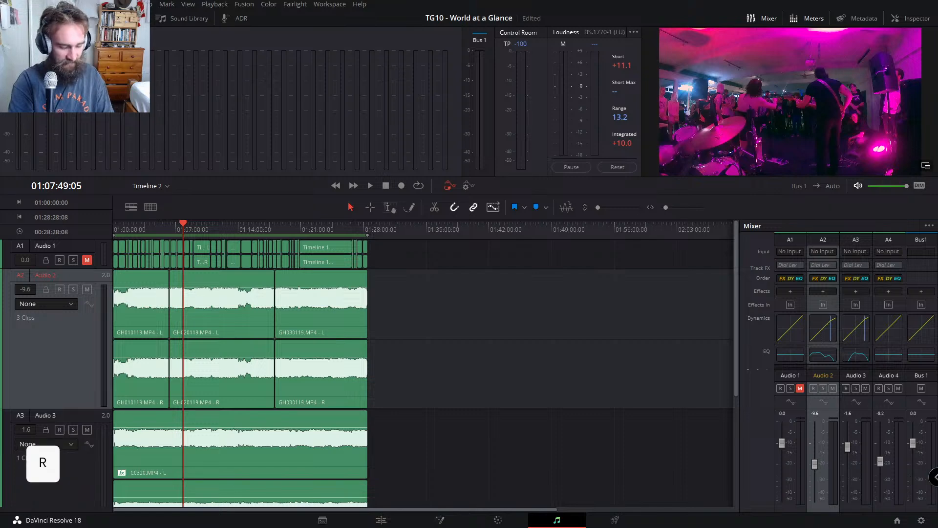
key(l)
key(i)
key(g)
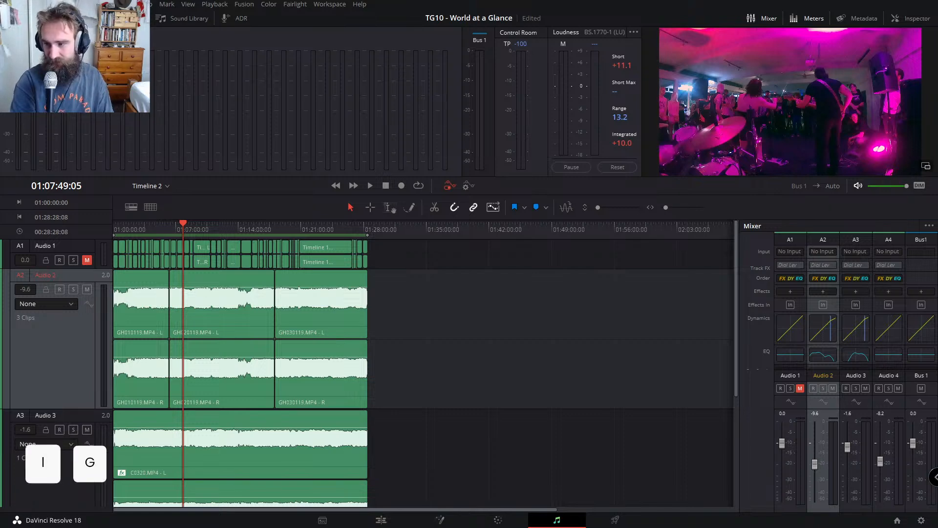
key(space)
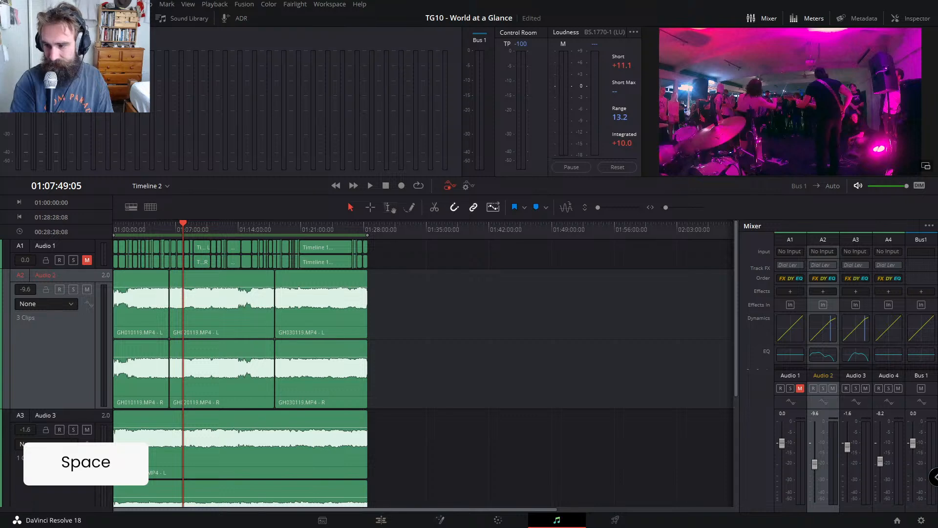
key(b)
key(e)
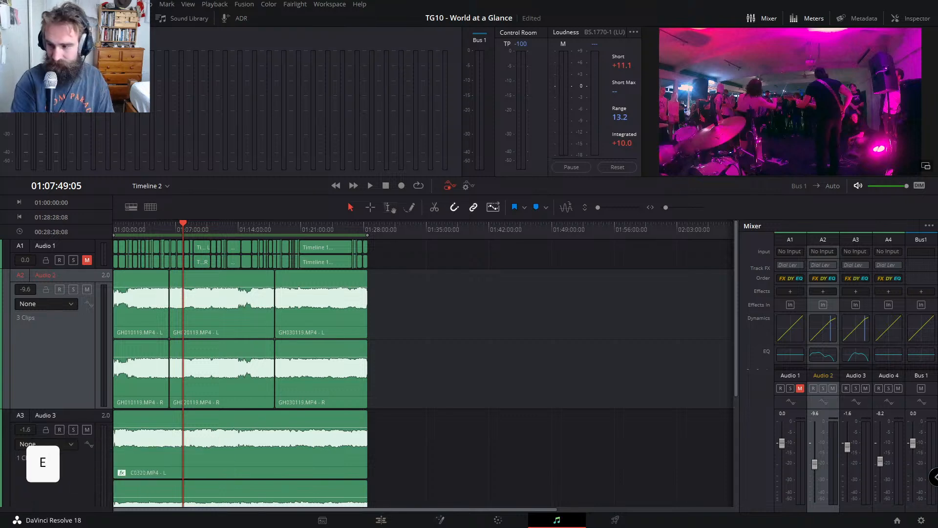
key(t)
key(s)
key(space)
key(a)
key(n)
key(d)
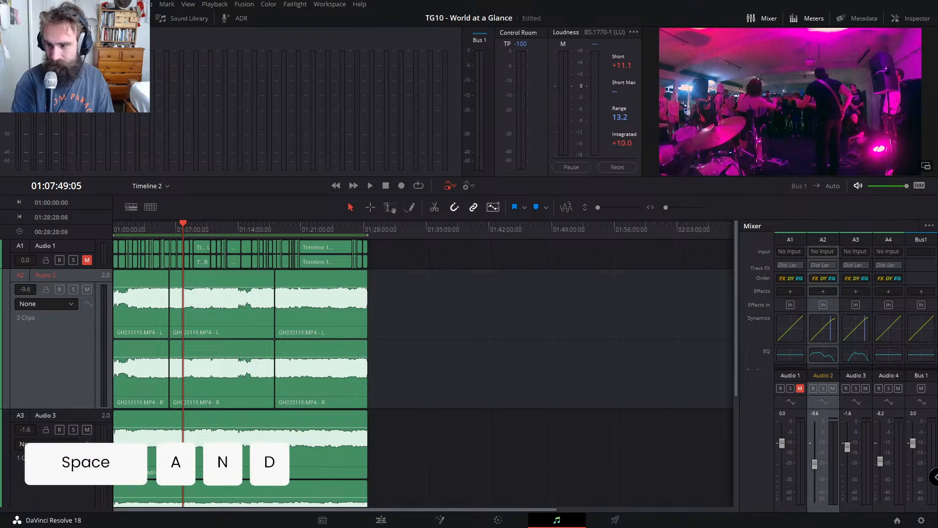
key(o)
key(f)
key(Return)
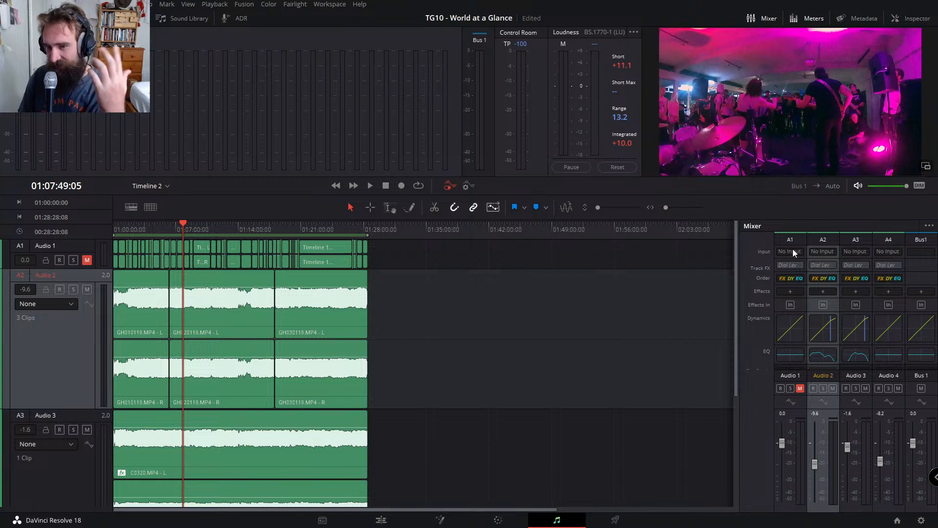
Step: View the plug-in effect categories offered for the Audio 2 channel and dismiss the list
click(820, 292)
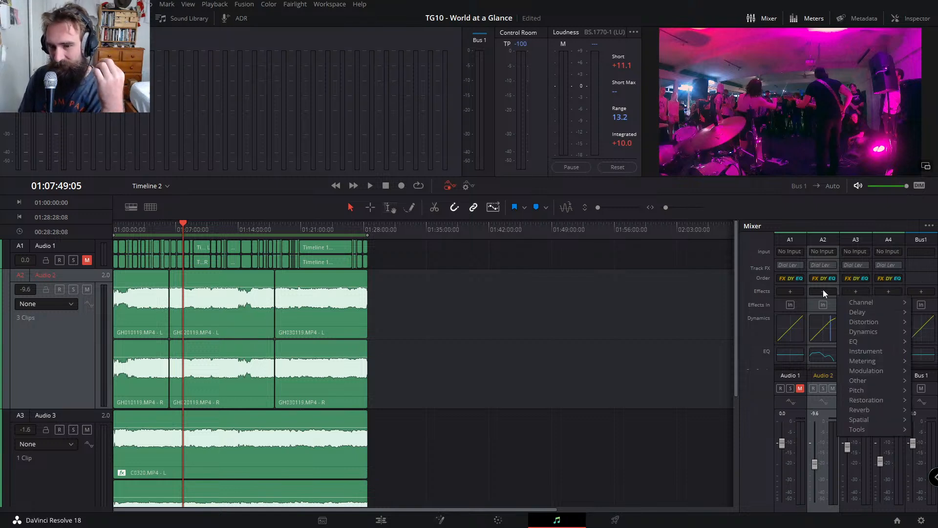
click(852, 228)
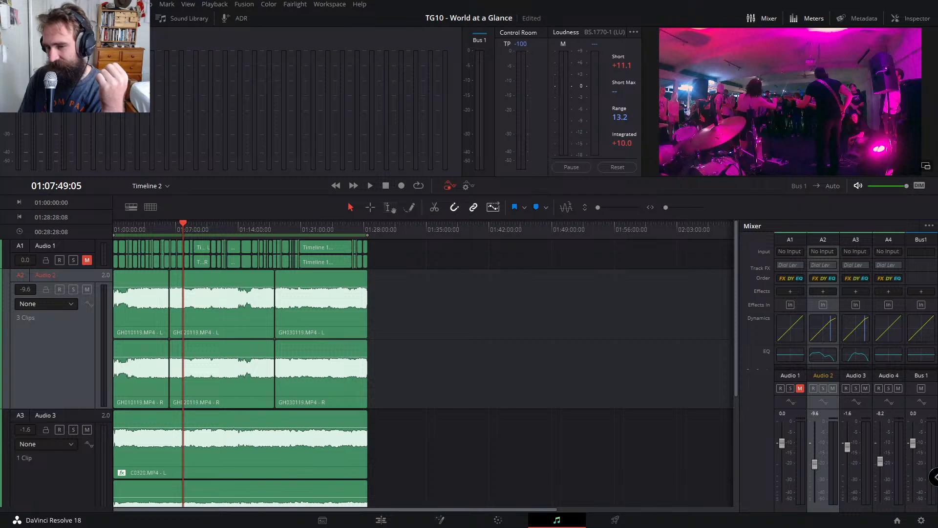
click(823, 305)
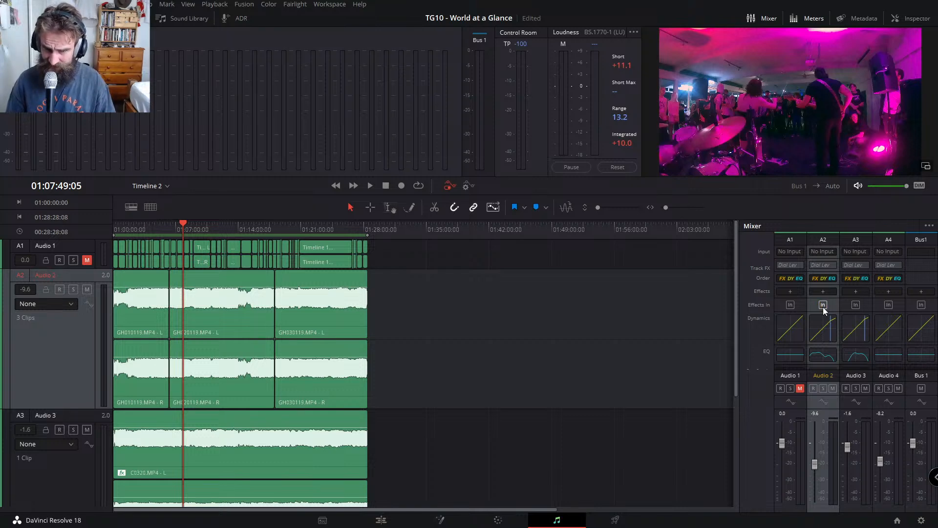
scroll(823, 310, down, 2)
scroll(823, 310, up, 2)
Step: Toggle Effects In on Audio 2, Audio 3 and Audio 4 during playback, leave it on only for Audio 4, and stop playback
key(space)
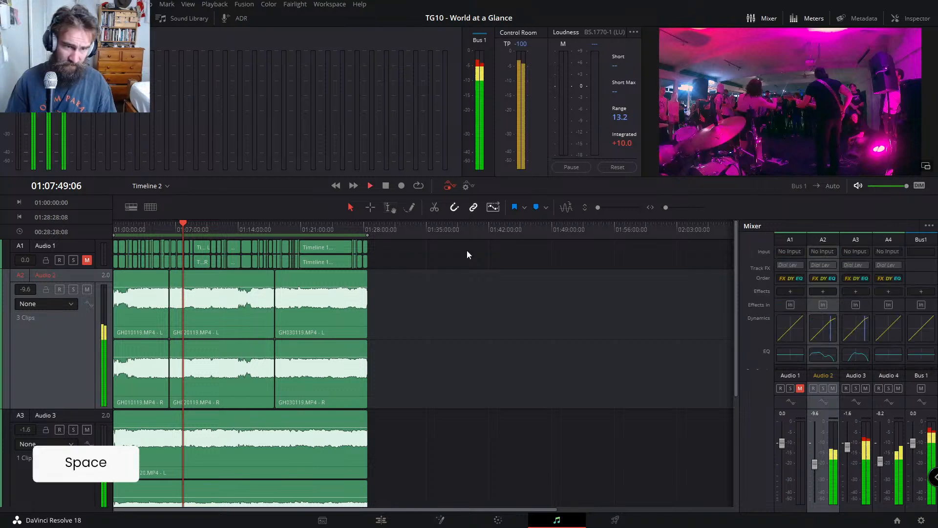
click(824, 305)
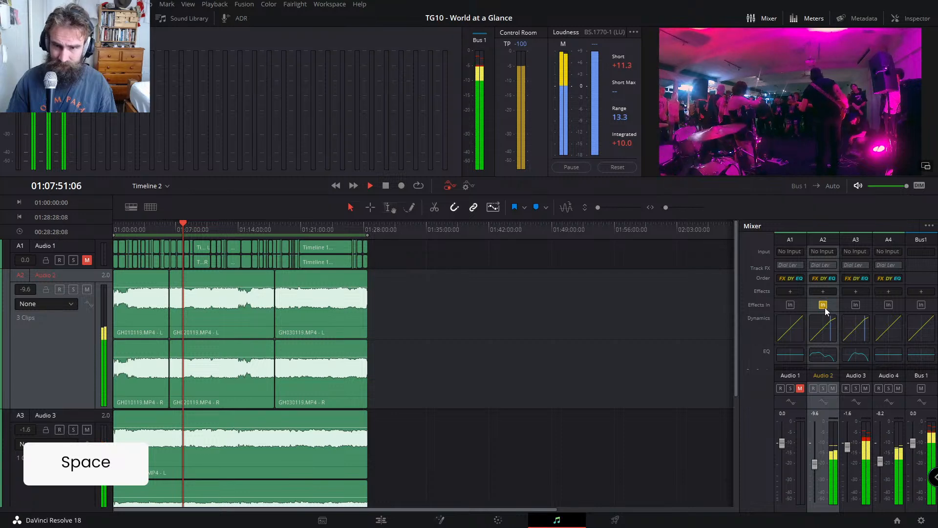
click(825, 307)
click(825, 306)
click(855, 305)
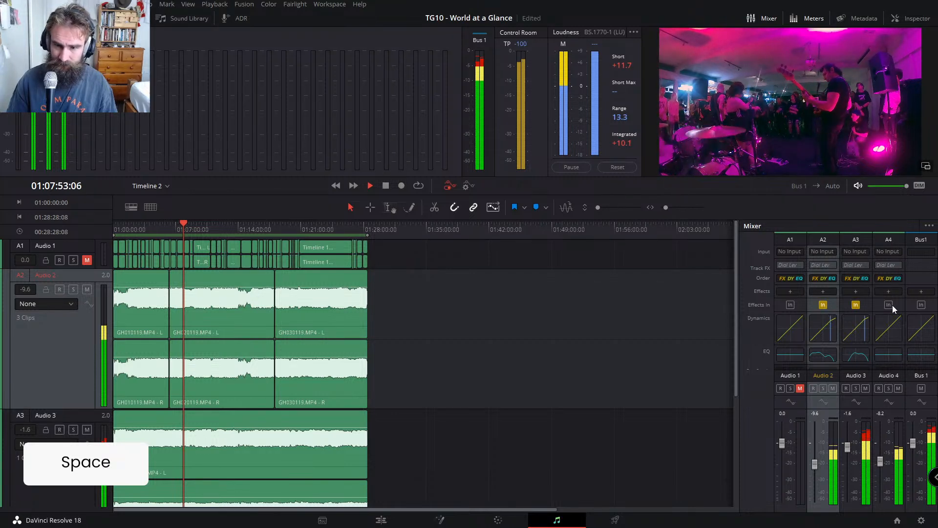
click(891, 305)
click(855, 305)
click(824, 304)
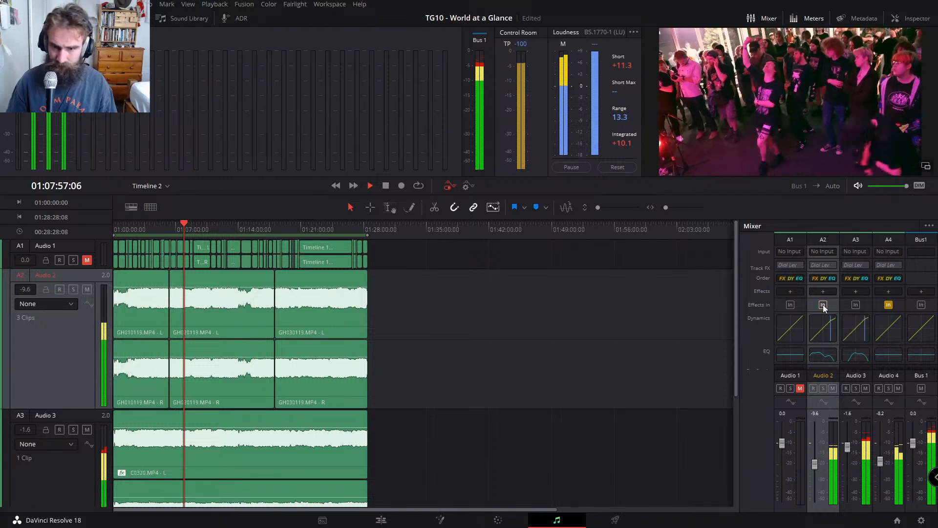
key(space)
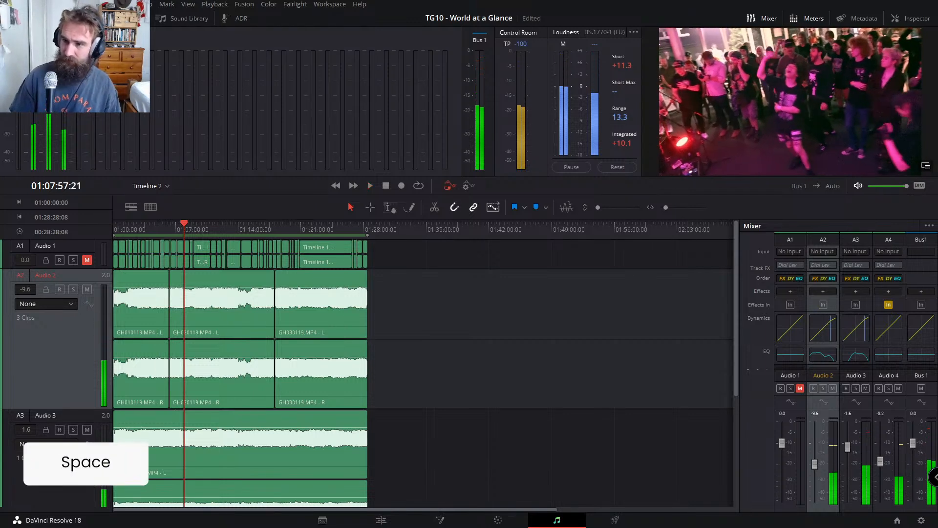
key(e)
key(c)
key(BackSpace)
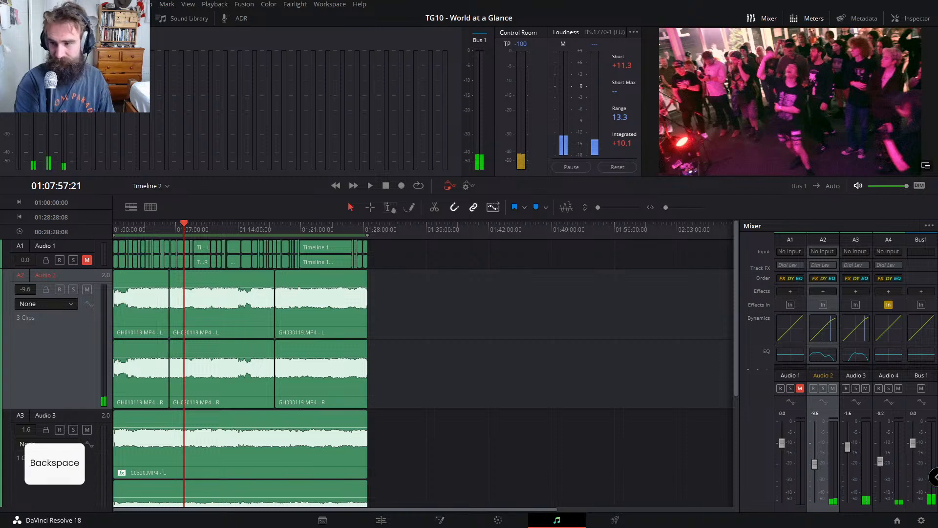
key(e)
key(c)
key(s)
key(space)
key(BackSpace)
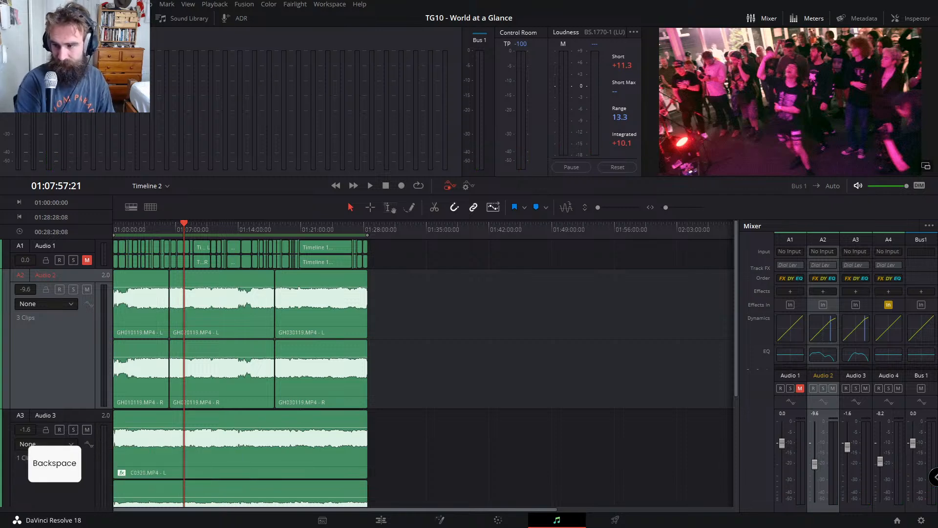
key(o)
key(shift)
key(space)
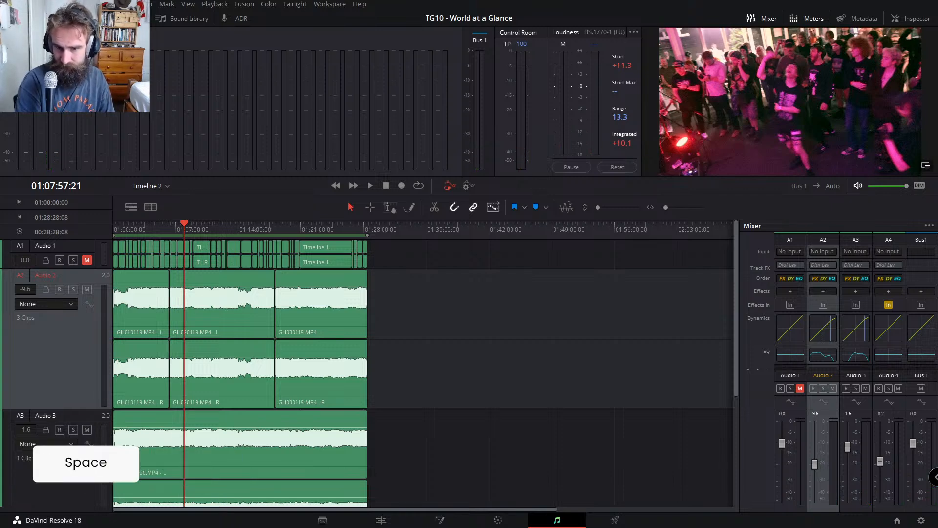
key(r)
key(semicolon)
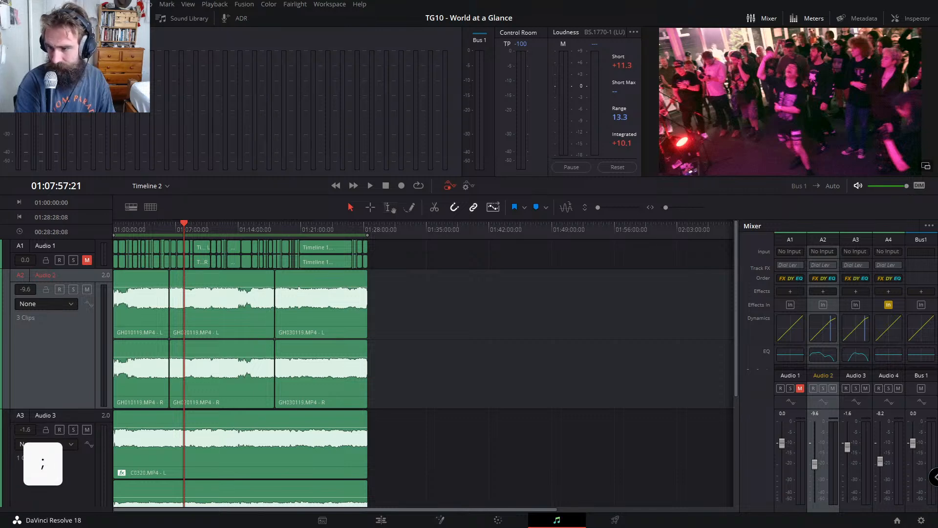
key(BackSpace)
key(semicolon)
key(BackSpace)
key(l)
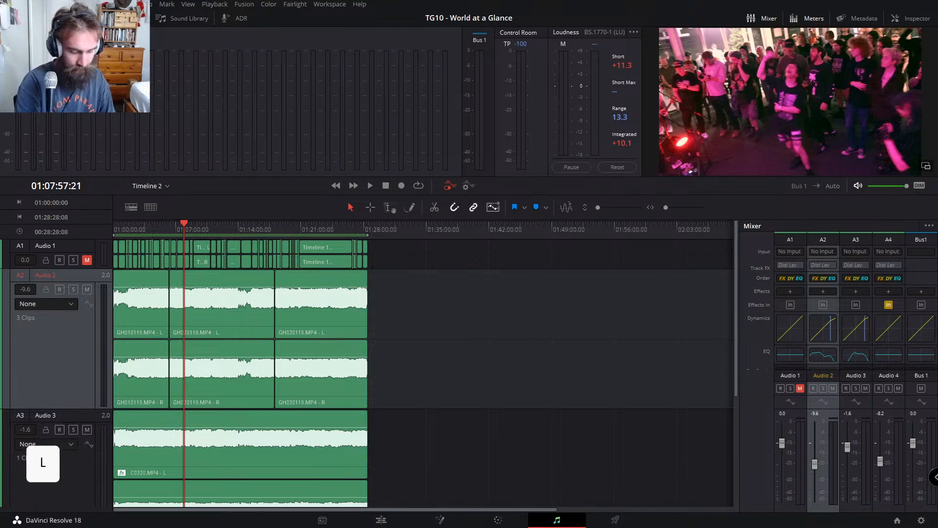
key(i)
key(g)
key(BackSpace)
key(BackSpace)
key(i)
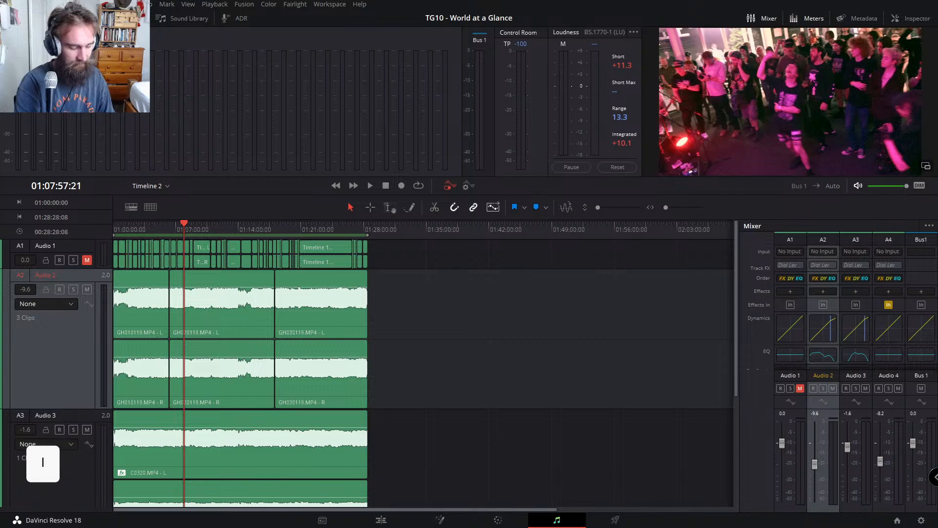
key(g)
key(h)
key(t)
key(Return)
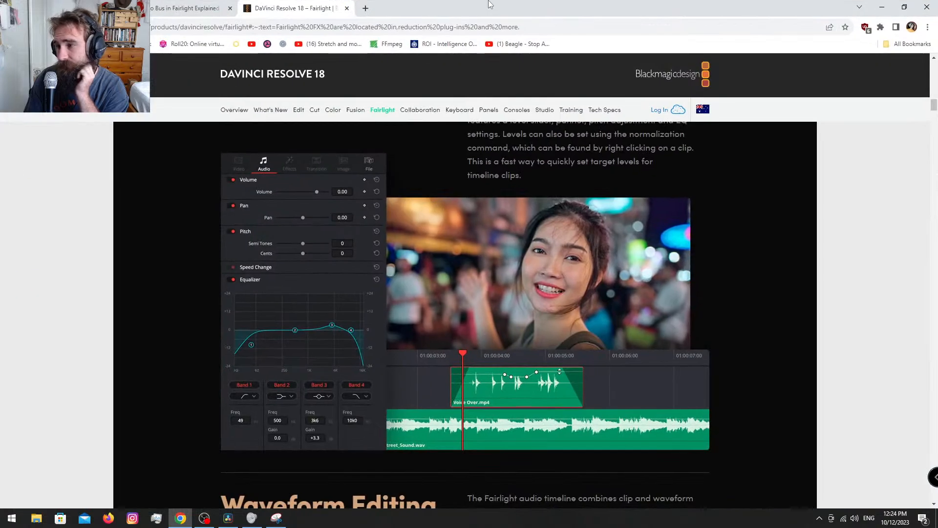
Step: Examine the Fairlight web page's sections on editing, the mixer, EQ and dynamics, and move the browser aside to return to DaVinci Resolve
scroll(473, 232, up, 12)
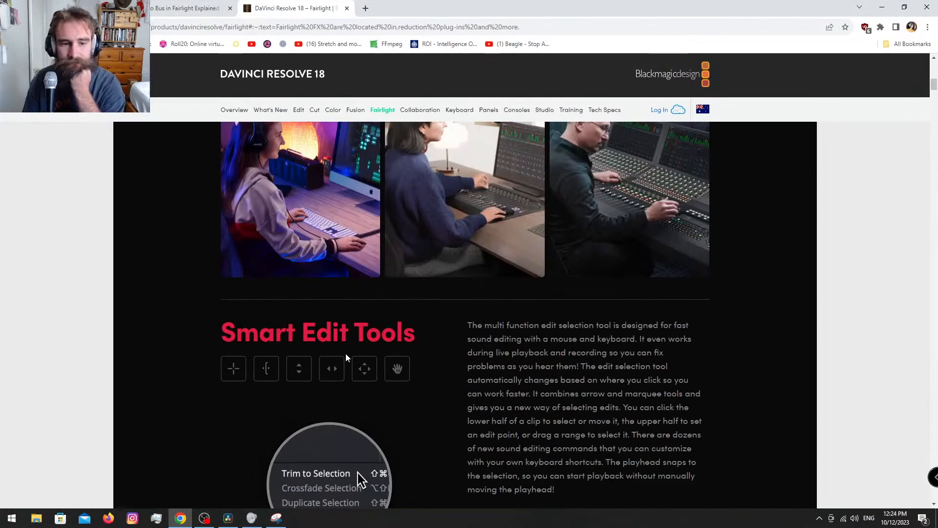
scroll(340, 432, down, 2)
scroll(347, 421, up, 8)
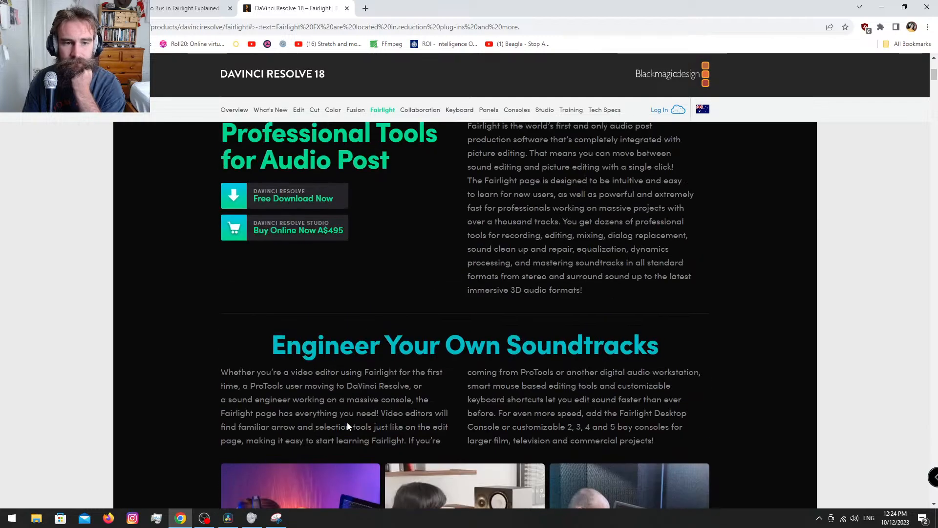
scroll(500, 406, up, 6)
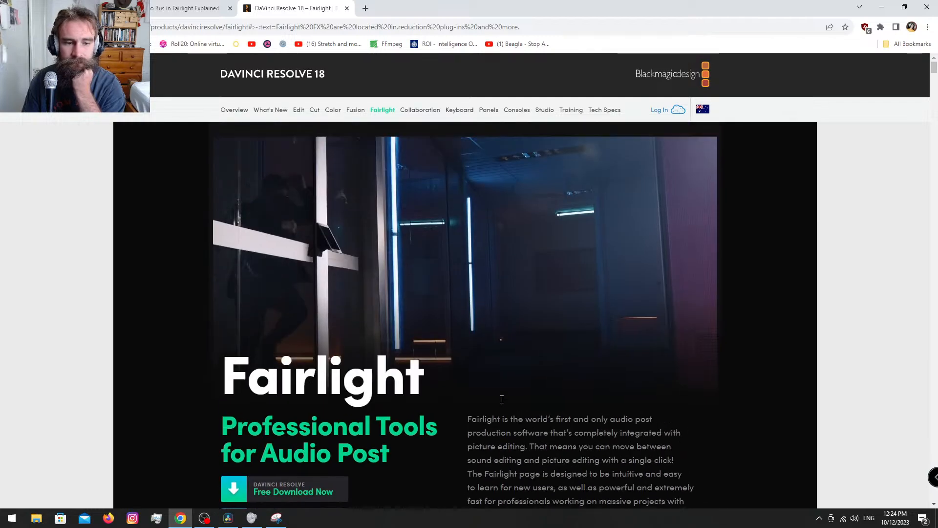
scroll(501, 398, down, 5)
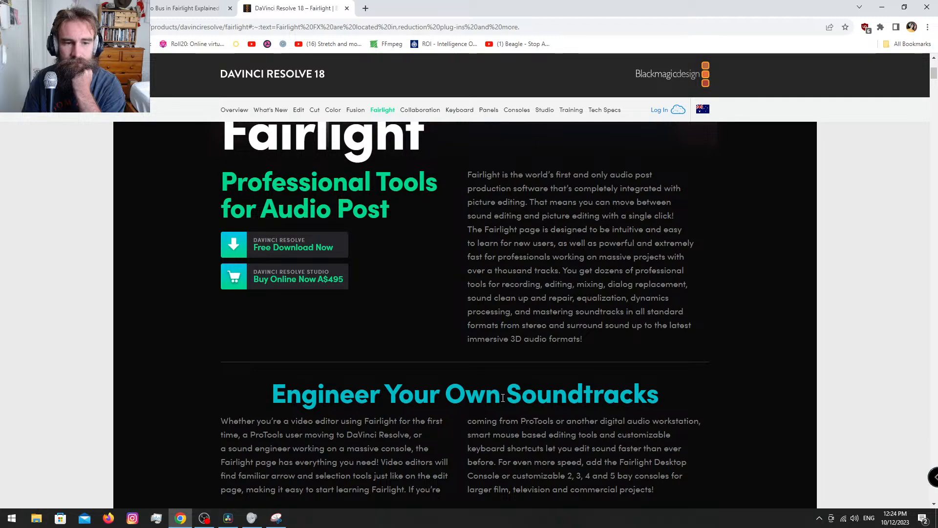
scroll(502, 397, down, 10)
scroll(504, 400, down, 12)
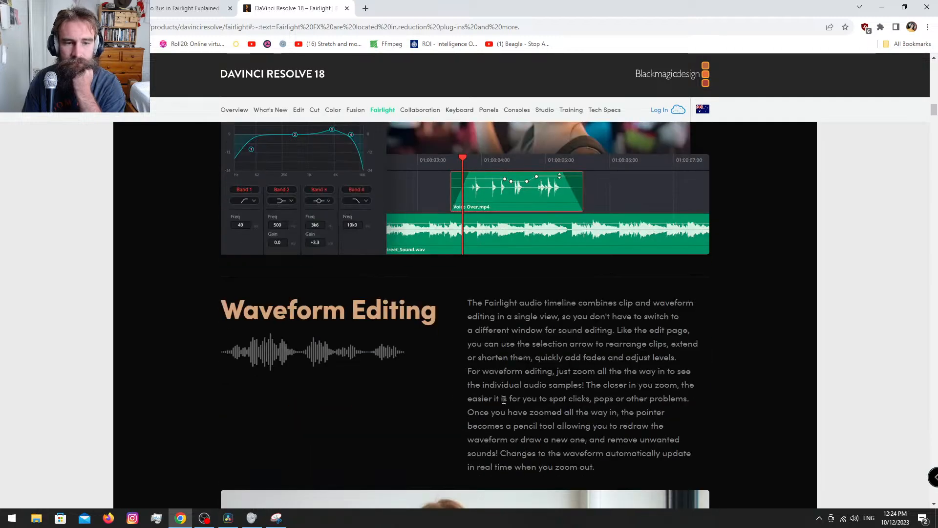
scroll(503, 400, down, 4)
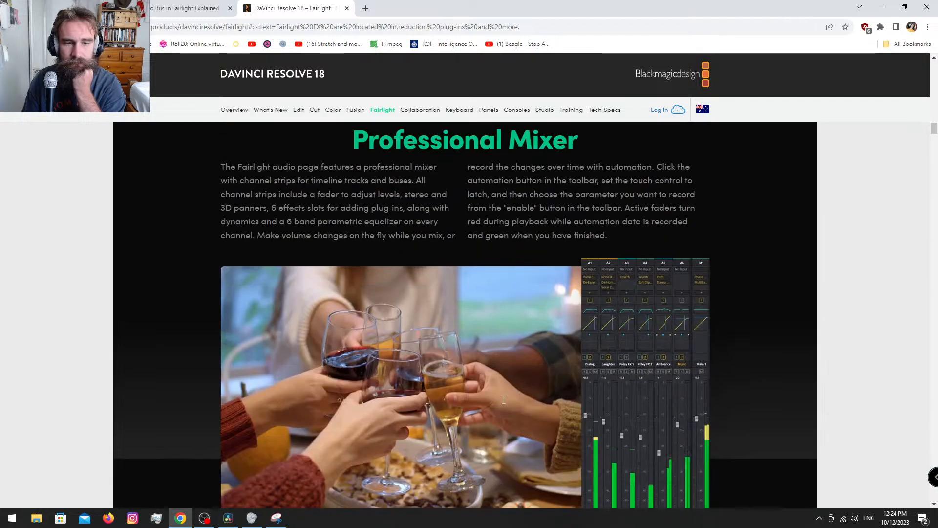
scroll(504, 400, up, 4)
scroll(504, 400, down, 12)
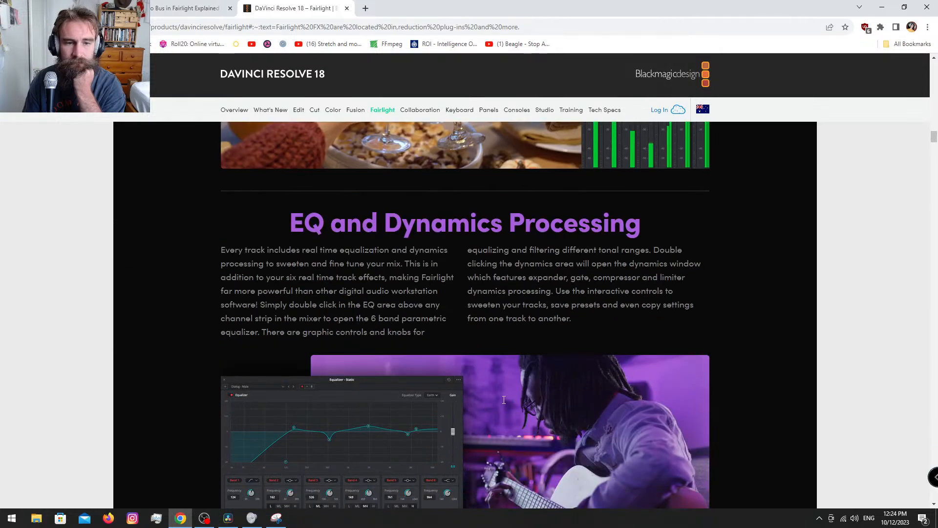
scroll(332, 301, down, 8)
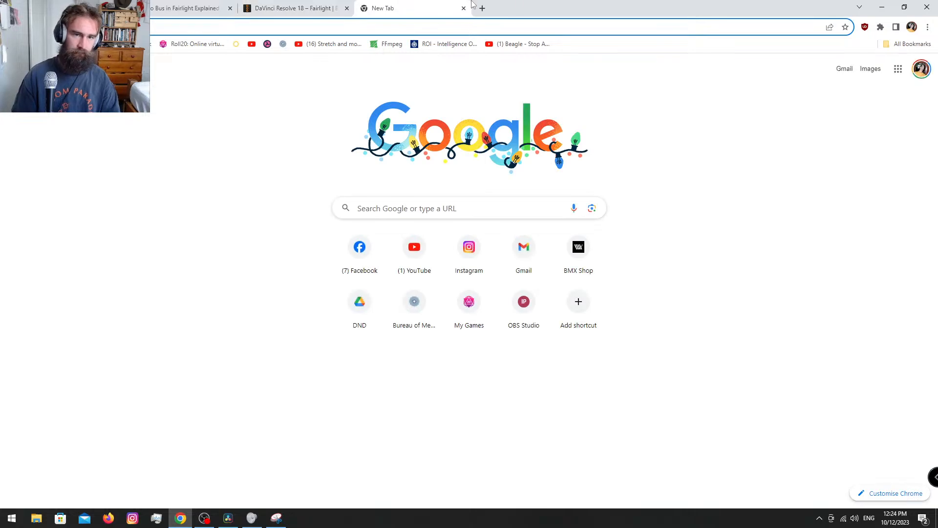
click(904, 7)
drag(680, 91, 937, 93)
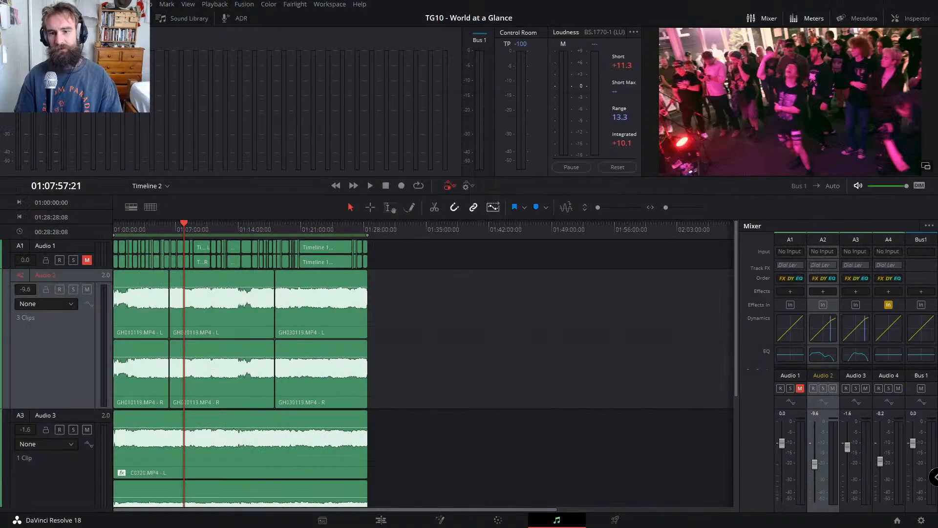
key(r)
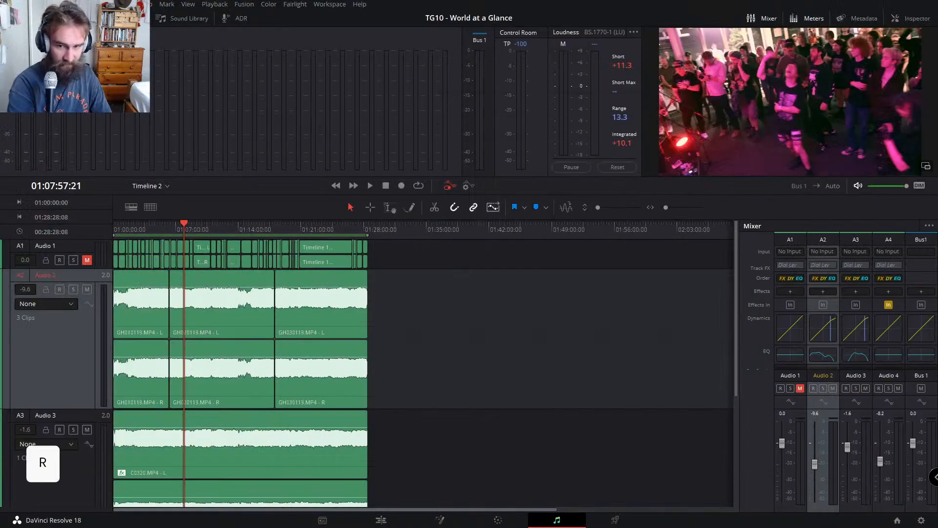
key(space)
key(BackSpace)
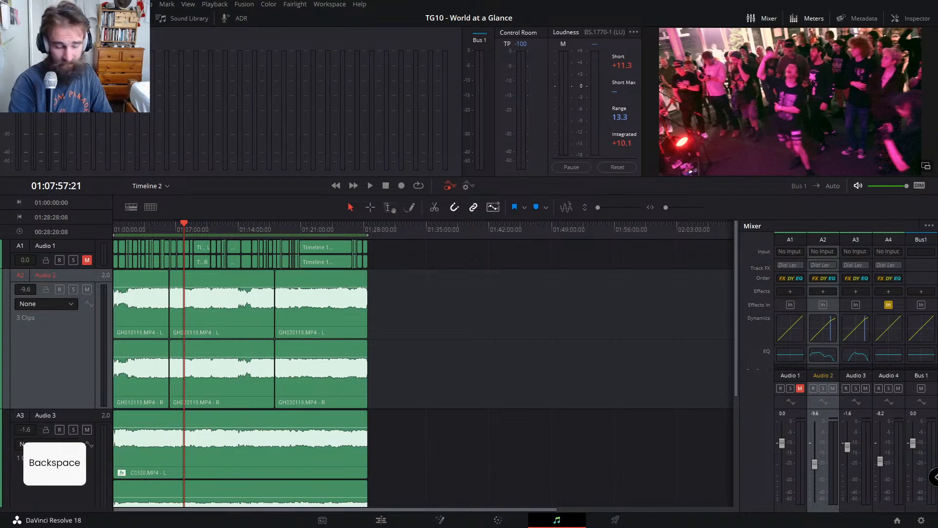
key(u)
key(r)
key(n)
key(space)
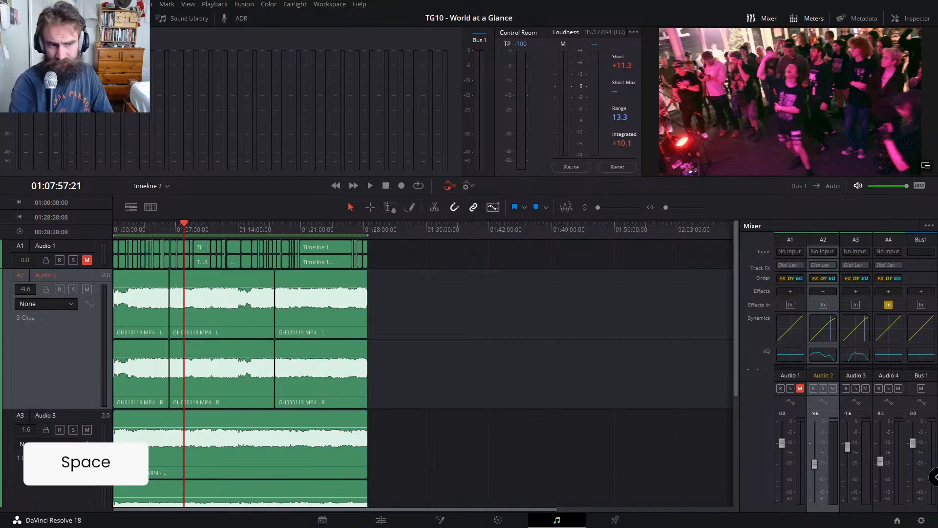
key(o)
key(space)
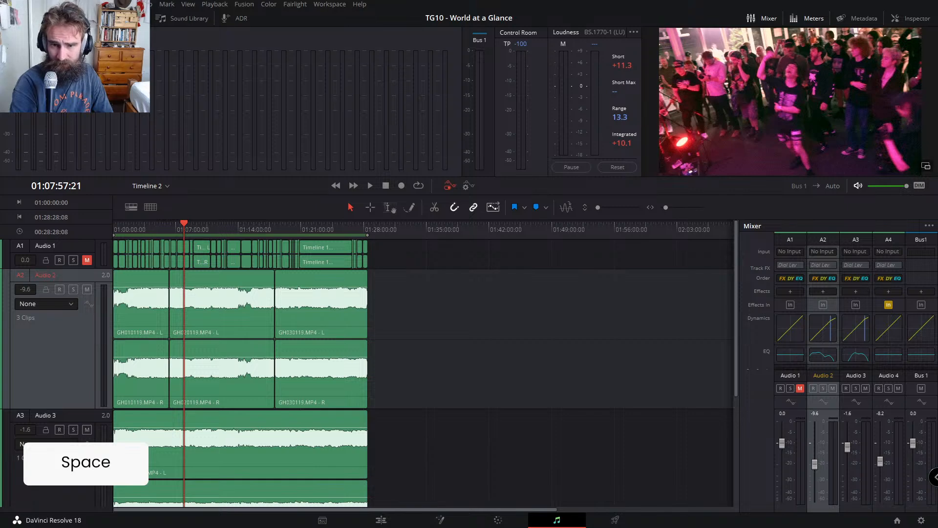
key(y)
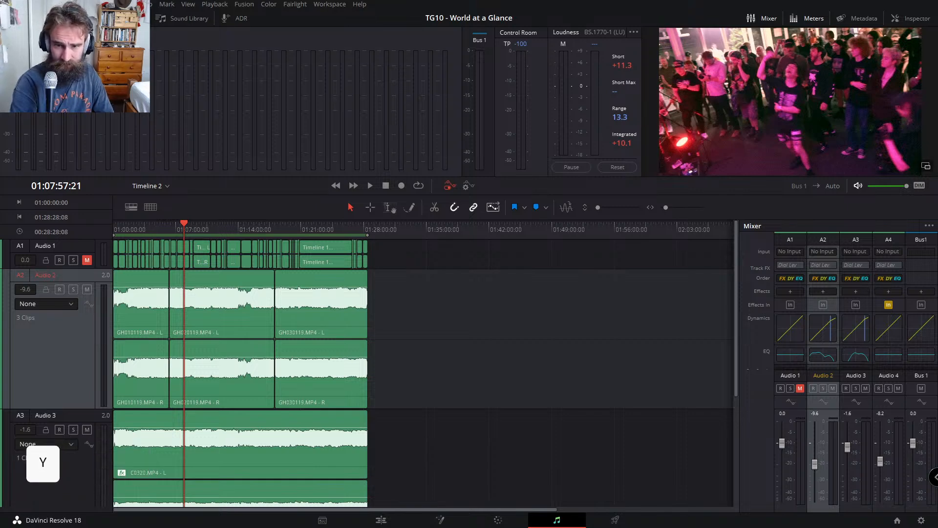
key(i)
key(c)
key(a)
key(n)
key(d)
key(space)
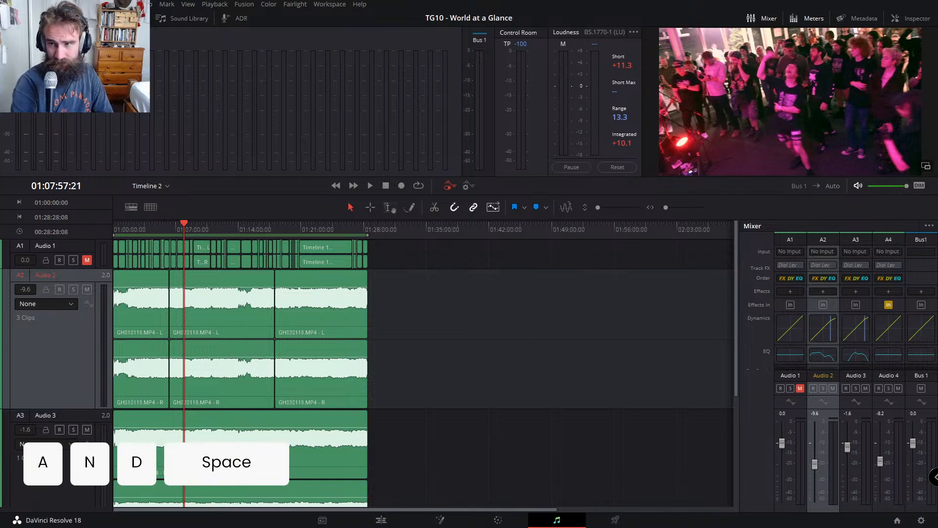
key(space)
key(f)
key(i)
key(BackSpace)
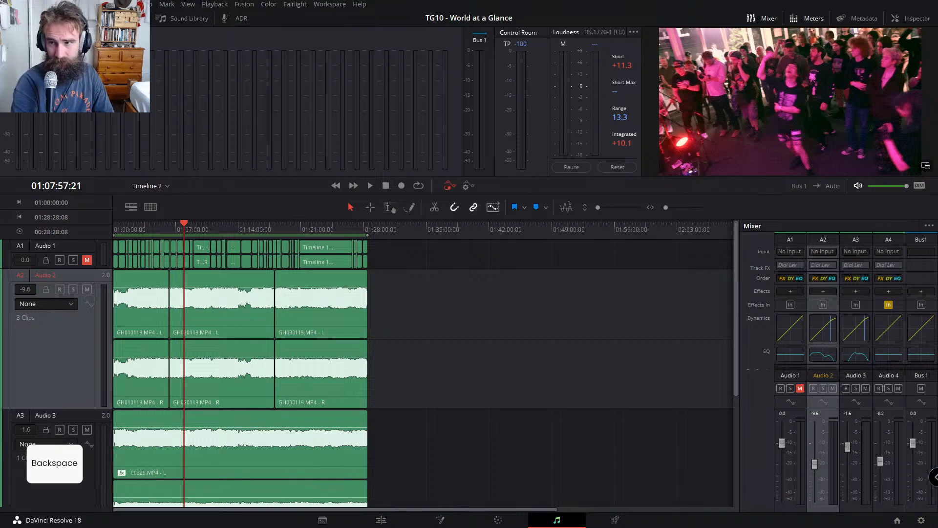
key(i)
key(space)
key(e)
key(r)
key(Return)
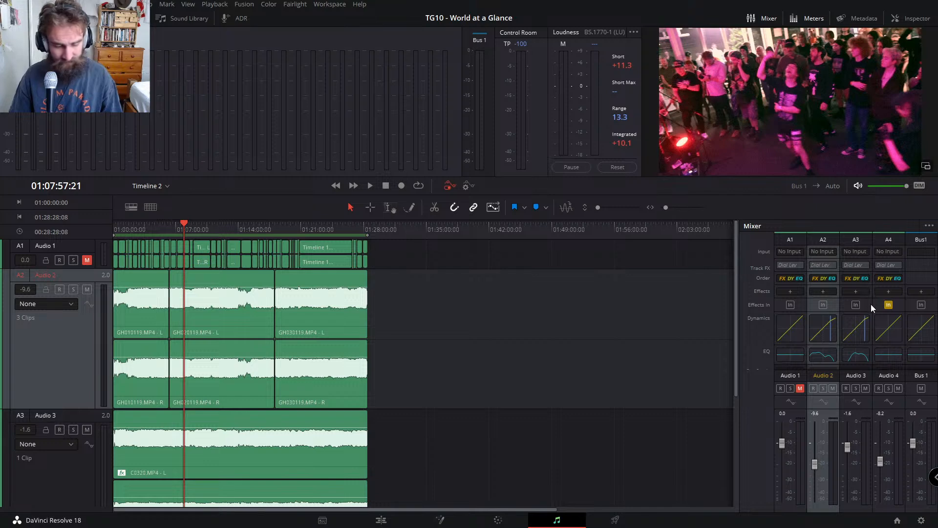
Step: Mark an in point at the current playhead position, 01:07:57:21, and select the Audio 2 mixer channel
key(i)
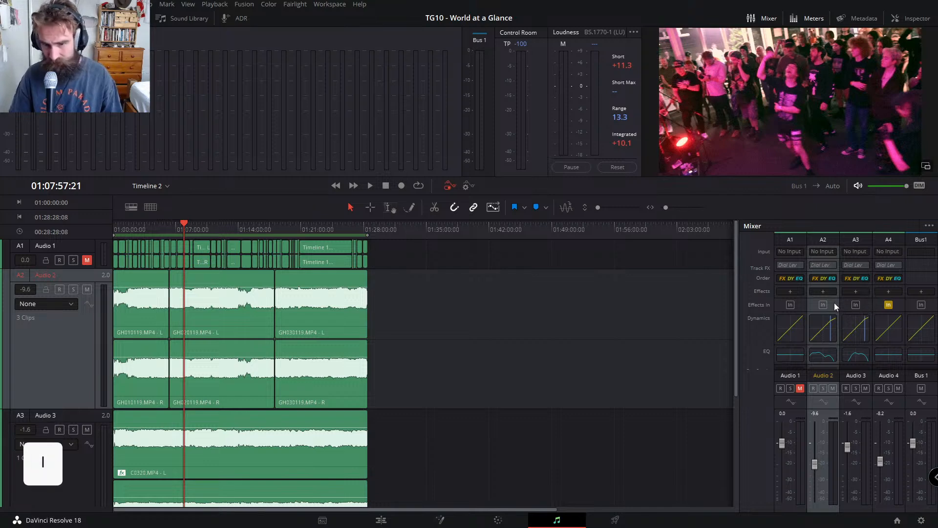
key(i)
click(866, 303)
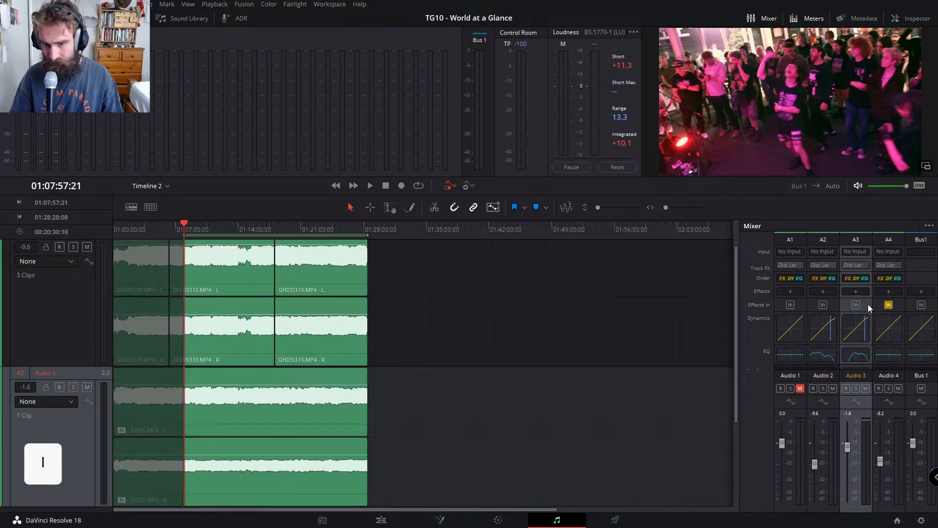
click(829, 302)
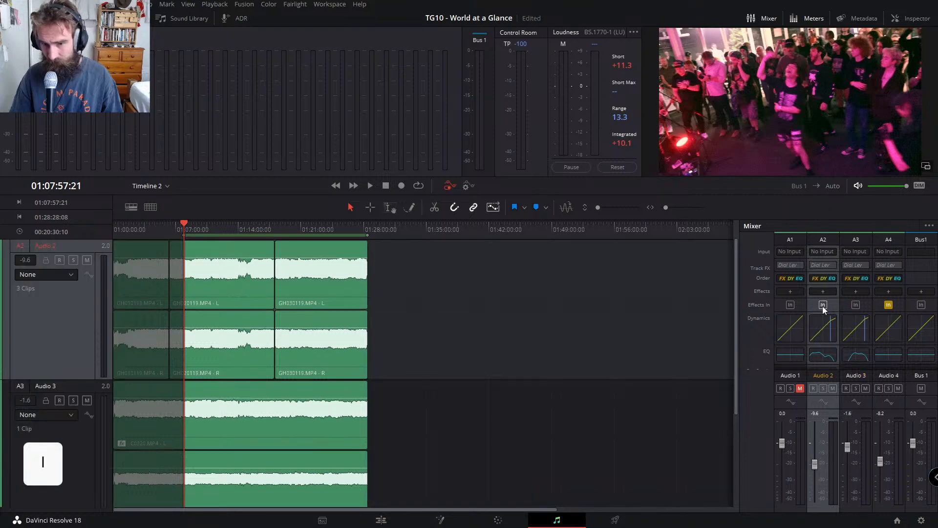
Step: View the input patching for the Audio 2 channel and its available source types, and close the patch window unchanged
click(827, 251)
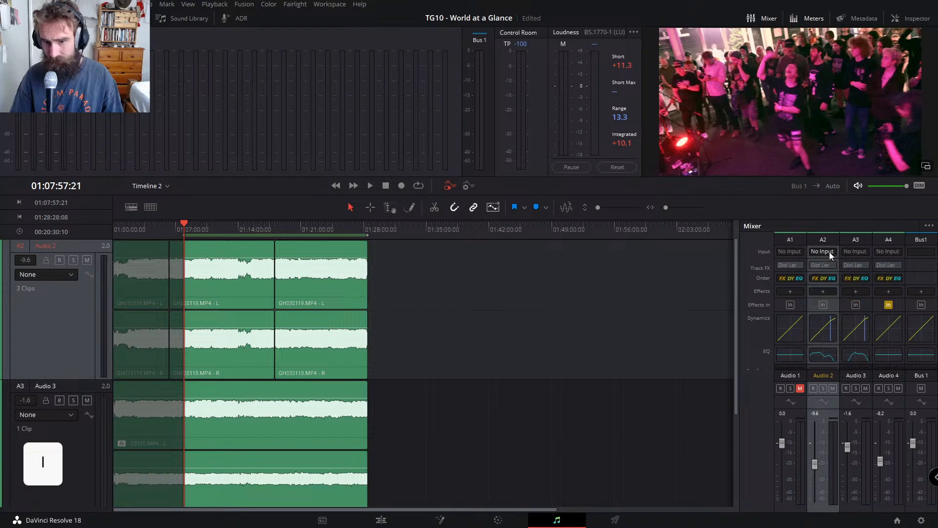
click(832, 276)
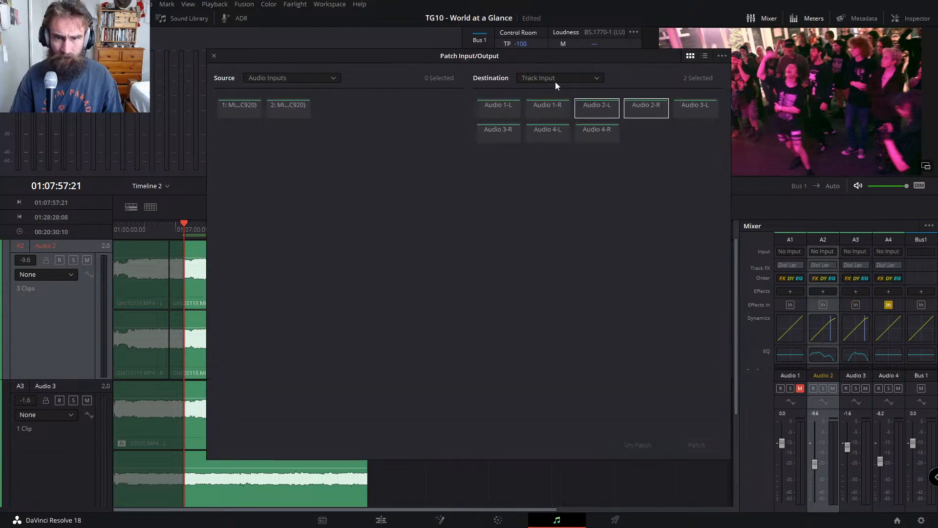
click(286, 79)
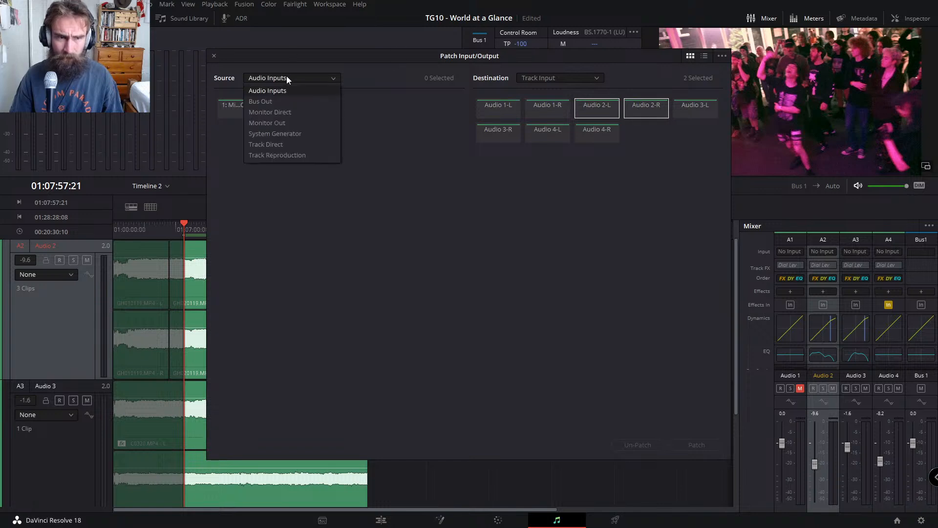
click(287, 77)
click(214, 55)
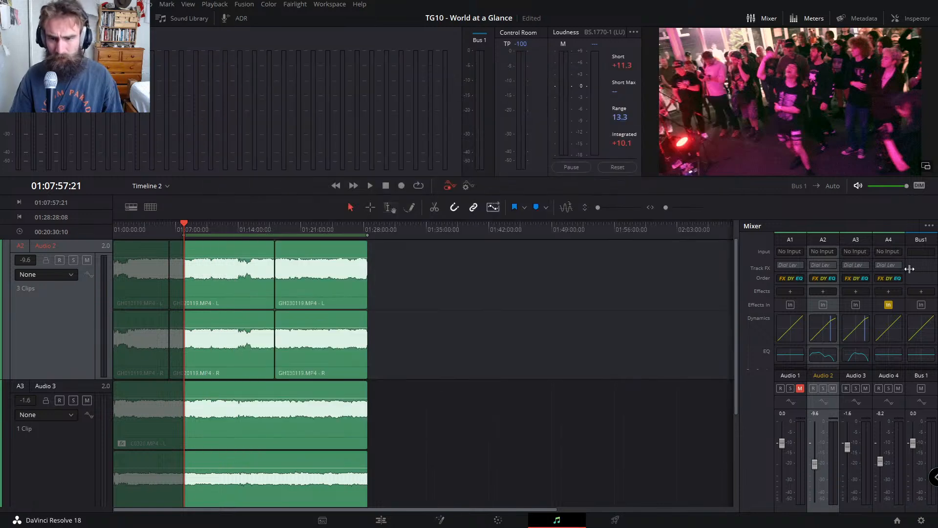
Step: Turn off Effects In on Audio 4, view the channel's input options and dismiss them
click(888, 304)
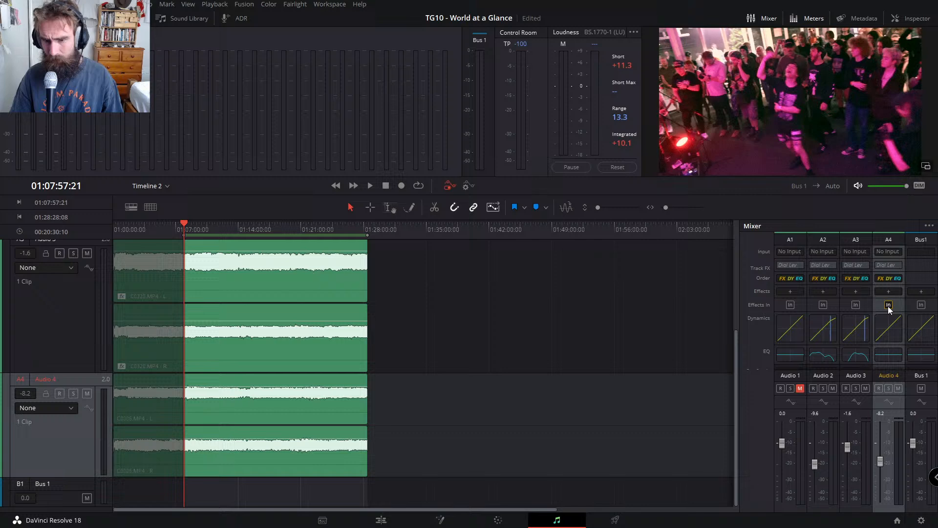
click(888, 252)
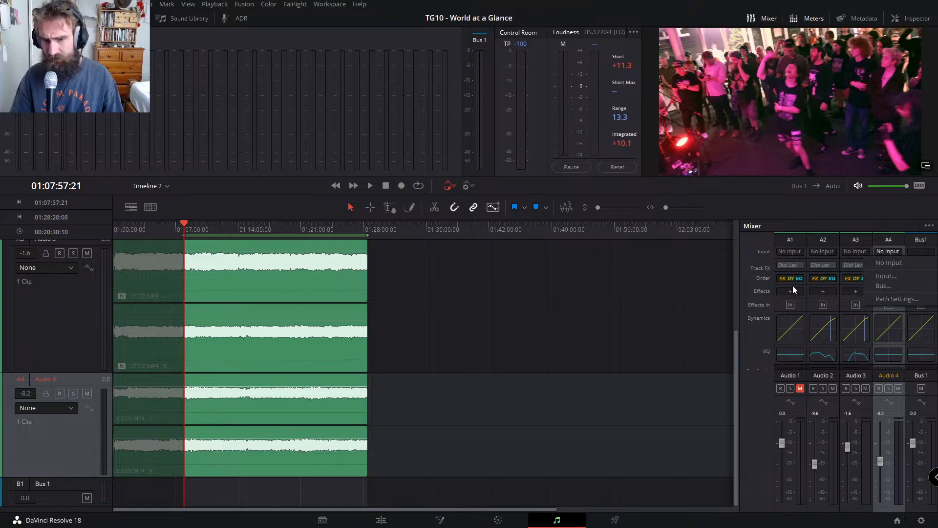
click(751, 287)
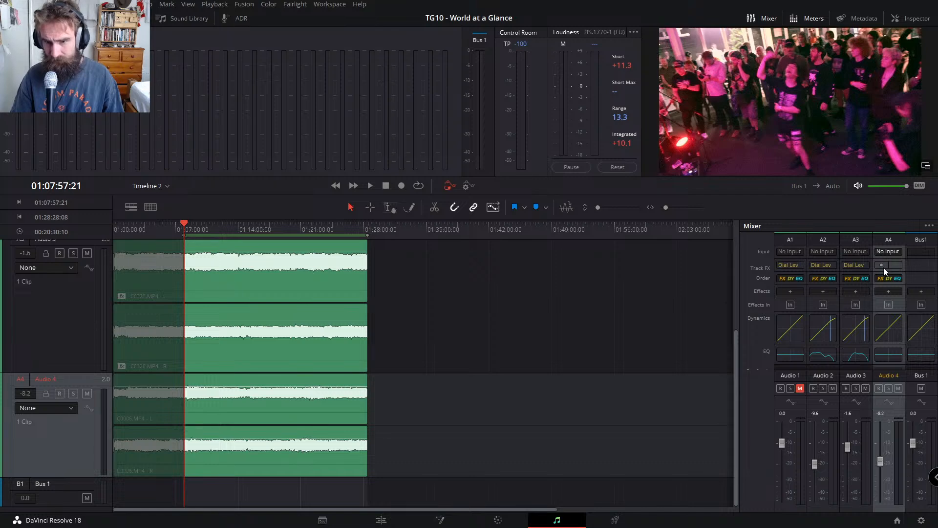
Step: Switch off the Dialogue Leveler track effect on Audio 3, then view the Dialogue Leveler settings of Audio 2 and close them
click(847, 265)
click(829, 265)
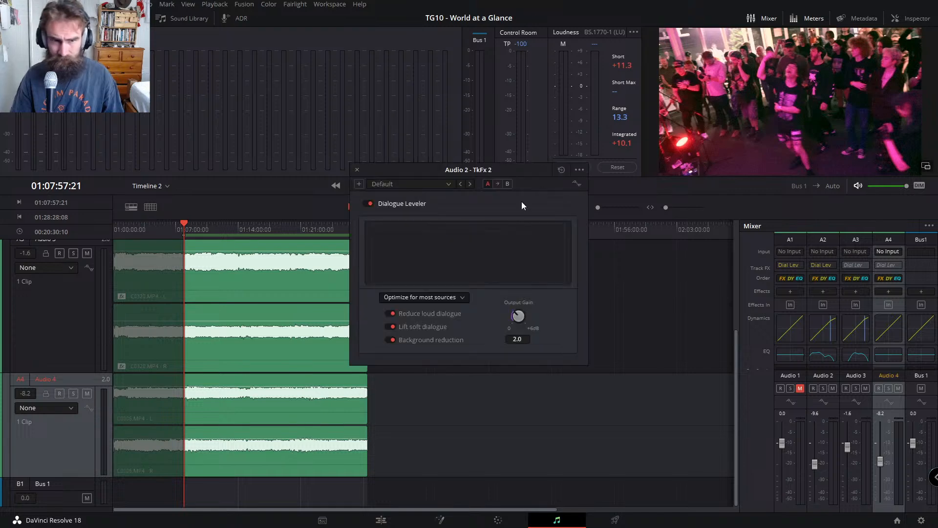
click(360, 170)
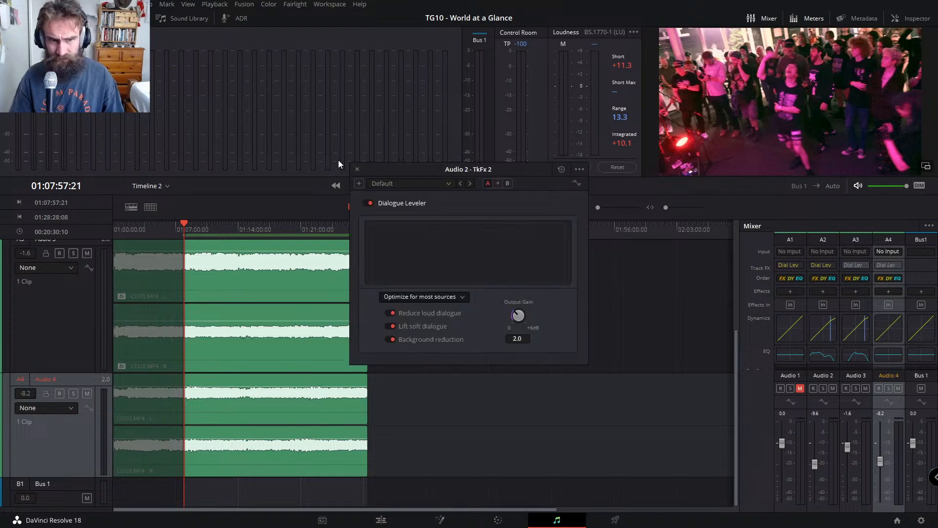
click(362, 169)
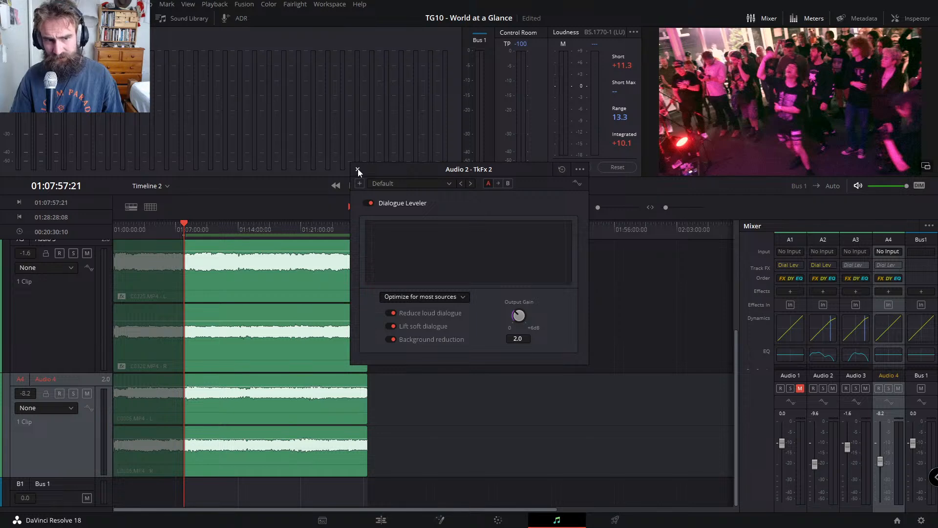
click(358, 169)
click(830, 265)
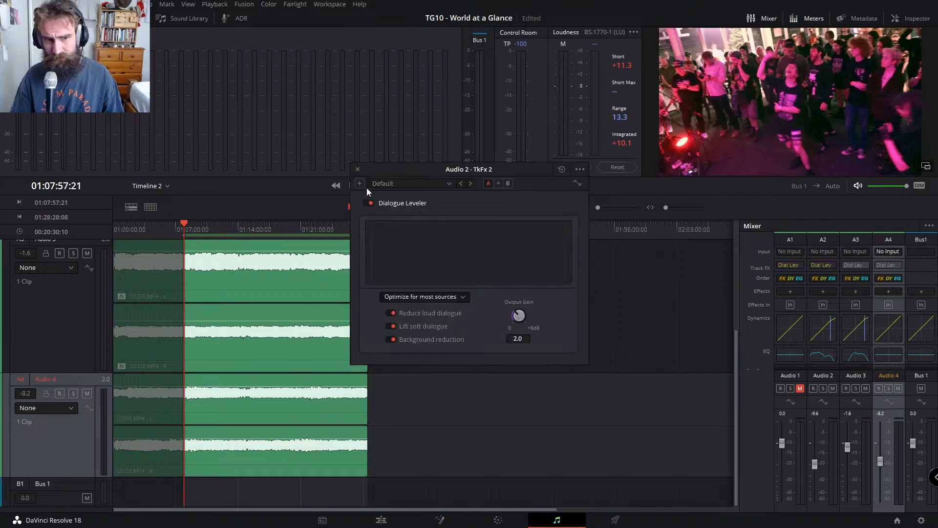
click(358, 169)
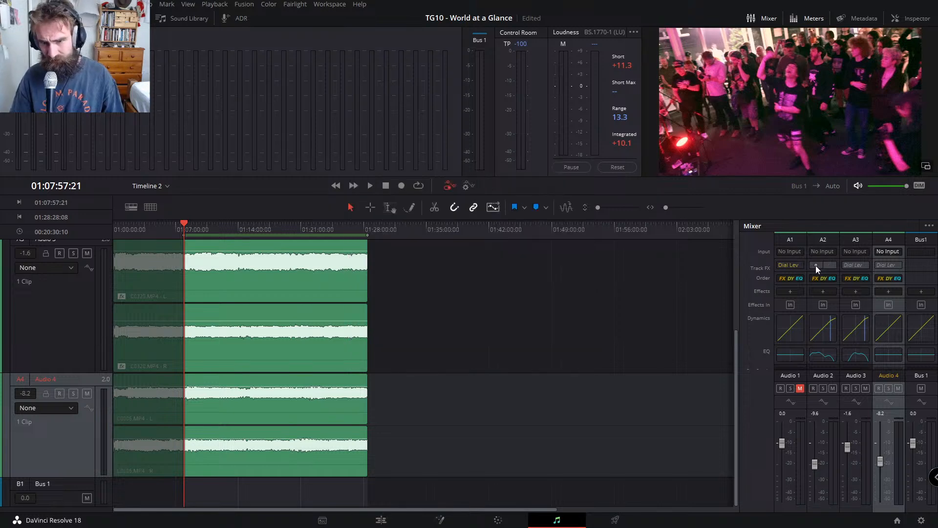
Step: Play the timeline with the Bus 1 outputs of Audio 2, Audio 3 and Audio 4 disabled, re-enable all three and stop playback
scroll(813, 283, down, 3)
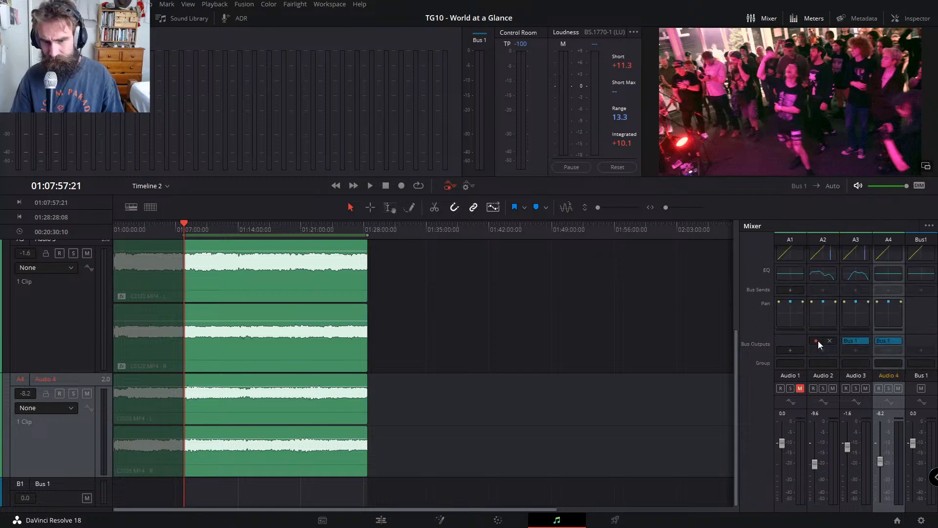
click(786, 340)
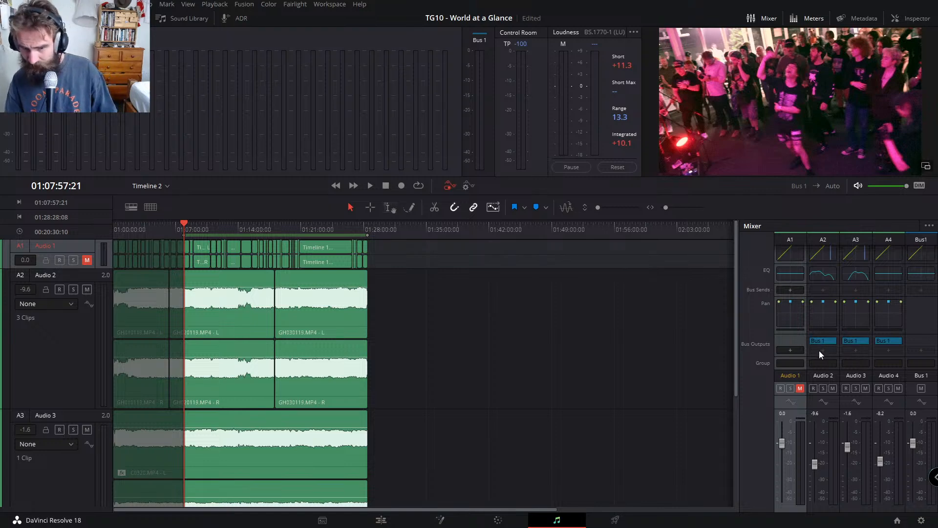
key(space)
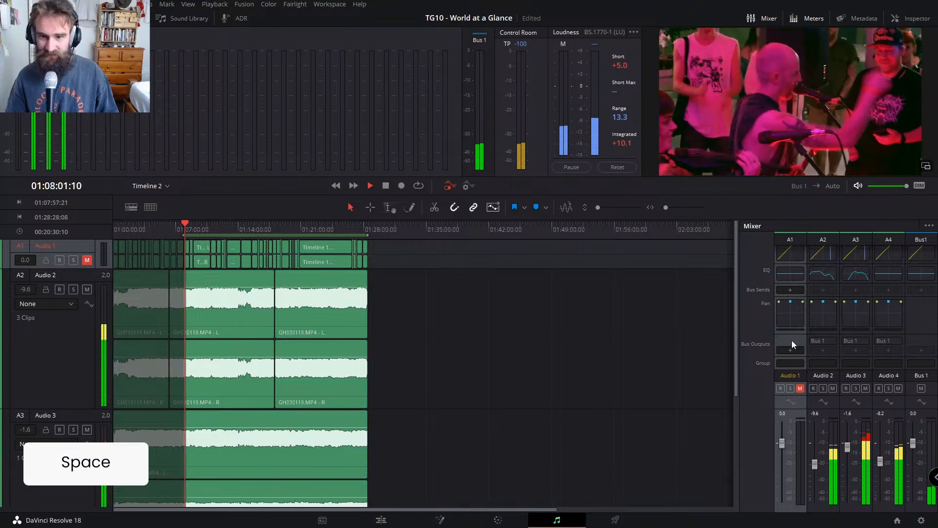
click(820, 341)
click(848, 341)
click(884, 341)
key(space)
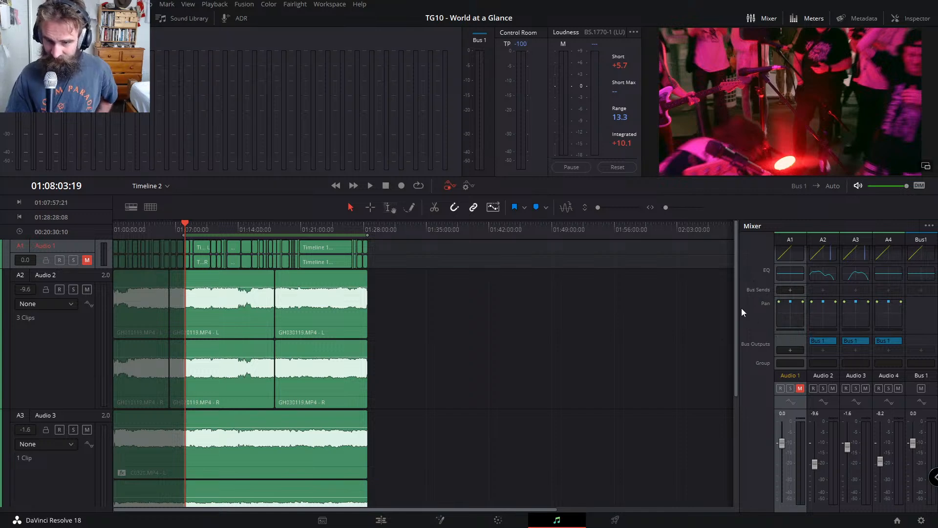
Step: Turn on Effects In for Audio 2, Audio 3 and Audio 4 and play the timeline from 01:09:39:11
scroll(778, 270, up, 4)
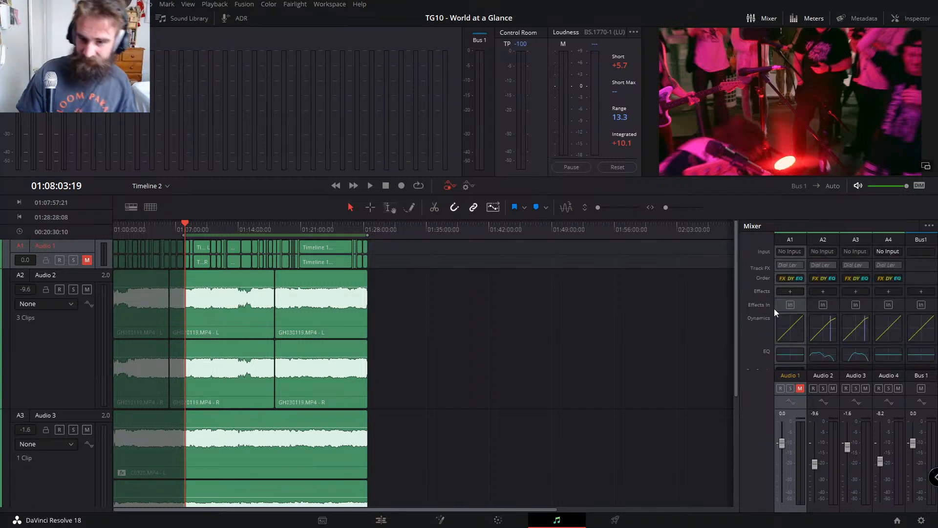
click(856, 305)
click(884, 306)
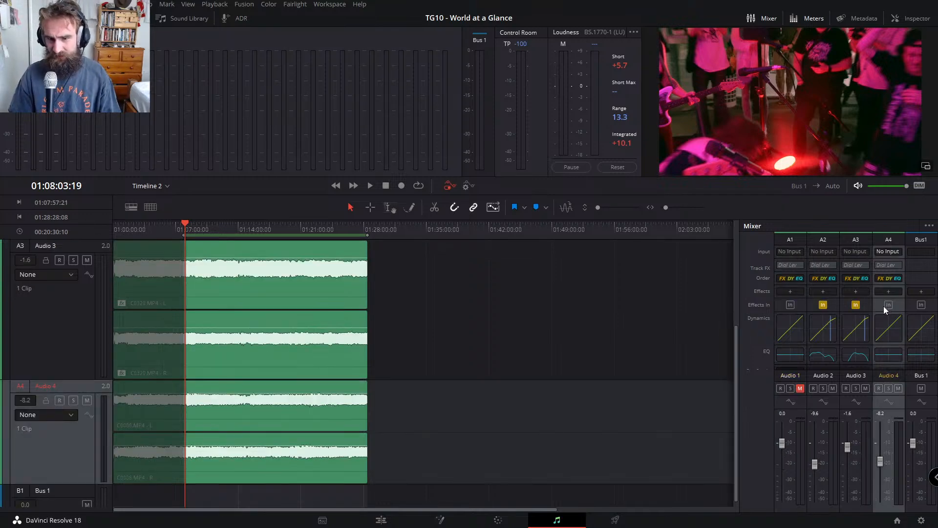
click(199, 229)
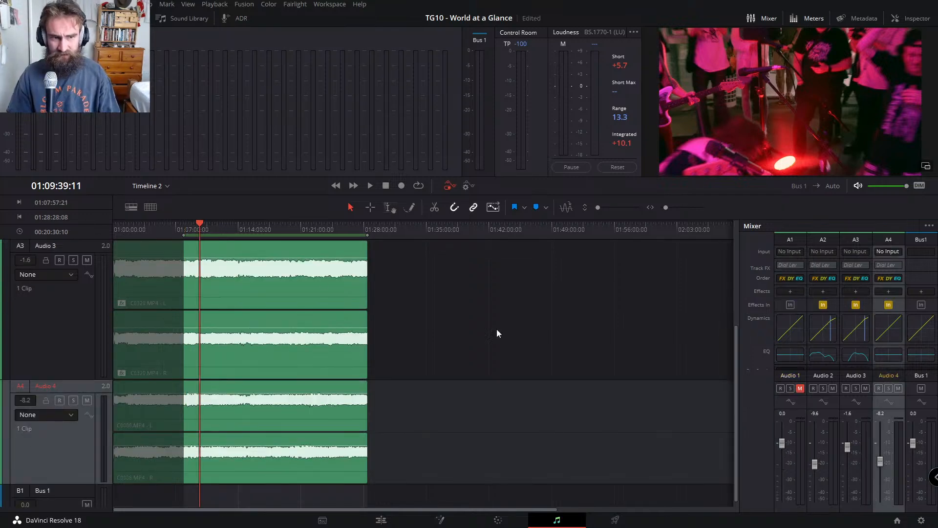
key(space)
click(536, 312)
Step: Switch Effects In off and back on for Audio 2, Audio 3 and Audio 4 during playback to compare the sound
click(823, 304)
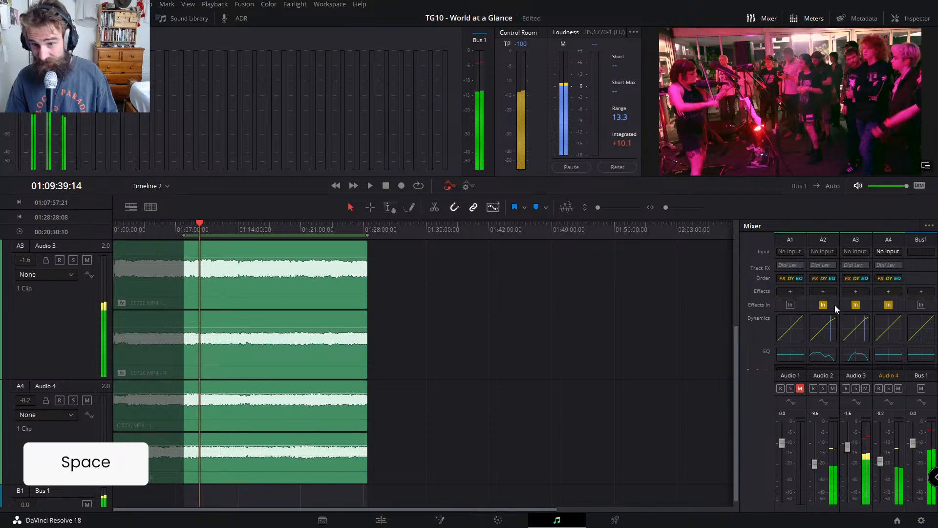
key(space)
click(855, 306)
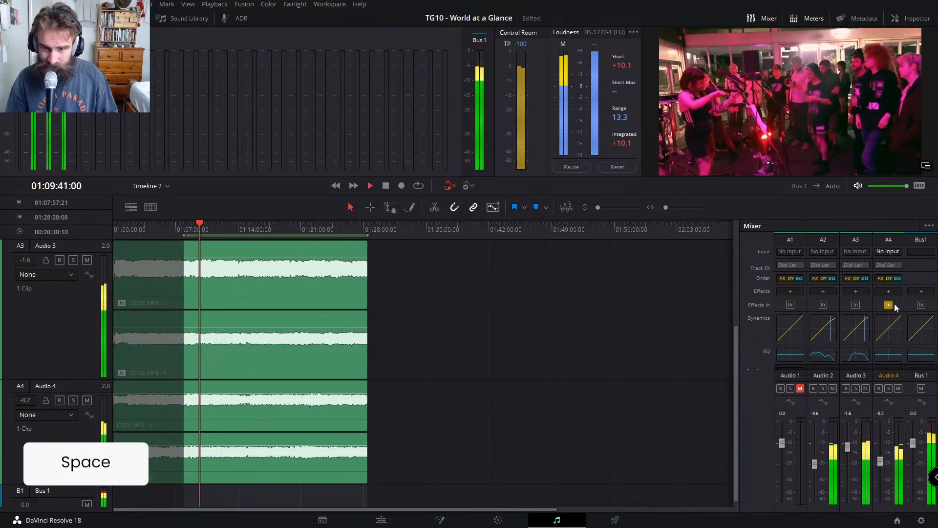
click(890, 305)
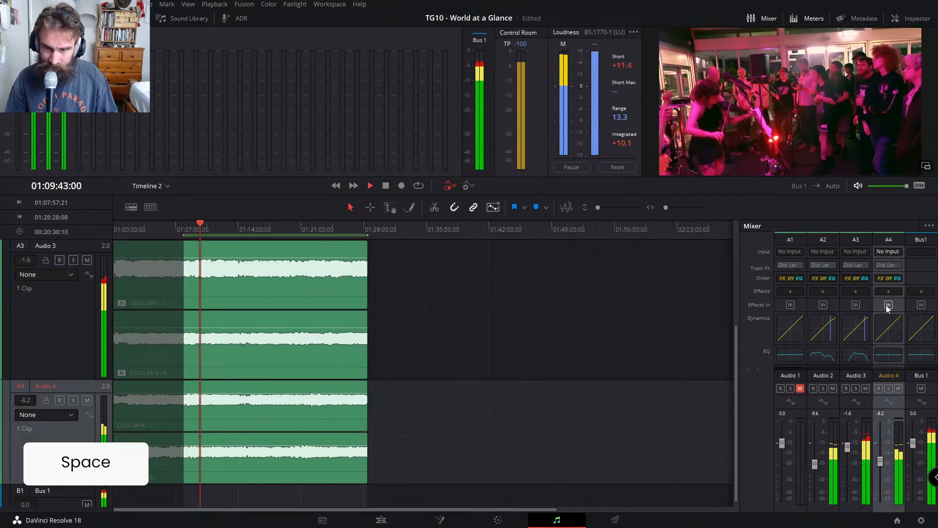
click(888, 306)
click(855, 306)
click(824, 305)
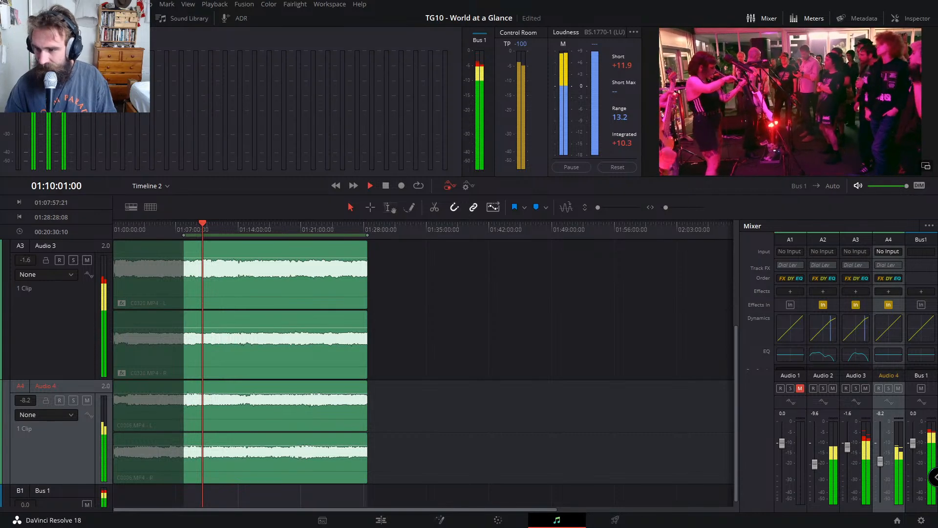
Step: Turn off Effects In on Audio 2, Audio 3 and Audio 4 during playback, and stop the timeline
click(826, 307)
click(858, 307)
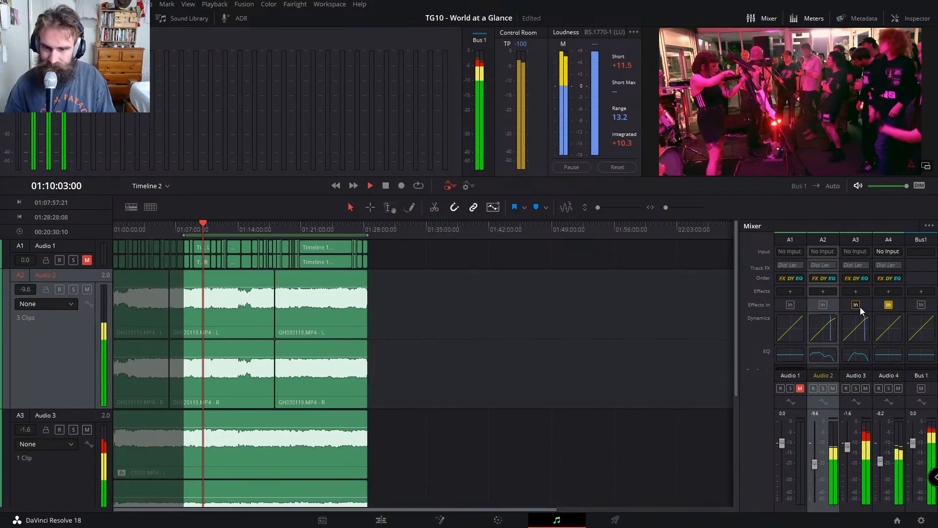
click(887, 307)
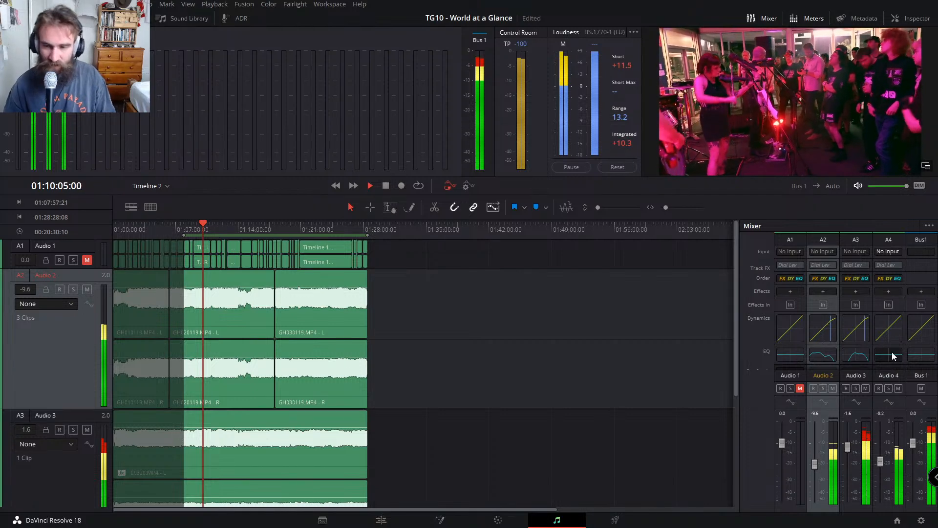
key(space)
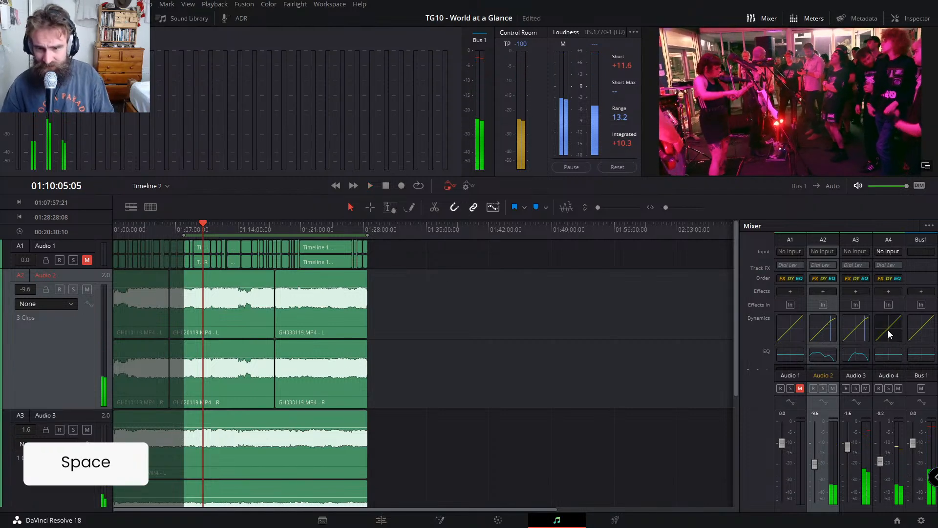
Step: Open the dynamics settings of Audio 4, enable its compressor and start playback
click(886, 326)
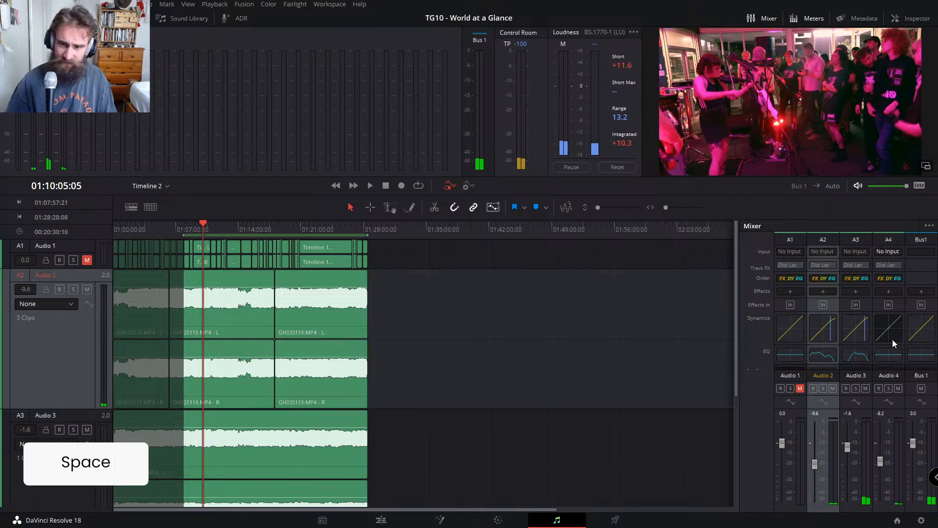
double_click(892, 339)
click(443, 279)
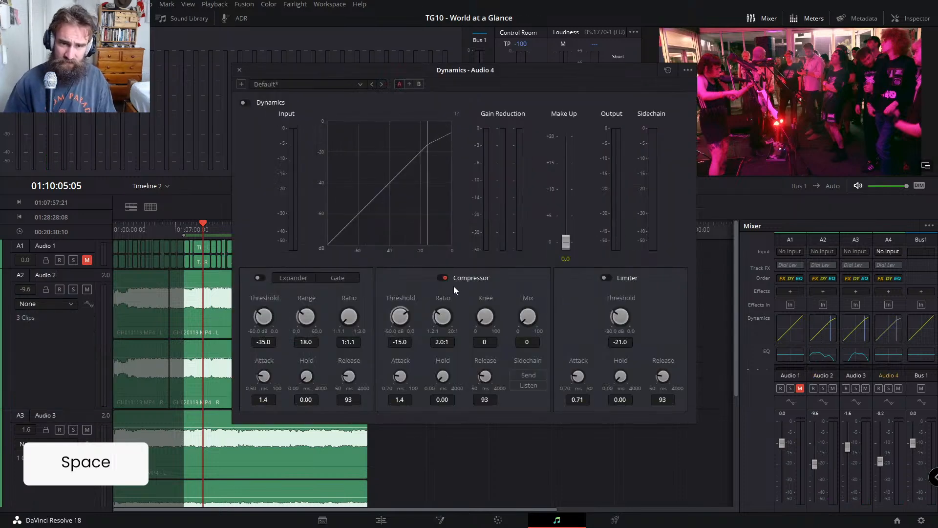
key(space)
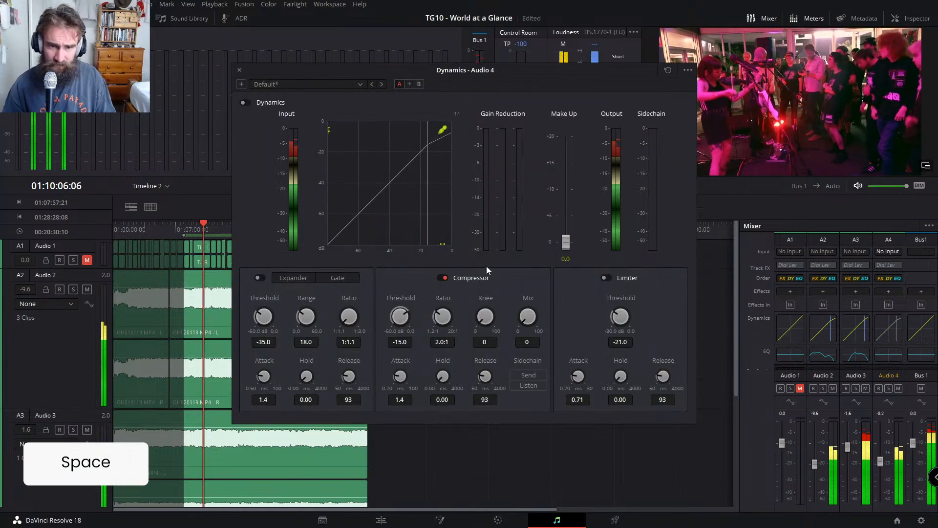
Step: Switch on the dynamics processing of Audio 4 and set its compressor threshold to -9.5 dB during playback
drag(404, 318, 424, 271)
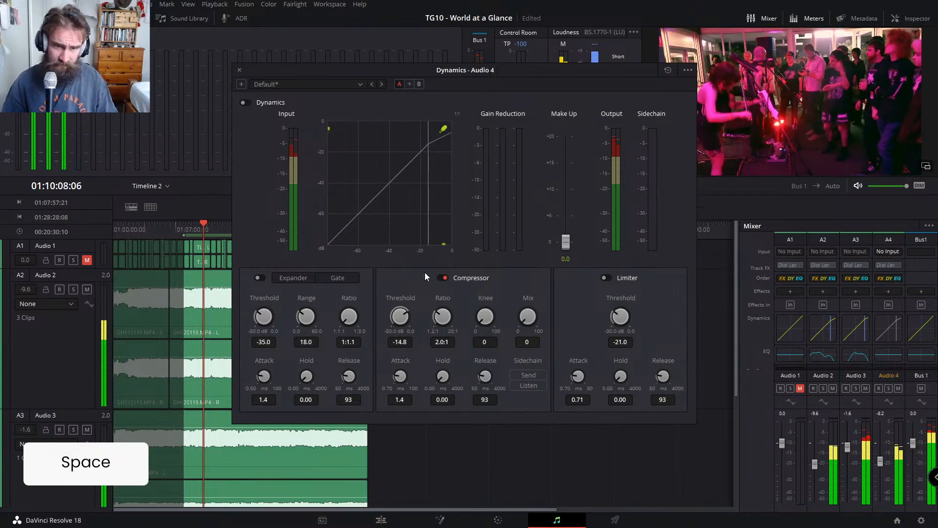
key(space)
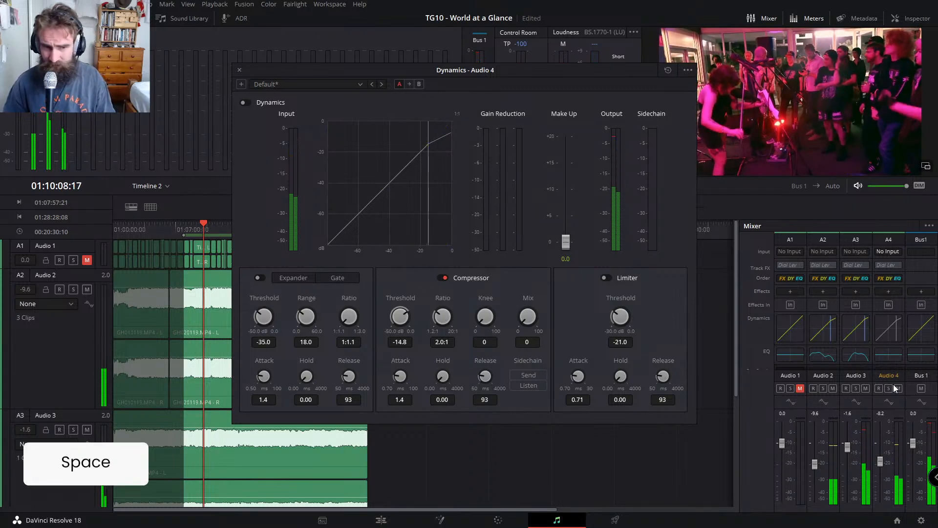
click(897, 335)
scroll(895, 331, down, 3)
scroll(895, 331, up, 3)
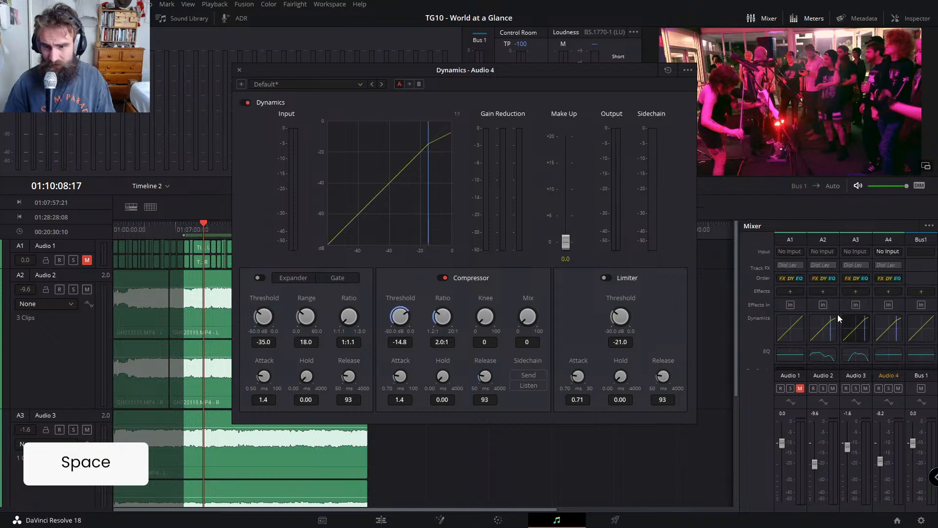
key(space)
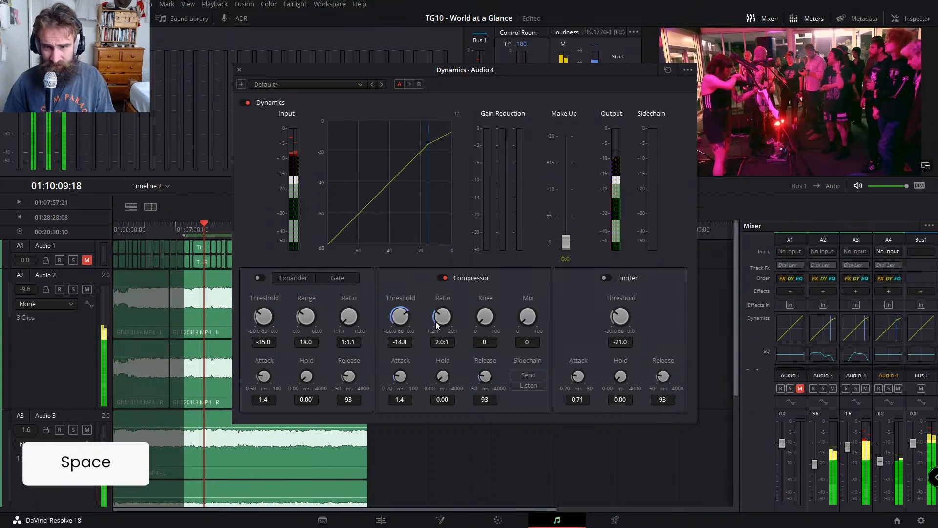
drag(410, 315, 436, 336)
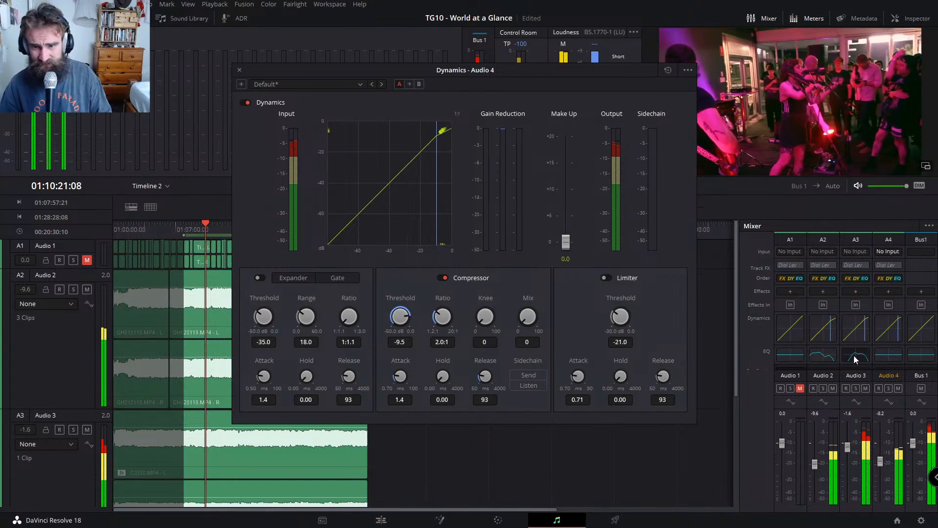
Step: Enable bands 1 and 6 of Audio 4's equalizer and set gains of -7.6 on band 2, -4.0 on band 3 and +5.7 on band 5
click(890, 354)
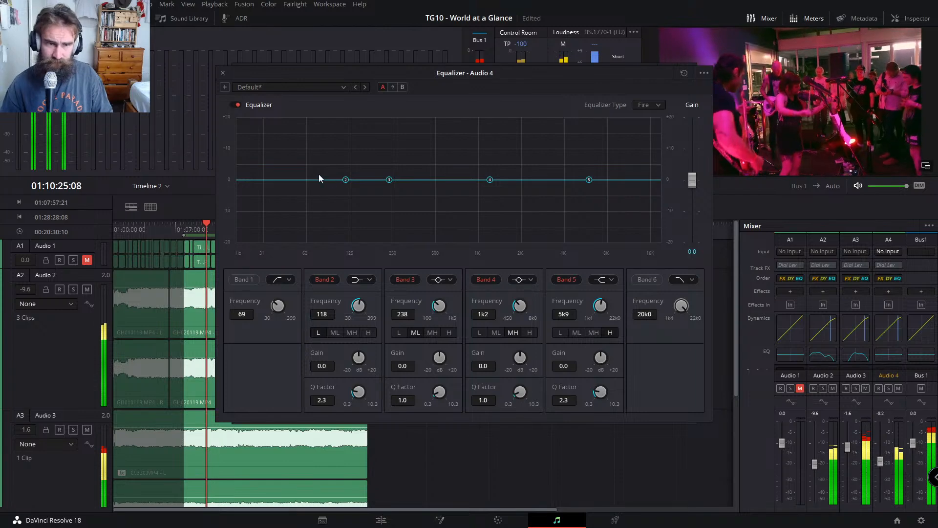
click(243, 281)
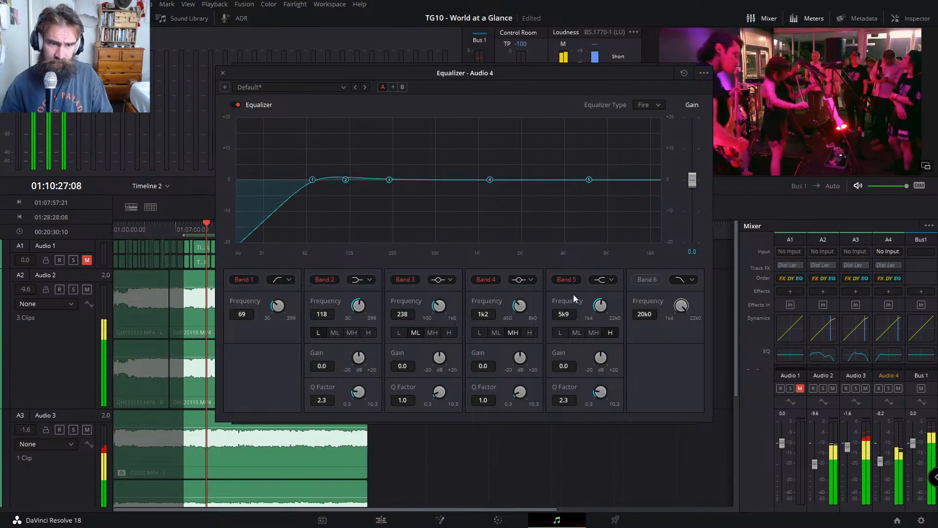
click(657, 280)
drag(661, 180, 656, 206)
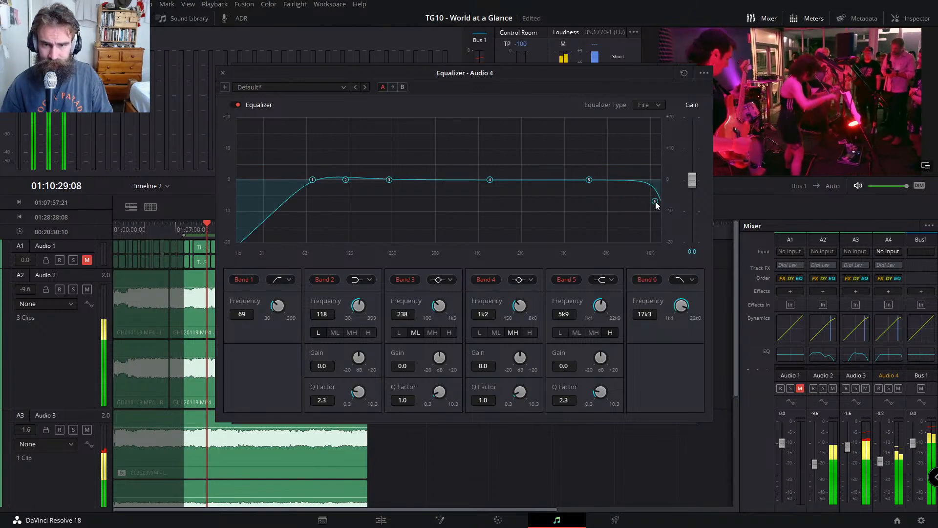
drag(590, 179, 568, 162)
drag(312, 180, 358, 206)
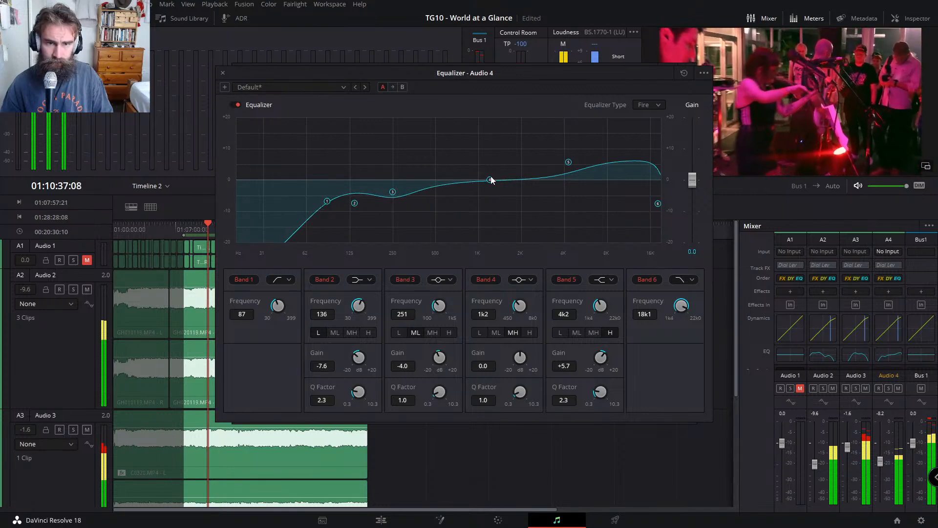
Step: Refine Audio 4's equalizer with gains of -8.8, -5.5, +2.4 and +7.9 on bands 2 to 5 and band 6 at 14k0
drag(491, 181, 513, 170)
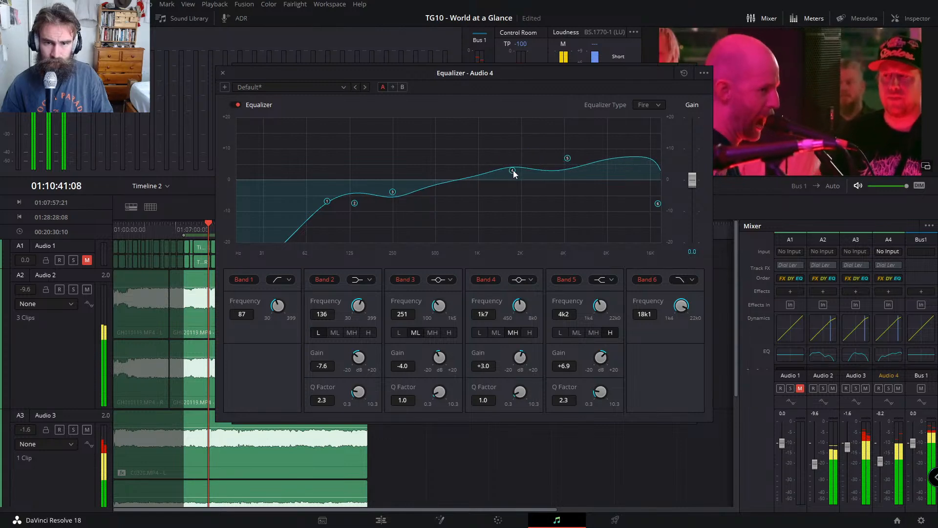
drag(568, 159, 538, 156)
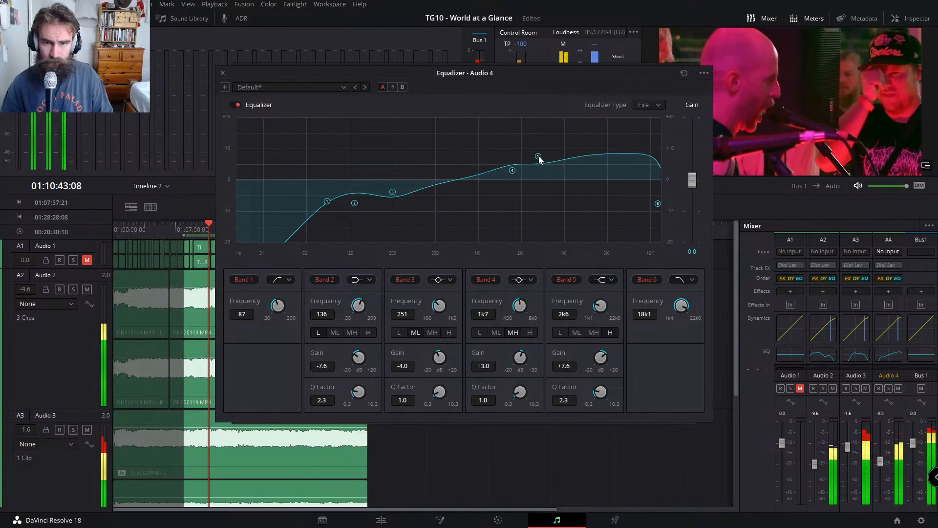
drag(656, 205, 642, 211)
drag(536, 160, 508, 174)
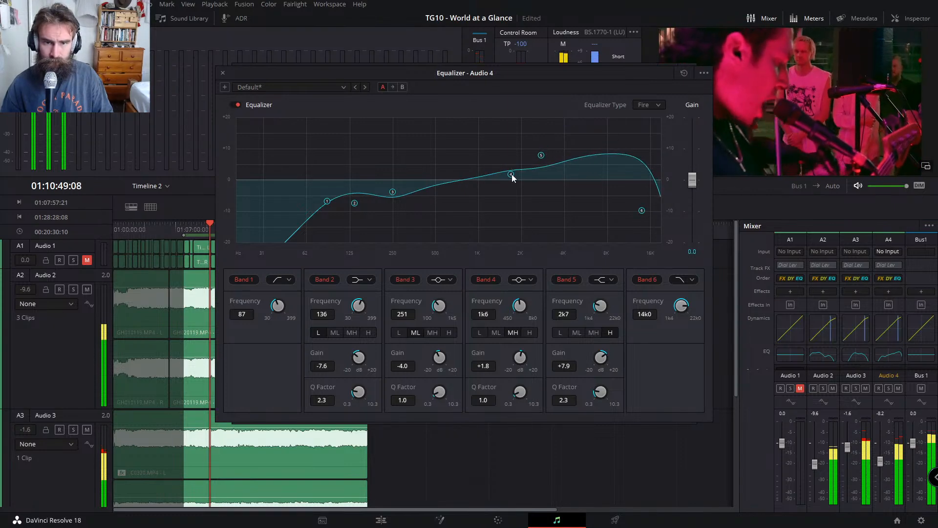
drag(396, 192, 415, 197)
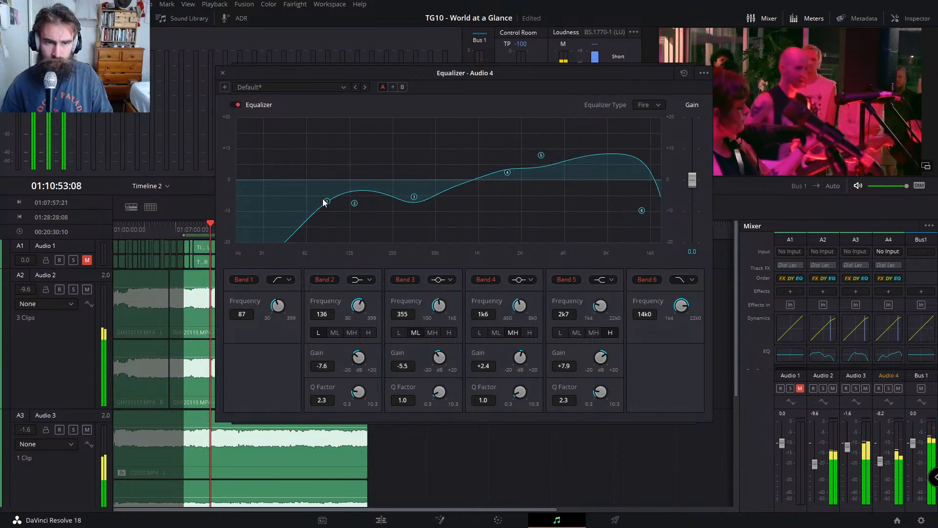
drag(327, 202, 356, 207)
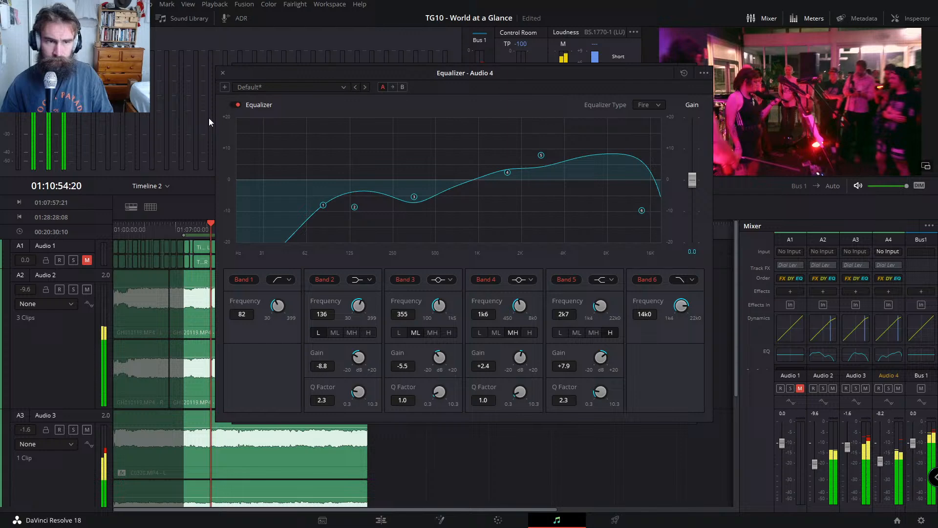
Step: Close the equalizer, check the compressor activity of Audio 4 during playback and stop the timeline
click(222, 72)
double_click(888, 328)
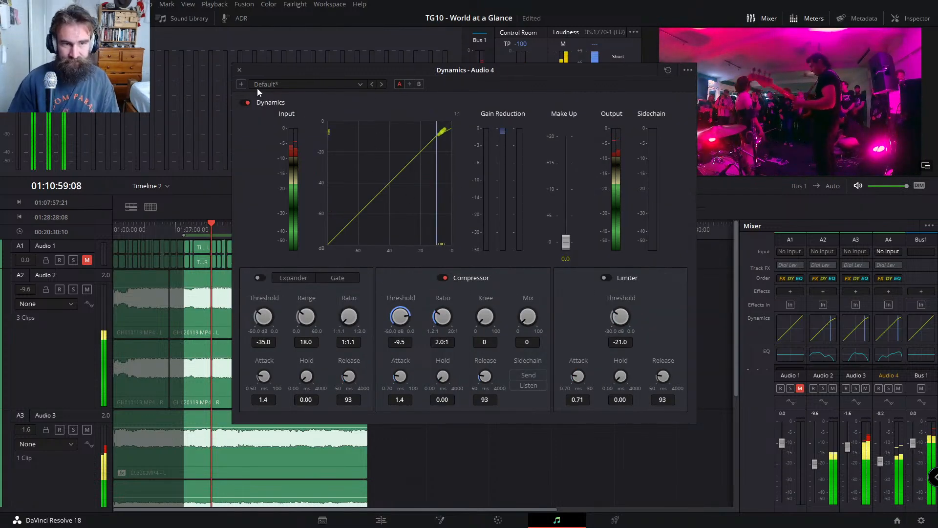
click(239, 70)
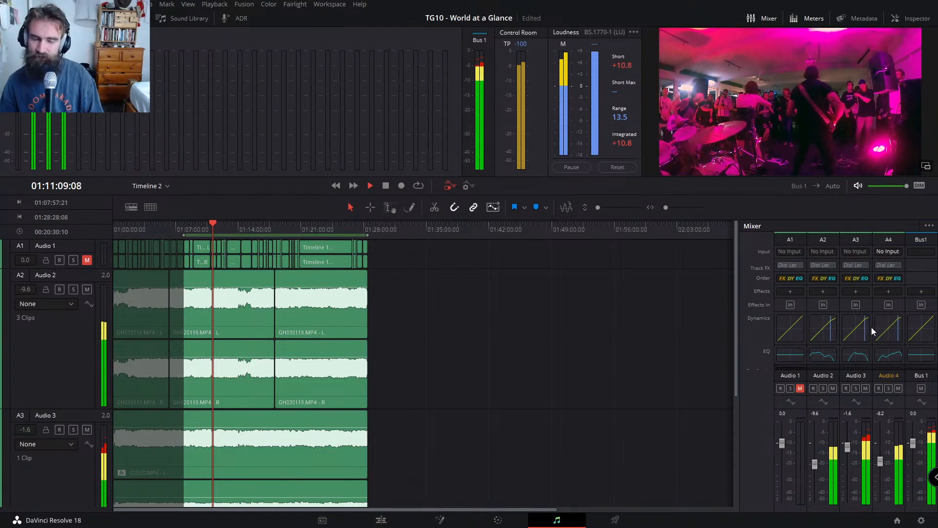
key(space)
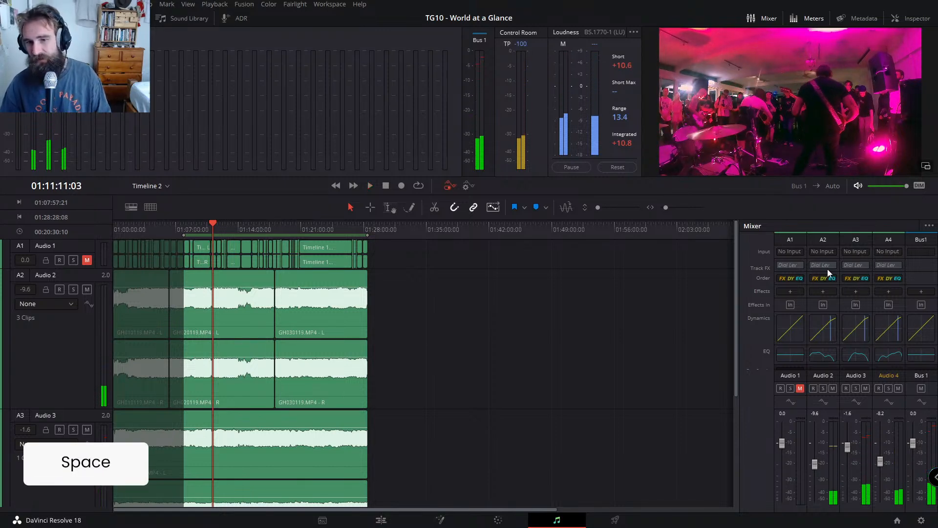
Step: Inspect the input patching of Audio 3 and its available destination types, and leave it without patching anything
click(854, 251)
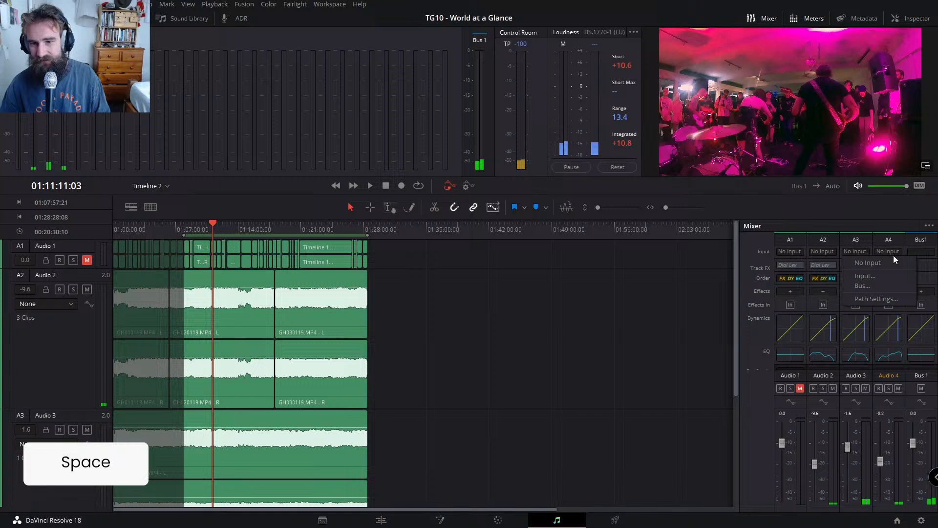
click(875, 276)
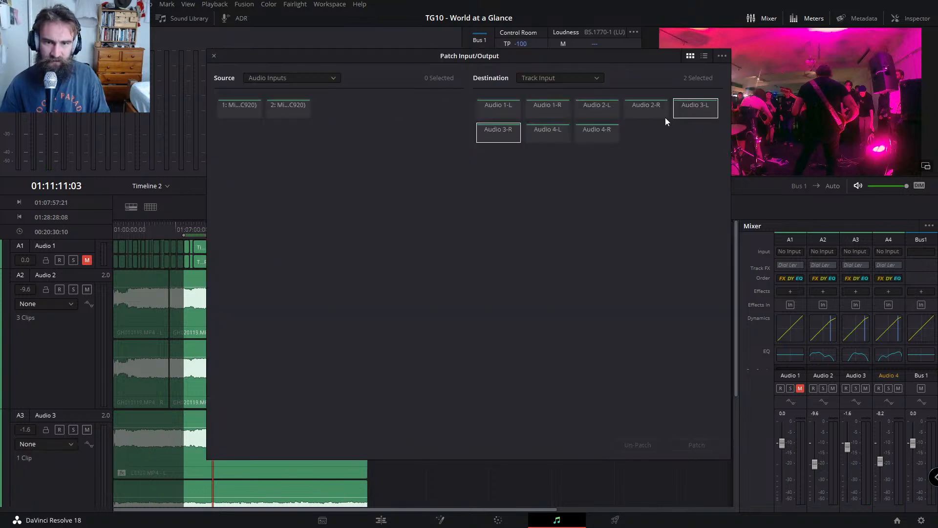
click(559, 79)
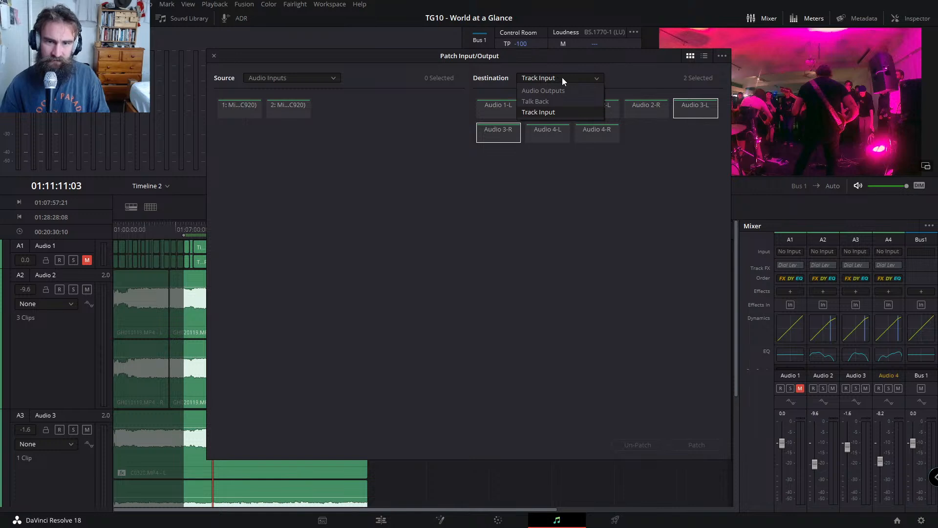
click(562, 77)
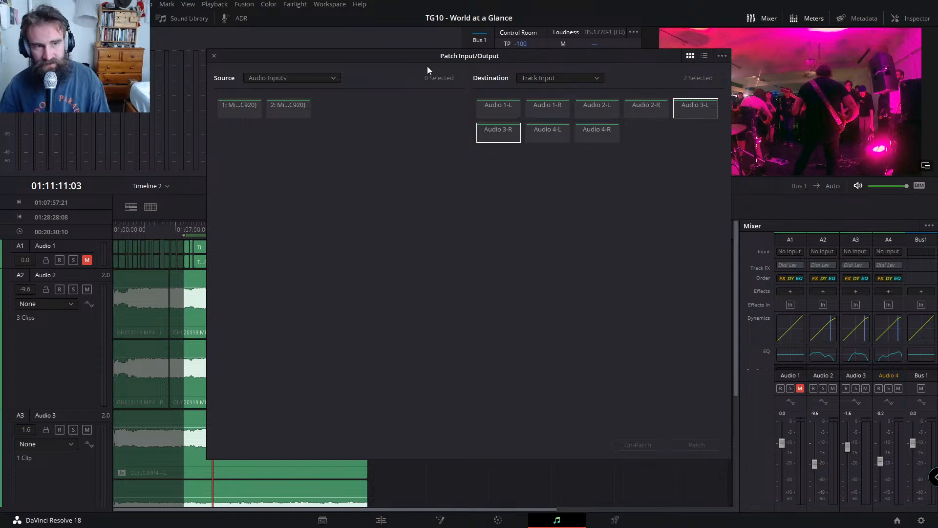
click(214, 56)
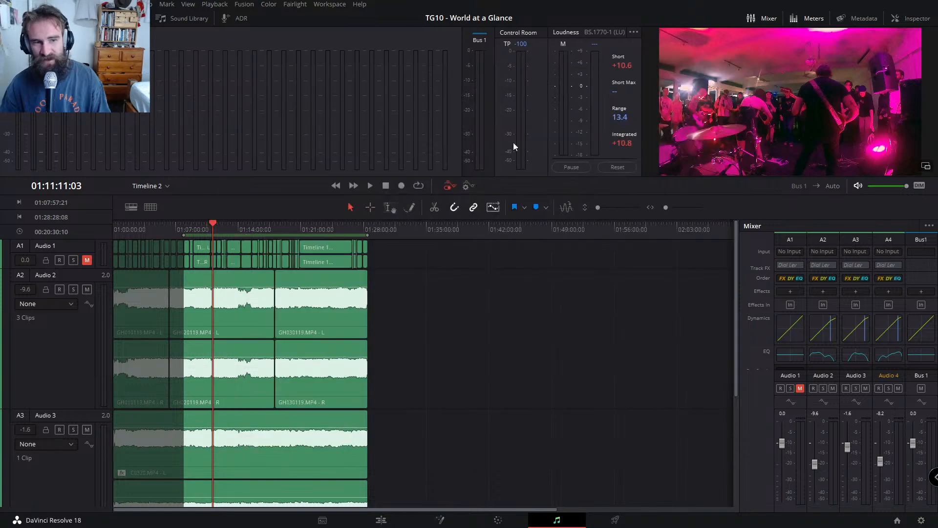
scroll(95, 370, down, 2)
scroll(95, 369, up, 2)
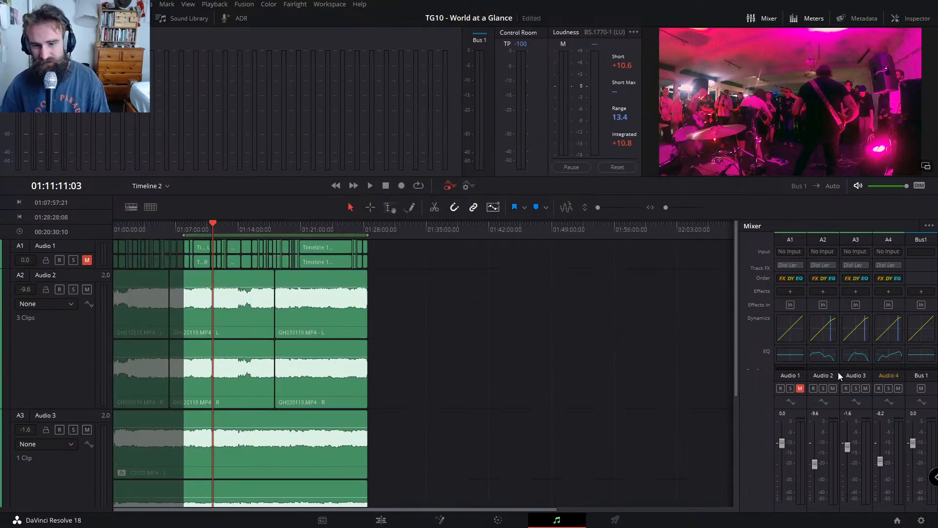
Step: Play the timeline briefly from 01:11:11:03, and turn off the dynamics and equalizer of Audio 2
key(space)
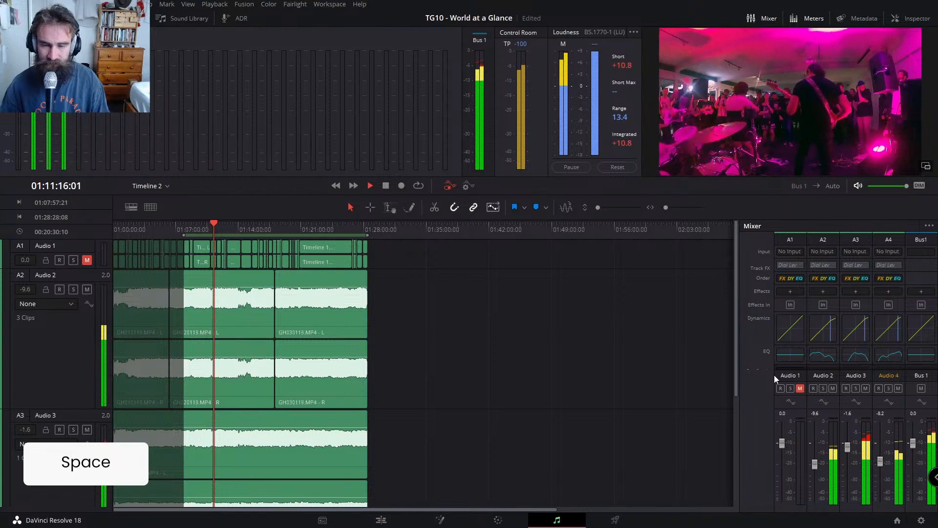
scroll(790, 314, down, 3)
key(space)
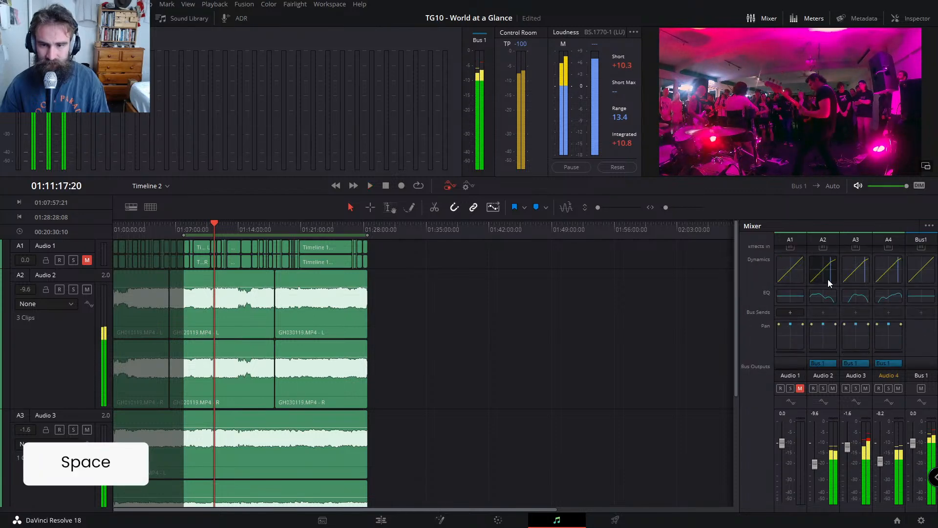
double_click(828, 277)
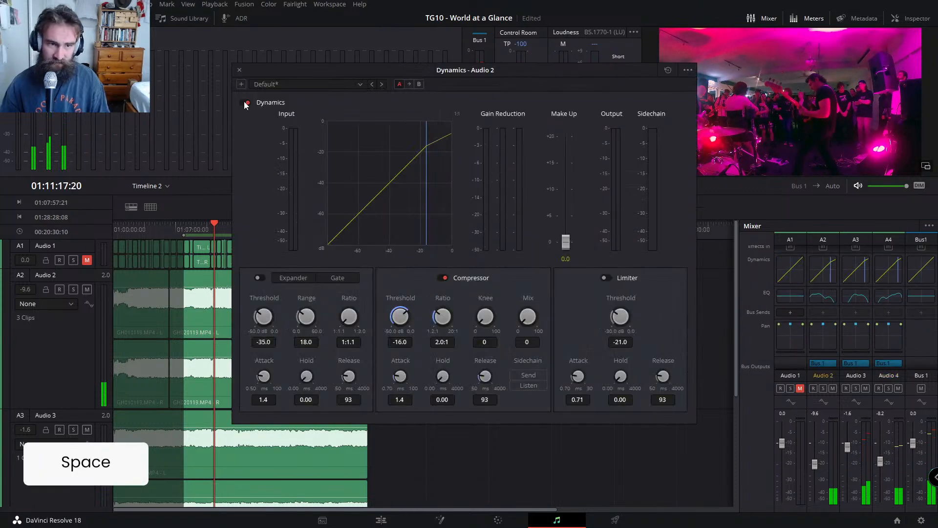
click(239, 70)
double_click(825, 297)
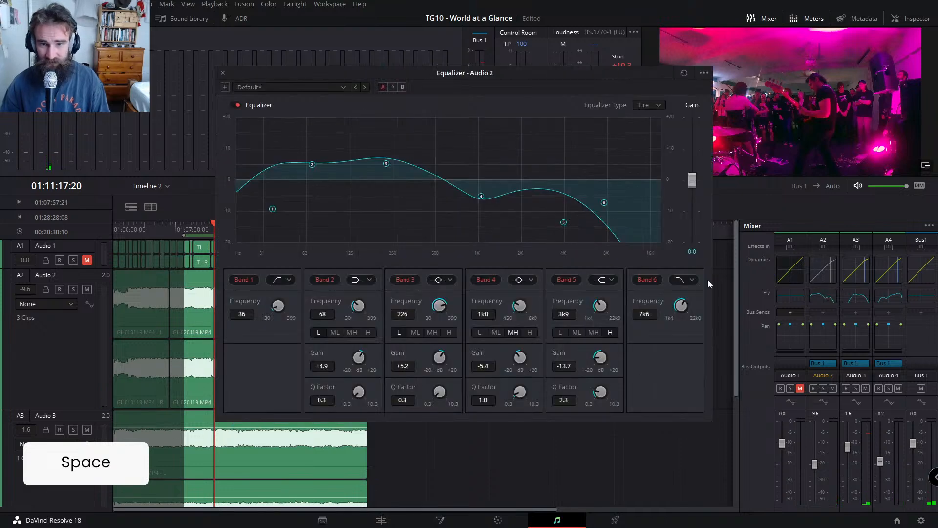
click(222, 72)
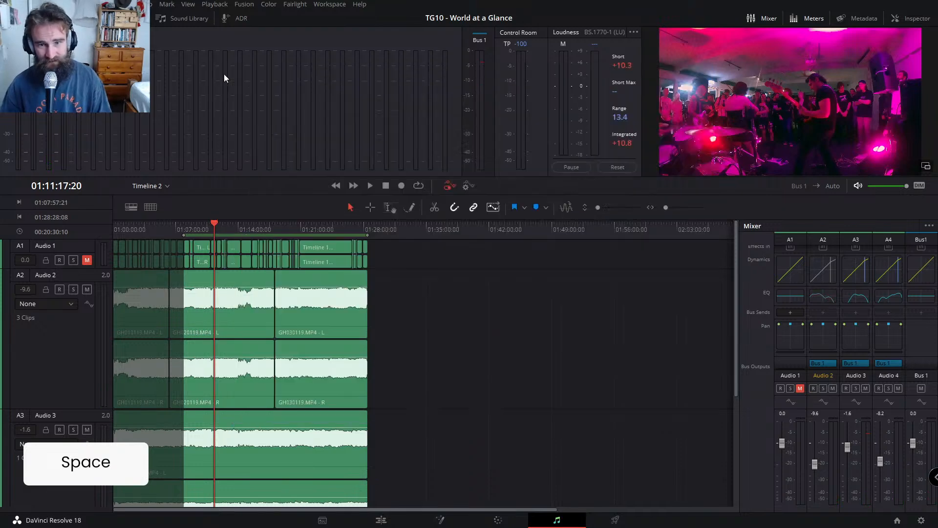
Step: Turn off the dynamics processing and compressors of Audio 3 and Audio 4
double_click(859, 267)
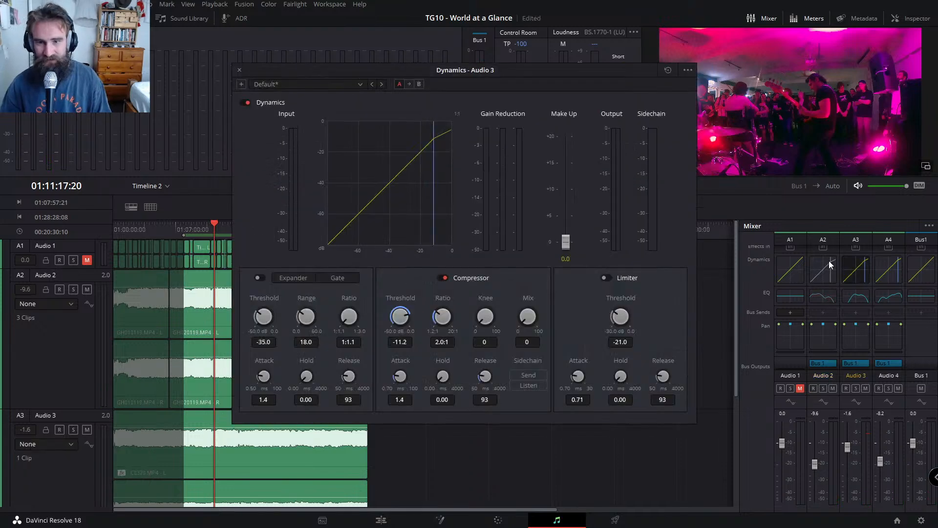
click(442, 278)
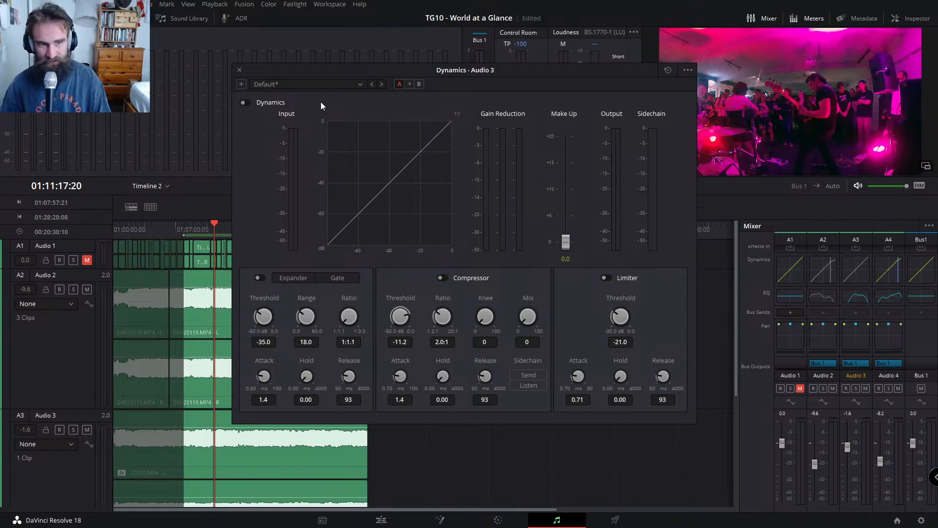
click(240, 70)
double_click(888, 270)
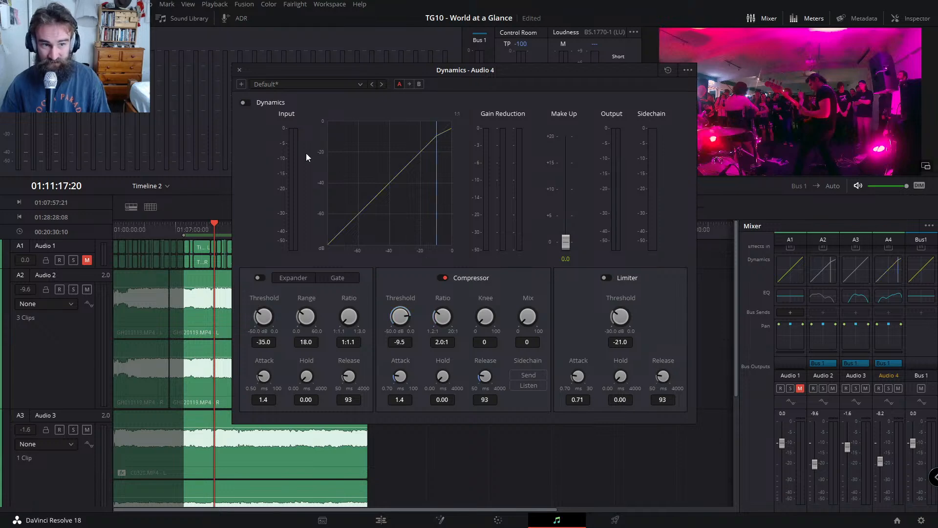
click(444, 278)
click(239, 70)
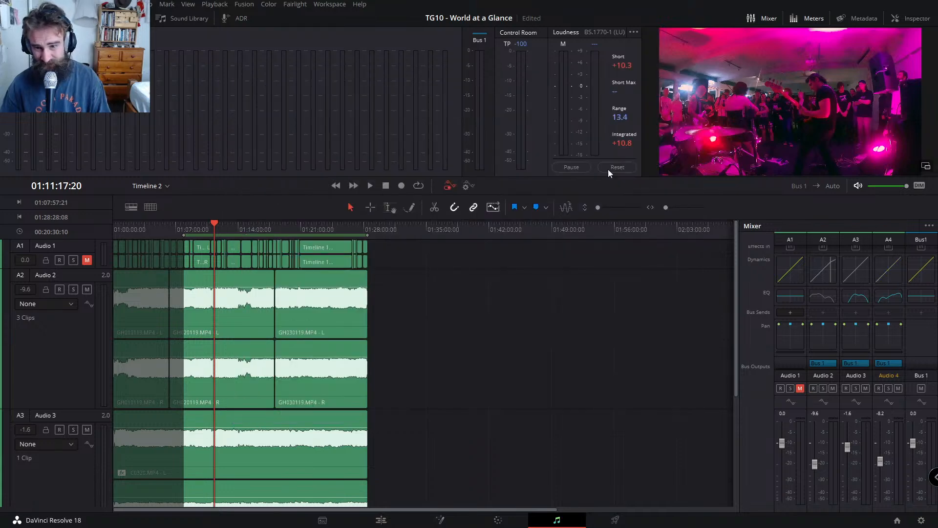
Step: Turn off the equalizers of Audio 3 and Audio 4, and play the timeline to hear the unprocessed mix
key(space)
double_click(855, 305)
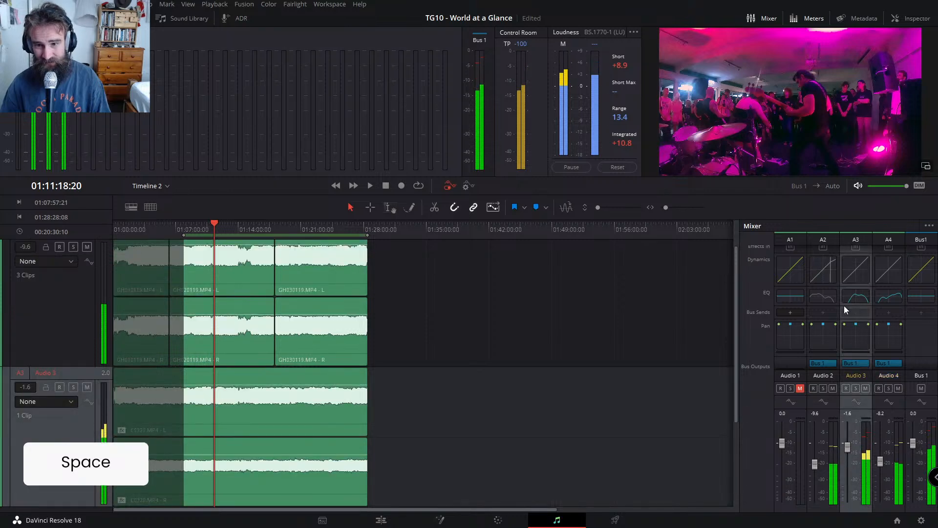
click(236, 104)
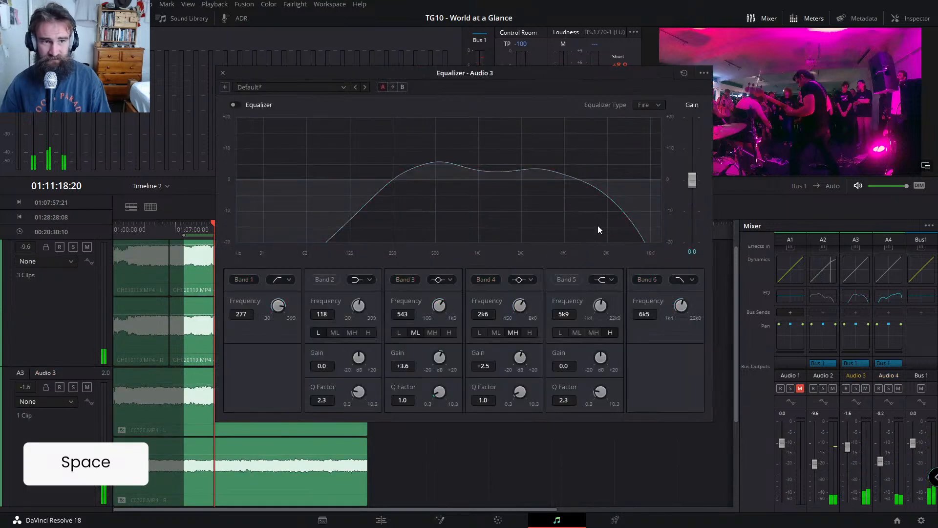
double_click(891, 295)
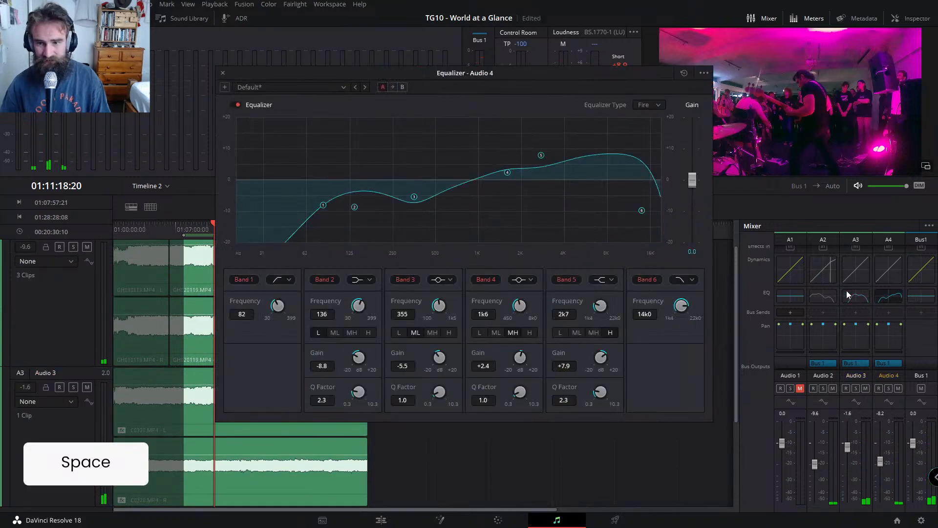
click(237, 105)
key(space)
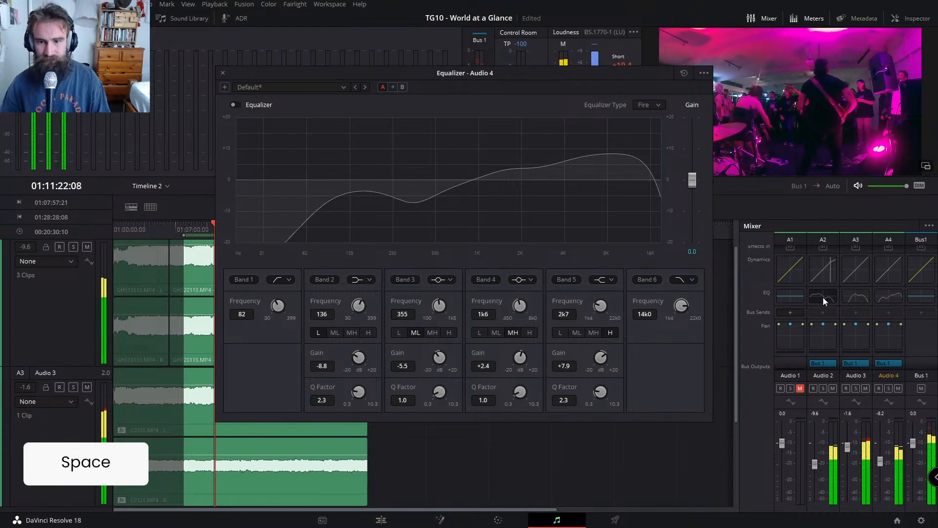
Step: Turn the Audio 3 equalizer back on, bypassing it once during playback to compare the sound
double_click(852, 295)
click(238, 104)
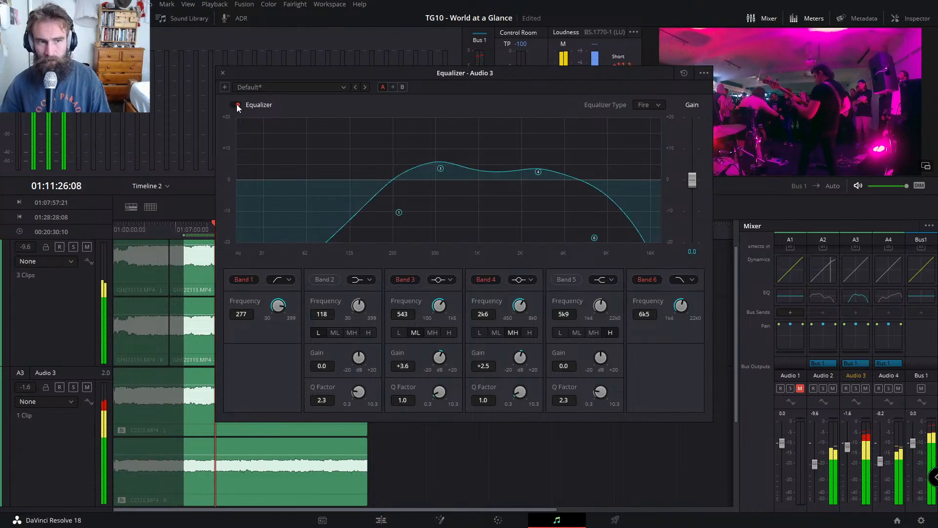
click(237, 105)
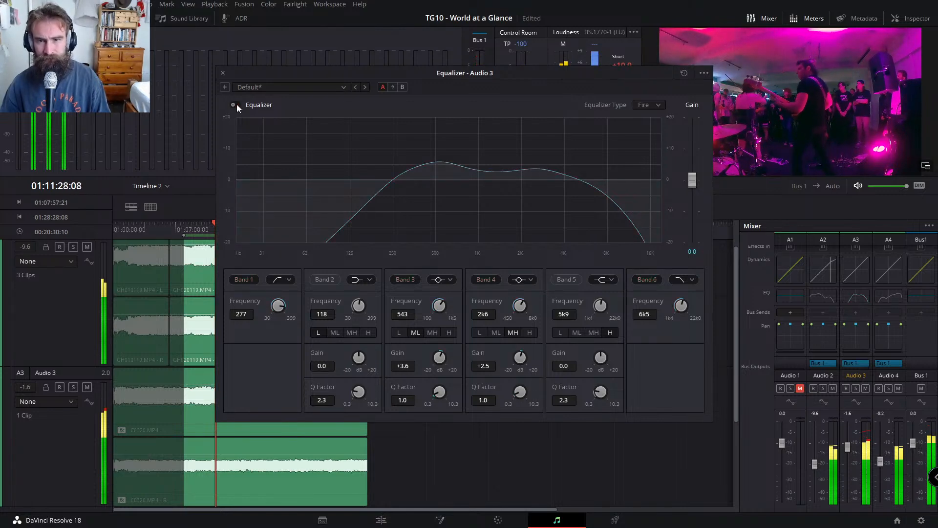
click(237, 105)
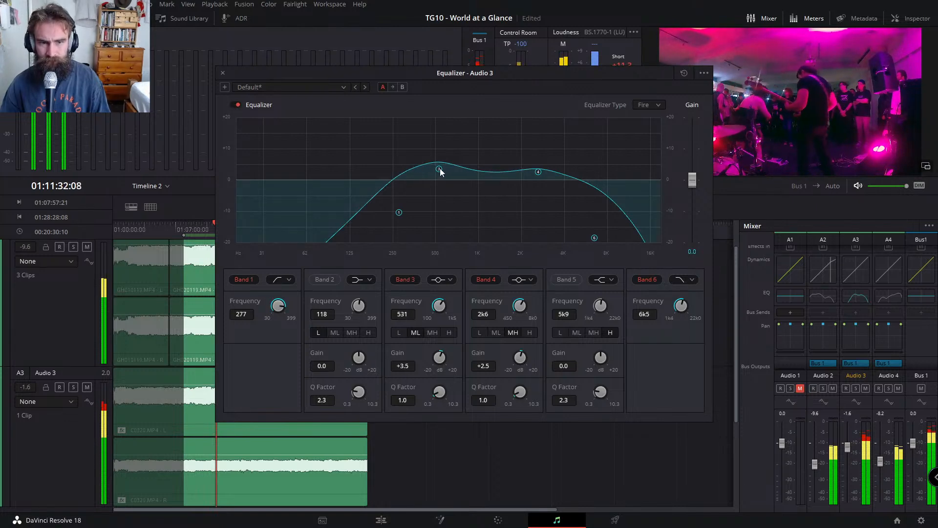
Step: Set Audio 3's EQ band 3 to 531 Hz at +3.6 dB and band 4 to 1.6 kHz at +4.0 dB, comparing with bypass
drag(440, 171, 439, 168)
drag(538, 172, 510, 173)
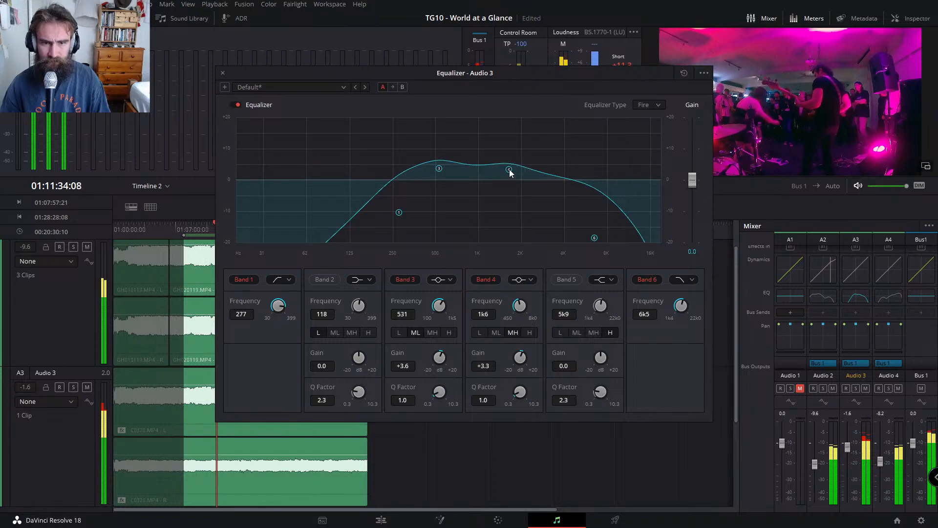
click(237, 105)
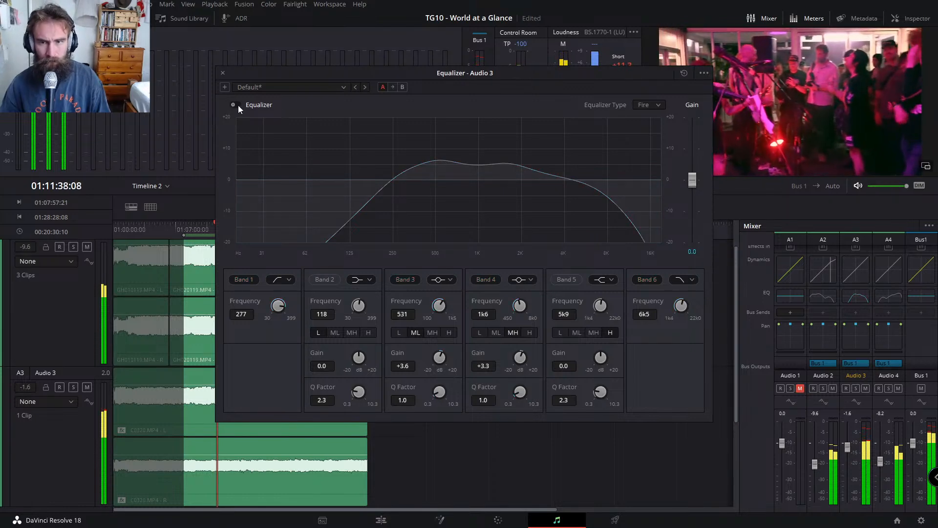
click(238, 104)
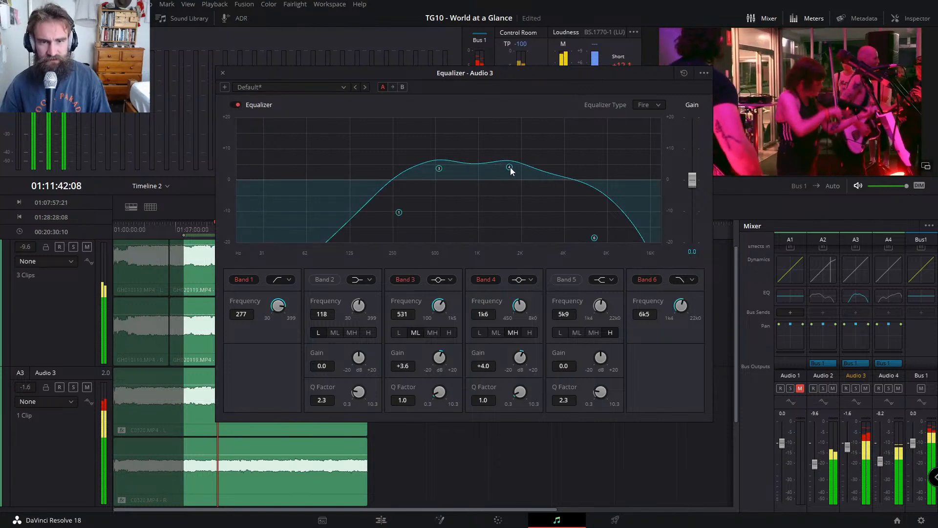
Step: Widen Audio 3's bands 3 and 4 to Q 0.3, then move band 3 to 941 Hz at +3.2 dB and band 1 to 531 Hz
drag(519, 393, 410, 366)
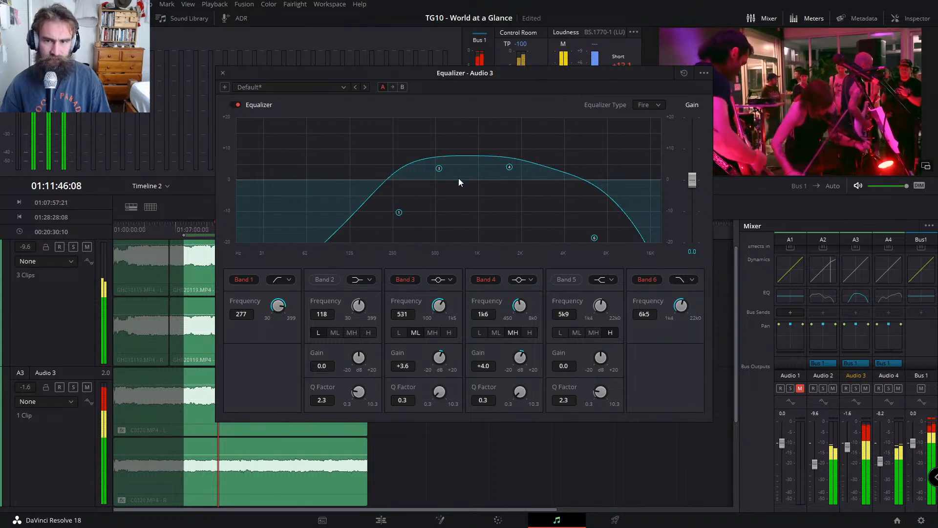
drag(440, 169, 475, 169)
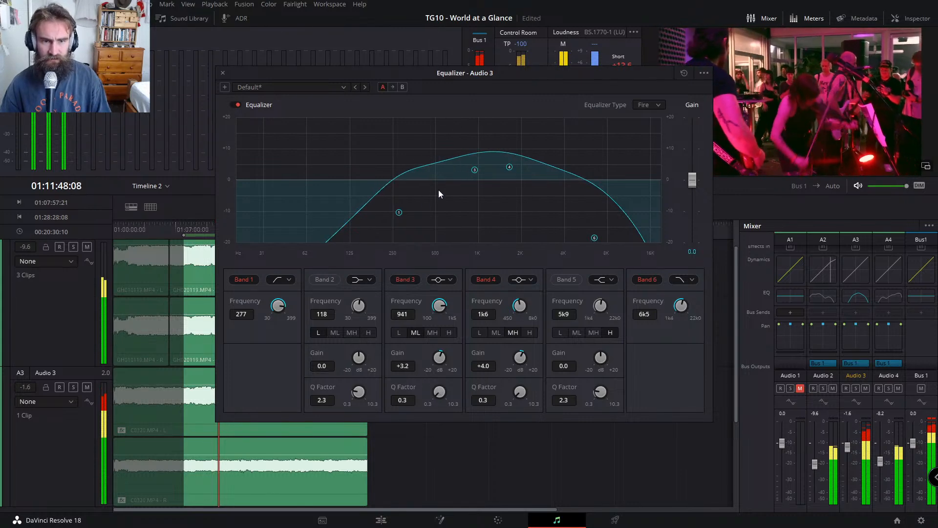
drag(399, 212, 440, 215)
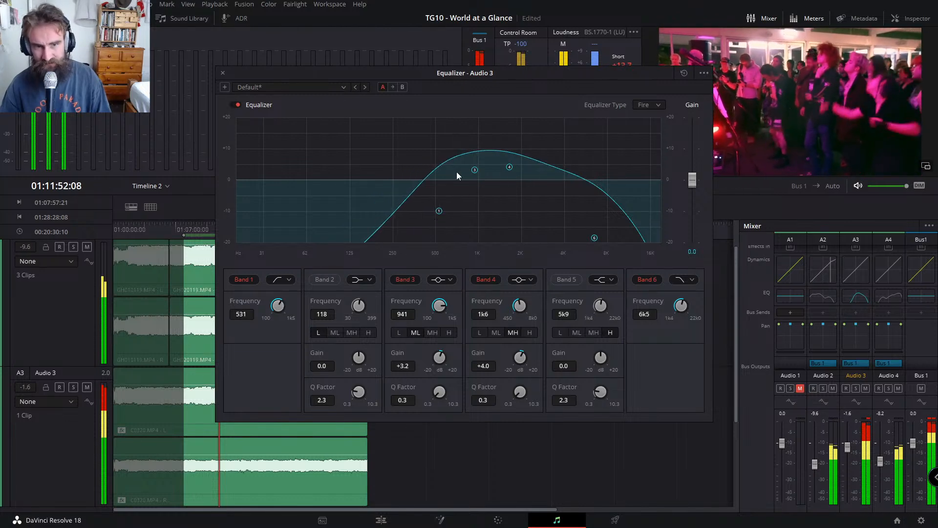
Step: Compare Audio 3 with and without its equalizer by bypassing it twice during playback, leaving it on
click(235, 105)
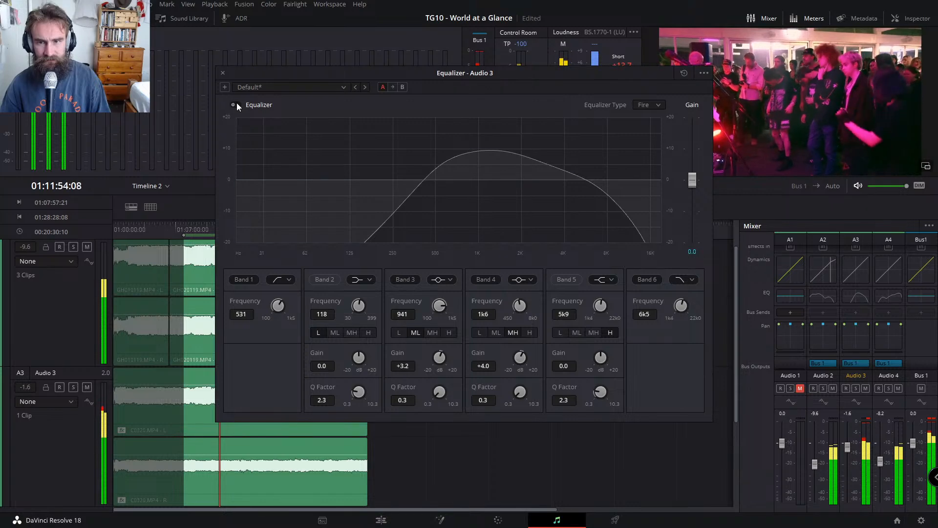
click(235, 104)
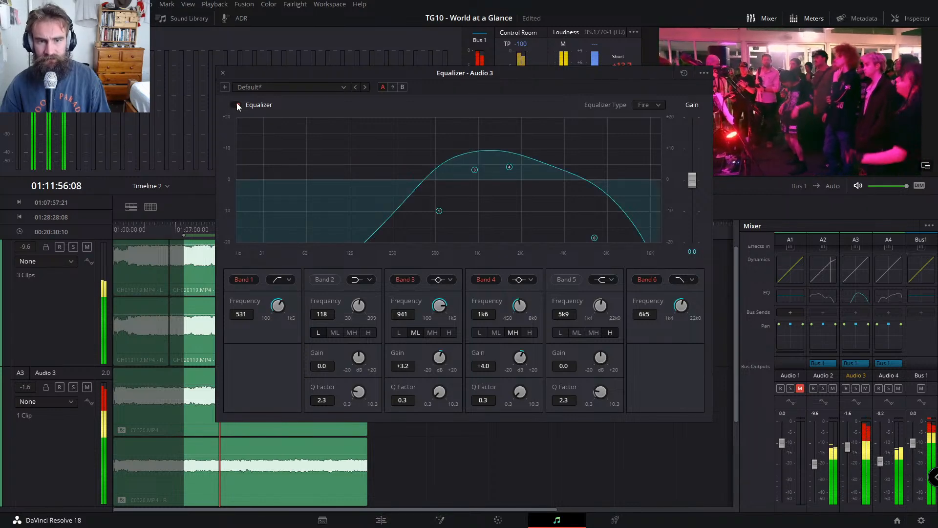
click(235, 105)
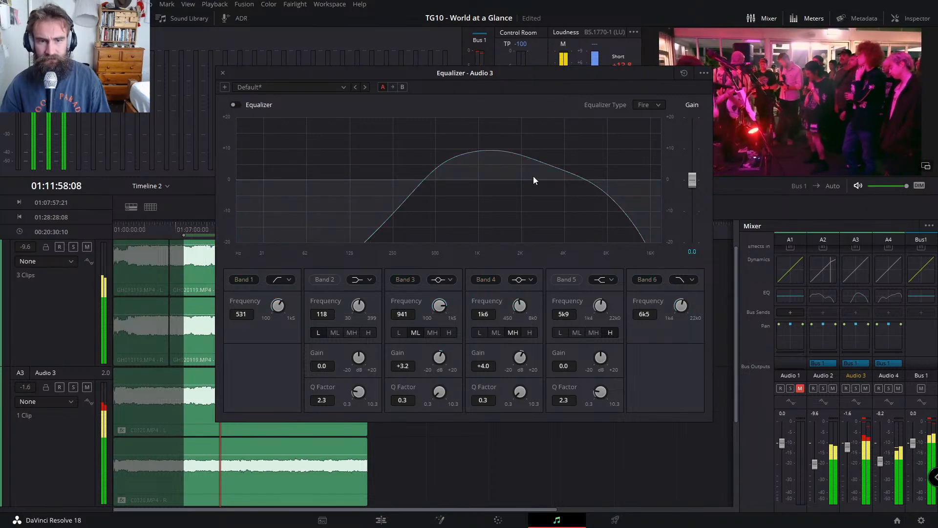
click(235, 105)
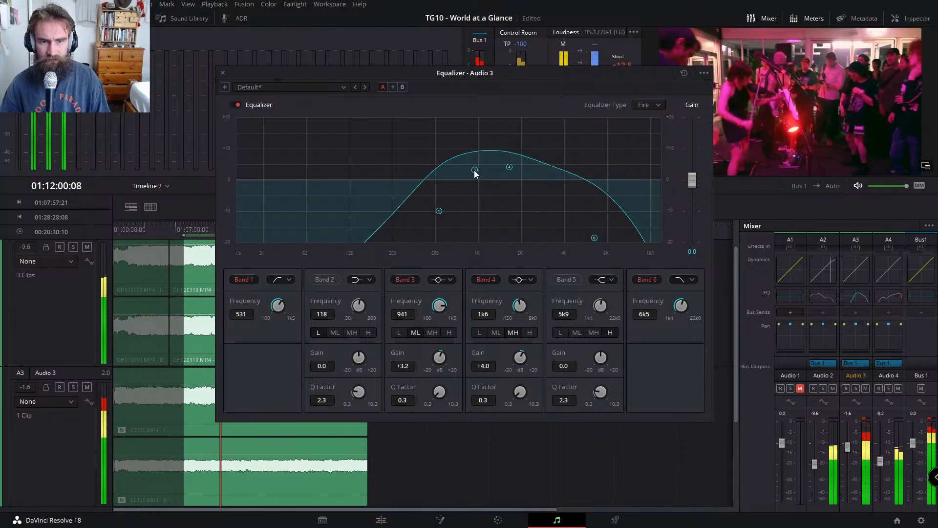
Step: Reduce Audio 3's band 3 to +1.1 dB at 972 Hz and band 4 to +3.3 dB, compare with bypass, and close the equalizer
drag(475, 172, 507, 171)
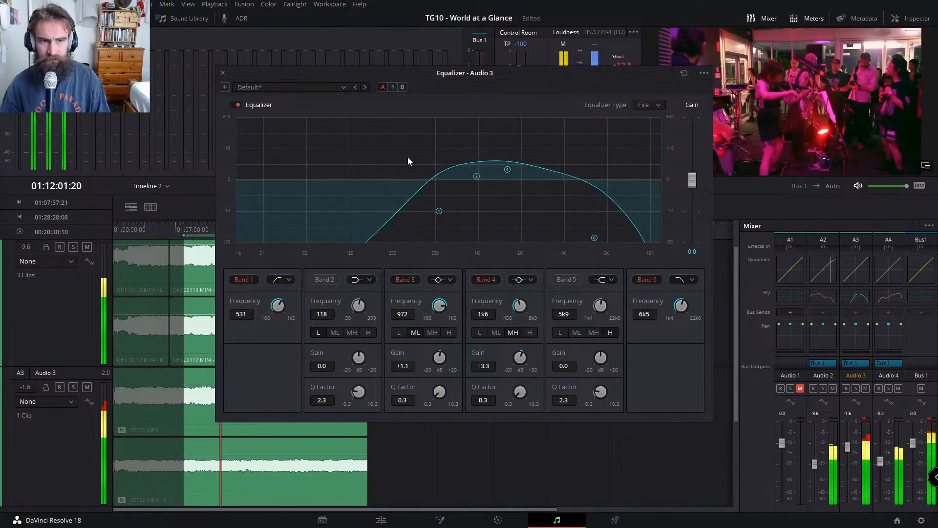
click(237, 105)
click(237, 105)
click(222, 72)
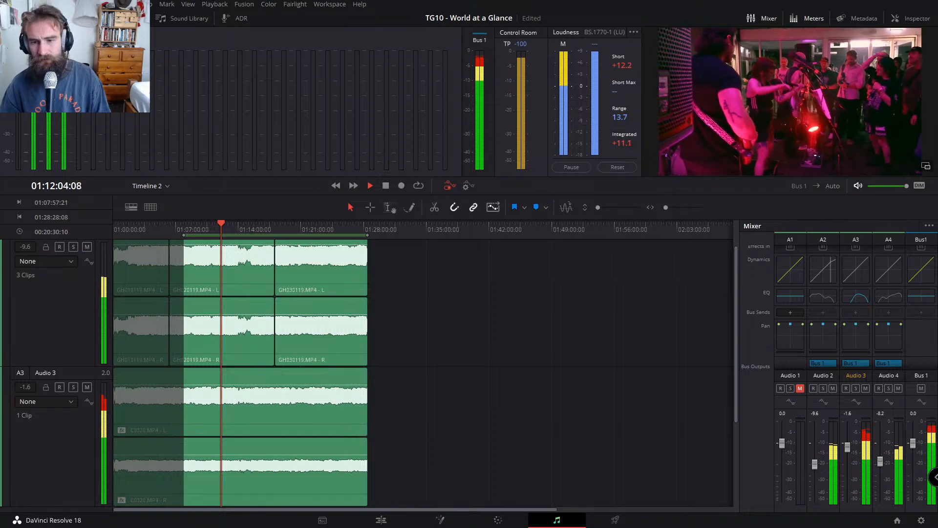
Step: Turn on the Audio 4 equalizer, set band 5 to +7.6 dB with a Q factor of 0.3, and disable that band
click(884, 298)
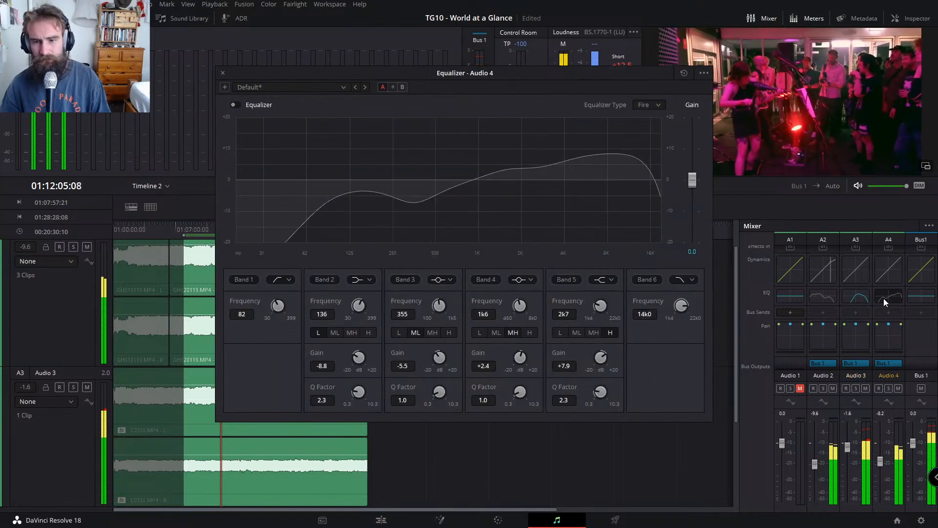
click(239, 104)
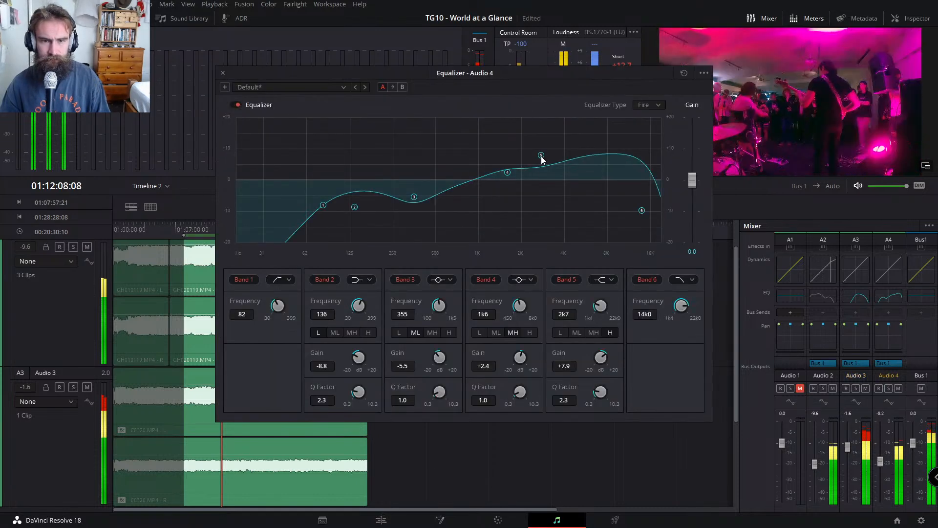
drag(541, 155, 541, 157)
drag(599, 389, 476, 366)
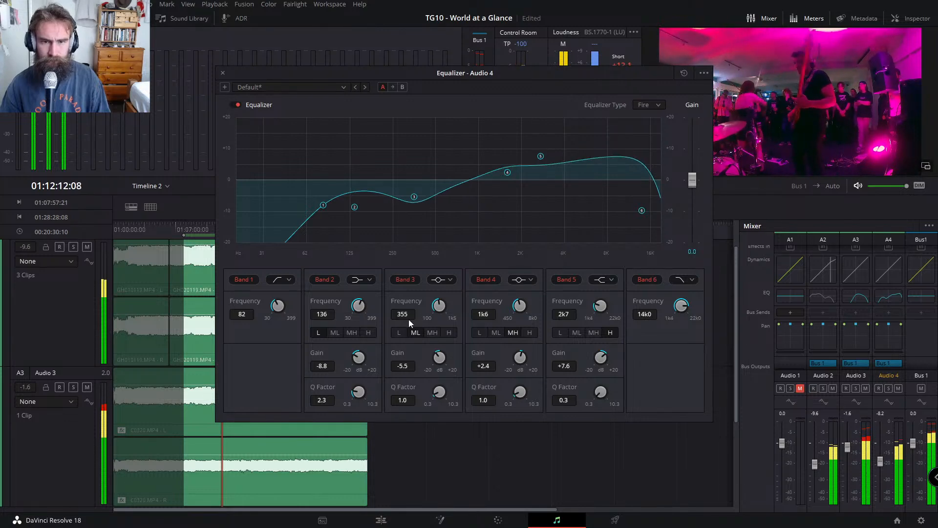
click(567, 279)
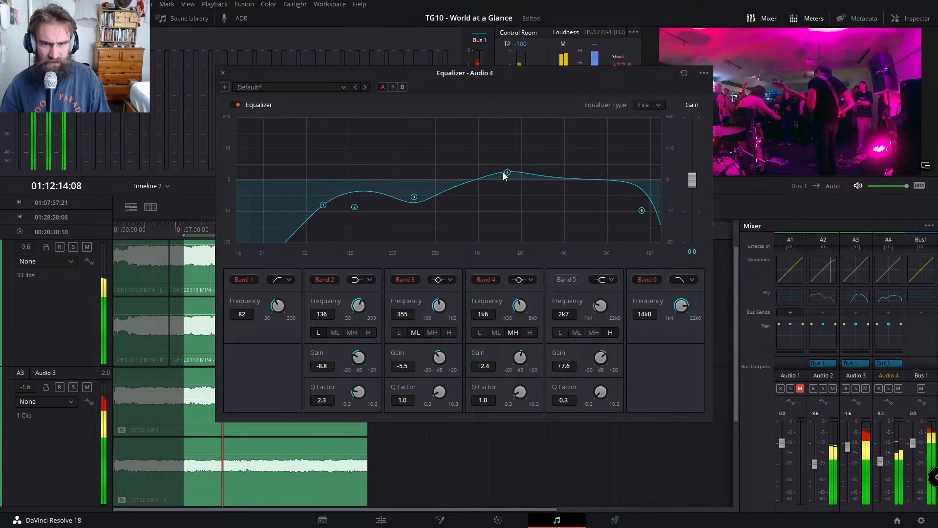
Step: Set Audio 4's band 4 to 6.0 kHz at +10.4 dB with Q 0.3, and band 3 to 2.6 kHz at +3.2 dB
drag(507, 173, 565, 153)
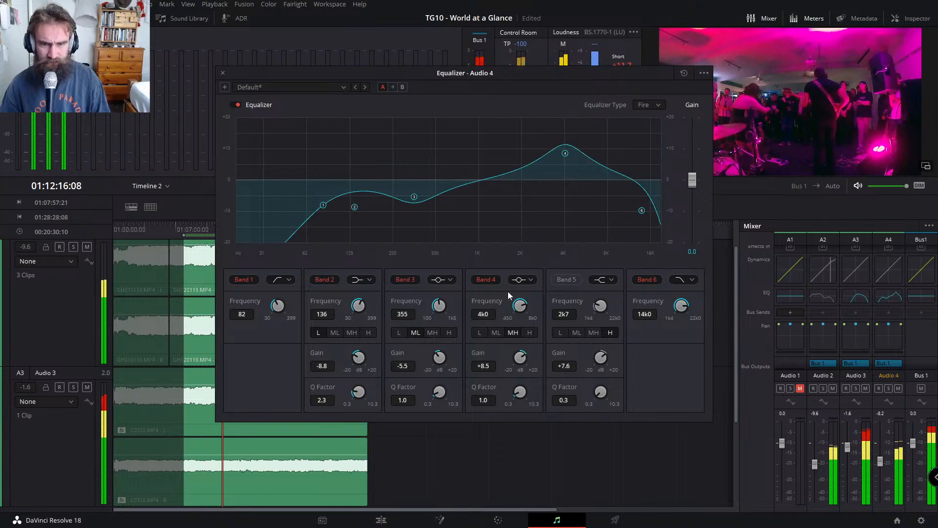
drag(521, 395, 440, 382)
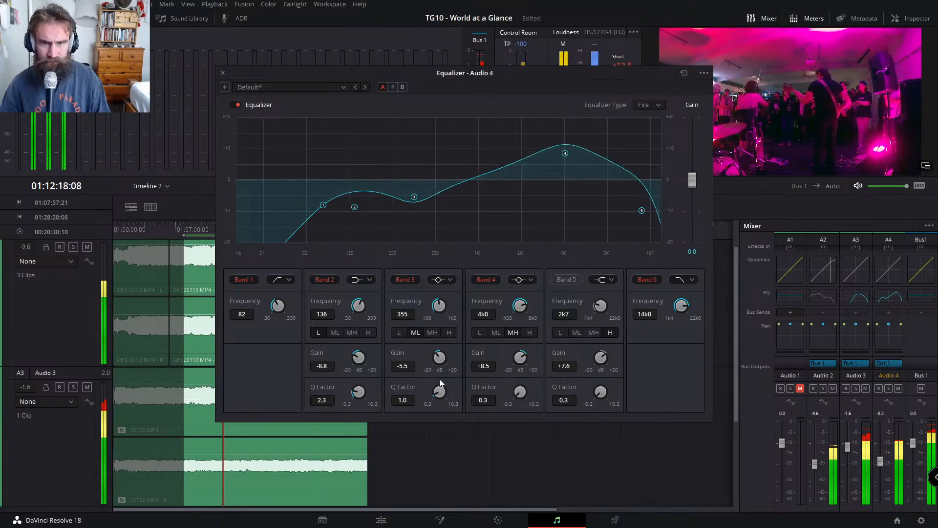
drag(566, 155, 590, 149)
drag(418, 200, 531, 173)
Step: Compare Audio 4 with and without its equalizer by bypassing it twice during playback, leaving it on
click(236, 105)
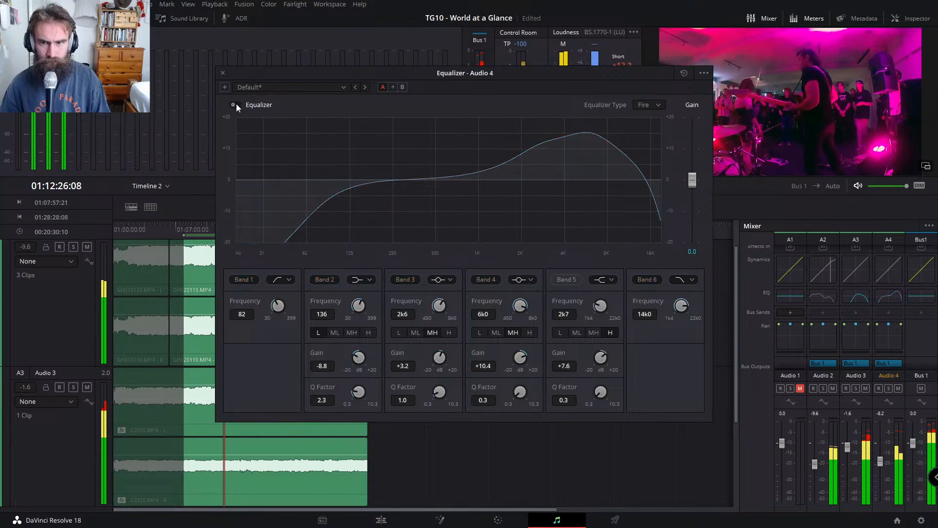
click(236, 104)
click(236, 104)
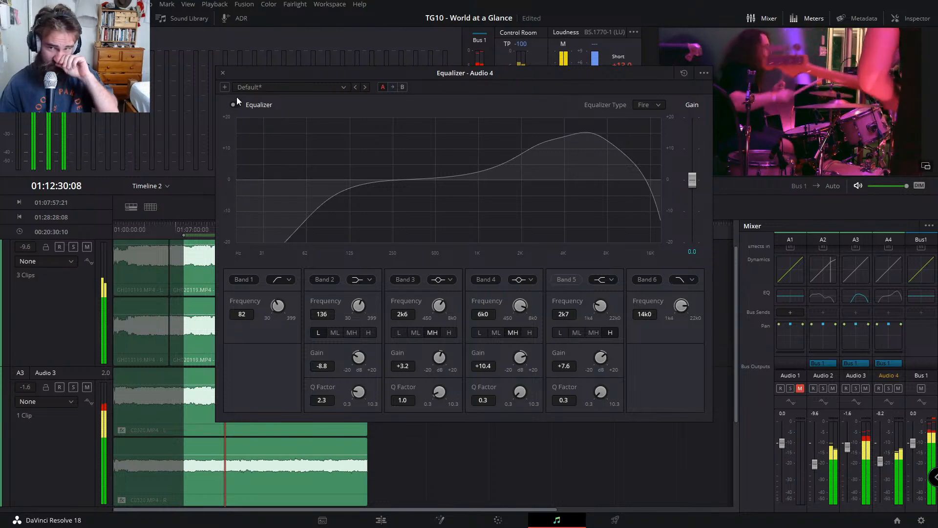
click(237, 106)
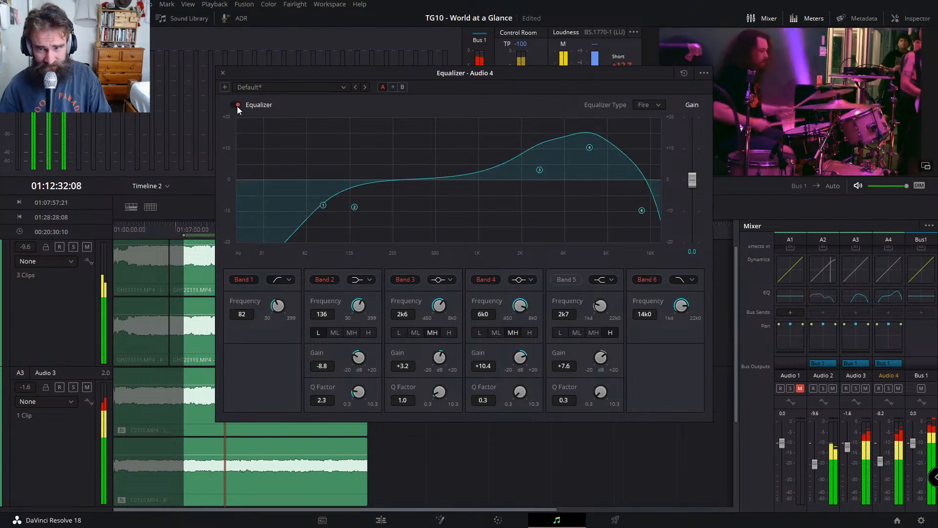
Step: Set Audio 4's band 4 to 6.8 kHz at +0.8 dB with Q 1.6, and band 3 to 3.3 kHz at +8.8 dB
drag(590, 147, 591, 149)
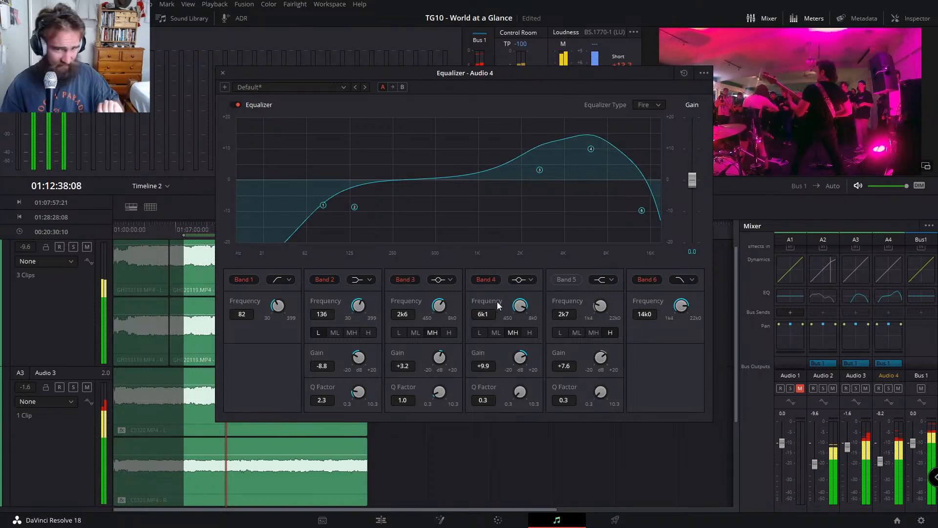
drag(519, 395, 529, 378)
drag(591, 149, 585, 193)
drag(540, 170, 554, 155)
drag(585, 193, 599, 179)
Step: Enable band 5 of the Audio 4 equalizer with a notch shape and move it to 7.6 kHz
click(572, 279)
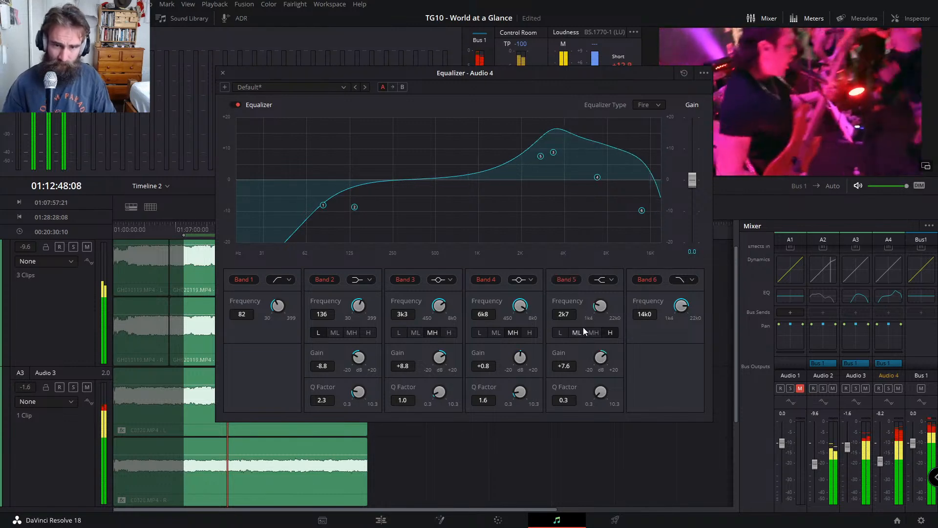
click(606, 281)
click(609, 319)
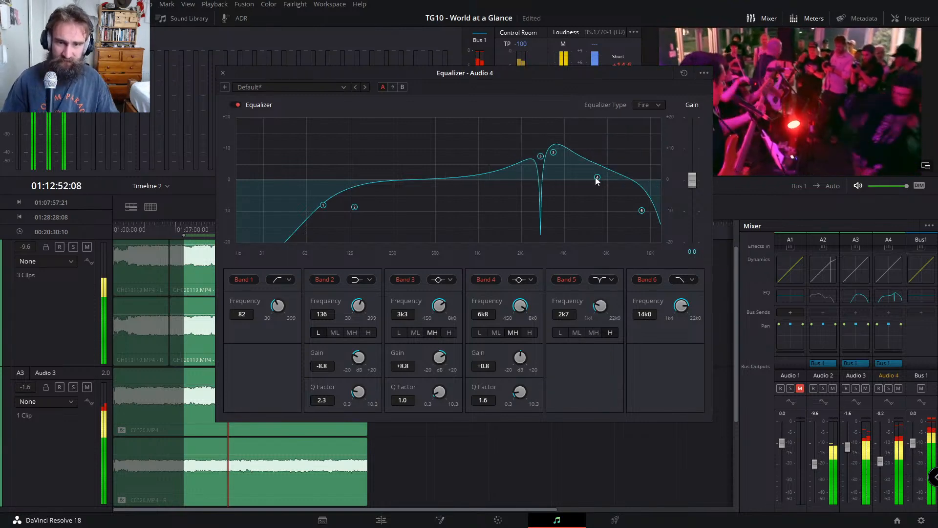
drag(541, 155, 605, 167)
Step: Try a bell shape on Audio 4's band 5, then return the band to a notch
click(605, 280)
click(605, 305)
click(608, 280)
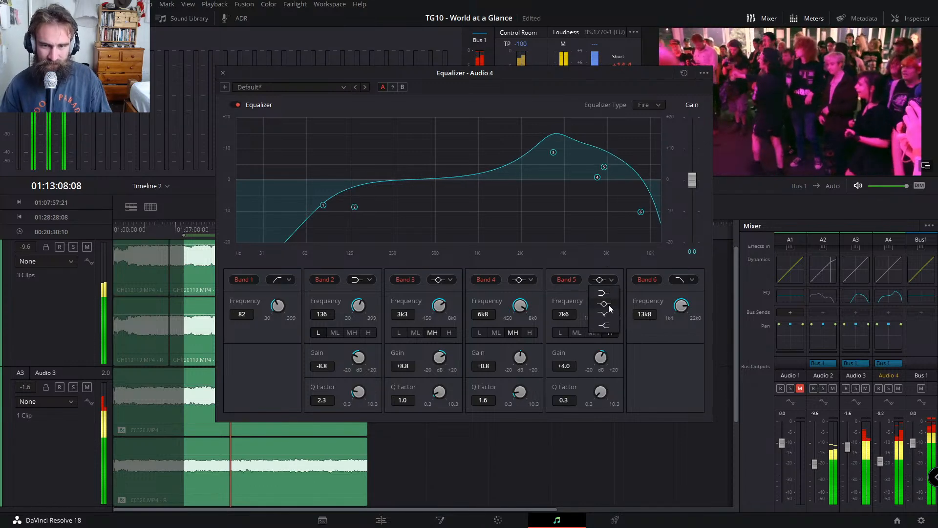
click(606, 317)
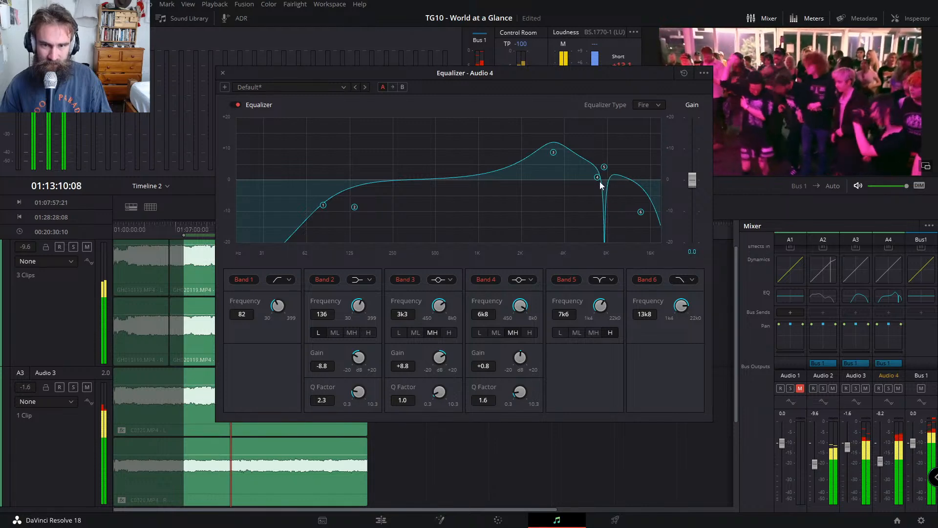
Step: Retune Audio 4's bands 3, 4 and 5 to 3.7 kHz/+4.9 dB, 6.6 kHz/+3.6 dB and 9.0 kHz/+4.4 dB, and give band 5 a bell shape
mouse_move(604, 168)
mouse_down()
mouse_move(630, 167)
mouse_move(609, 177)
mouse_up()
drag(553, 152, 598, 171)
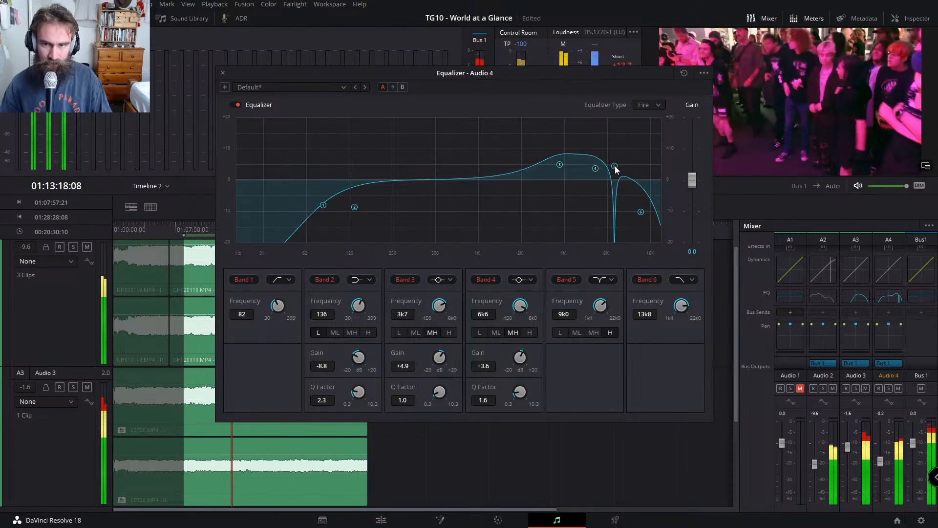
click(602, 280)
click(605, 293)
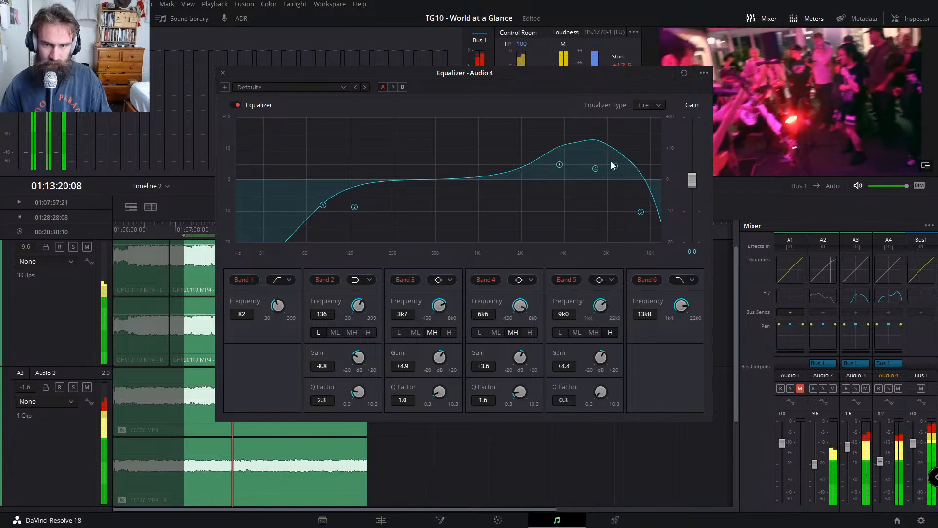
Step: Lower Audio 4's band 5 to -1.3 dB at 10.5 kHz and disable it, then move band 3 to 4.2 kHz at +4.1 dB
drag(613, 166, 626, 183)
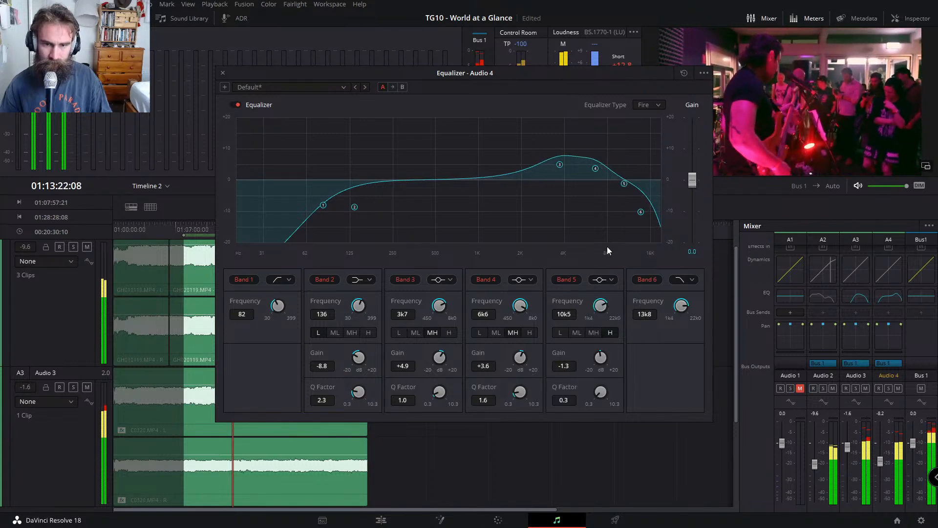
click(568, 280)
drag(559, 166, 569, 170)
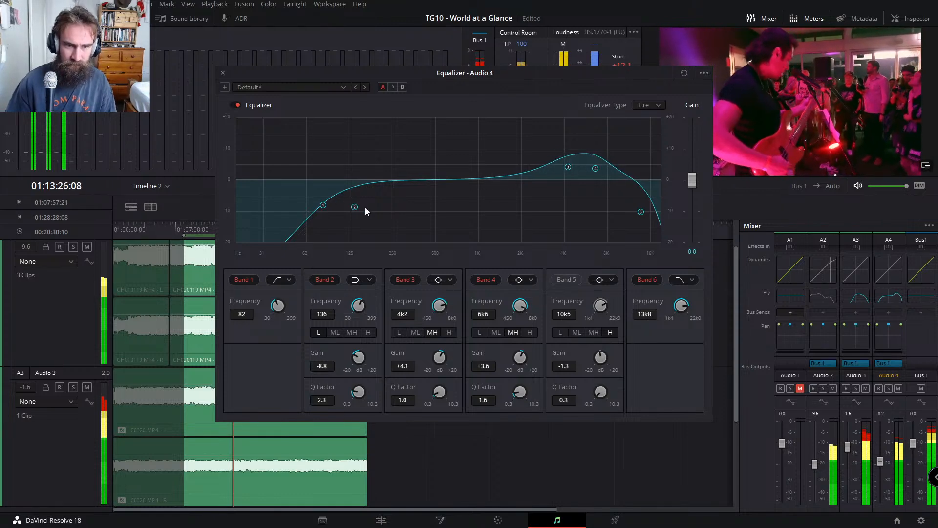
Step: Move Audio 4's band 2 to 1.3 kHz at -7.7 dB, check it against its disabled state, and raise band 1 to 412 Hz
drag(388, 204, 497, 207)
click(325, 279)
click(325, 282)
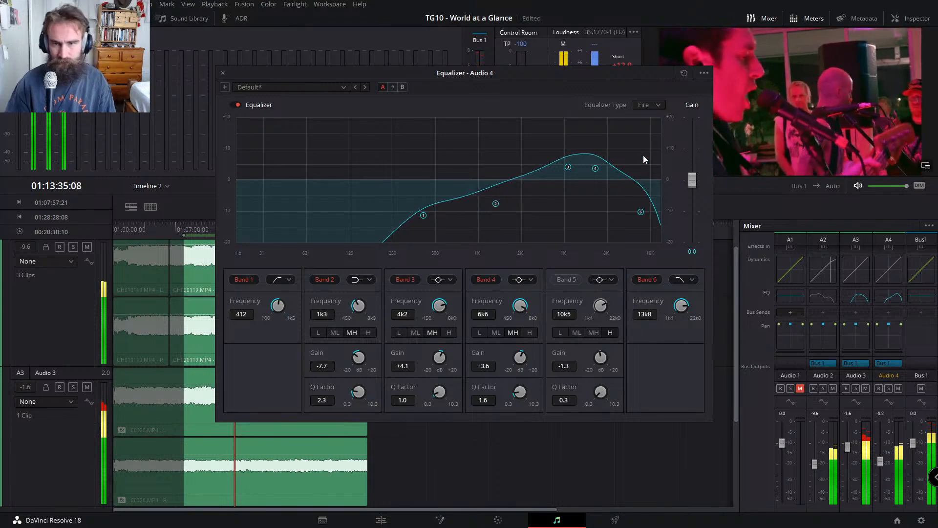
Step: Compare the mix with Audio 4's equalizer bypassed and enabled during playback
click(237, 104)
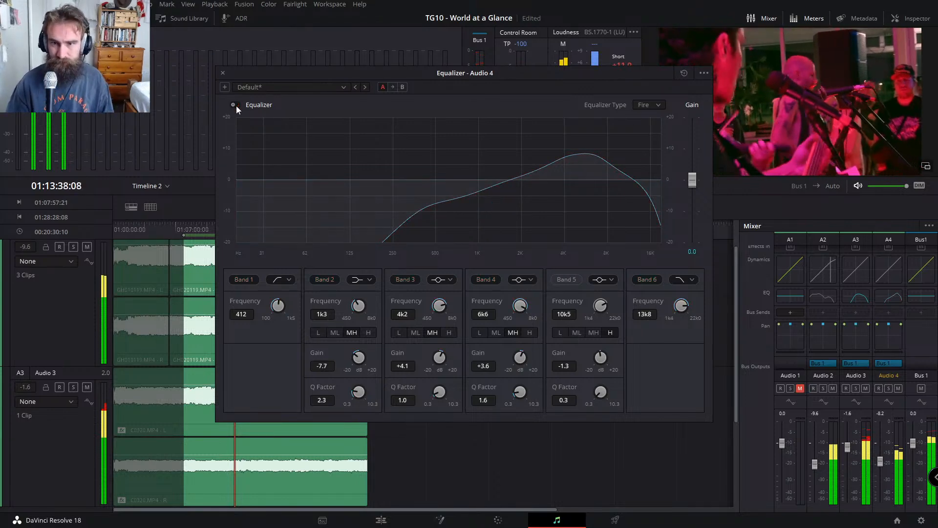
click(236, 104)
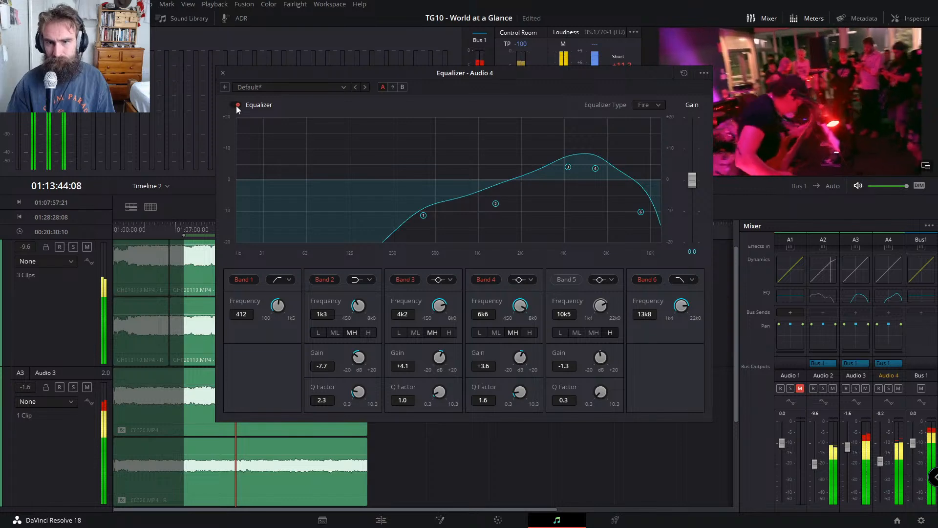
click(236, 105)
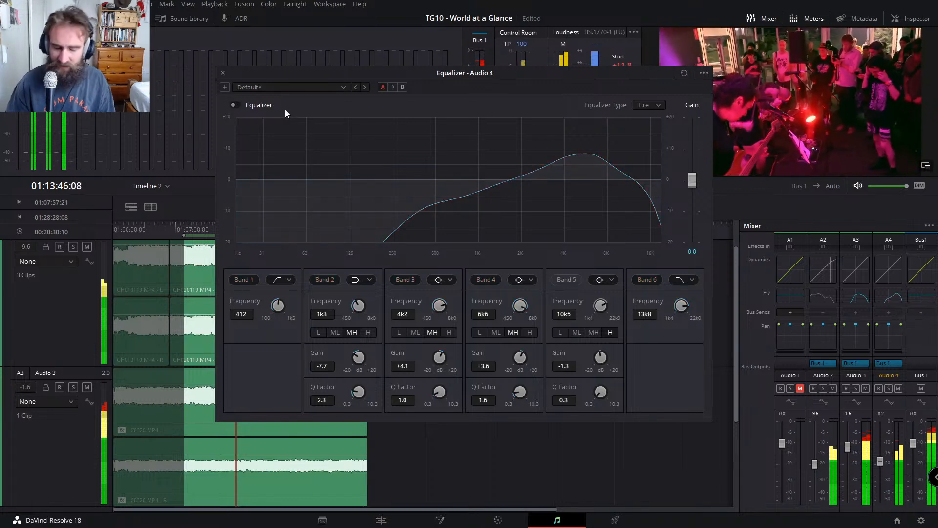
click(234, 105)
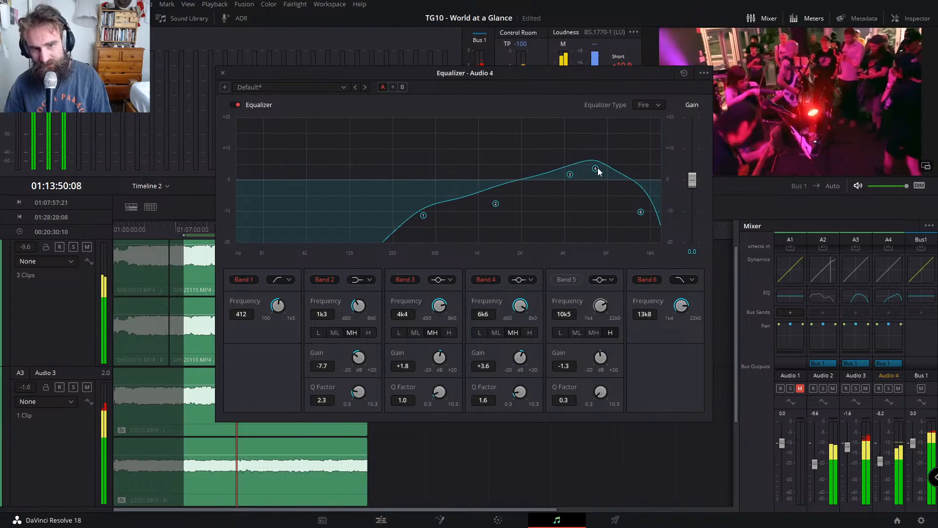
Step: Set Audio 4's bands 3 and 4 to +1.8 dB at 4.4 and 7.2 kHz and band 6 to 12.1 kHz, then compare with the bypassed sound
drag(597, 168, 603, 174)
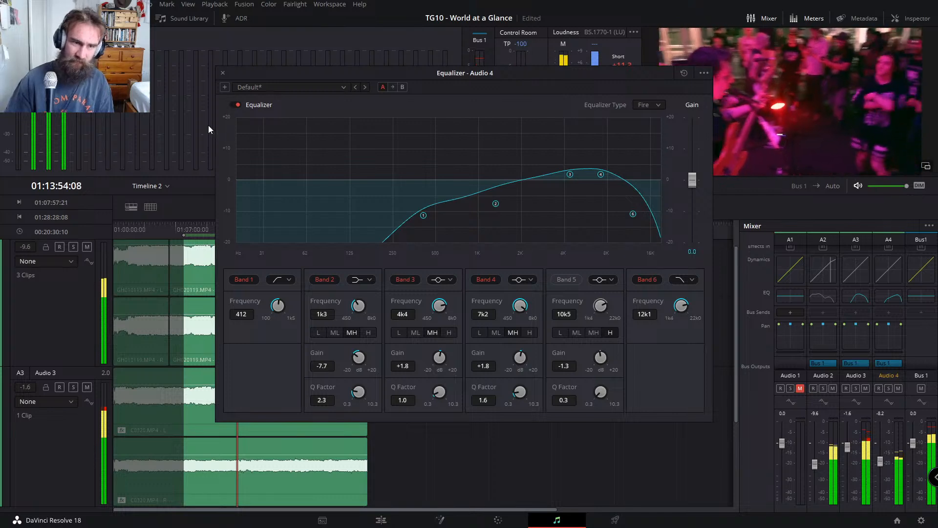
click(236, 106)
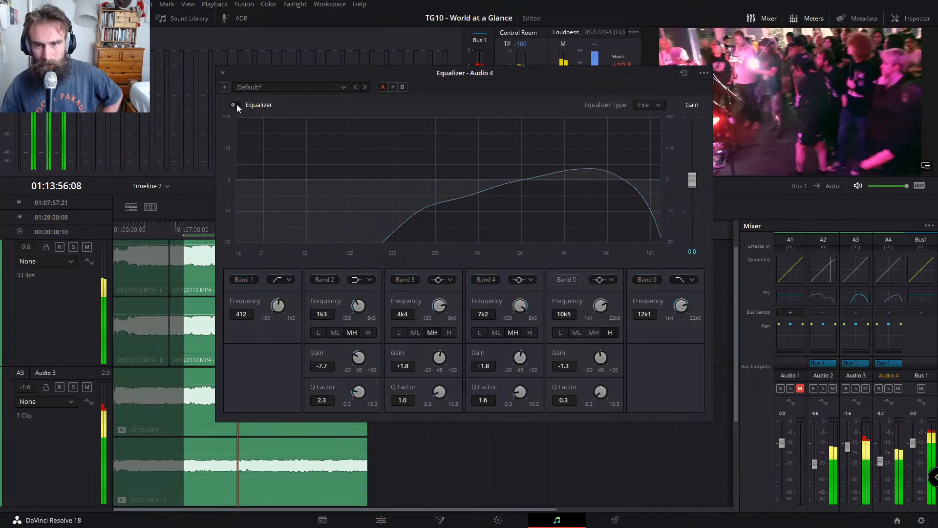
click(236, 105)
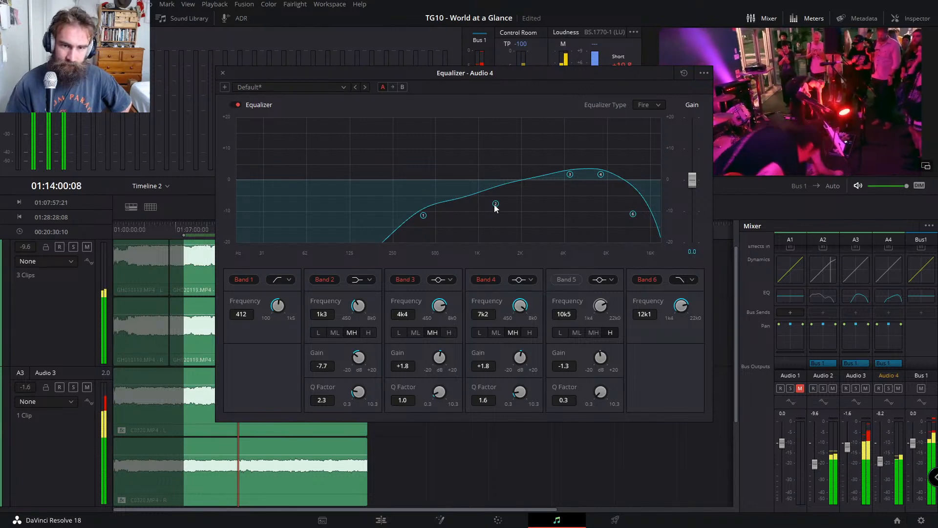
Step: Move Audio 4's band 2 to 1.0 kHz at -8.5 dB and close the equalizer
drag(495, 205, 482, 210)
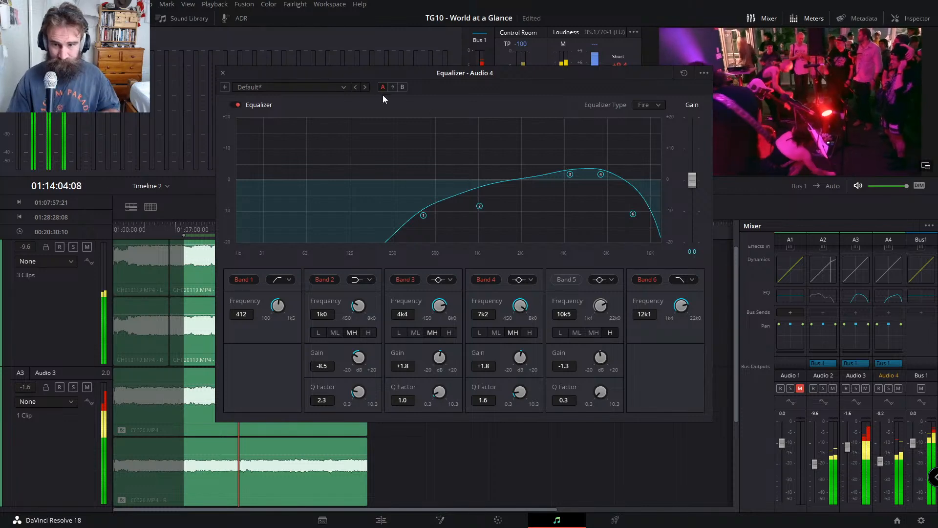
click(223, 73)
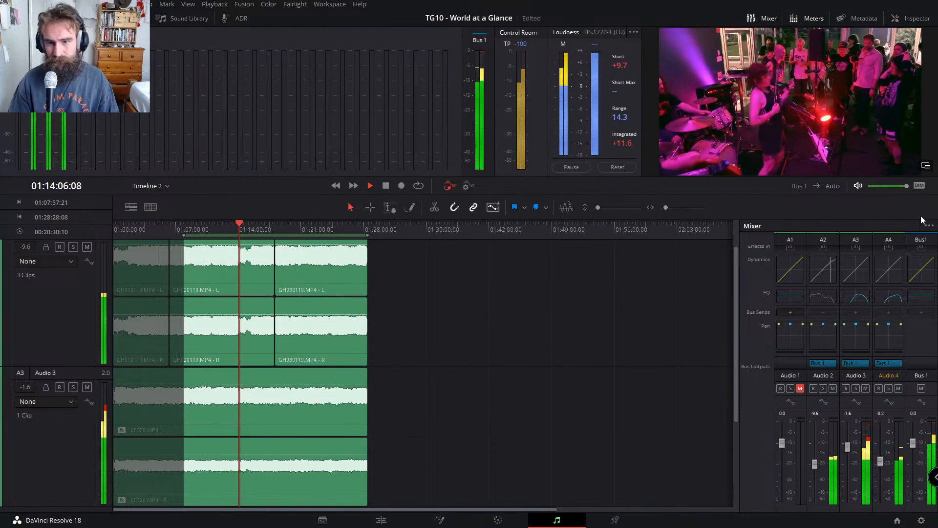
Step: Open Audio 2's equalizer, enable it, and compare it briefly with the bypassed sound
double_click(825, 296)
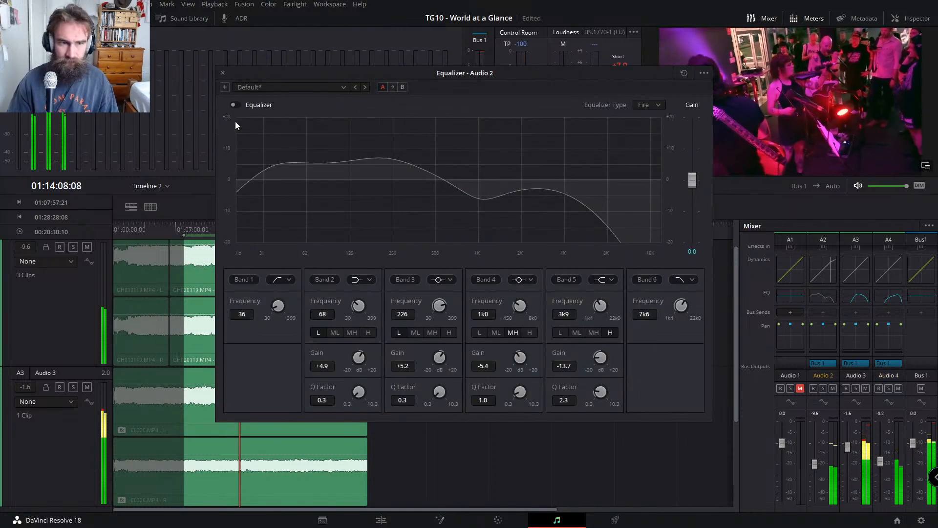
click(238, 105)
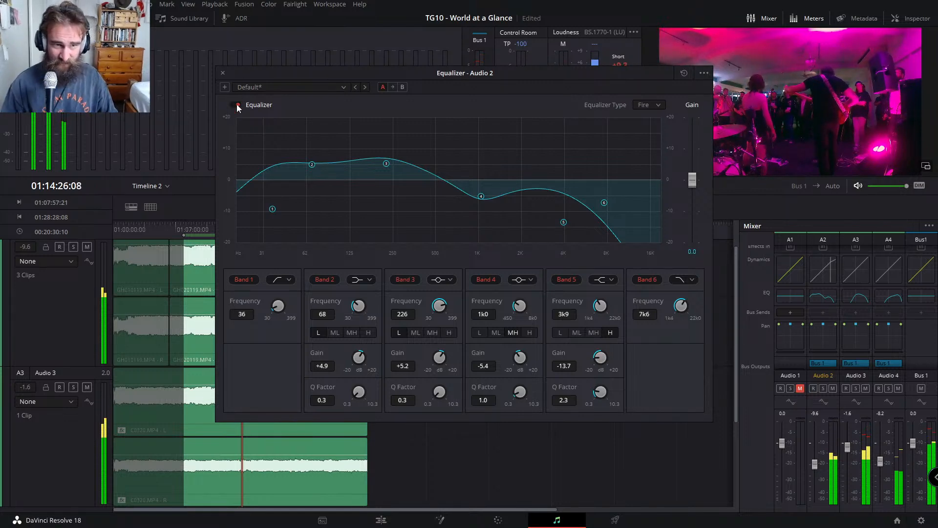
click(237, 104)
click(237, 105)
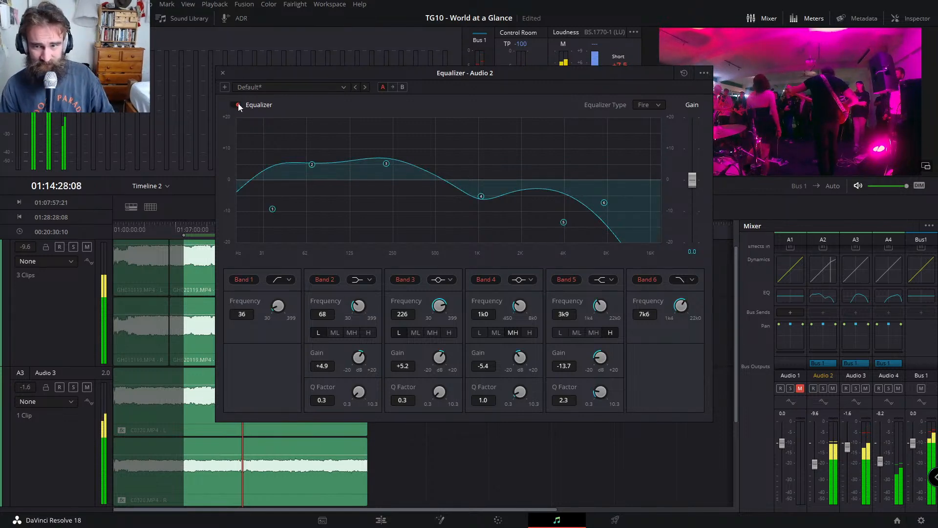
drag(581, 76, 609, 70)
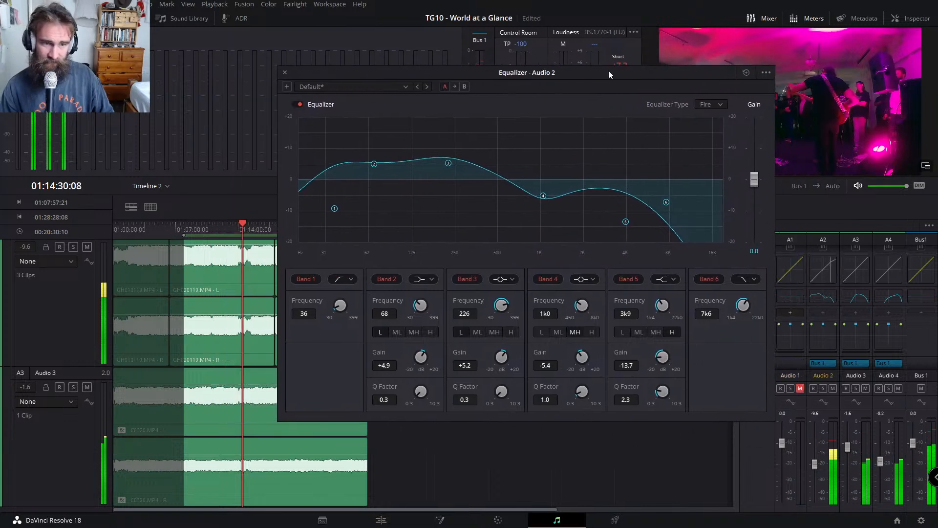
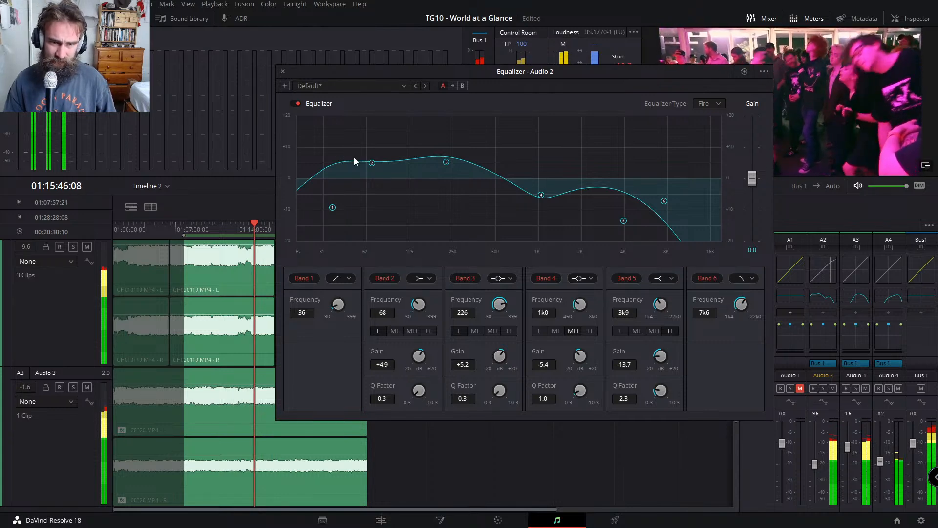
Step: Set Audio 2's band 2 to 70 Hz at +2.7 dB and band 3 to 224 Hz at +4.9 dB, then close the equalizer
drag(373, 163, 374, 170)
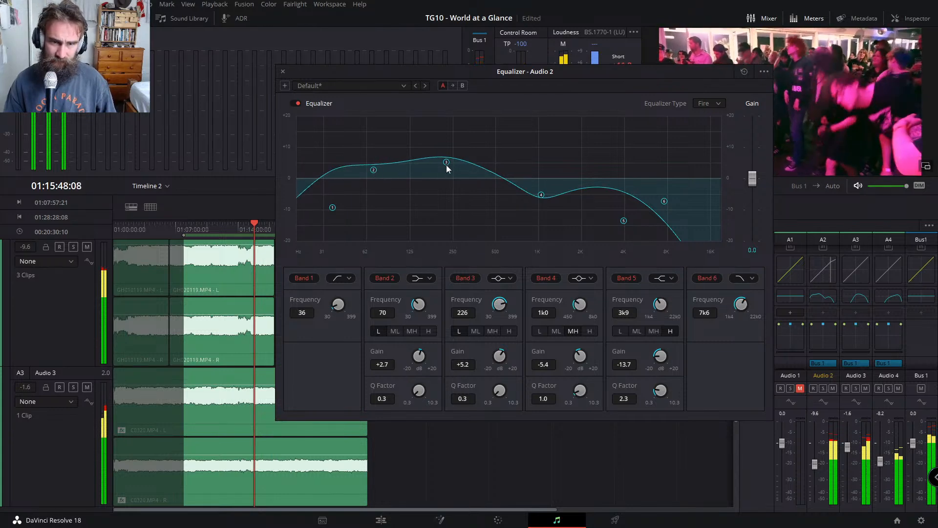
drag(446, 165, 446, 166)
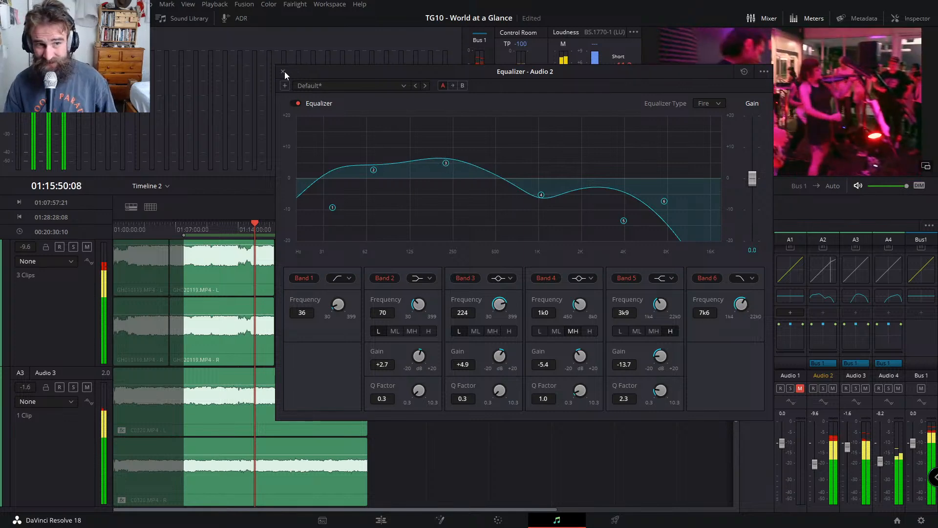
click(283, 72)
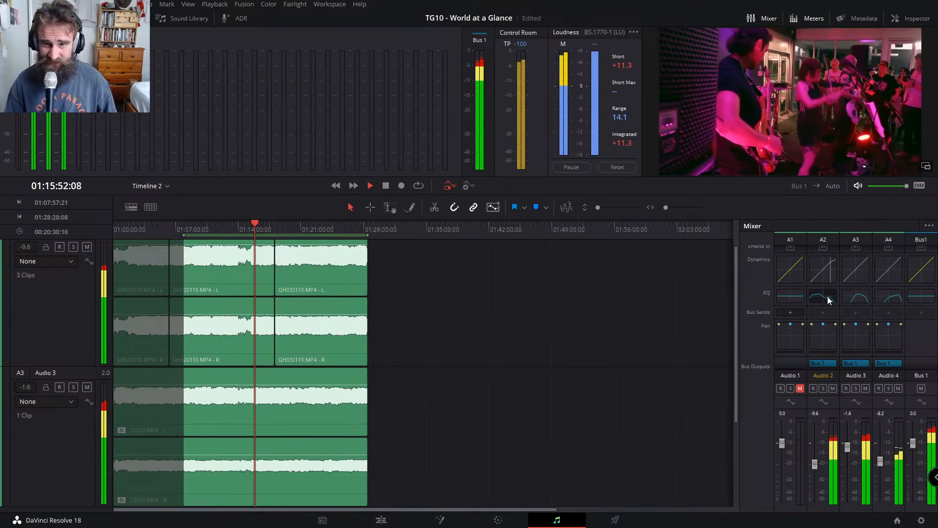
Step: Enable the dynamics processing on Audio 2, Audio 3 and Audio 4
click(822, 277)
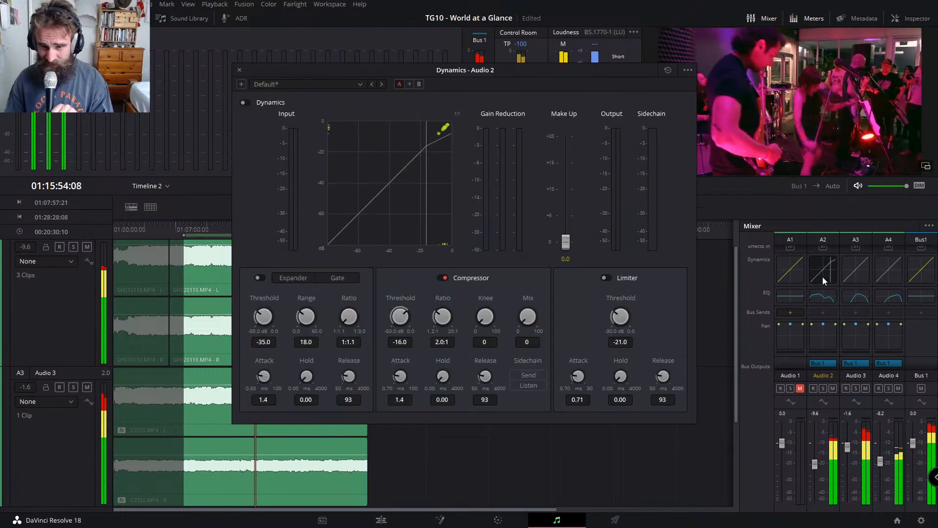
scroll(884, 275, up, 3)
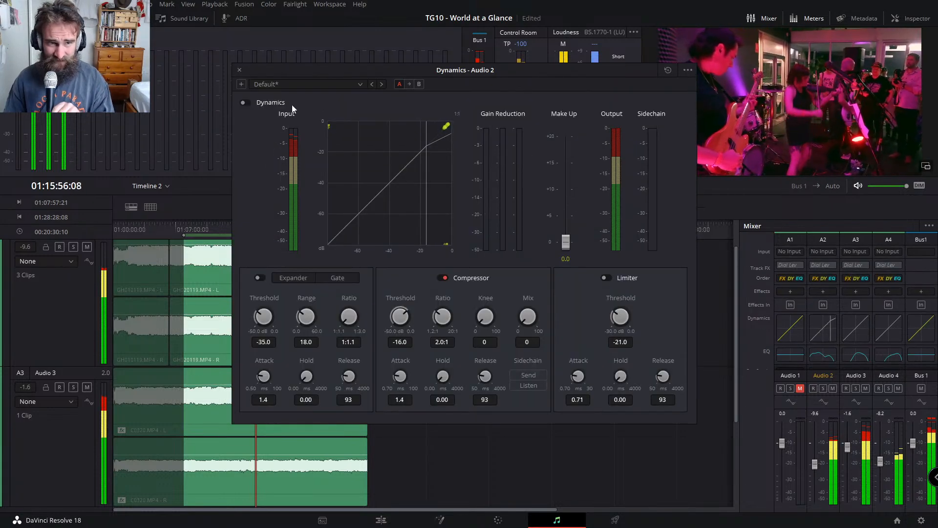
click(865, 325)
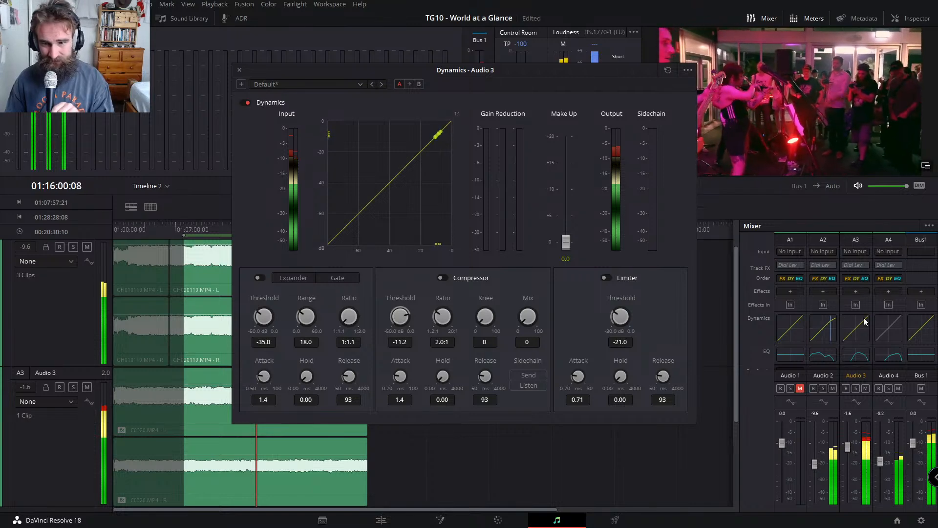
click(891, 327)
click(244, 102)
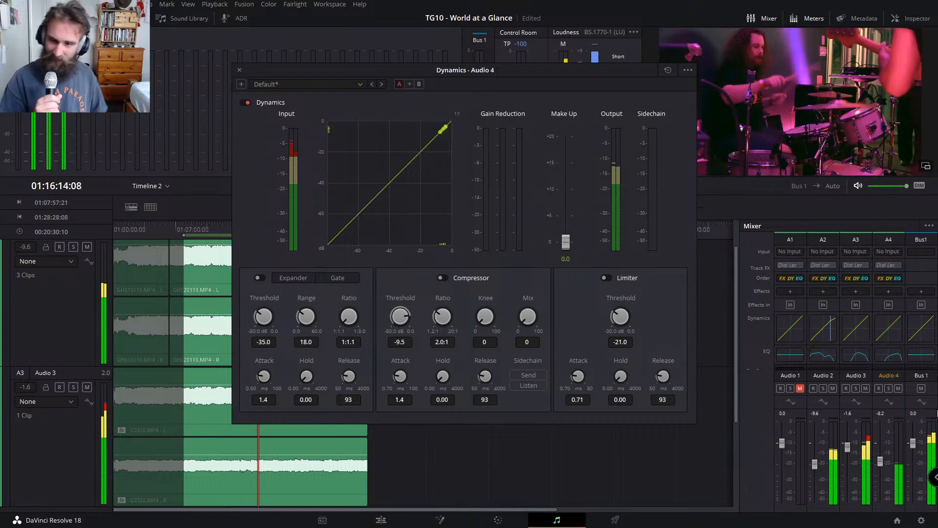
Step: Reposition the Dynamics window and enable Audio 4's compressor
drag(600, 72, 529, 176)
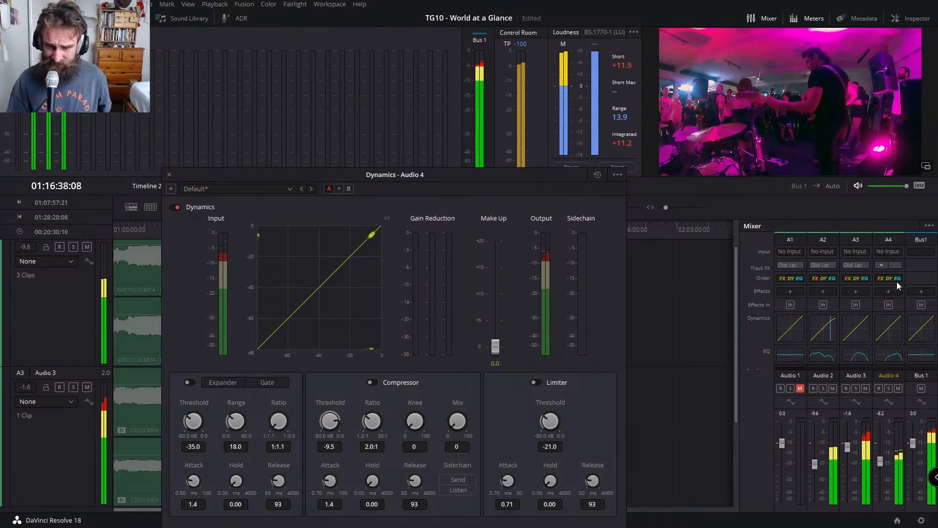
drag(384, 177, 383, 110)
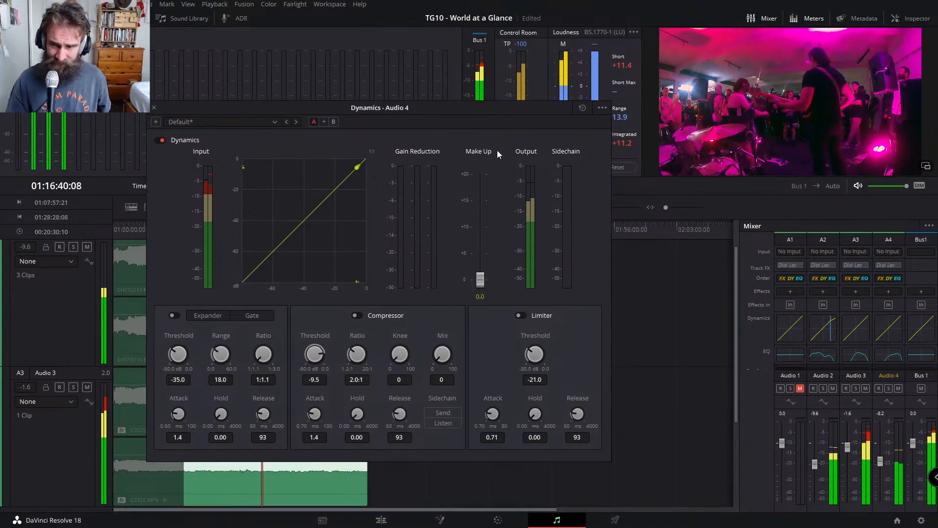
click(358, 315)
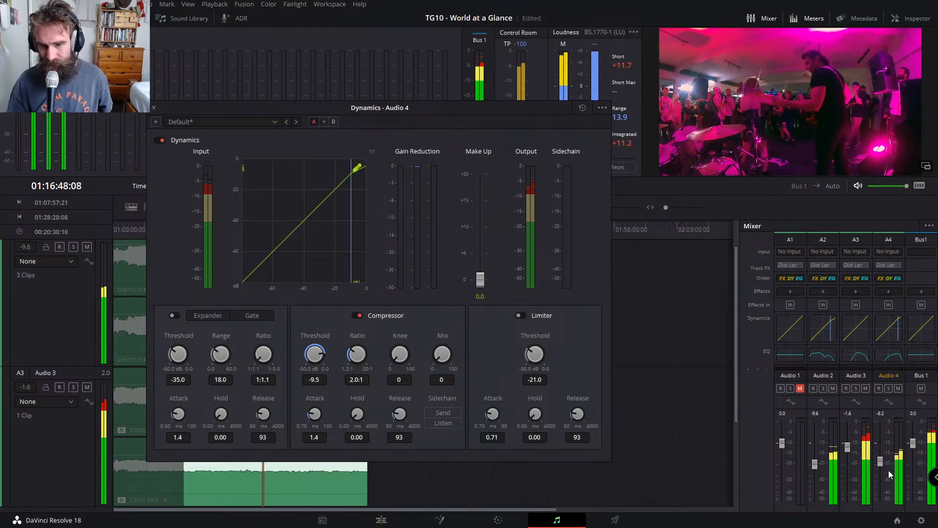
Step: Try Audio 4's fader at -6.0 dB, undo that level change, and set the track's compressor ratio to 1.2:1
drag(881, 462, 882, 460)
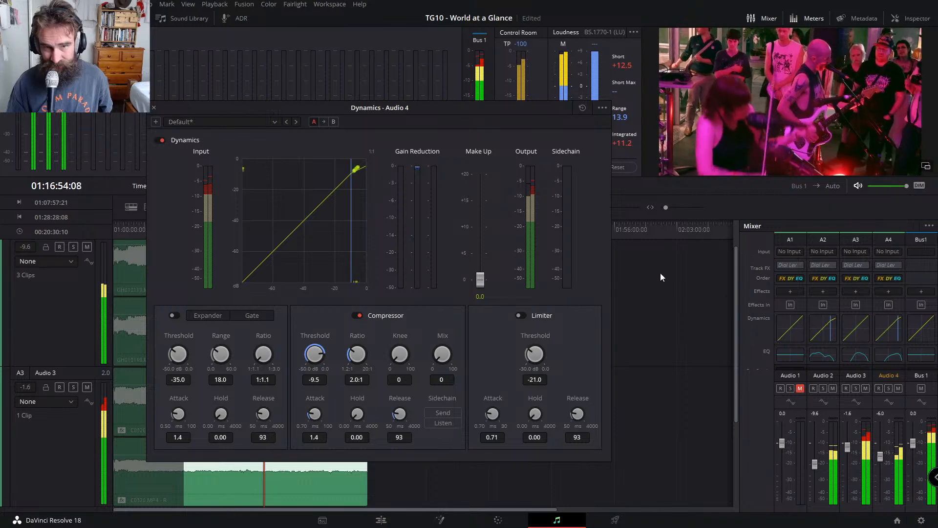
drag(548, 113, 532, 132)
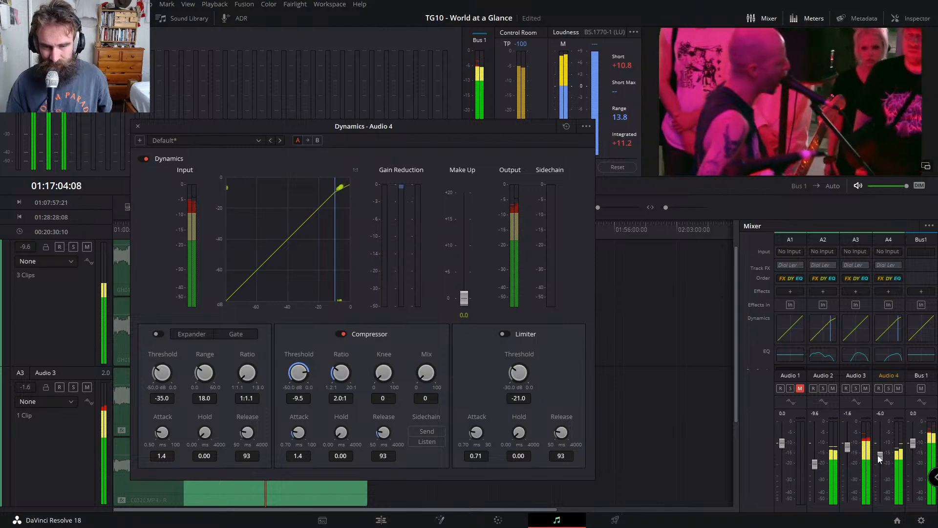
key(ctrl+z)
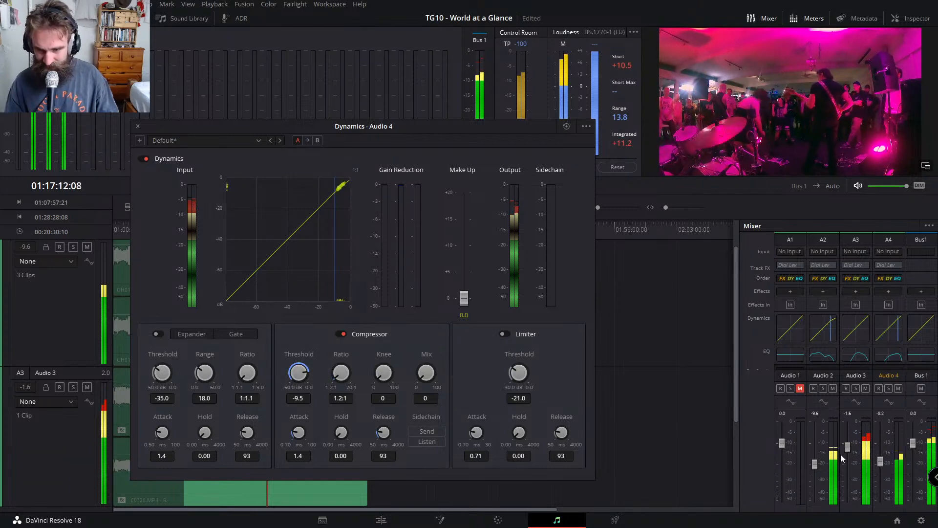
Step: Select Audio 2, set its compressor ratio to 2.5:1, and return to Audio 4
click(829, 413)
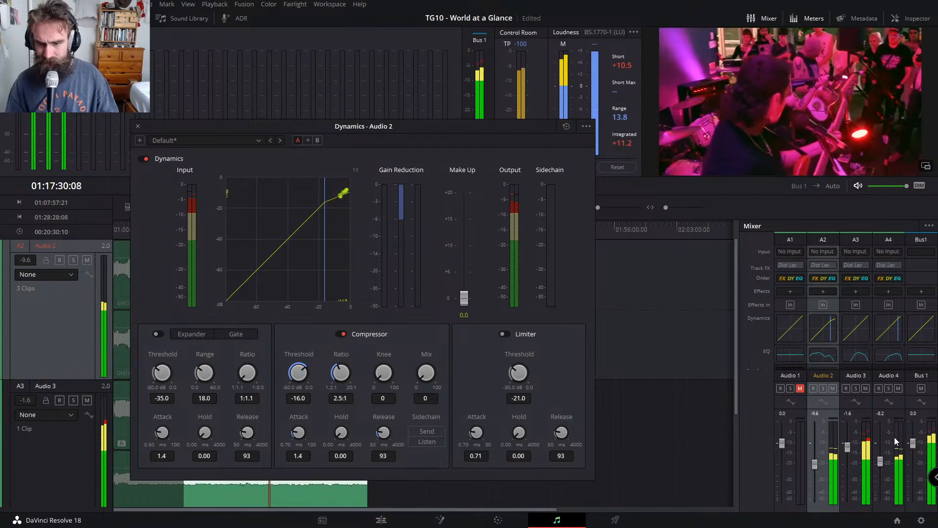
click(888, 419)
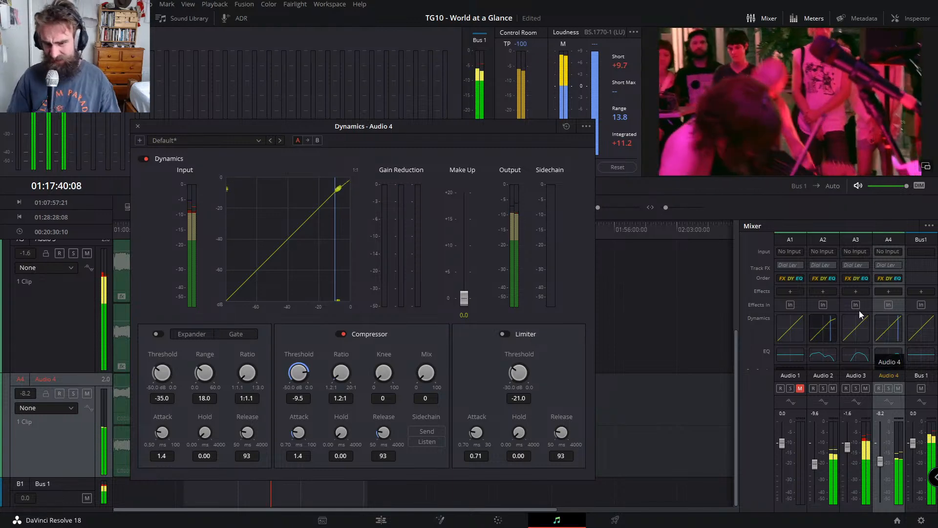
Step: Reopen Audio 4's equalizer and move band 2 to 966 Hz at -6.9 dB
scroll(886, 332, down, 3)
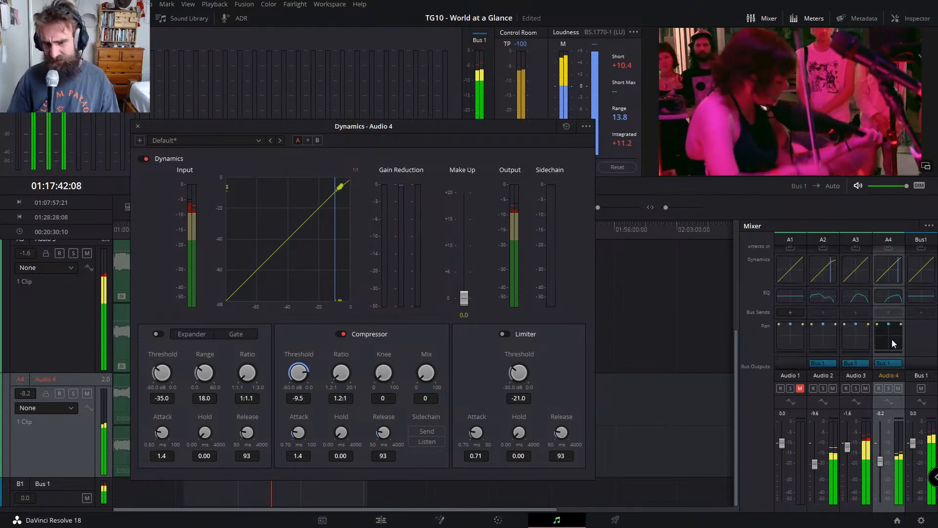
double_click(888, 296)
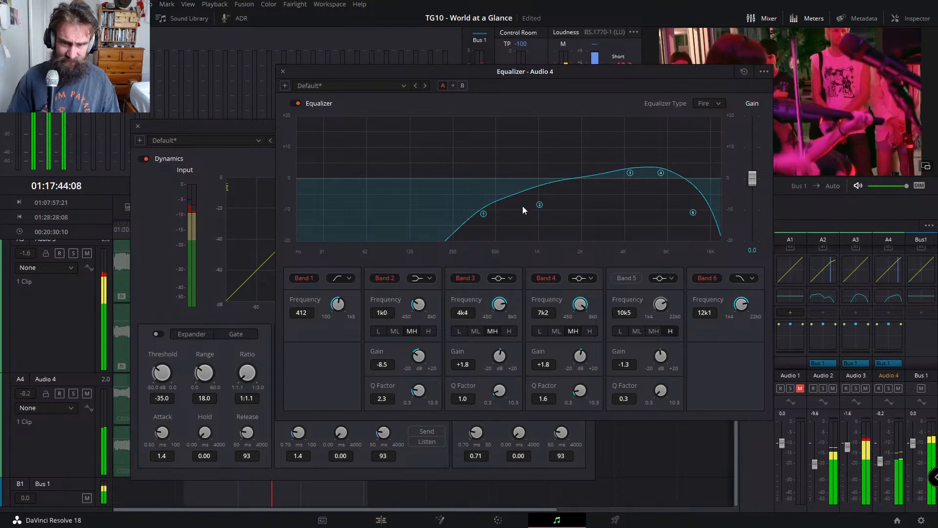
drag(540, 207, 537, 201)
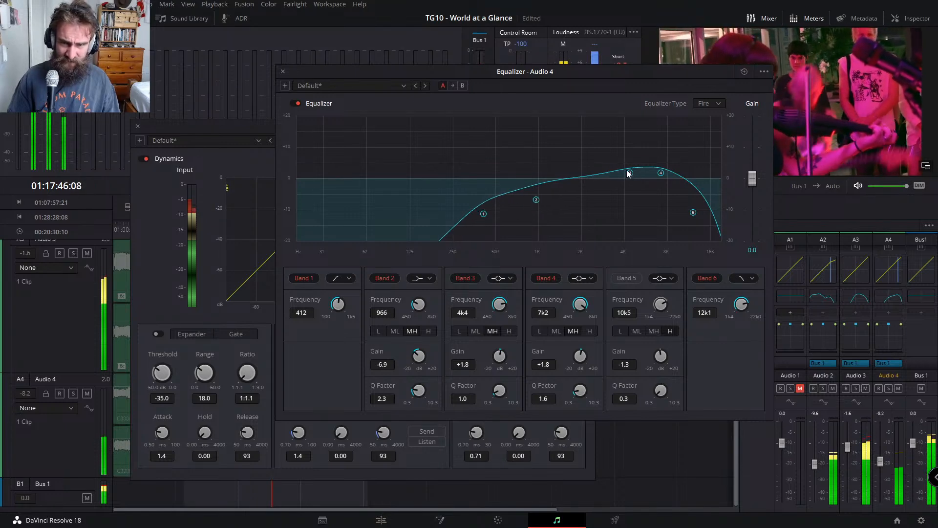
Step: Adjust Audio 4's equalizer: band 1 at 643 Hz, band 3 at 1.2 kHz and +2.7 dB, band 4 at 7.7 kHz and +2.7 dB, band 6 off
drag(628, 174, 564, 173)
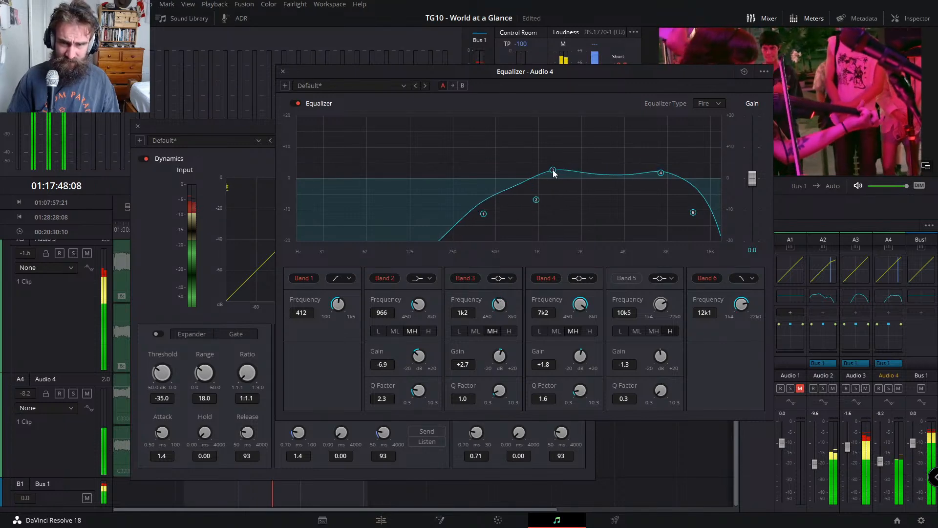
drag(493, 214, 510, 214)
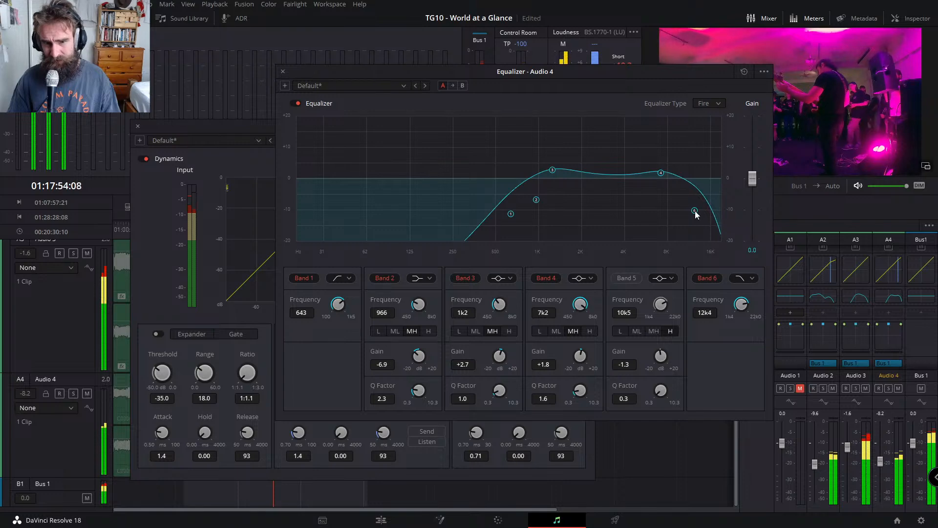
click(707, 277)
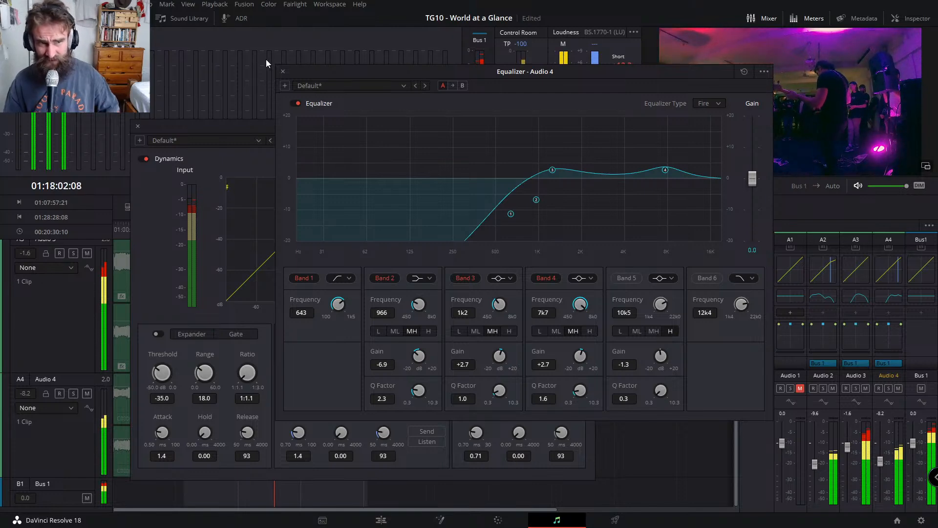
click(283, 71)
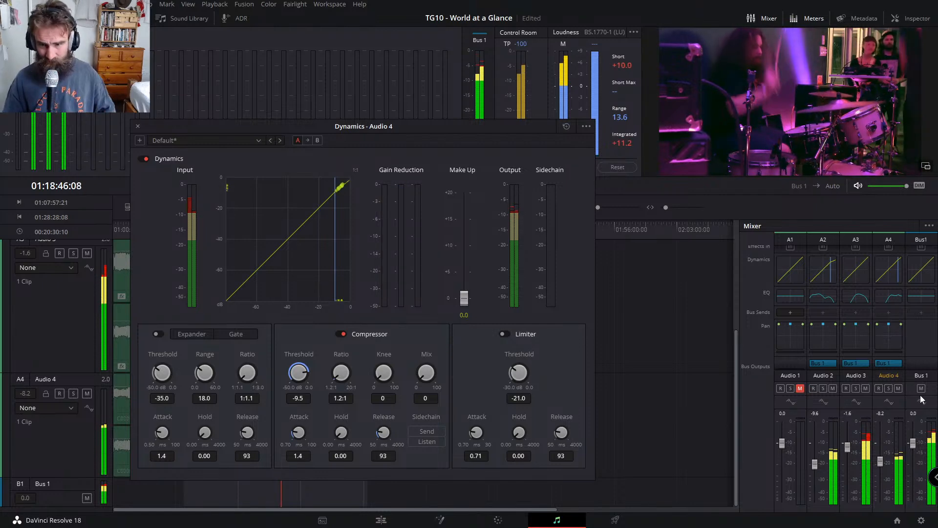
Step: Enable Bus 1's compressor and set its threshold to -3.6 dB and its ratio to 2.4:1
double_click(921, 266)
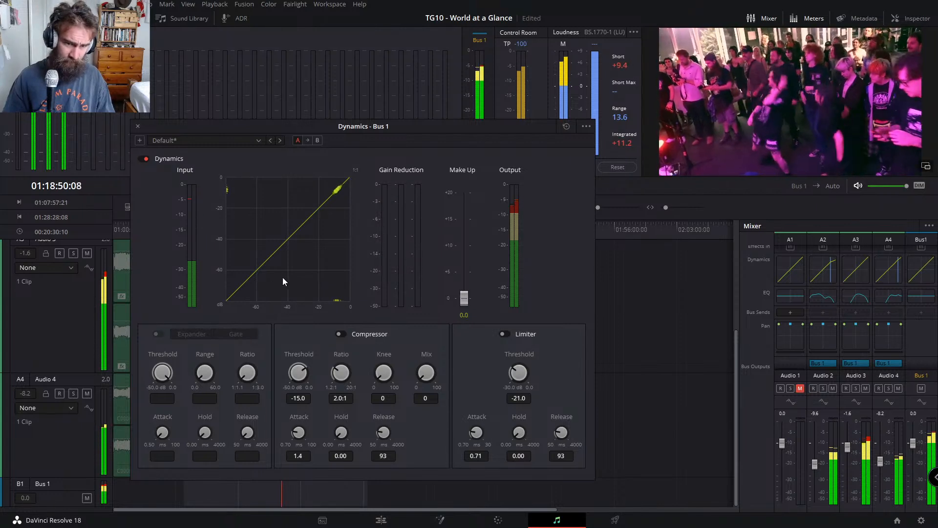
click(342, 333)
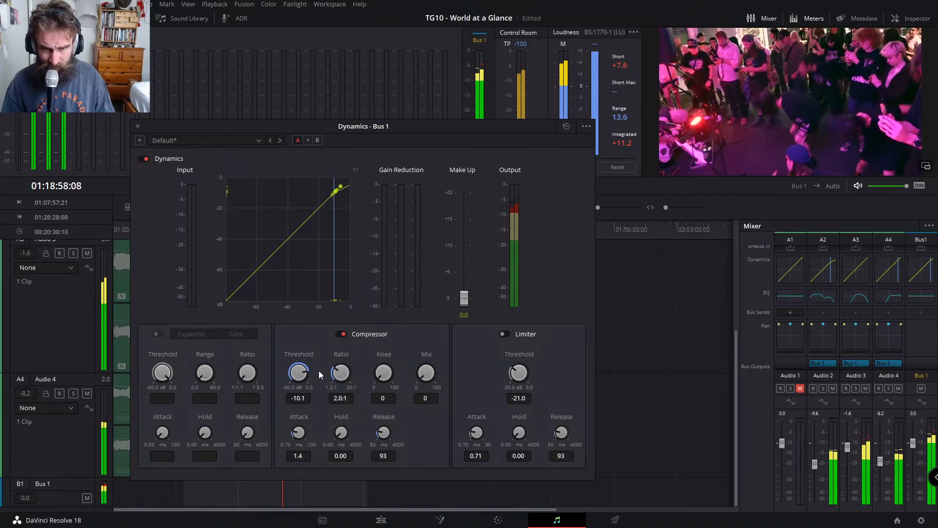
mouse_move(323, 373)
mouse_down()
mouse_move(316, 386)
mouse_move(338, 376)
mouse_up()
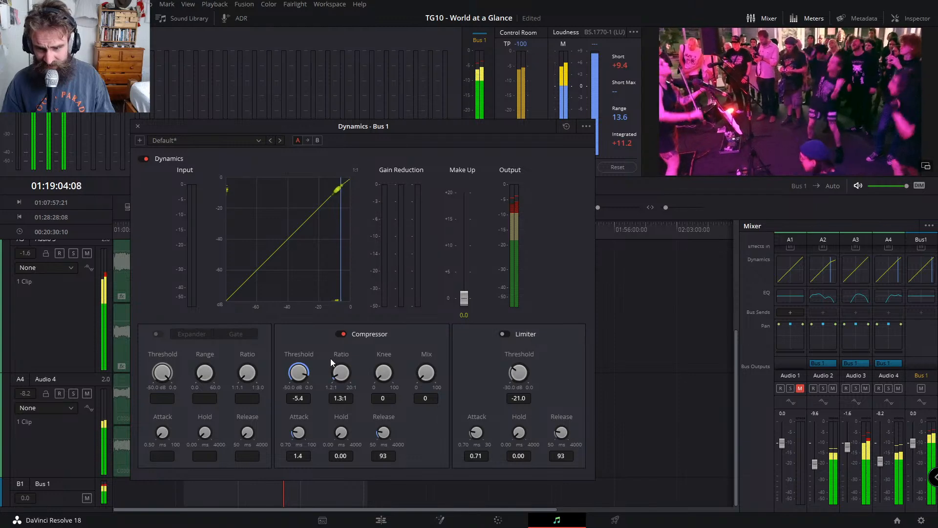
drag(330, 358, 327, 357)
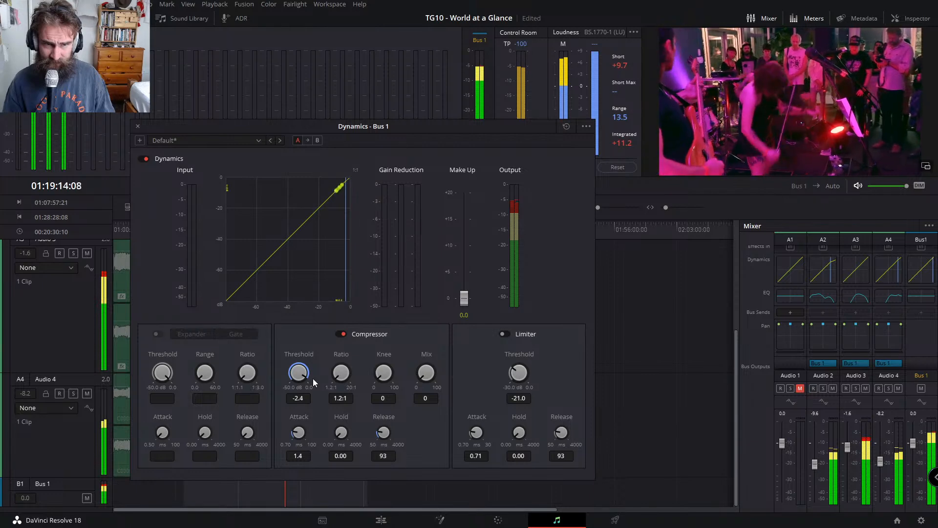
drag(313, 380, 317, 379)
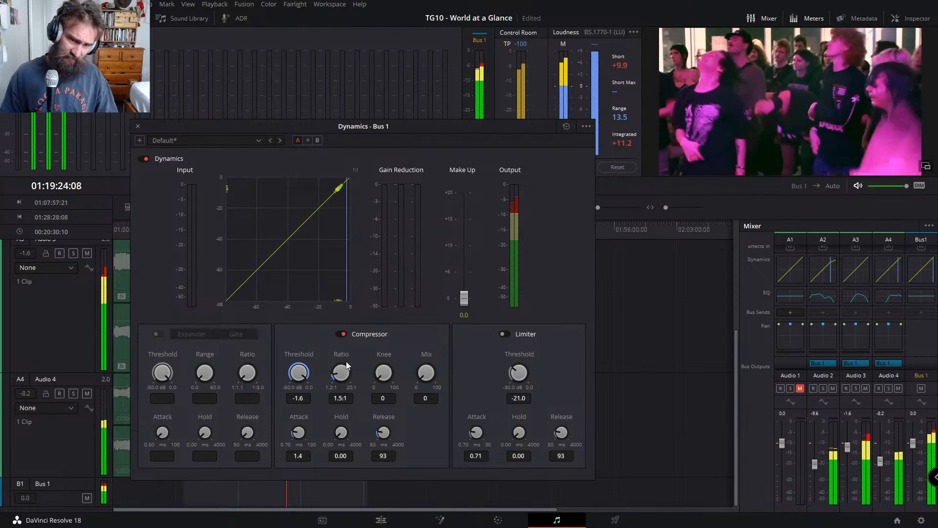
drag(347, 360, 368, 369)
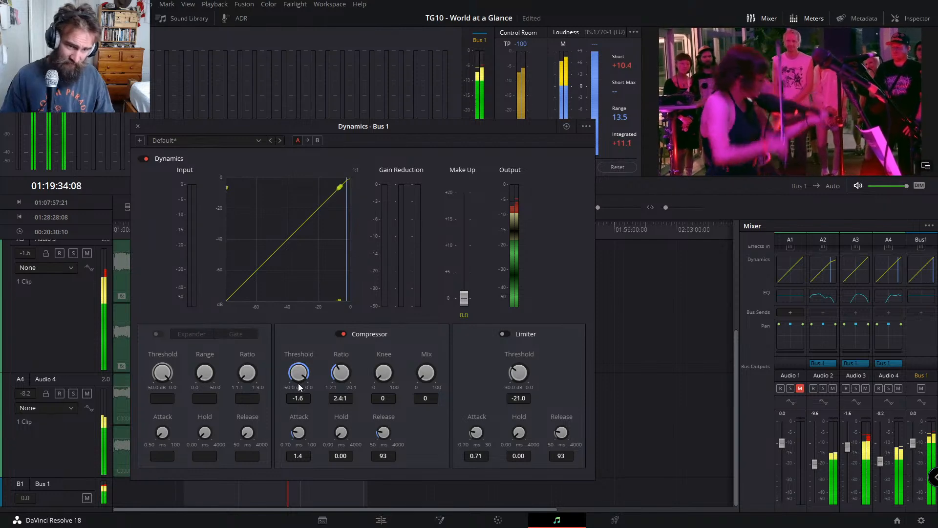
mouse_move(303, 379)
mouse_down()
mouse_move(309, 372)
mouse_move(296, 384)
mouse_up()
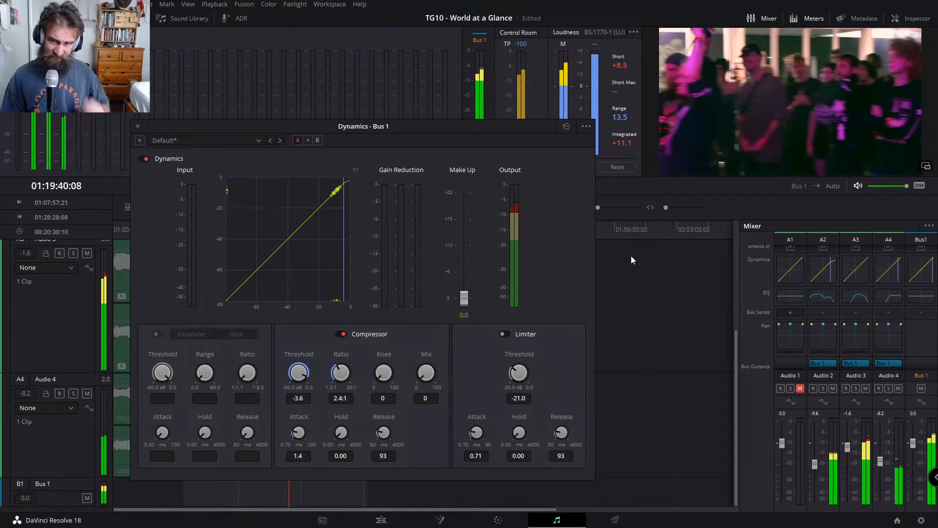
Step: Move the Dynamics window off the timeline and restart playback from about 01:04 into the timeline
drag(525, 130, 850, 357)
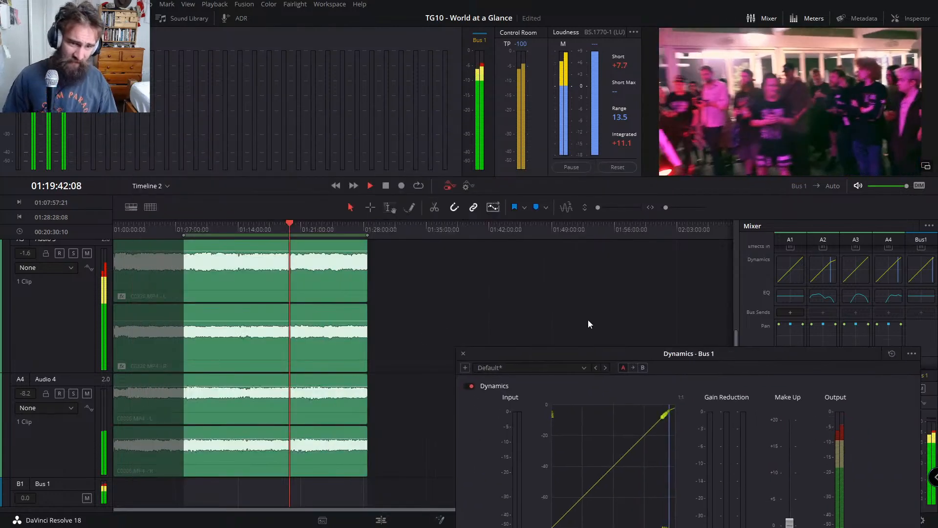
key(space)
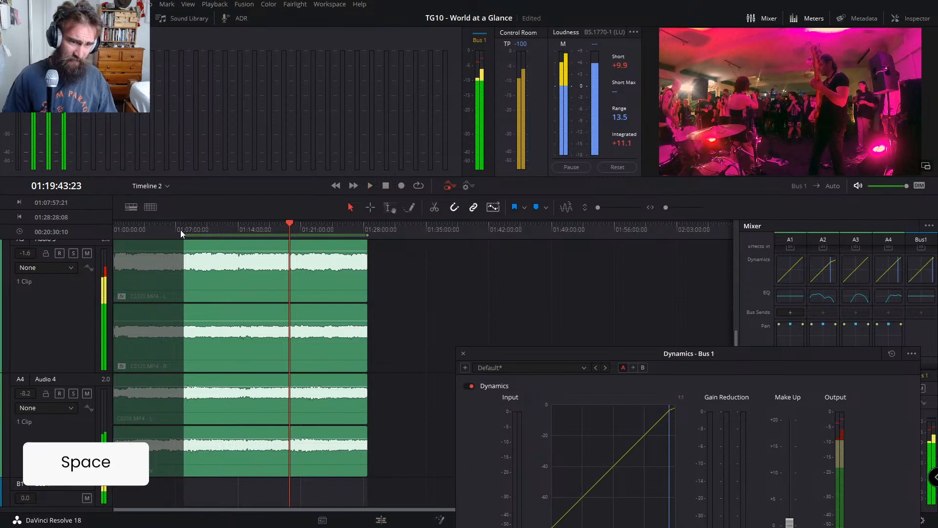
alt+scroll(177, 266, down, 6)
alt+scroll(170, 267, up, 3)
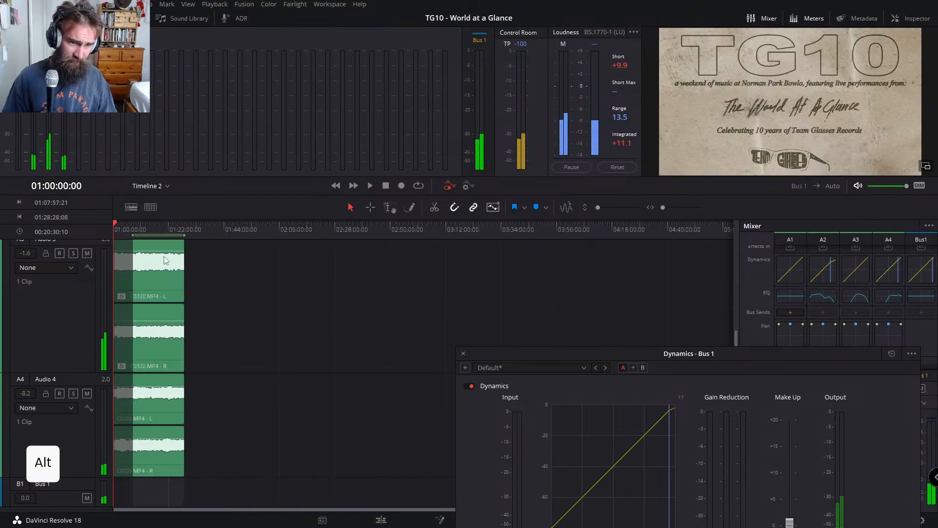
click(124, 224)
key(space)
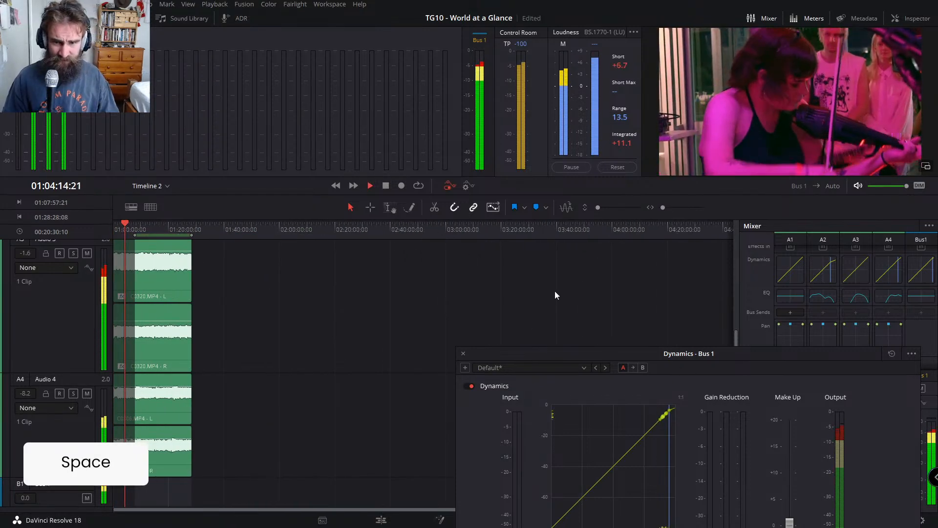
Step: Move Bus 1's Dynamics window clear of the mixer, and reset and restart the loudness measurement
drag(748, 353, 444, 181)
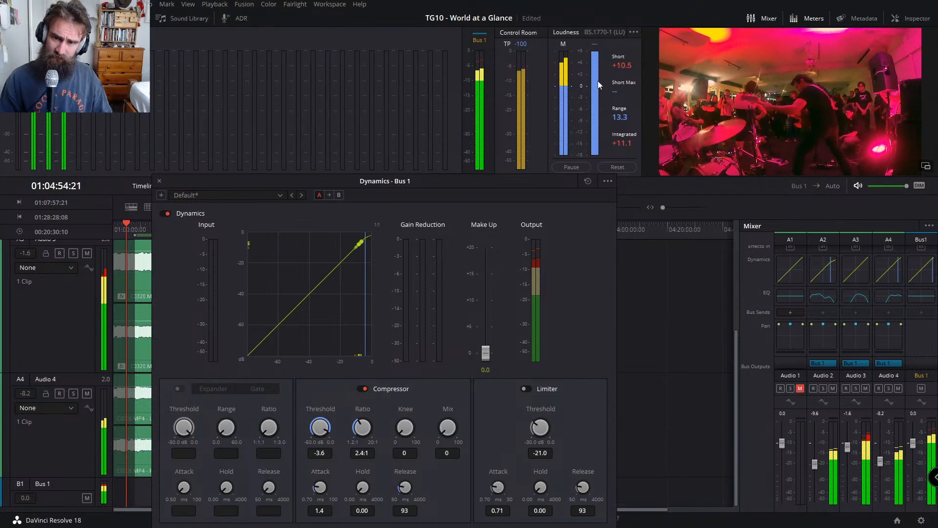
click(616, 167)
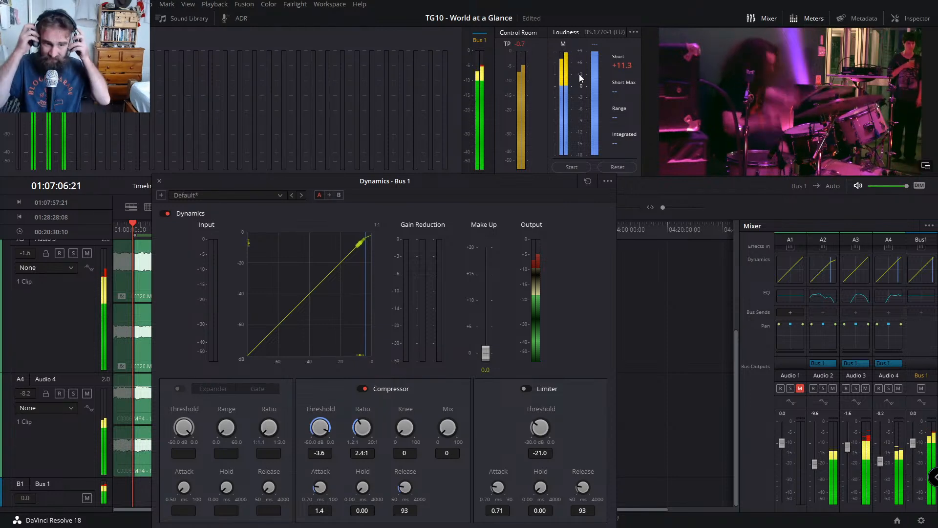
click(573, 168)
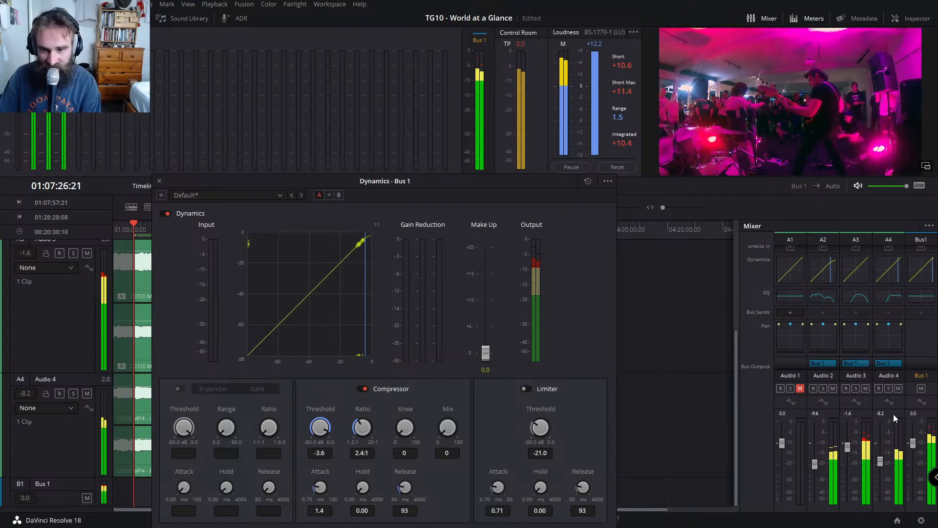
Step: Set Audio 4's compressor threshold to -4.3 dB and ratio to 2.1:1, and close its Dynamics window
double_click(898, 265)
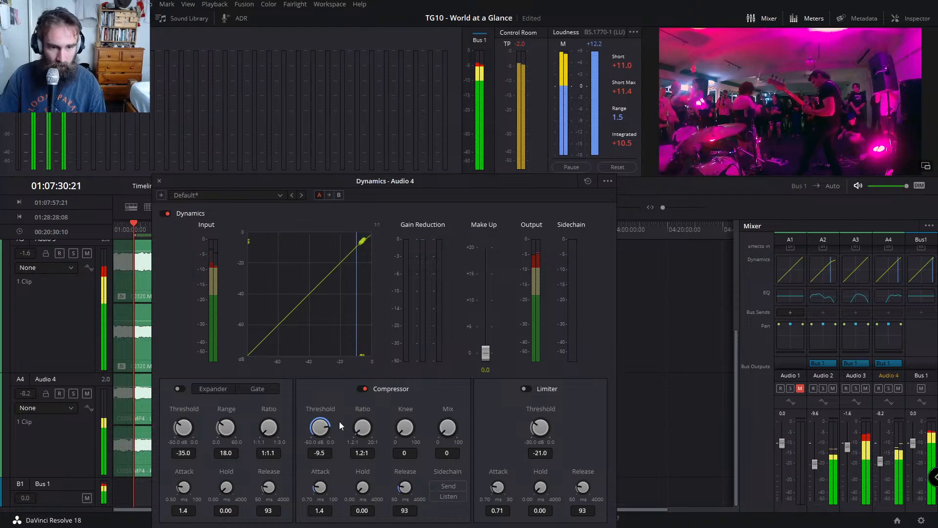
drag(330, 432, 330, 429)
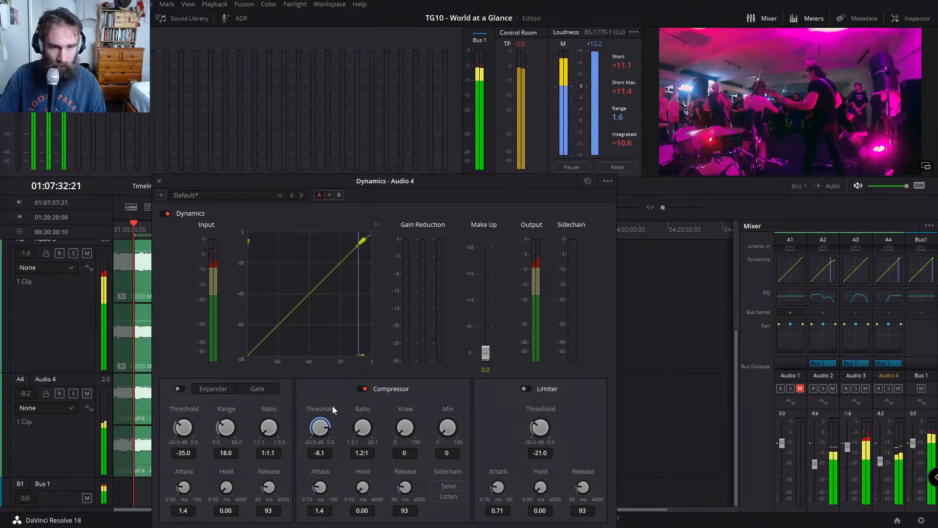
drag(332, 394, 322, 351)
drag(349, 392, 337, 421)
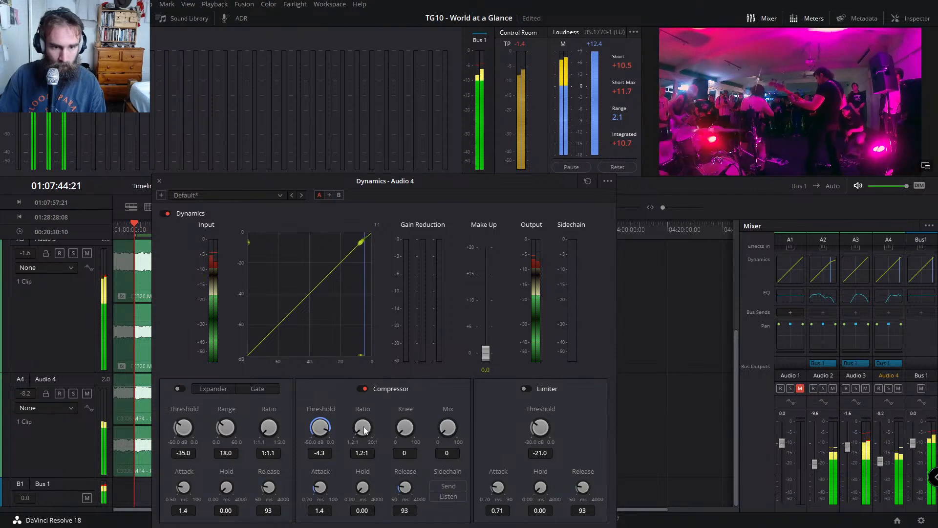
drag(369, 413, 374, 413)
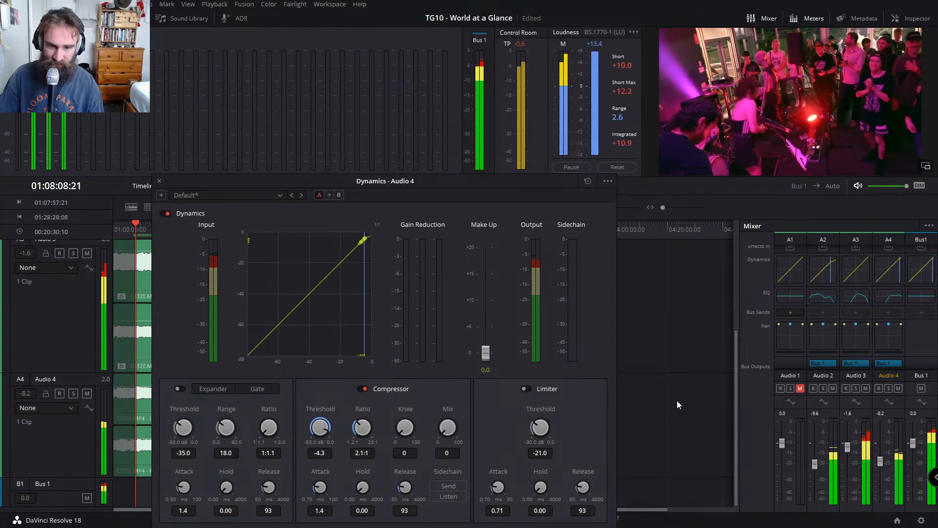
click(160, 180)
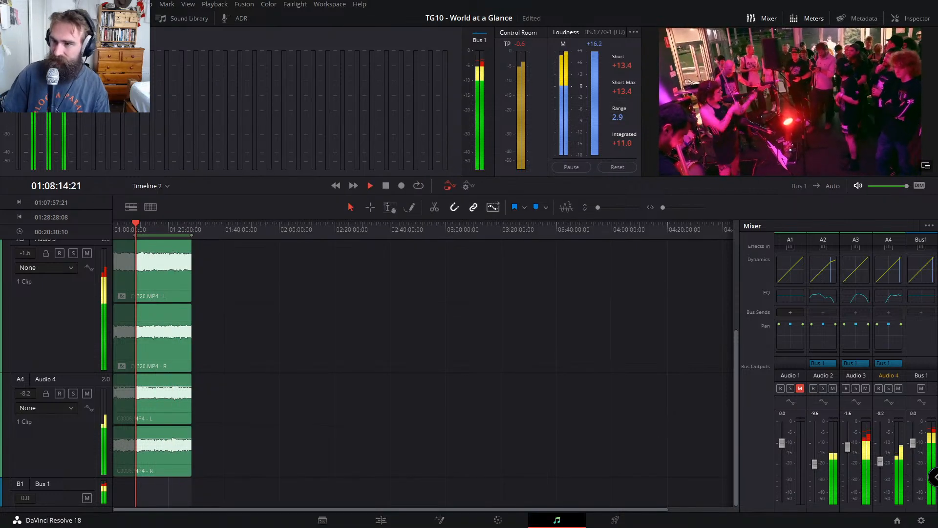
key(f)
key(n)
key(g)
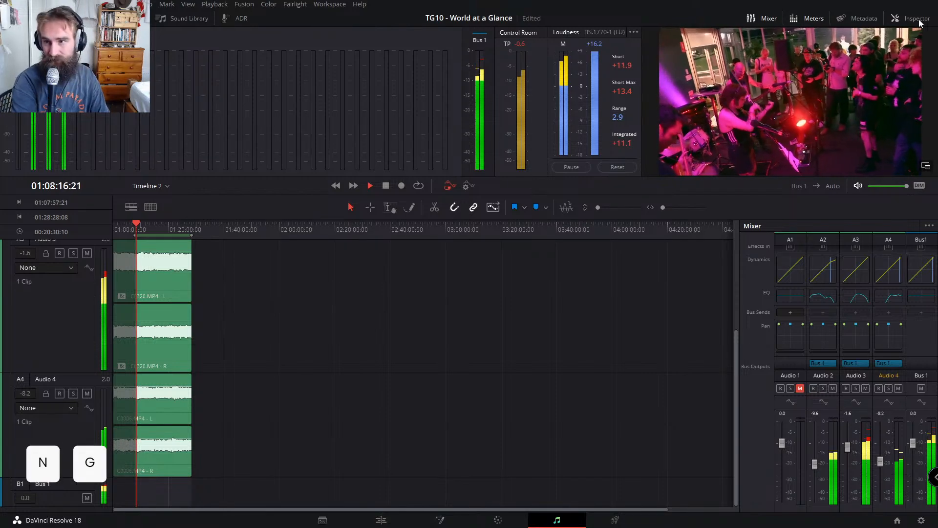
key(p)
key(h)
key(n)
key(g)
key(space)
key(space)
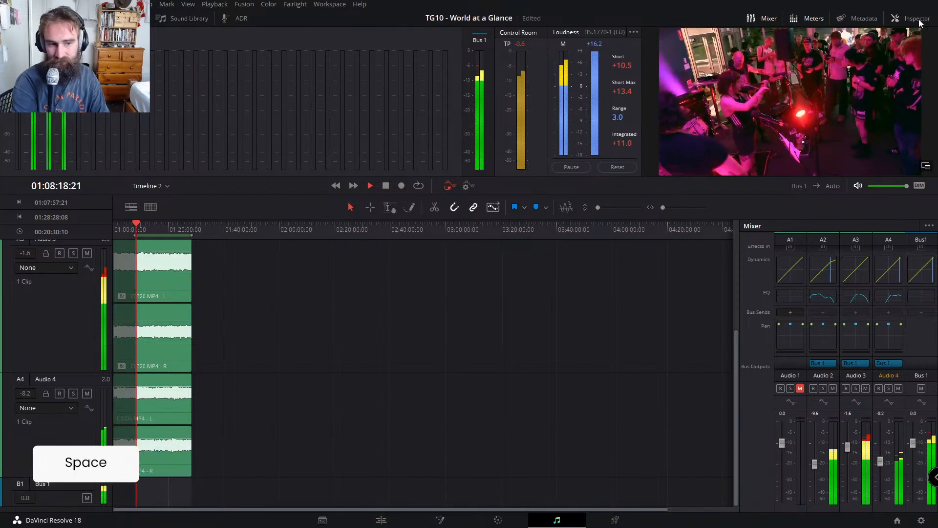
key(l)
key(v)
key(e)
key(Return)
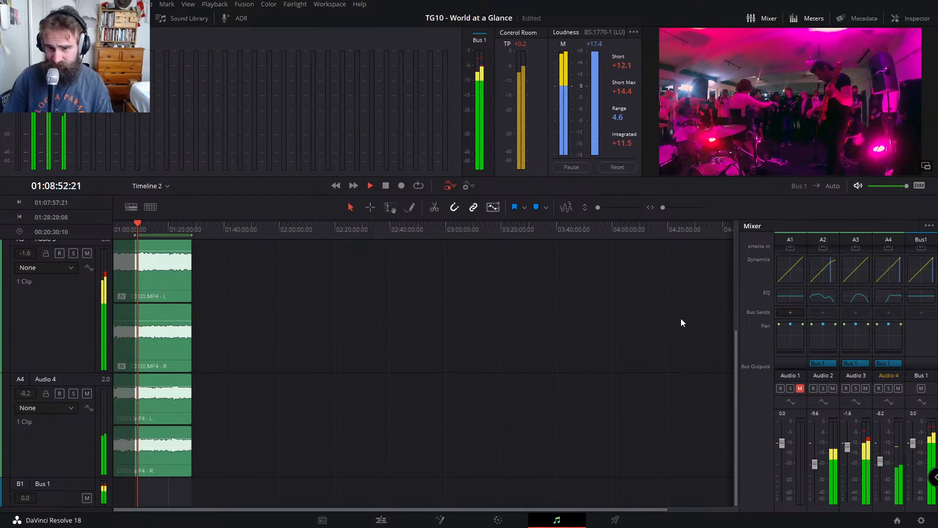
Step: Enable the compressor on Audio 3 and close its Dynamics window
scroll(846, 320, up, 3)
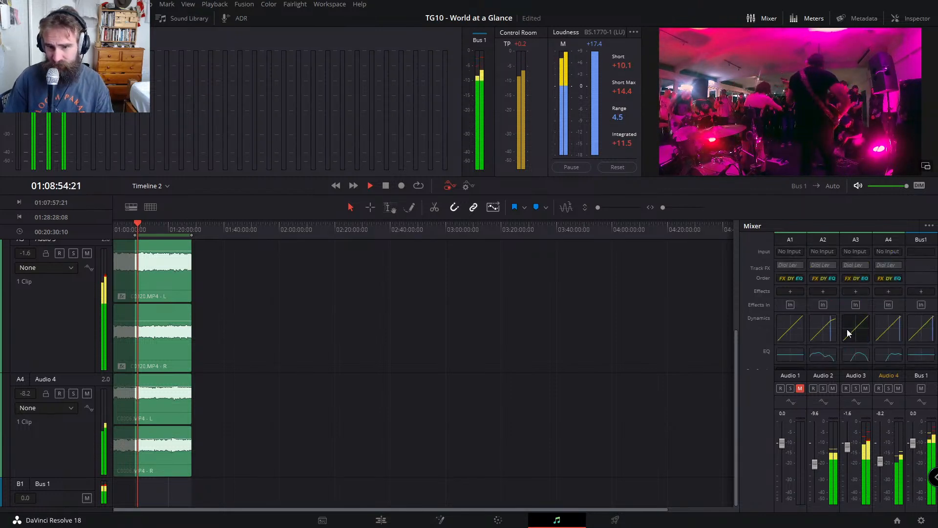
double_click(850, 330)
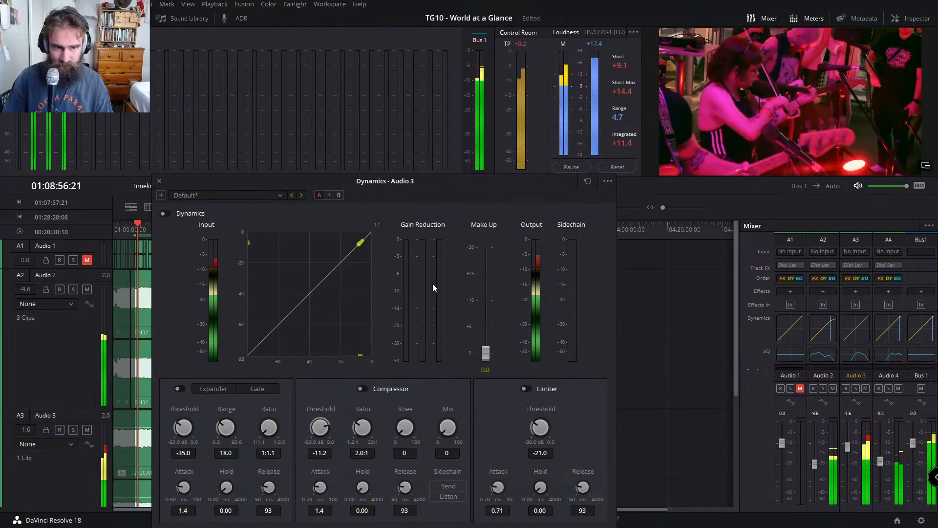
click(361, 388)
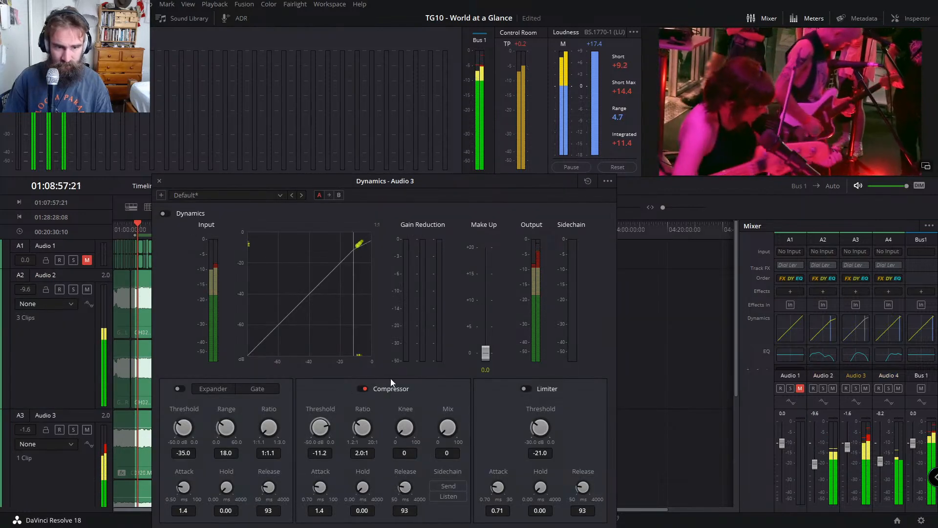
click(159, 181)
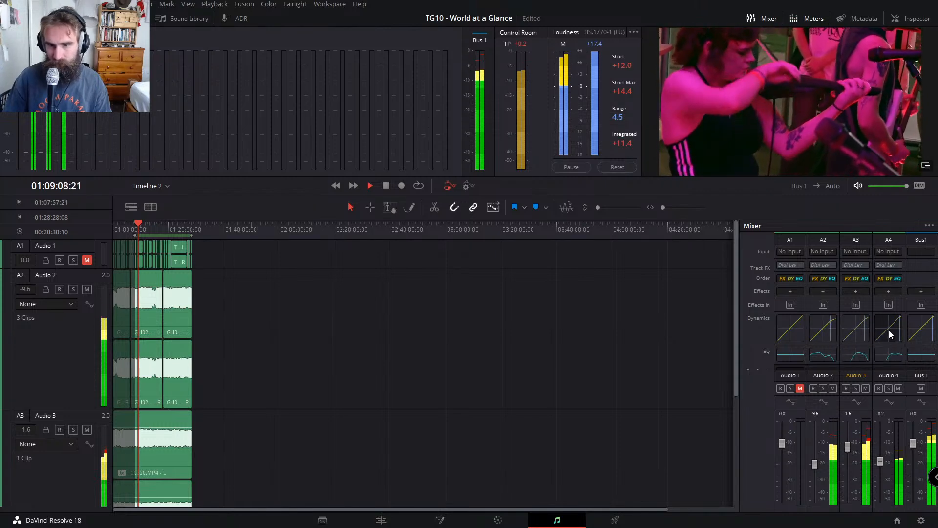
Step: Set Audio 2's compressor threshold to -11.9 dB and ratio to 3.3:1, and close its Dynamics window
scroll(875, 320, down, 2)
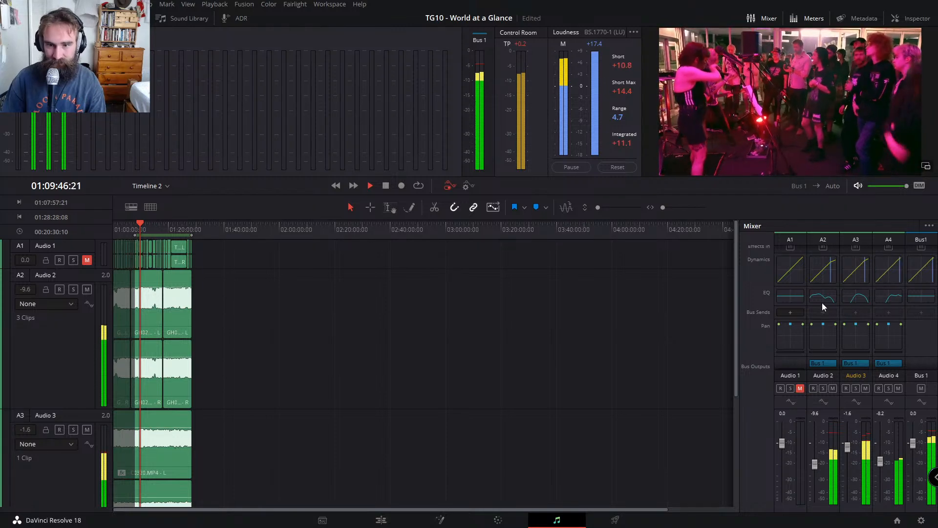
double_click(831, 277)
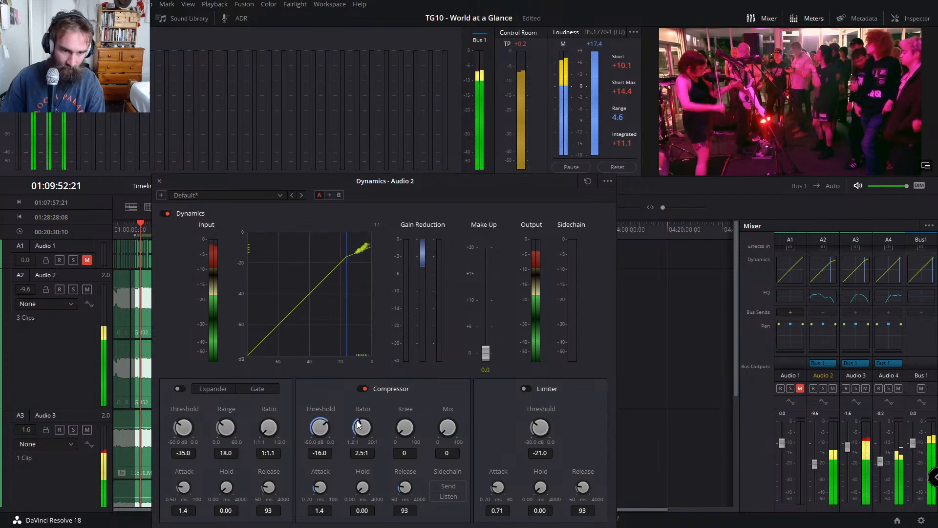
mouse_move(329, 426)
mouse_down()
mouse_move(317, 412)
mouse_move(341, 426)
mouse_move(363, 418)
mouse_move(320, 416)
mouse_move(336, 423)
mouse_move(320, 413)
mouse_up()
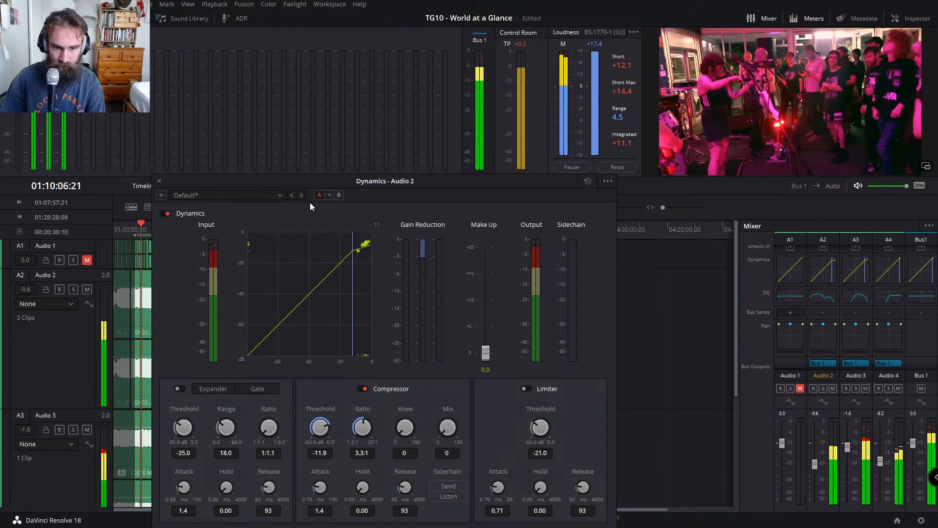
click(158, 180)
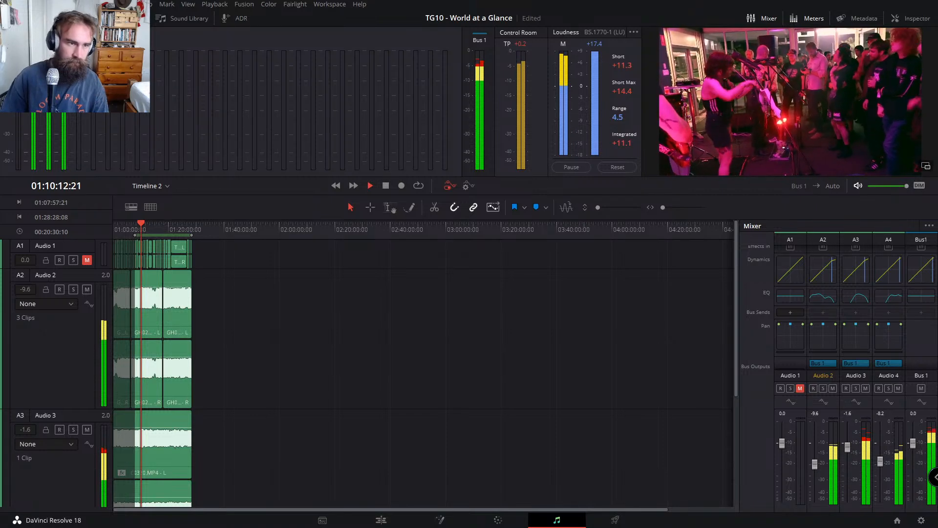
Step: Add a Phase Meter effect to the C0320.MP4 clip on Audio 3, close its window and save the project
click(82, 19)
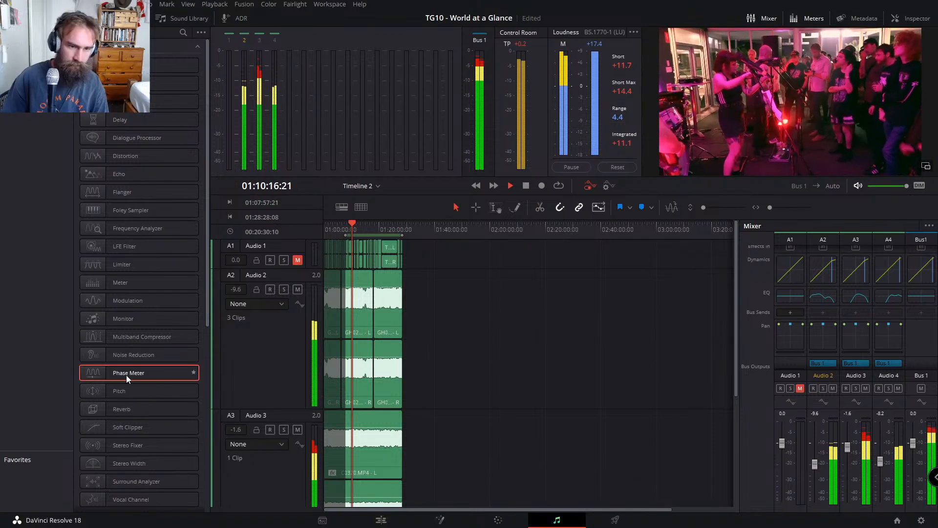
drag(132, 374, 379, 450)
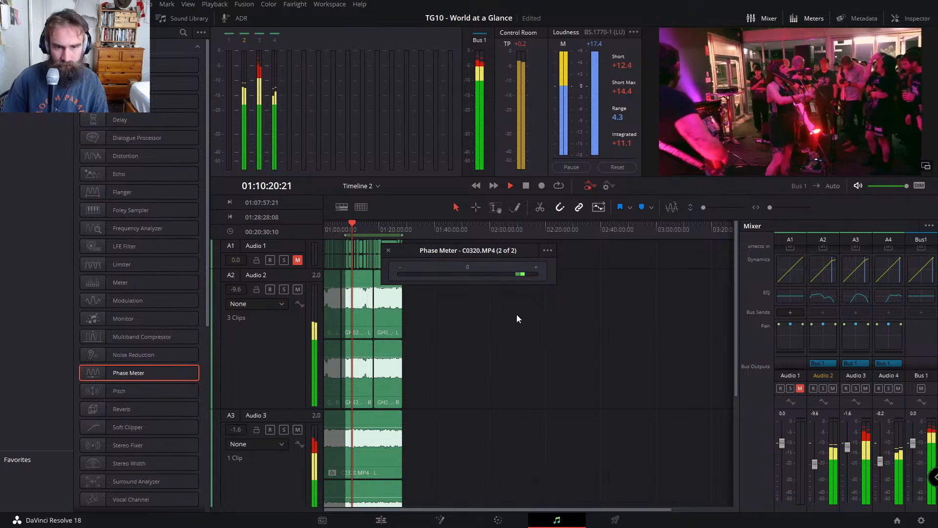
click(391, 250)
key(ctrl+s)
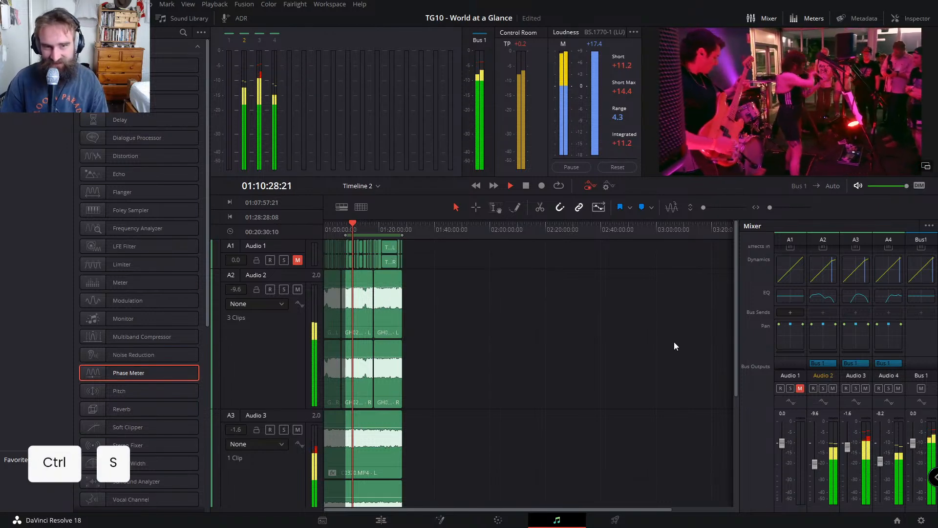
Step: Stop playback and open the long multicam clip near the end of Video 1 in its own timeline on the Edit page
key(space)
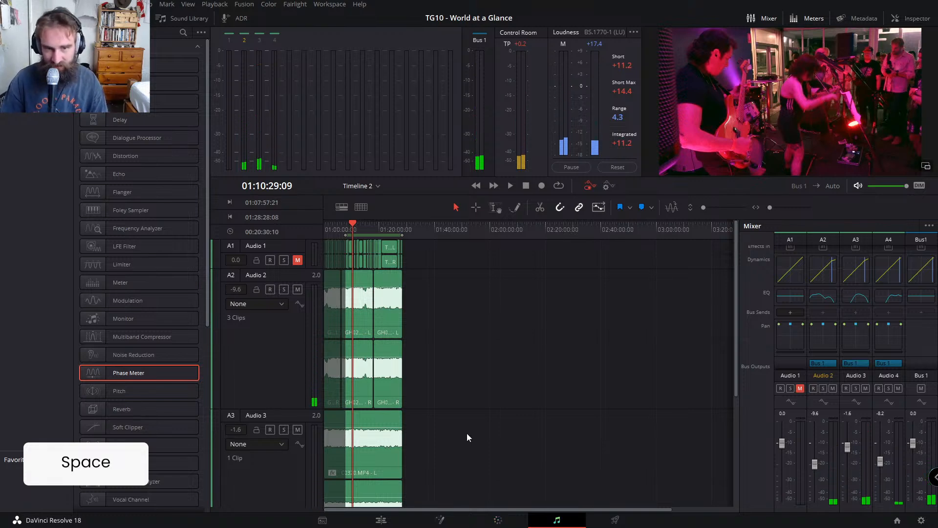
key(space)
key(space)
scroll(350, 404, down, 3)
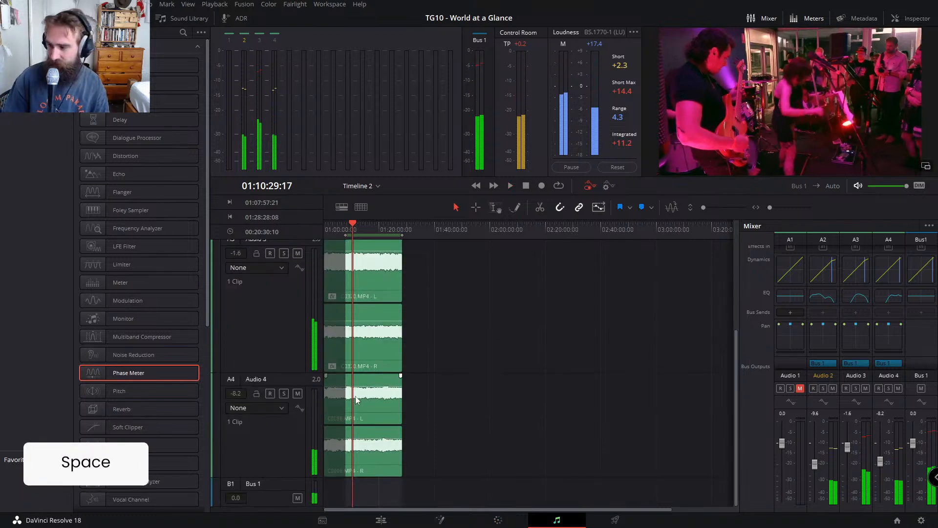
click(388, 520)
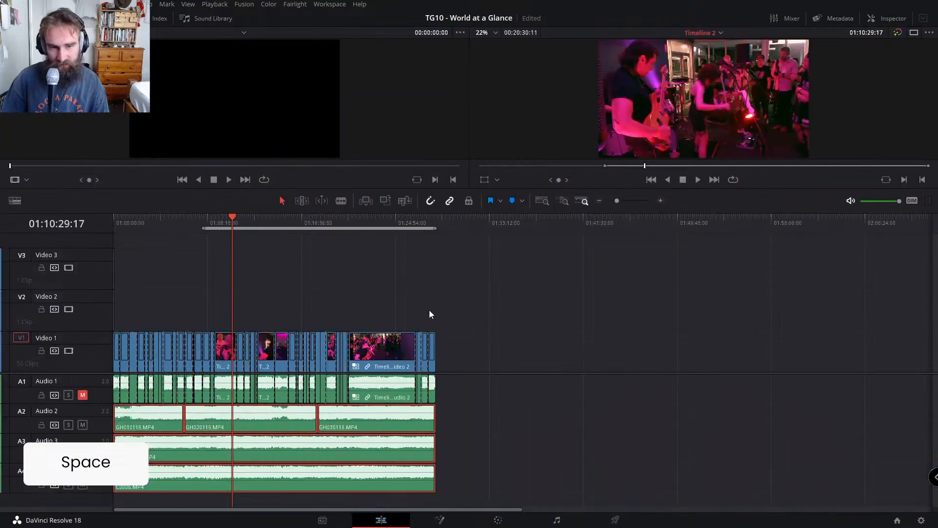
right_click(365, 344)
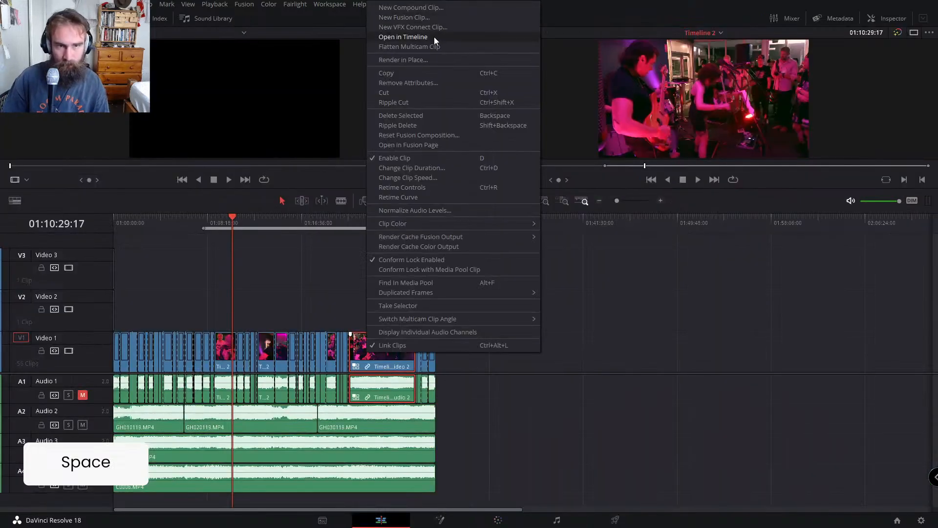
click(434, 38)
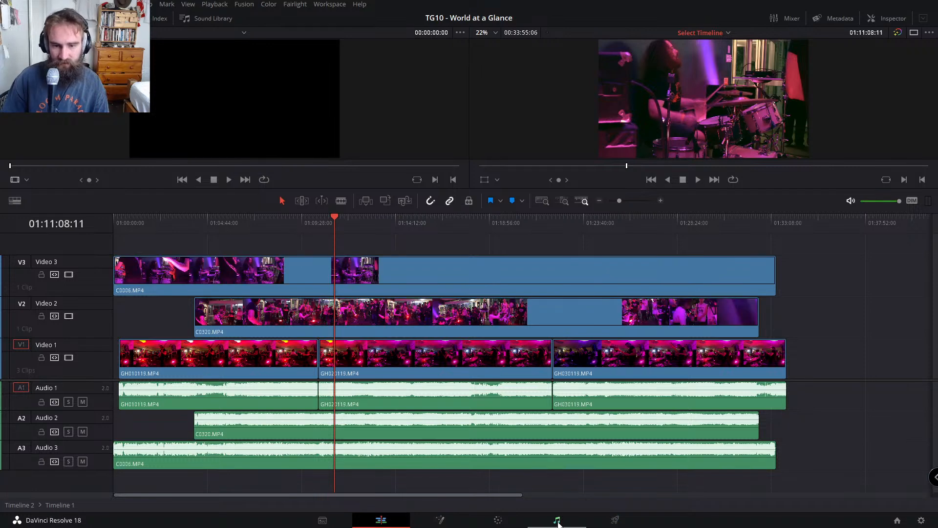
Step: Compare the camera angles' grades on the Color page by selecting clips and toggling track V3 off and on at 01:12:44:13
click(498, 521)
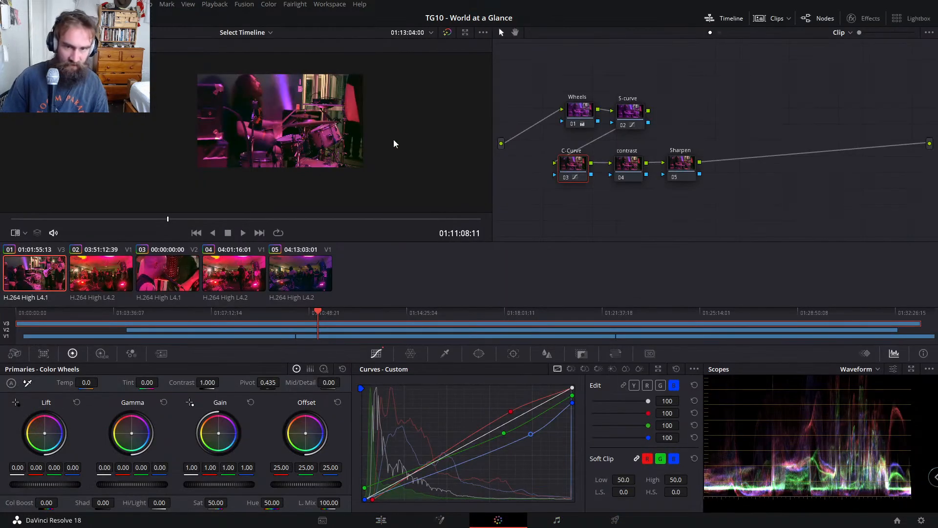
drag(165, 220, 218, 221)
click(174, 271)
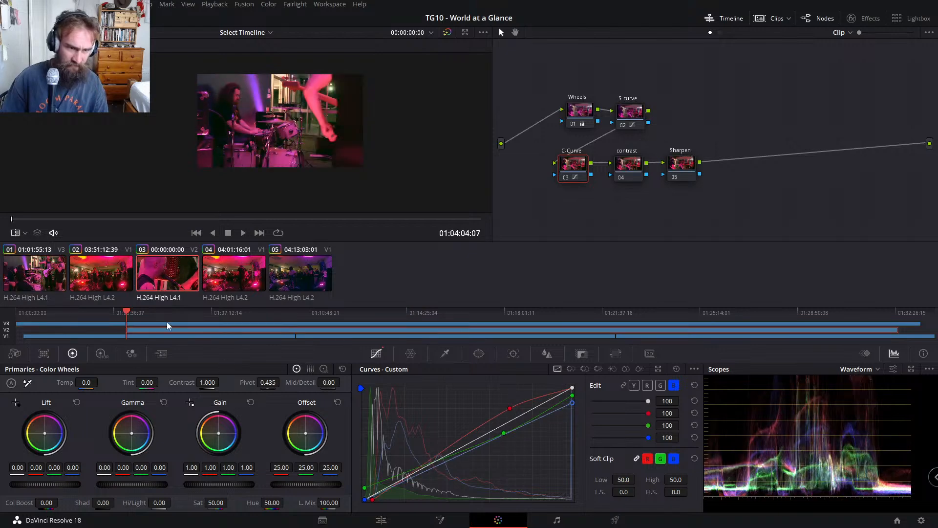
click(5, 324)
click(360, 325)
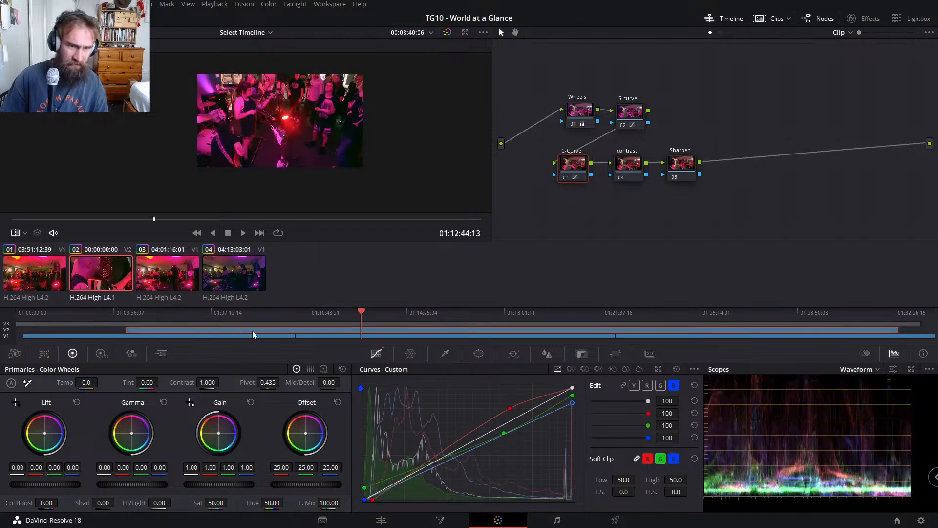
click(6, 324)
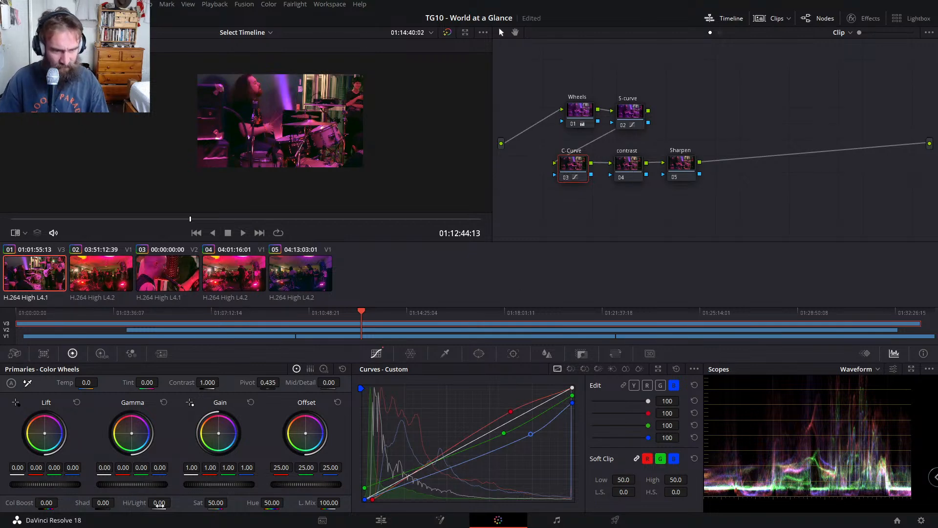
drag(230, 501, 260, 502)
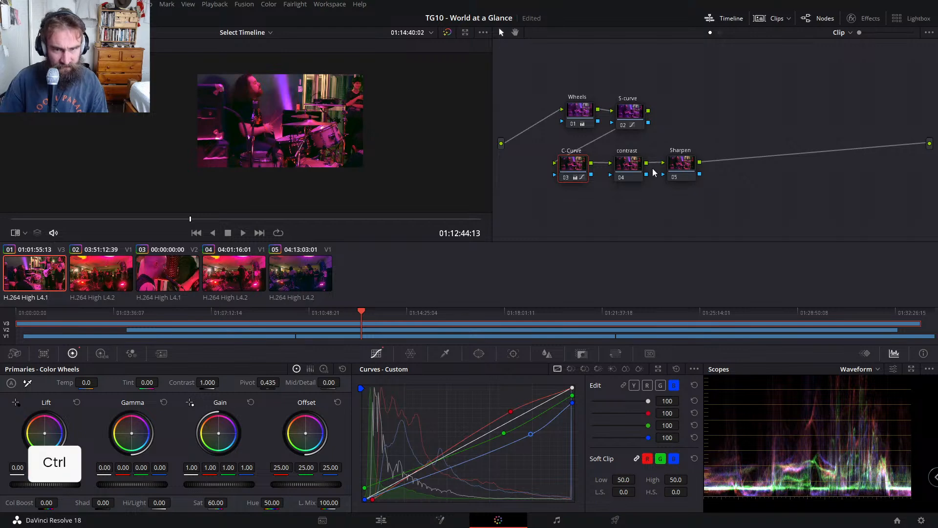
key(ctrl+d)
key(ctrl+d)
key(ctrl+d)
key(ctrl+d)
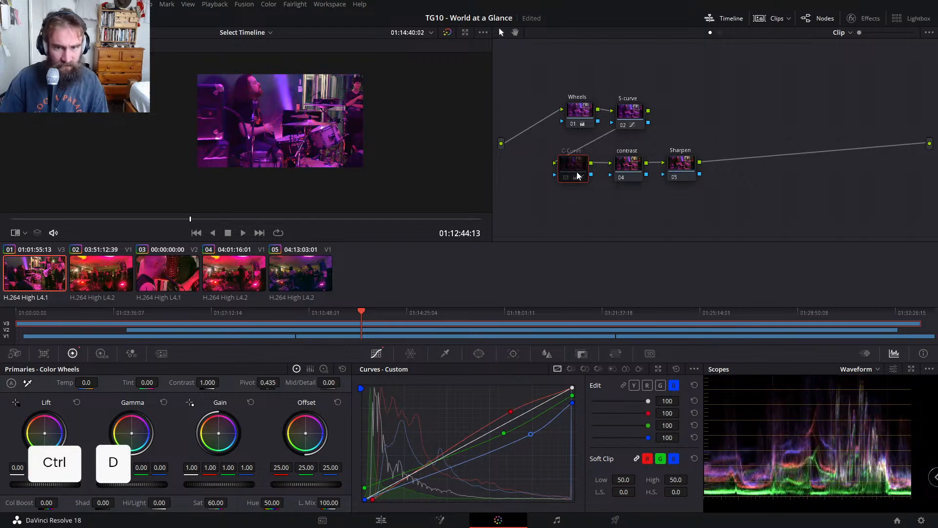
key(ctrl+z)
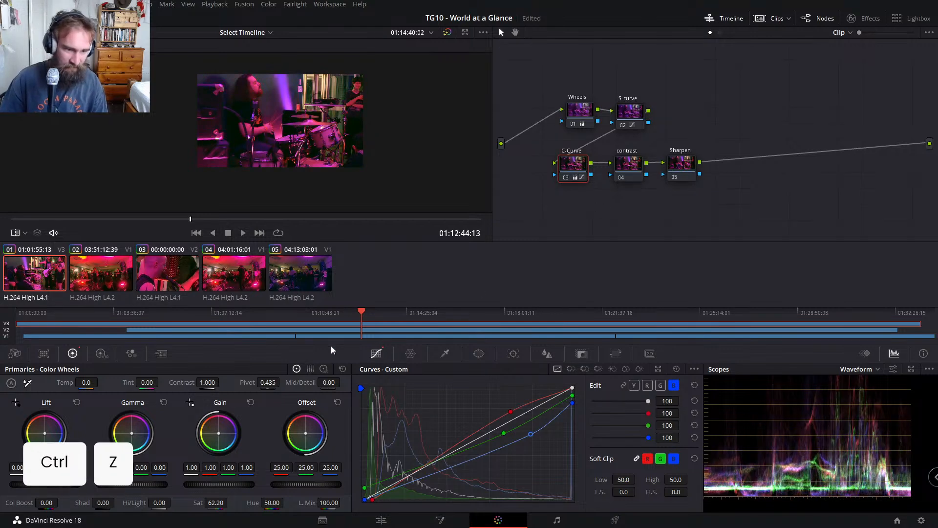
Step: Set the contrast node's saturation to 60 on the drummer clip and toggle the node repeatedly to compare the result
click(631, 170)
drag(215, 503, 268, 502)
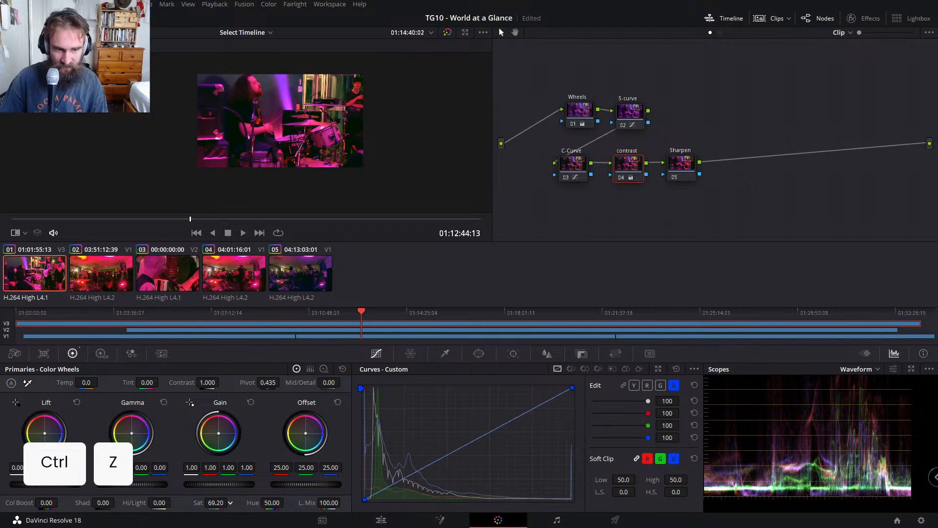
key(ctrl+z)
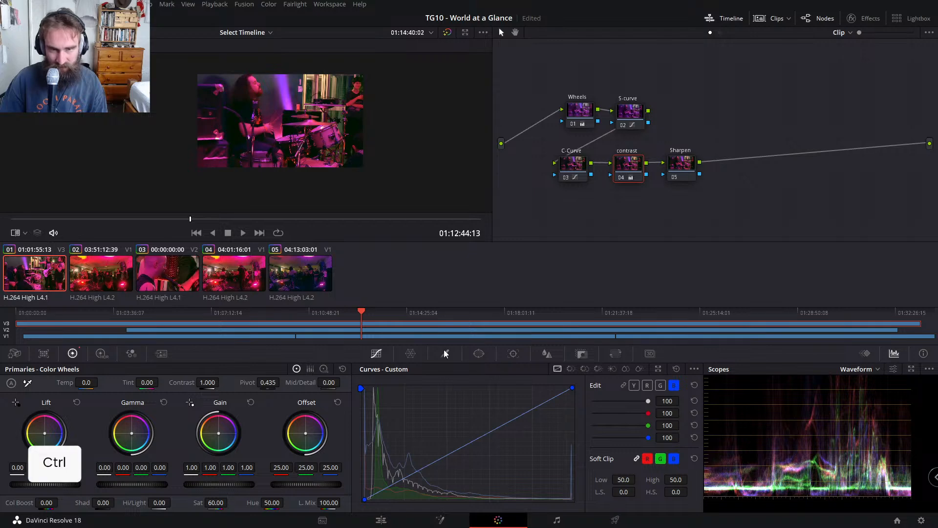
key(ctrl+d)
key(ctrl+d)
key(ctrl+d)
key(ctrl+d)
key(ctrl+d)
key(ctrl+d)
key(ctrl+d)
key(ctrl+d)
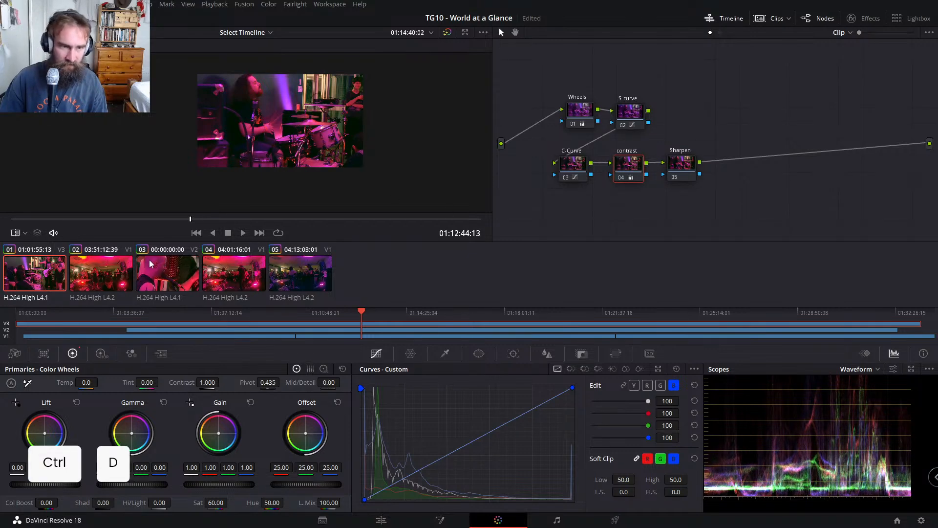
key(ctrl+d)
key(ctrl+d)
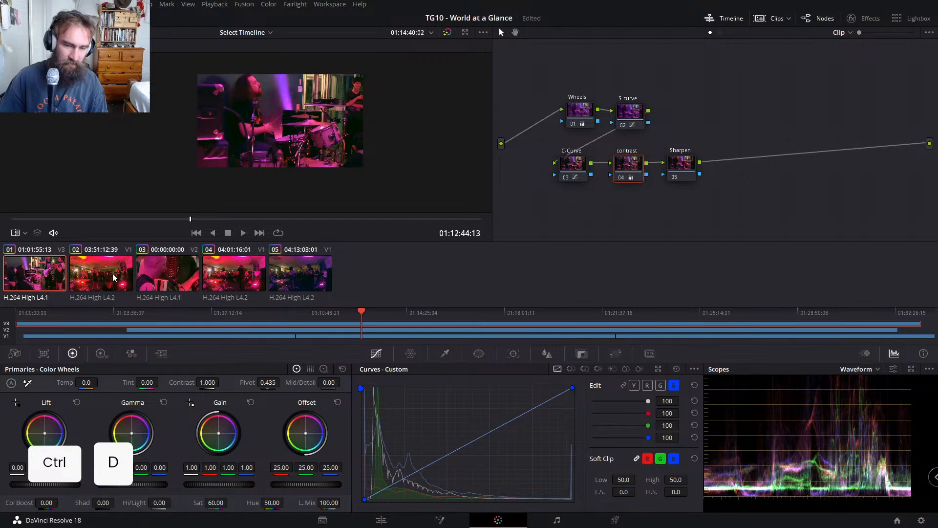
Step: Play the opened multicam timeline on the Fairlight page to check its loudness, and stop playback
click(381, 520)
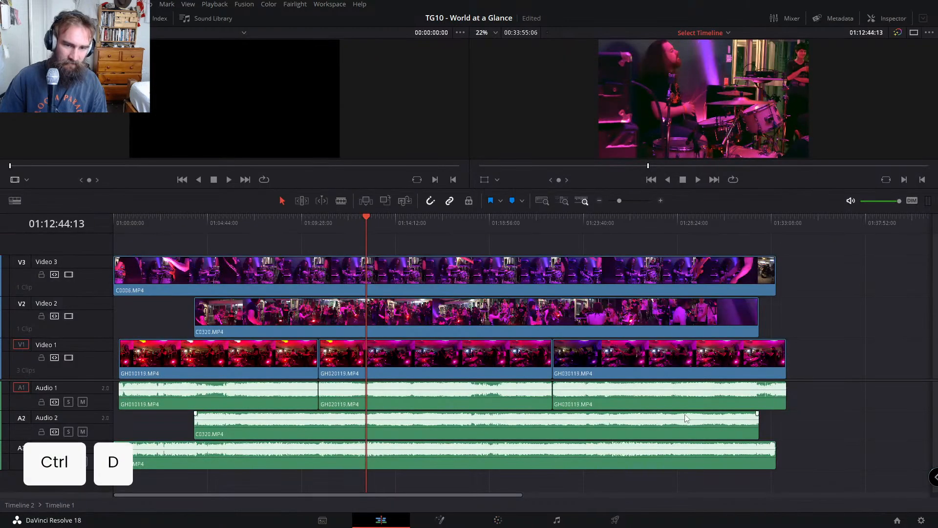
click(543, 523)
key(space)
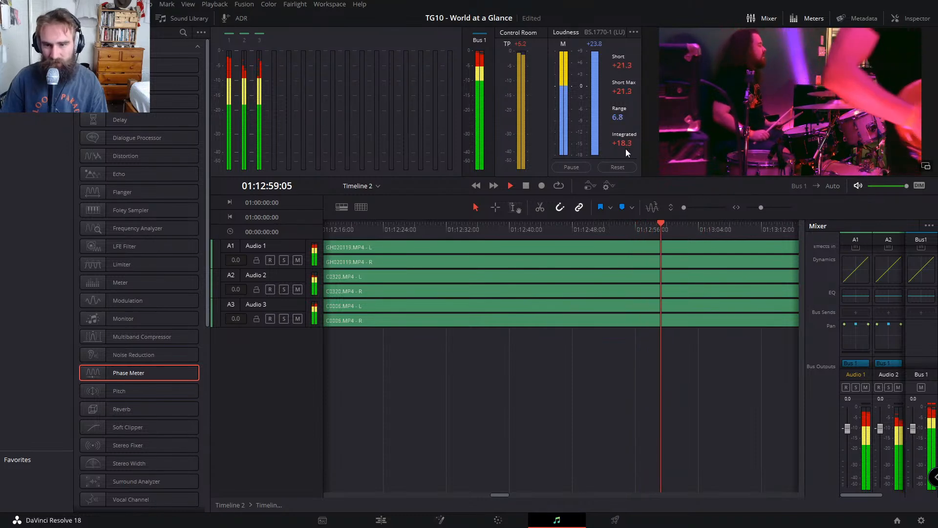
key(space)
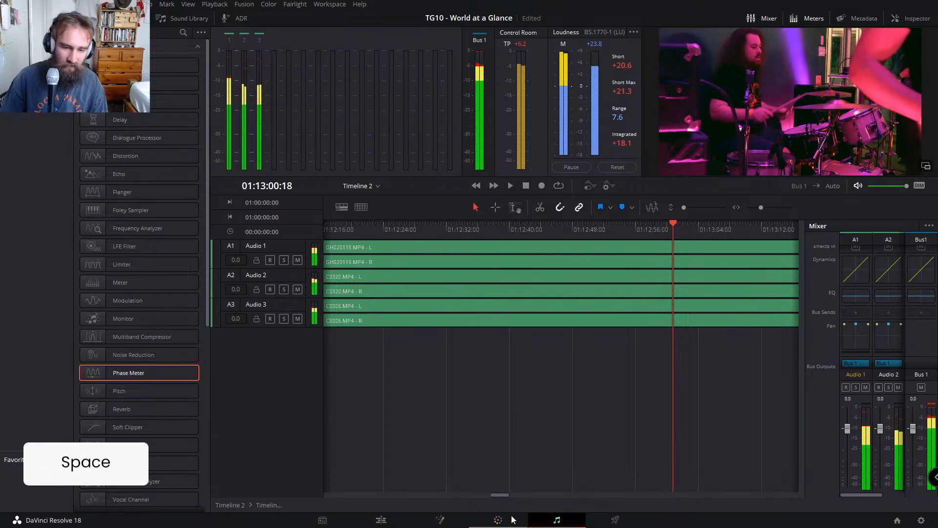
Step: Return to Timeline 2 from the nested timeline and start playback on the Fairlight page
click(498, 519)
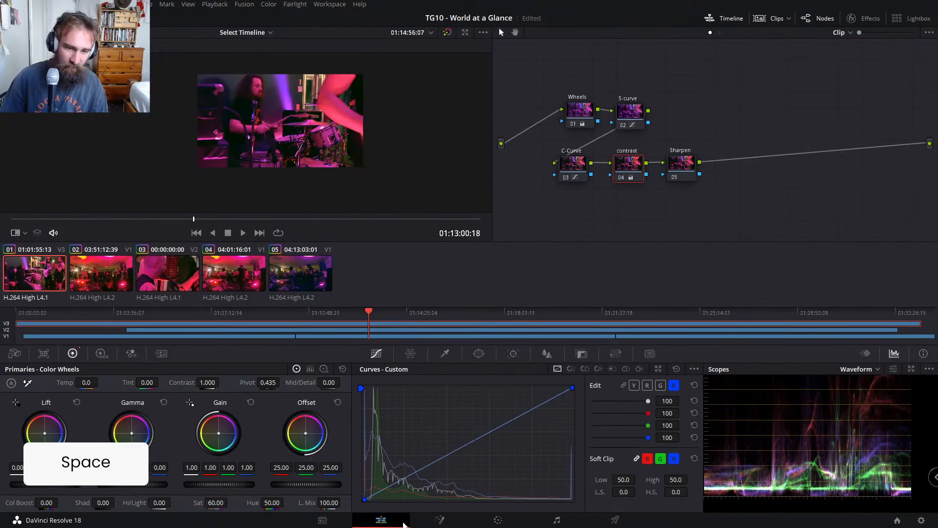
click(381, 519)
click(25, 506)
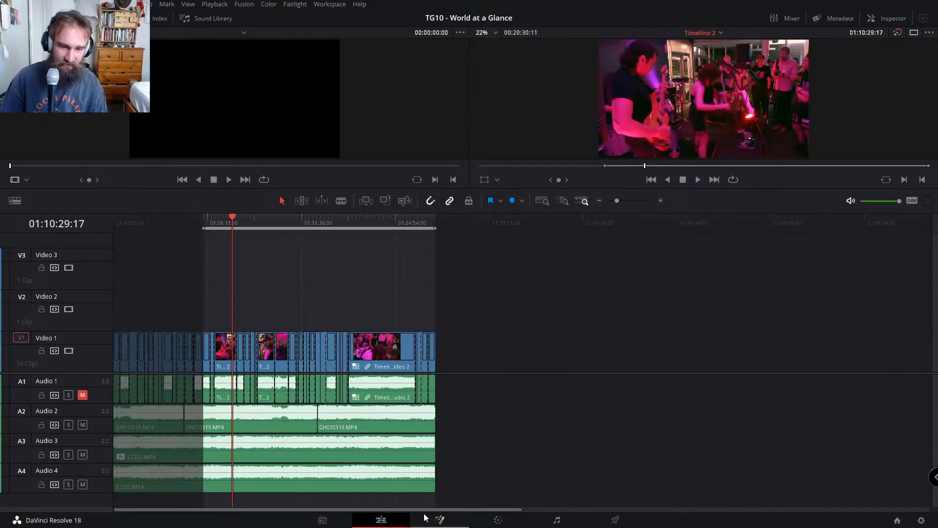
click(557, 519)
key(space)
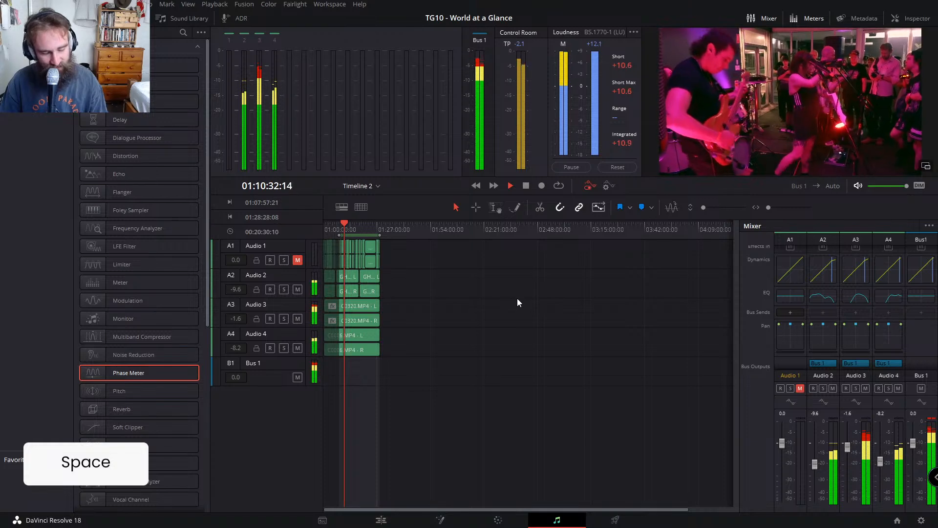
Step: Check Timeline 2's loudness at several points, moving playback to 01:02:48:21
alt+scroll(470, 294, up, 4)
alt+scroll(477, 307, up, 2)
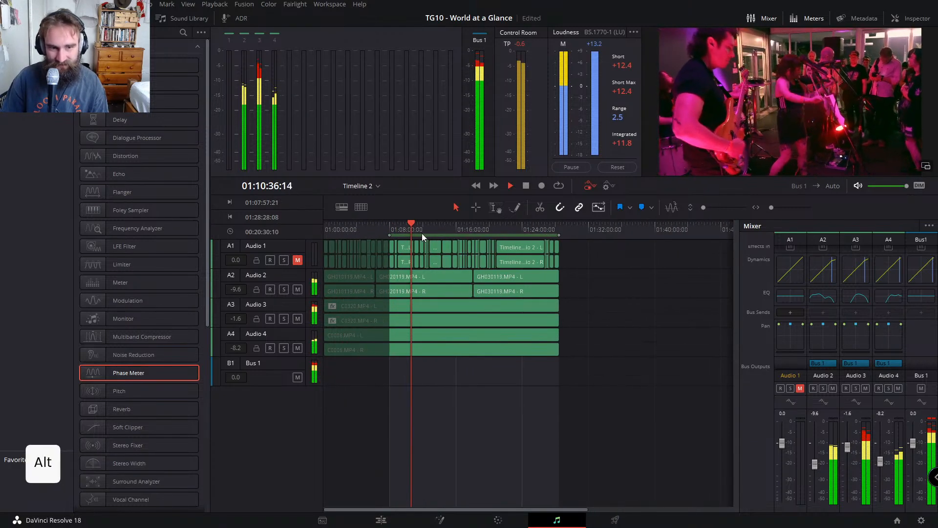
alt+scroll(454, 233, up, 2)
click(500, 225)
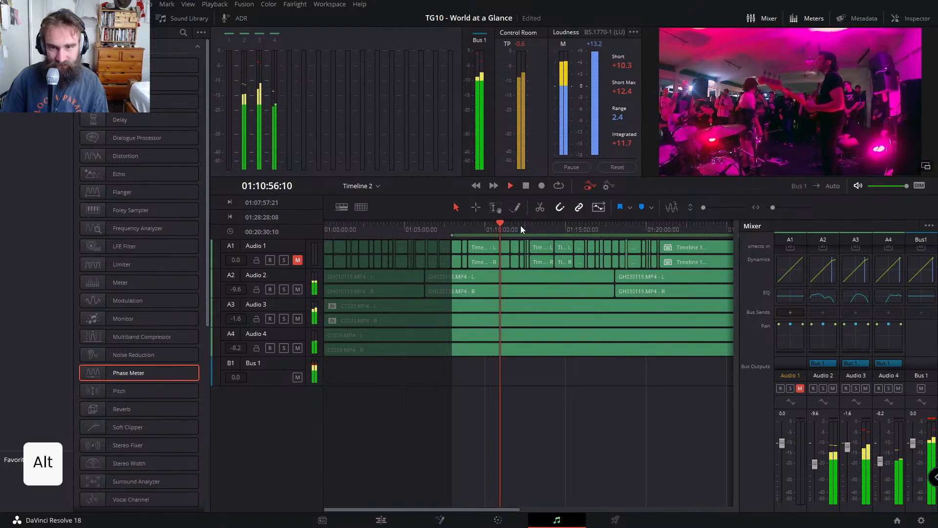
click(519, 224)
drag(509, 225, 370, 239)
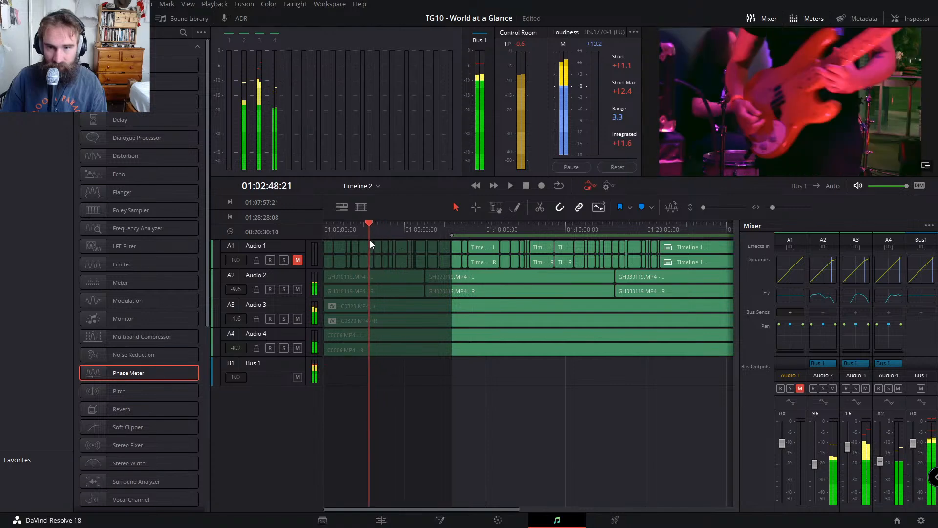
key(space)
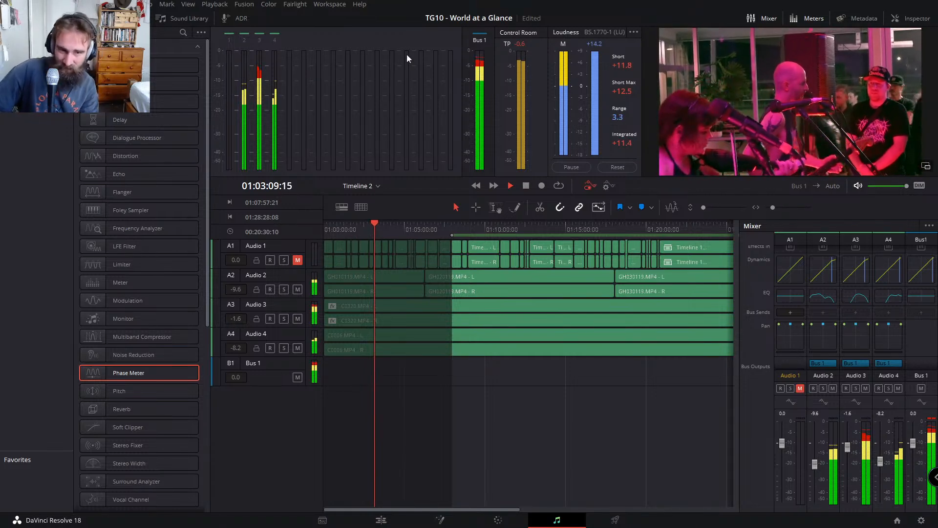
Step: Move playback ahead to about 01:03:35 on Timeline 2 and stop it on the wide shot
key(super)
key(super)
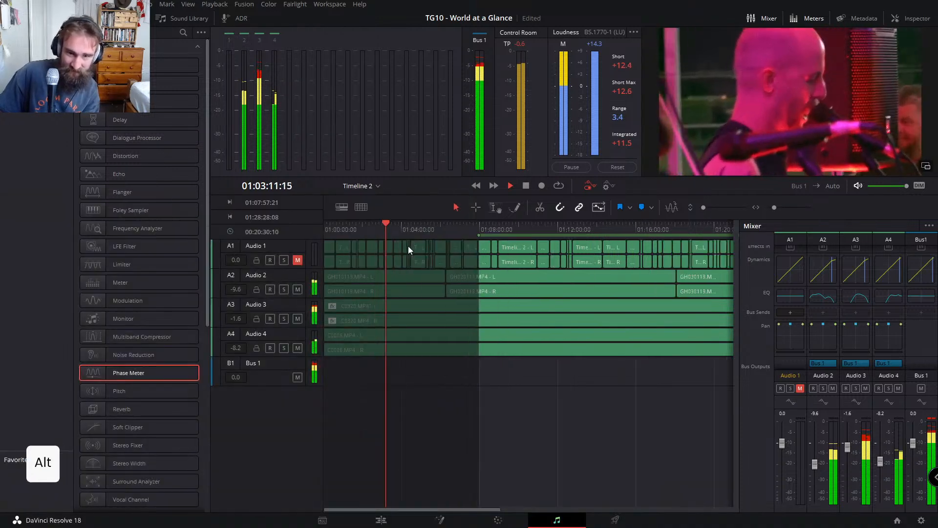
scroll(408, 245, up, 3)
click(473, 227)
drag(476, 225, 479, 225)
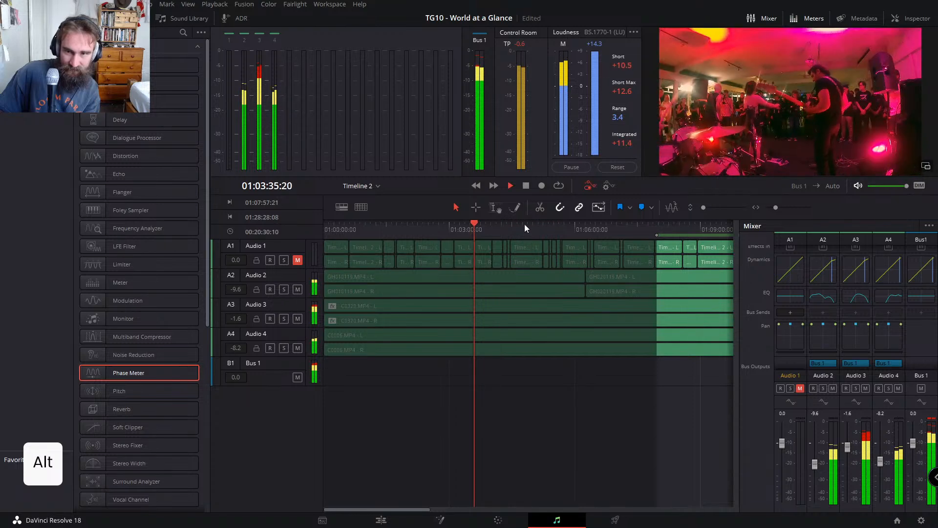
key(space)
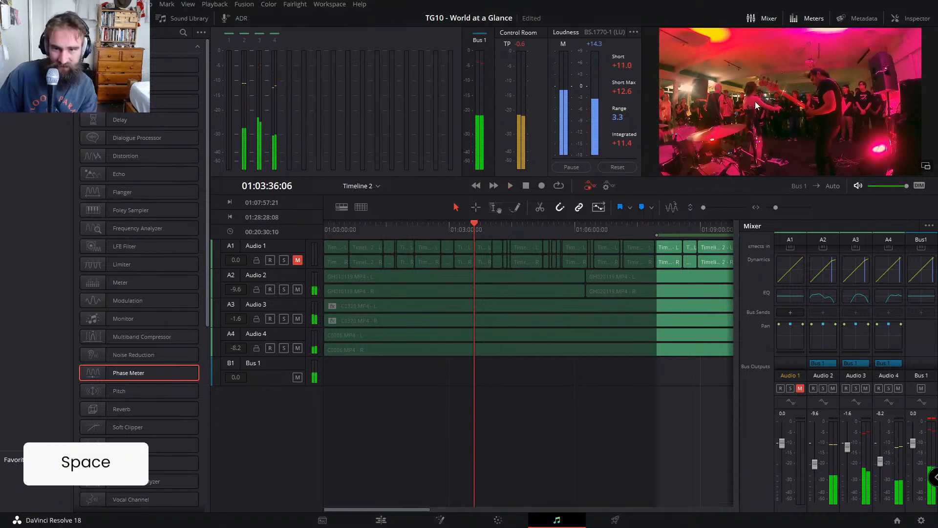
Step: Play briefly from 01:03:31:18 and compare that close shot with the wide shot following the cut
scroll(502, 240, up, 3)
scroll(545, 242, up, 2)
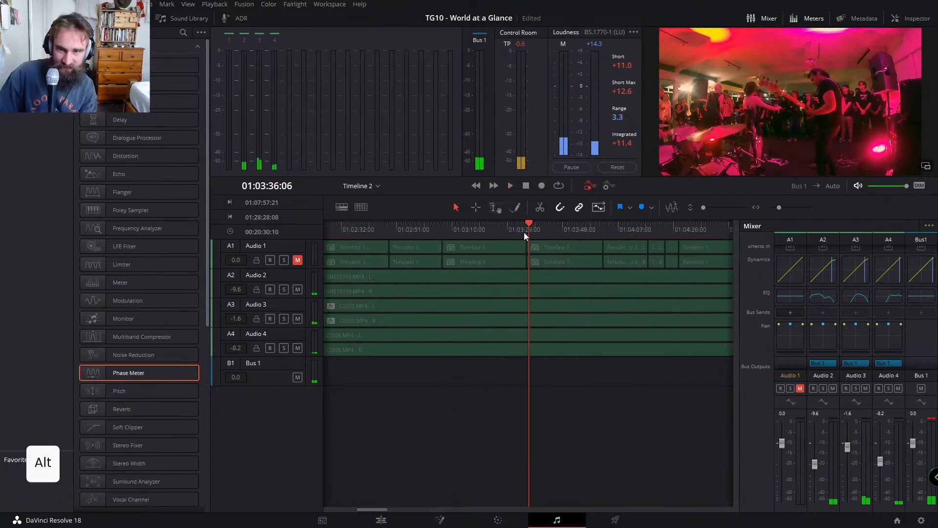
click(523, 228)
click(515, 227)
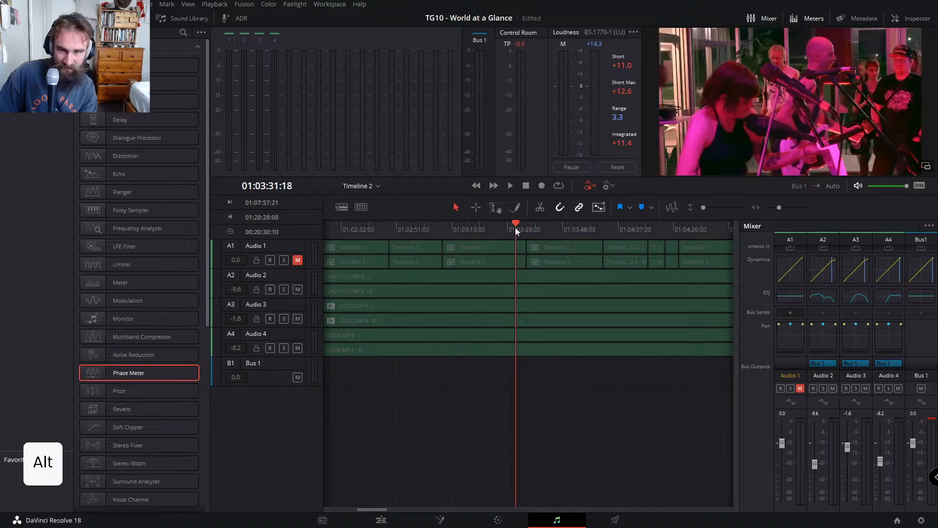
key(space)
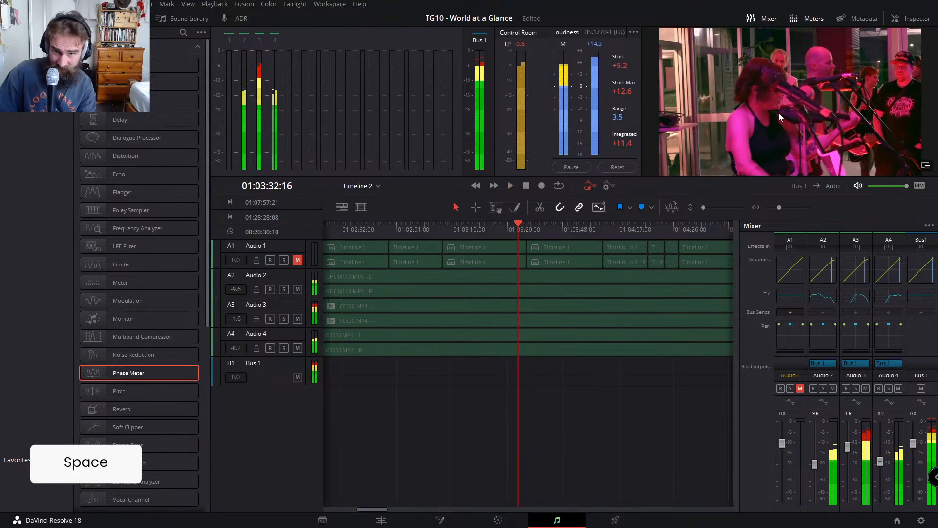
click(539, 227)
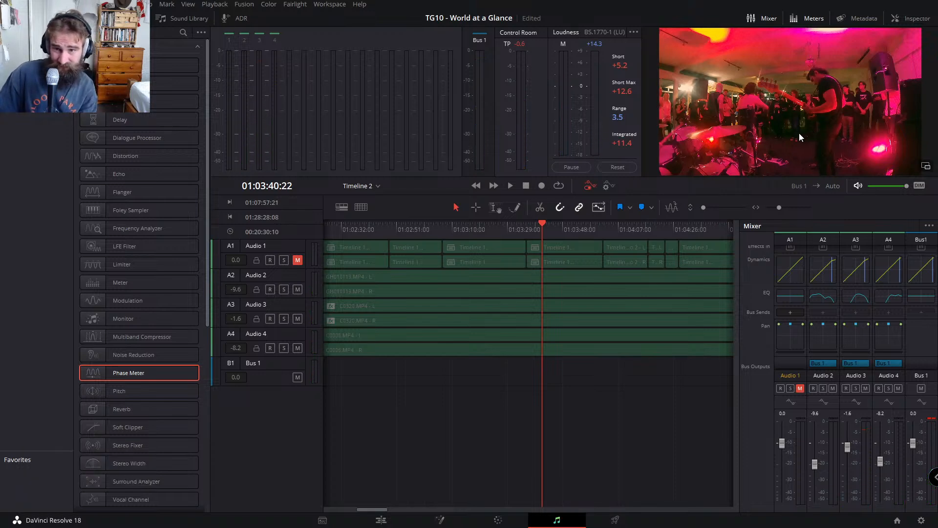
Step: Scrub back and forth across the cut to the wide shot, park the playhead at 01:03:35:09 and save the project
click(526, 227)
drag(500, 229, 555, 233)
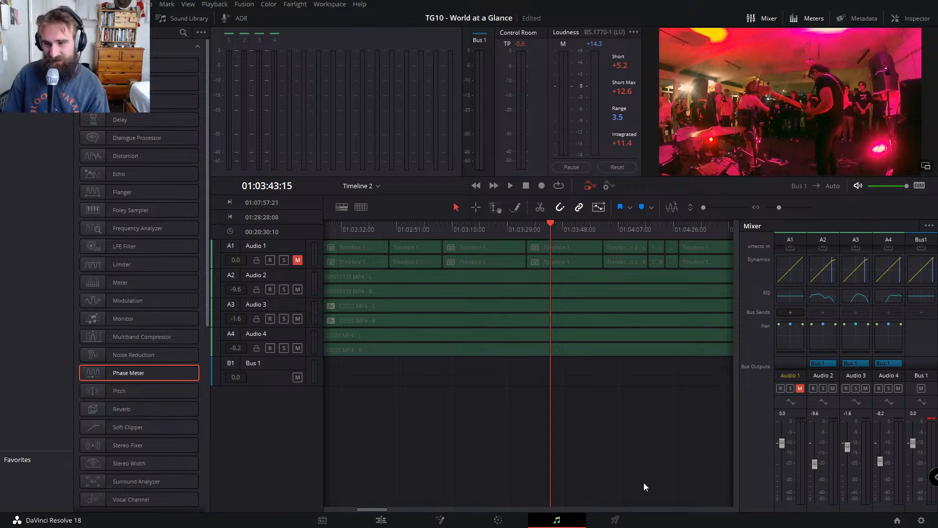
mouse_move(499, 222)
mouse_down()
mouse_move(550, 223)
mouse_move(515, 226)
mouse_up()
click(548, 225)
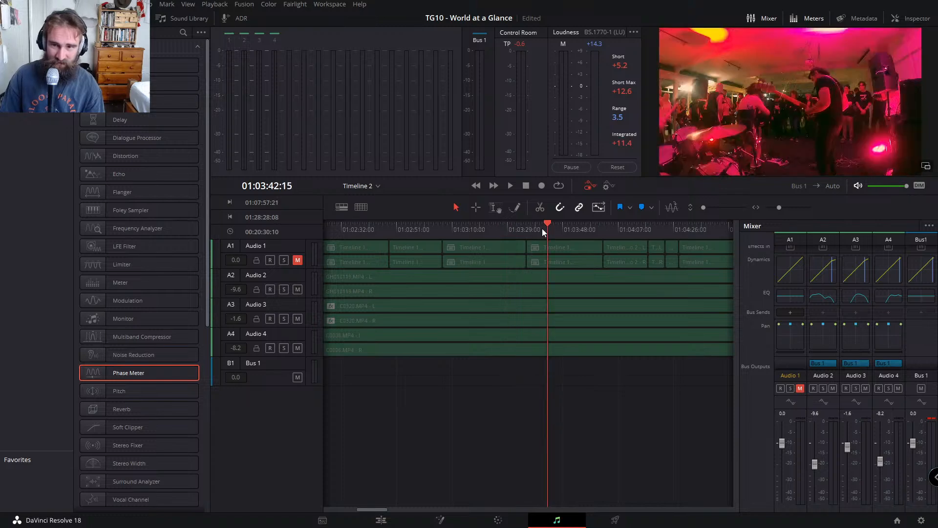
click(526, 228)
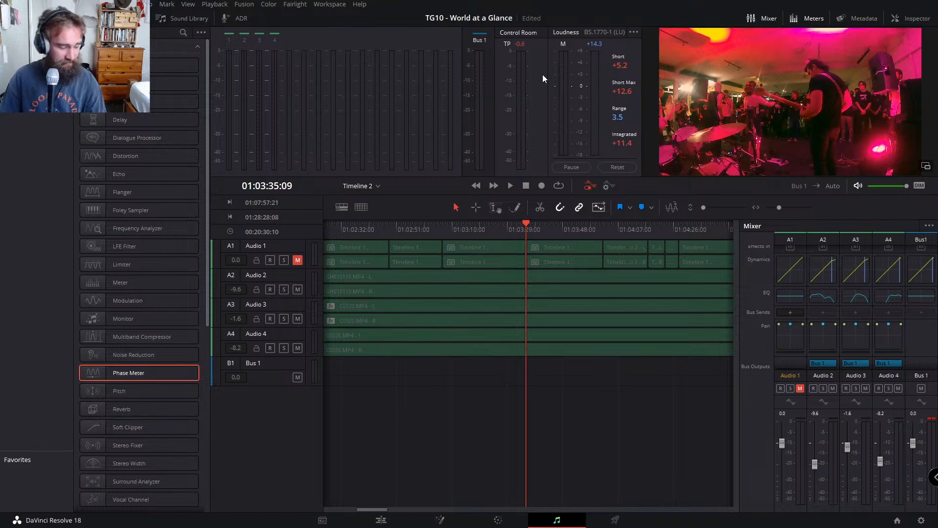
key(ctrl+s)
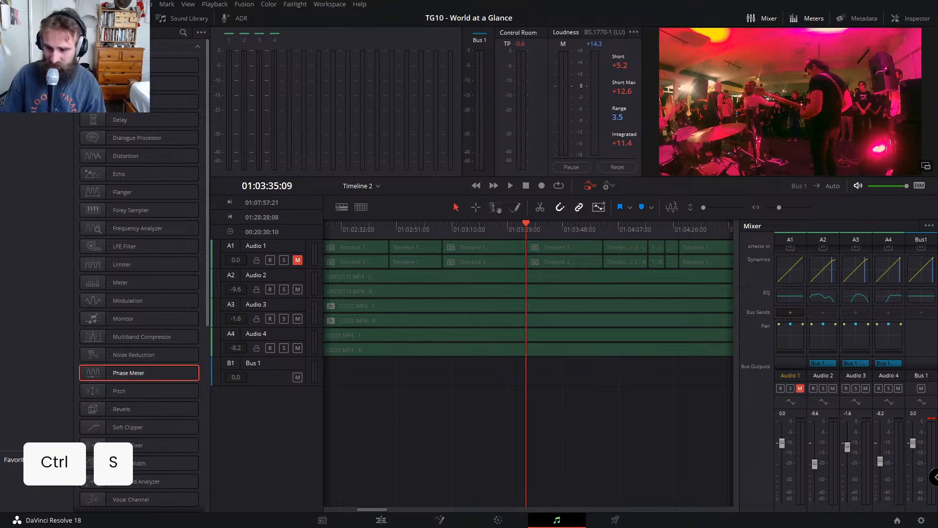